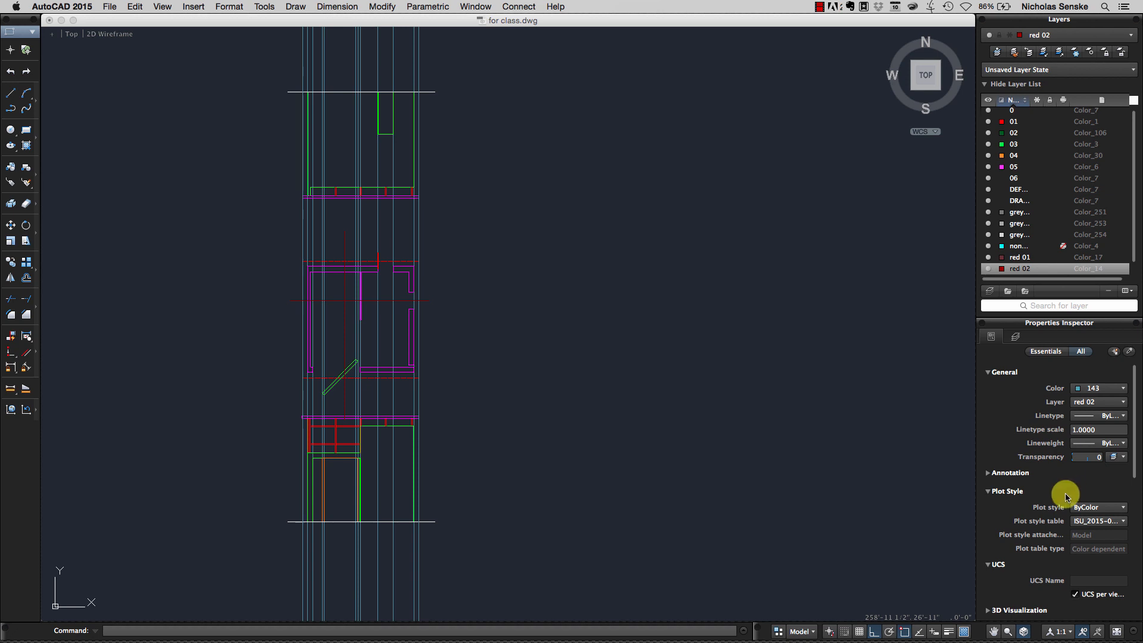
# - Delete all the vertical construction lines running between the floor plan and the two elevations
pyautogui.scroll(2, 544, 361)
pyautogui.scroll(1, 473, 268)
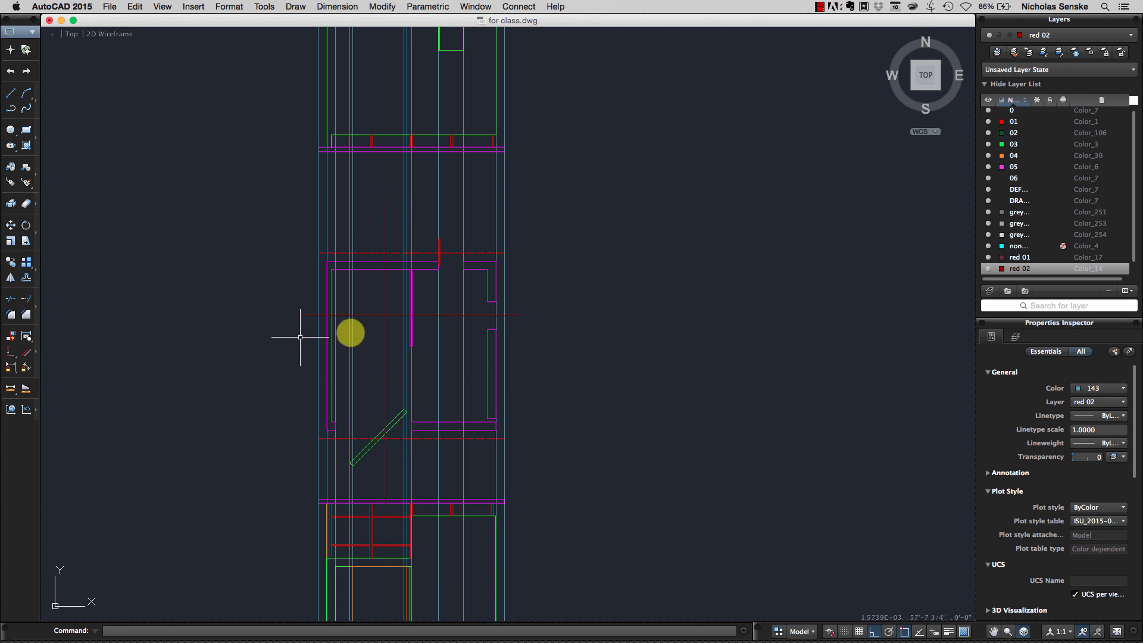
pyautogui.scroll(-3, 598, 336)
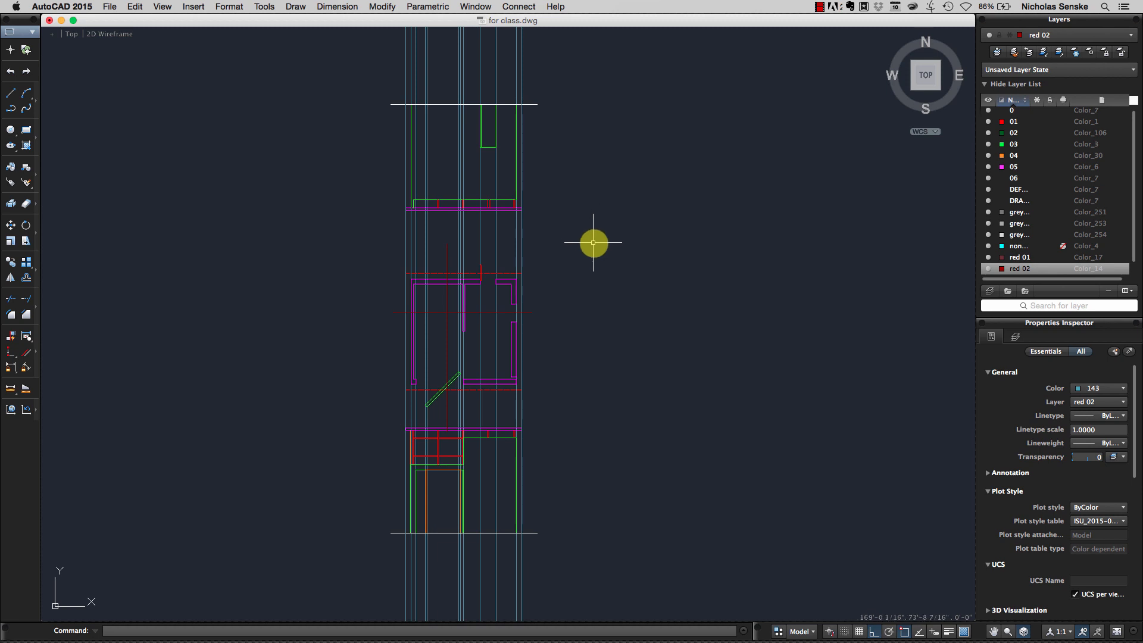
pyautogui.moveTo(593, 242); pyautogui.dragTo(569, 253, button='middle')
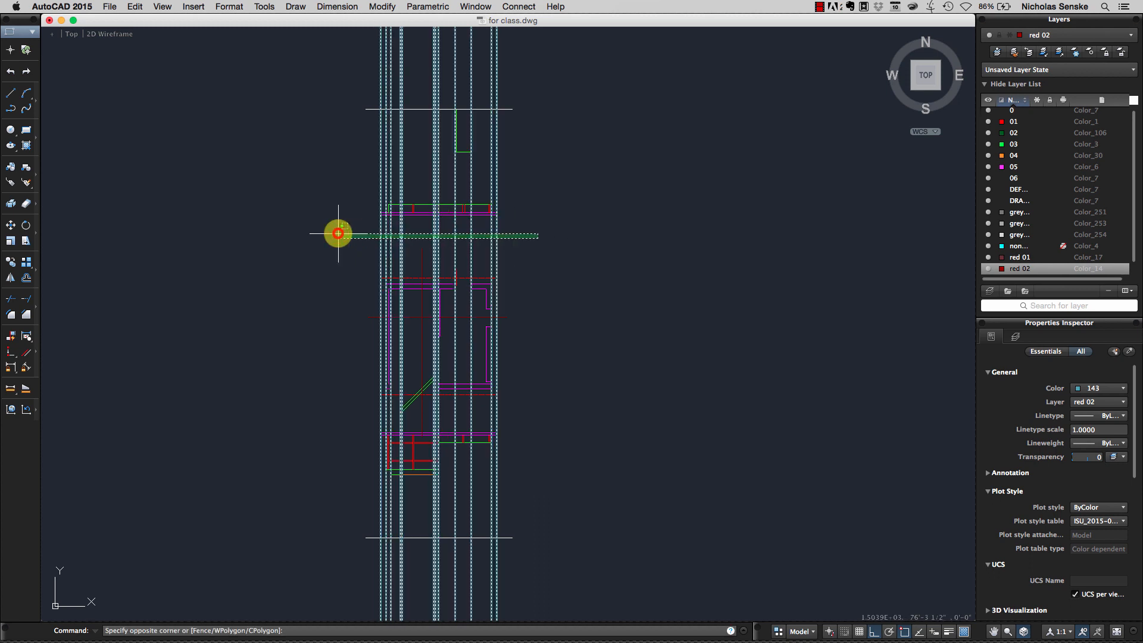
pyautogui.click(337, 232)
pyautogui.press('Delete')
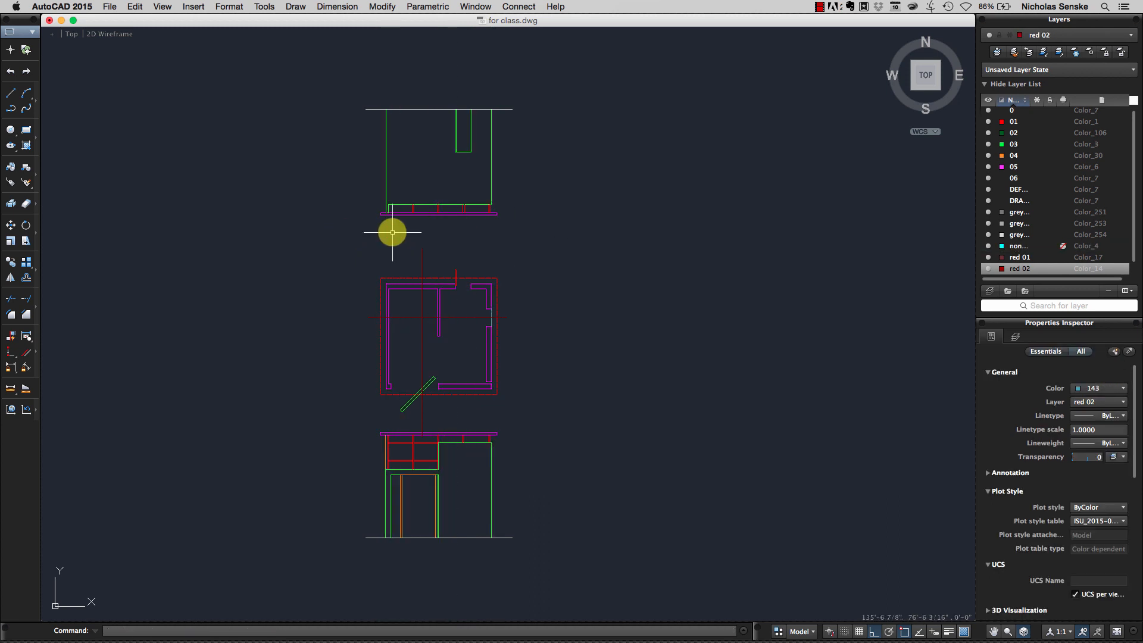
# - Move the upside-down elevation above the floor plan to the empty area right of the plan and front elevation
pyautogui.click(544, 245)
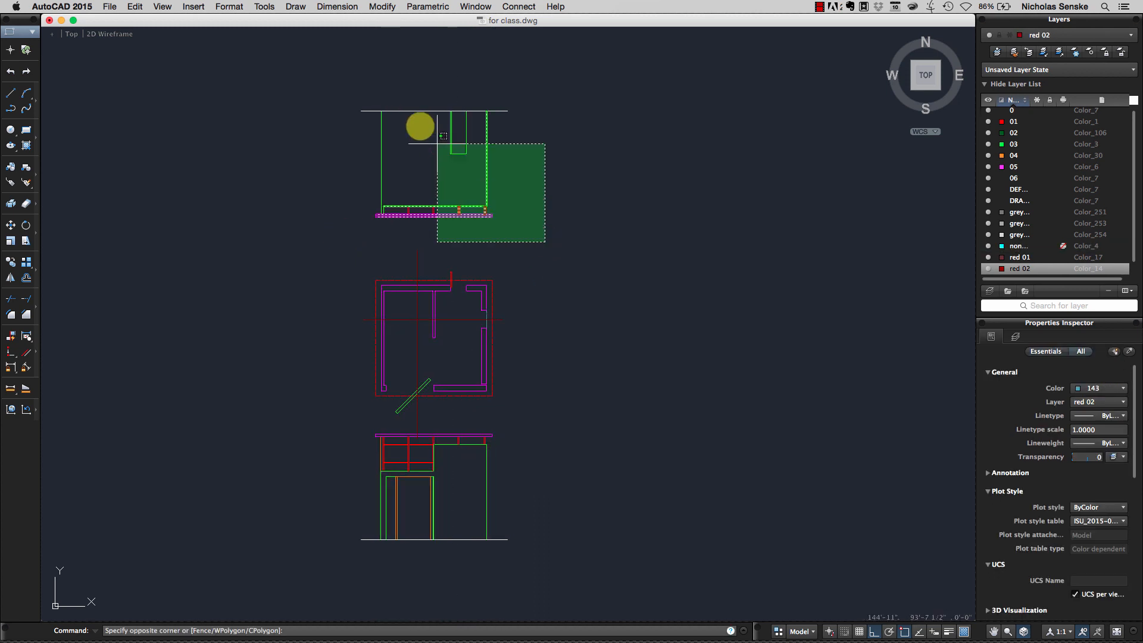
pyautogui.click(350, 91)
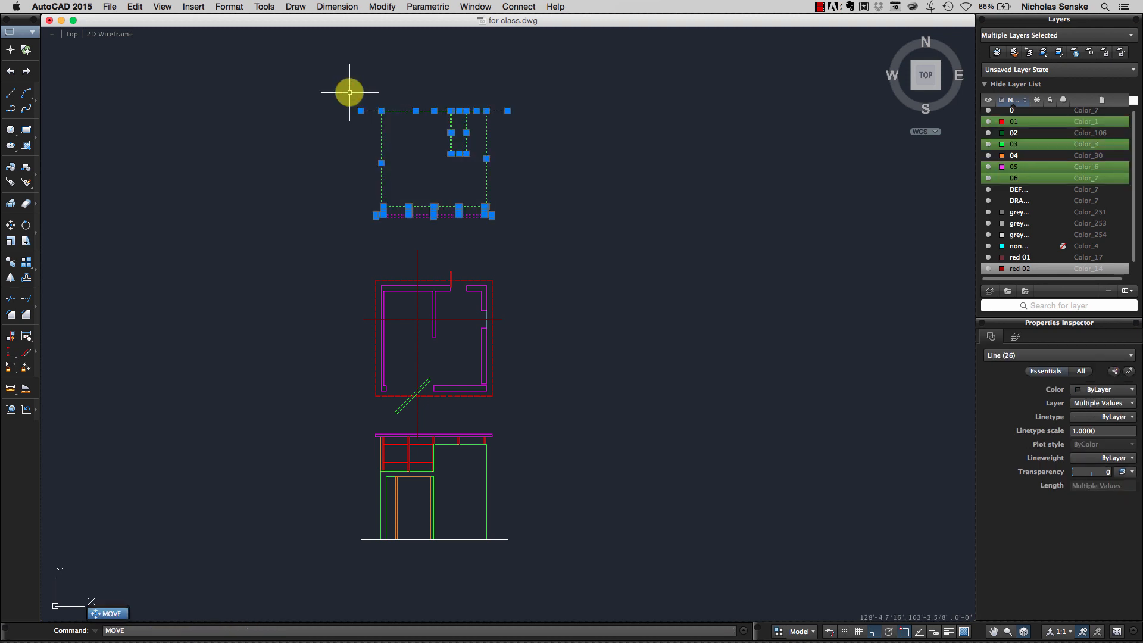
pyautogui.write('MOVE')
pyautogui.press('Return')
pyautogui.click(321, 223)
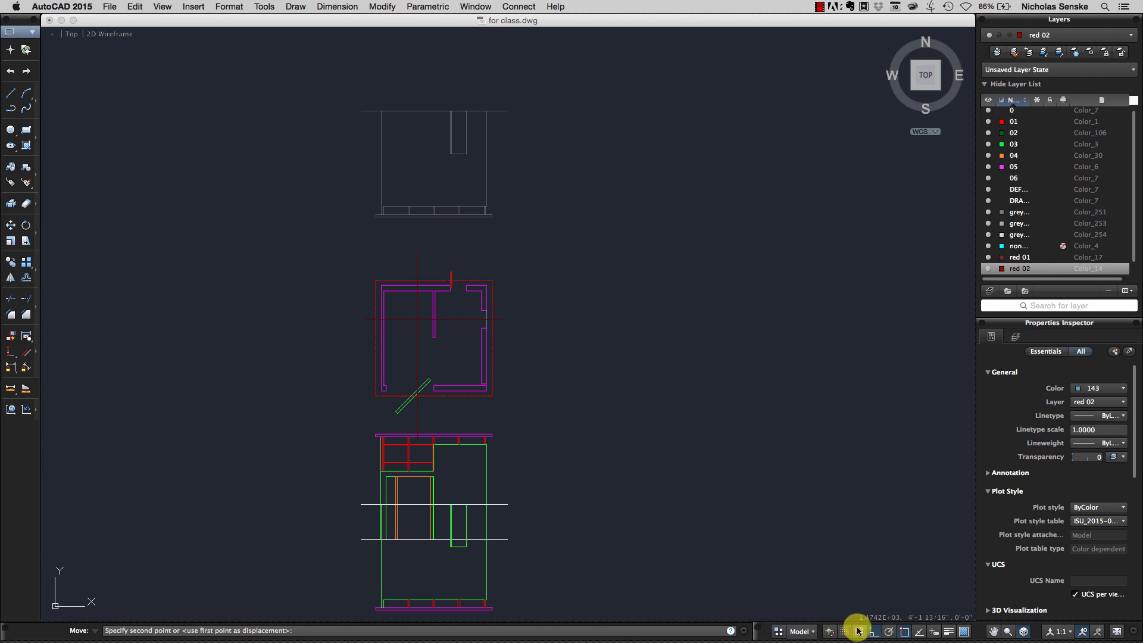
pyautogui.click(571, 484)
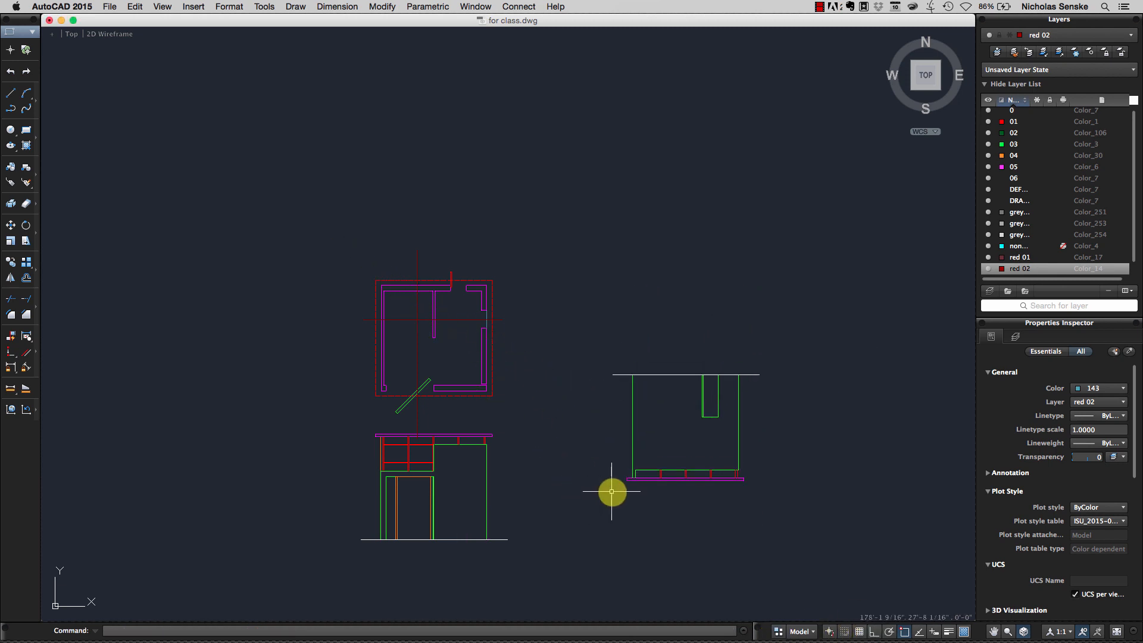
# - Rotate the moved elevation 90 degrees counterclockwise
pyautogui.click(768, 529)
pyautogui.click(564, 303)
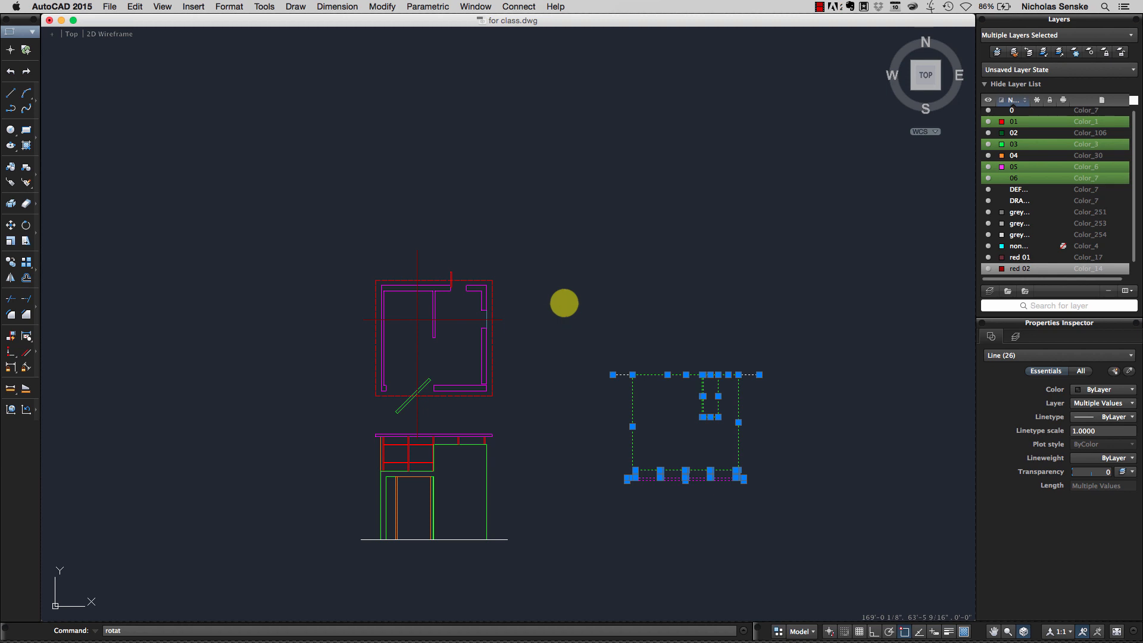
pyautogui.press('Return')
pyautogui.click(581, 343)
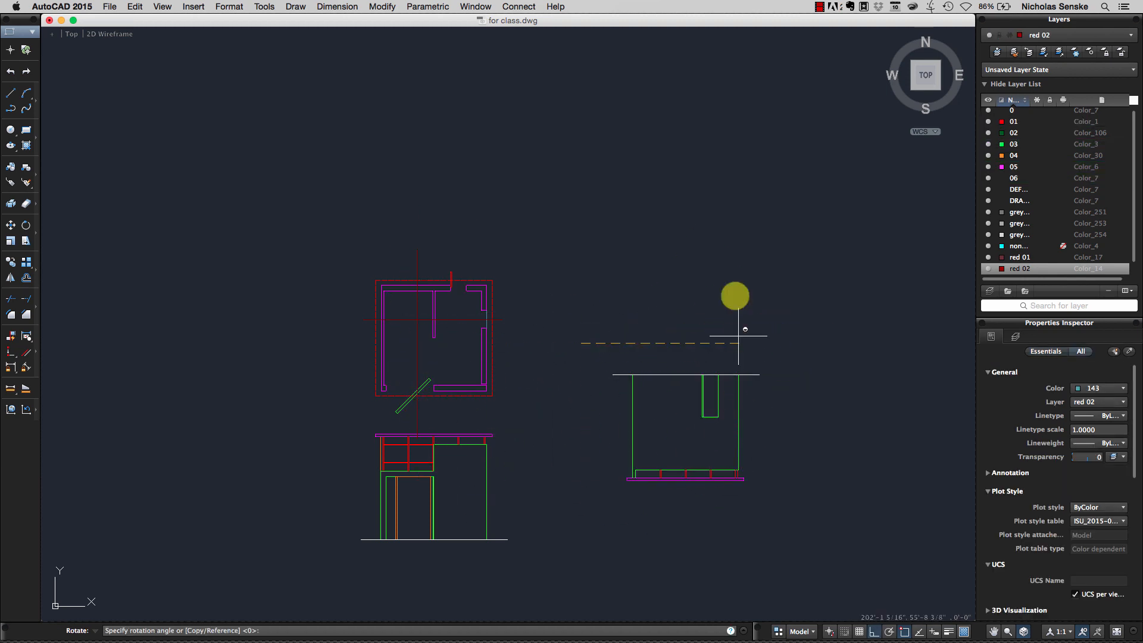
pyautogui.click(617, 122)
# - Move the rotated elevation so its ground line's upper end meets the right end of the front elevation's ground line
pyautogui.click(781, 370)
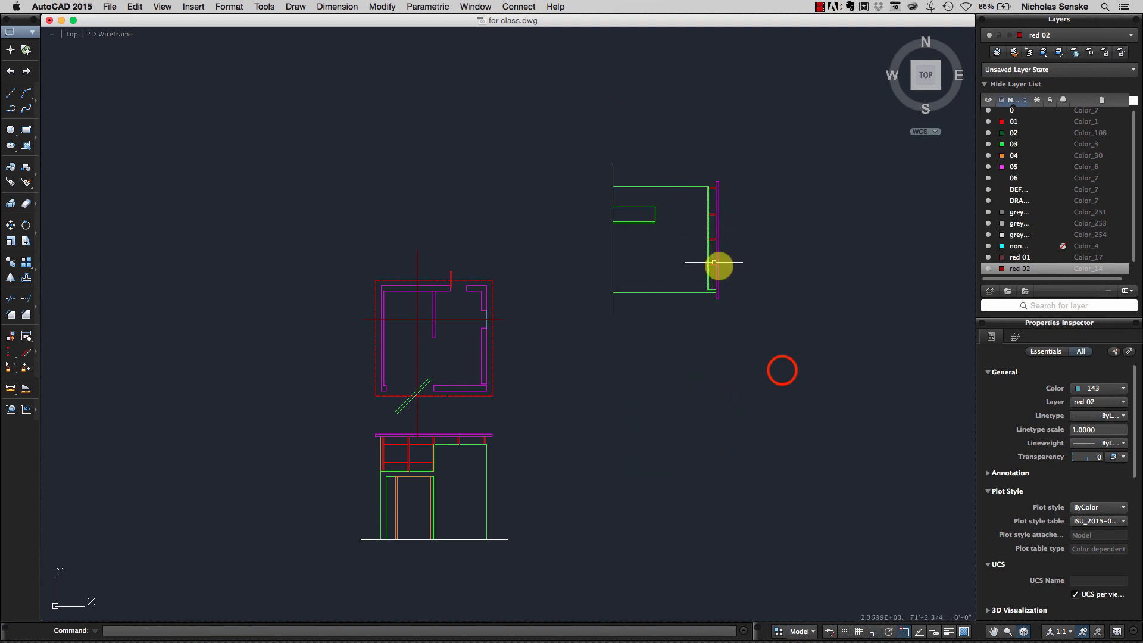
pyautogui.click(593, 91)
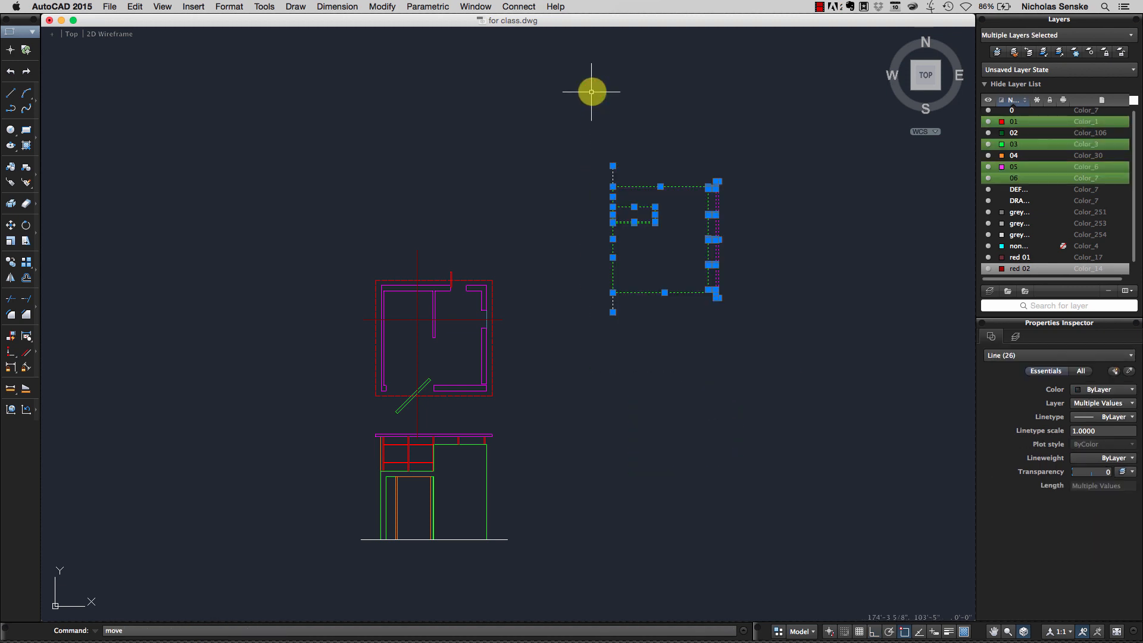
pyautogui.write('move')
pyautogui.press('Return')
pyautogui.click(610, 161)
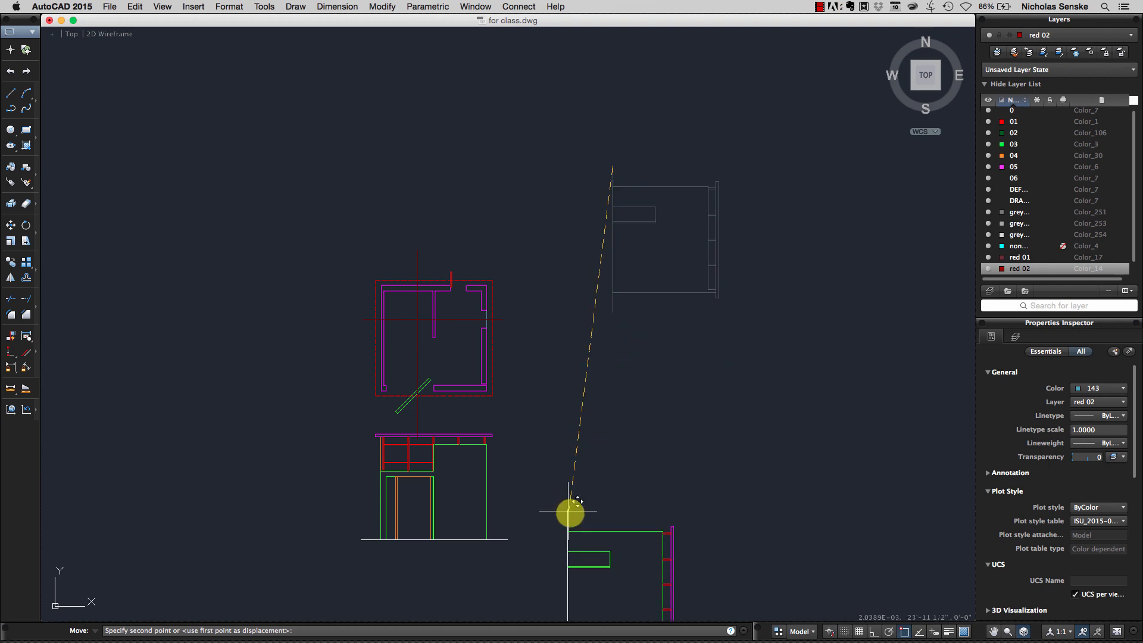
pyautogui.click(512, 542)
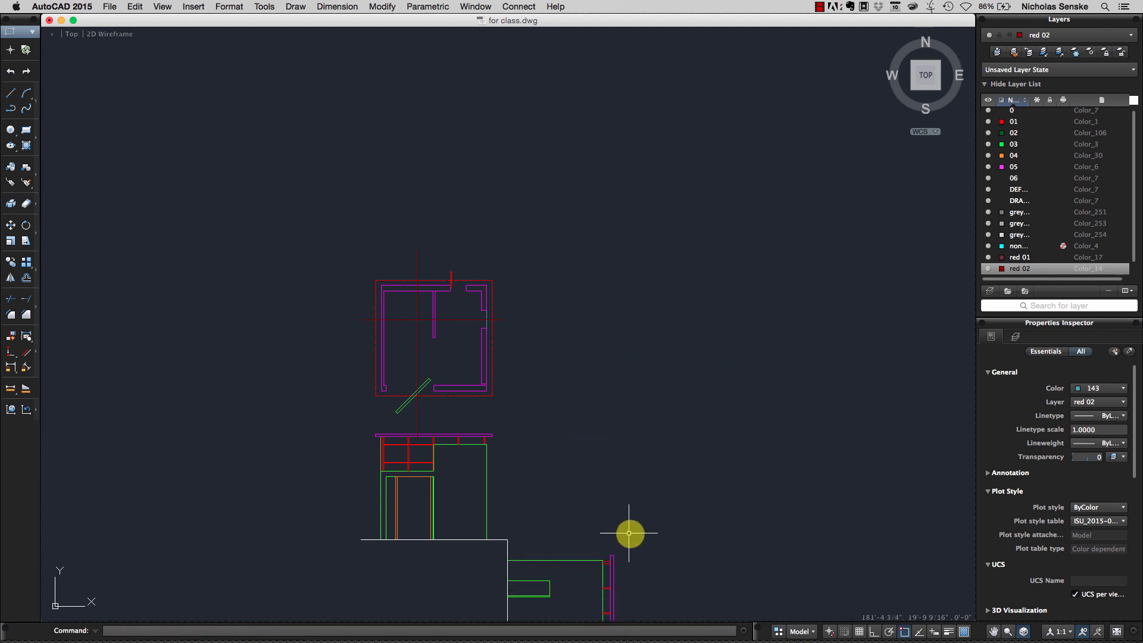
# - Rotate the side elevation another 90 degrees counterclockwise about the shared ground-line endpoint so it stands upright beside the front elevation
pyautogui.scroll(-5, 630, 533)
pyautogui.click(645, 490)
pyautogui.click(447, 311)
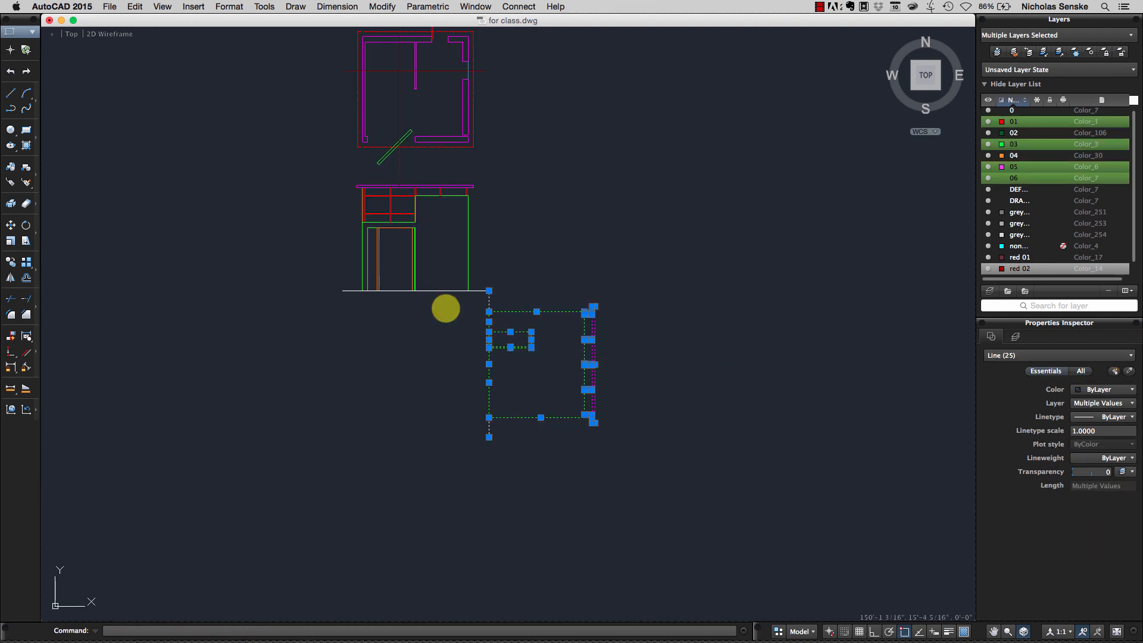
pyautogui.press('Return')
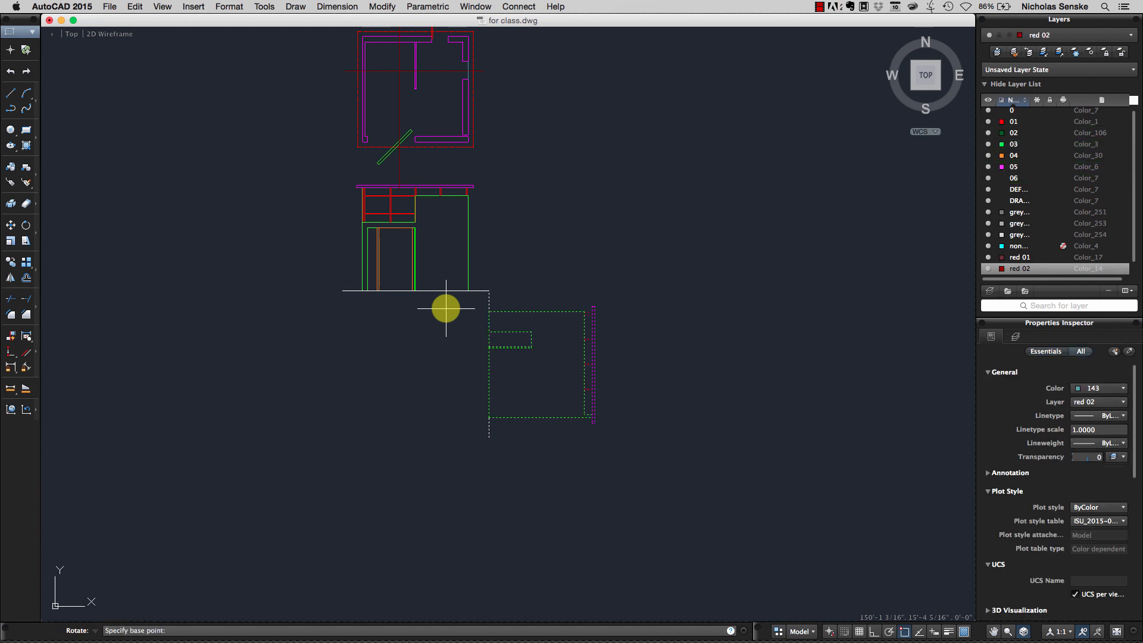
pyautogui.click(487, 292)
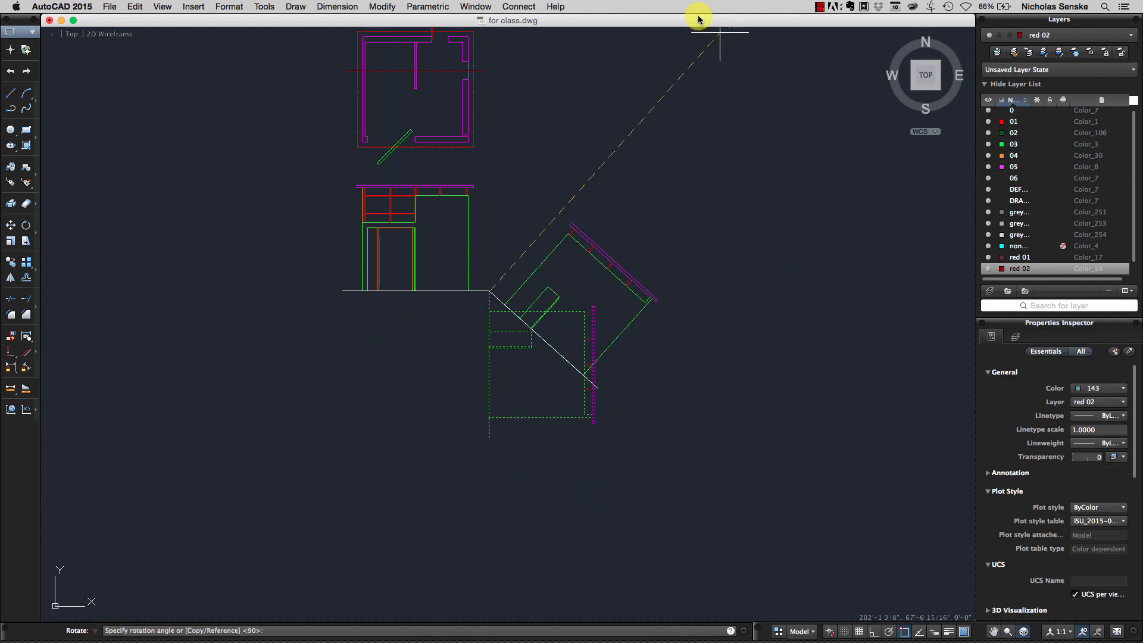
pyautogui.click(658, 81)
# - Delete the stray magenta fragment below the ground line and draw a line closing the open left end of the side elevation's roof
pyautogui.scroll(2, 672, 117)
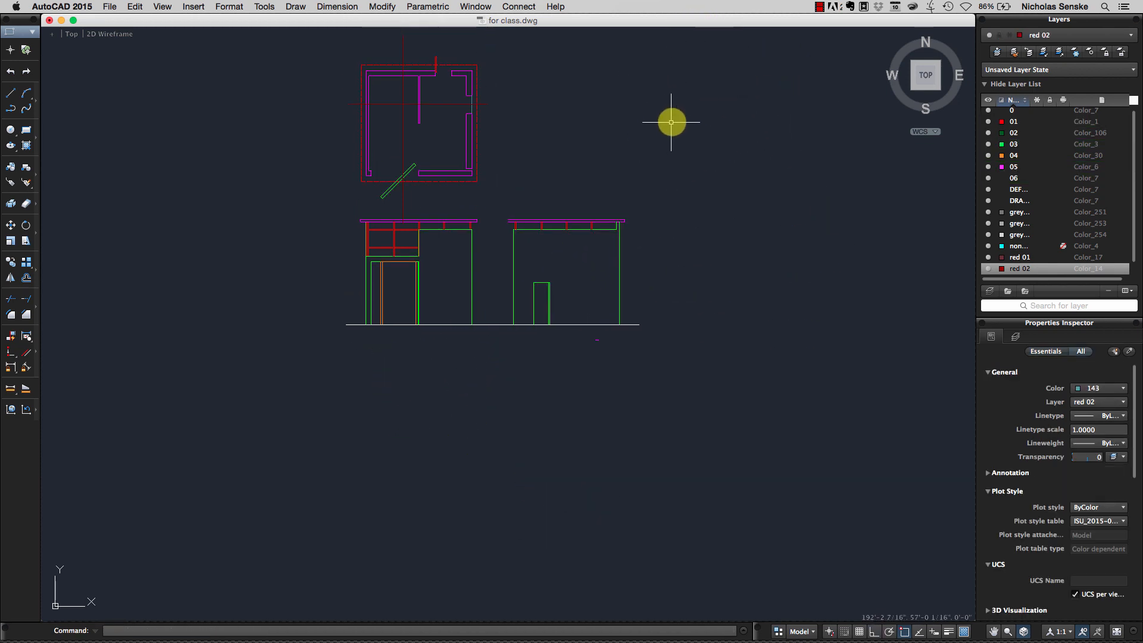
pyautogui.scroll(3, 544, 218)
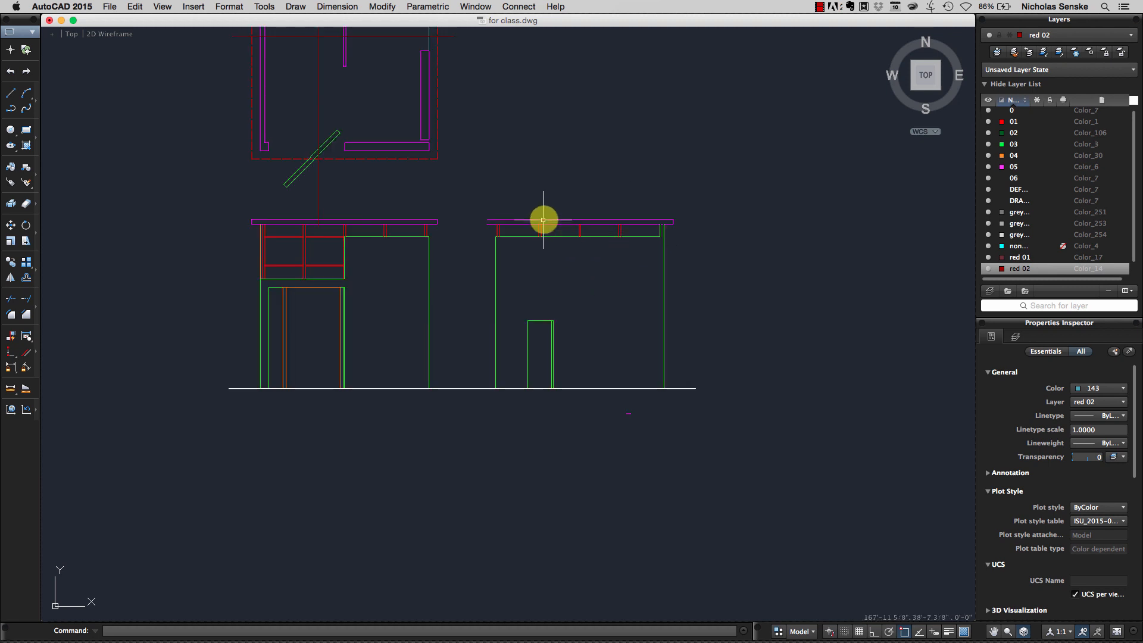
pyautogui.click(596, 388)
pyautogui.press('Escape')
pyautogui.click(8, 92)
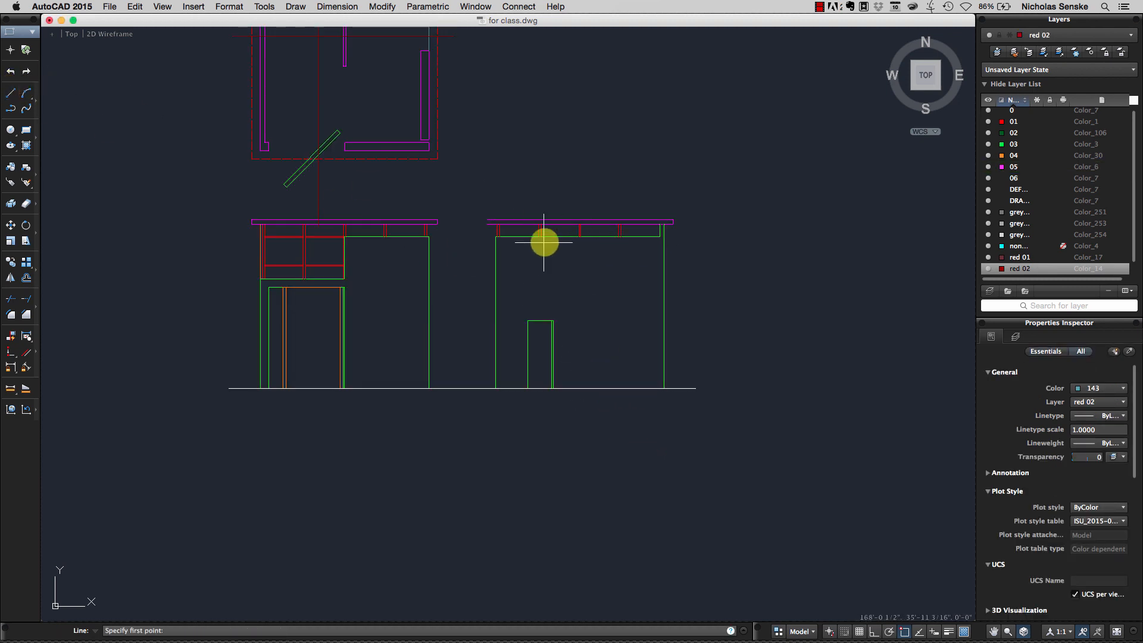
pyautogui.rightClick(487, 226)
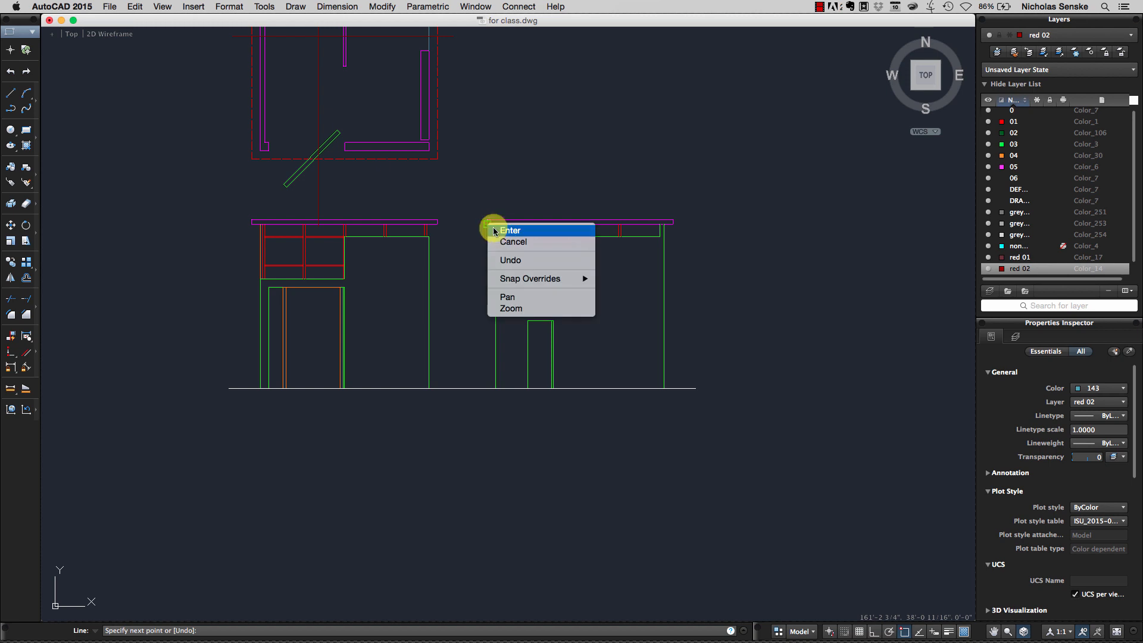
pyautogui.click(497, 231)
# - Assign the side elevation's roof edge lines, including the new closing line, to layer 05
pyautogui.scroll(5, 486, 225)
pyautogui.click(491, 233)
pyautogui.click(462, 186)
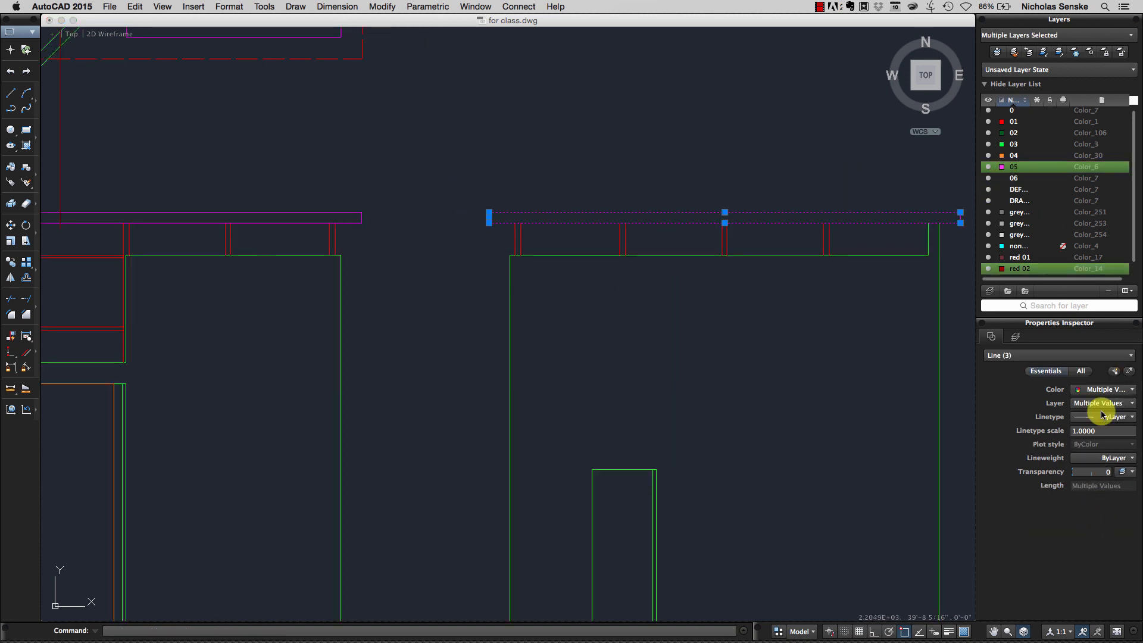
pyautogui.click(1096, 390)
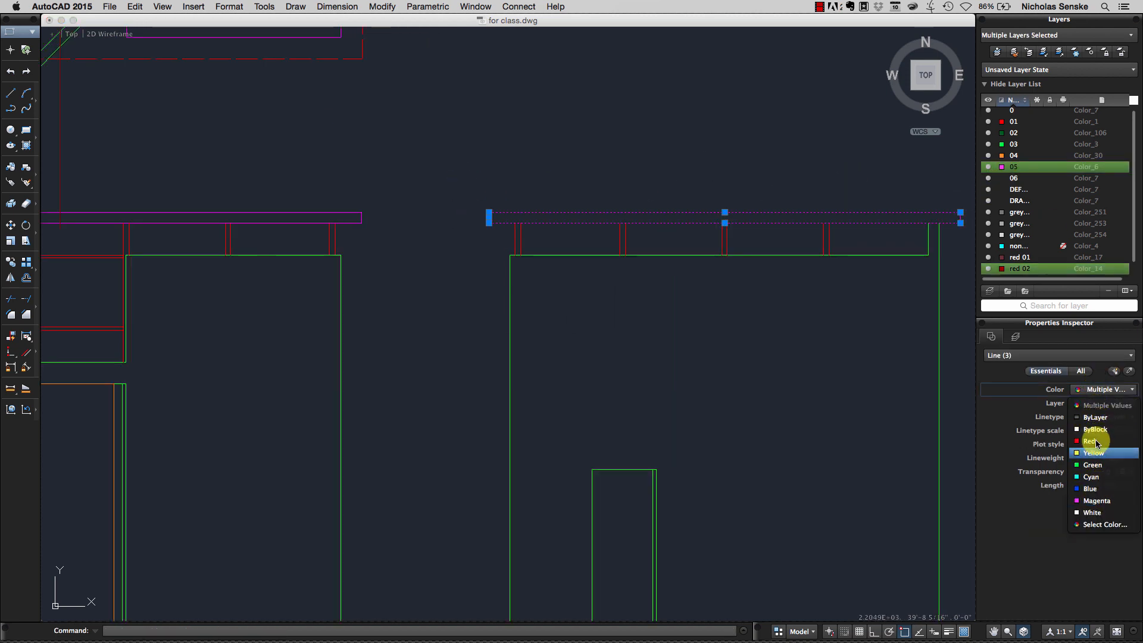
pyautogui.click(1027, 390)
pyautogui.click(1090, 403)
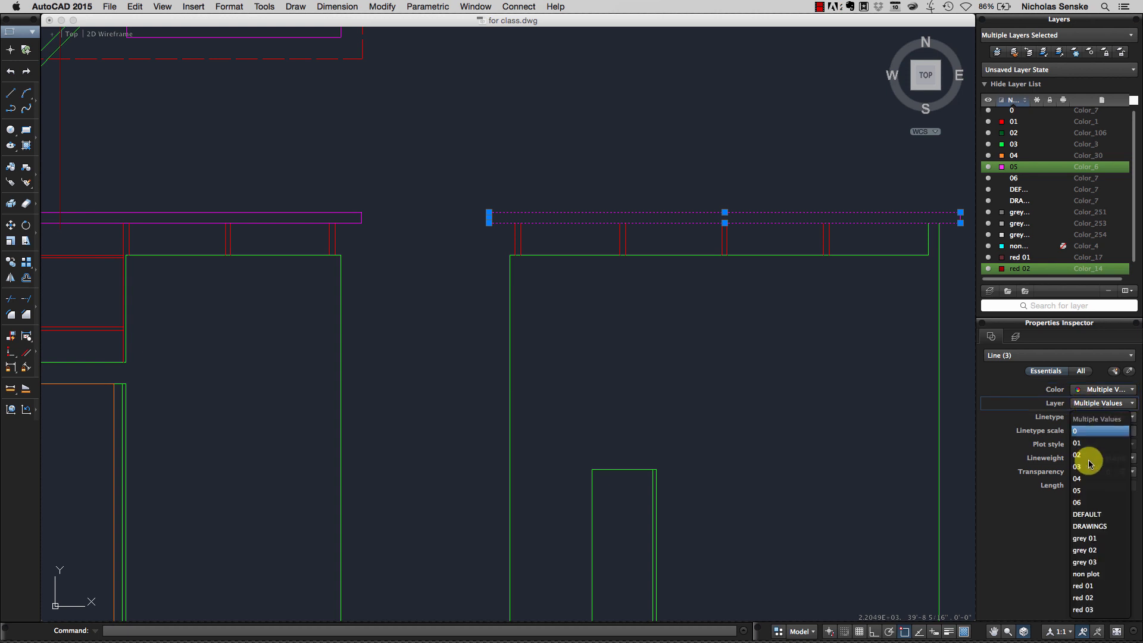
pyautogui.click(1087, 492)
pyautogui.press('Escape')
pyautogui.scroll(-5, 783, 350)
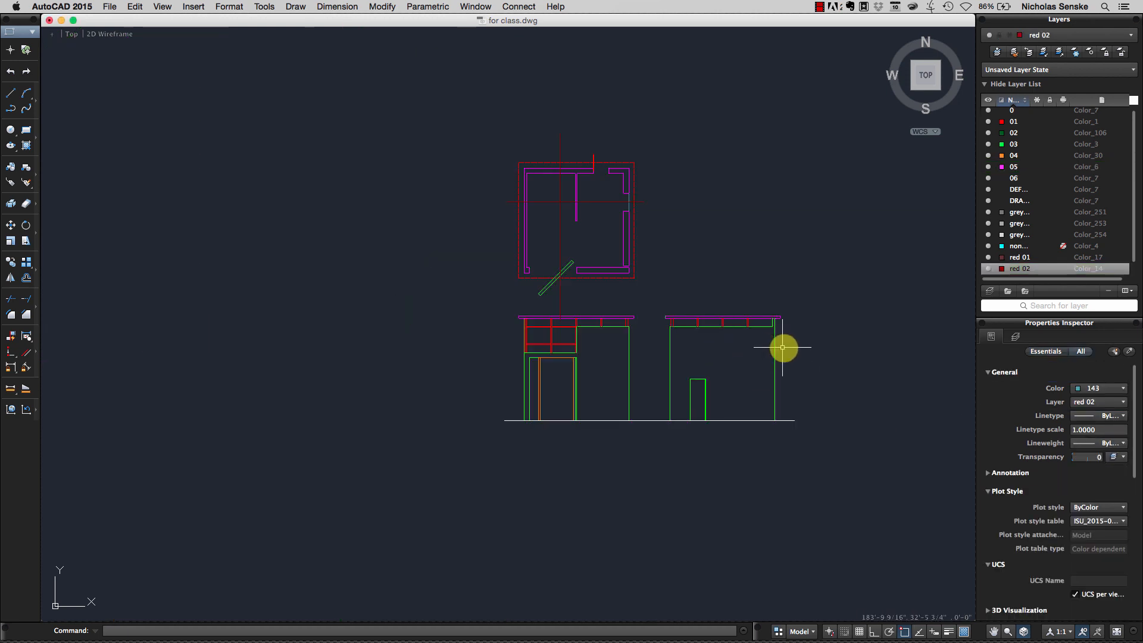
# - Delete the leftover non plot line across the opening in the floor plan's right wall
pyautogui.click(747, 477)
pyautogui.click(758, 403)
pyautogui.moveTo(582, 226)
pyautogui.mouseDown(button='middle')
pyautogui.moveTo(610, 240)
pyautogui.moveTo(585, 240)
pyautogui.mouseUp(button='middle')
pyautogui.scroll(2, 511, 242)
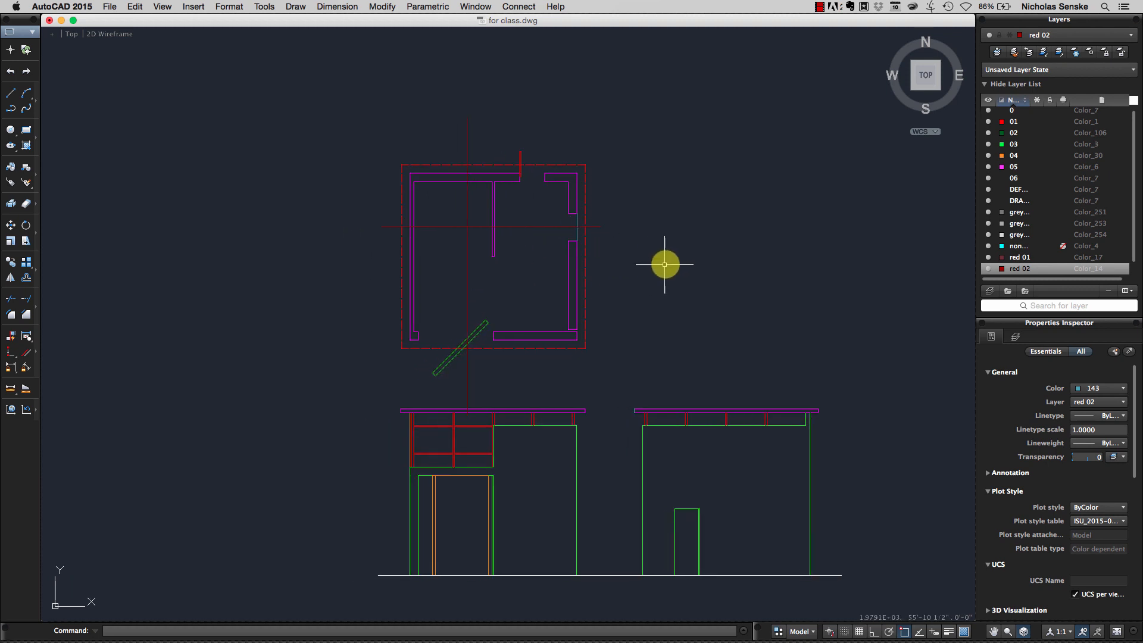
pyautogui.click(577, 221)
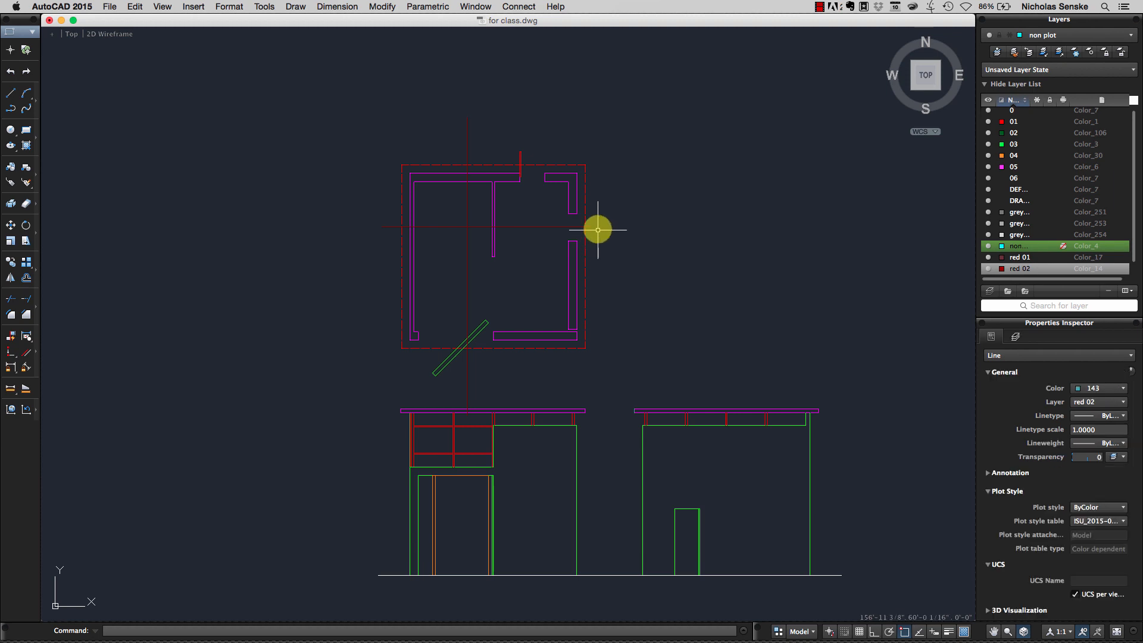
pyautogui.press('Escape')
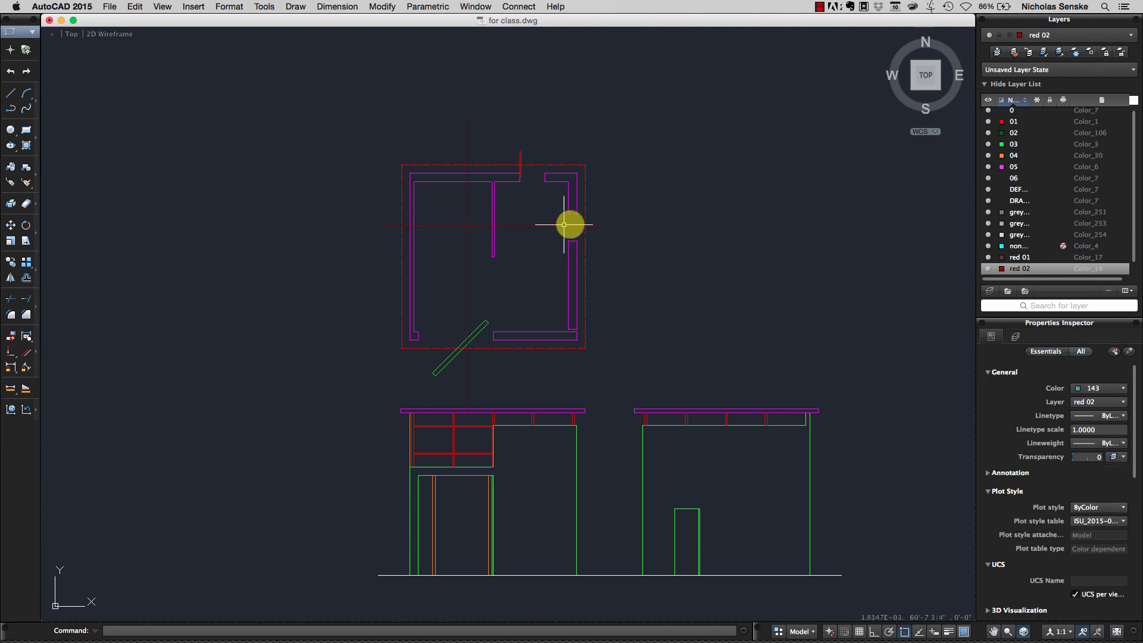
# - Try to move the floor plan from above the elevations to a spot below and left of them
pyautogui.scroll(5, 509, 227)
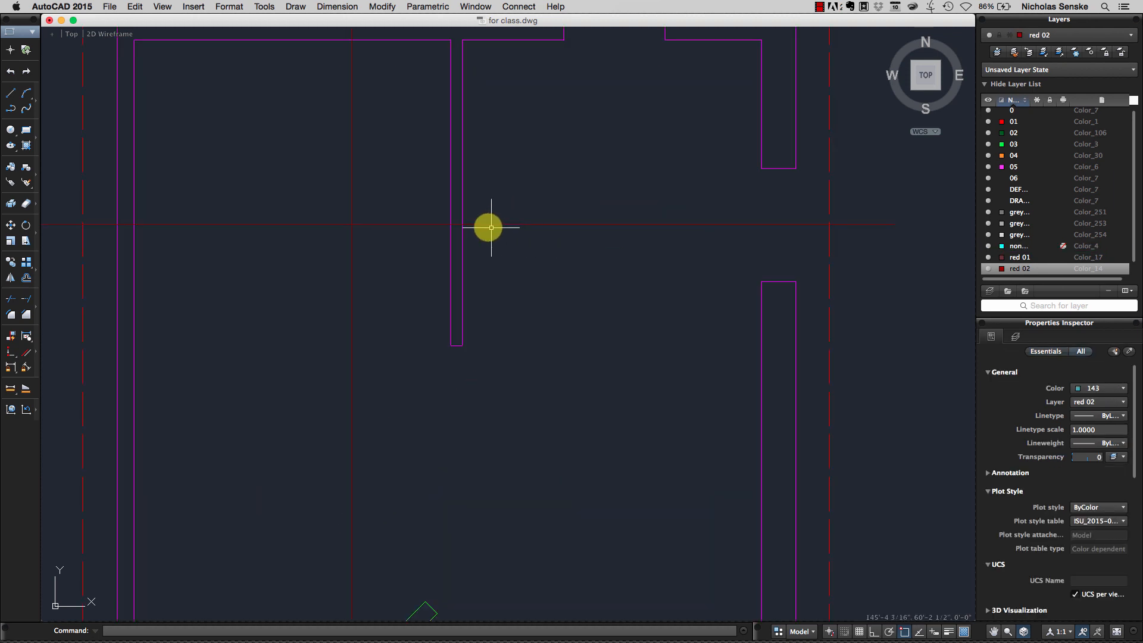
pyautogui.scroll(-2, 577, 208)
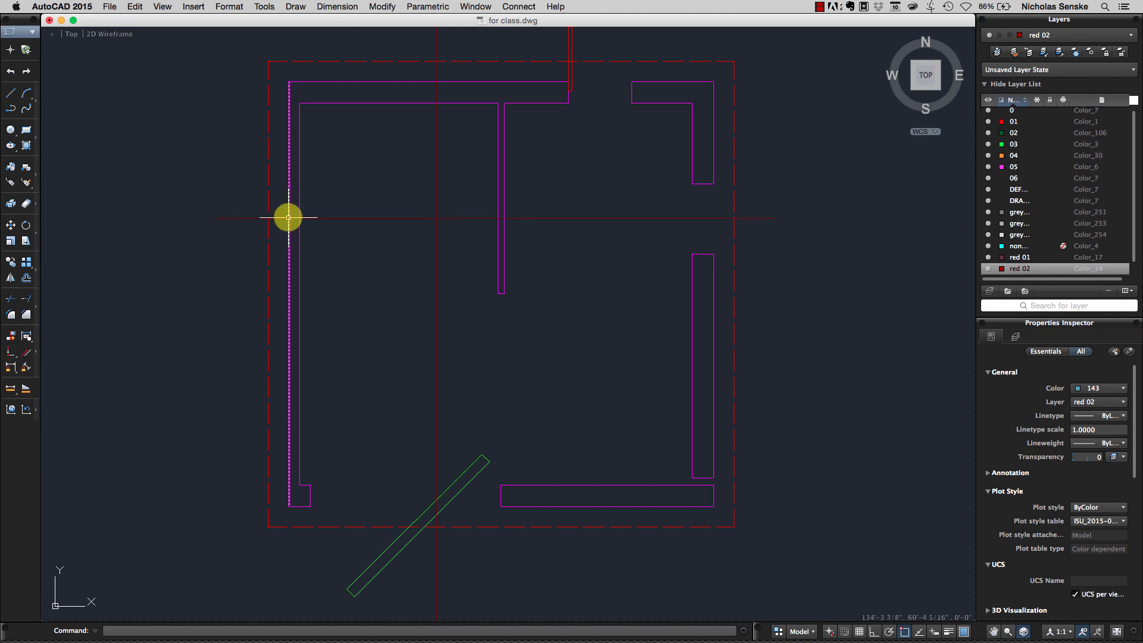
pyautogui.scroll(-5, 381, 175)
pyautogui.moveTo(490, 180); pyautogui.dragTo(500, 136, button='middle')
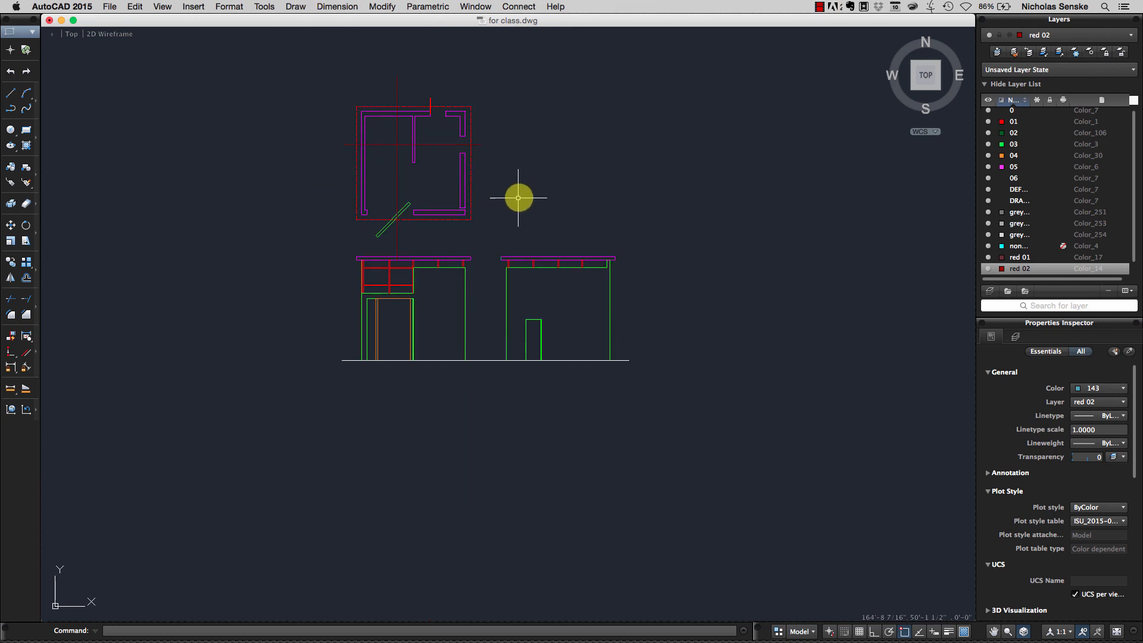
pyautogui.moveTo(514, 201); pyautogui.dragTo(641, 207, button='middle')
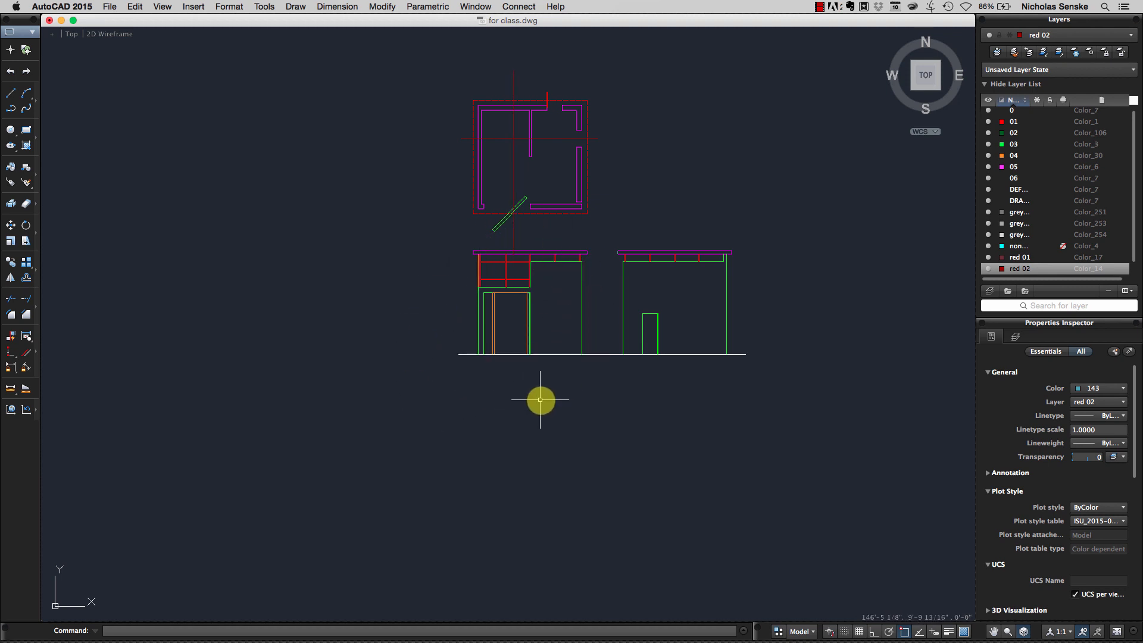
pyautogui.moveTo(612, 214); pyautogui.dragTo(641, 238, button='middle')
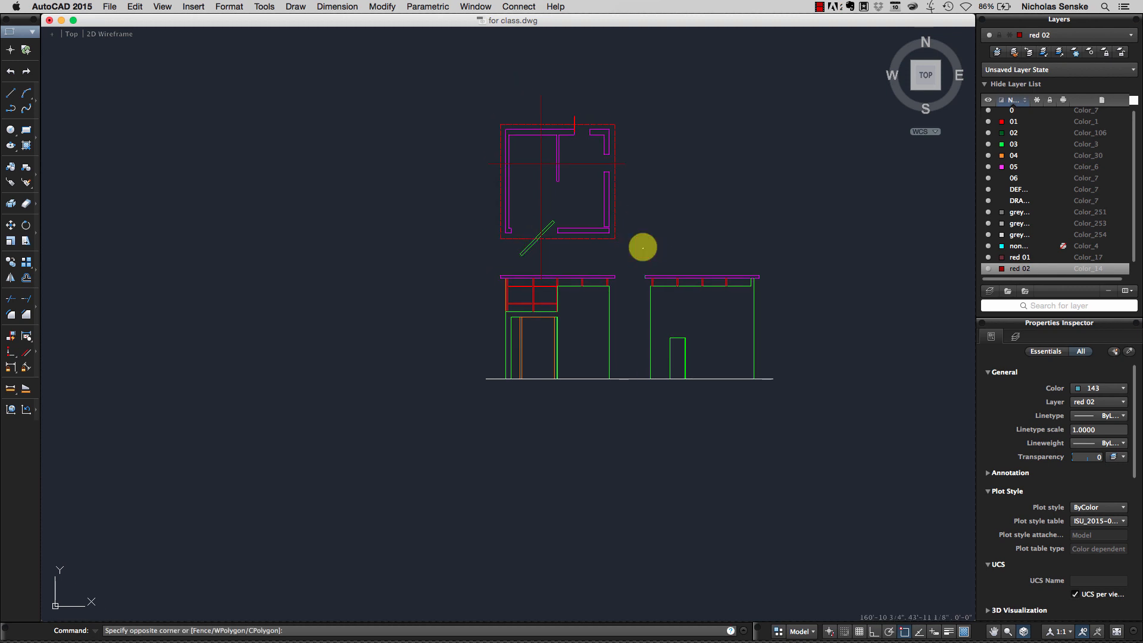
pyautogui.click(469, 108)
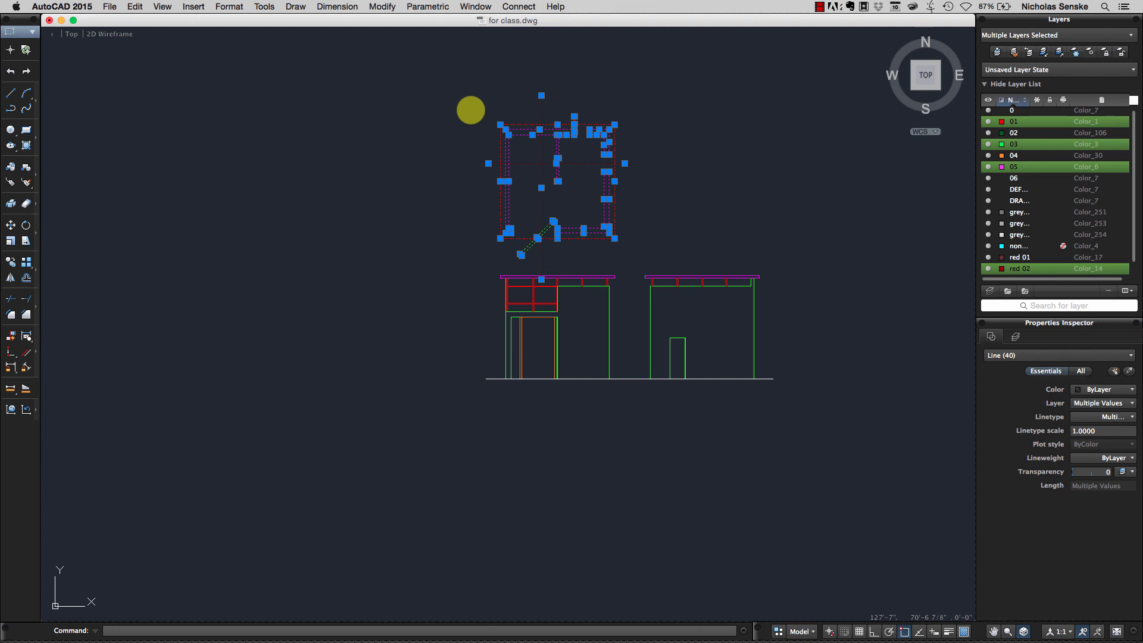
pyautogui.press('Return')
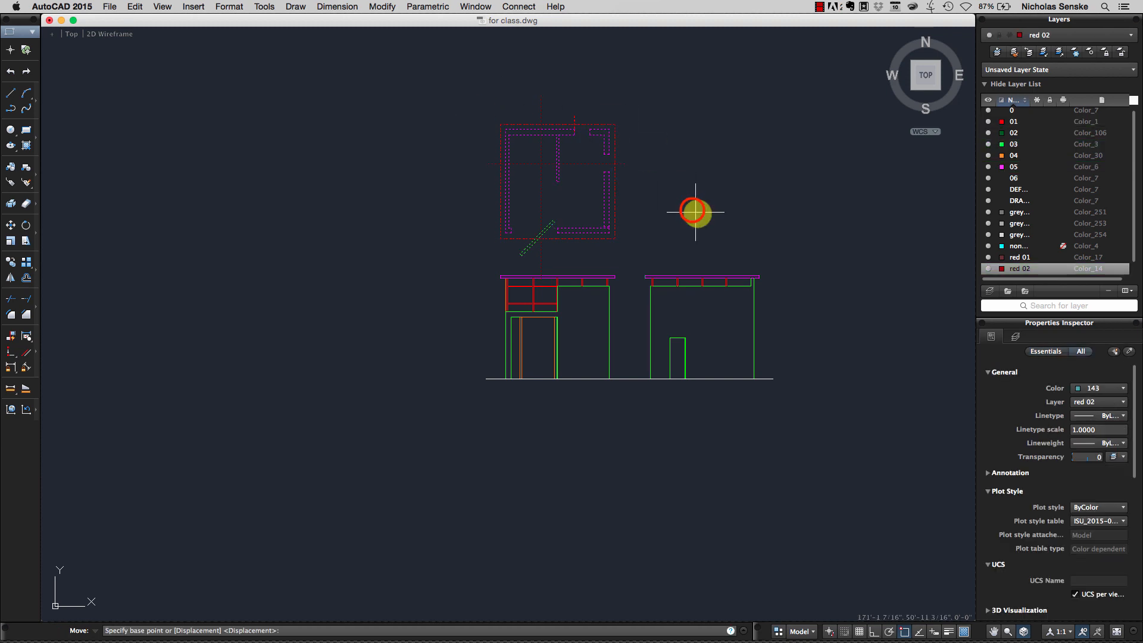
pyautogui.click(692, 209)
pyautogui.scroll(-5, 536, 452)
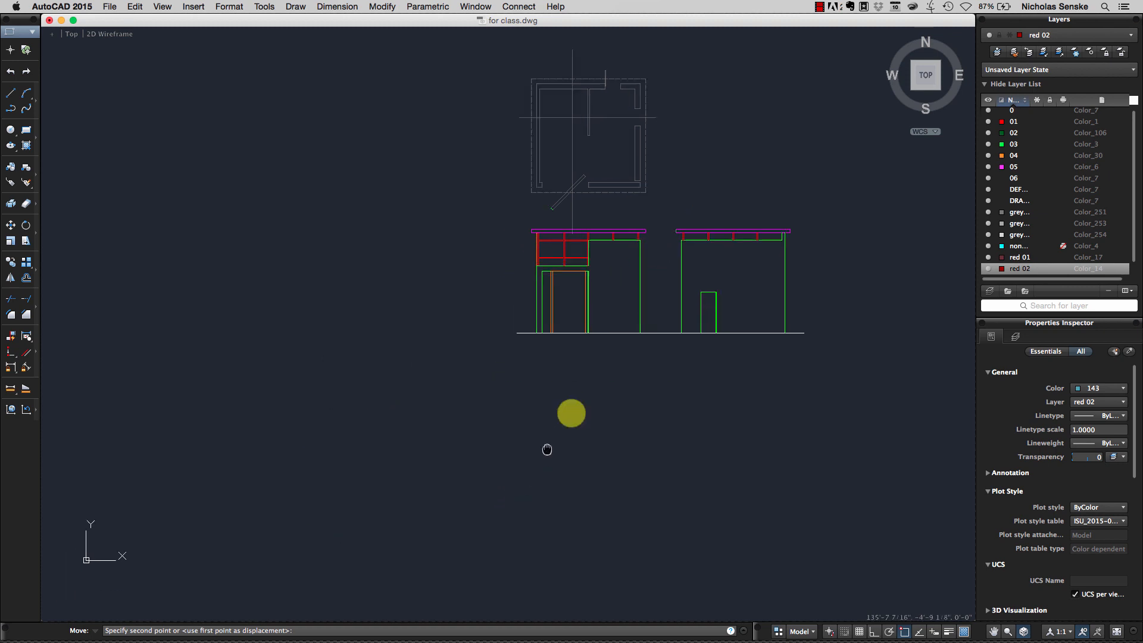
pyautogui.click(616, 391)
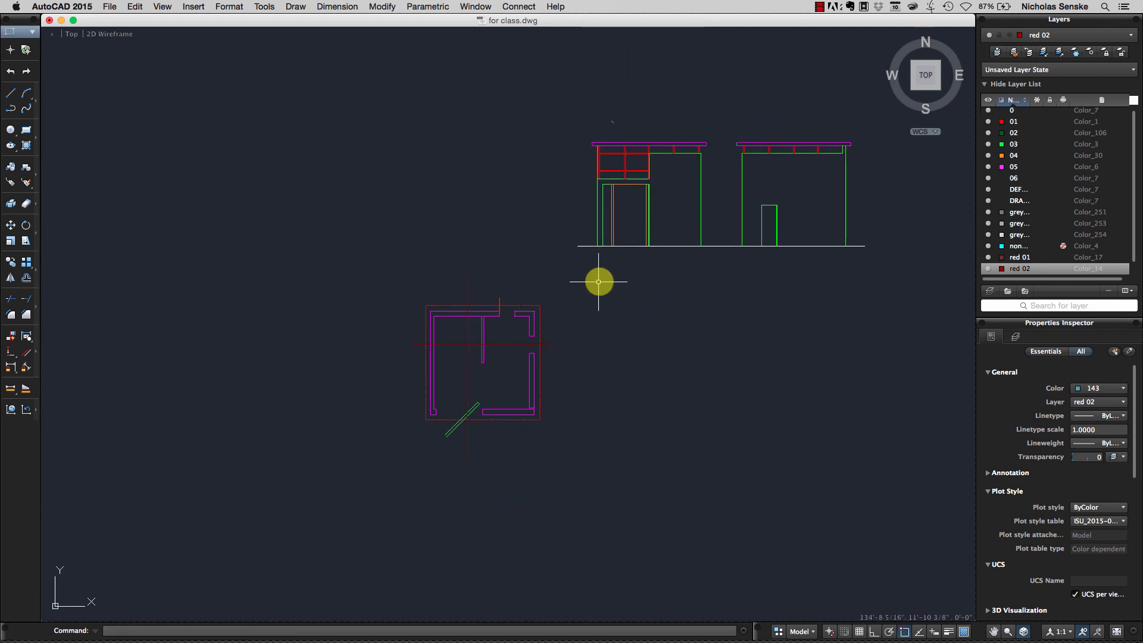
# - Undo the floor plan move
pyautogui.scroll(3, 599, 282)
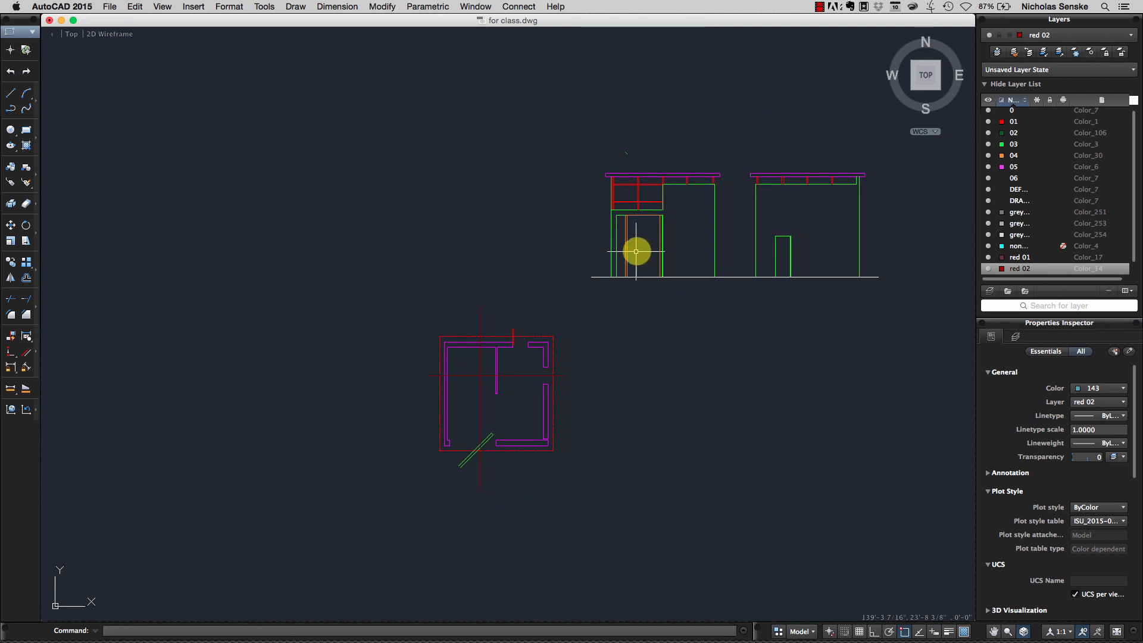
pyautogui.press('super+z')
pyautogui.scroll(3, 701, 163)
pyautogui.press('super+z')
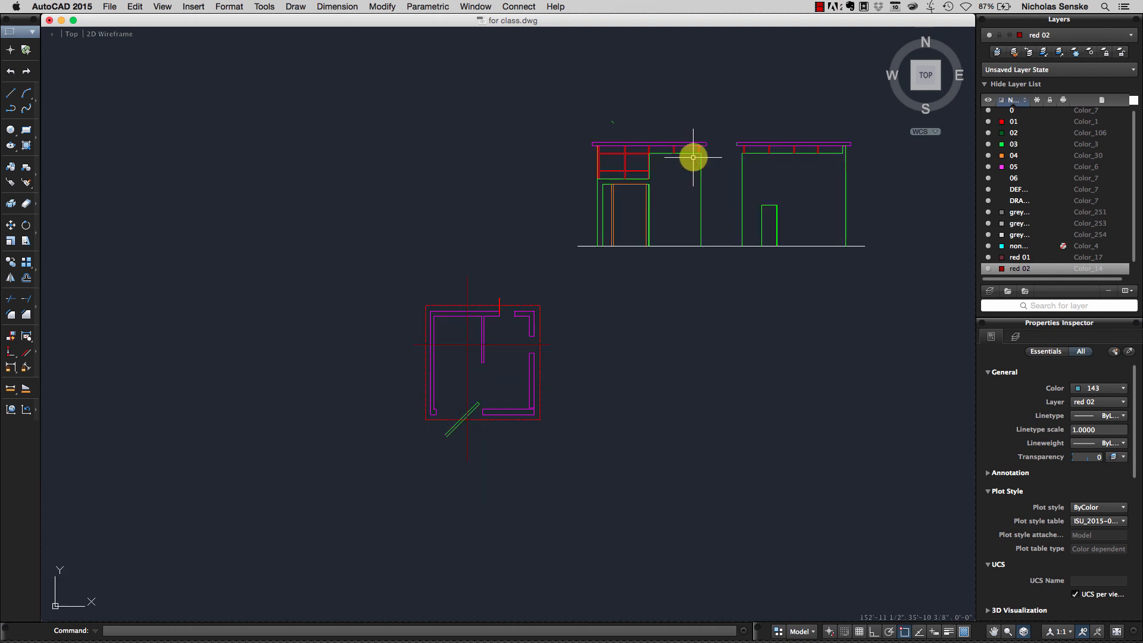
pyautogui.press('super+z')
# - Move the whole floor plan, including its centre lines and swung door, below and left of the elevations
pyautogui.click(639, 258)
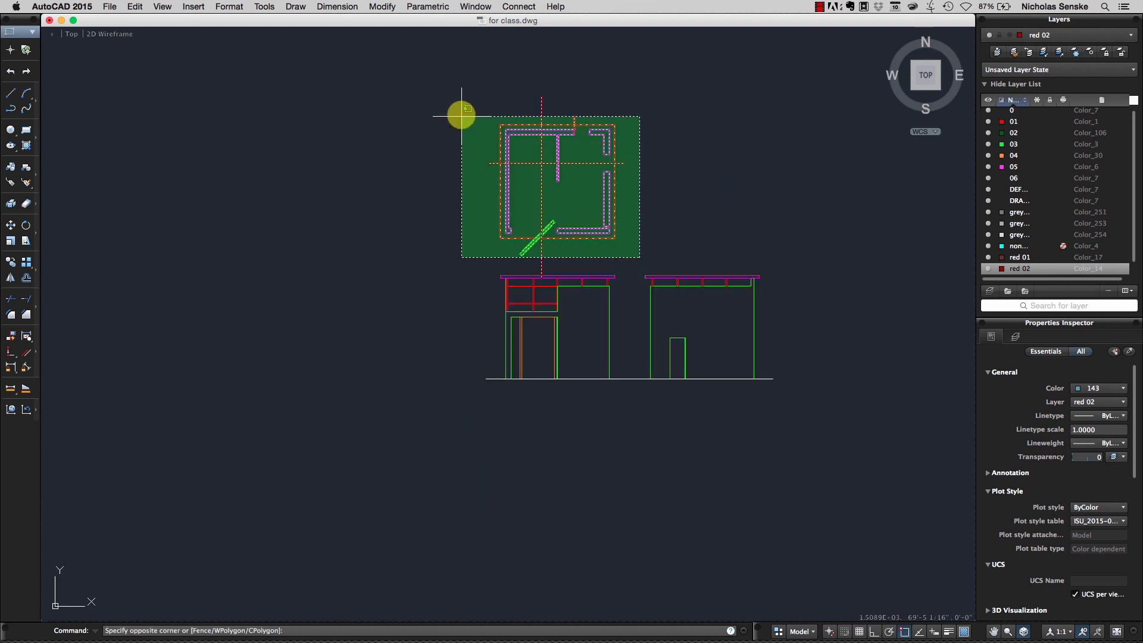
pyautogui.click(462, 81)
pyautogui.write('mov')
pyautogui.press('Return')
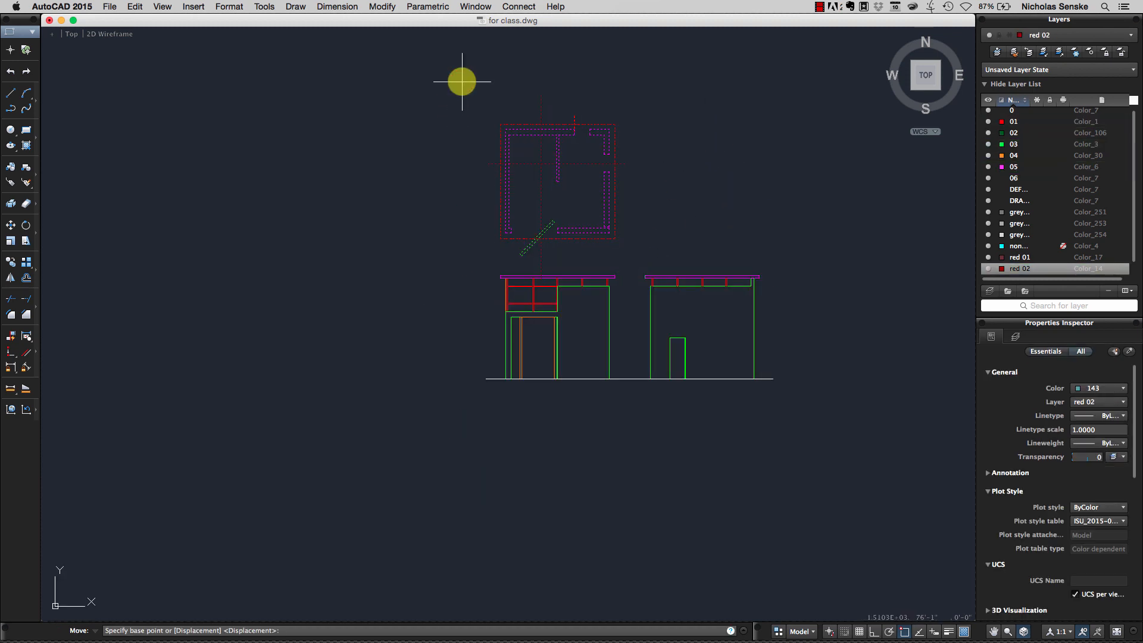
pyautogui.click(681, 189)
pyautogui.click(525, 471)
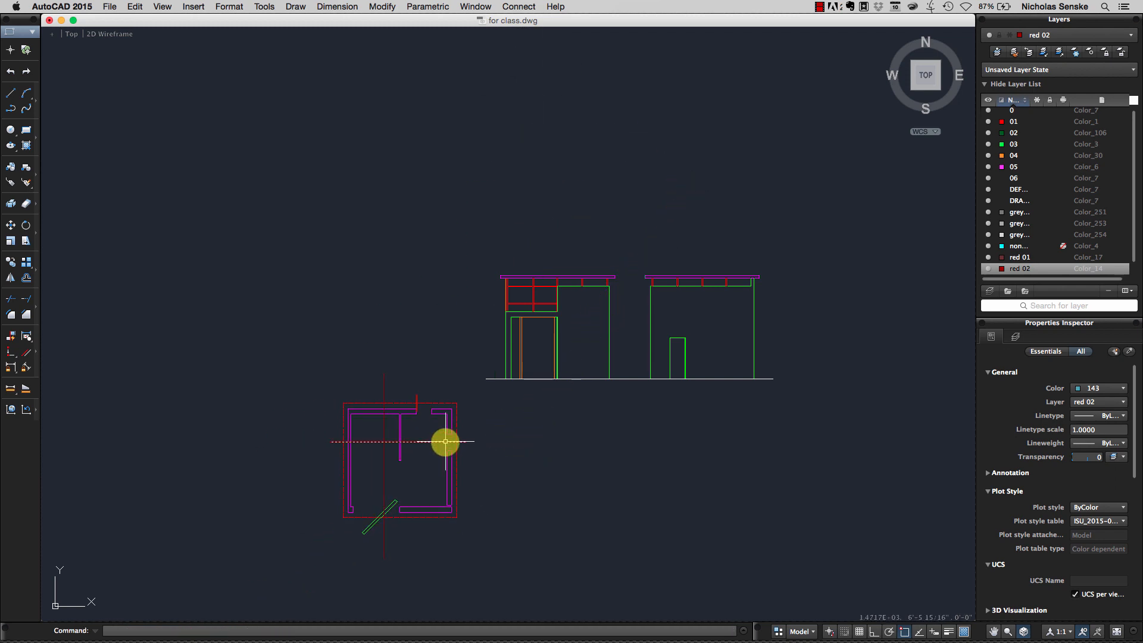
# - Draw a horizontal line leftward from the left end of the elevations' ground line, spanning above the floor plan
pyautogui.scroll(-2, 479, 363)
pyautogui.scroll(-2, 500, 421)
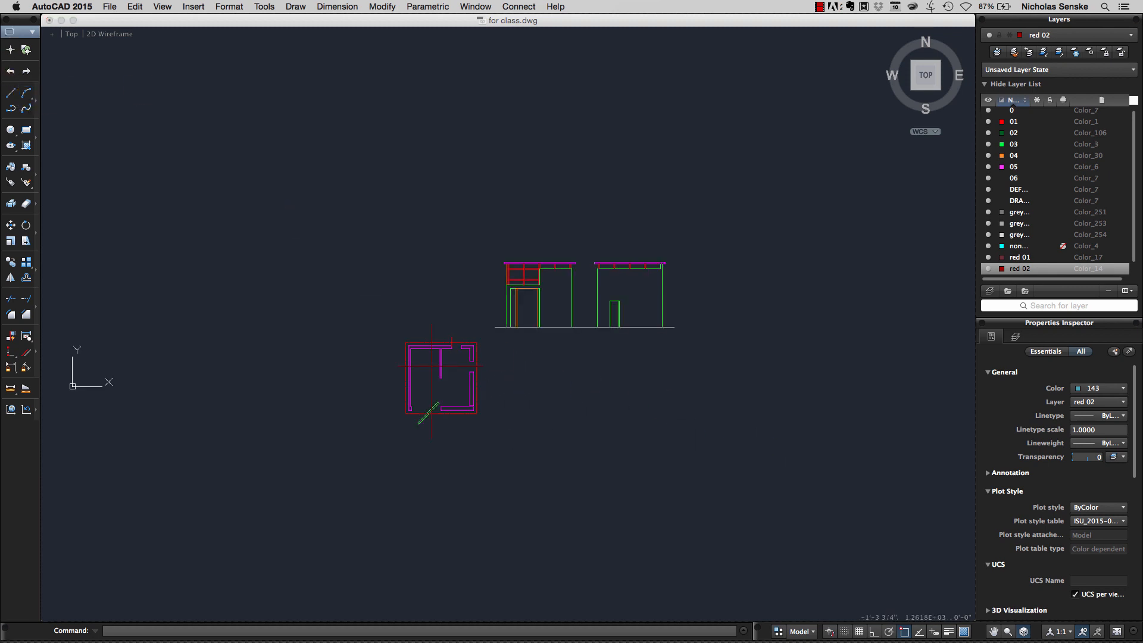
pyautogui.click(11, 95)
pyautogui.scroll(3, 509, 319)
pyautogui.click(487, 360)
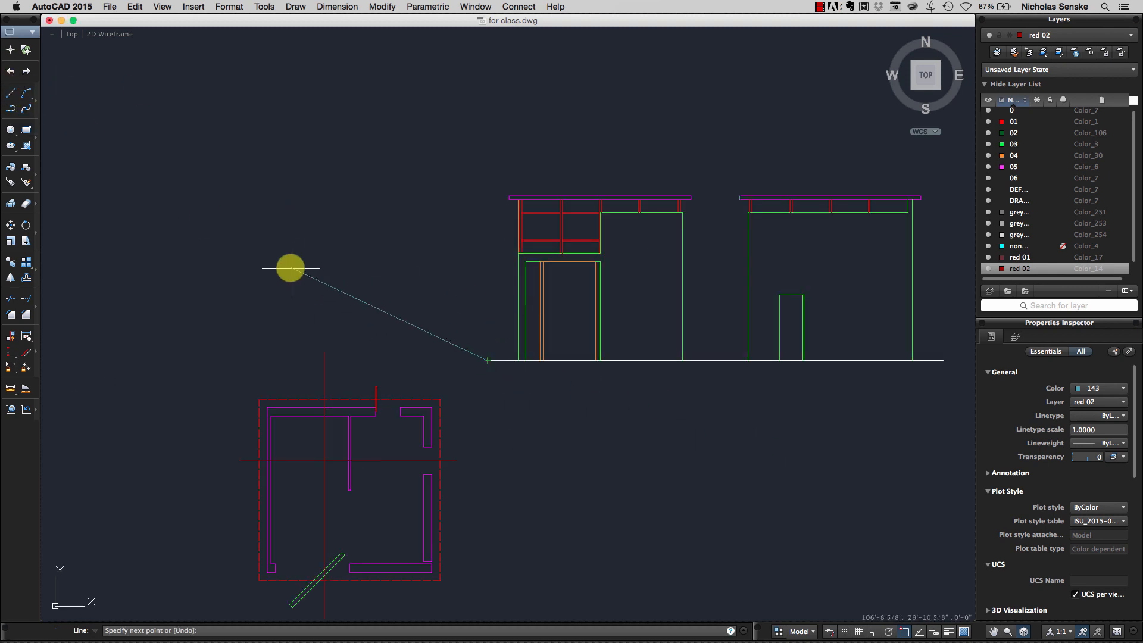
pyautogui.rightClick(186, 362)
pyautogui.click(209, 365)
# - Assign the new line above the floor plan to layer 06 and set its color to ByLayer
pyautogui.moveTo(432, 375); pyautogui.dragTo(409, 327)
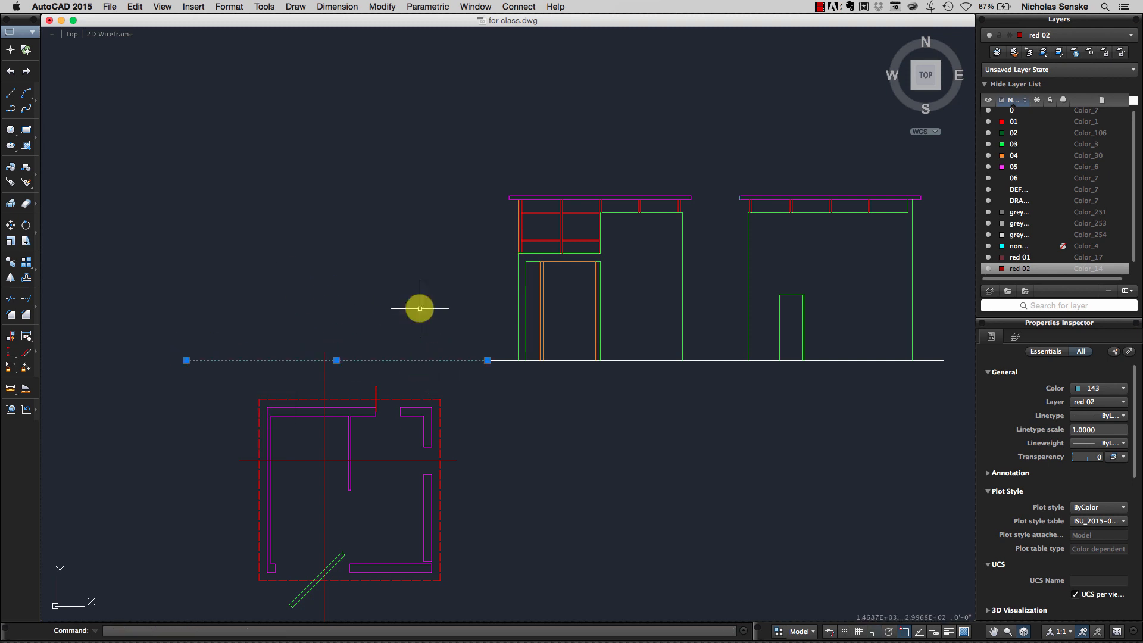
pyautogui.click(1089, 407)
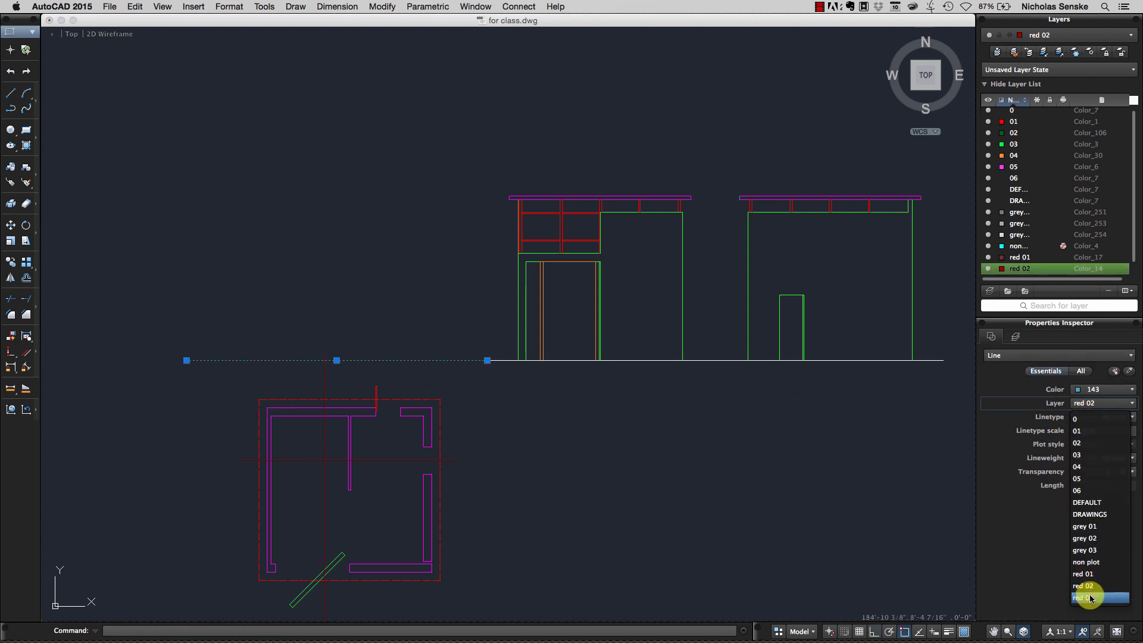
pyautogui.click(1091, 490)
pyautogui.click(1087, 390)
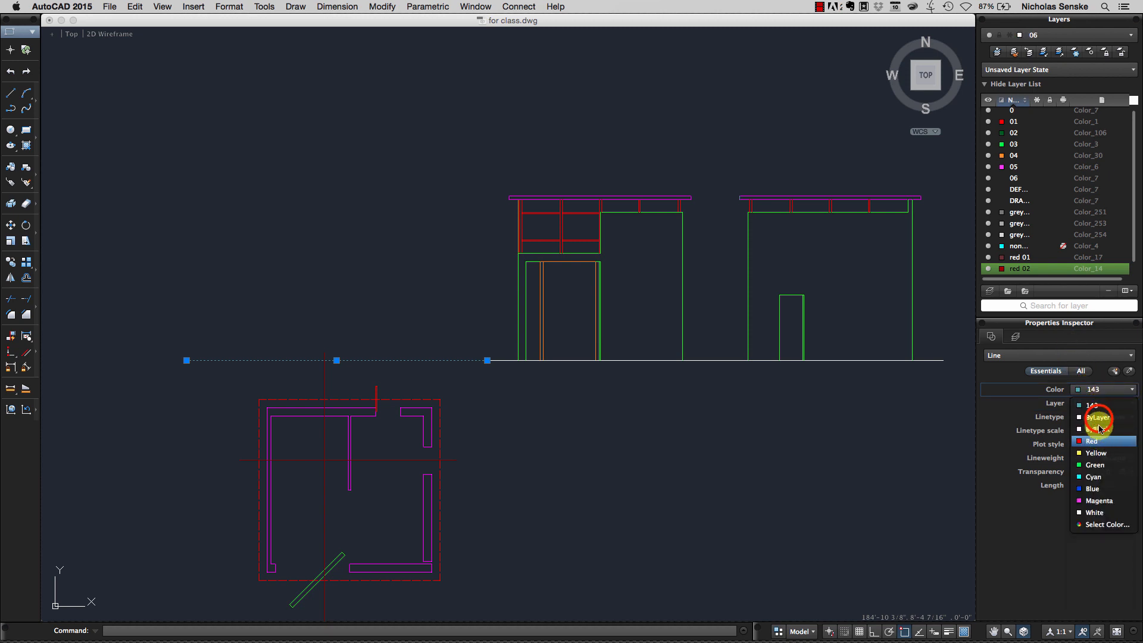
pyautogui.click(1099, 411)
pyautogui.press('Escape')
# - Move both elevations with their ground line slightly right, leaving a small gap from the line above the floor plan
pyautogui.moveTo(662, 453); pyautogui.dragTo(521, 453, button='middle')
pyautogui.scroll(-3, 785, 440)
pyautogui.click(822, 450)
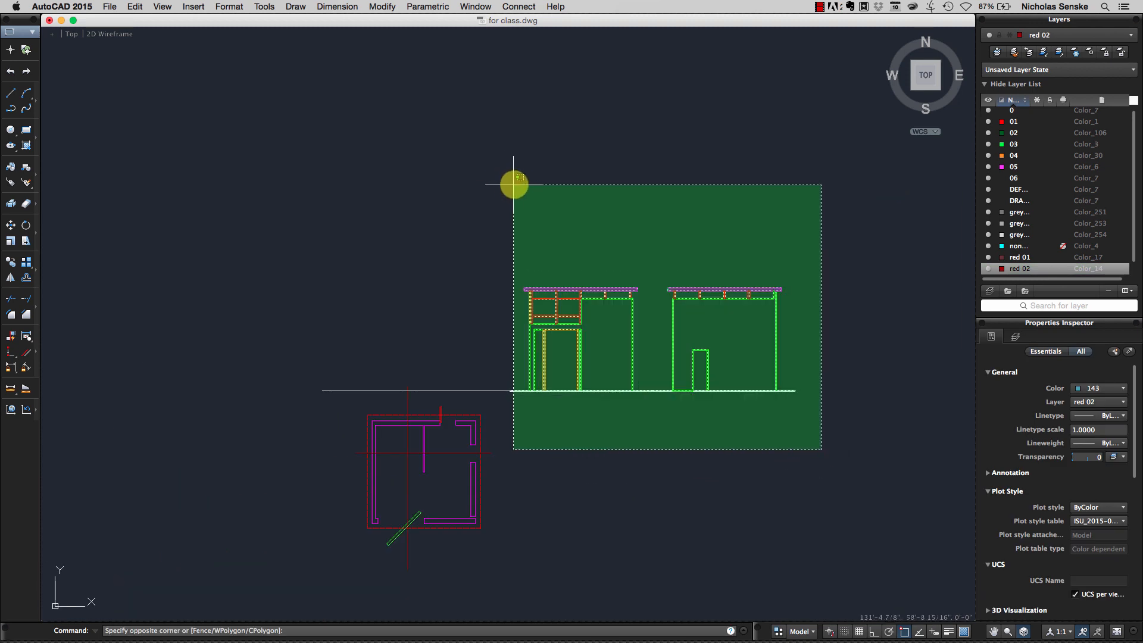
pyautogui.click(516, 184)
pyautogui.press('Return')
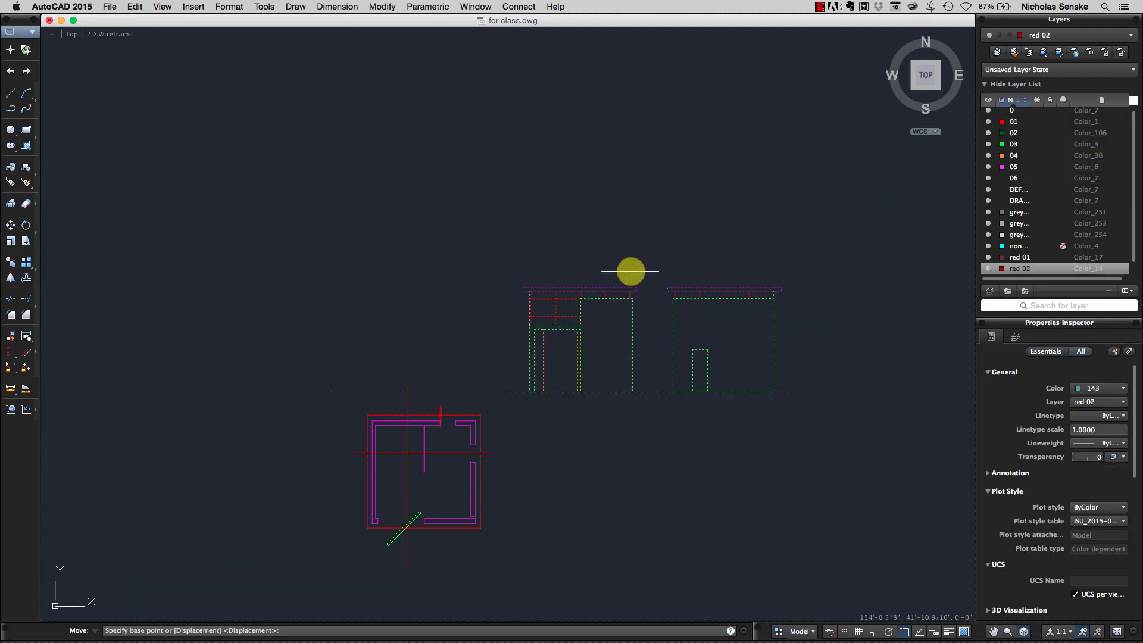
pyautogui.click(631, 445)
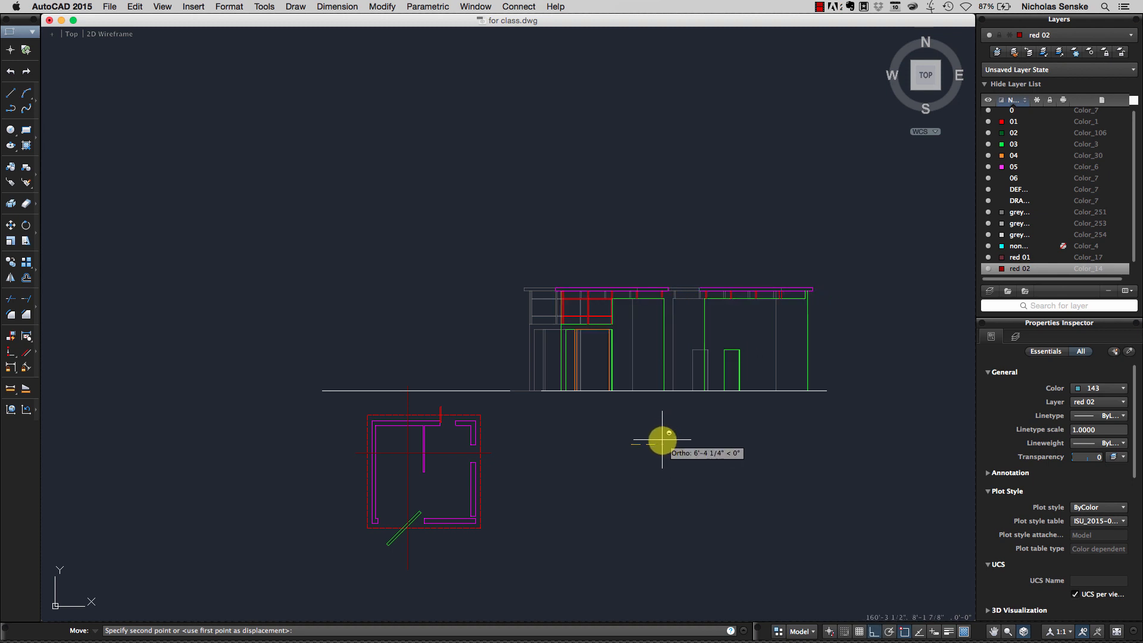
pyautogui.click(656, 440)
# - Copy the floor plan, both elevations and the ground lines horizontally to the right of the originals
pyautogui.moveTo(664, 439); pyautogui.dragTo(573, 384, button='middle')
pyautogui.scroll(-2, 591, 370)
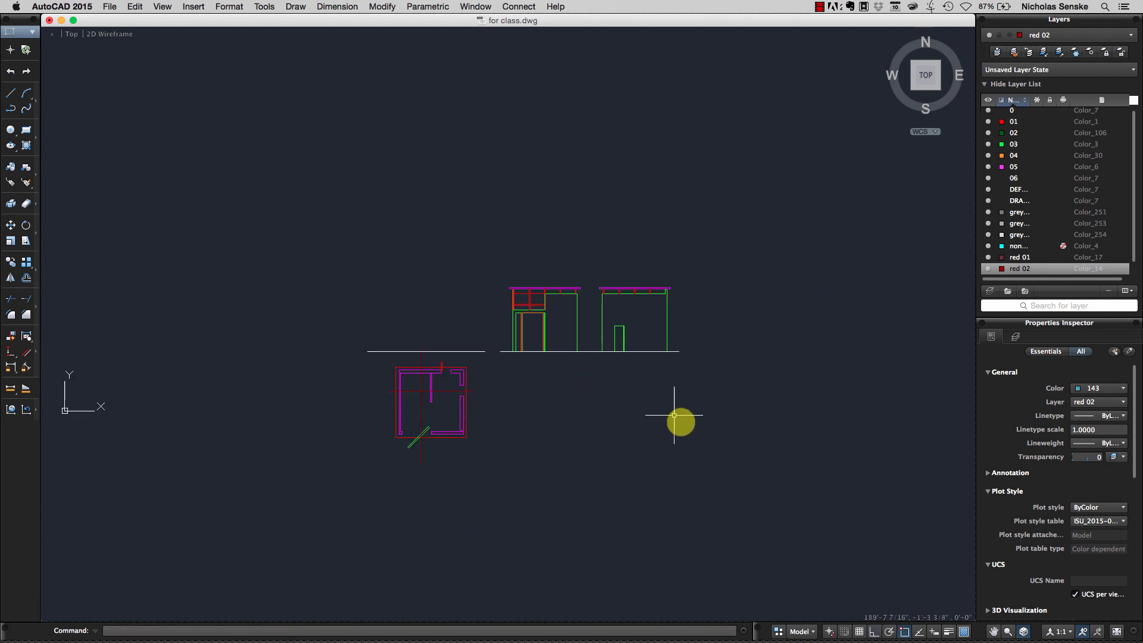
pyautogui.moveTo(696, 453); pyautogui.dragTo(645, 405, button='middle')
pyautogui.click(252, 176)
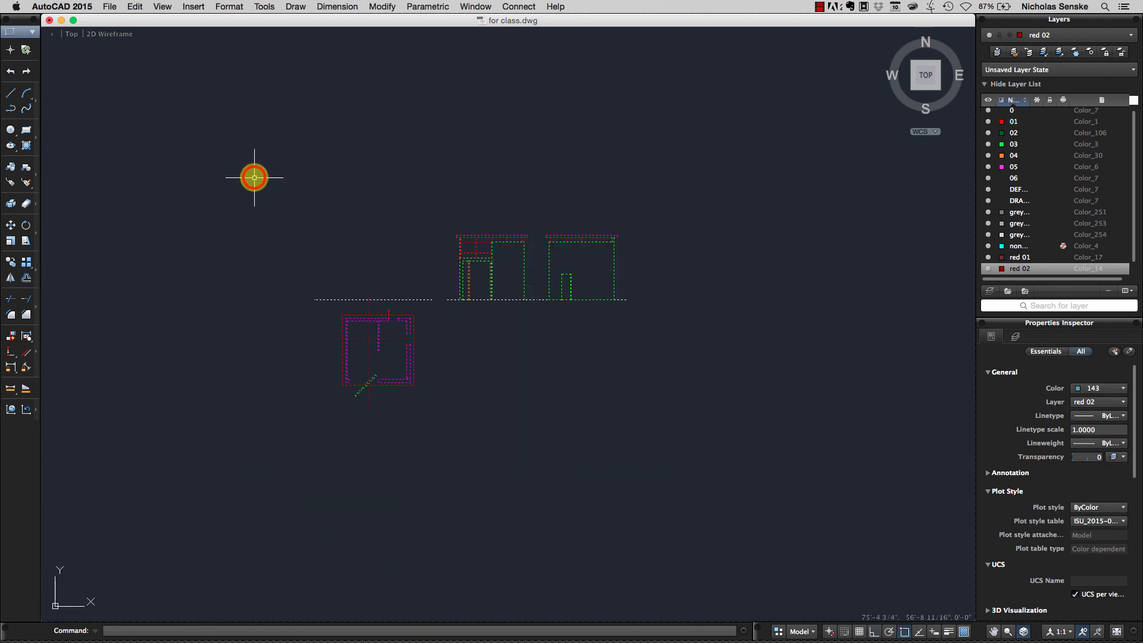
pyautogui.press('Return')
pyautogui.click(531, 585)
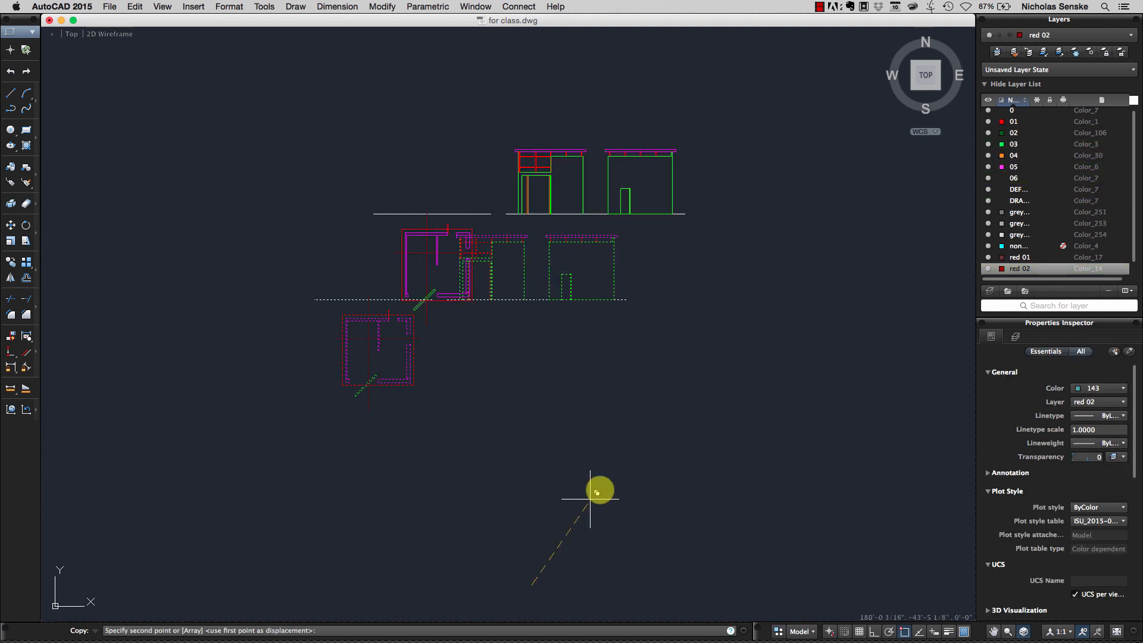
pyautogui.moveTo(597, 490); pyautogui.dragTo(513, 467, button='middle')
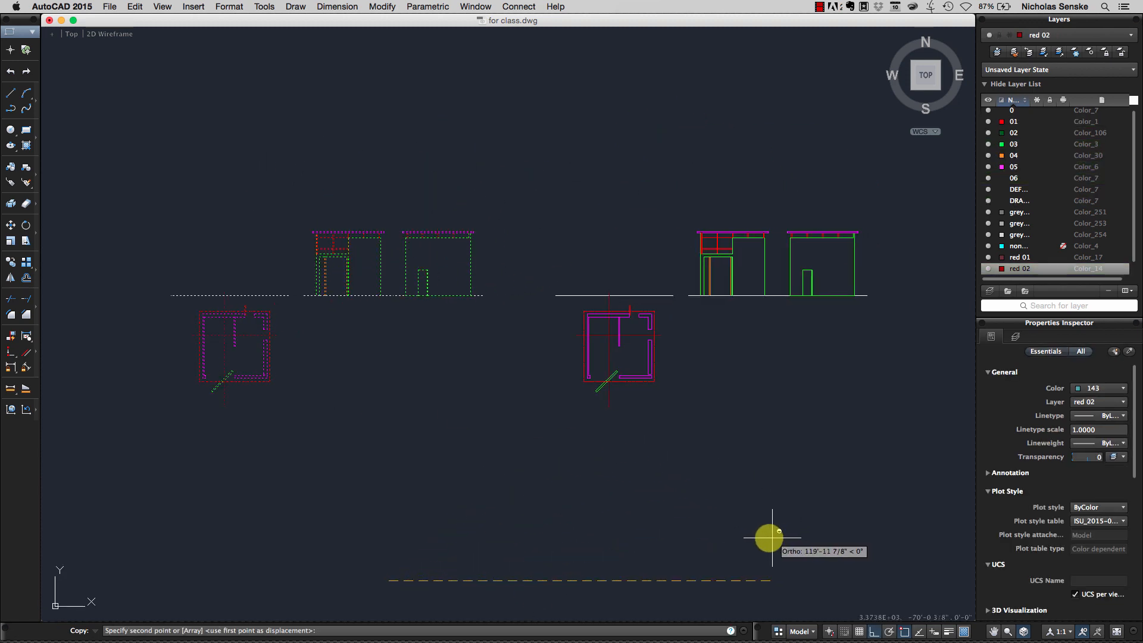
pyautogui.click(749, 536)
pyautogui.press('Escape')
# - Rotate the copied floor plan 90 degrees counterclockwise about a point near the lower end of its vertical centre line
pyautogui.scroll(3, 671, 434)
pyautogui.moveTo(661, 394); pyautogui.dragTo(691, 473, button='middle')
pyautogui.click(690, 473)
pyautogui.click(471, 317)
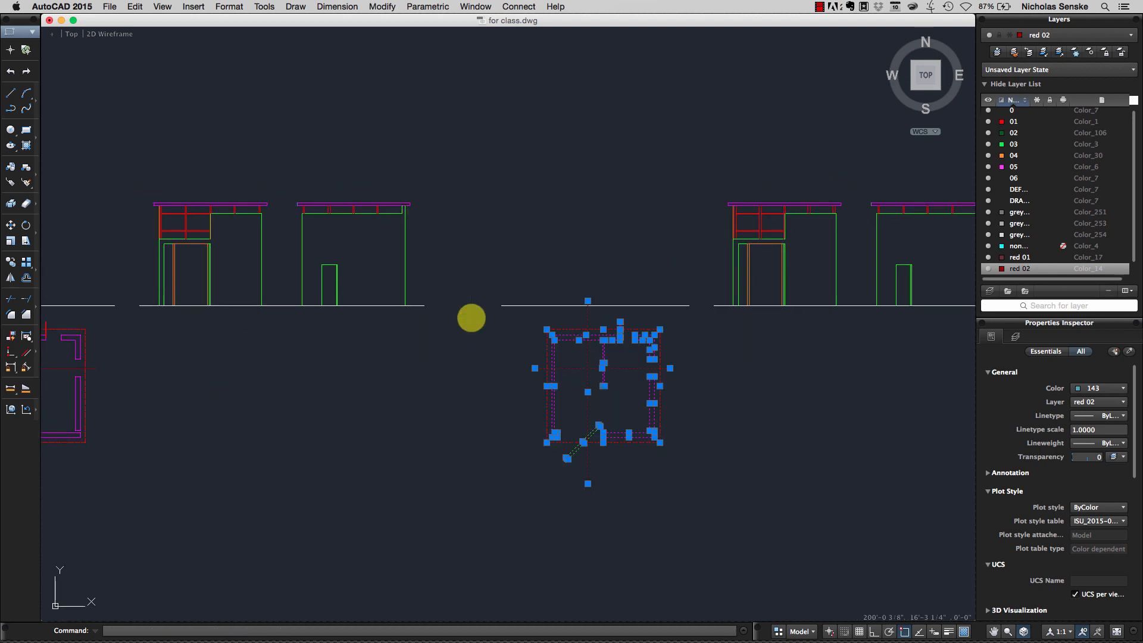
pyautogui.write('rot')
pyautogui.press('Return')
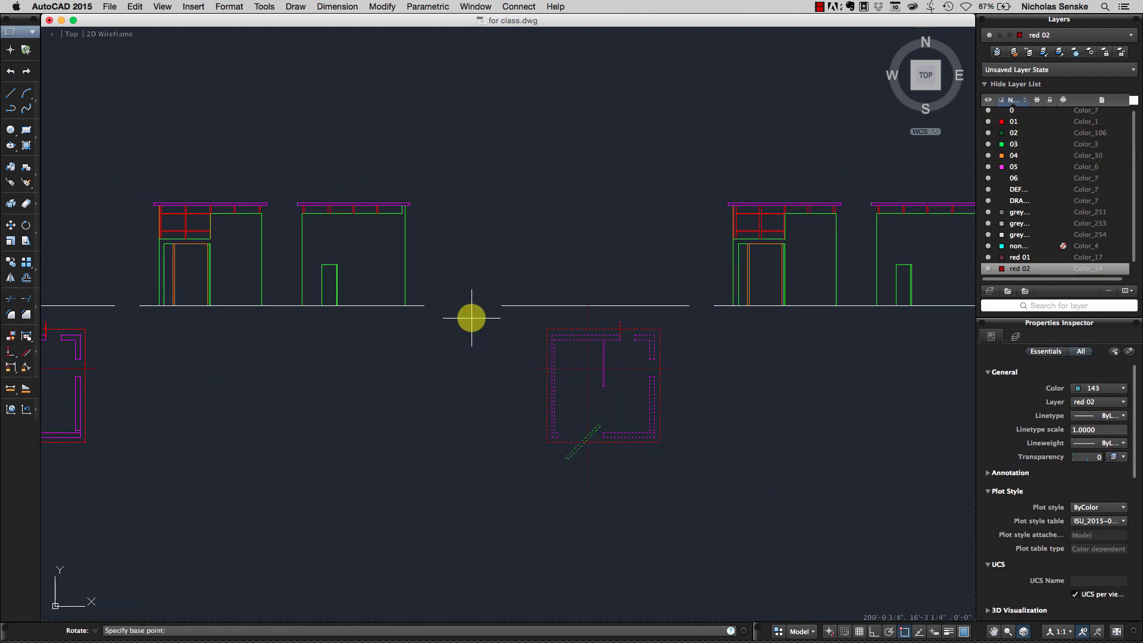
pyautogui.click(587, 475)
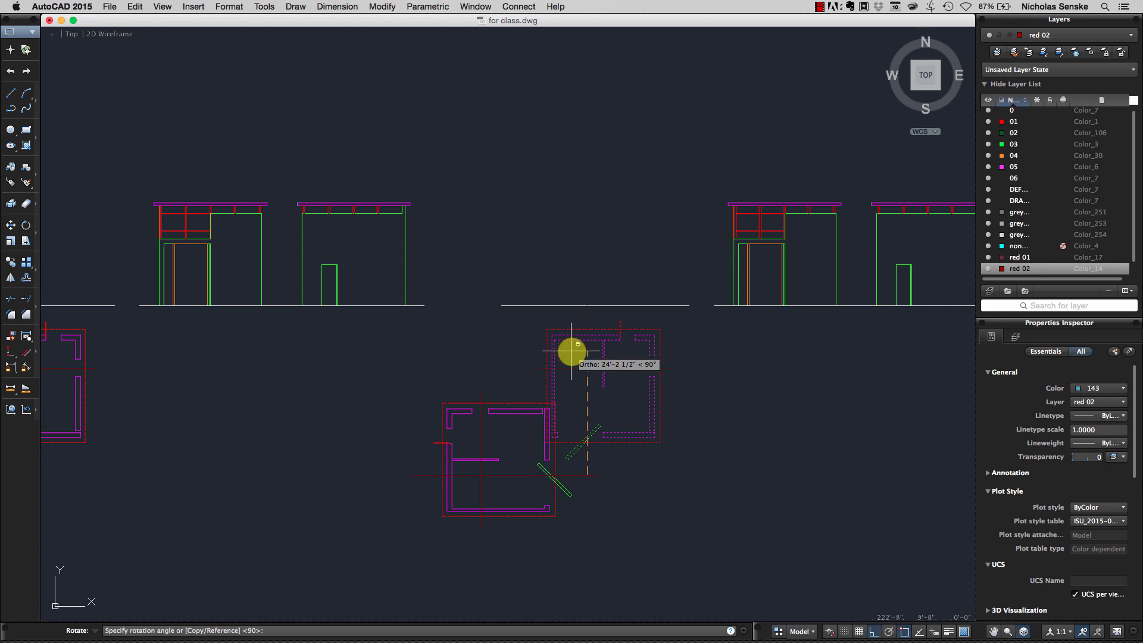
pyautogui.press('Escape')
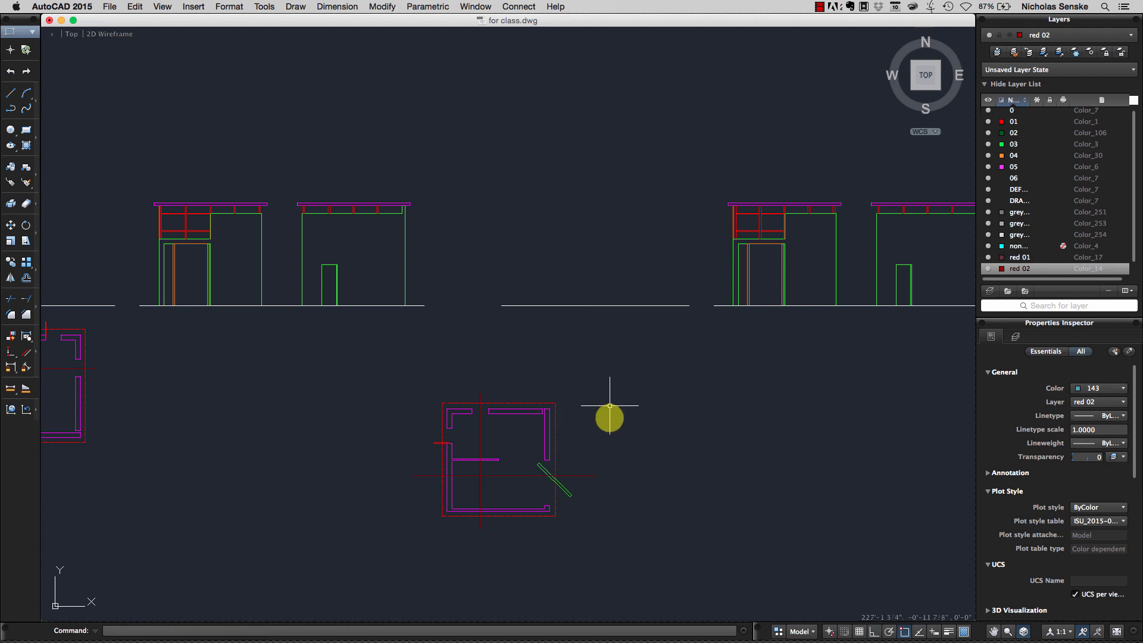
# - Move the rotated floor plan up and right so it sits beneath the copied horizontal line
pyautogui.click(620, 526)
pyautogui.click(392, 383)
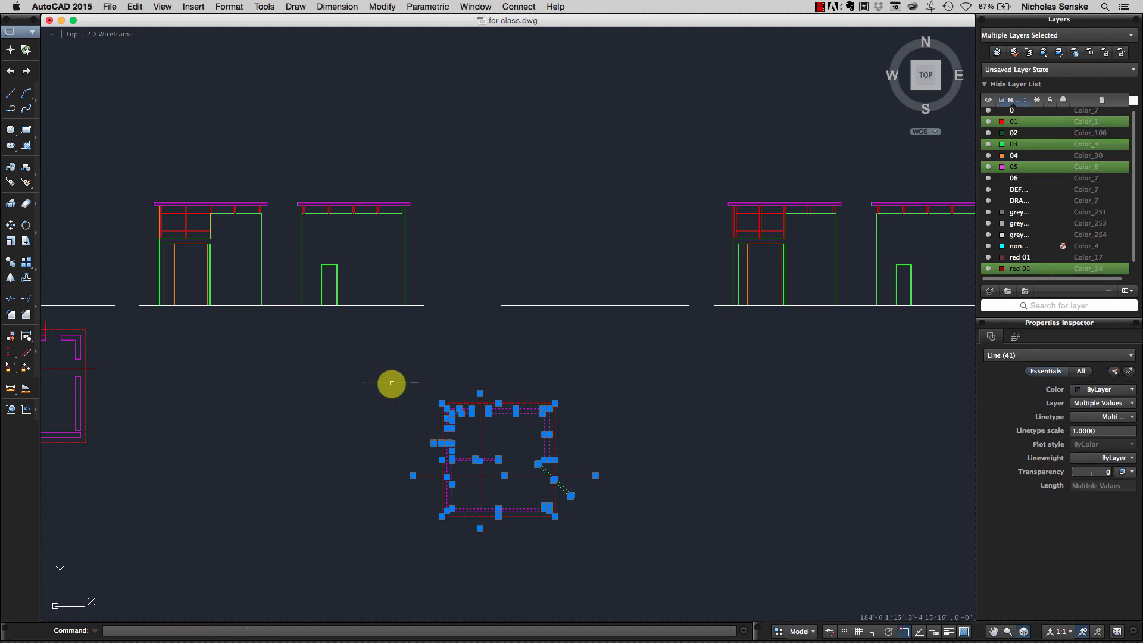
pyautogui.write('move')
pyautogui.press('Return')
pyautogui.click(398, 400)
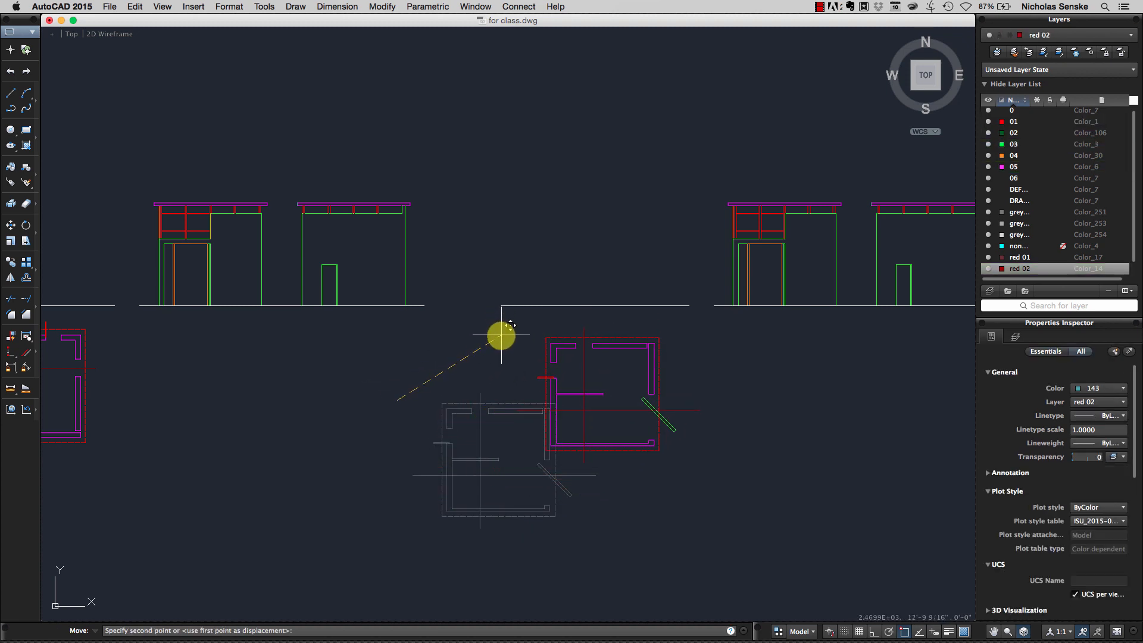
pyautogui.click(498, 331)
# - Make layer 0 the current layer
pyautogui.hscroll(-3, 484, 369)
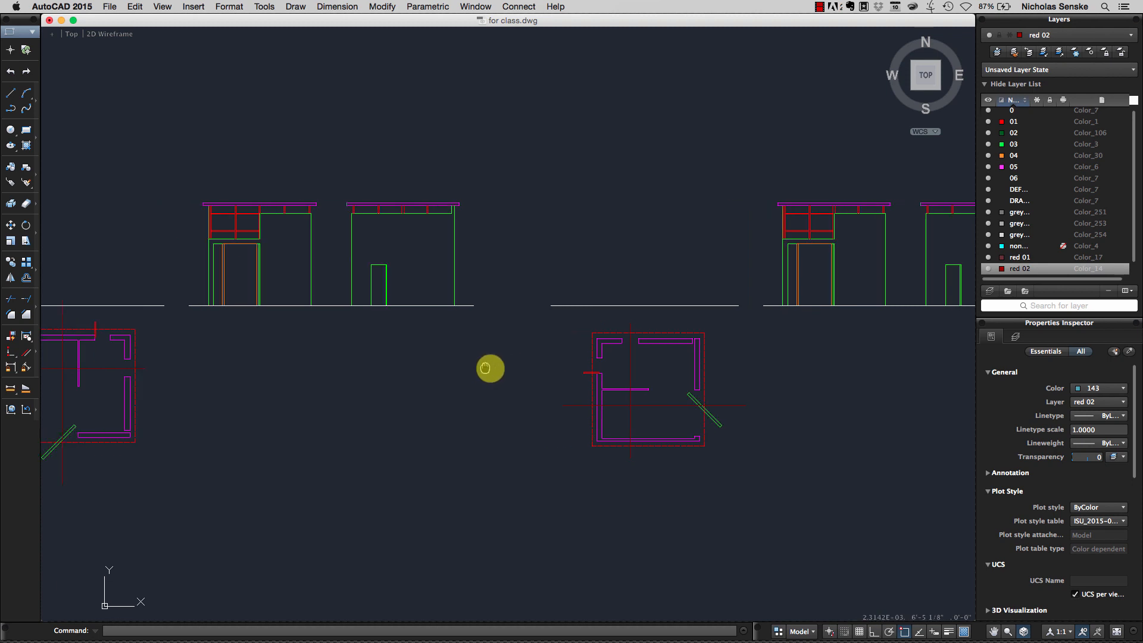
pyautogui.hscroll(-15, 485, 369)
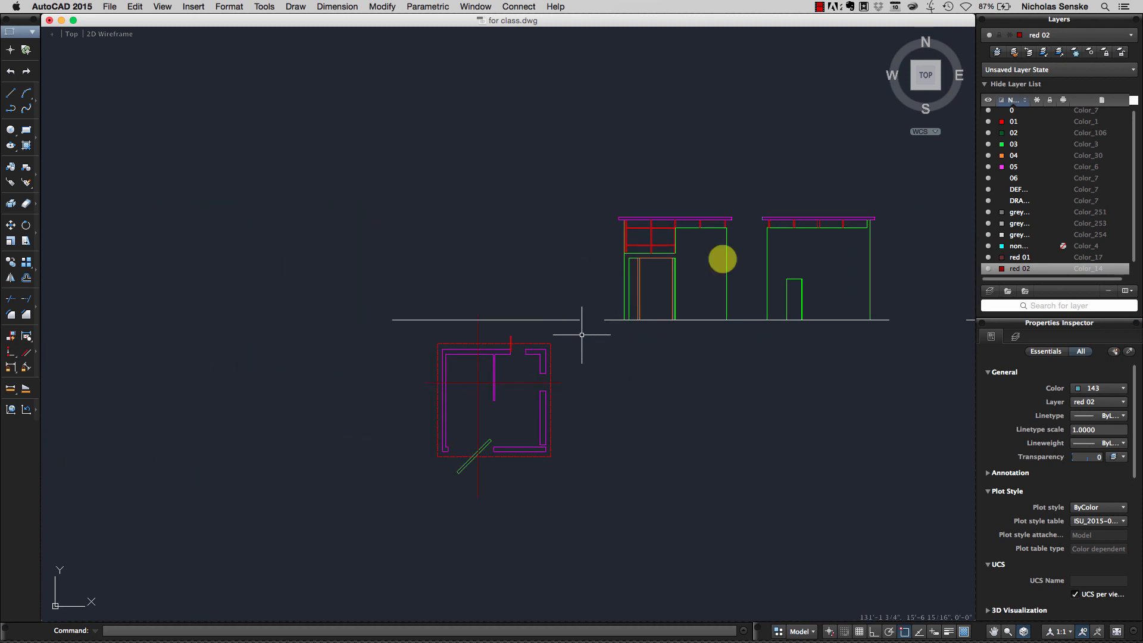
pyautogui.doubleClick(1013, 112)
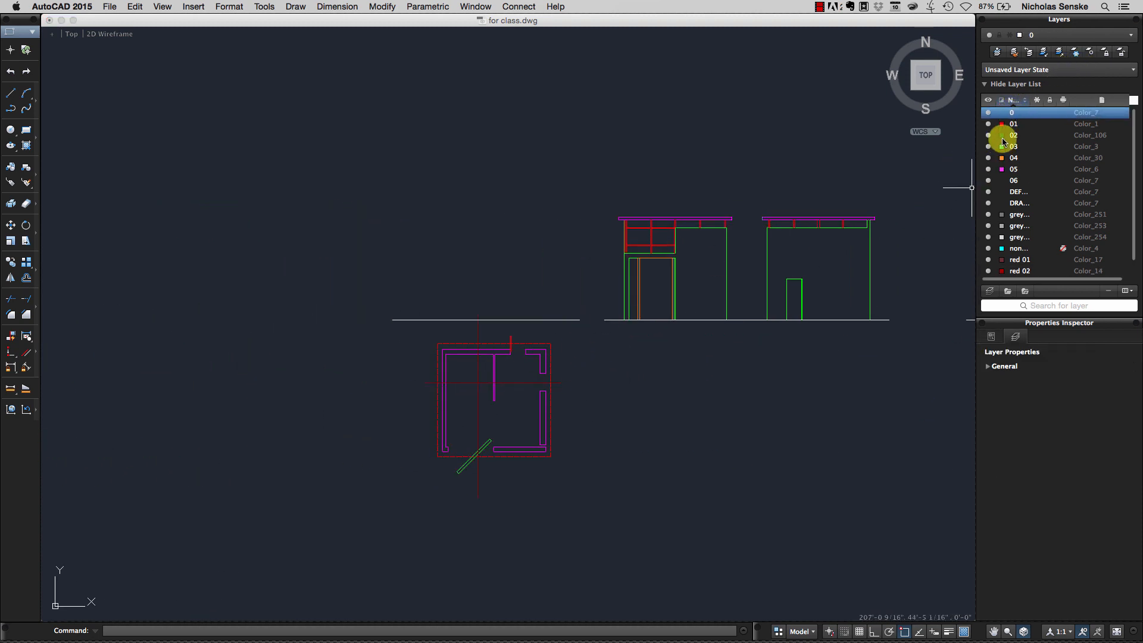
# - Set the current object color for new geometry to ByLayer
pyautogui.click(1016, 117)
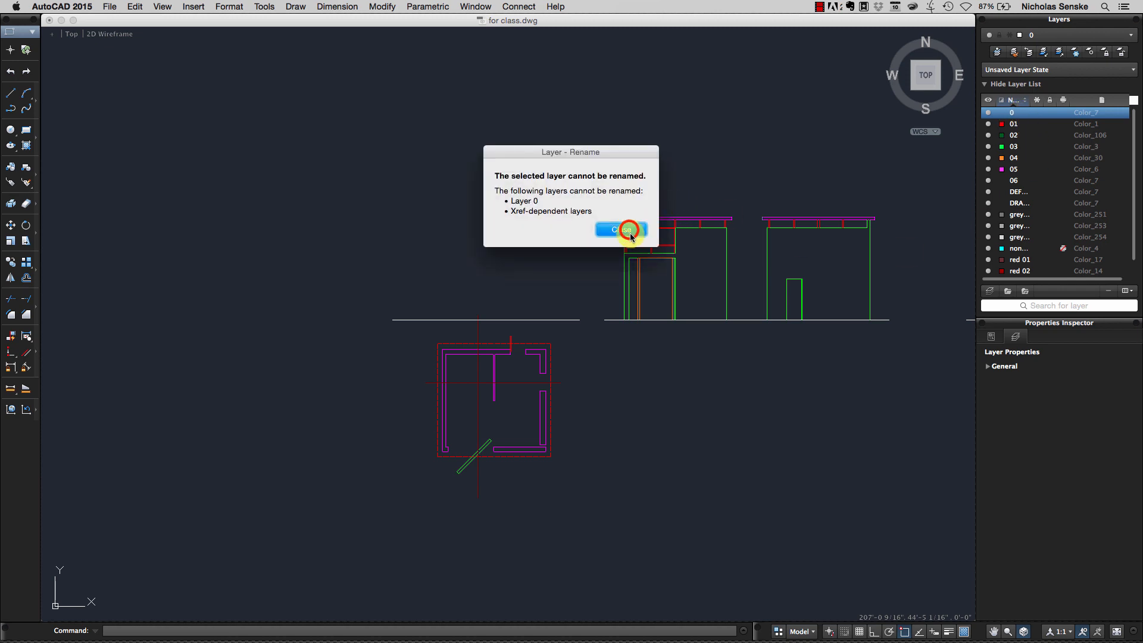
pyautogui.click(630, 234)
pyautogui.click(992, 331)
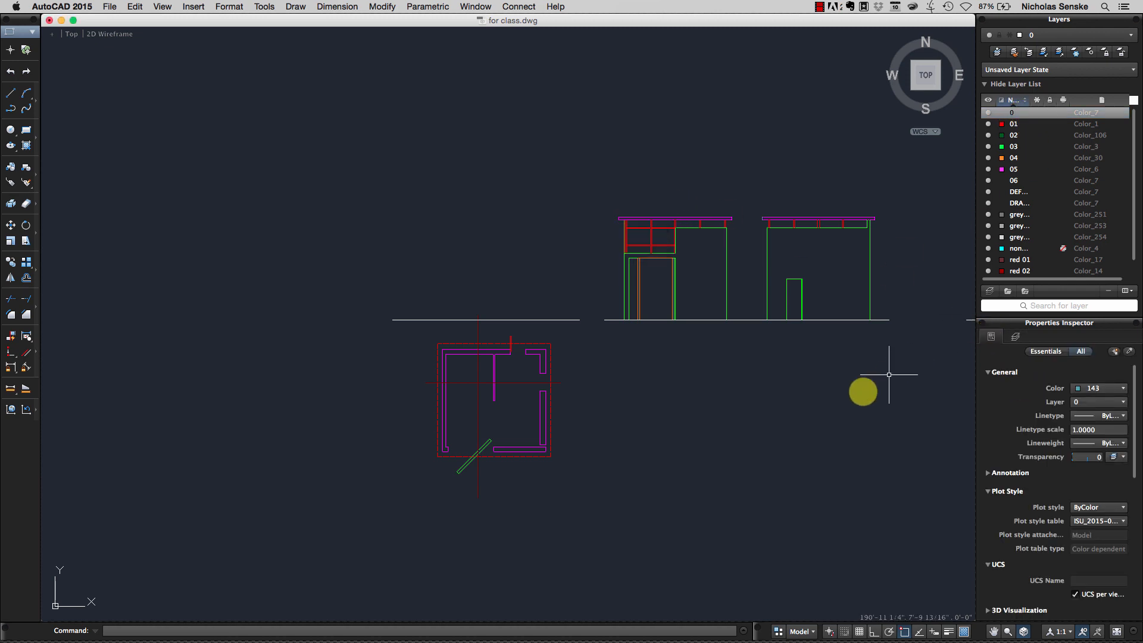
pyautogui.click(1089, 388)
pyautogui.click(1091, 417)
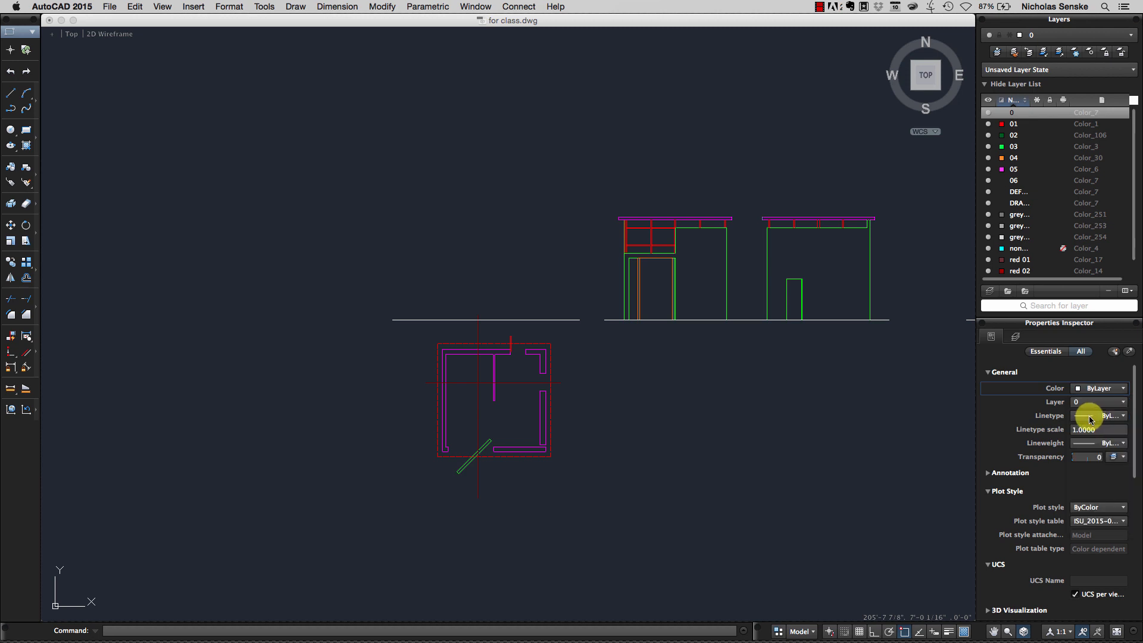
pyautogui.moveTo(684, 401); pyautogui.dragTo(699, 416, button='middle')
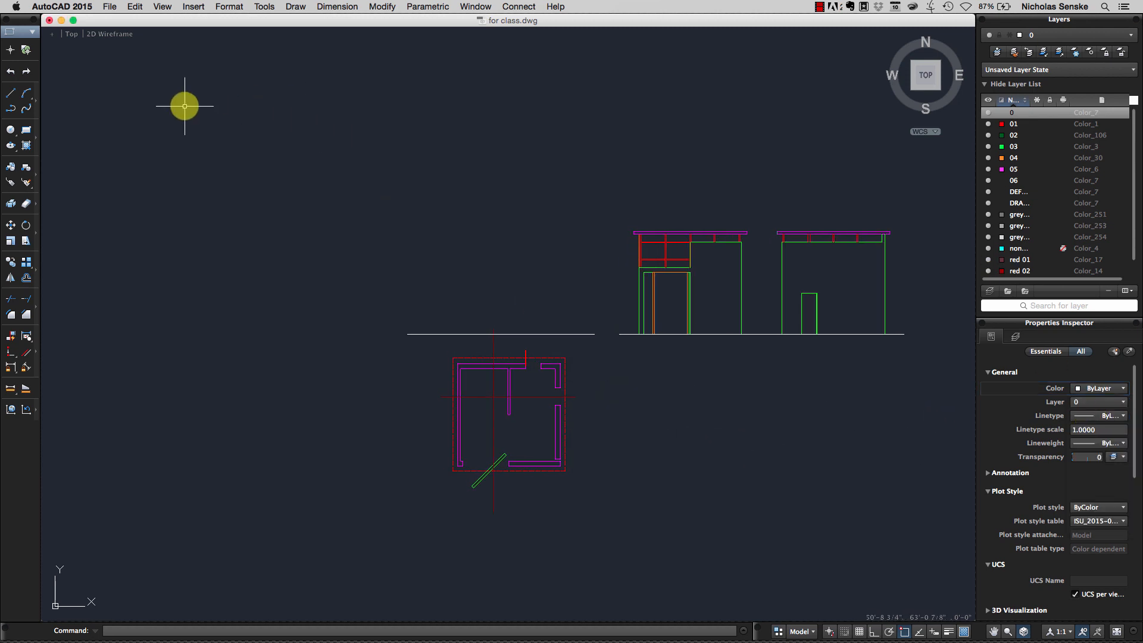
# - Draw a vertical projection line from the interior partition's right face at the horizontal section line, extending well above the ground line
pyautogui.click(11, 92)
pyautogui.scroll(6, 548, 416)
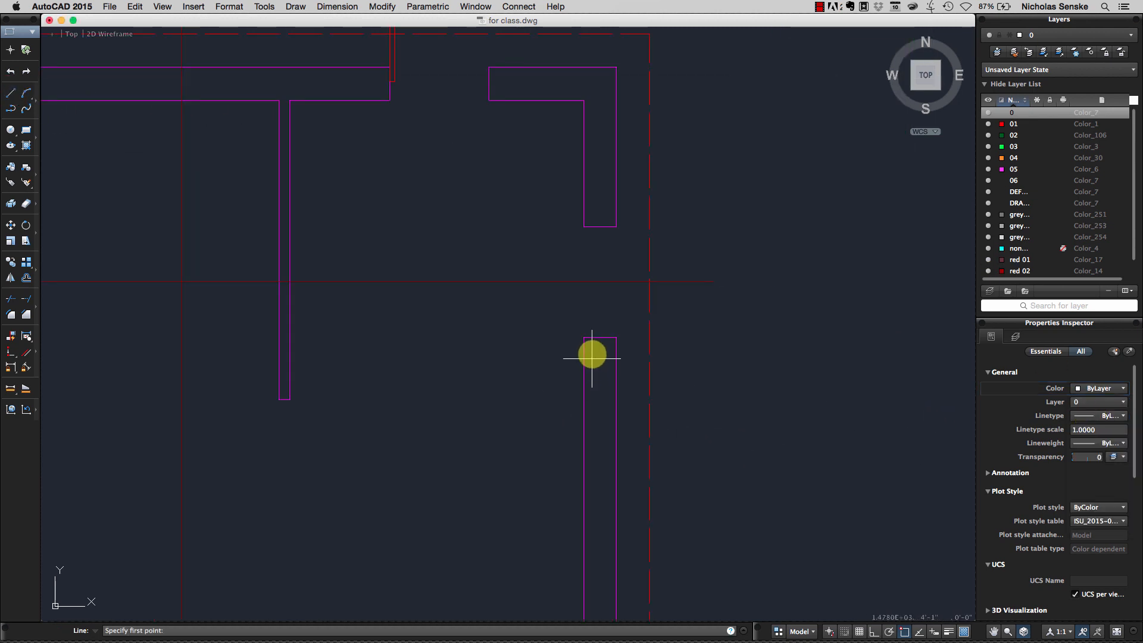
pyautogui.moveTo(597, 410); pyautogui.dragTo(595, 426, button='middle')
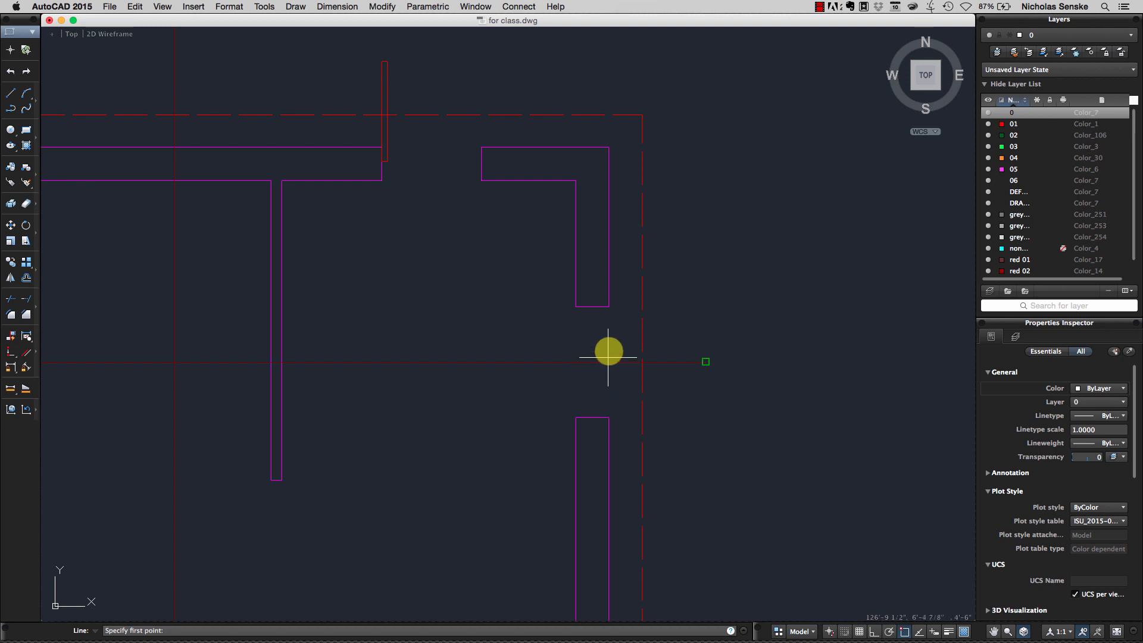
pyautogui.scroll(2, 574, 433)
pyautogui.hscroll(-2, 575, 433)
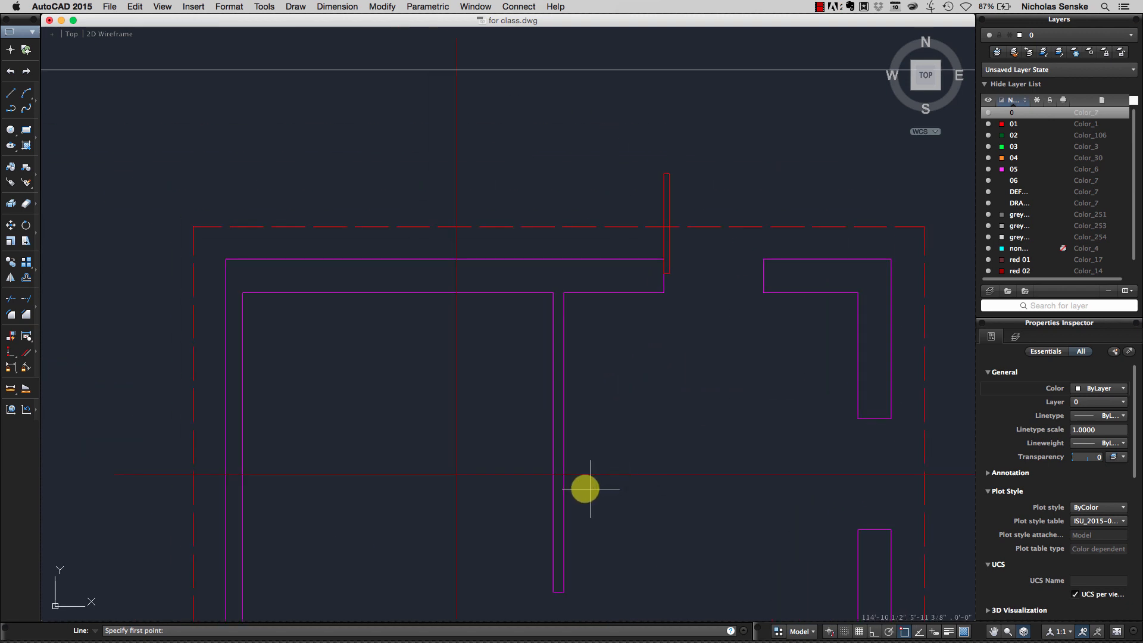
pyautogui.click(564, 474)
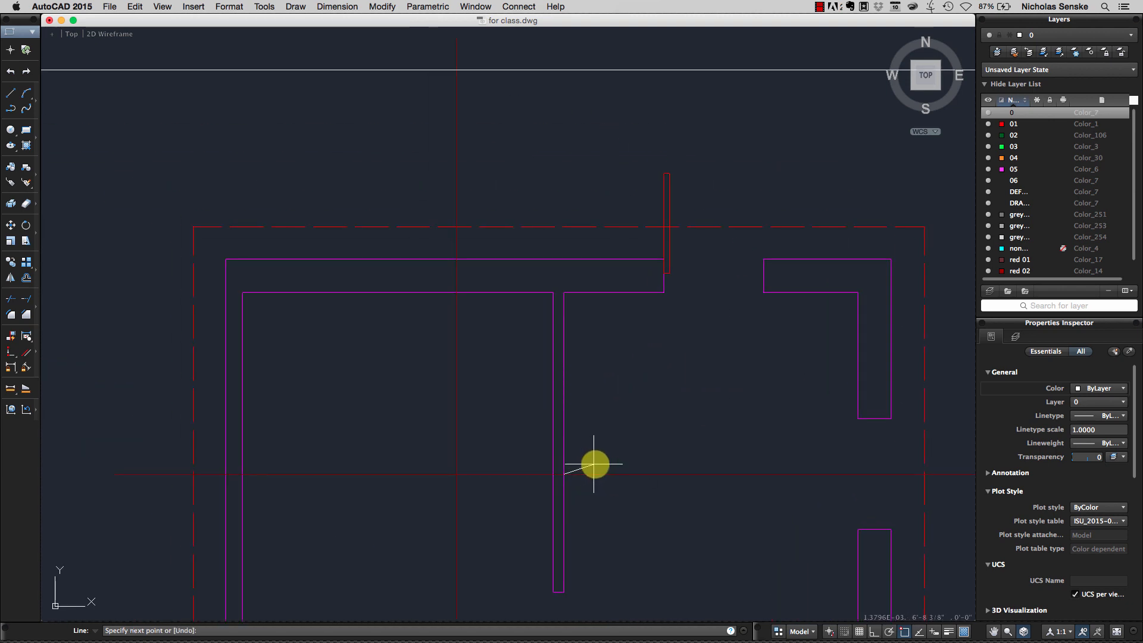
pyautogui.scroll(-4, 594, 464)
pyautogui.moveTo(601, 357); pyautogui.dragTo(601, 384, button='middle')
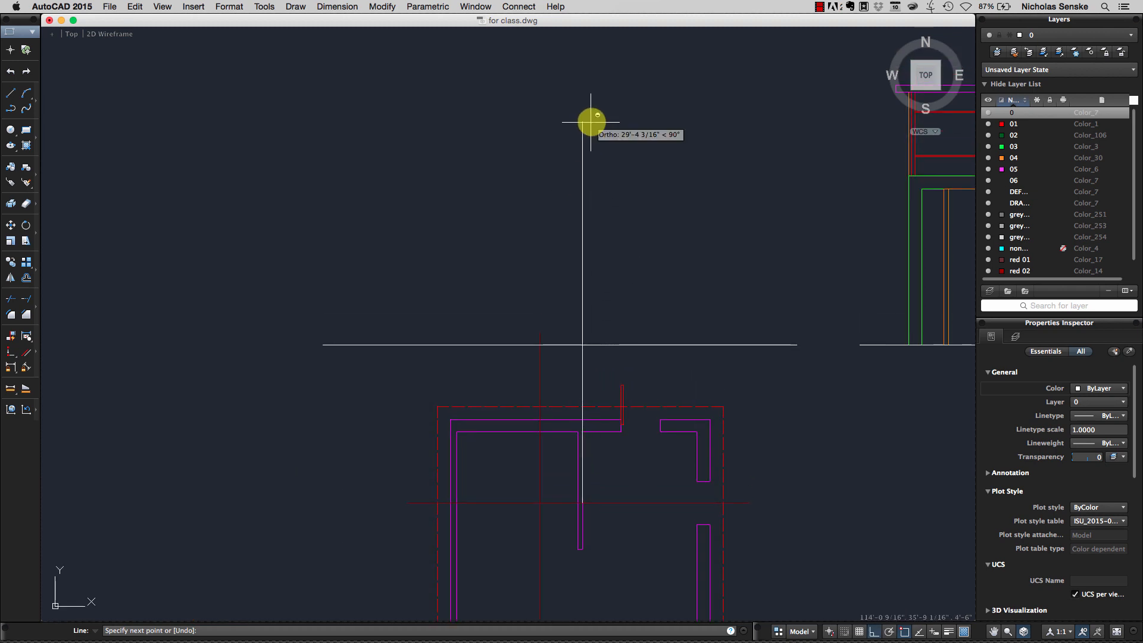
pyautogui.moveTo(591, 139); pyautogui.dragTo(576, 253, button='middle')
pyautogui.scroll(-4, 575, 254)
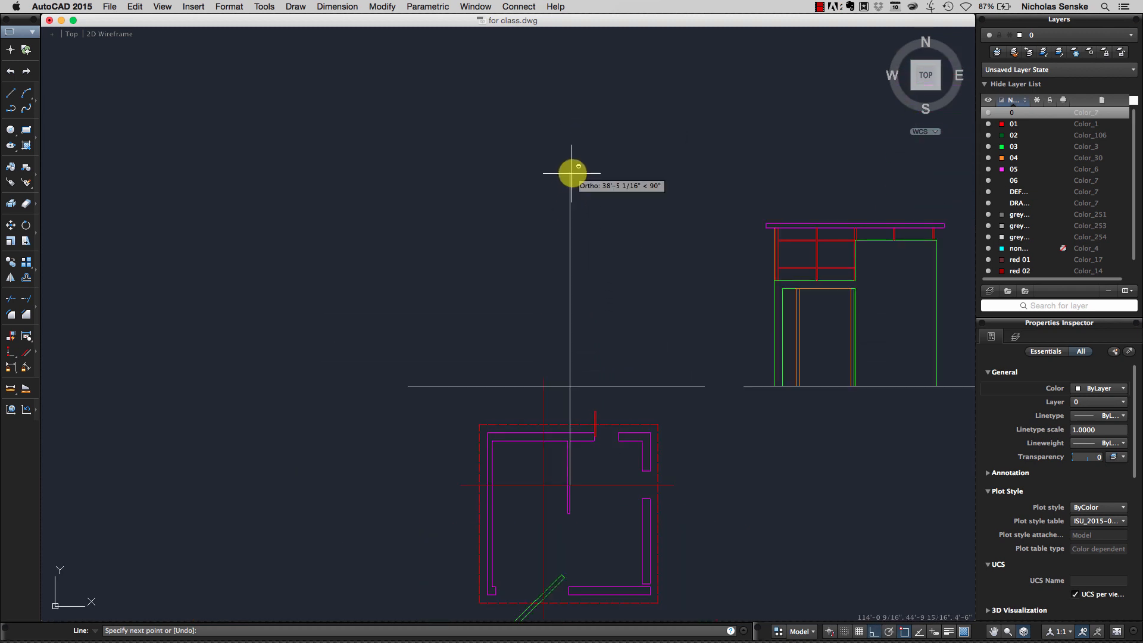
pyautogui.click(571, 154)
pyautogui.rightClick(575, 154)
pyautogui.click(582, 156)
# - Try to draw a second projection line upward from the interior partition's left face at the section line
pyautogui.rightClick(527, 295)
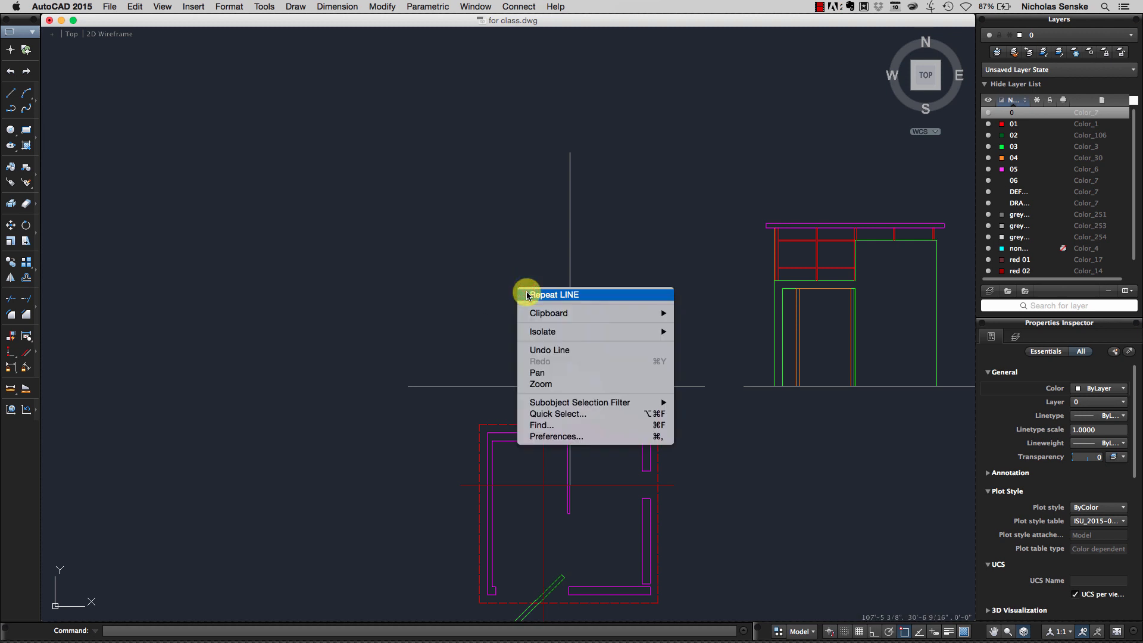
pyautogui.click(527, 295)
pyautogui.scroll(5, 554, 498)
pyautogui.click(626, 423)
pyautogui.scroll(2, 626, 424)
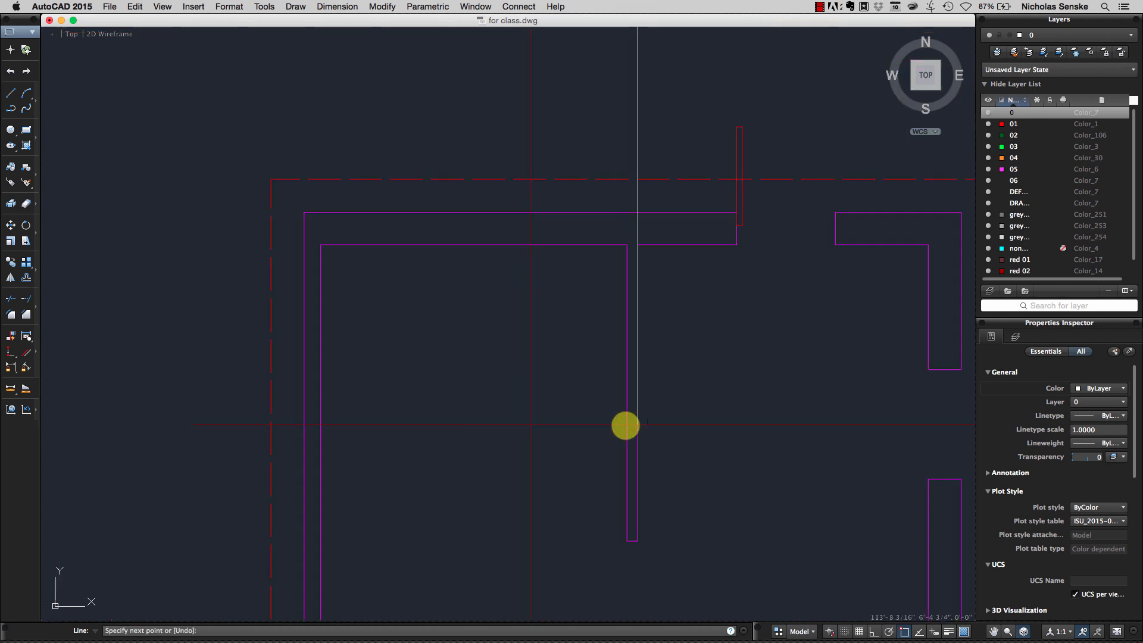
pyautogui.scroll(-5, 626, 425)
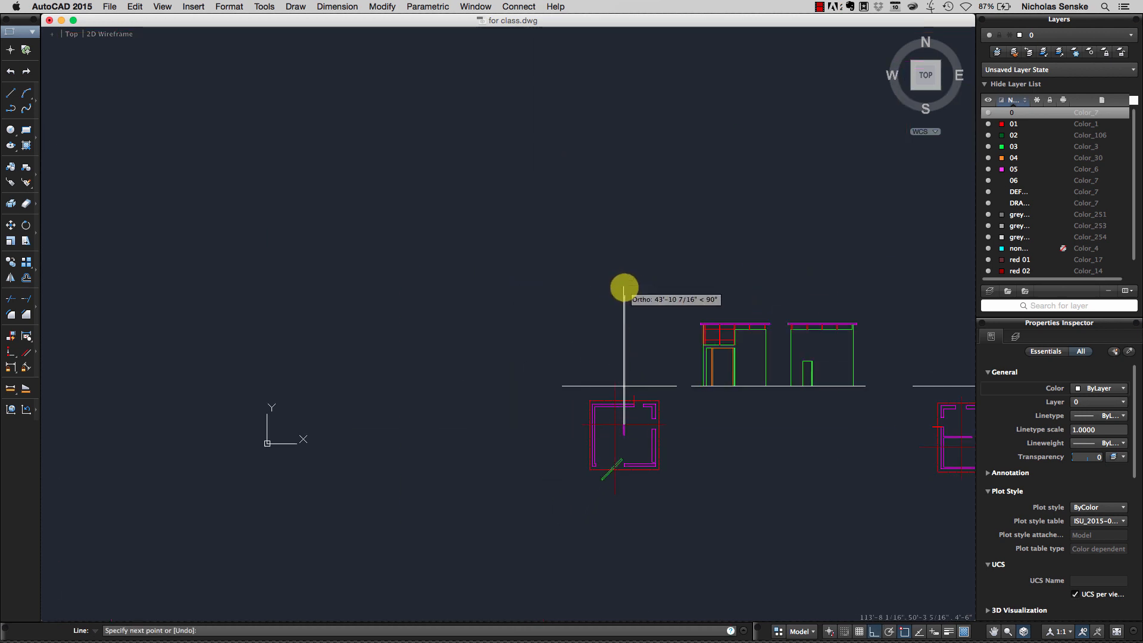
pyautogui.keyDown('shift'); pyautogui.moveTo(624, 288); pyautogui.dragTo(621, 280, button='middle'); pyautogui.keyUp('shift')
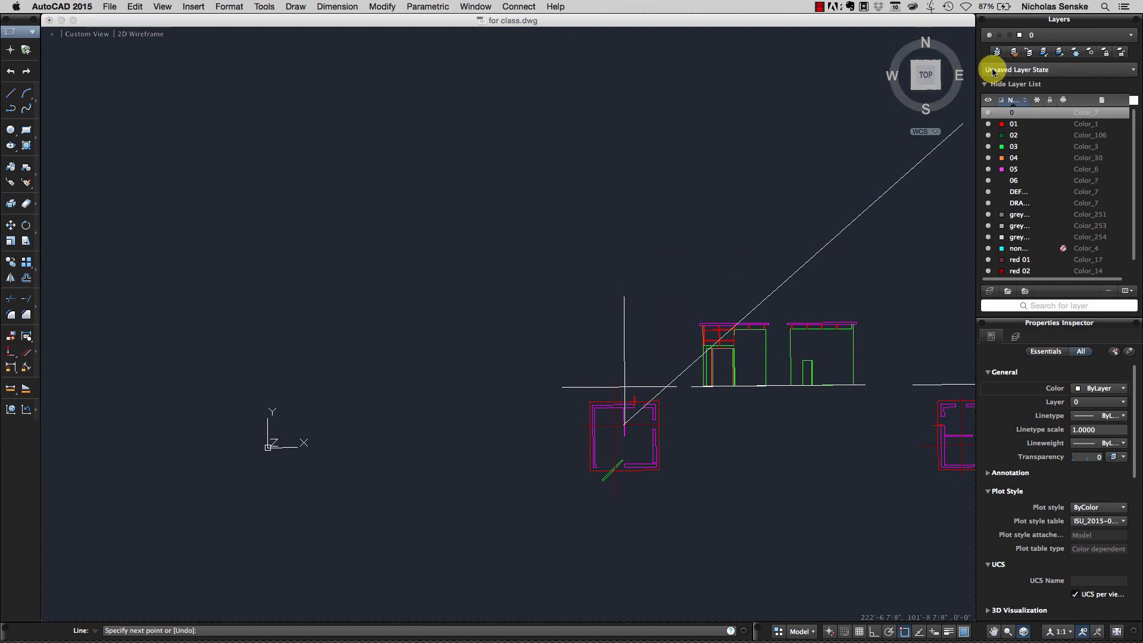
pyautogui.click(926, 75)
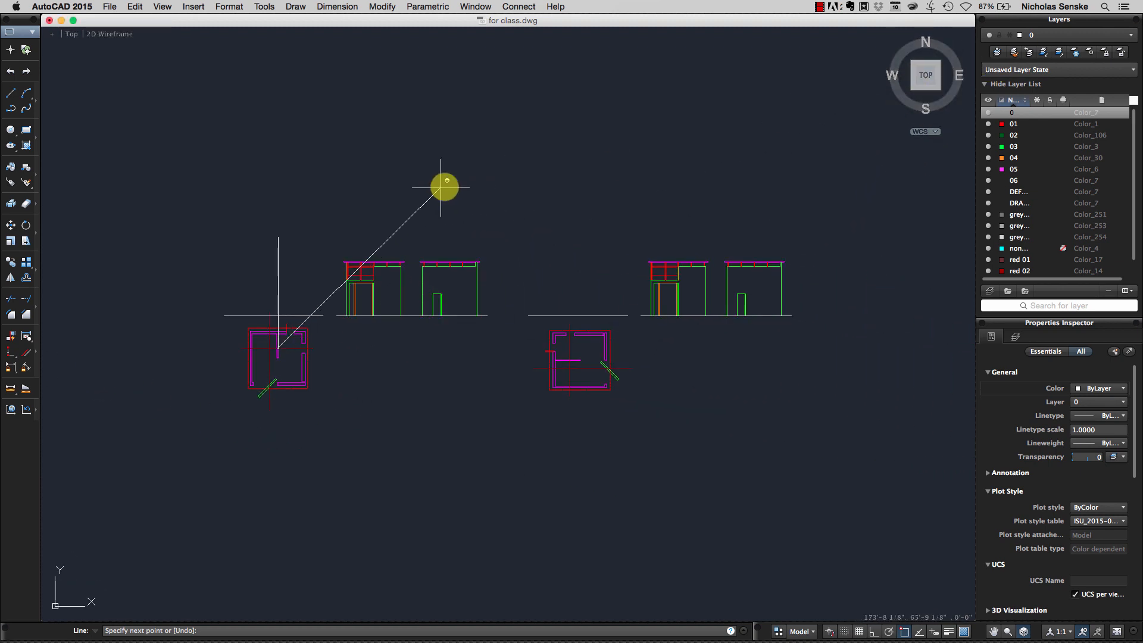
pyautogui.moveTo(445, 184); pyautogui.dragTo(792, 196, button='middle')
pyautogui.scroll(5, 607, 253)
pyautogui.press('F8')
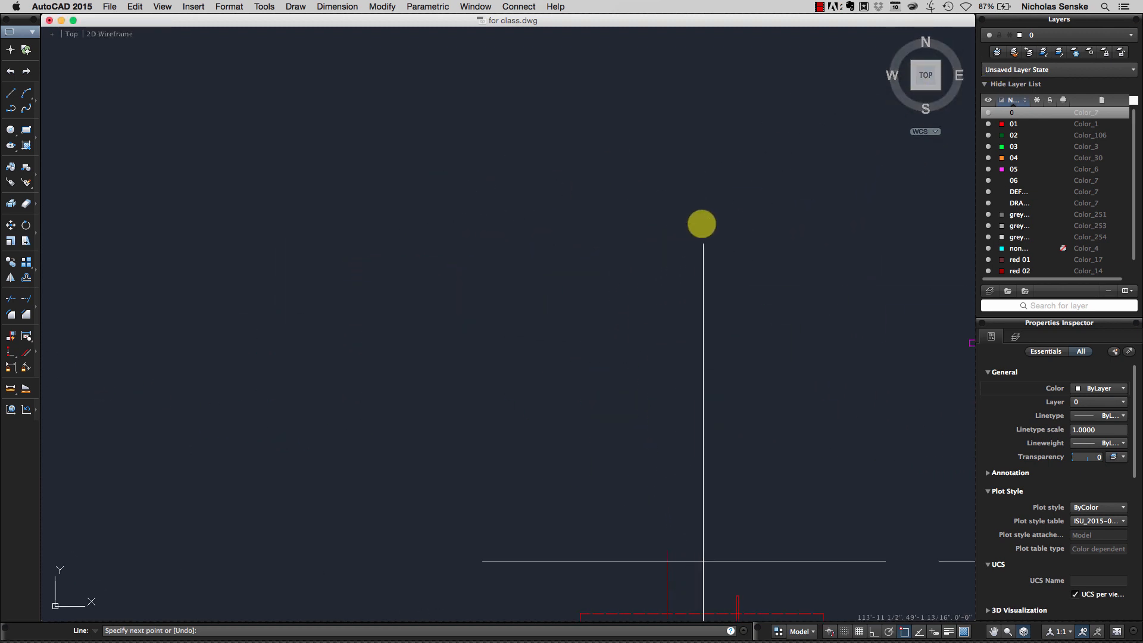
pyautogui.click(706, 224)
pyautogui.rightClick(708, 224)
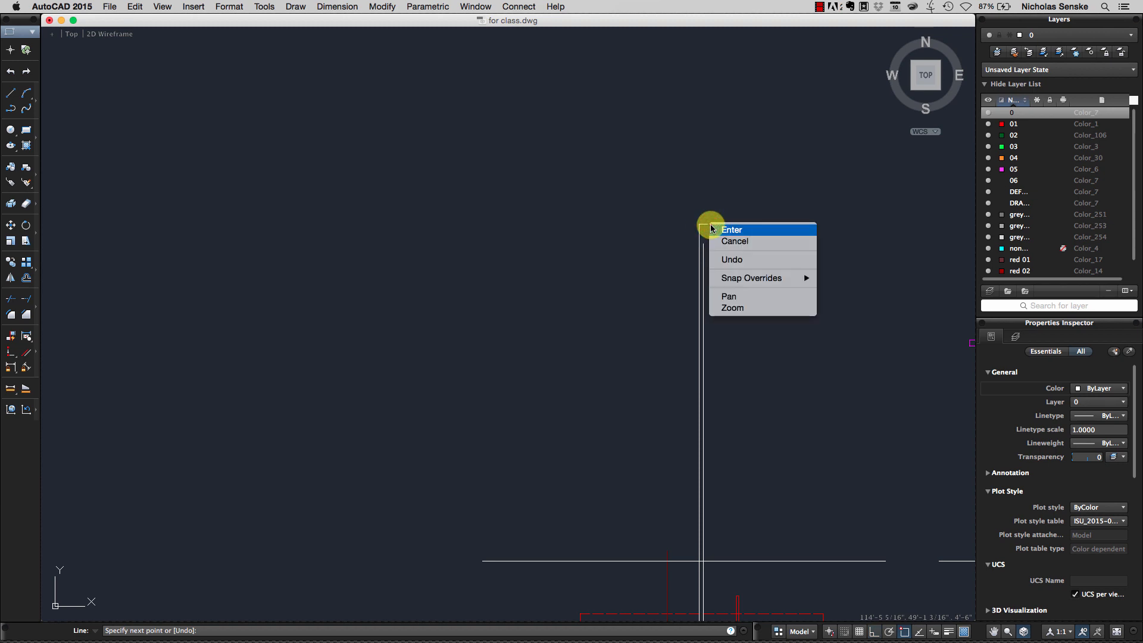
pyautogui.click(710, 228)
# - Inspect the lower ends of both projection lines and undo the one at the partition's left face
pyautogui.moveTo(708, 367); pyautogui.dragTo(639, 208, button='middle')
pyautogui.rightClick(519, 268)
pyautogui.click(538, 275)
pyautogui.moveTo(535, 383); pyautogui.dragTo(544, 311, button='middle')
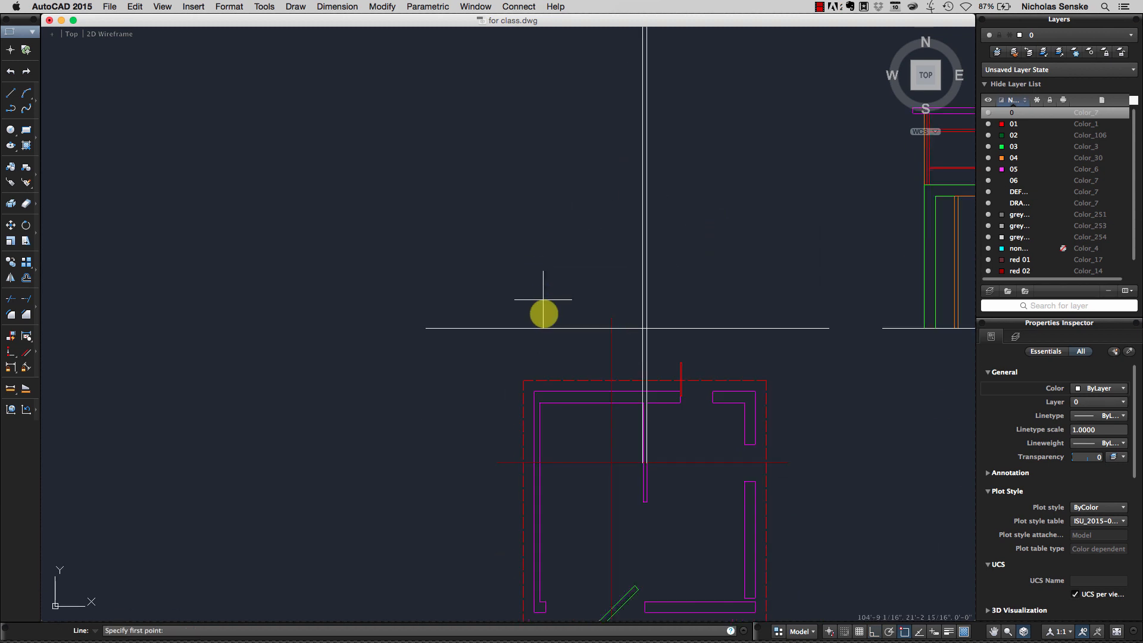
pyautogui.scroll(4, 551, 440)
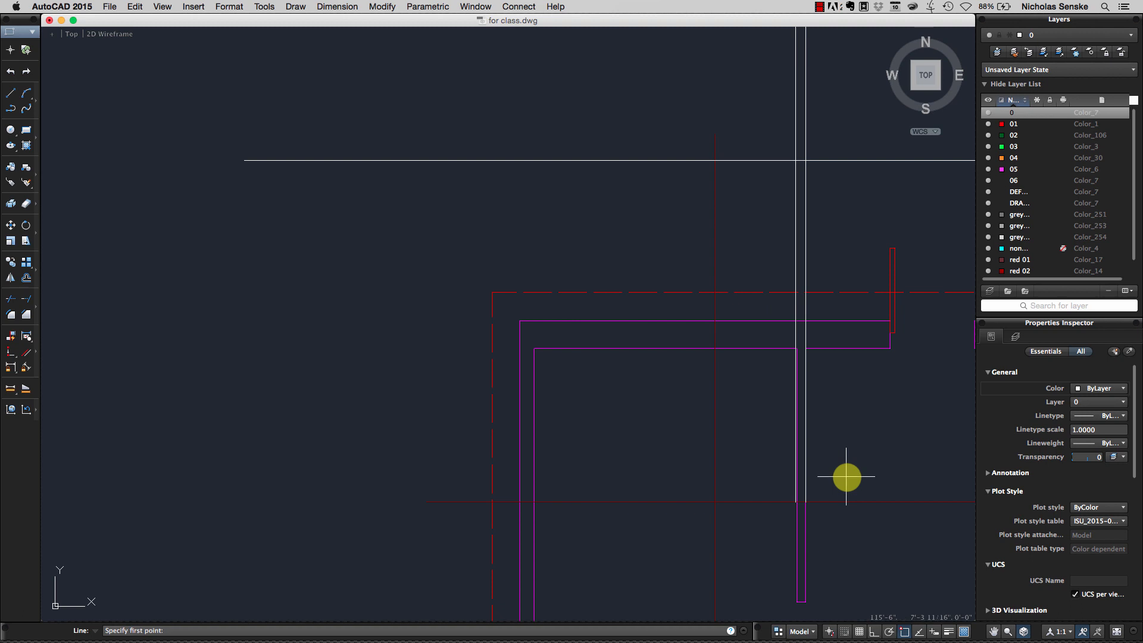
pyautogui.press('Escape')
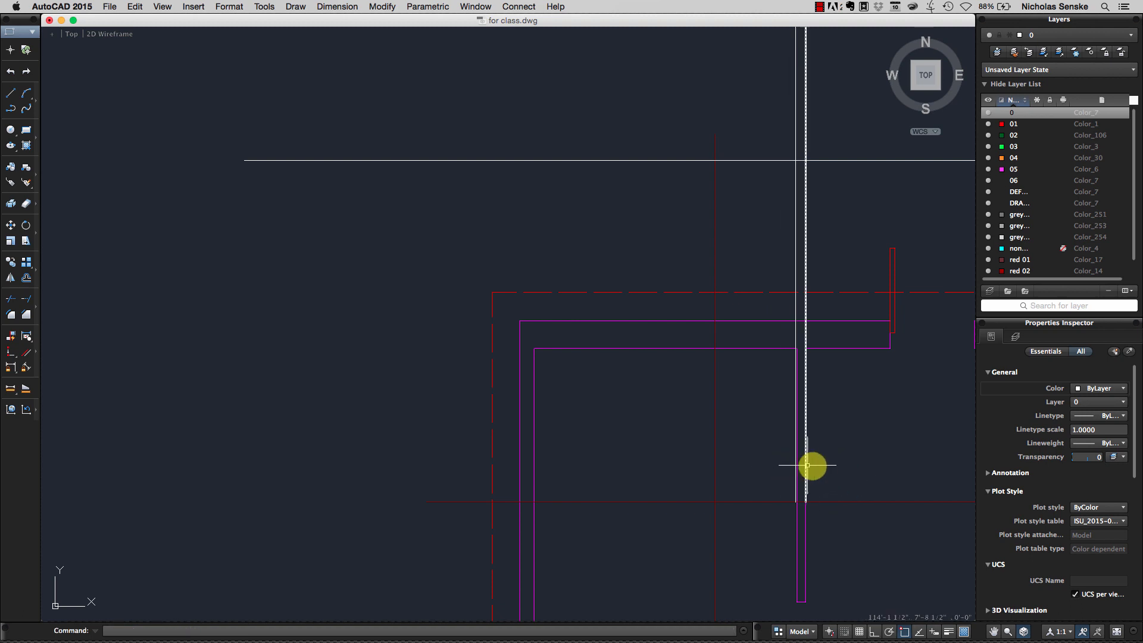
pyautogui.moveTo(812, 467); pyautogui.dragTo(739, 468, button='middle')
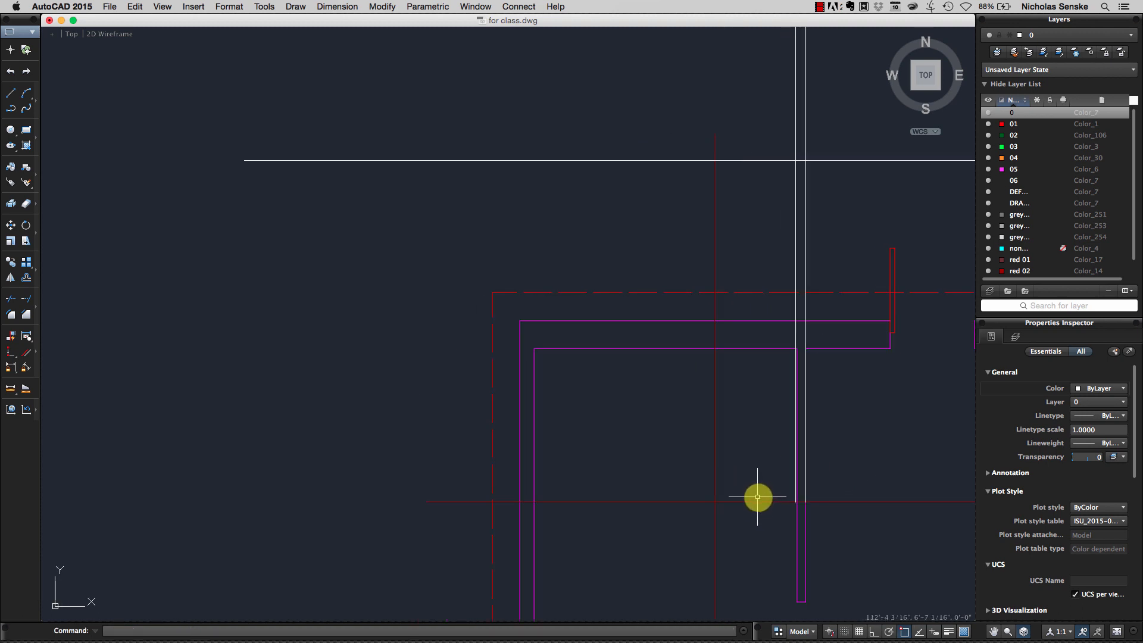
pyautogui.scroll(-3, 763, 480)
pyautogui.scroll(5, 729, 508)
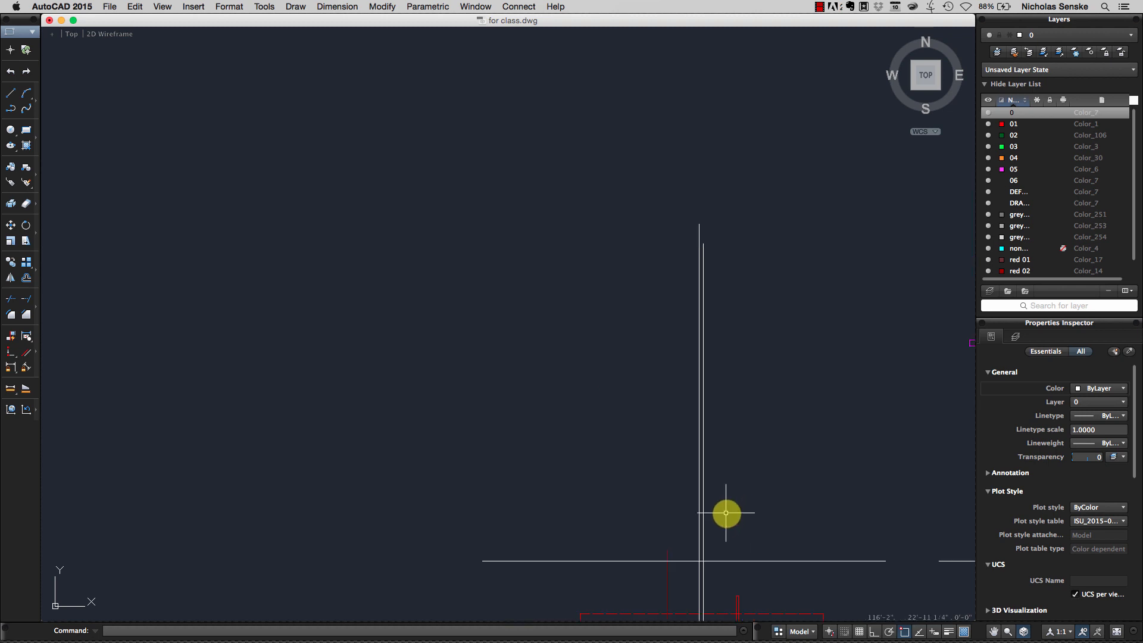
pyautogui.scroll(-3, 730, 514)
pyautogui.scroll(10, 643, 497)
pyautogui.scroll(-5, 448, 457)
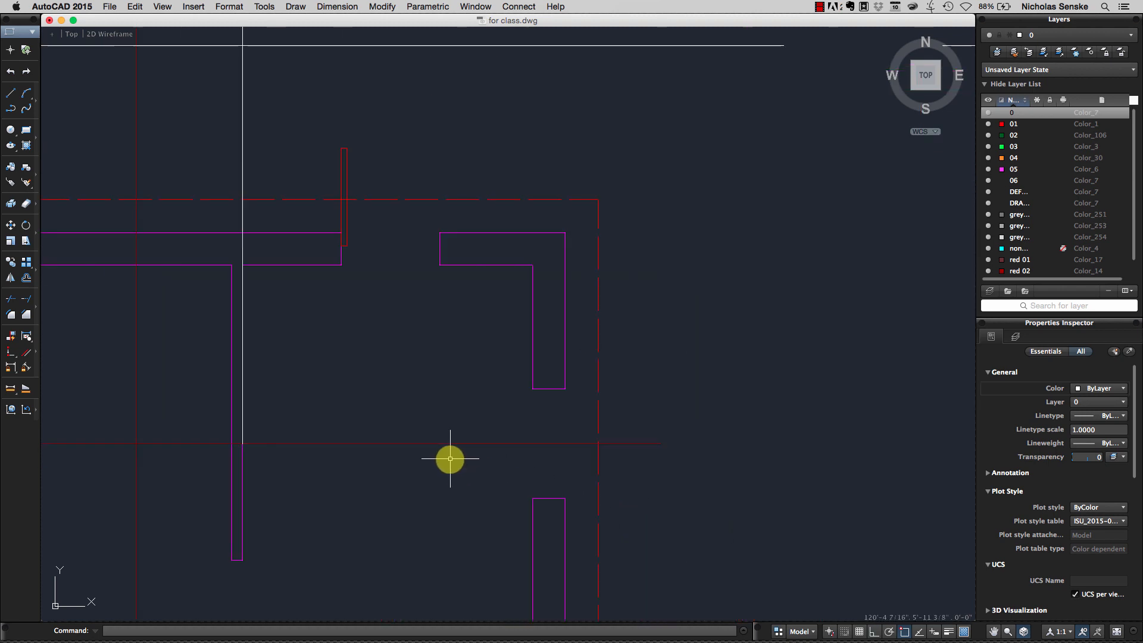
# - Draw a vertical projection line with Ortho on from the partition's left face where it meets the section line, ending above the first projection line
pyautogui.moveTo(449, 459); pyautogui.dragTo(694, 456, button='middle')
pyautogui.scroll(5, 562, 453)
pyautogui.rightClick(511, 392)
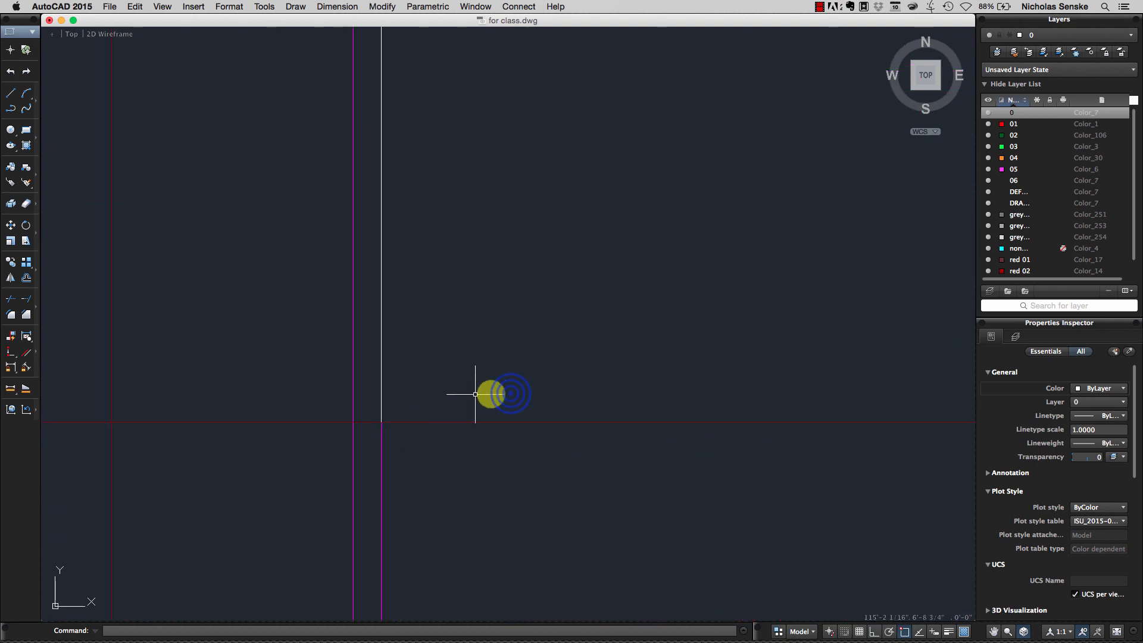
pyautogui.click(448, 342)
pyautogui.click(10, 93)
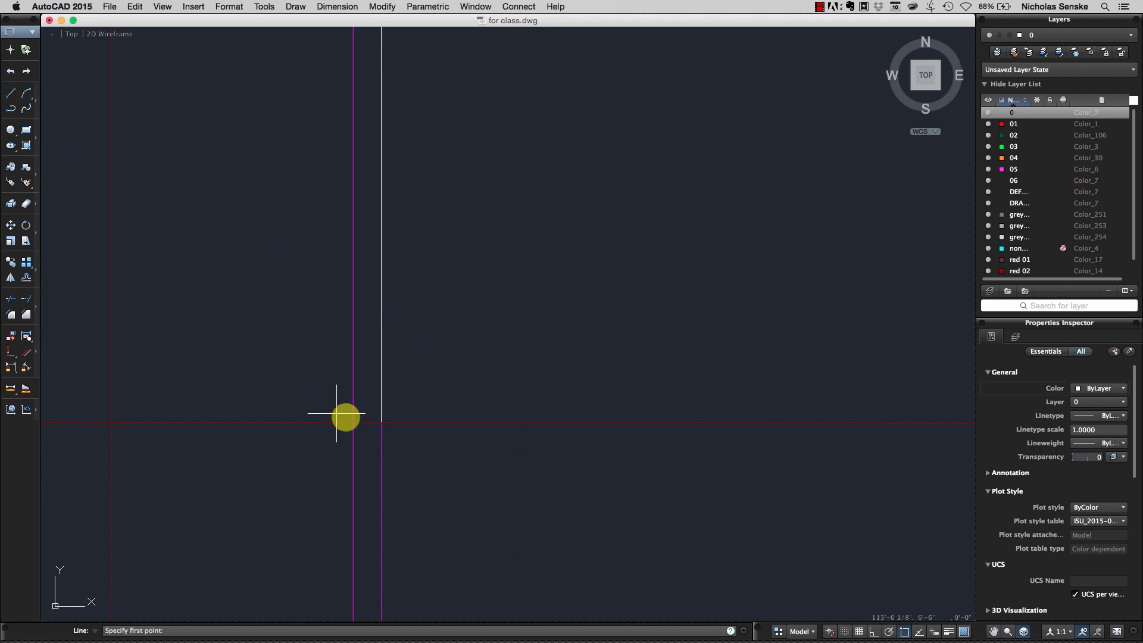
pyautogui.click(355, 423)
pyautogui.scroll(-8, 378, 310)
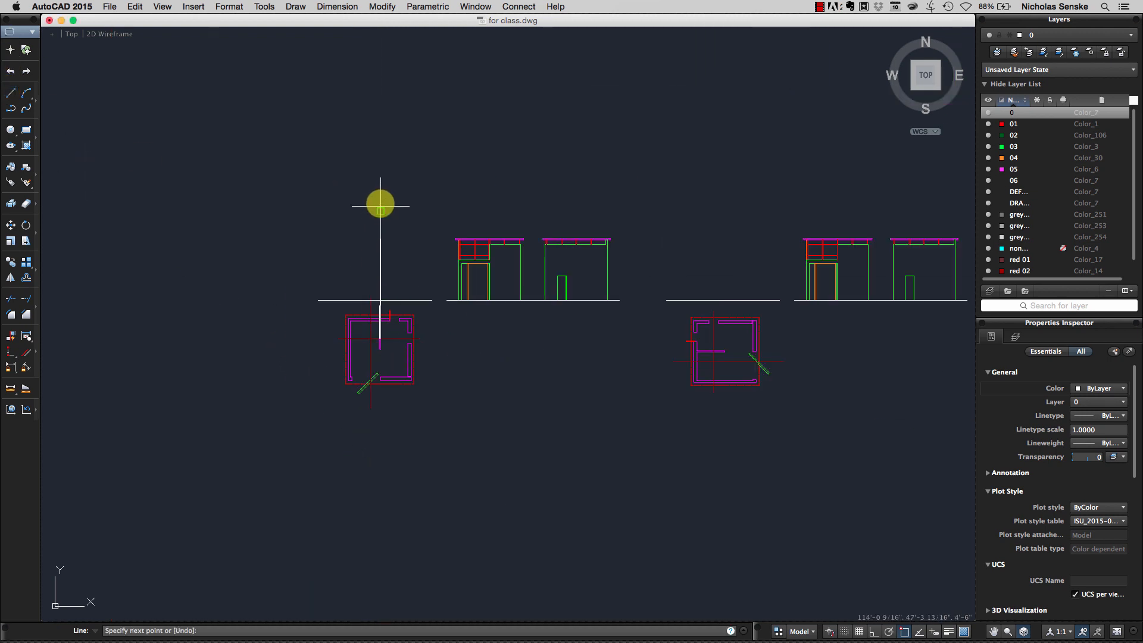
pyautogui.click(873, 631)
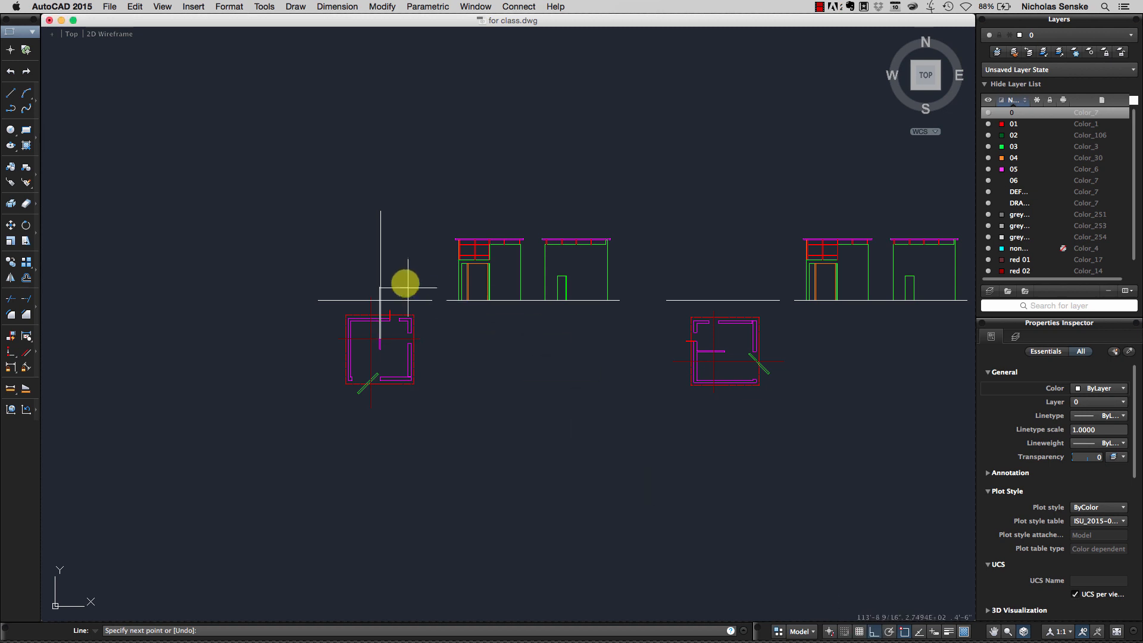
pyautogui.scroll(6, 381, 176)
pyautogui.click(383, 250)
pyautogui.rightClick(383, 250)
pyautogui.click(396, 255)
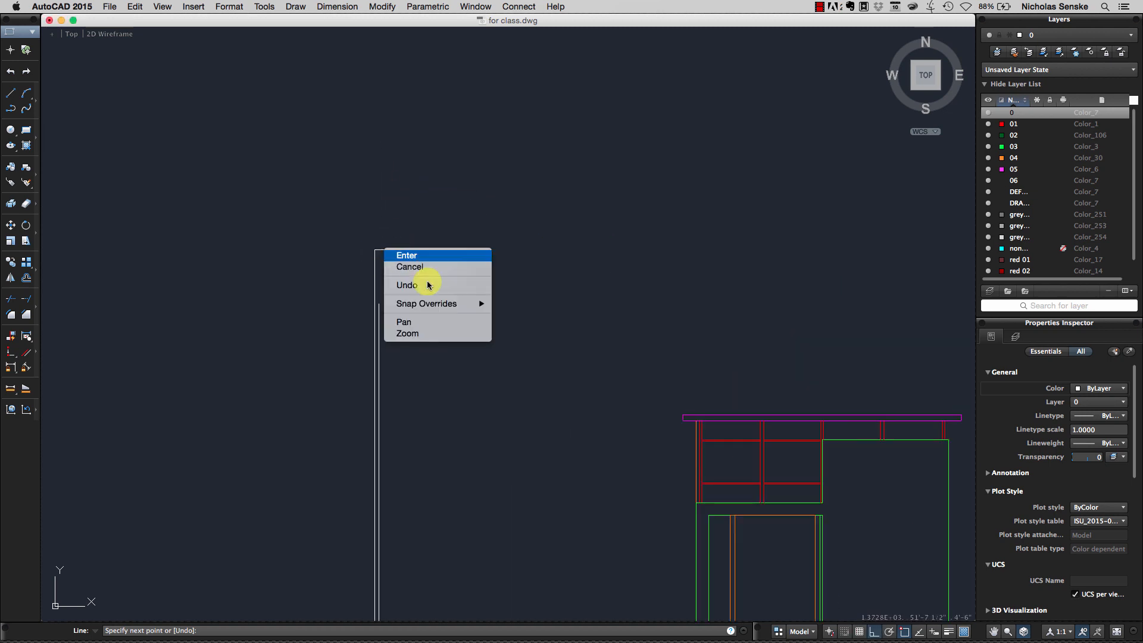
# - Draw a vertical projection line from the left exterior wall's inner face at the section line up past the ground line
pyautogui.scroll(-2, 441, 322)
pyautogui.moveTo(456, 337); pyautogui.dragTo(470, 163, button='middle')
pyautogui.moveTo(445, 280); pyautogui.dragTo(539, 235, button='middle')
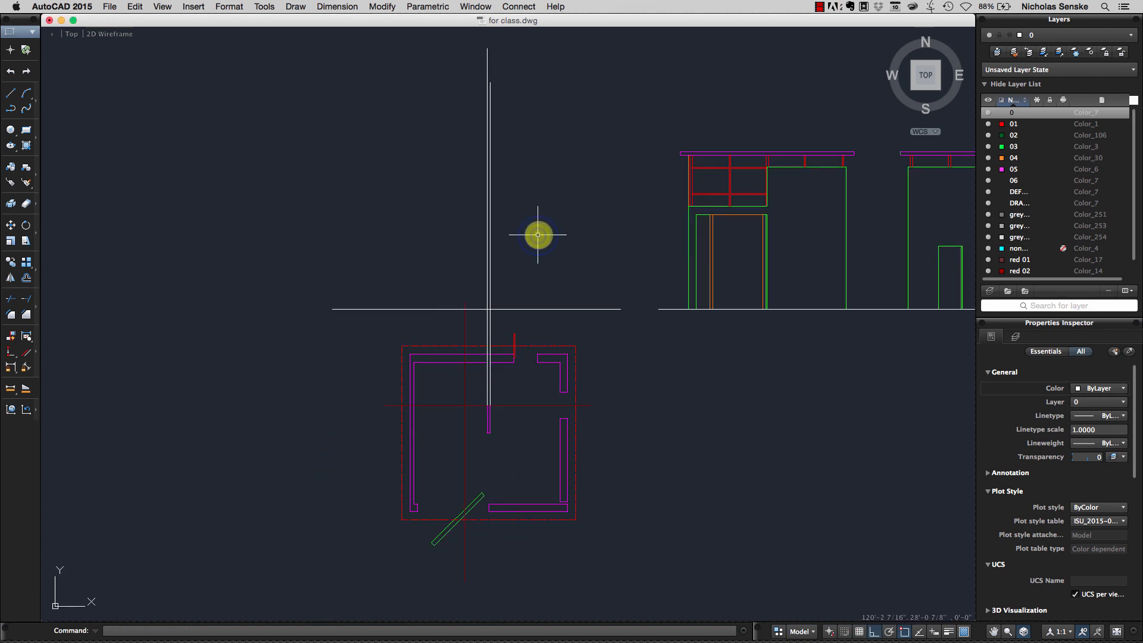
pyautogui.rightClick(544, 241)
pyautogui.click(544, 241)
pyautogui.scroll(5, 417, 403)
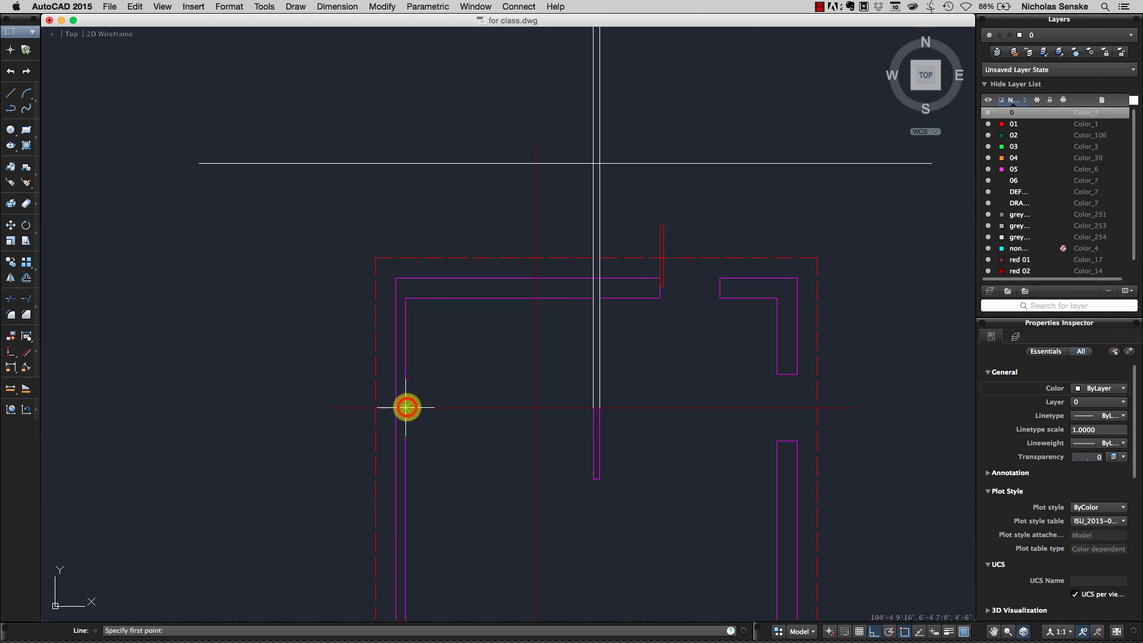
pyautogui.click(405, 405)
pyautogui.scroll(-6, 409, 375)
pyautogui.click(408, 202)
pyautogui.rightClick(417, 209)
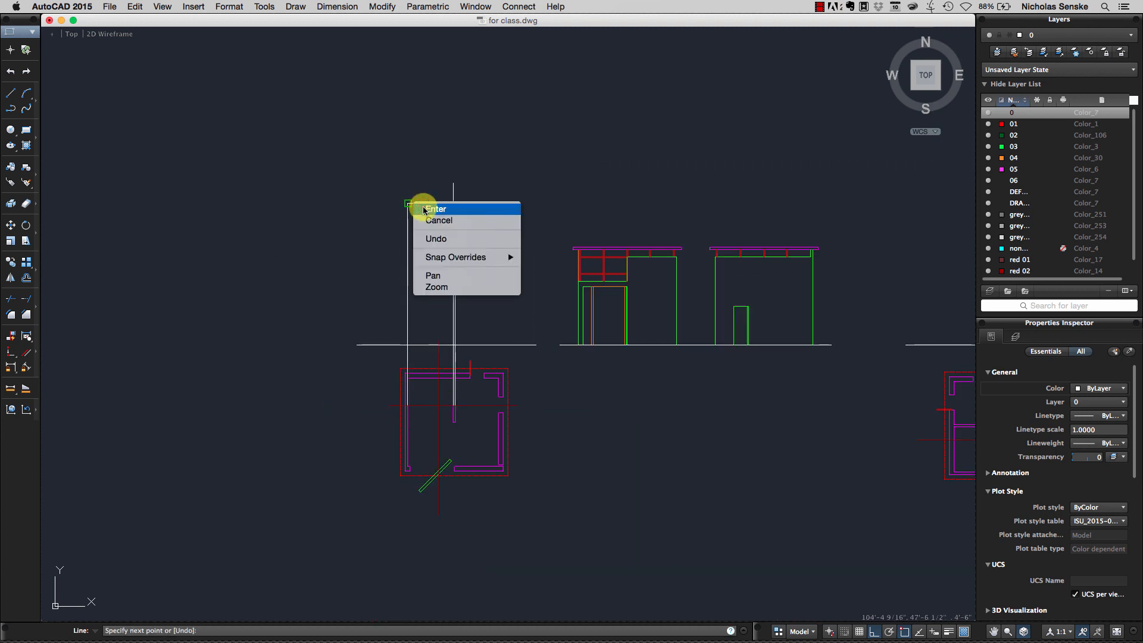
pyautogui.click(428, 213)
# - Draw a vertical projection line from the left exterior wall's outer face at the section line, ending above the other projection lines
pyautogui.rightClick(424, 230)
pyautogui.click(434, 234)
pyautogui.scroll(6, 417, 405)
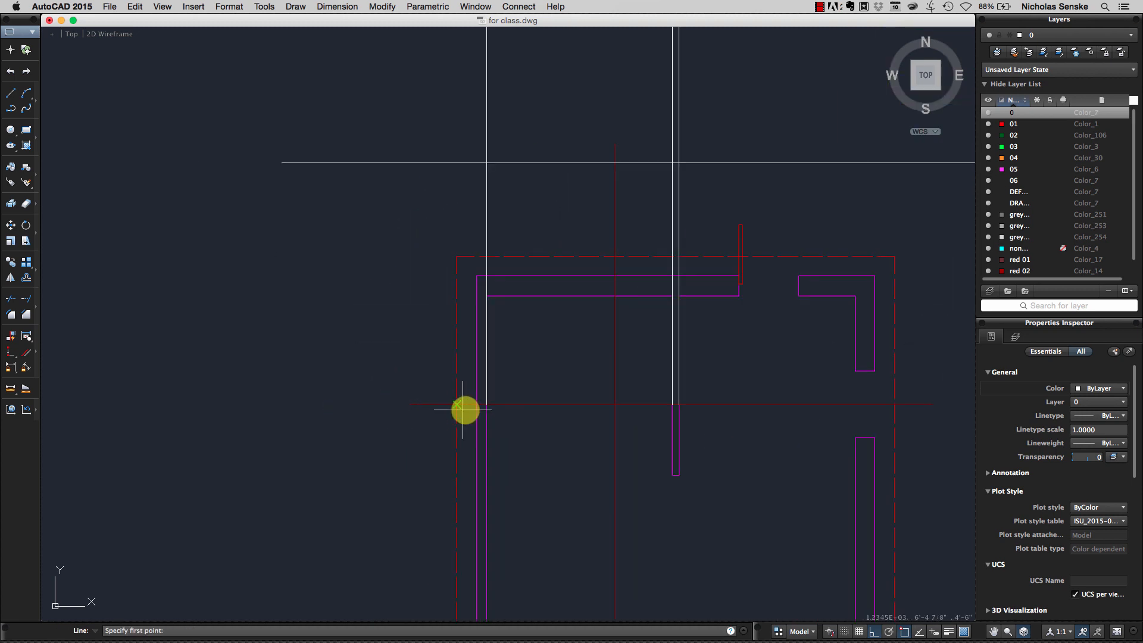
pyautogui.click(476, 405)
pyautogui.scroll(-5, 476, 405)
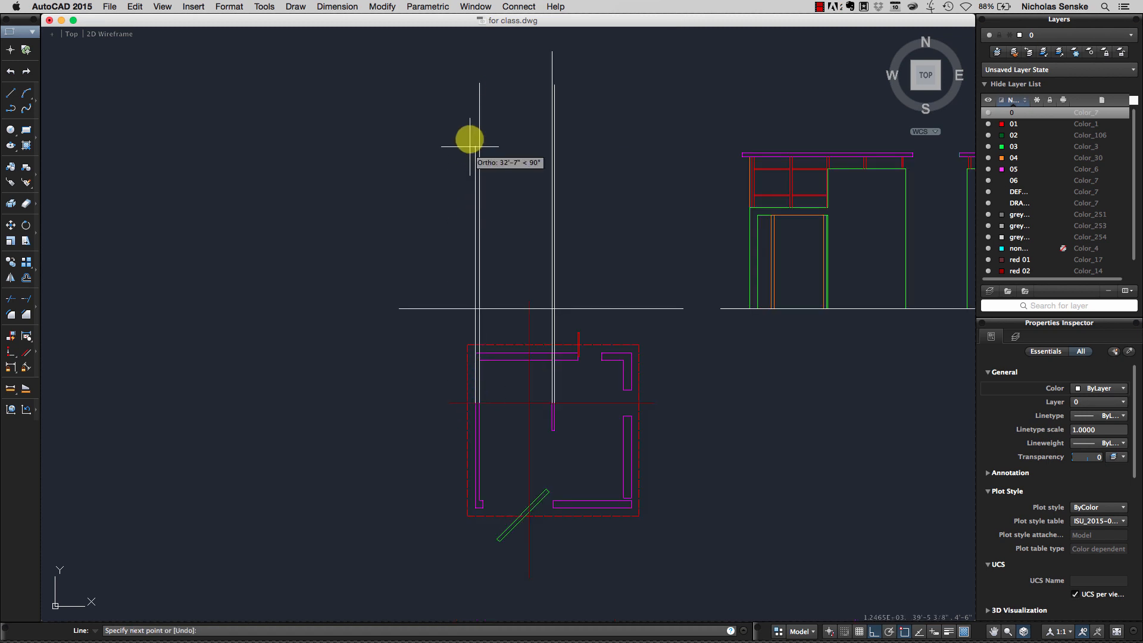
pyautogui.moveTo(467, 128); pyautogui.dragTo(447, 184, button='middle')
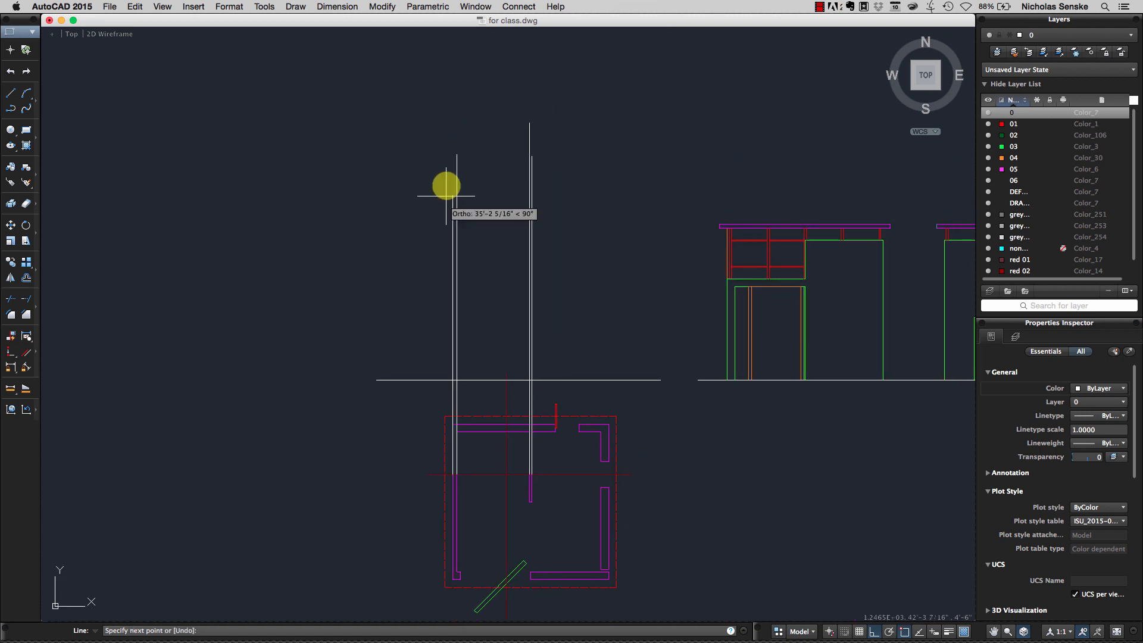
pyautogui.click(453, 93)
pyautogui.rightClick(454, 97)
pyautogui.click(463, 98)
pyautogui.moveTo(590, 303)
pyautogui.mouseDown(button='middle')
pyautogui.moveTo(554, 281)
pyautogui.moveTo(449, 270)
pyautogui.moveTo(481, 250)
pyautogui.mouseUp(button='middle')
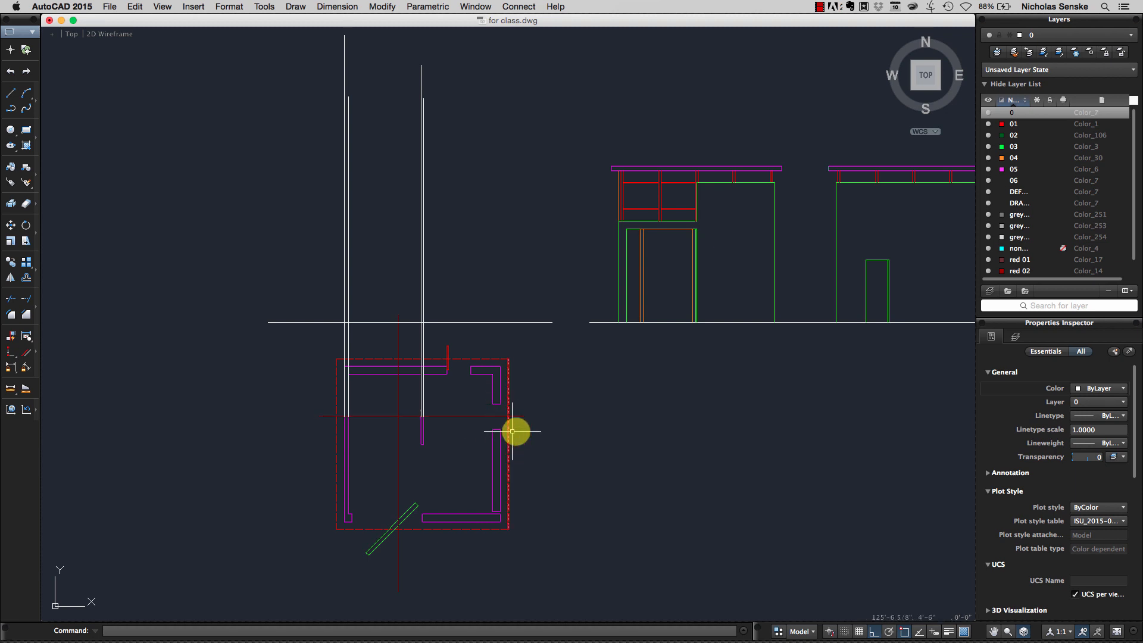
# - Draw a vertical projection line from the right exterior wall's outer face at the window opening's lower corner up past the ground line
pyautogui.moveTo(536, 427); pyautogui.dragTo(556, 438, button='middle')
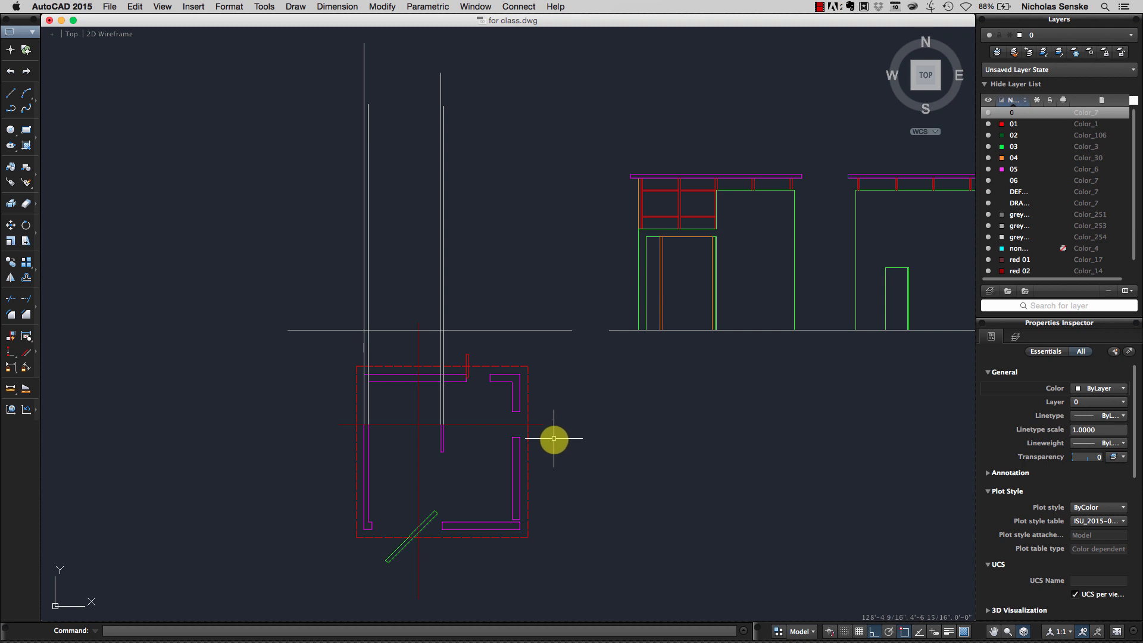
pyautogui.scroll(4, 527, 431)
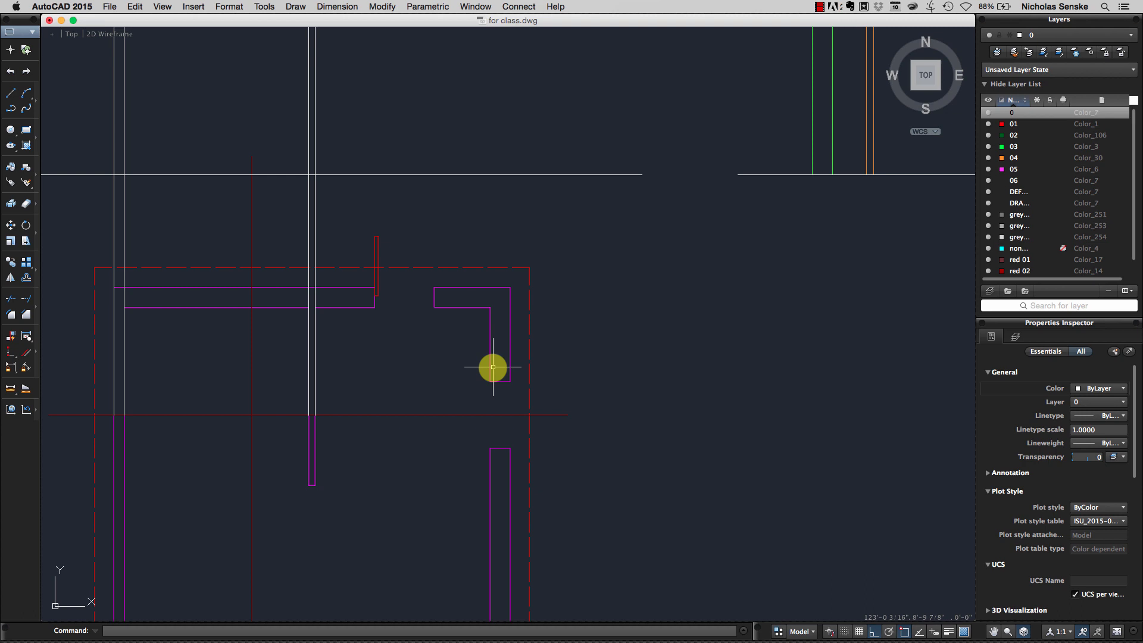
pyautogui.rightClick(576, 278)
pyautogui.click(589, 287)
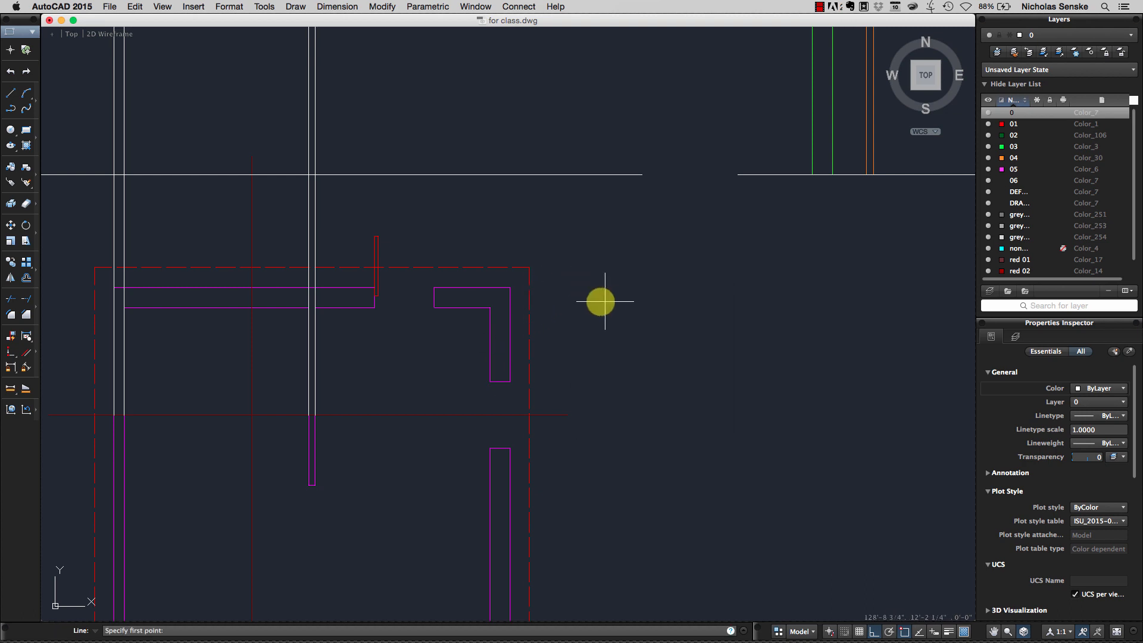
pyautogui.scroll(-5, 605, 302)
pyautogui.moveTo(702, 357)
pyautogui.mouseDown(button='middle')
pyautogui.moveTo(415, 356)
pyautogui.moveTo(561, 356)
pyautogui.mouseUp(button='middle')
pyautogui.moveTo(482, 362); pyautogui.dragTo(555, 401, button='middle')
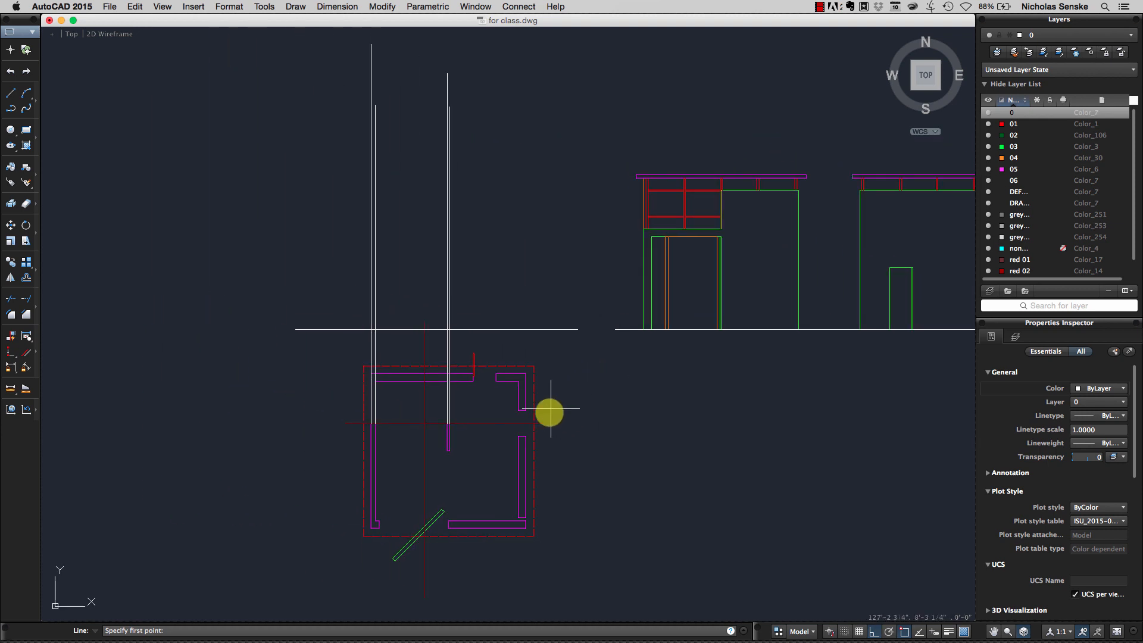
pyautogui.click(528, 436)
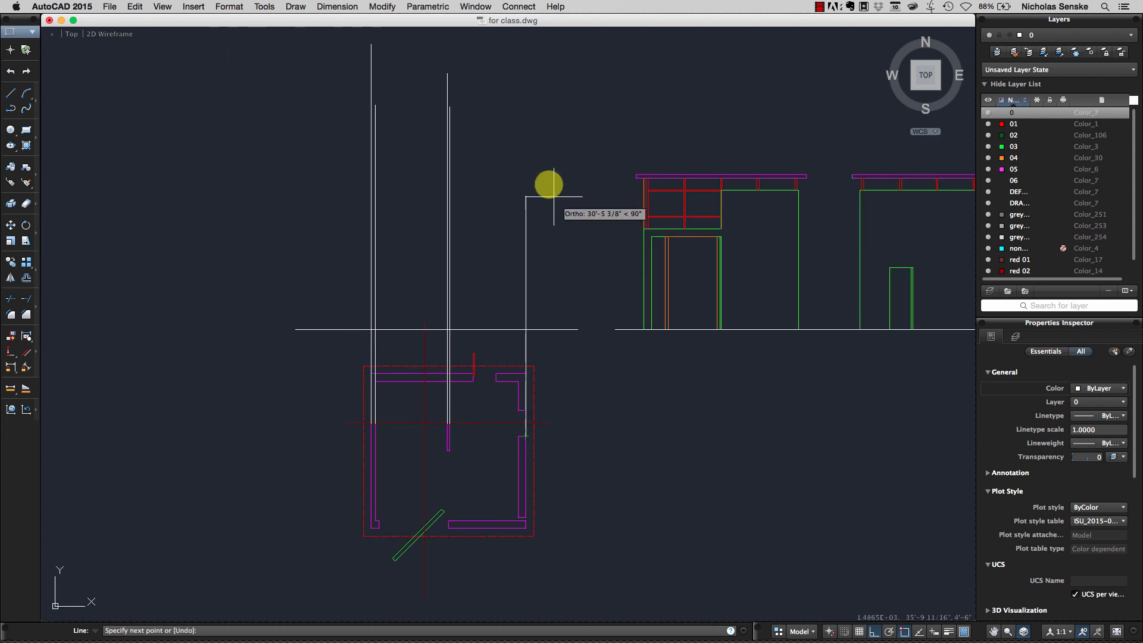
pyautogui.click(540, 103)
pyautogui.rightClick(540, 103)
pyautogui.click(571, 117)
# - Draw a vertical projection line from the right exterior wall's inner face at the window opening, ending above the outer-face line
pyautogui.rightClick(573, 115)
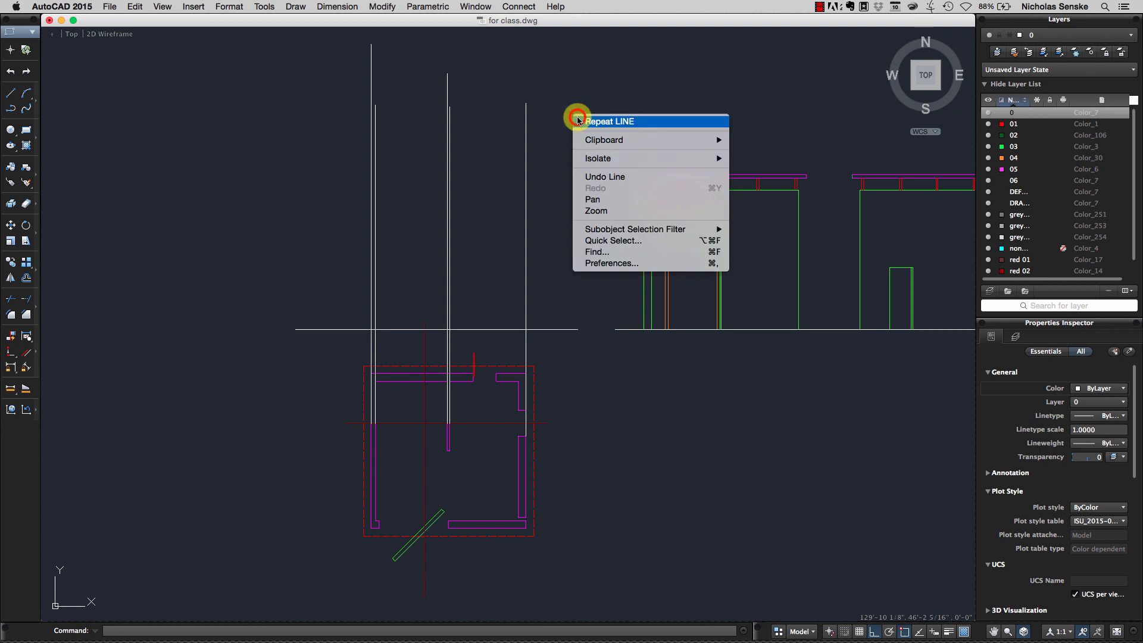
pyautogui.click(587, 119)
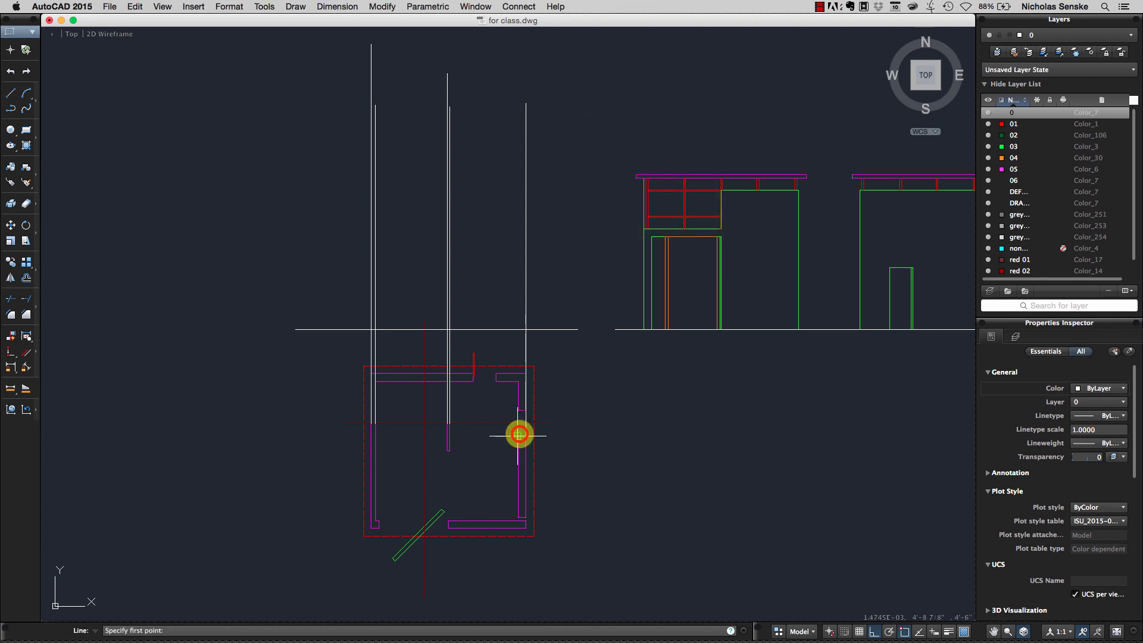
pyautogui.click(520, 434)
pyautogui.rightClick(526, 77)
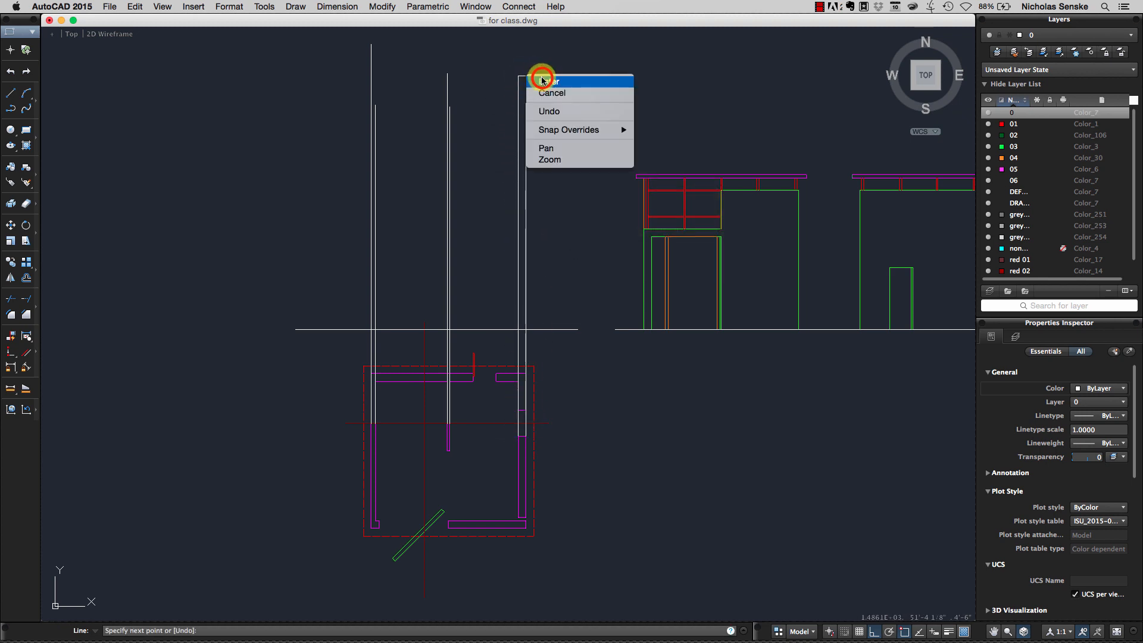
pyautogui.click(542, 81)
pyautogui.hscroll(3, 571, 153)
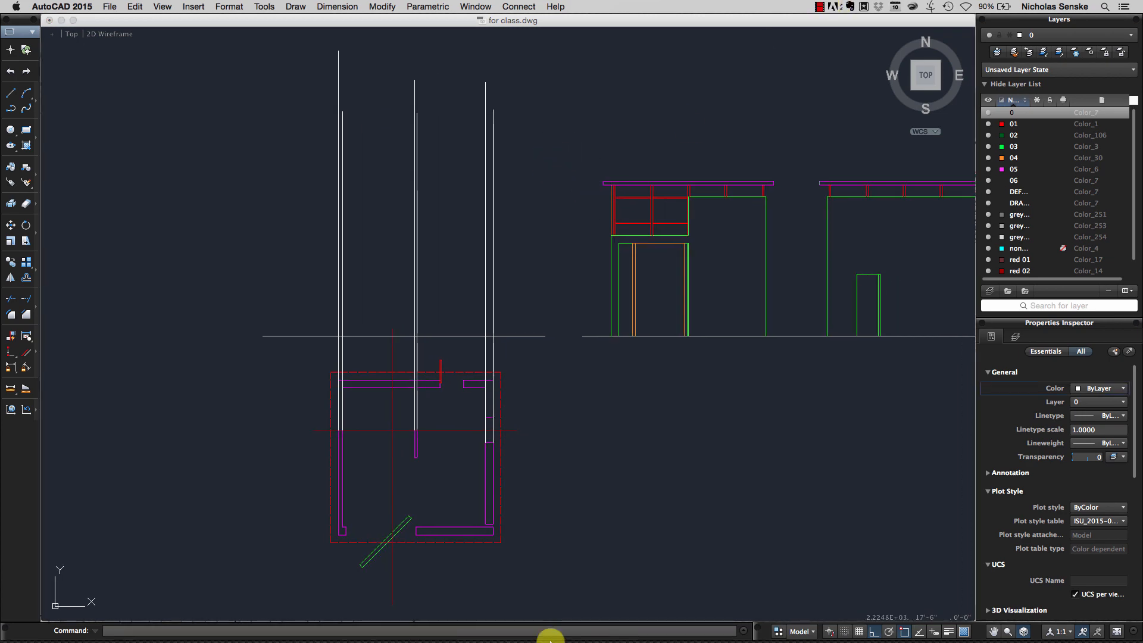
# - Switch to the reference captures and examine which walls and roof parts are cut in the isometric cutaway and the front section view
pyautogui.moveTo(551, 639)
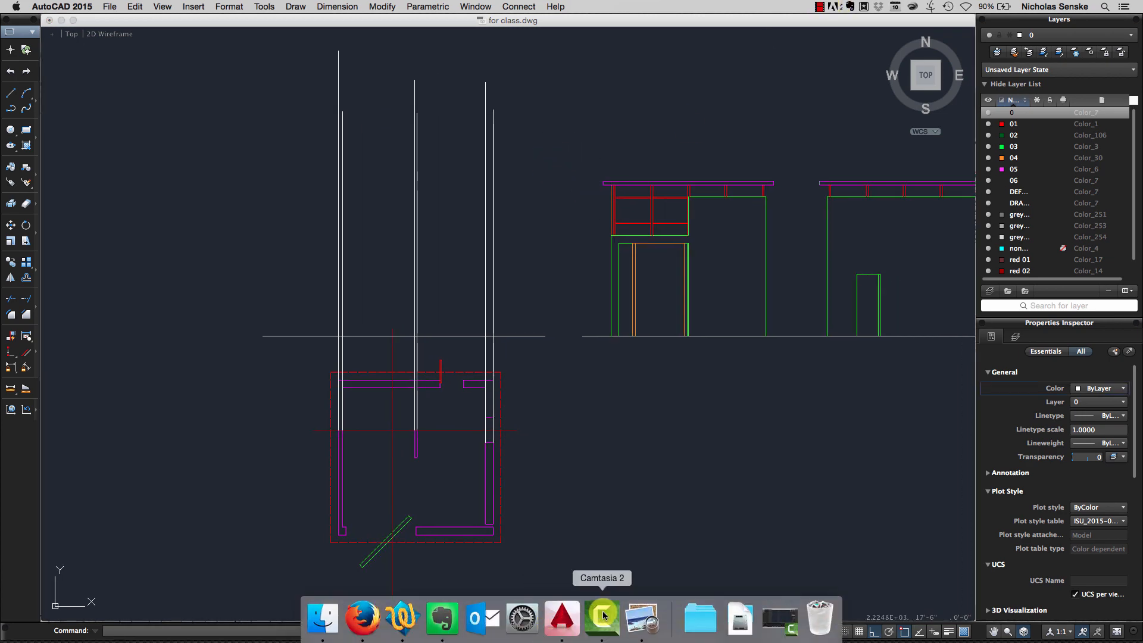
pyautogui.click(649, 619)
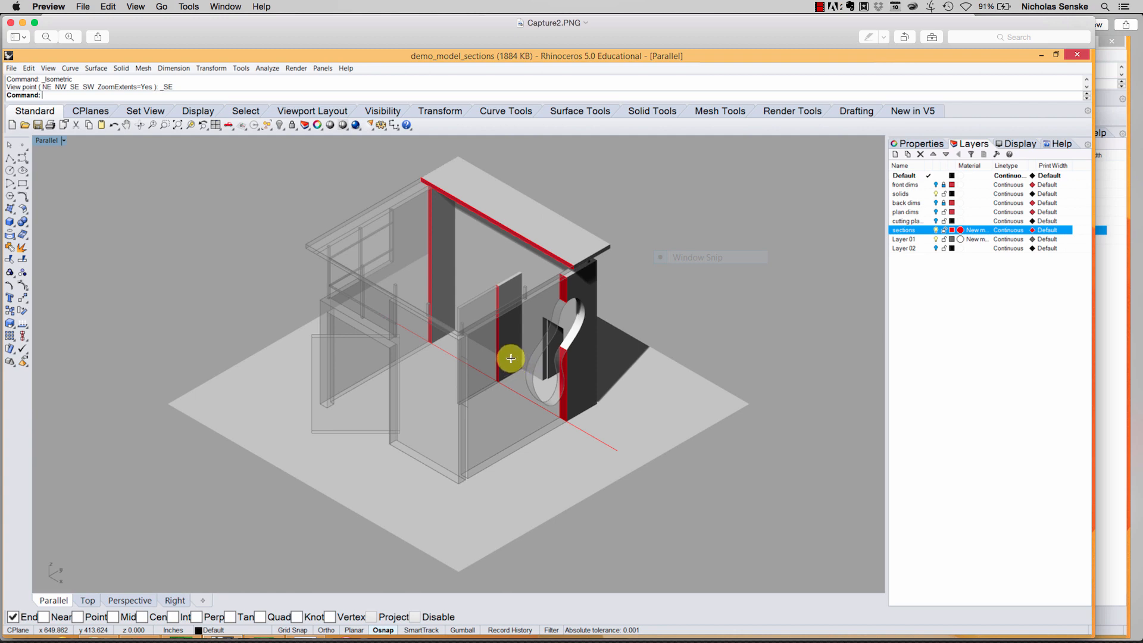
pyautogui.moveTo(472, 637)
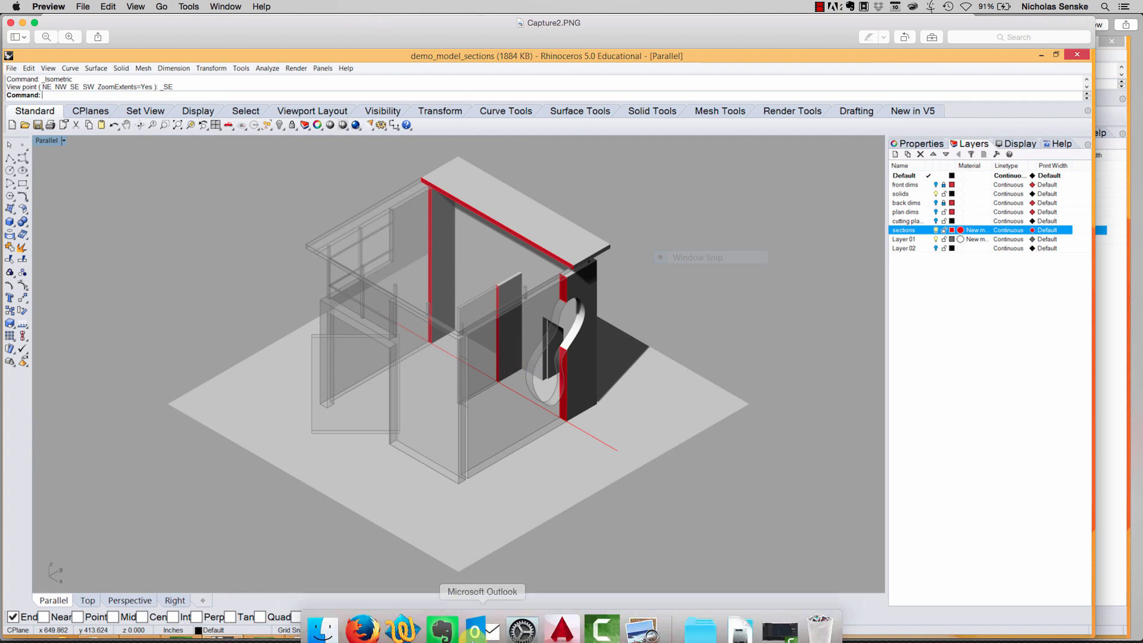
pyautogui.rightClick(632, 615)
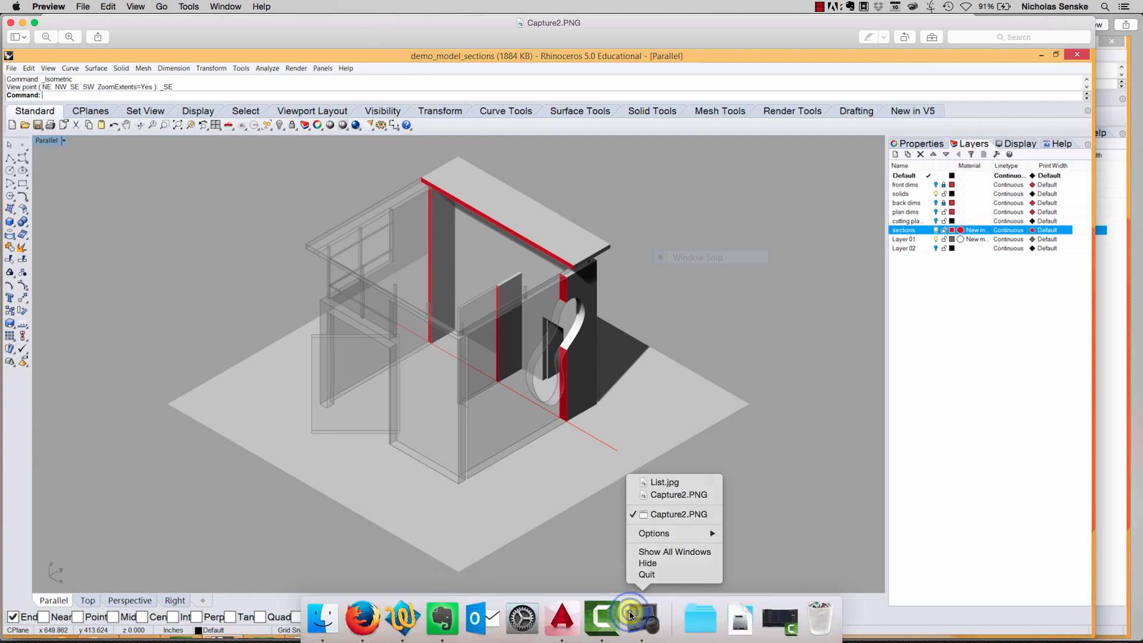
pyautogui.click(663, 482)
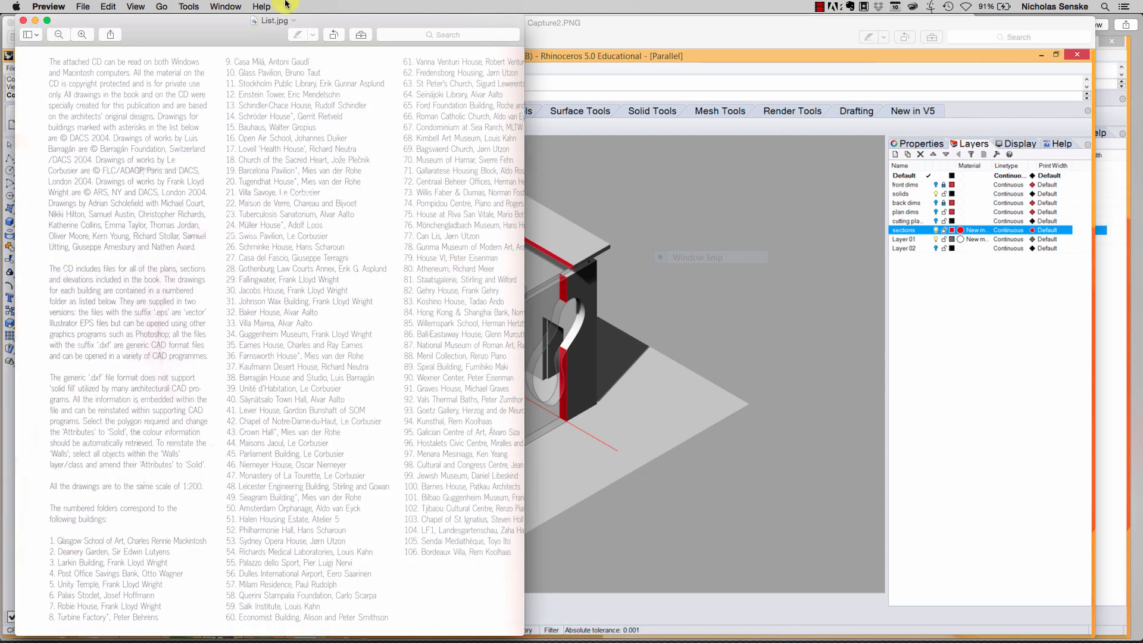
pyautogui.click(23, 21)
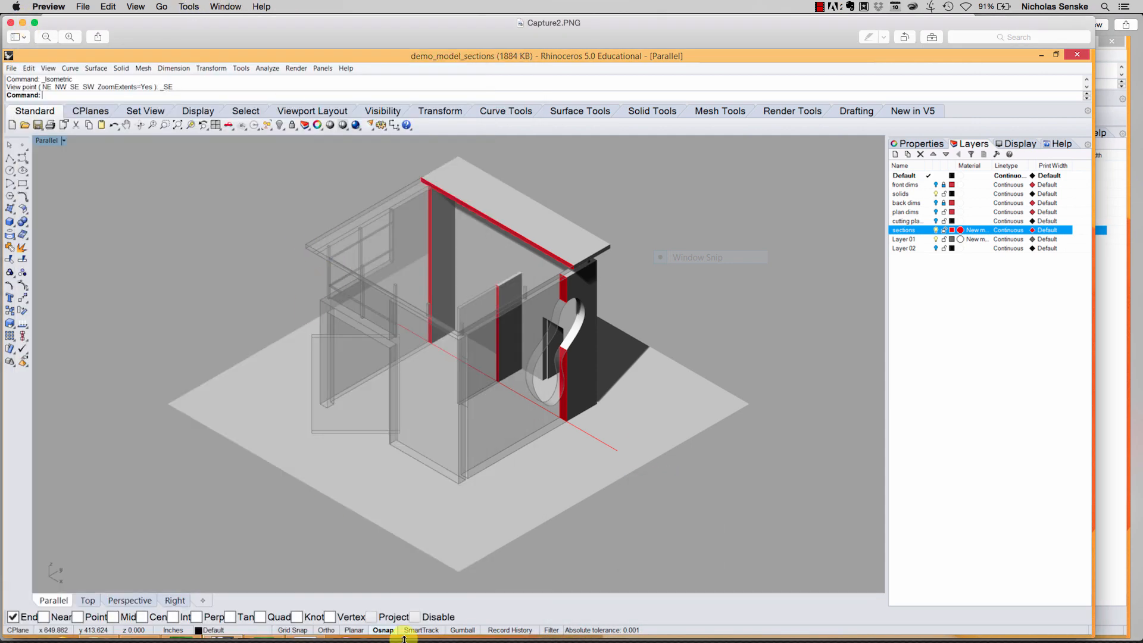
pyautogui.click(238, 6)
pyautogui.click(494, 264)
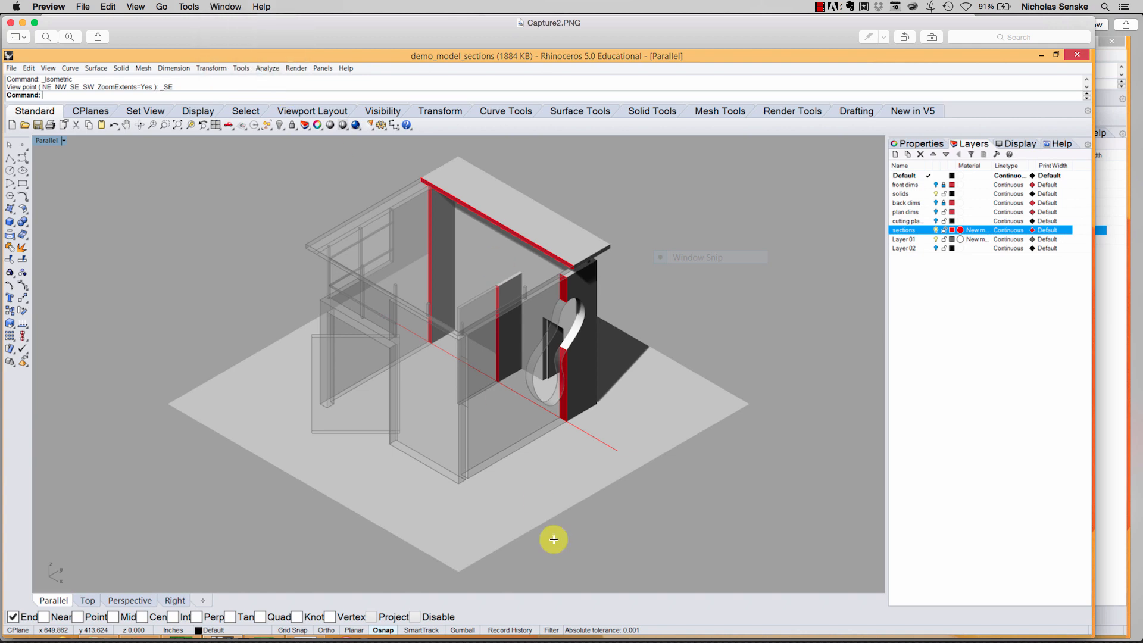
pyautogui.click(322, 623)
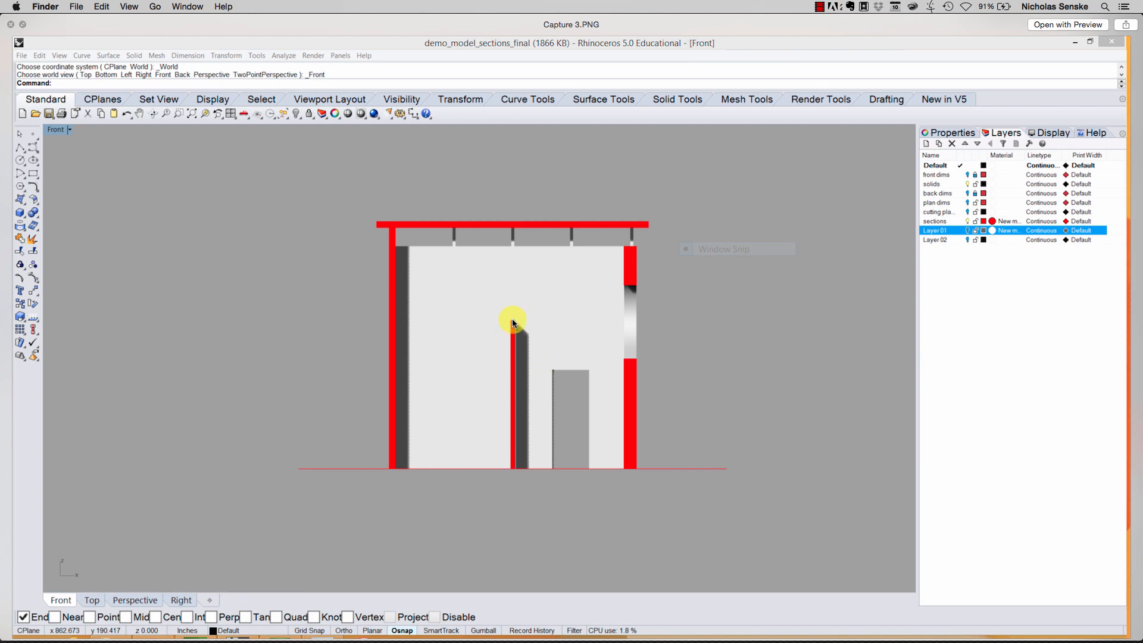
# - Switch back to AutoCAD and draw a horizontal line from the front elevation's upper-left roof corner leftward across all vertical projection lines
pyautogui.moveTo(581, 640)
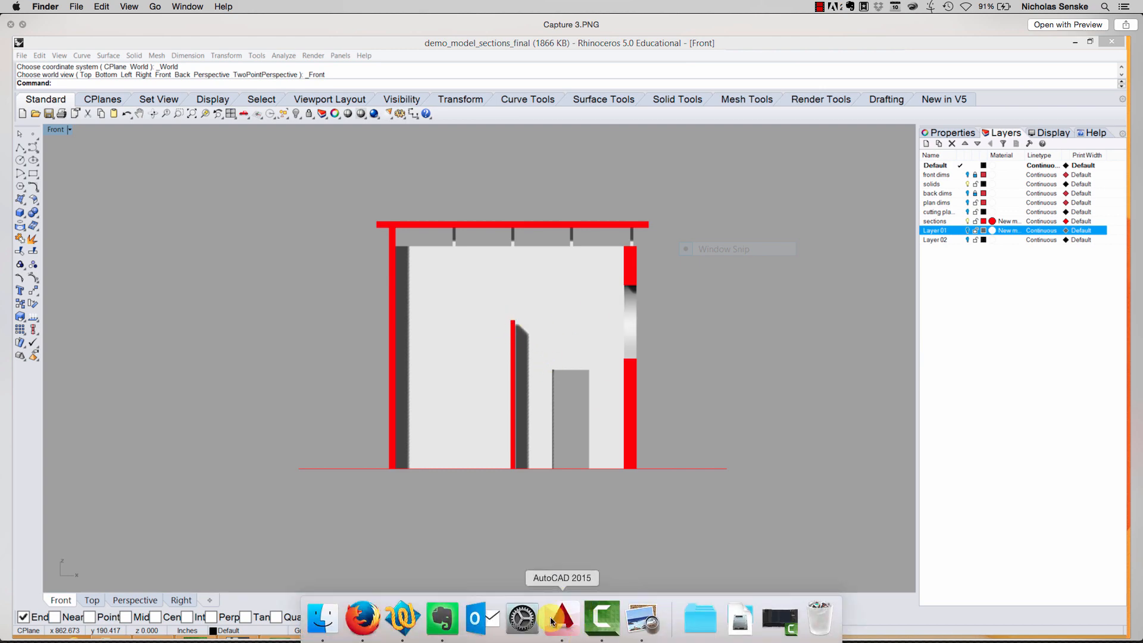
pyautogui.click(574, 619)
pyautogui.moveTo(552, 394); pyautogui.dragTo(579, 426, button='middle')
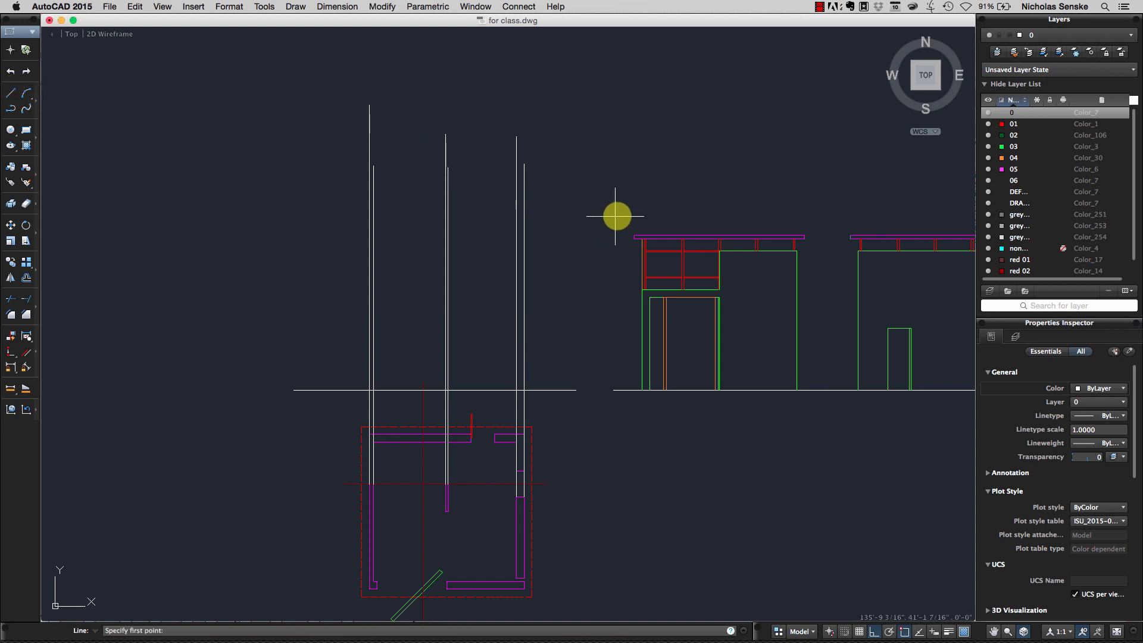
pyautogui.scroll(2, 628, 217)
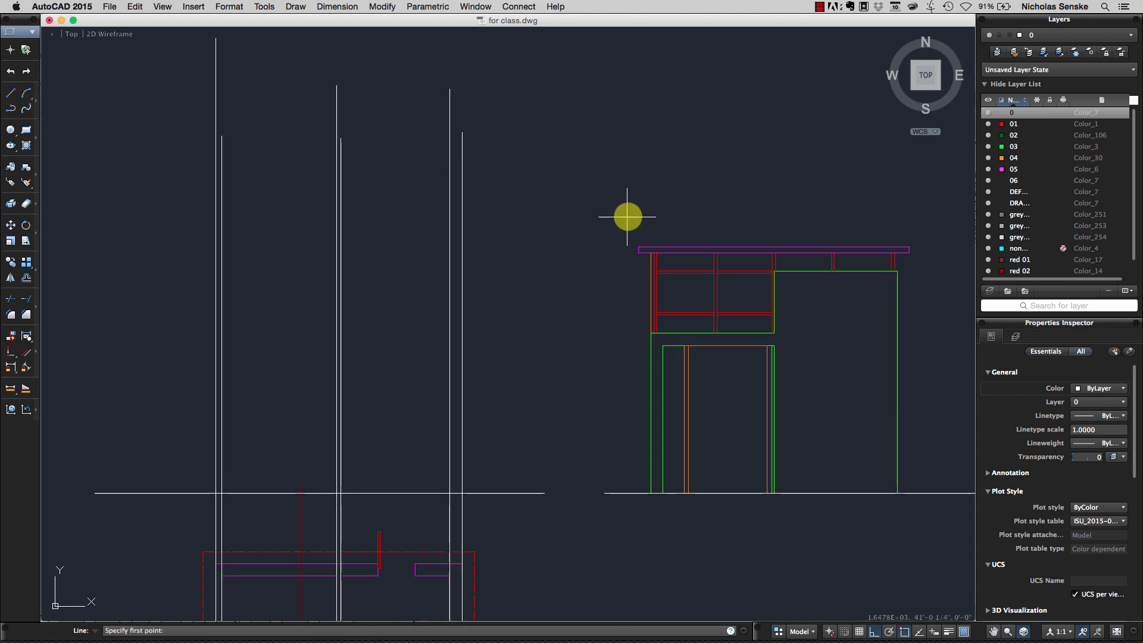
pyautogui.click(638, 246)
pyautogui.rightClick(154, 221)
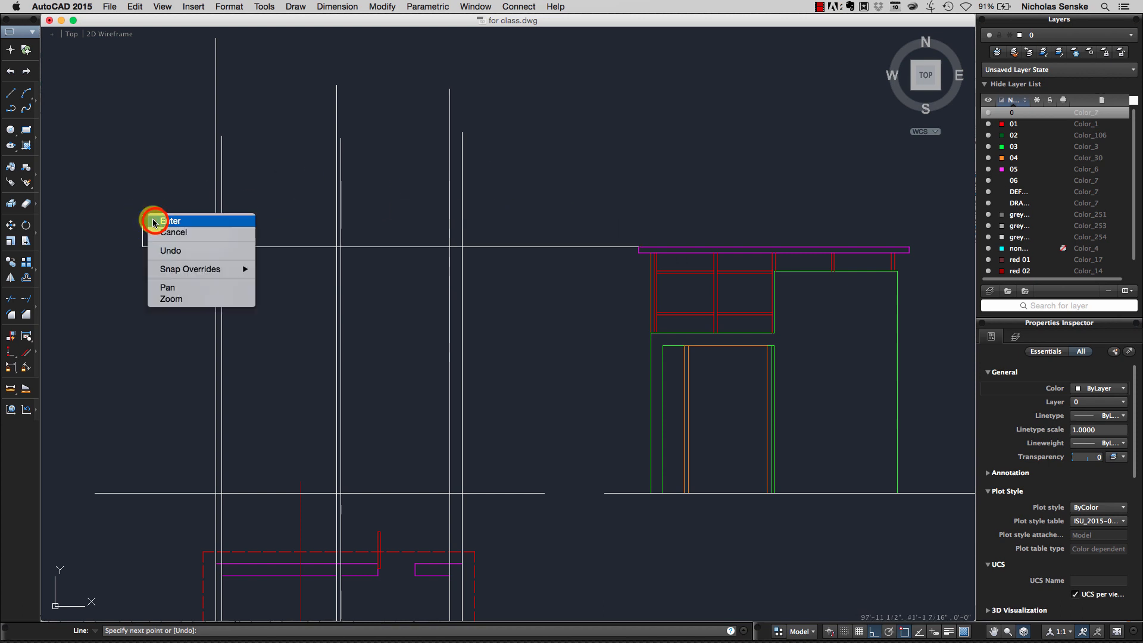
pyautogui.click(154, 220)
# - Draw a horizontal line from the roof slab's lower-left corner leftward across the vertical projection lines
pyautogui.rightClick(556, 293)
pyautogui.click(566, 294)
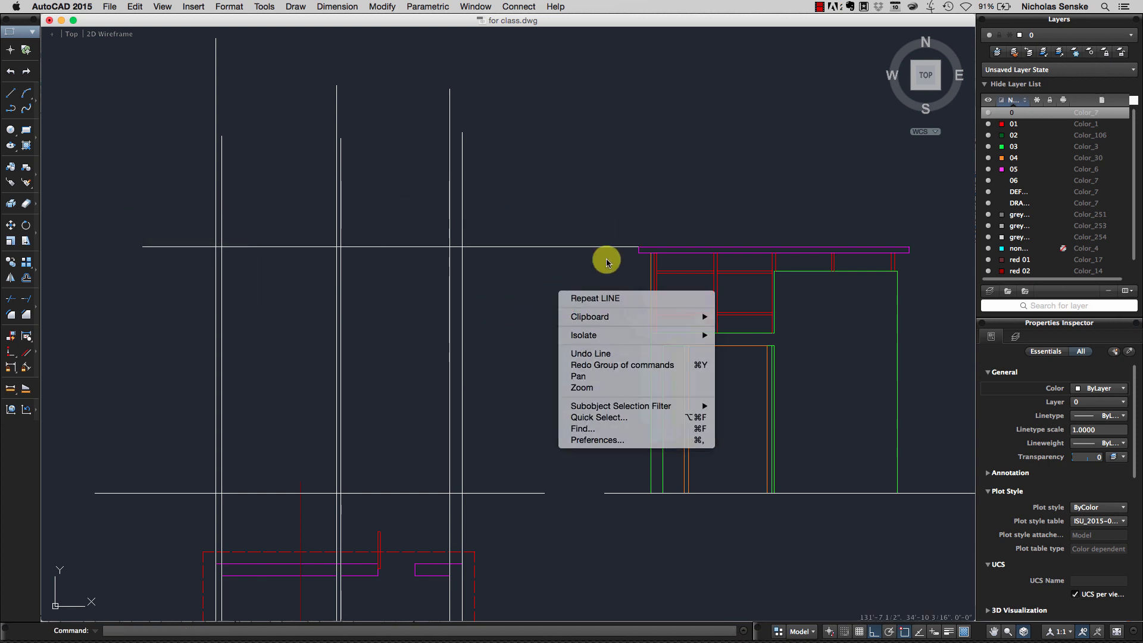
pyautogui.click(637, 253)
pyautogui.rightClick(187, 255)
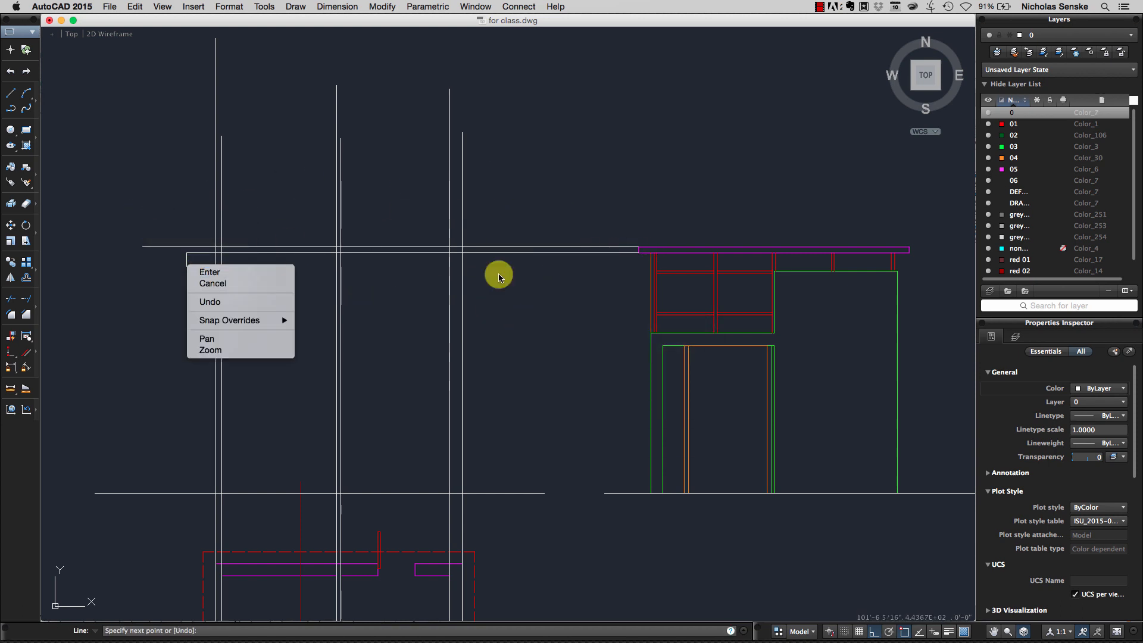
pyautogui.press('Return')
# - Draw a horizontal line from the wall-top corner beside the elevation's clerestory window leftward past all vertical projection lines
pyautogui.moveTo(525, 307); pyautogui.dragTo(551, 260, button='middle')
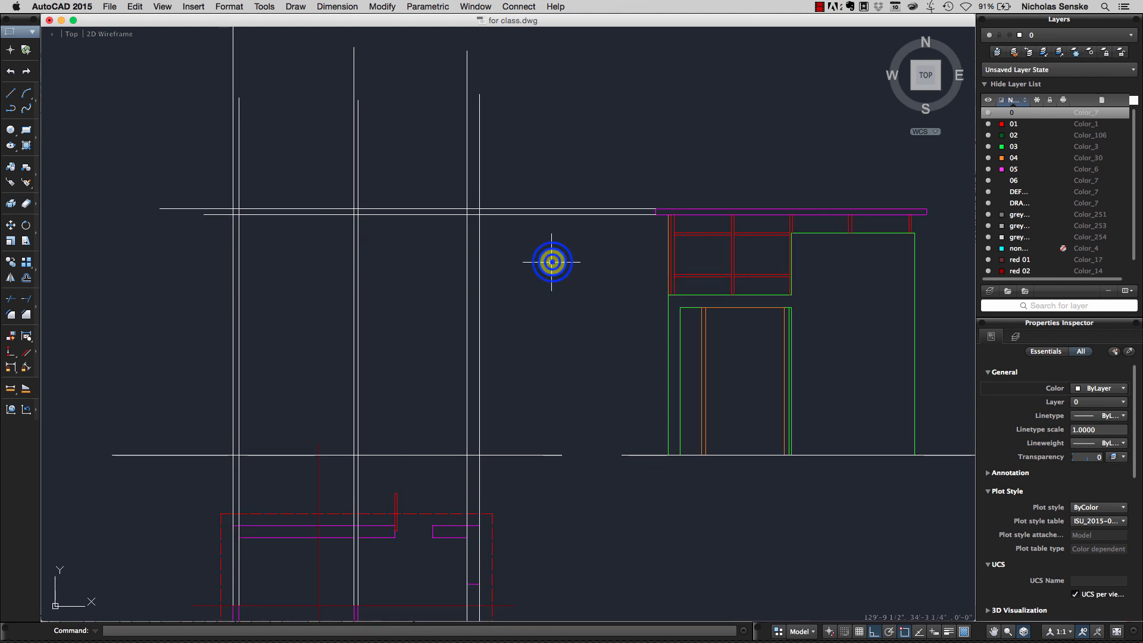
pyautogui.rightClick(552, 262)
pyautogui.click(566, 264)
pyautogui.scroll(5, 796, 233)
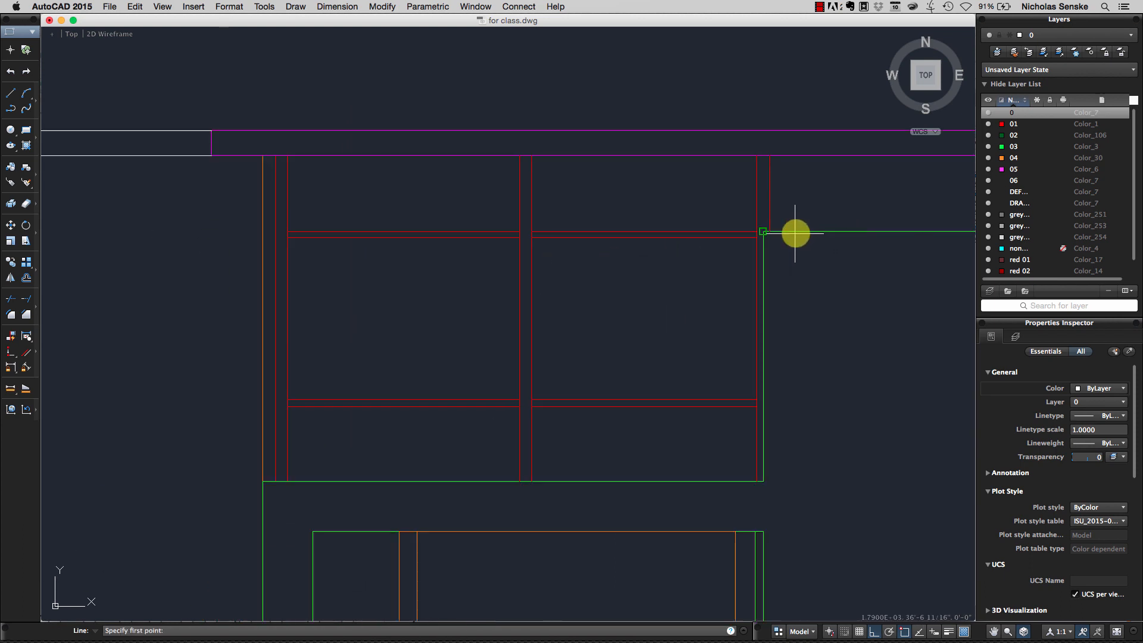
pyautogui.click(764, 233)
pyautogui.scroll(-5, 452, 284)
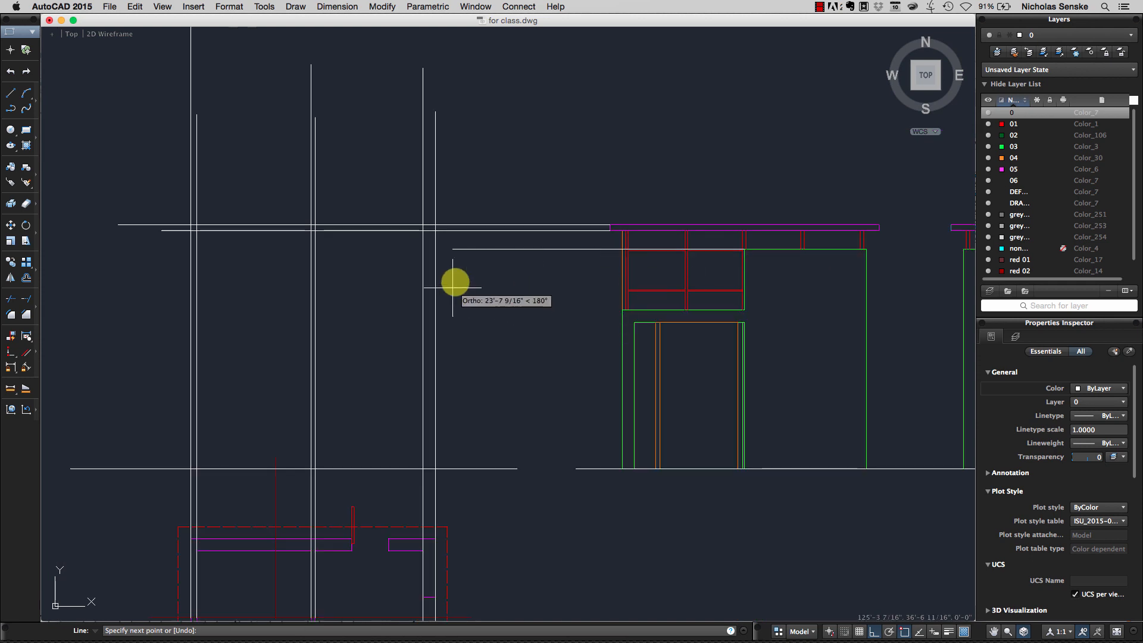
pyautogui.hscroll(-5, 475, 260)
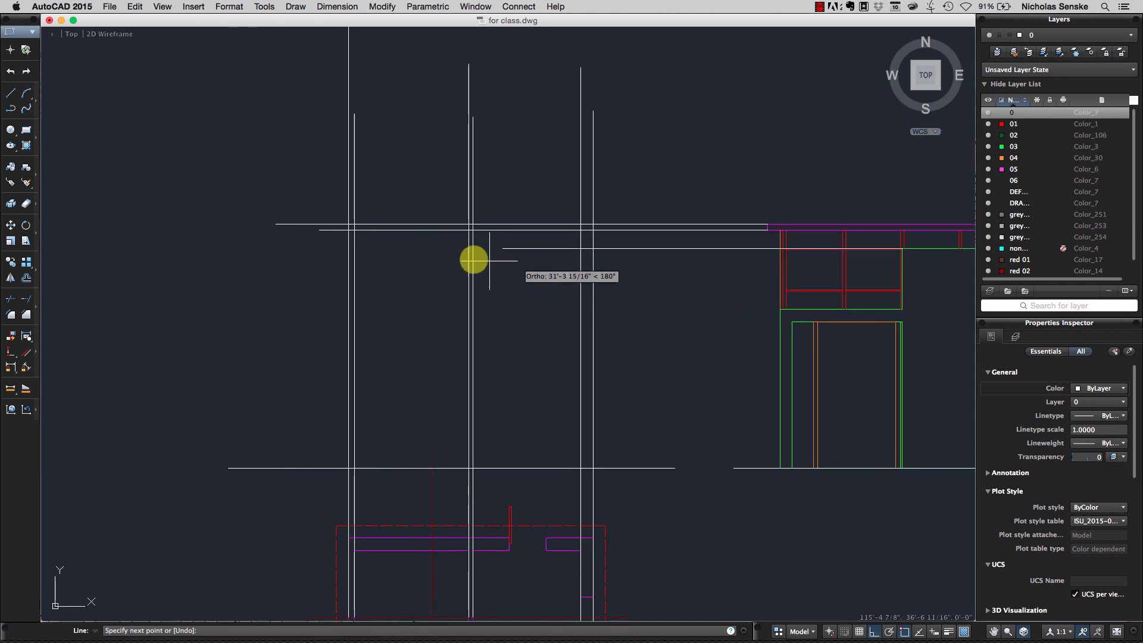
pyautogui.rightClick(270, 251)
pyautogui.click(309, 261)
# - Offset the section's ground line upward to mark the window opening's lower edge
pyautogui.moveTo(680, 317)
pyautogui.mouseDown(button='middle')
pyautogui.moveTo(586, 300)
pyautogui.moveTo(672, 263)
pyautogui.moveTo(645, 263)
pyautogui.moveTo(663, 265)
pyautogui.mouseUp(button='middle')
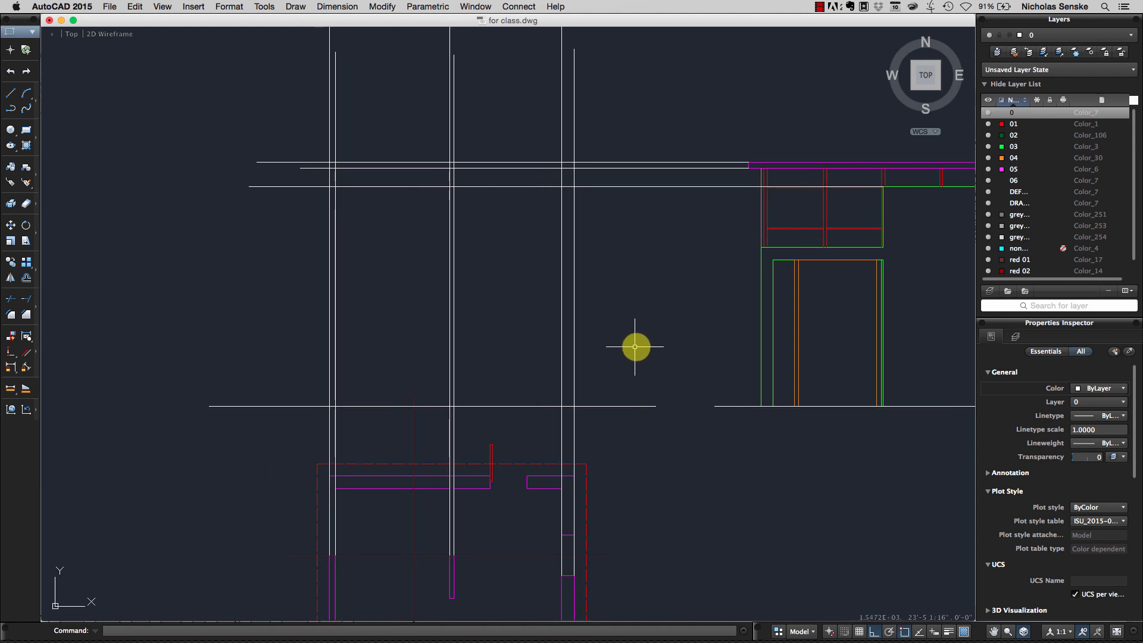
pyautogui.scroll(-2, 636, 347)
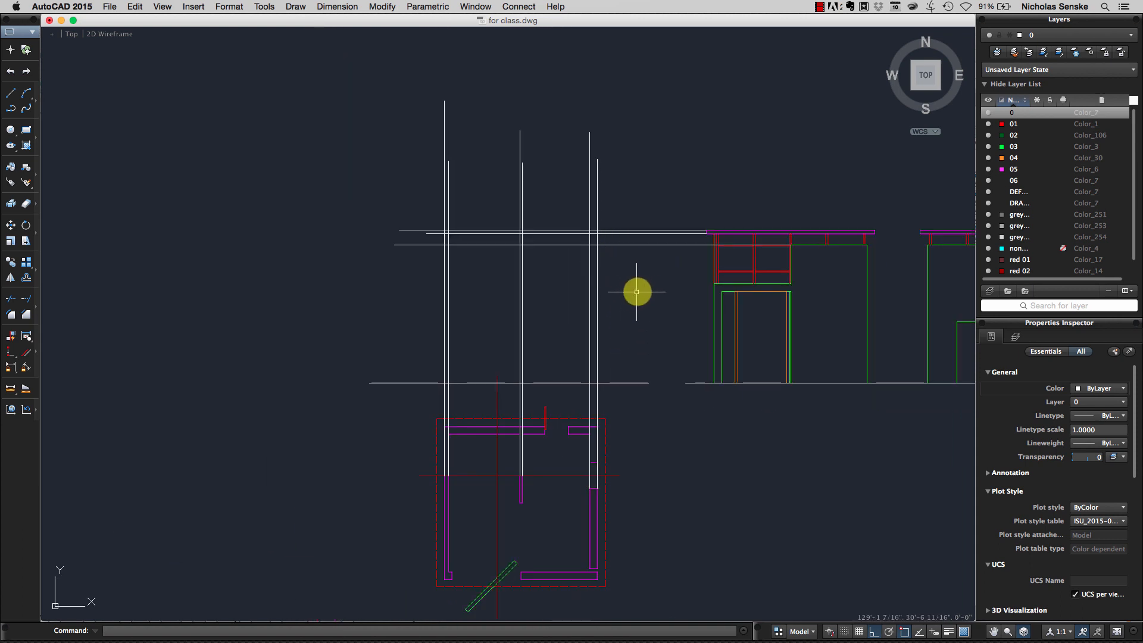
pyautogui.moveTo(637, 291); pyautogui.dragTo(564, 292, button='middle')
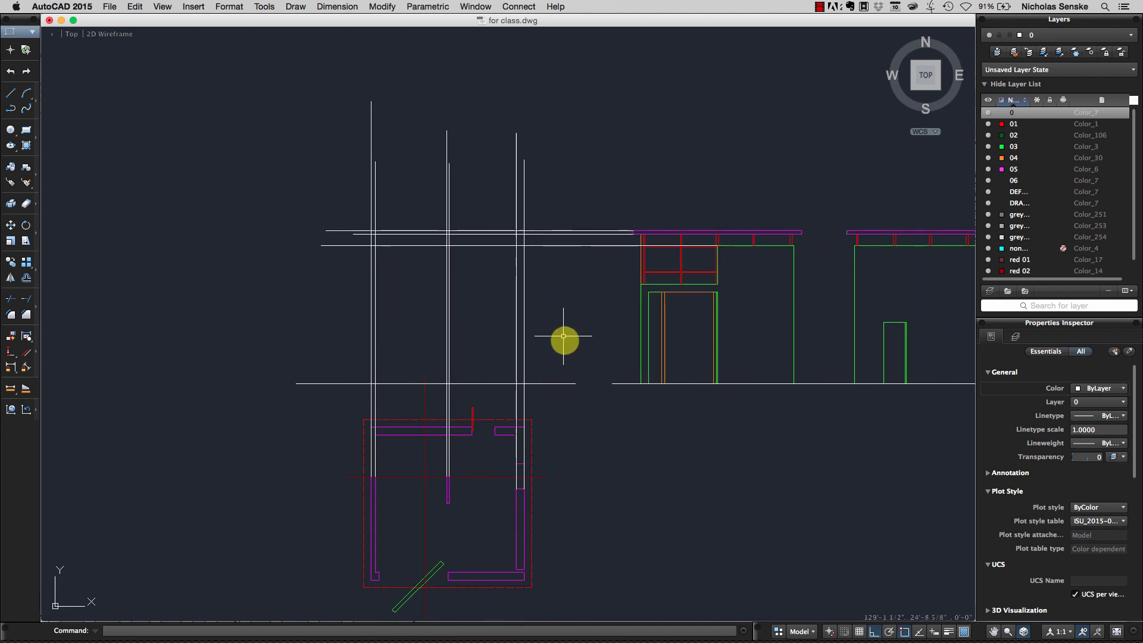
pyautogui.write('o')
pyautogui.press('Return')
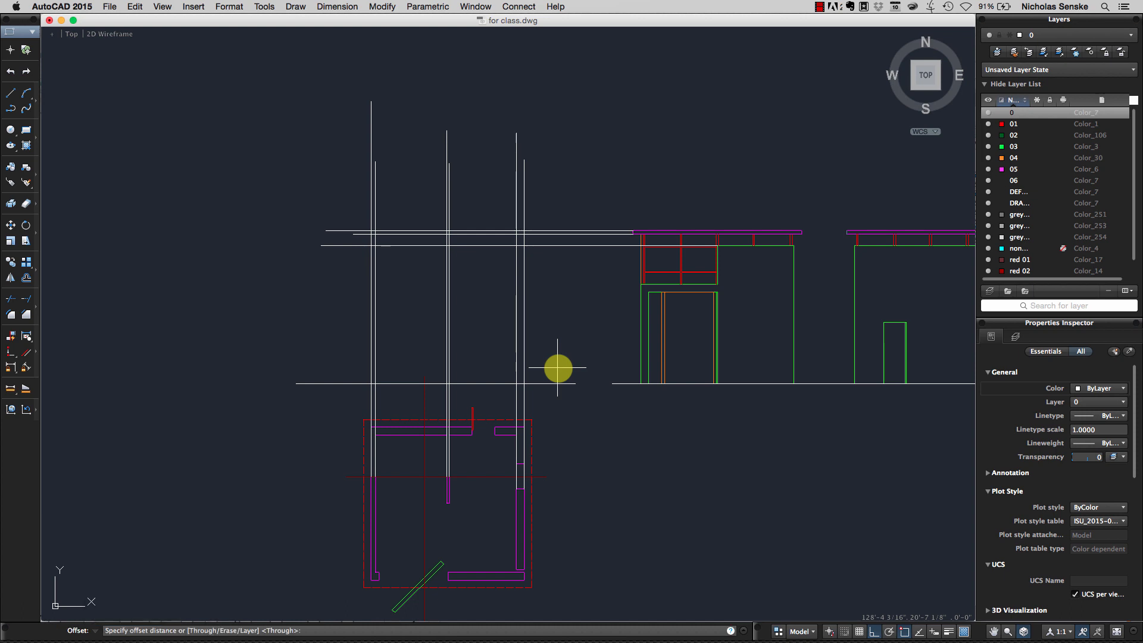
pyautogui.click(561, 381)
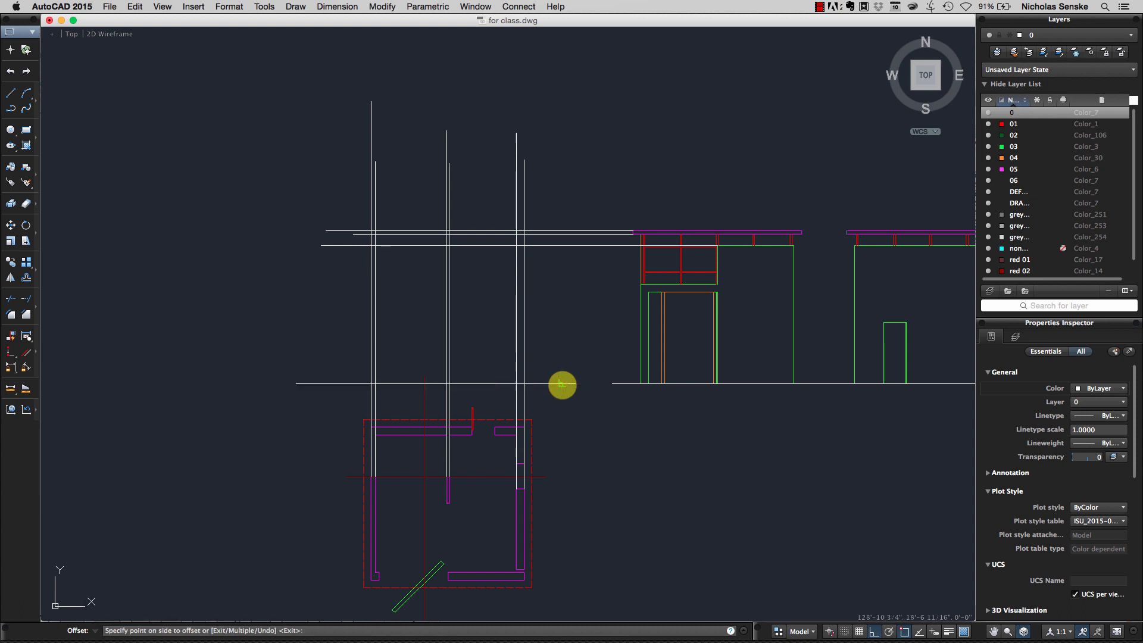
pyautogui.click(574, 318)
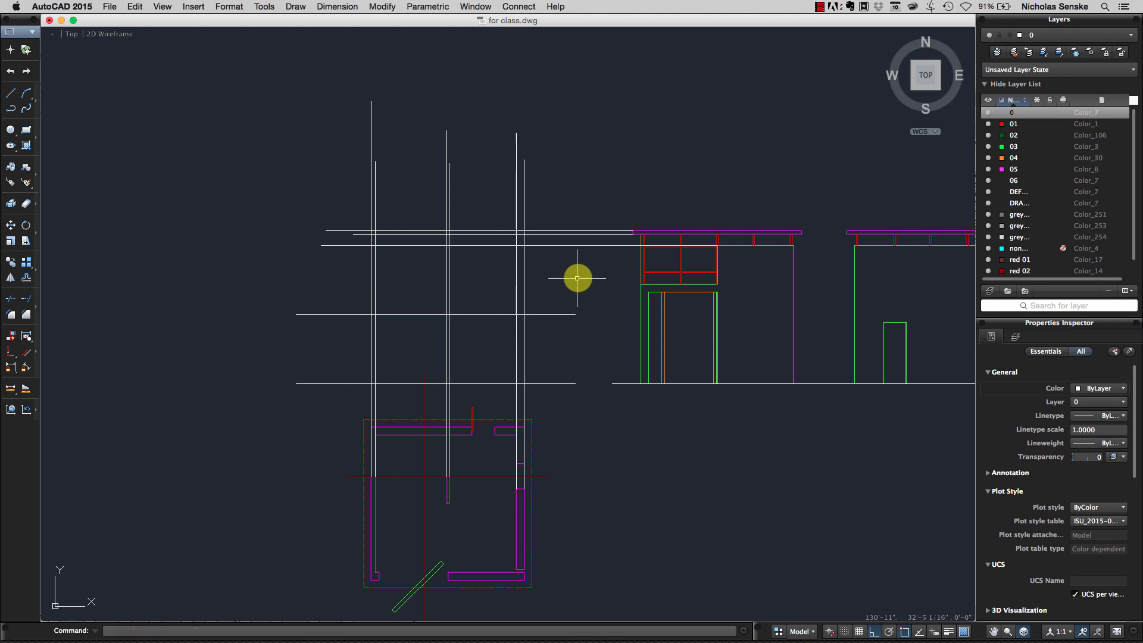
# - Offset the projected wall-top line downward to mark the window opening's upper edge
pyautogui.press('Return')
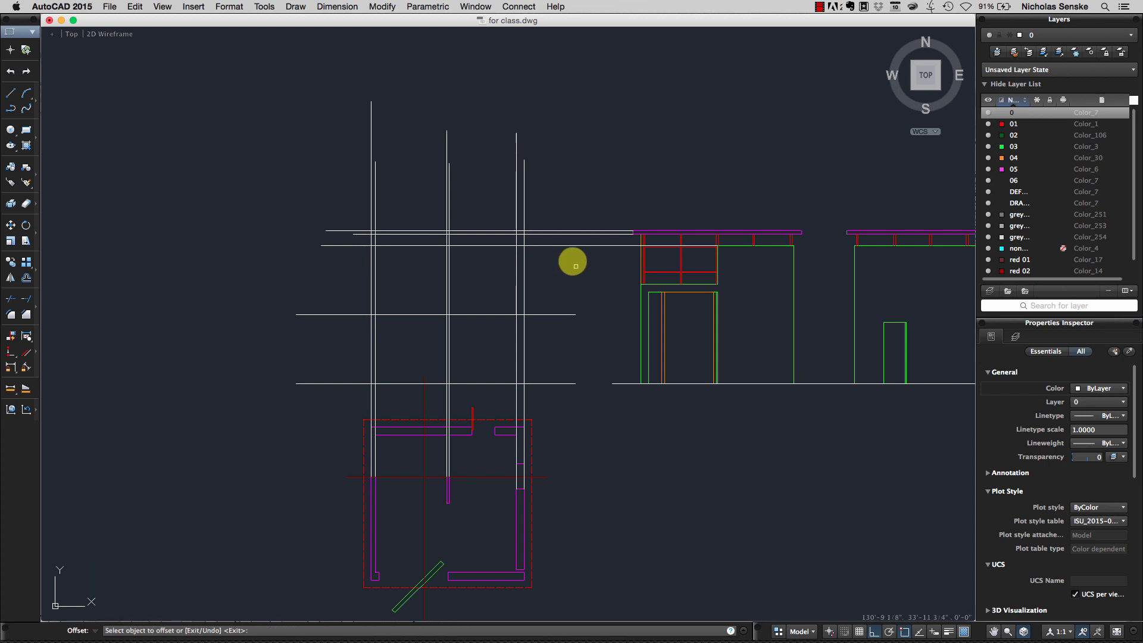
pyautogui.click(564, 245)
pyautogui.click(567, 276)
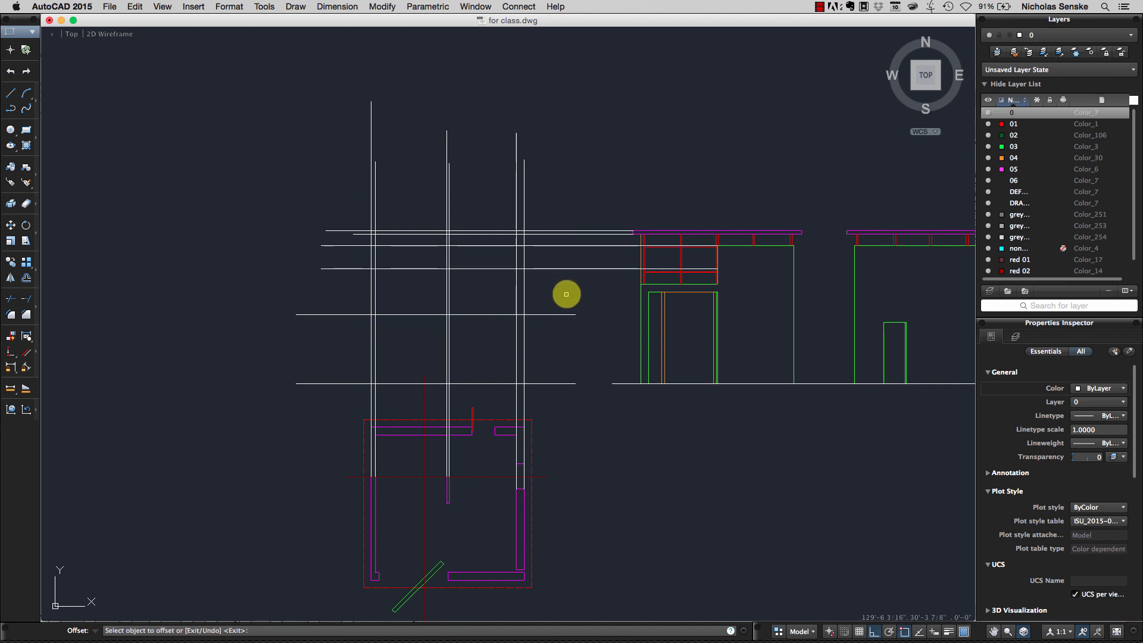
# - Make layer 03 current and draw a rectangle for the section's right wall between the wall-top line and the window opening's upper edge
pyautogui.press('Return')
pyautogui.moveTo(567, 296); pyautogui.dragTo(582, 296, button='middle')
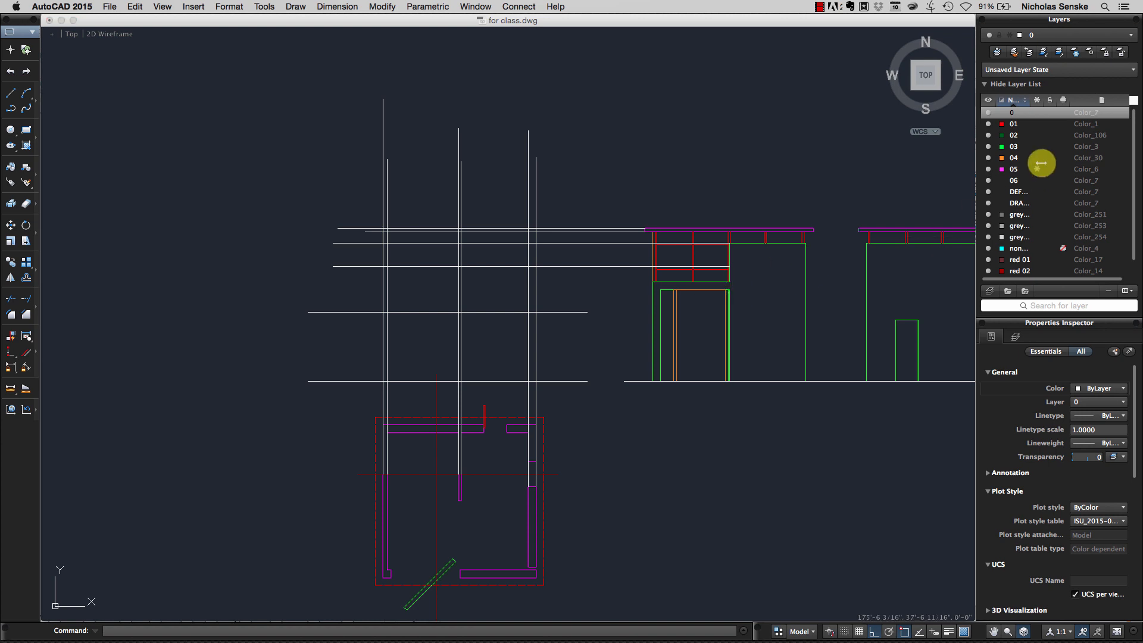
pyautogui.doubleClick(1014, 147)
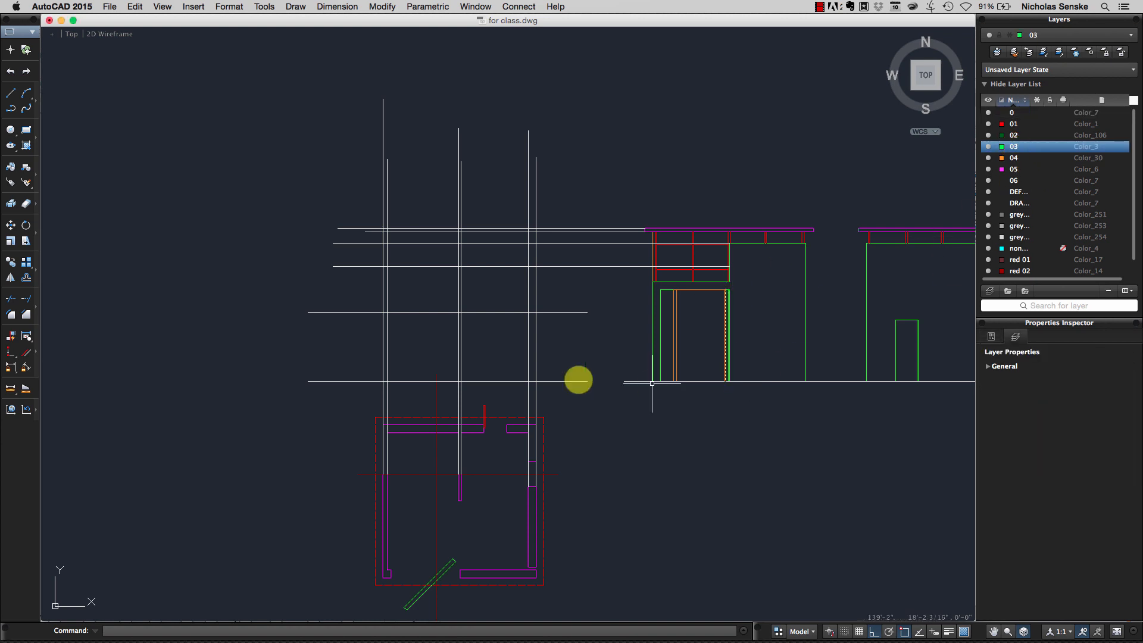
pyautogui.moveTo(527, 353); pyautogui.dragTo(558, 353, button='middle')
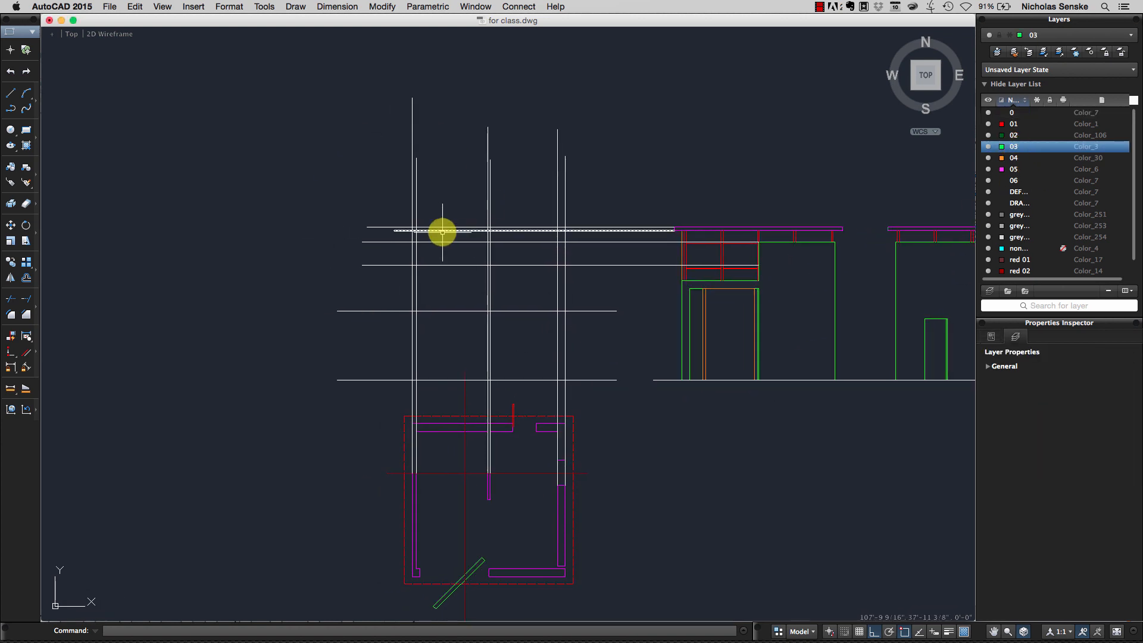
pyautogui.click(29, 130)
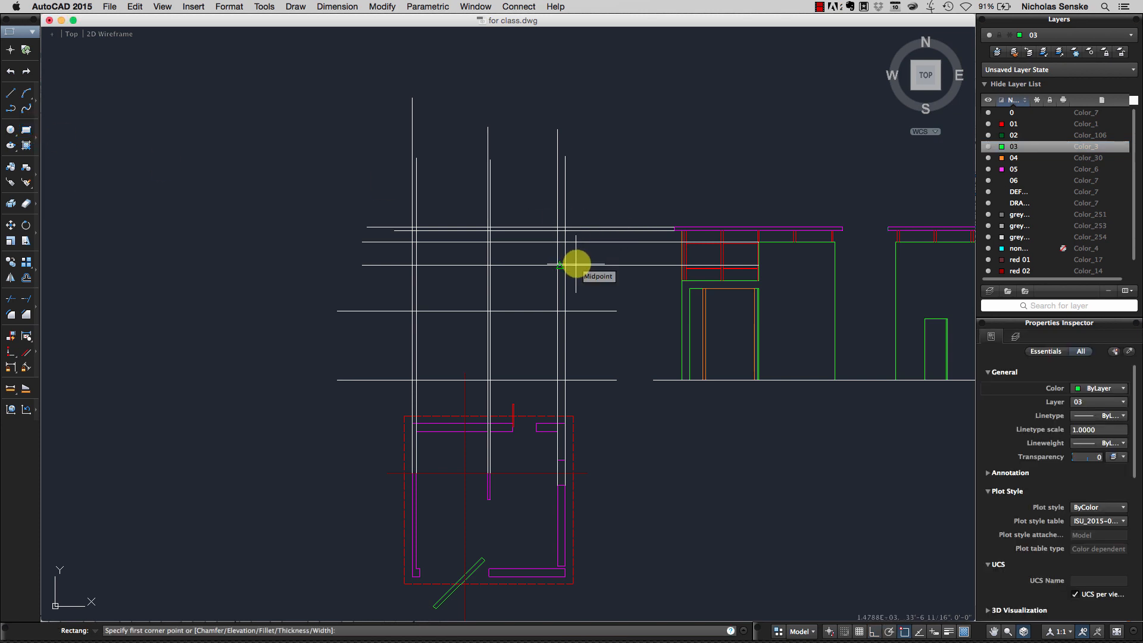
pyautogui.scroll(3, 576, 264)
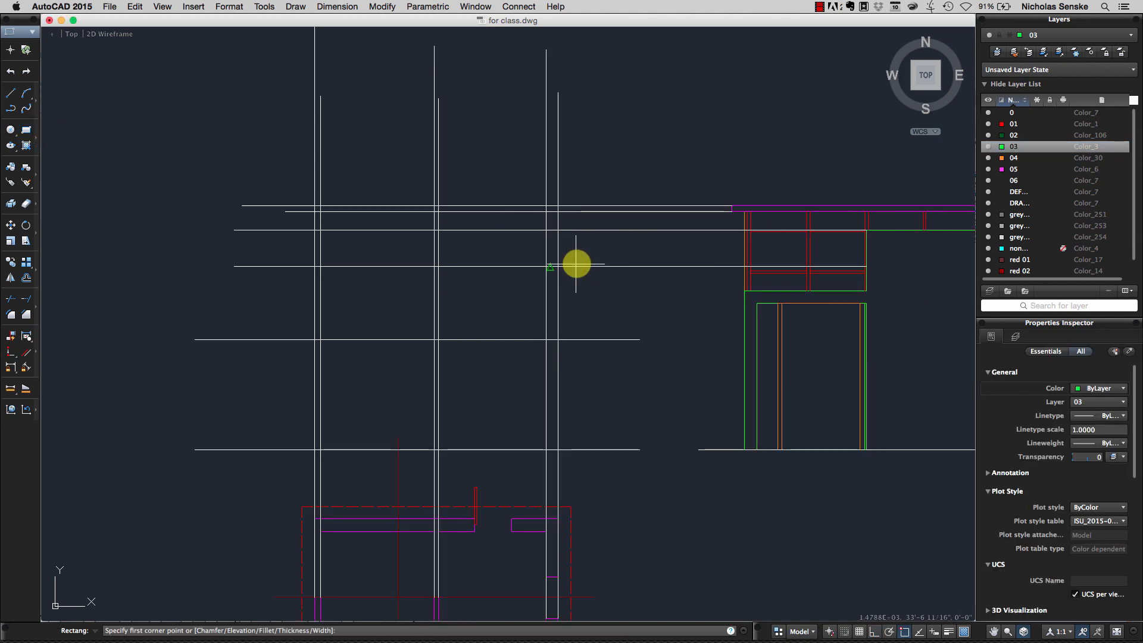
pyautogui.click(558, 230)
pyautogui.click(547, 266)
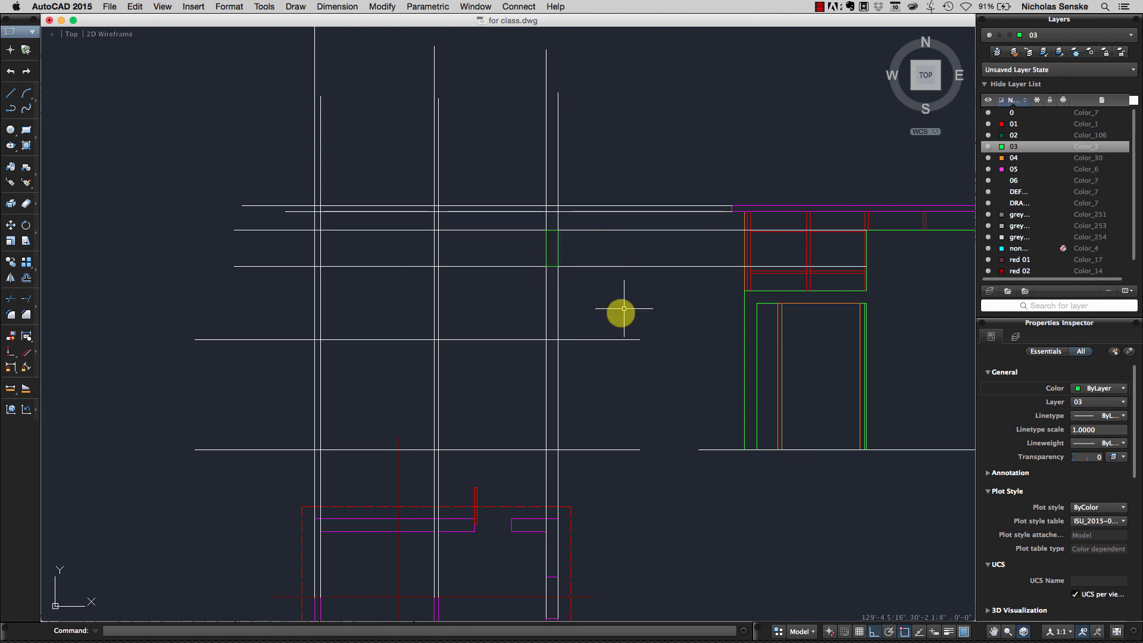
# - Draw a rectangle for the section's right wall from the window opening's lower edge down to the ground line
pyautogui.rightClick(596, 302)
pyautogui.click(619, 309)
pyautogui.click(558, 339)
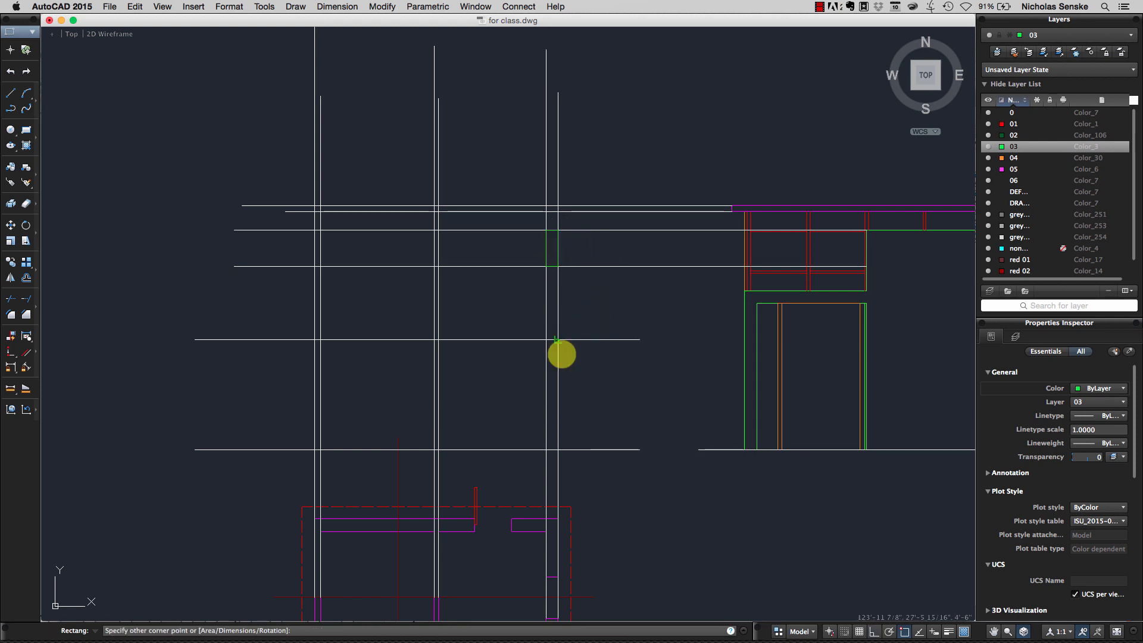
pyautogui.click(546, 450)
pyautogui.rightClick(594, 309)
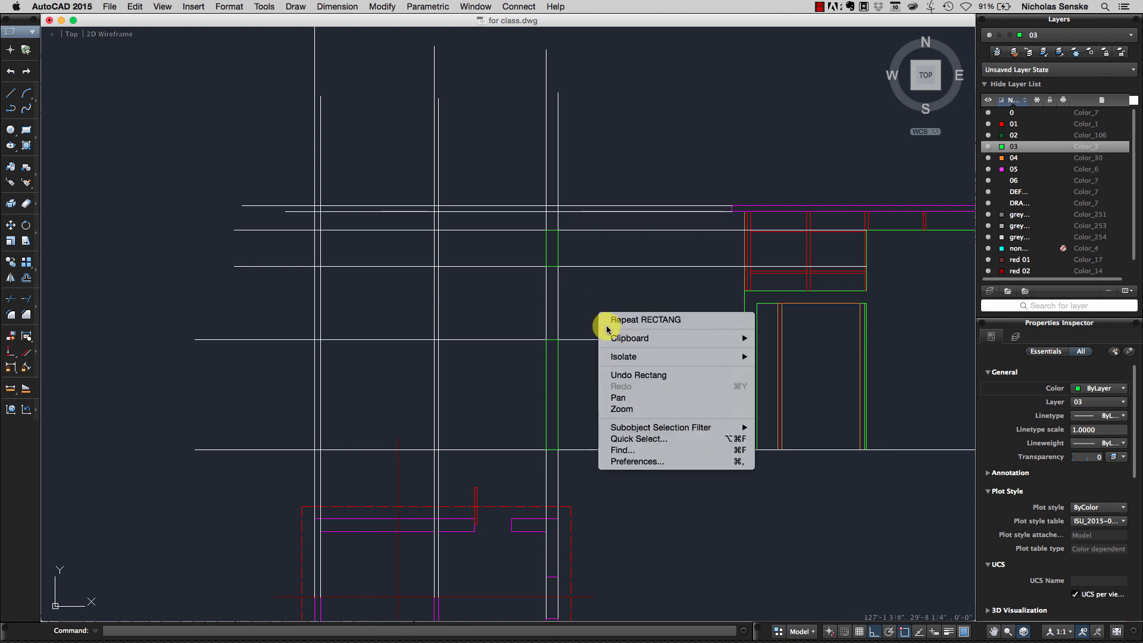
pyautogui.click(604, 318)
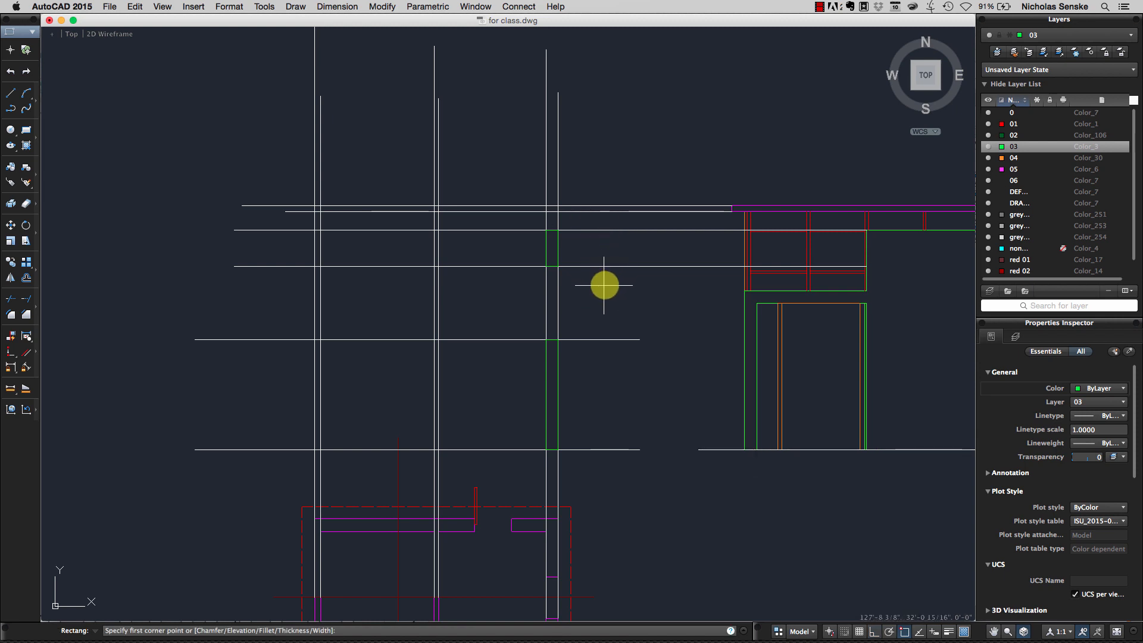
pyautogui.moveTo(601, 297); pyautogui.dragTo(612, 297, button='middle')
pyautogui.press('Escape')
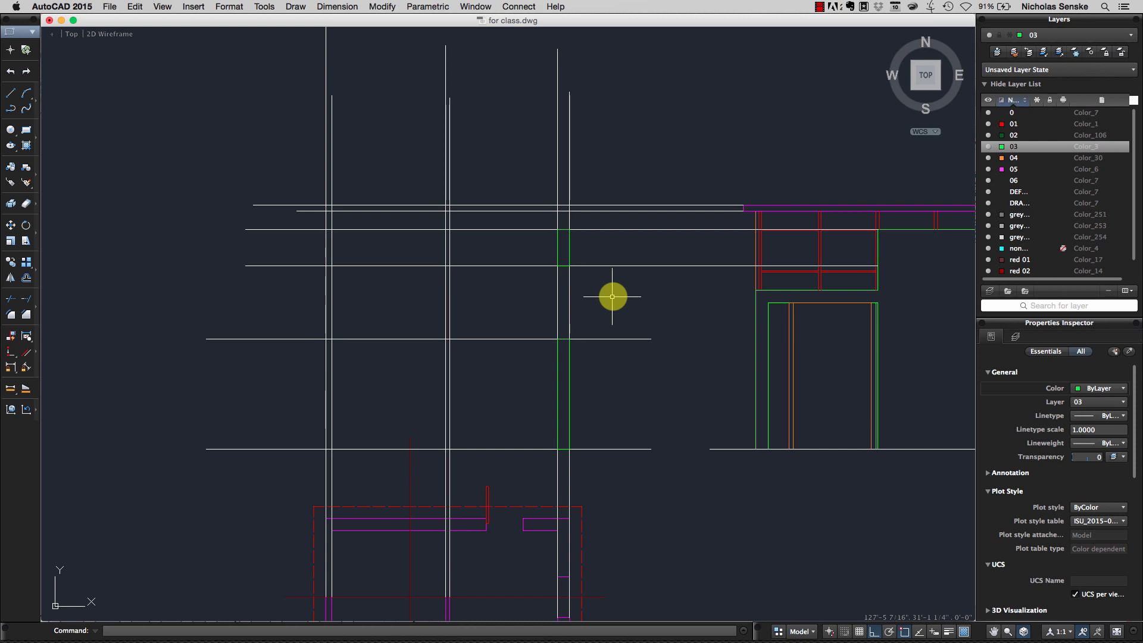
# - Offset the outer face lines of the left and right walls outward by 1'-0" to mark the roof overhang ends
pyautogui.moveTo(637, 289); pyautogui.dragTo(607, 296, button='middle')
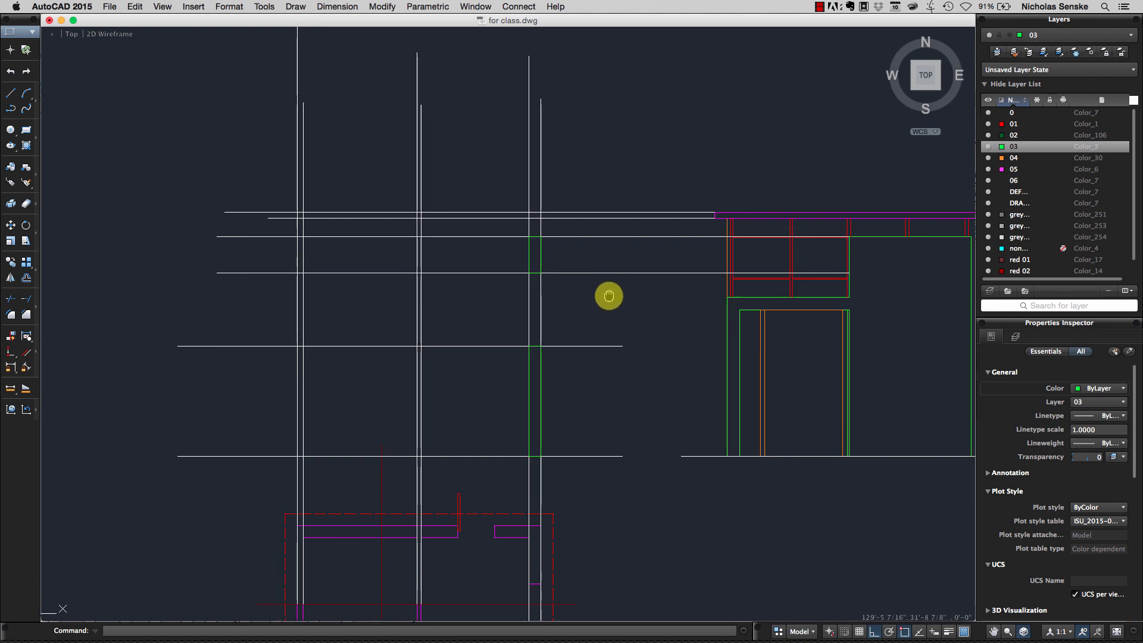
pyautogui.moveTo(555, 175); pyautogui.dragTo(626, 168, button='middle')
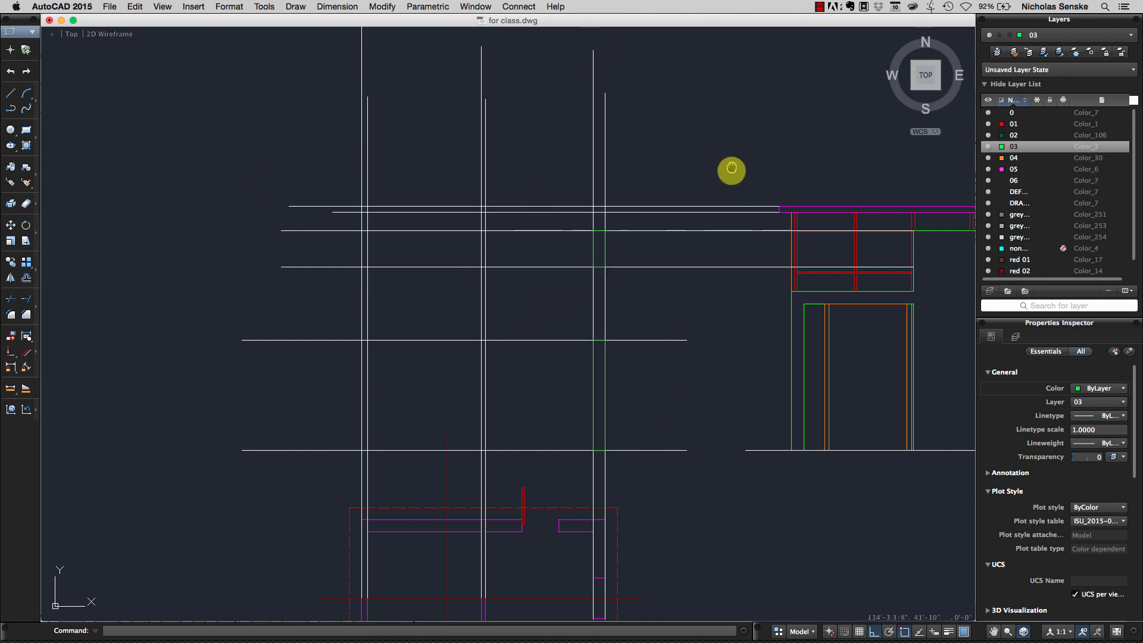
pyautogui.moveTo(733, 171); pyautogui.dragTo(733, 186, button='middle')
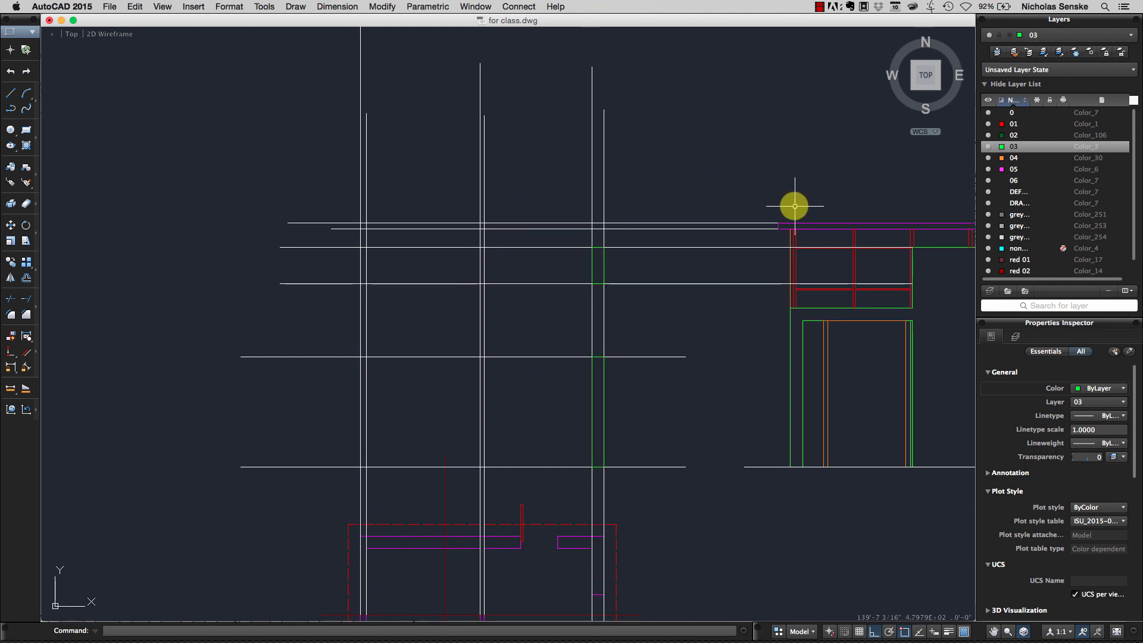
pyautogui.moveTo(795, 206); pyautogui.dragTo(661, 181, button='middle')
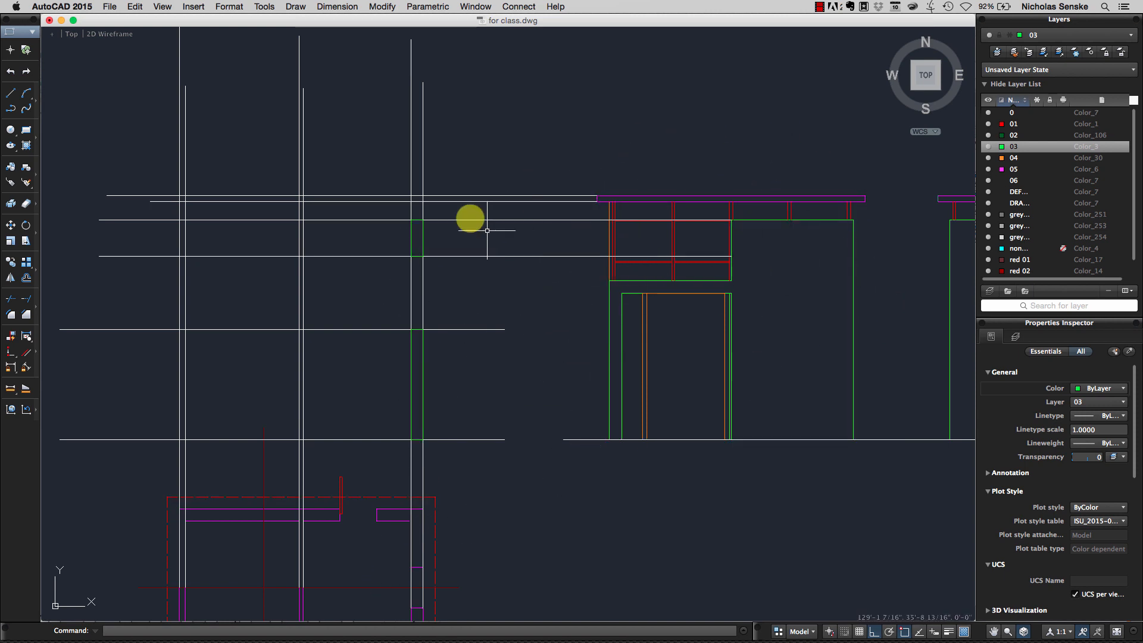
pyautogui.hscroll(-5, 487, 231)
pyautogui.write('of')
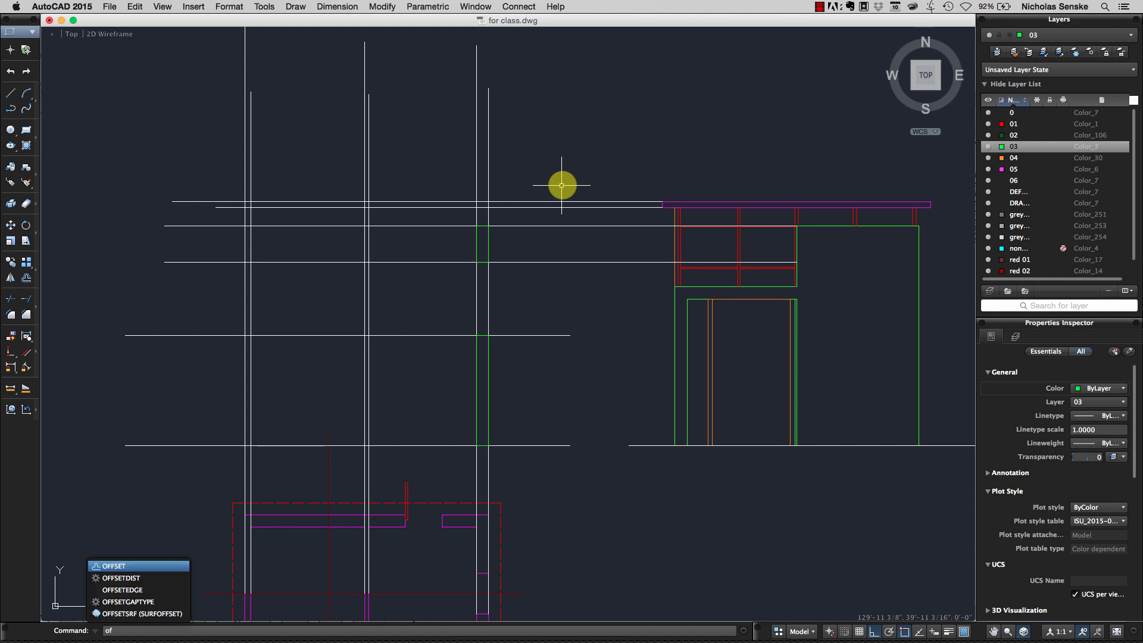
pyautogui.press('Return')
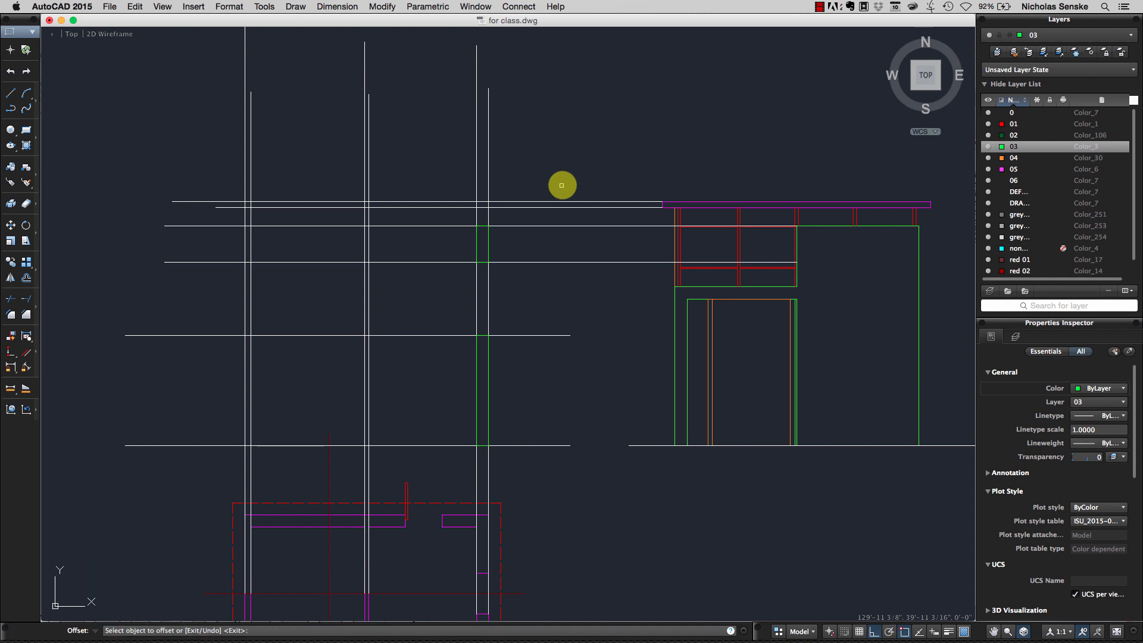
pyautogui.click(487, 179)
pyautogui.click(528, 178)
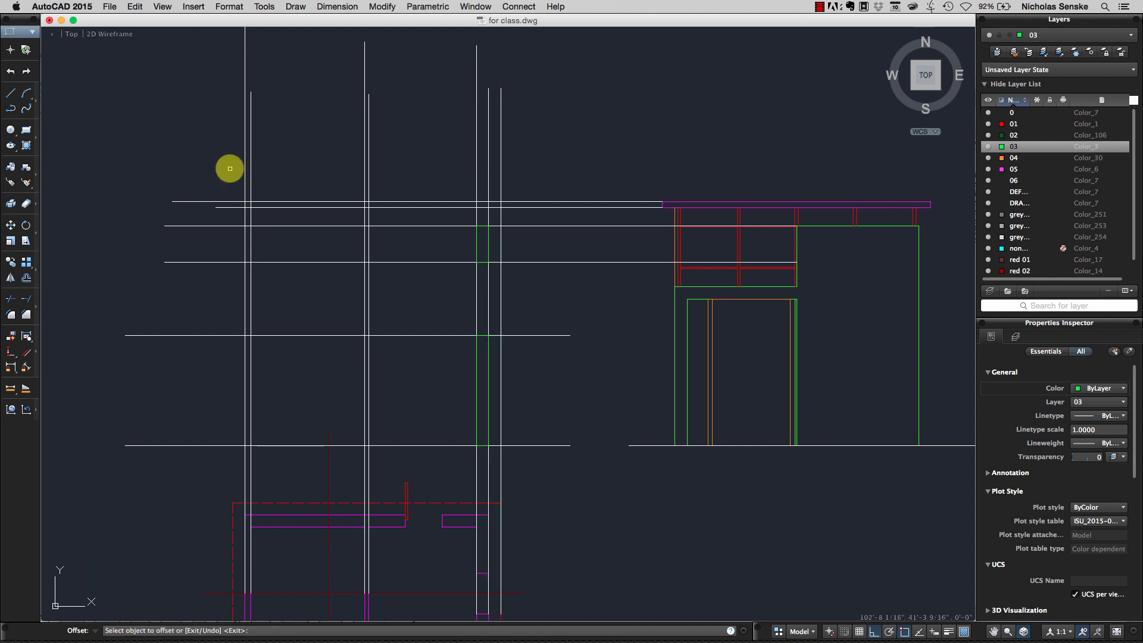
pyautogui.click(243, 166)
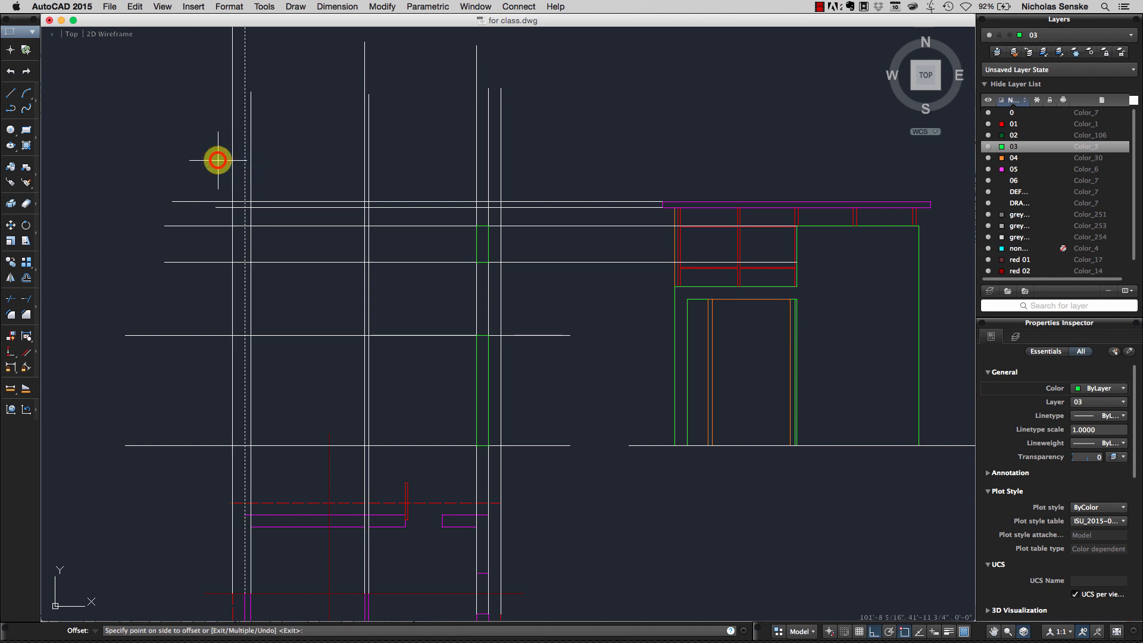
pyautogui.click(217, 159)
pyautogui.press('Return')
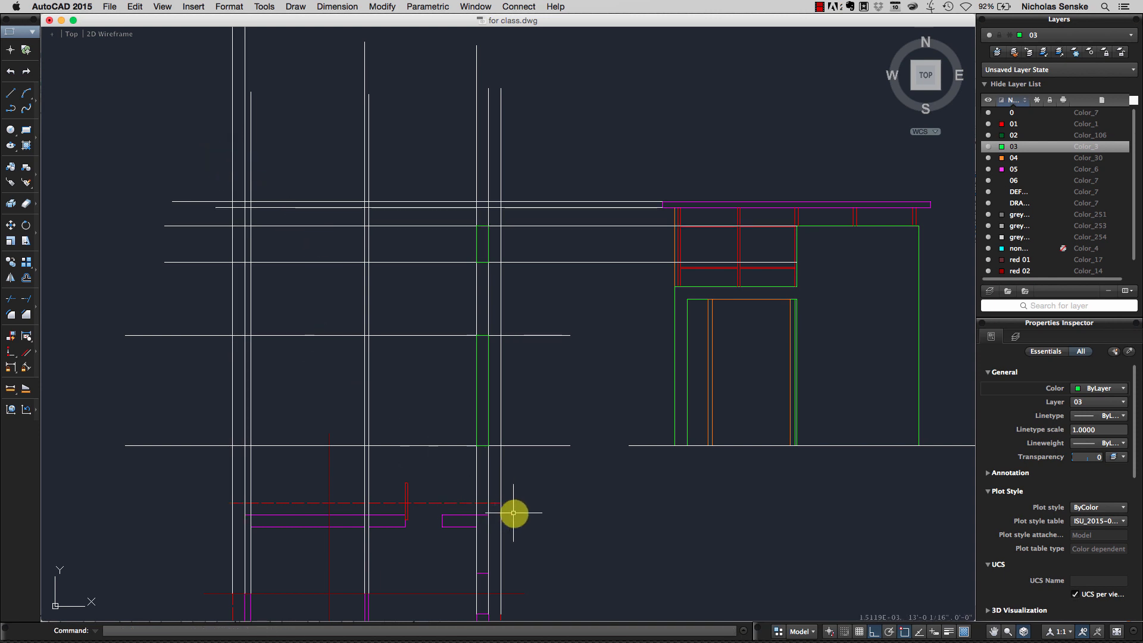
# - Draw a rectangle for the roof slab between the two overhang lines and the projected roof top and bottom lines
pyautogui.moveTo(537, 498); pyautogui.dragTo(562, 474, button='middle')
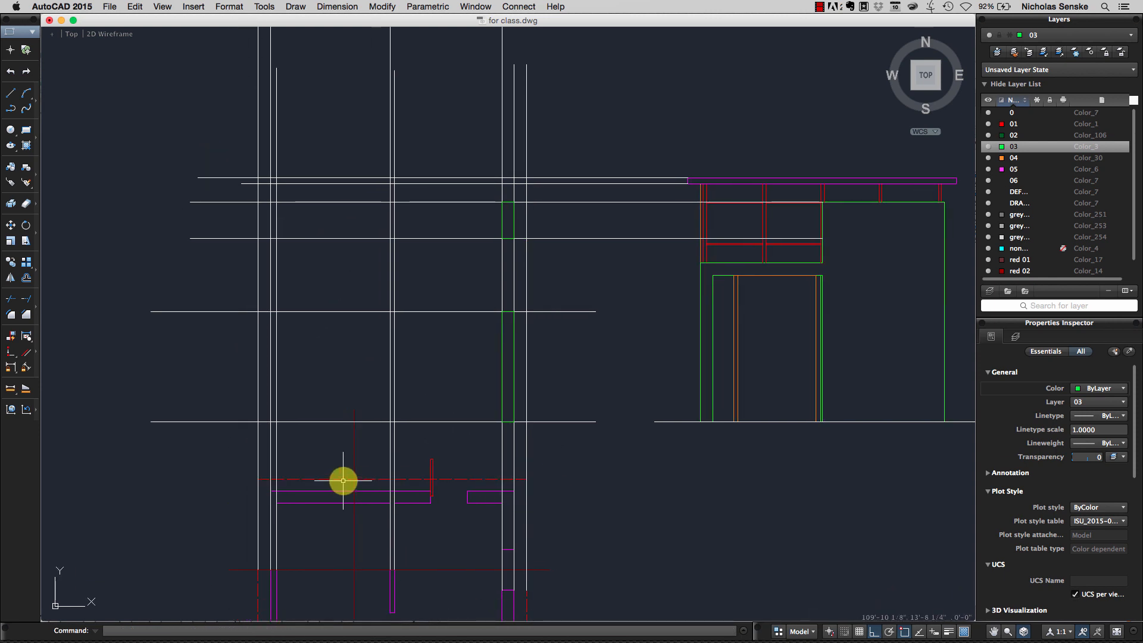
pyautogui.moveTo(536, 464); pyautogui.dragTo(540, 480, button='middle')
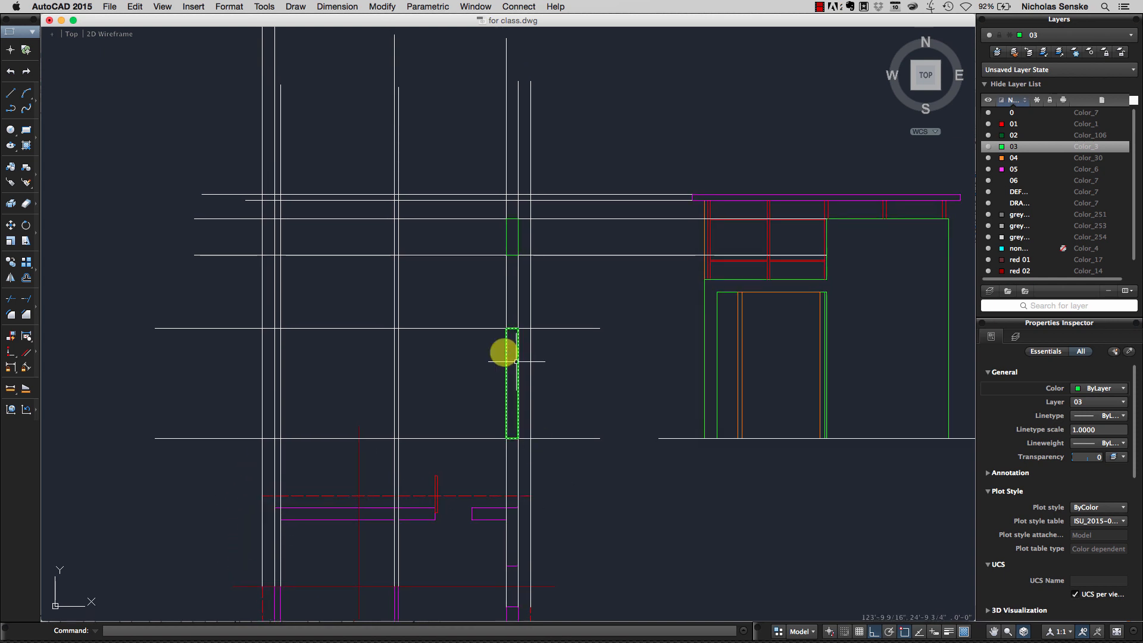
pyautogui.click(27, 129)
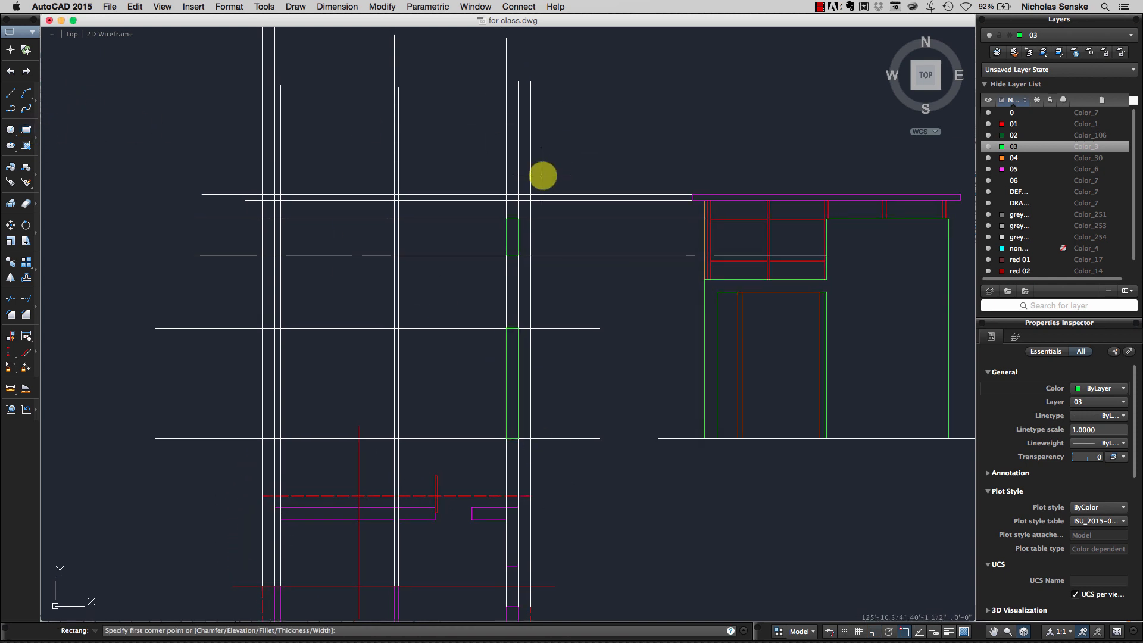
pyautogui.click(520, 207)
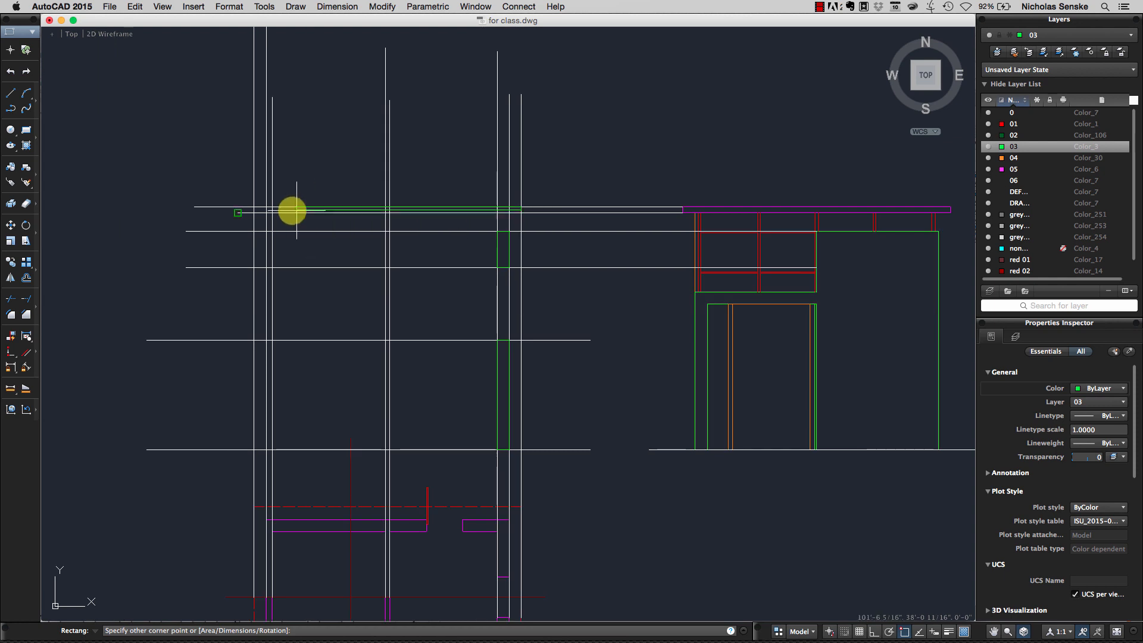
pyautogui.click(254, 212)
# - Draw a rectangle for the section's left wall from the wall-top line down to the ground line
pyautogui.moveTo(450, 267); pyautogui.dragTo(527, 227, button='middle')
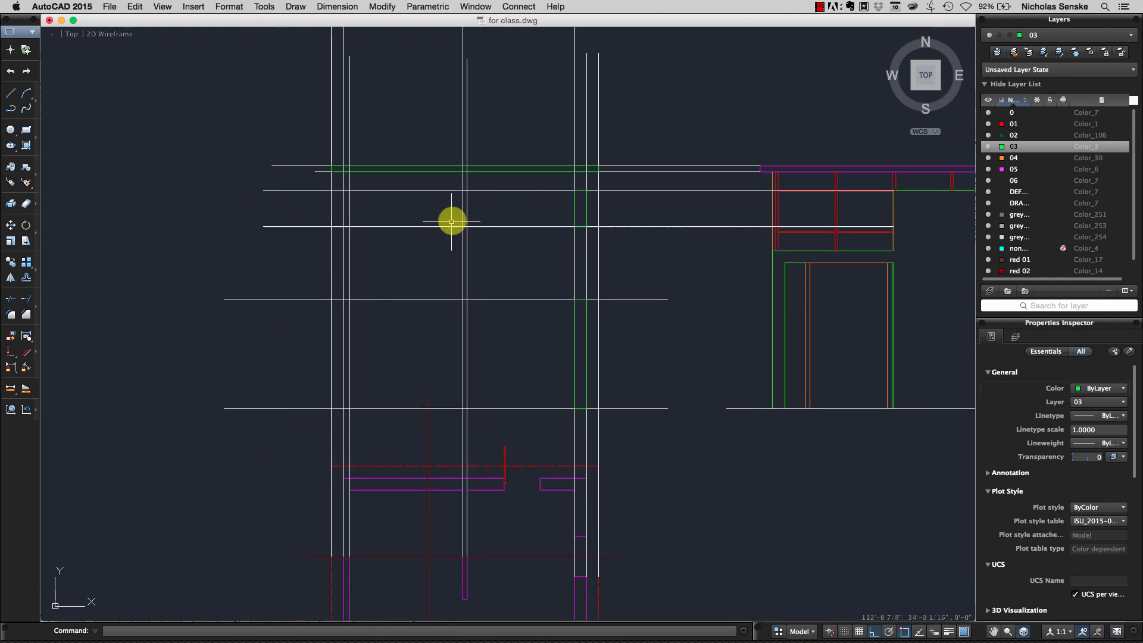
pyautogui.rightClick(402, 206)
pyautogui.click(416, 212)
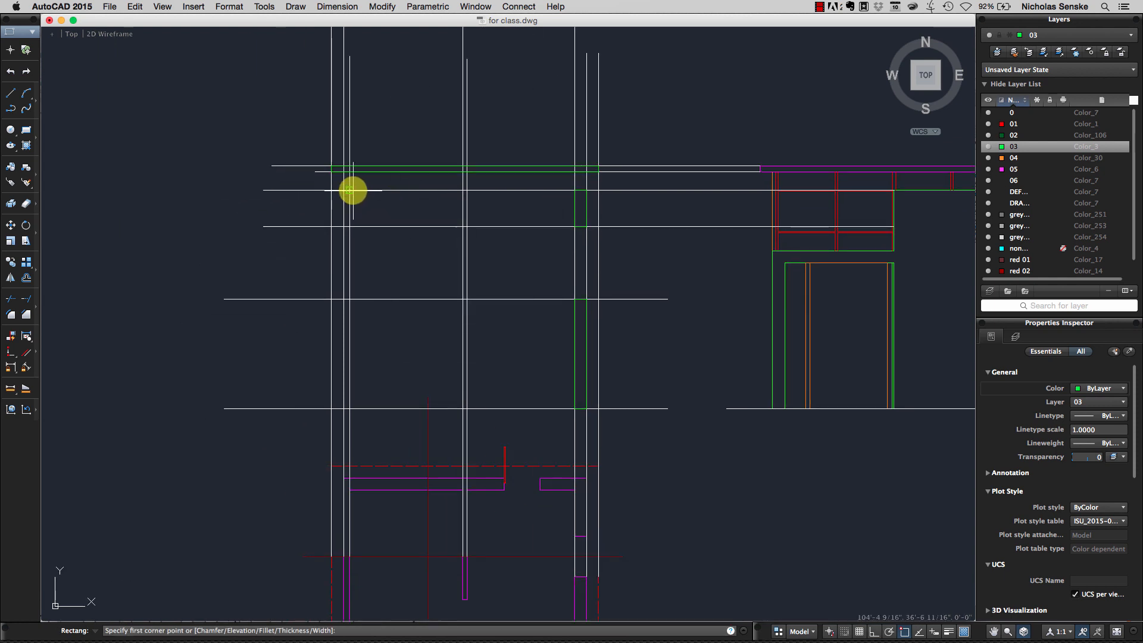
pyautogui.click(351, 190)
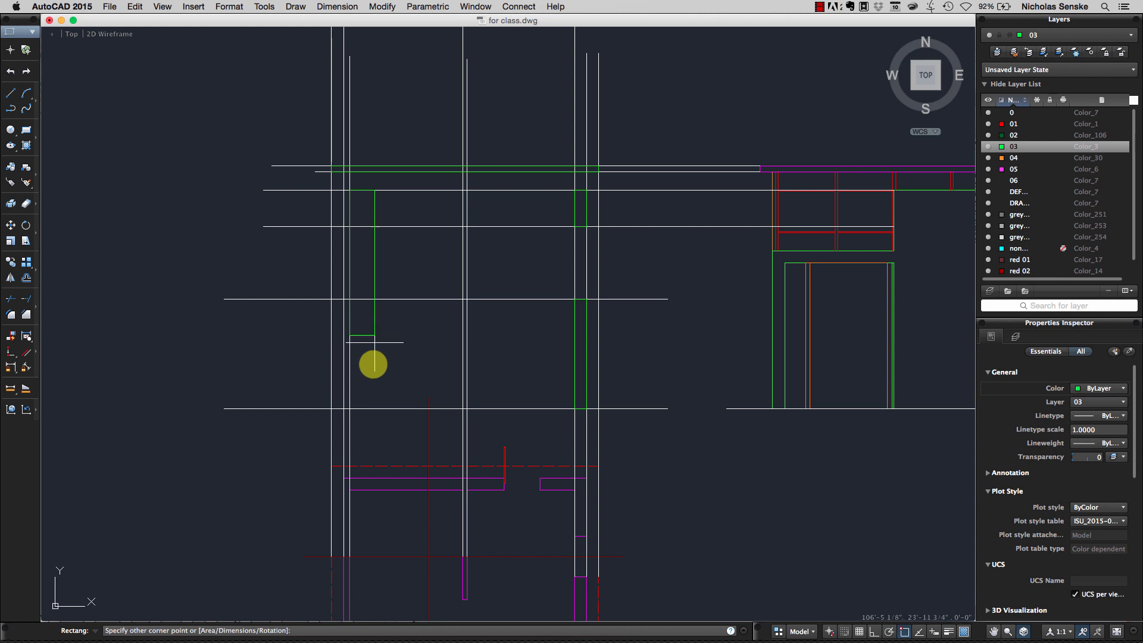
pyautogui.click(344, 408)
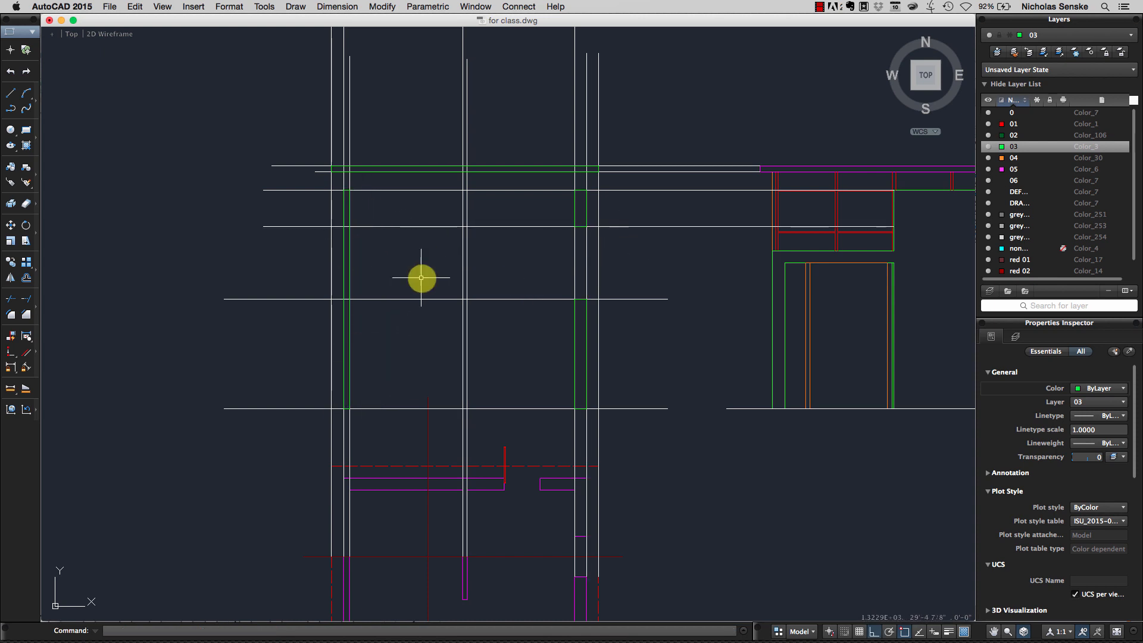
# - Erase the construction line at the window opening's lower edge and the vertical projection lines of the right wall and right roof edge
pyautogui.moveTo(643, 276); pyautogui.dragTo(620, 276, button='middle')
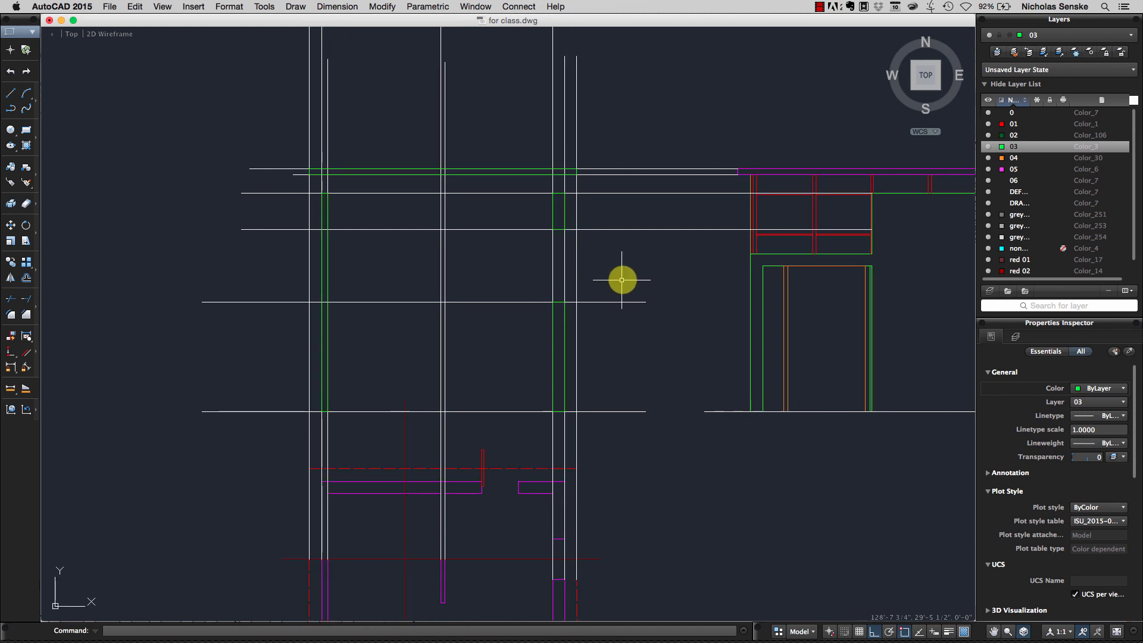
pyautogui.click(632, 329)
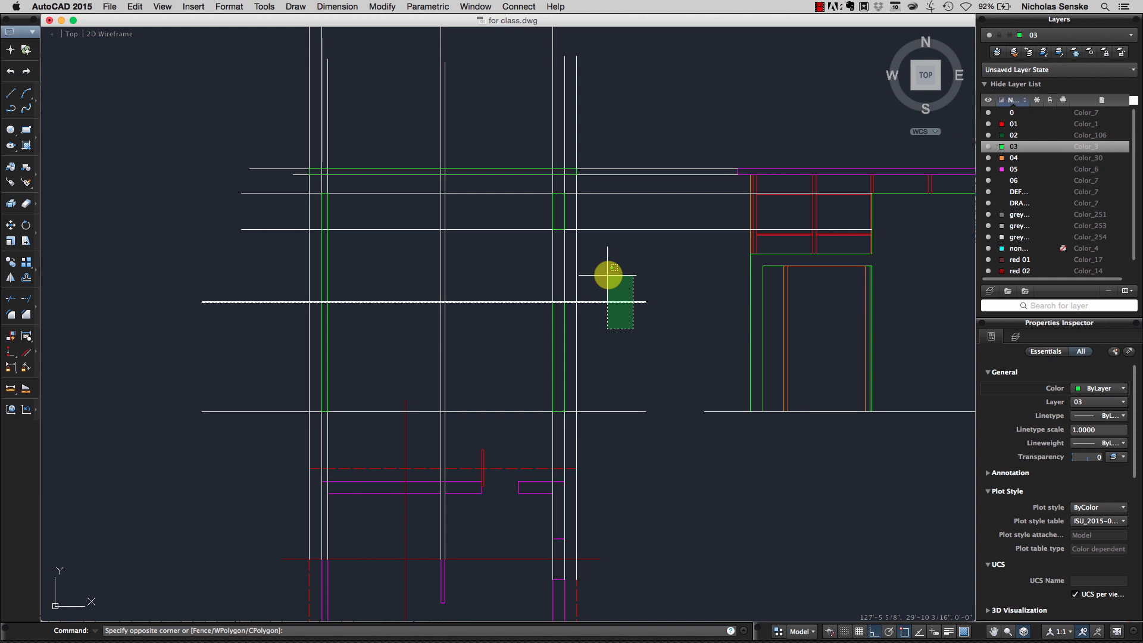
pyautogui.click(608, 275)
pyautogui.press('Delete')
pyautogui.click(608, 141)
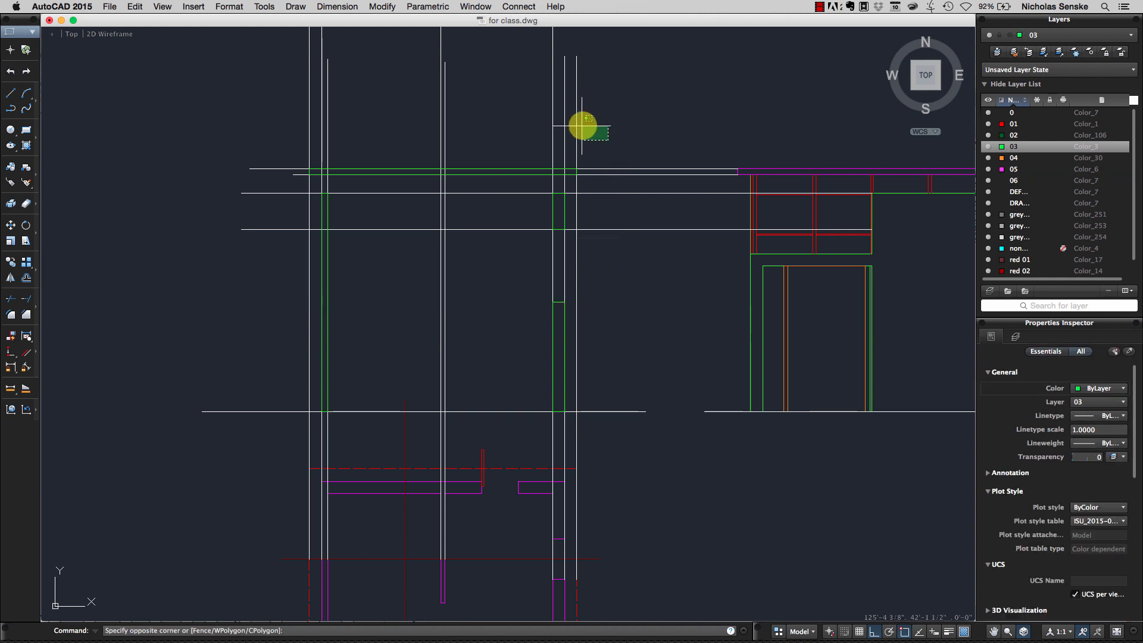
pyautogui.click(574, 124)
pyautogui.press('Delete')
pyautogui.click(608, 122)
pyautogui.click(536, 110)
pyautogui.press('Delete')
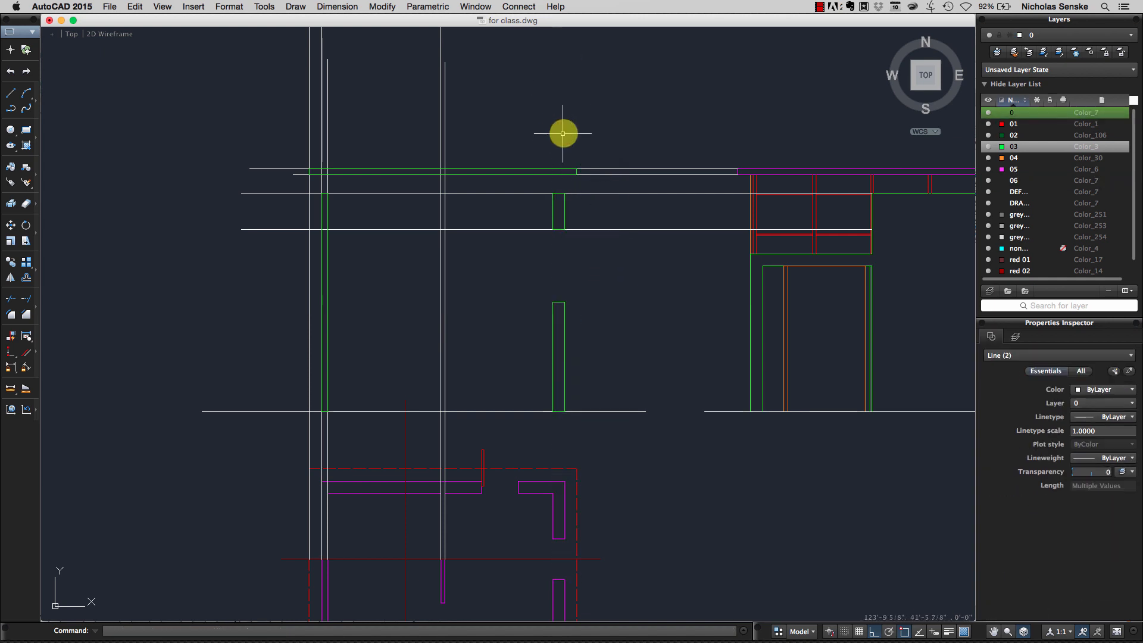
# - Erase the three vertical projection lines at the left wall and roof edge, plus the two horizontal roof-slab projection lines
pyautogui.moveTo(564, 133); pyautogui.dragTo(594, 134, button='middle')
pyautogui.click(421, 129)
pyautogui.click(330, 115)
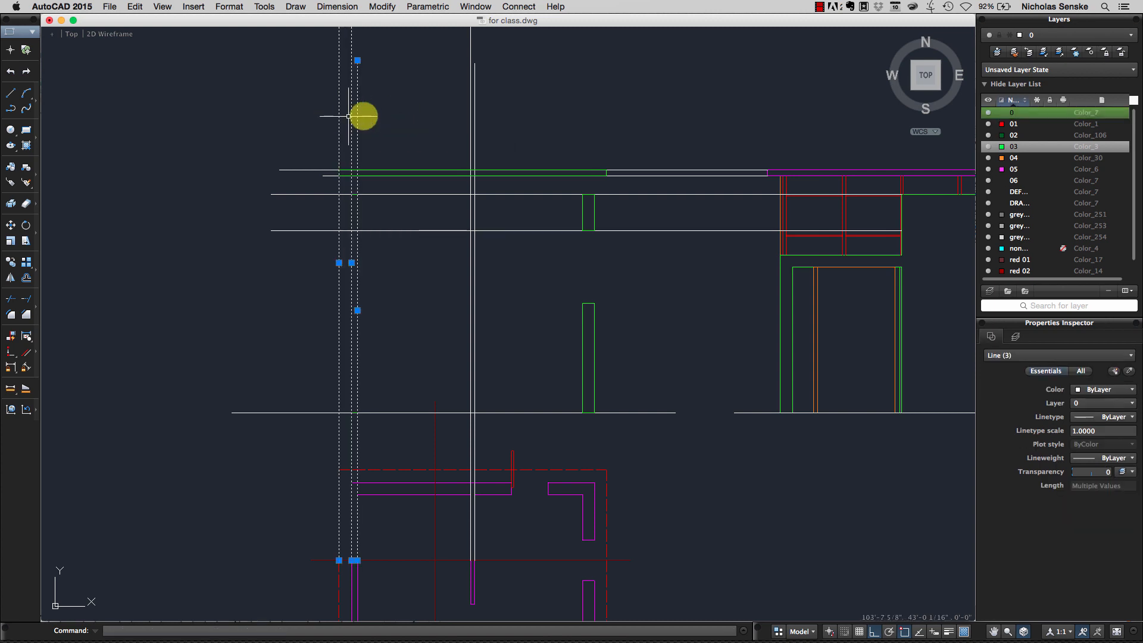
pyautogui.press('Delete')
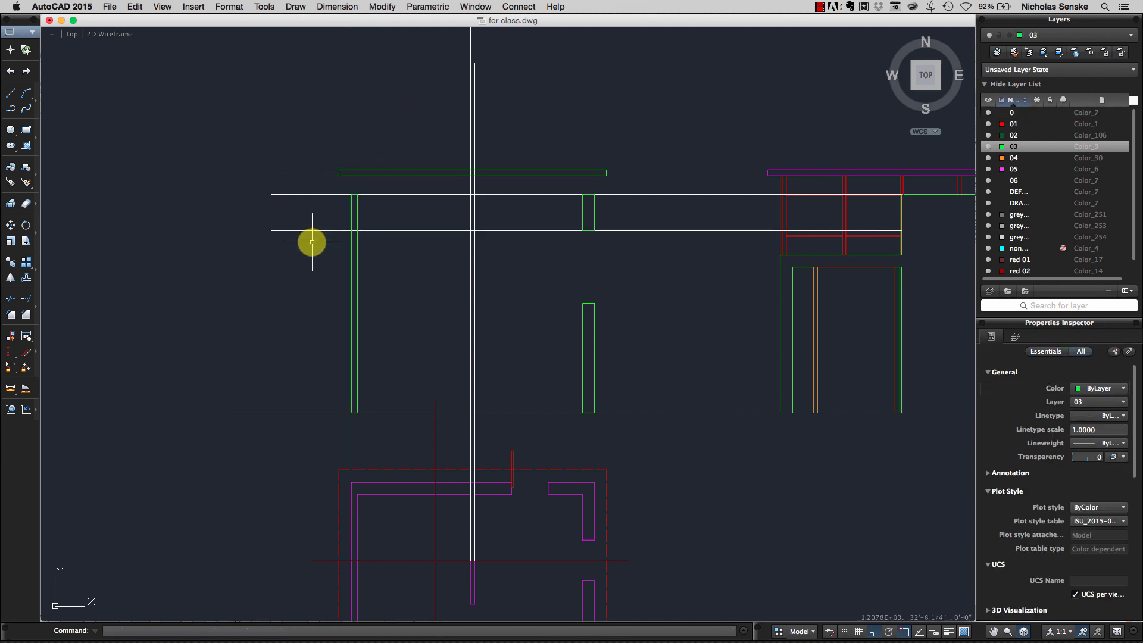
pyautogui.click(331, 183)
pyautogui.click(314, 145)
pyautogui.press('Delete')
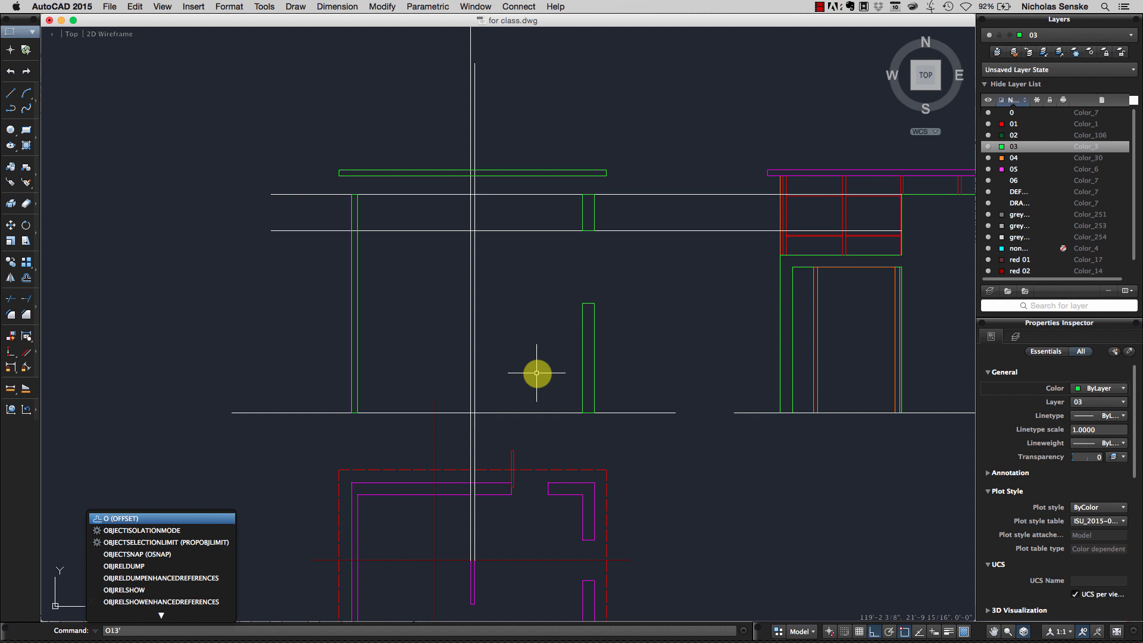
# - Offset the section's ground line upward by 13' to mark the top of the interior partition
pyautogui.press('BackSpace')
pyautogui.press('BackSpace')
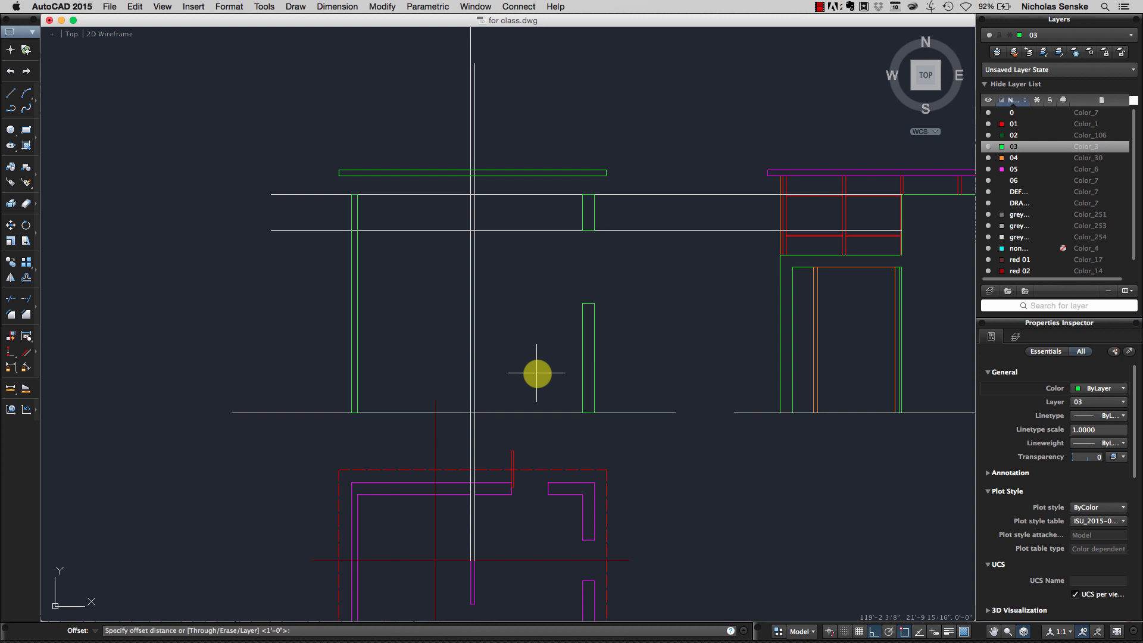
pyautogui.click(531, 412)
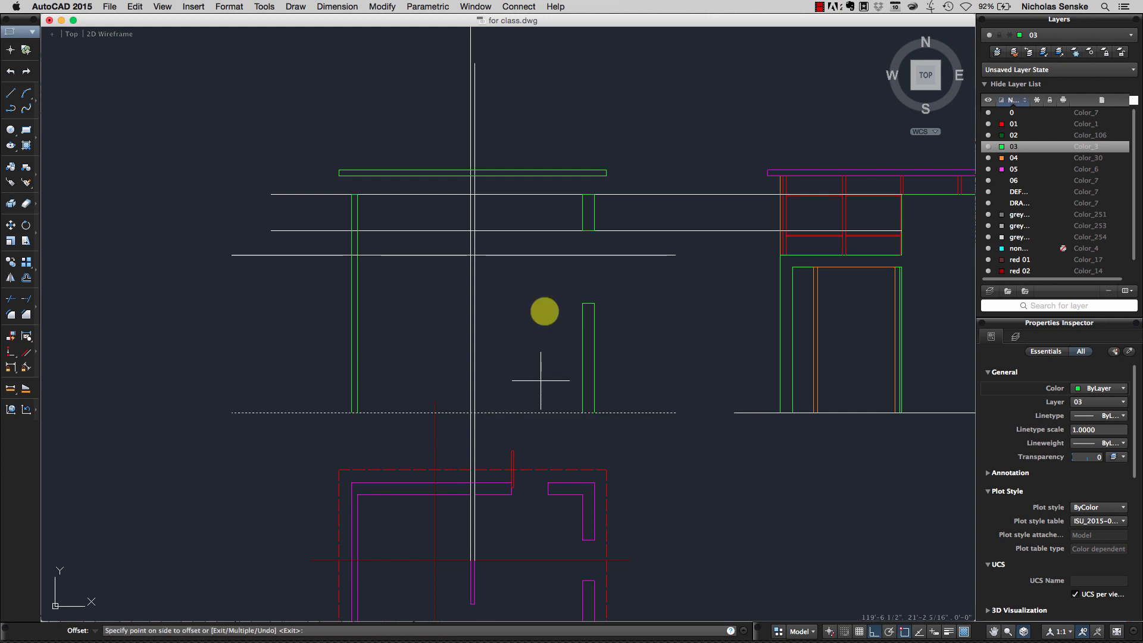
pyautogui.click(544, 287)
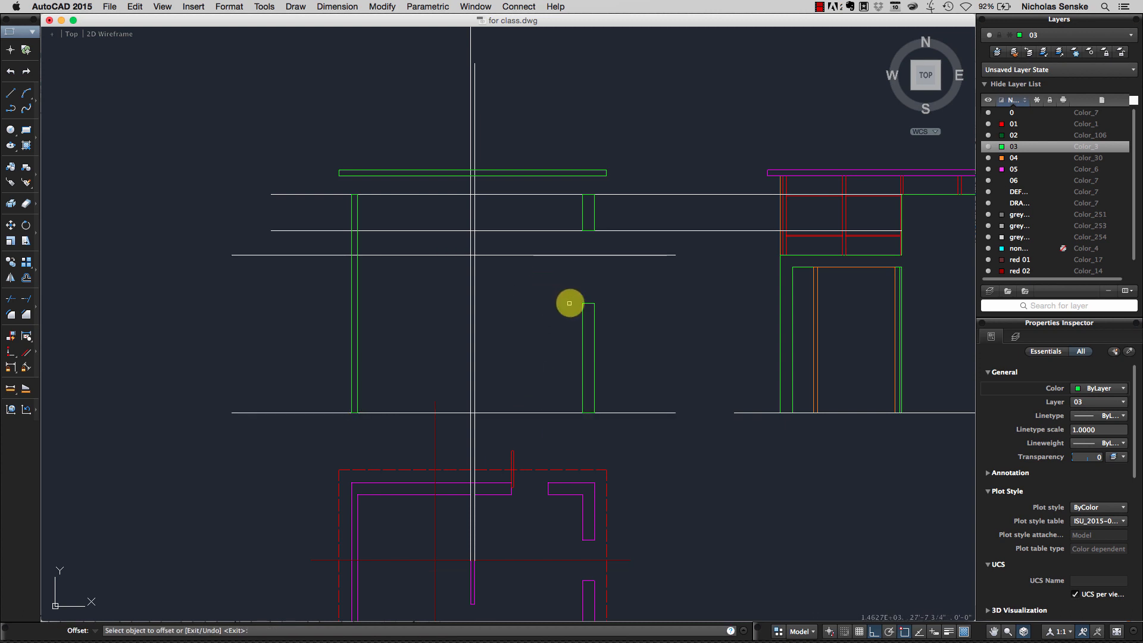
pyautogui.press('Return')
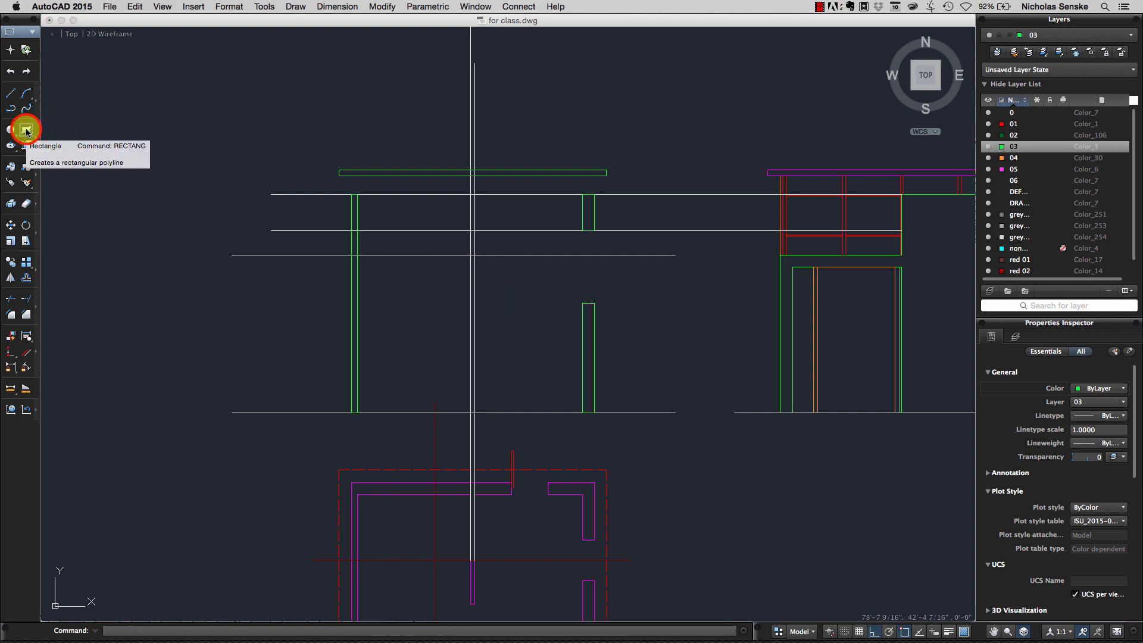
# - Draw a rectangle for the interior partition between its two projection lines, from the 13' offset line down to the ground line
pyautogui.click(25, 128)
pyautogui.click(472, 255)
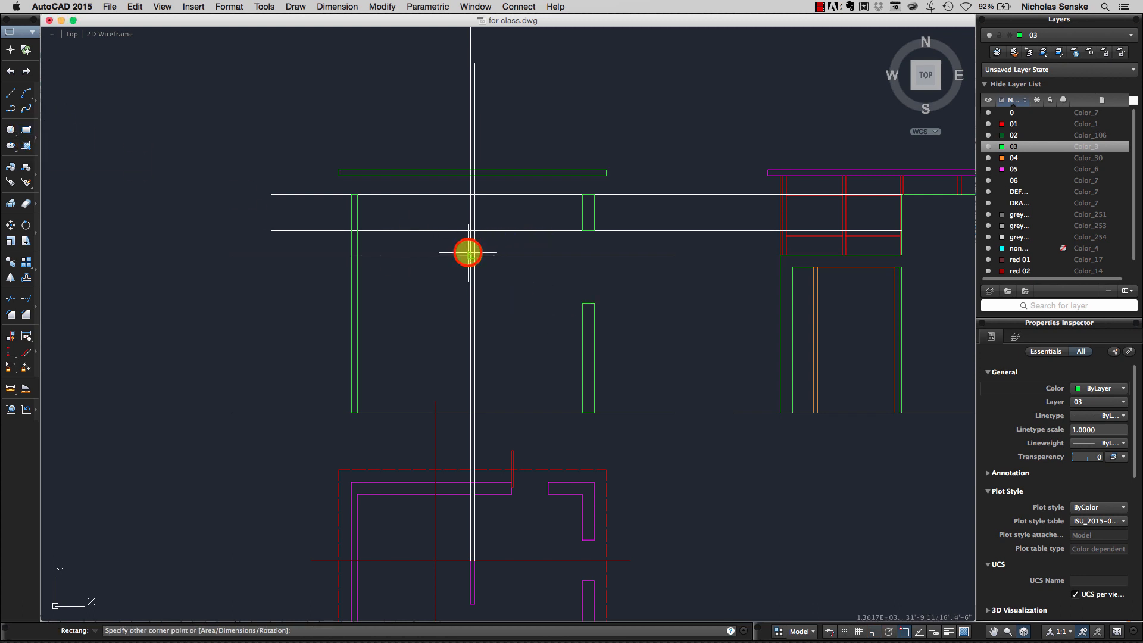
pyautogui.click(474, 412)
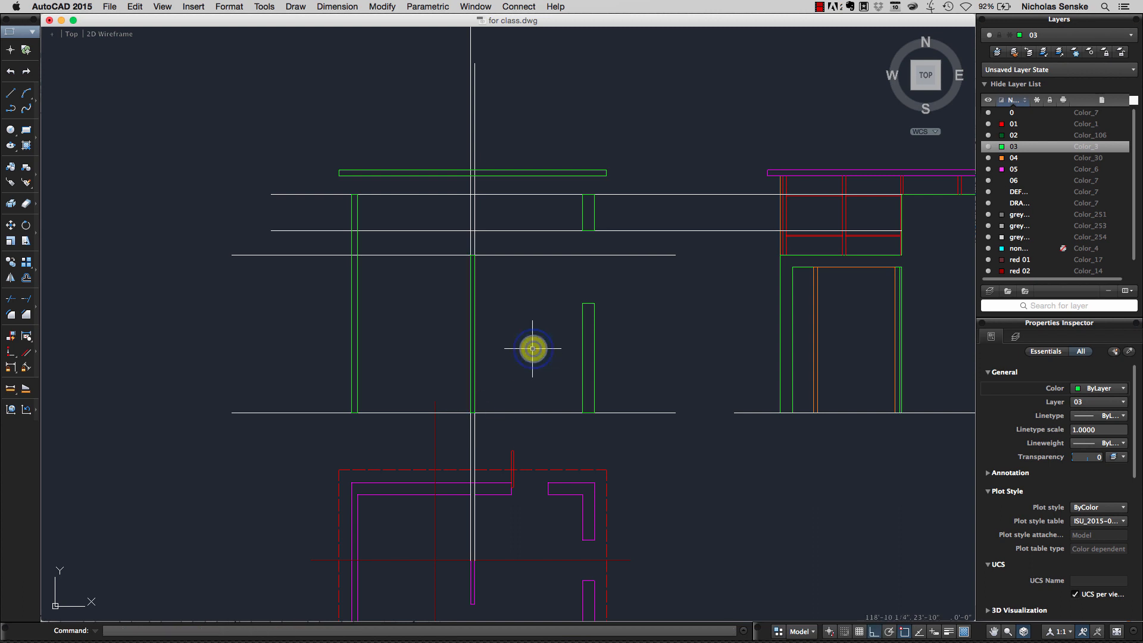
pyautogui.rightClick(534, 349)
pyautogui.click(539, 350)
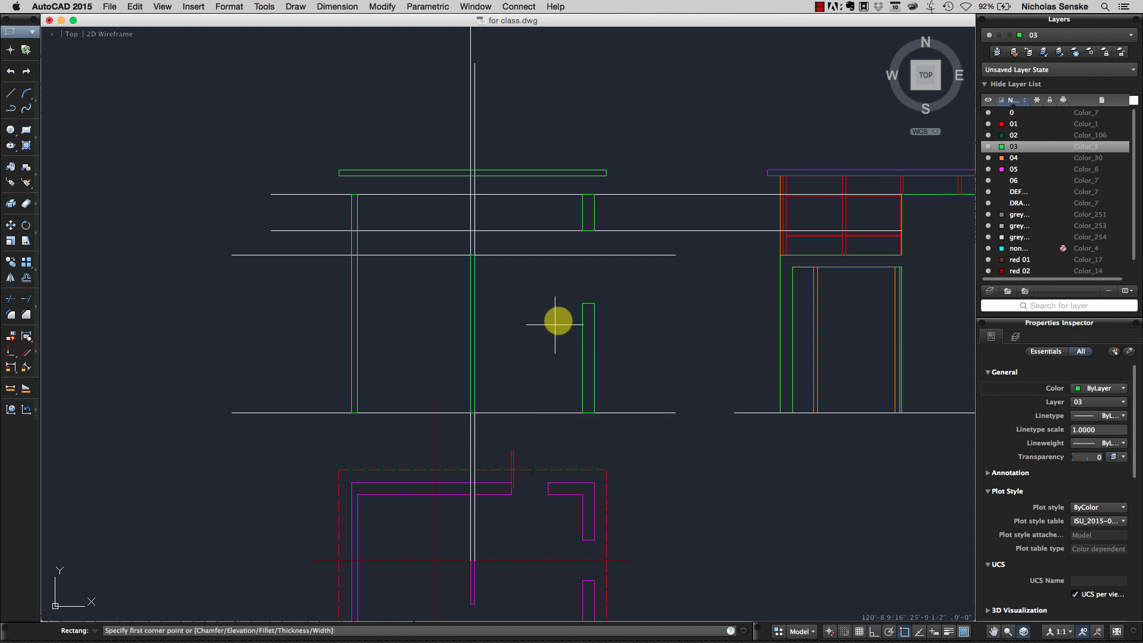
pyautogui.click(541, 284)
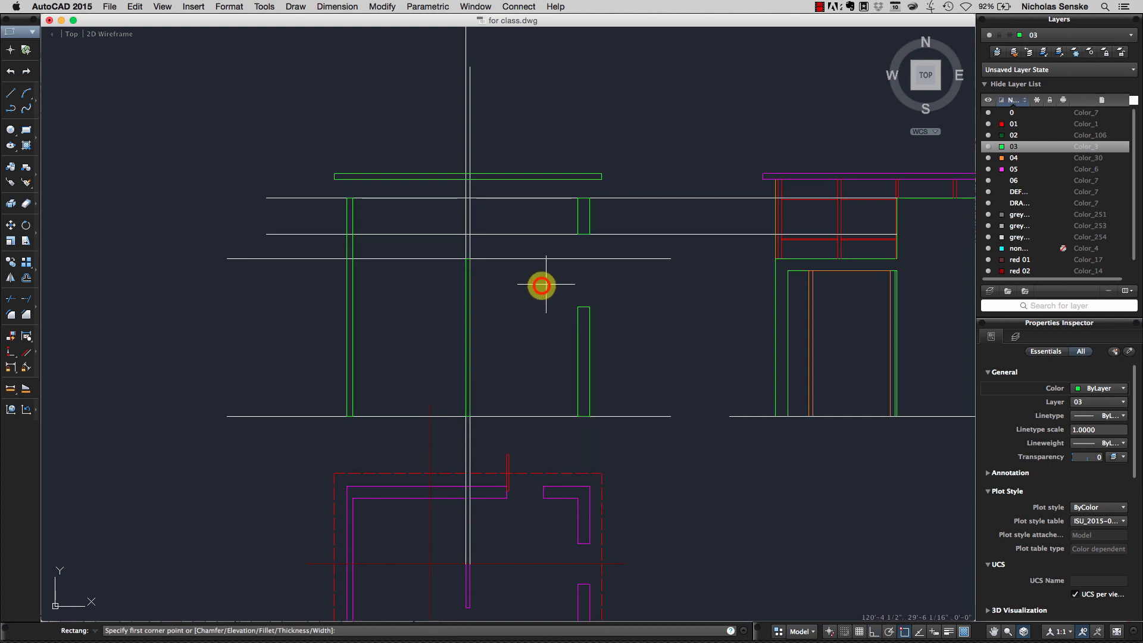
pyautogui.press('Escape')
# - Erase the horizontal construction lines at the partition's top and the window opening's upper edge
pyautogui.click(524, 259)
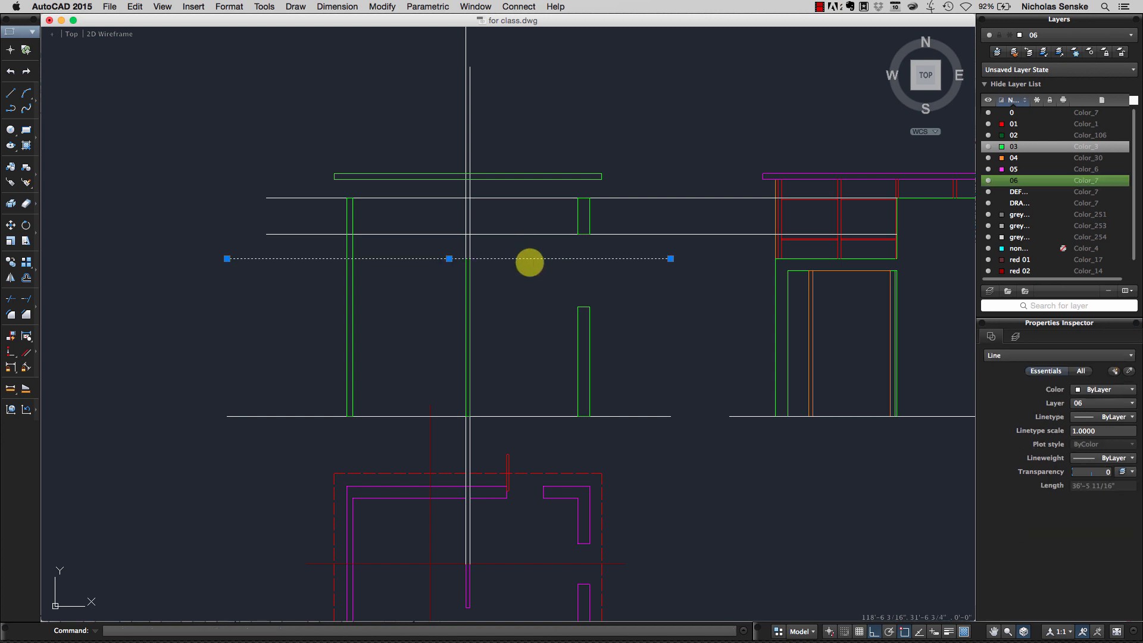
pyautogui.press('Delete')
pyautogui.click(524, 234)
pyautogui.press('Delete')
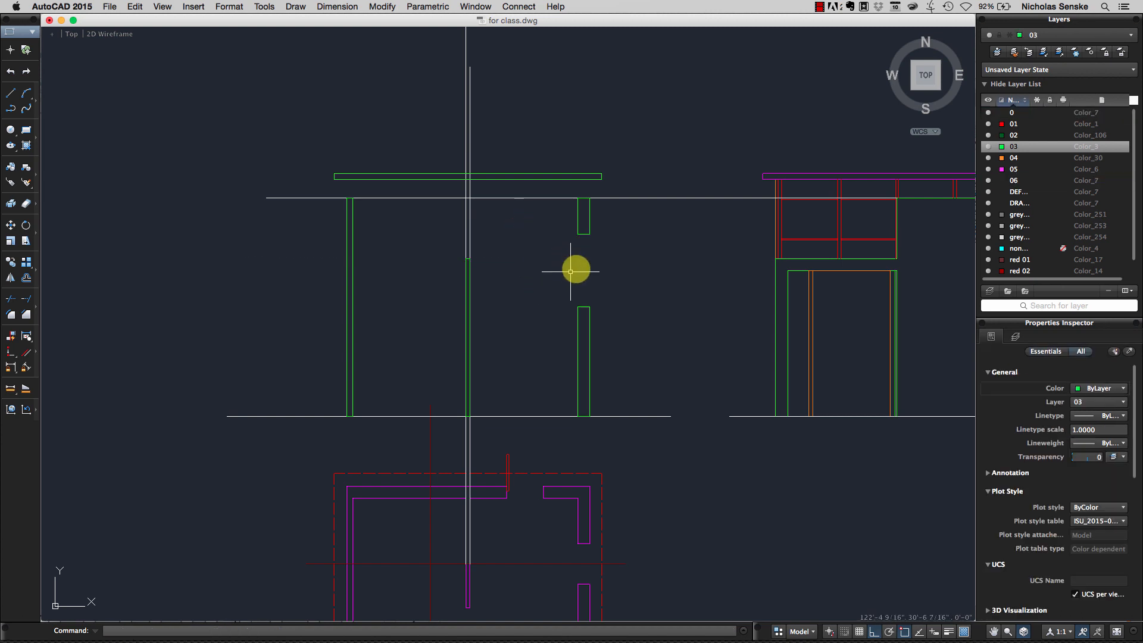
# - Trim the wall-top projection line beyond both outer walls, using the left wall and upper right wall rectangles as cutting edges
pyautogui.moveTo(630, 260); pyautogui.dragTo(648, 261, button='middle')
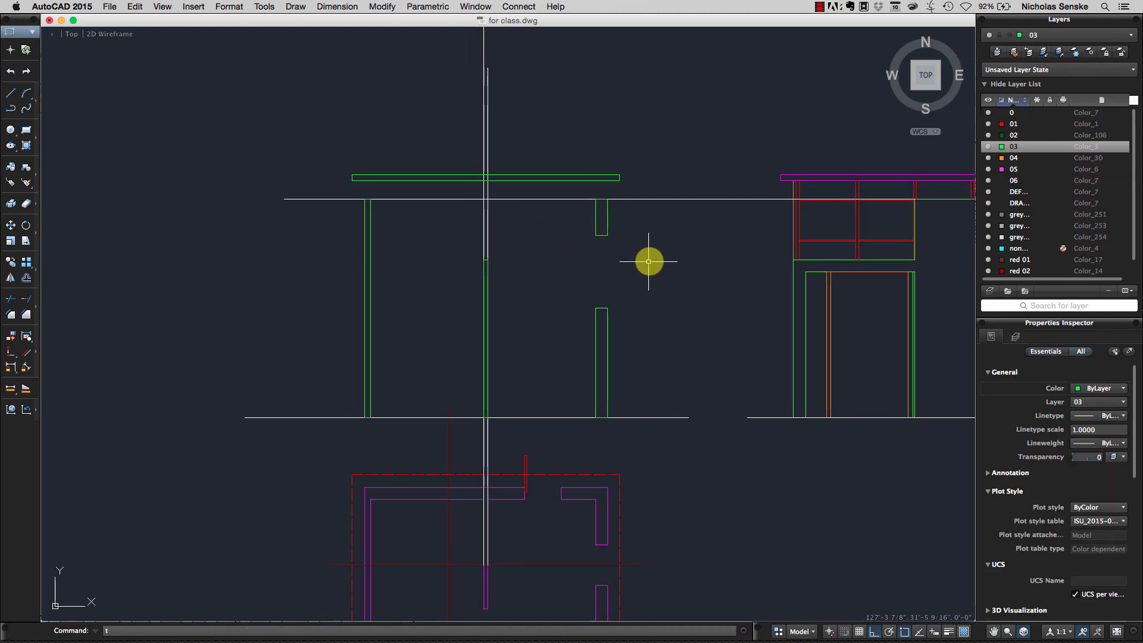
pyautogui.click(631, 228)
pyautogui.click(607, 194)
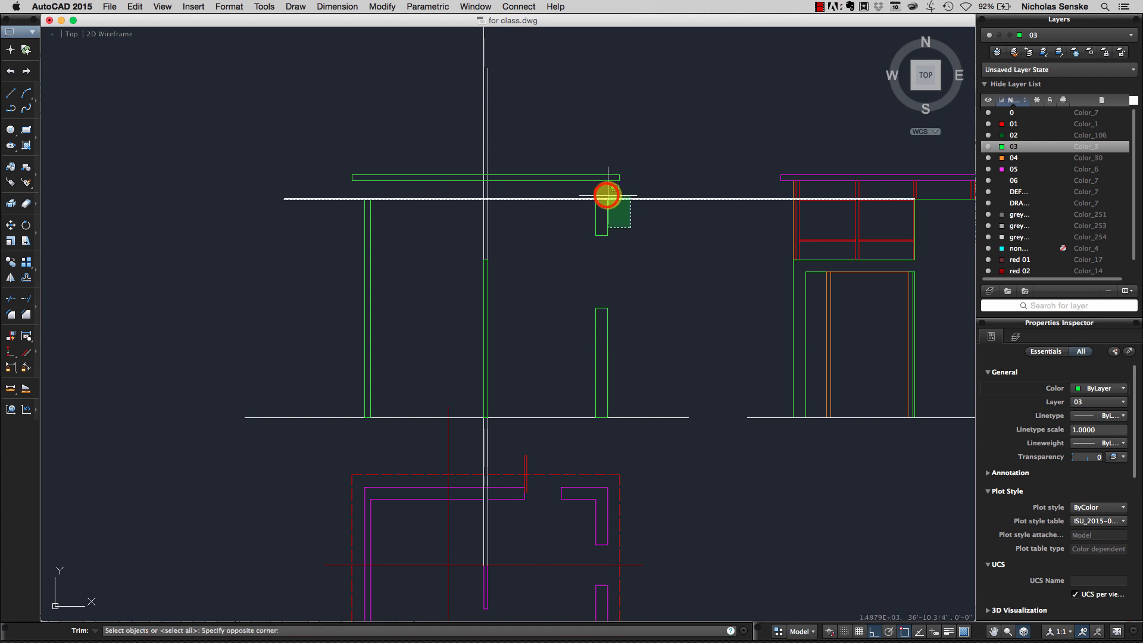
pyautogui.click(394, 224)
pyautogui.click(358, 195)
pyautogui.press('Return')
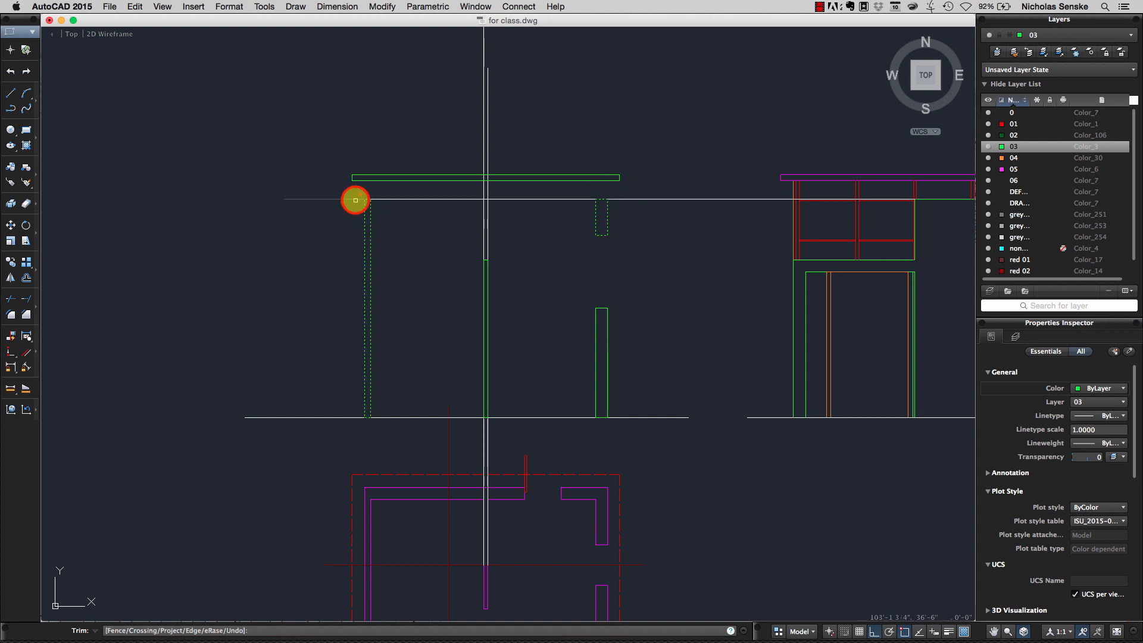
pyautogui.click(615, 202)
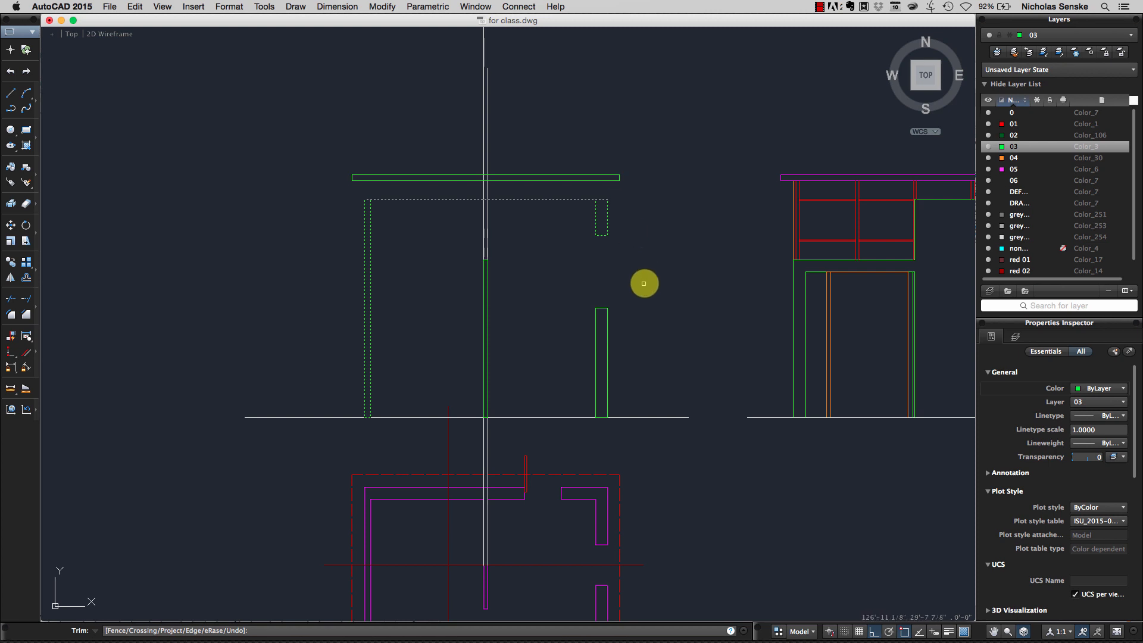
pyautogui.press('Return')
# - Erase the two vertical projection lines running through the interior partition
pyautogui.click(540, 149)
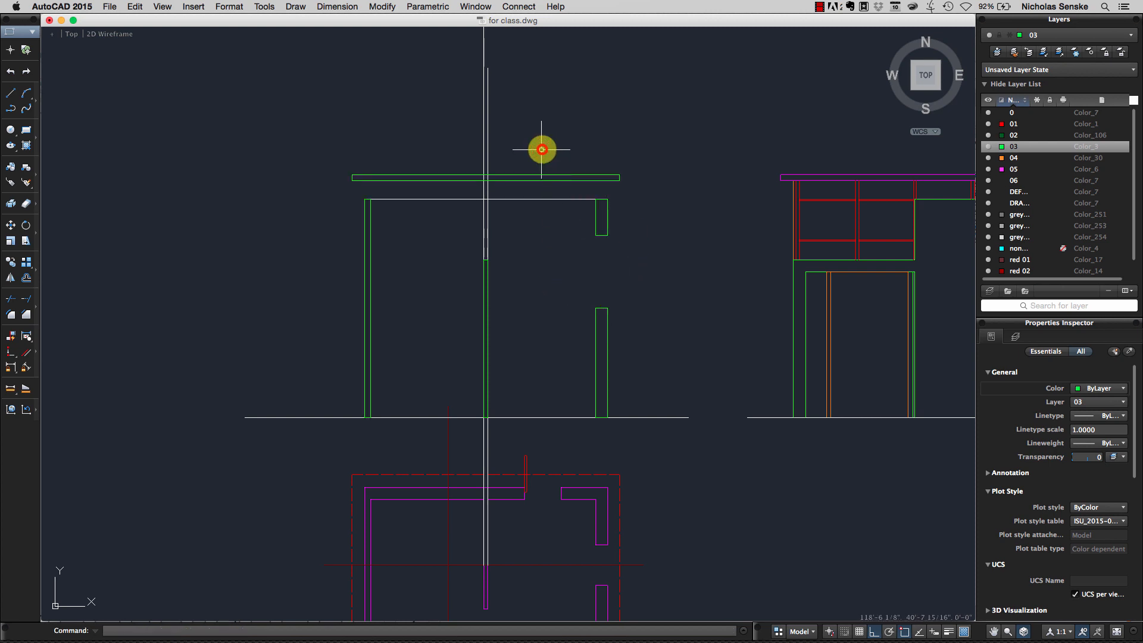
pyautogui.click(462, 111)
pyautogui.press('Delete')
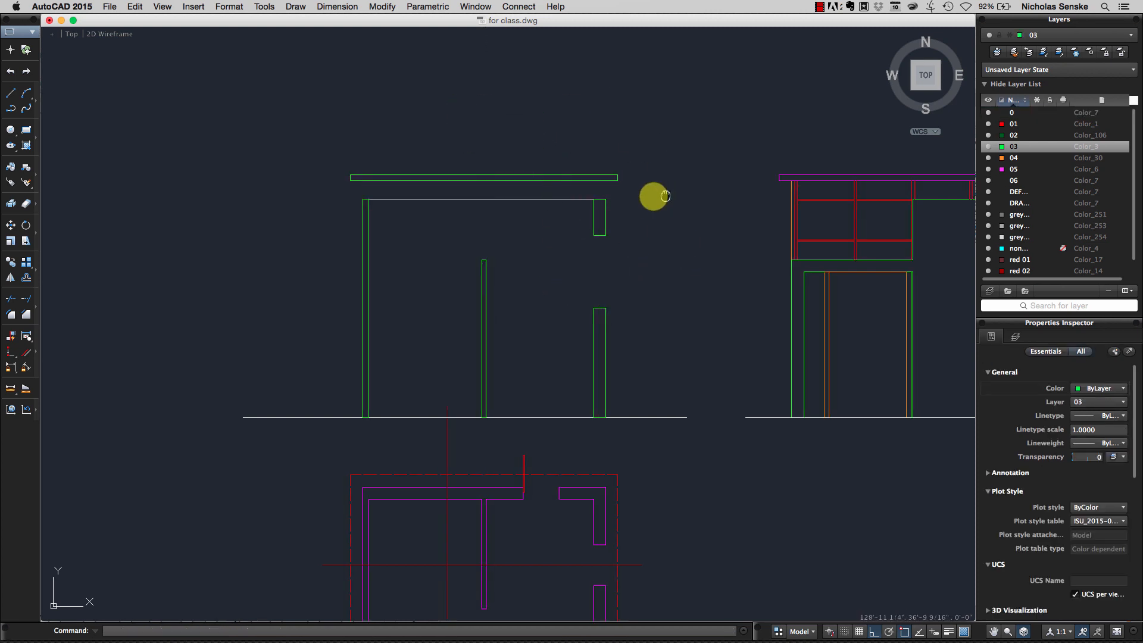
pyautogui.hscroll(2, 646, 197)
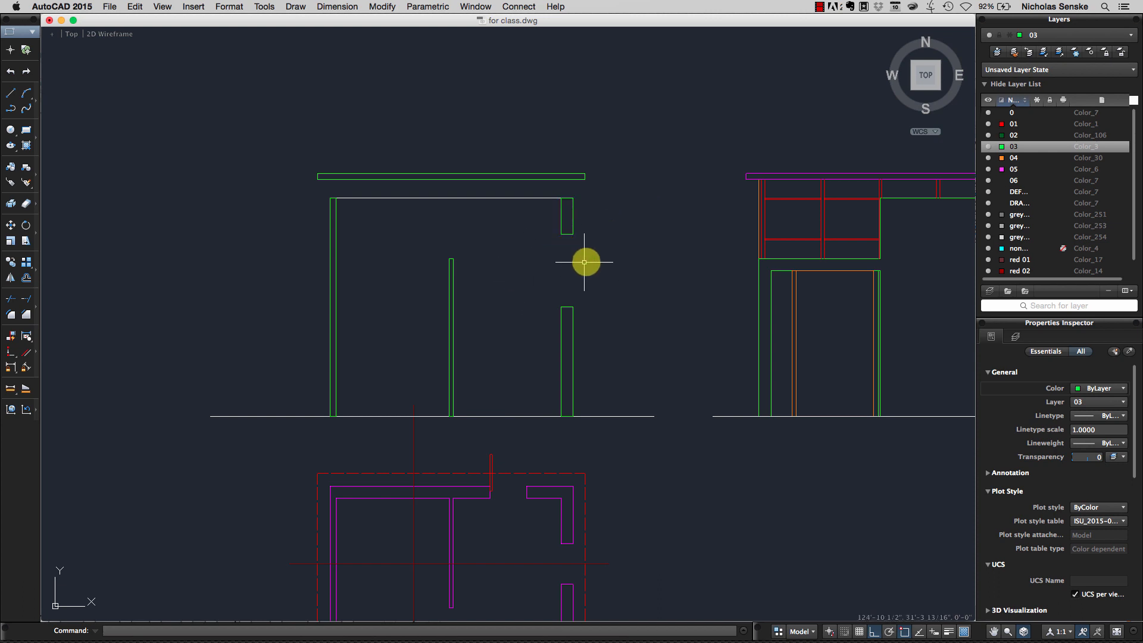
pyautogui.hscroll(2, 587, 257)
pyautogui.click(11, 93)
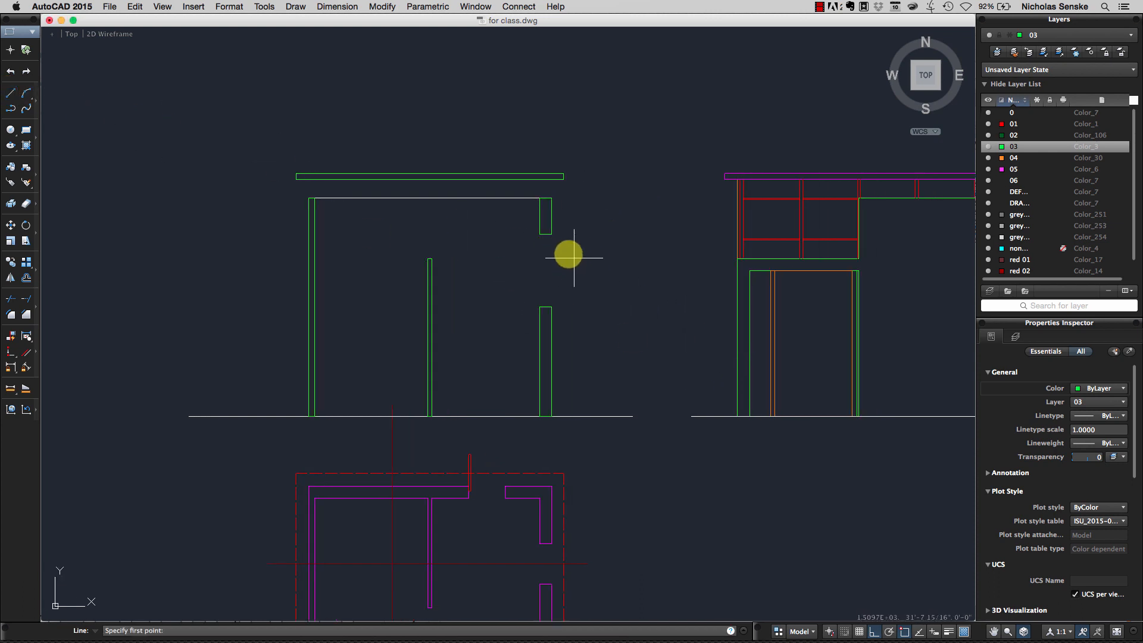
pyautogui.click(540, 234)
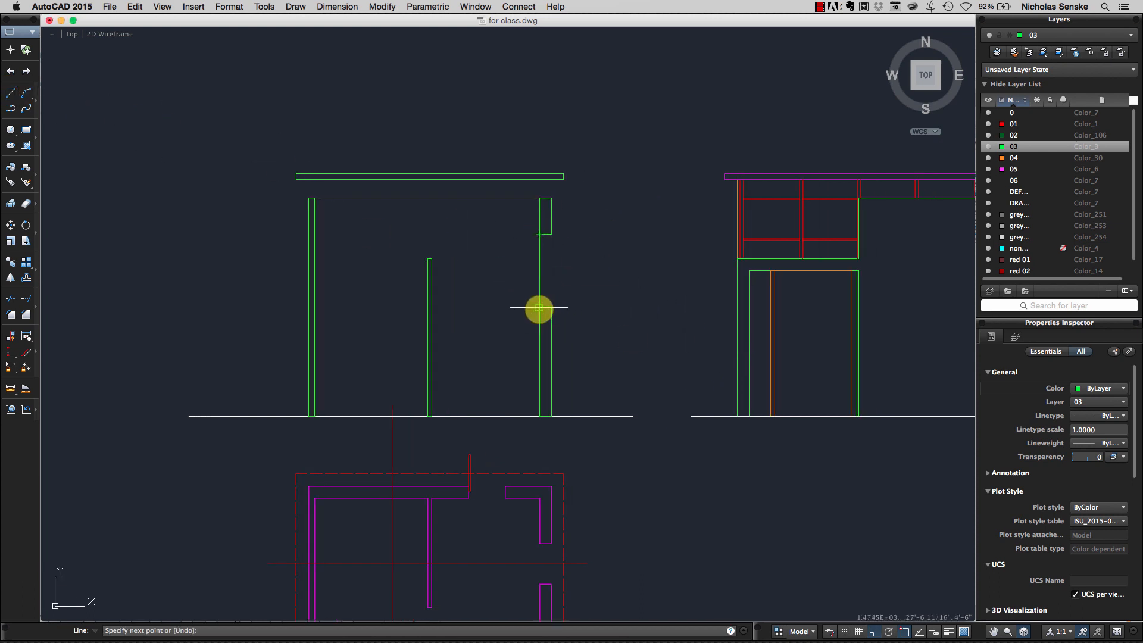
pyautogui.press('Escape')
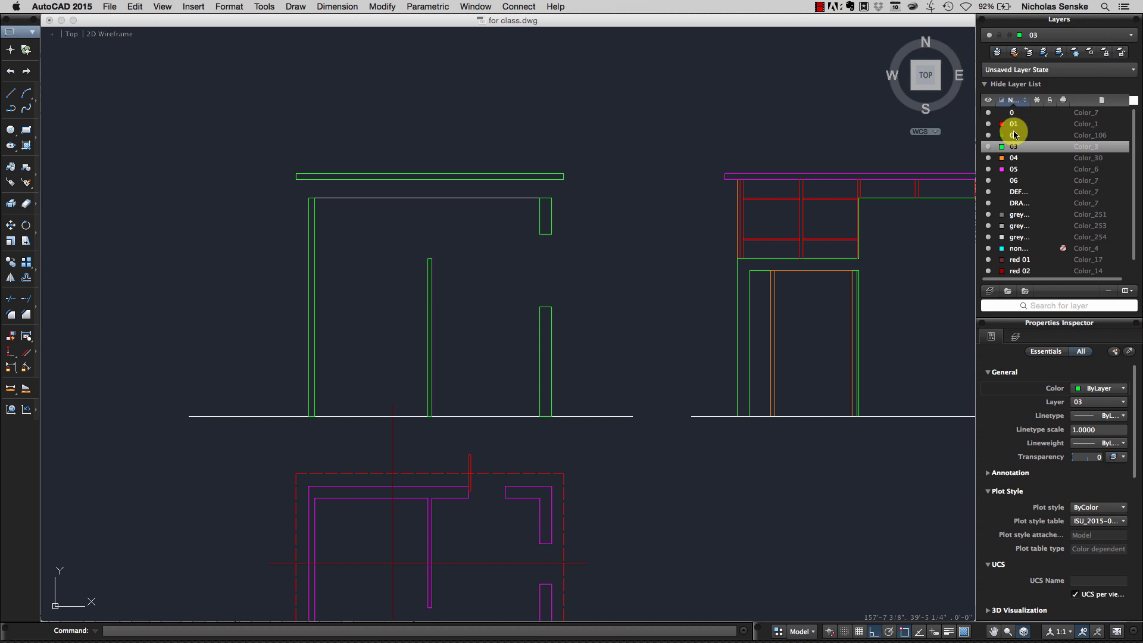
# - Make layer 02 current and draw a vertical line across the window opening along the right wall's inner face
pyautogui.doubleClick(1015, 135)
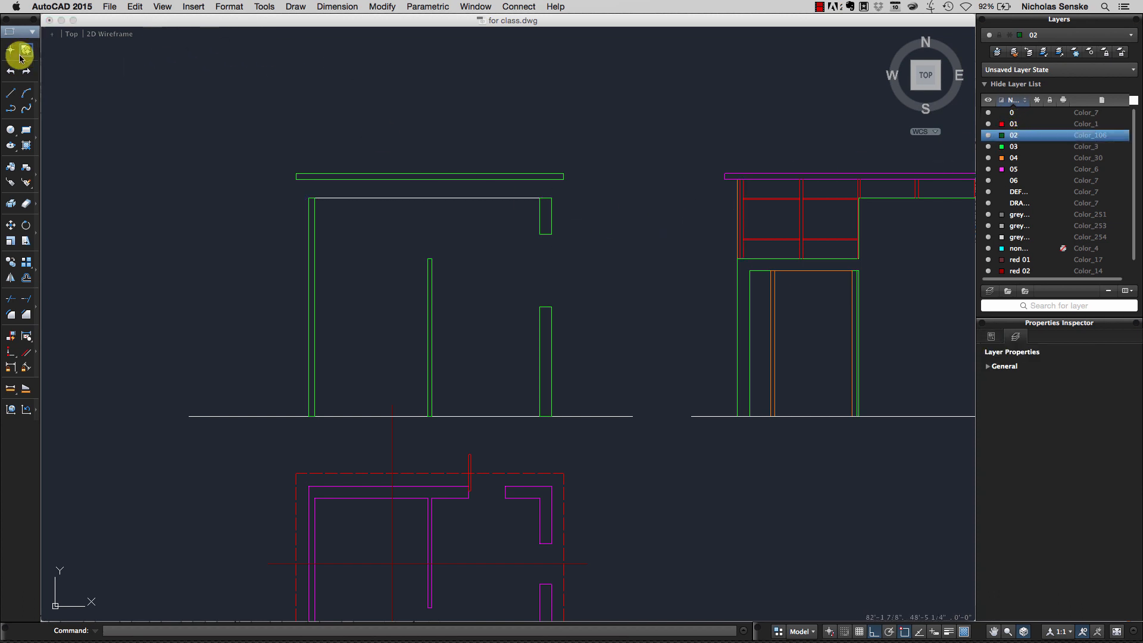
pyautogui.click(10, 94)
pyautogui.click(539, 234)
pyautogui.click(537, 305)
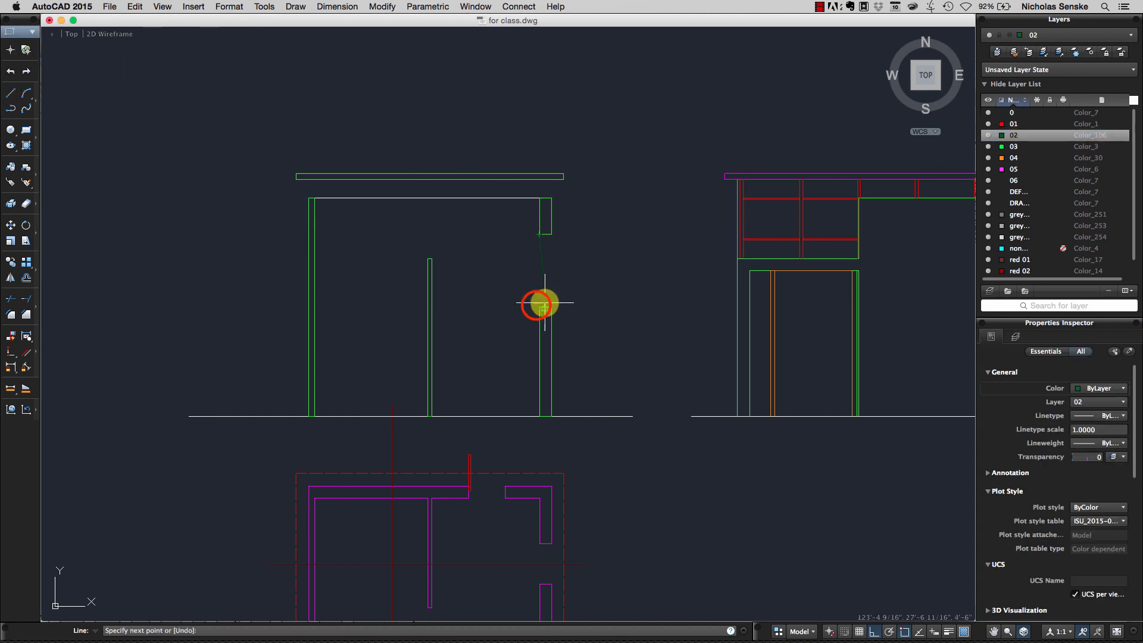
pyautogui.rightClick(536, 306)
pyautogui.click(555, 306)
# - Draw a second vertical line across the window opening along the right wall's outer face
pyautogui.rightClick(558, 254)
pyautogui.click(562, 257)
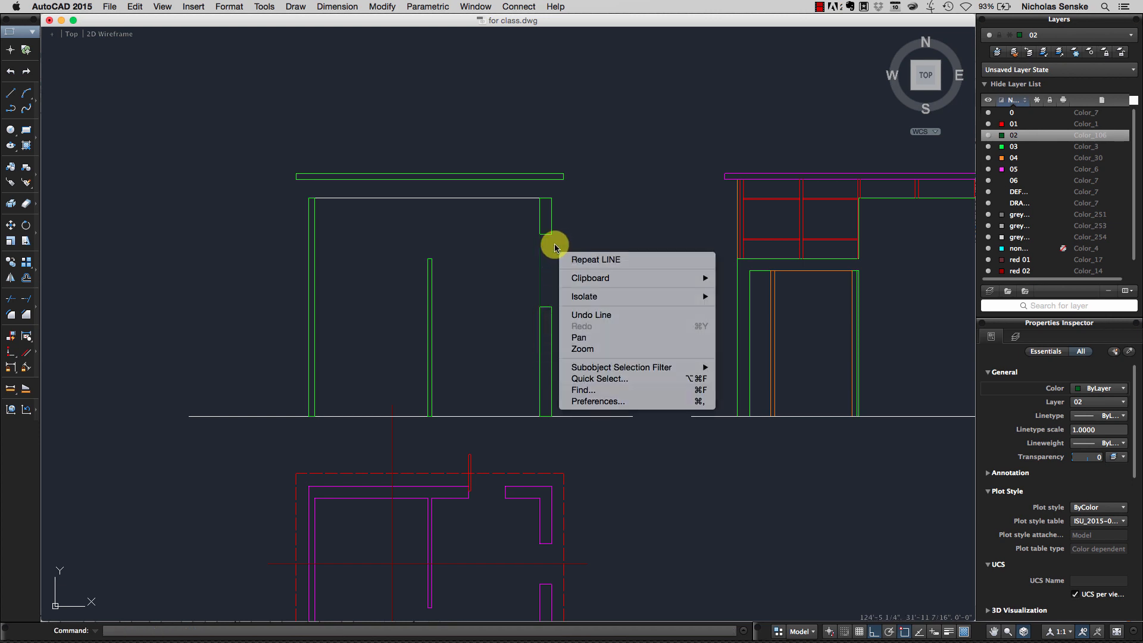
pyautogui.click(551, 239)
pyautogui.click(553, 304)
pyautogui.rightClick(553, 307)
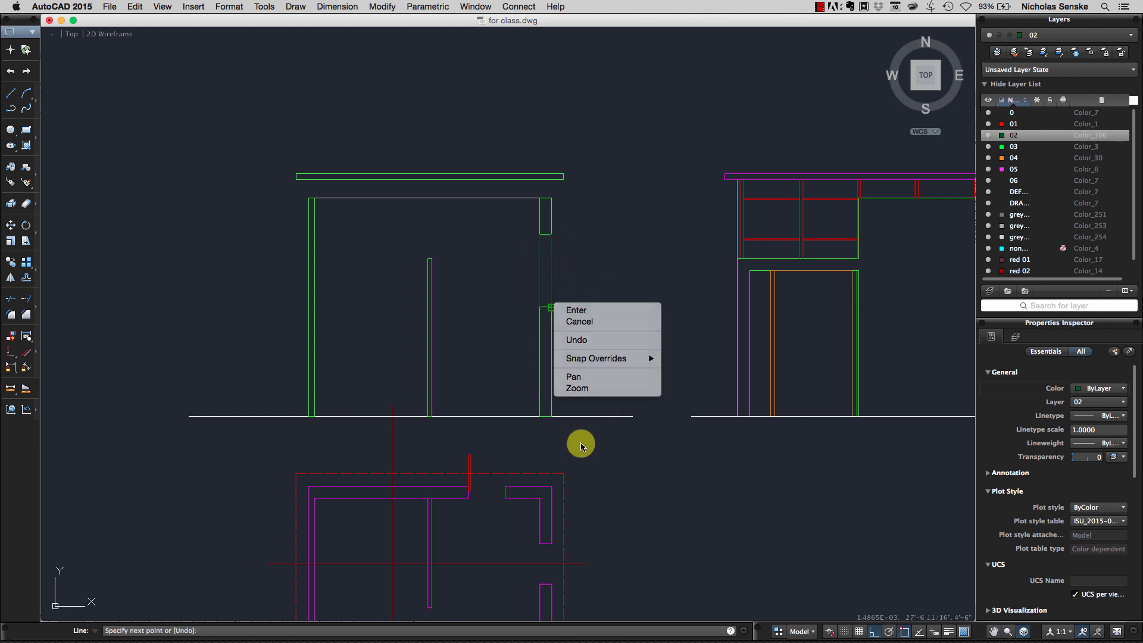
pyautogui.press('Escape')
# - Make layer red 02 current and draw a vertical tick about 1'-10" long upward from the right end of the plan's horizontal section line
pyautogui.scroll(3, 590, 398)
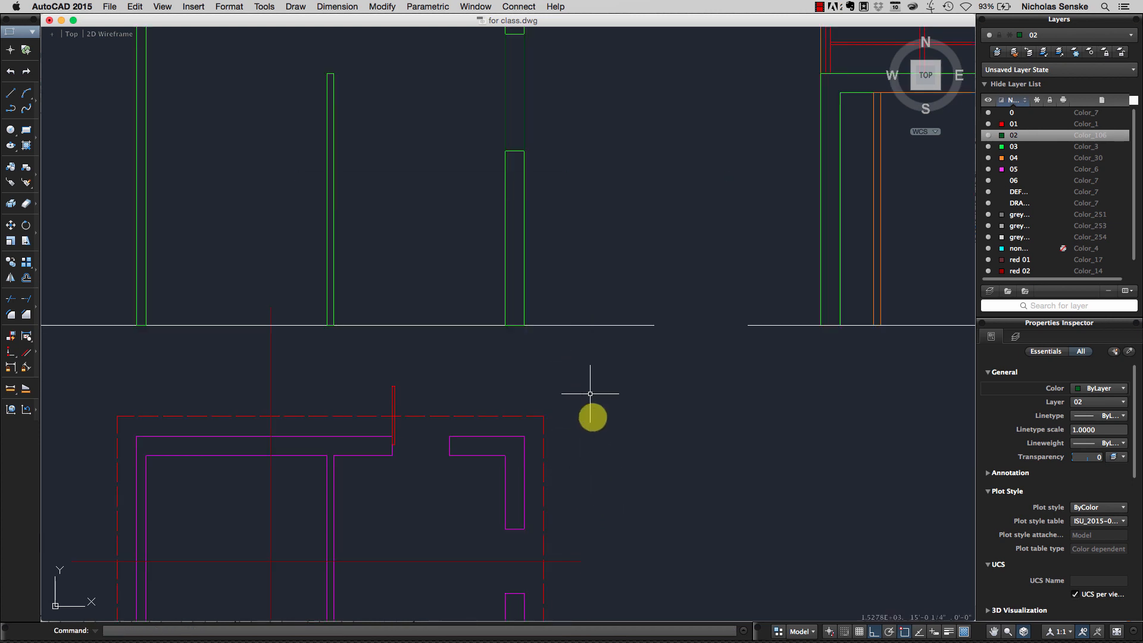
pyautogui.scroll(-3, 590, 393)
pyautogui.doubleClick(1022, 271)
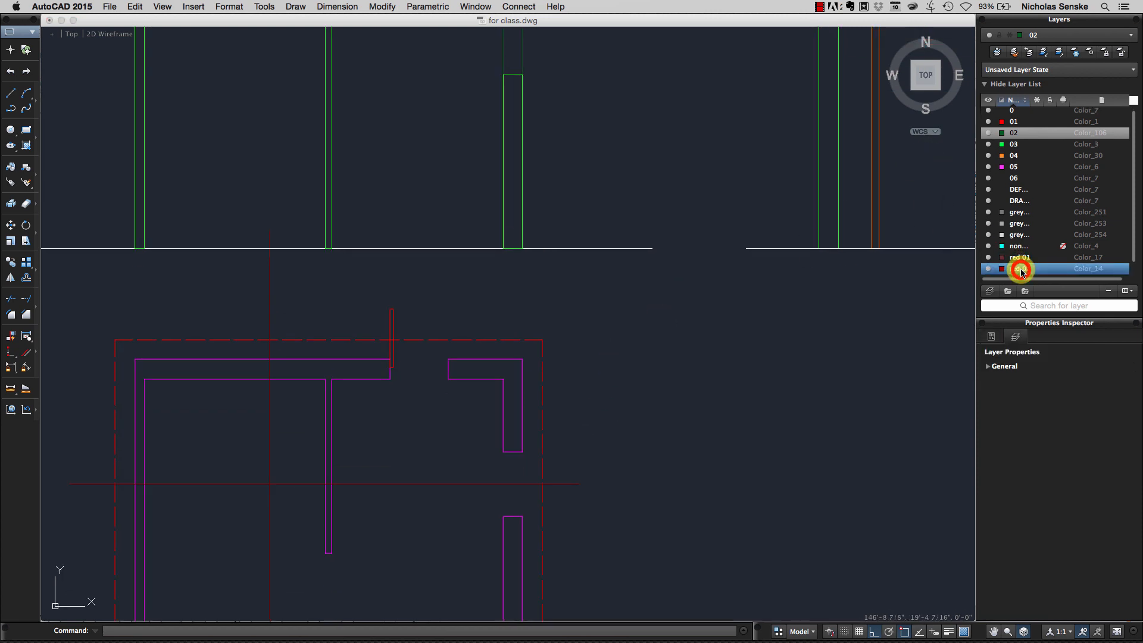
pyautogui.click(11, 97)
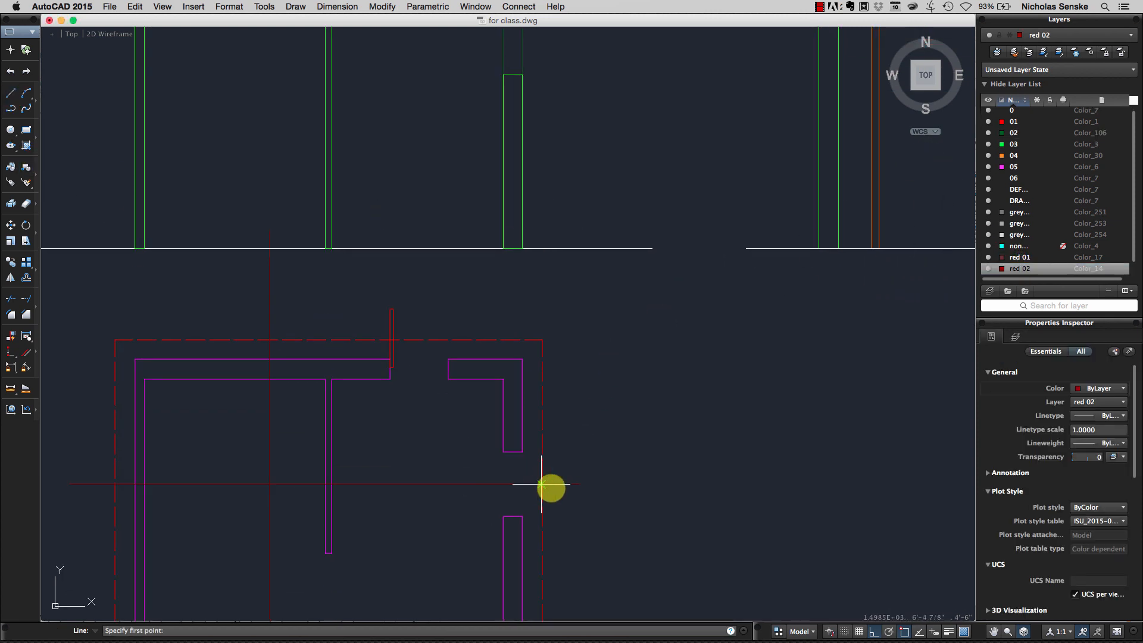
pyautogui.click(579, 484)
pyautogui.click(584, 449)
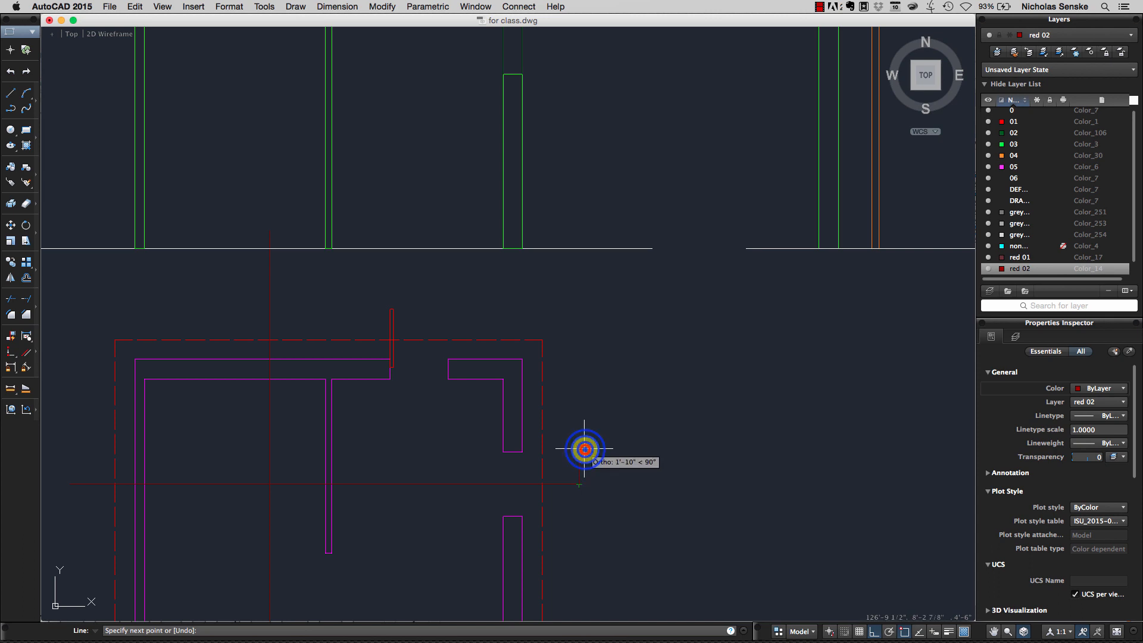
pyautogui.rightClick(585, 449)
pyautogui.click(594, 465)
# - Copy the vertical tick from the right end of the plan's horizontal section line to its left end
pyautogui.click(579, 467)
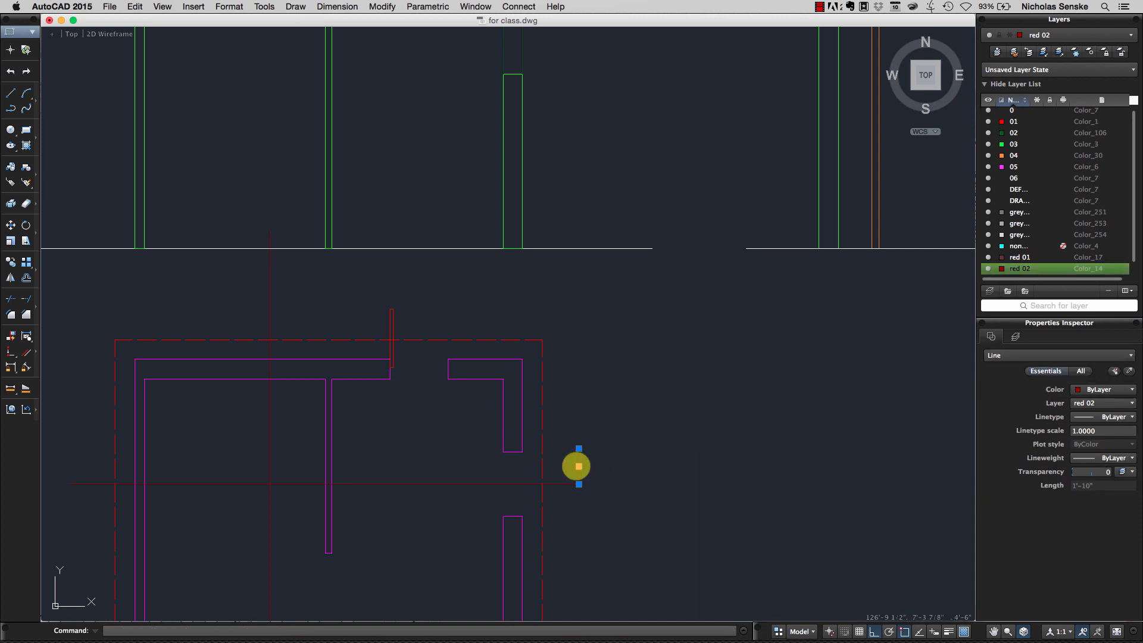
pyautogui.write('cop')
pyautogui.press('Return')
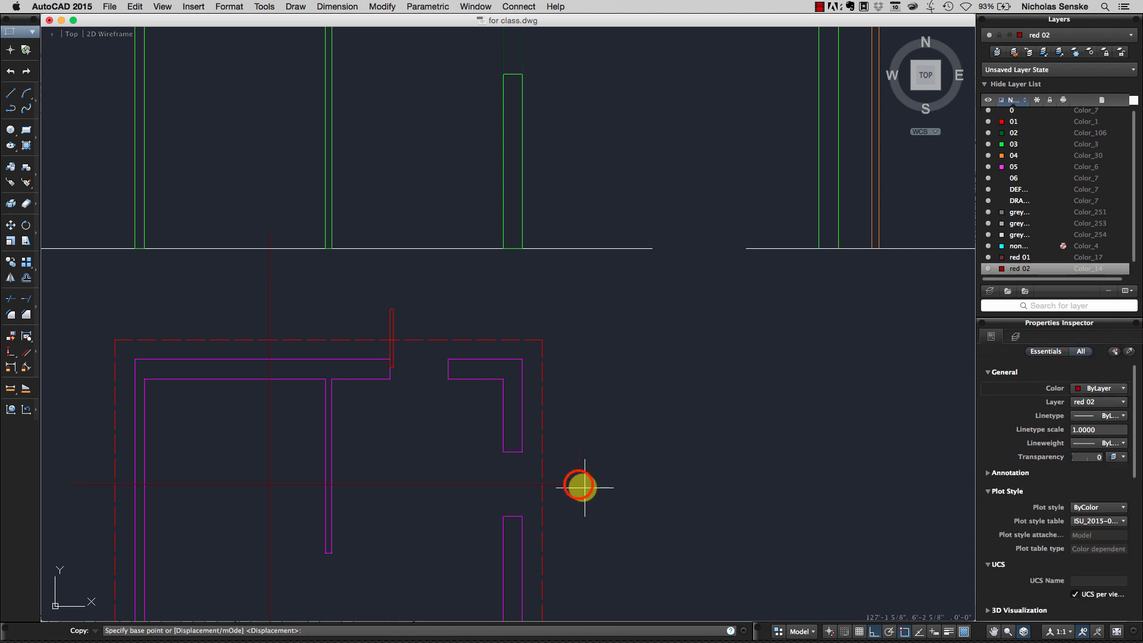
pyautogui.hscroll(-5, 339, 472)
pyautogui.click(192, 472)
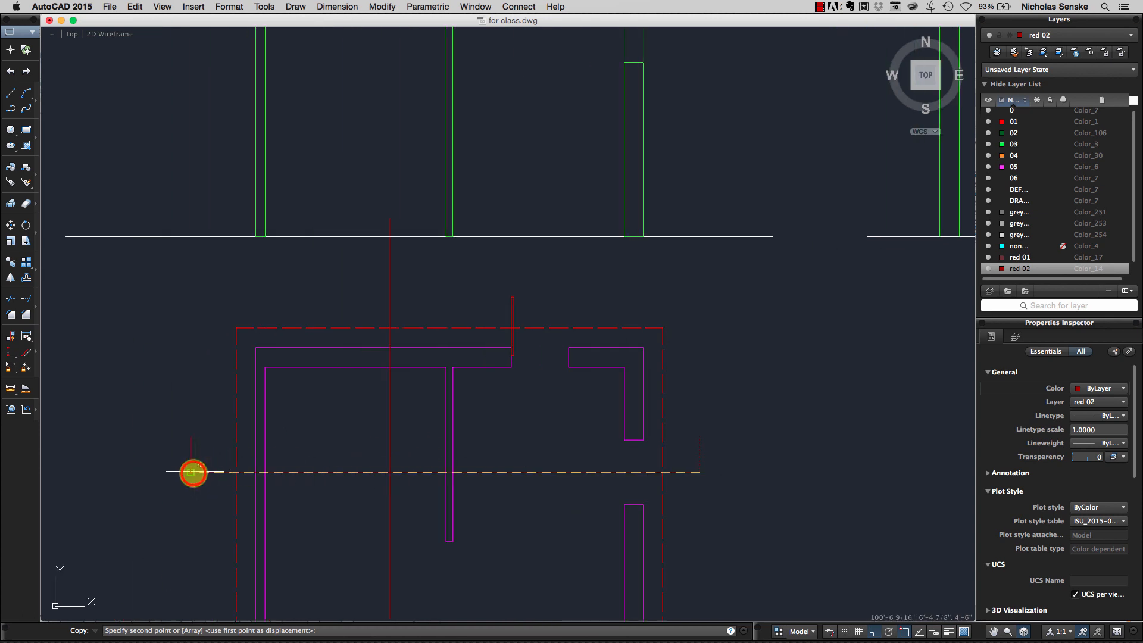
pyautogui.press('Return')
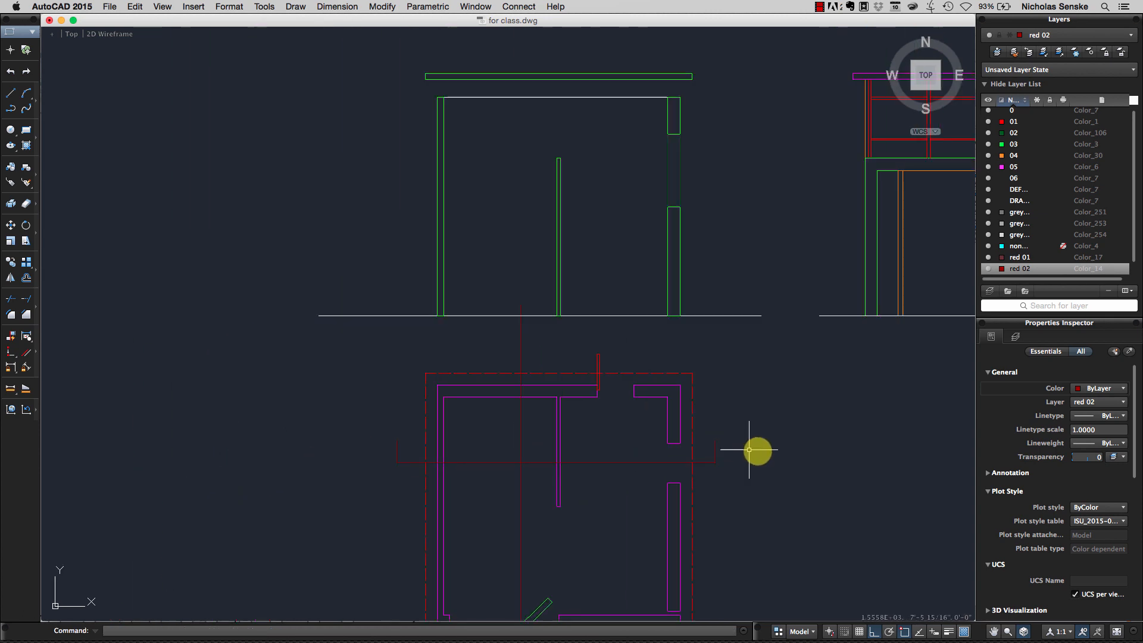
# - Move the section's five cut polylines (roof, left wall, partition, and right wall above and below the window) to layer 05
pyautogui.scroll(-2, 752, 451)
pyautogui.moveTo(698, 229); pyautogui.dragTo(693, 235, button='middle')
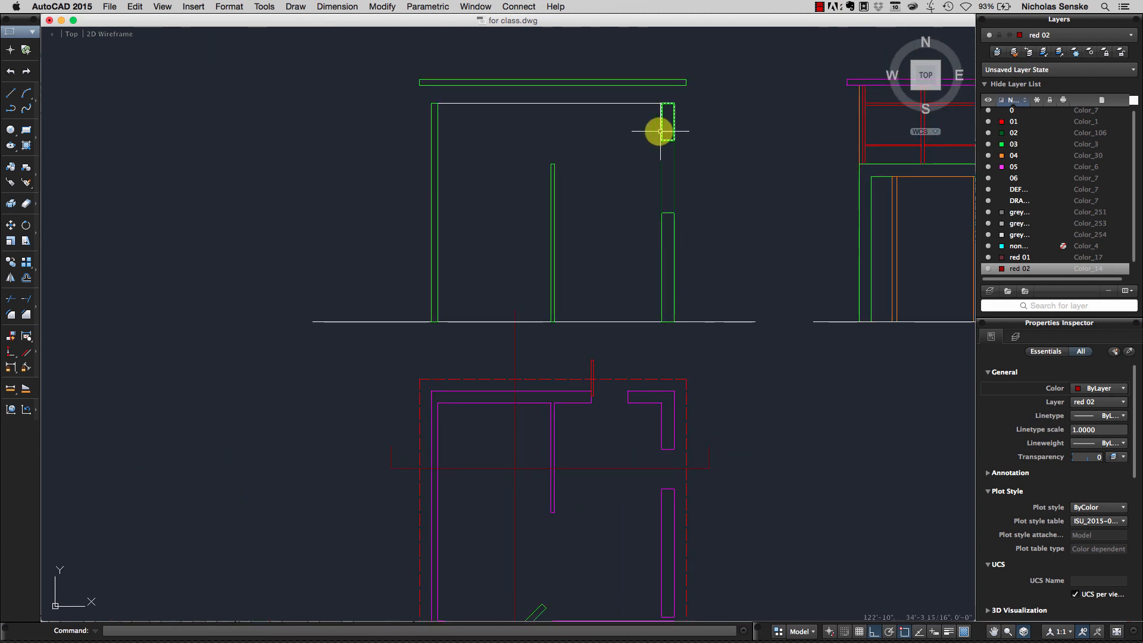
pyautogui.moveTo(744, 202); pyautogui.dragTo(702, 216, button='middle')
pyautogui.click(671, 298)
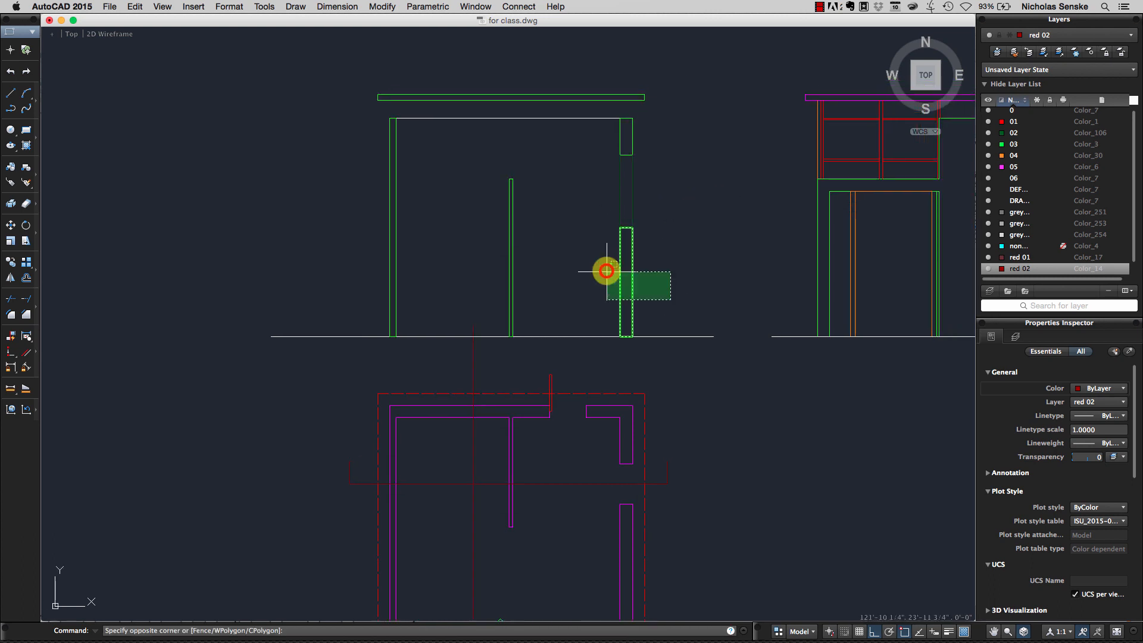
pyautogui.click(567, 267)
pyautogui.click(362, 214)
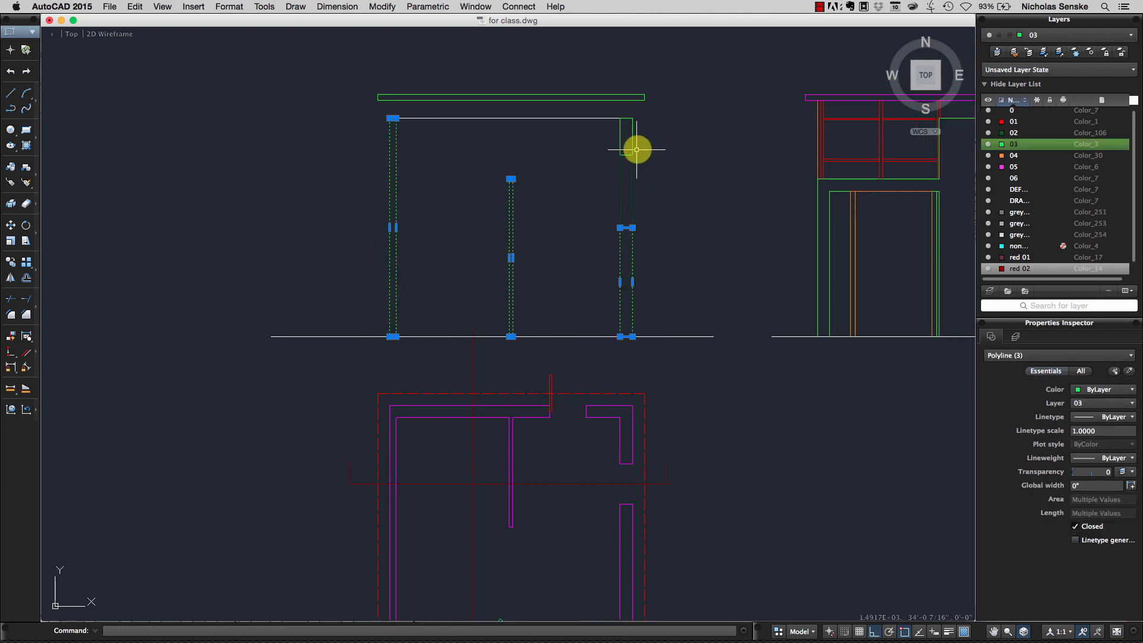
pyautogui.click(633, 148)
pyautogui.click(640, 99)
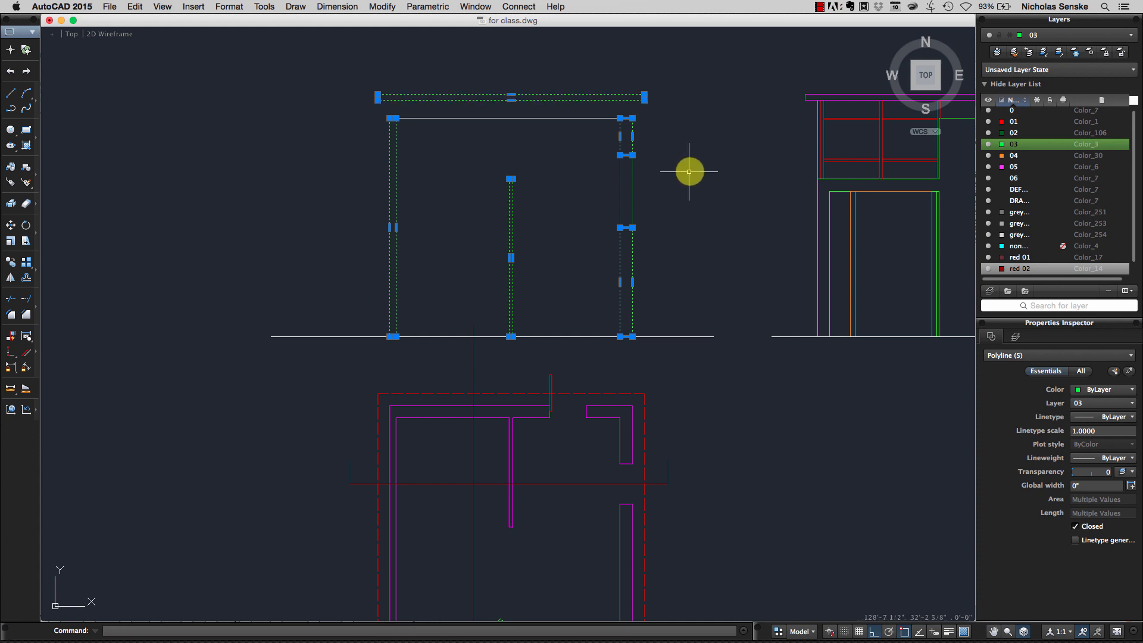
pyautogui.moveTo(689, 171); pyautogui.dragTo(645, 171, button='middle')
pyautogui.moveTo(768, 196)
pyautogui.mouseDown(button='middle')
pyautogui.moveTo(661, 199)
pyautogui.moveTo(679, 205)
pyautogui.mouseUp(button='middle')
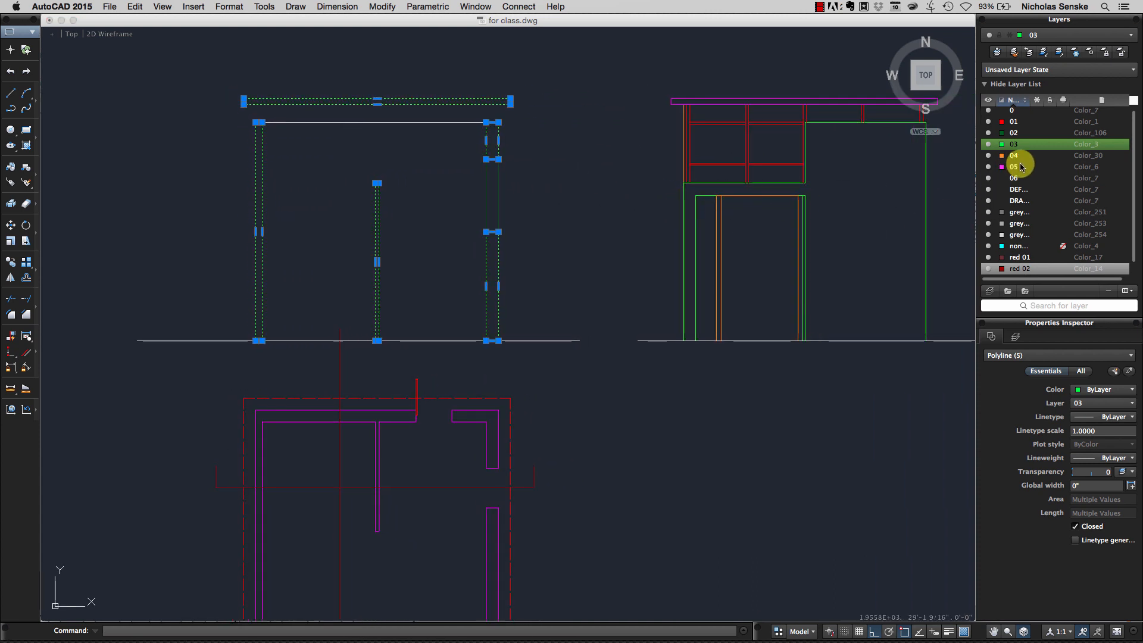
pyautogui.click(1082, 403)
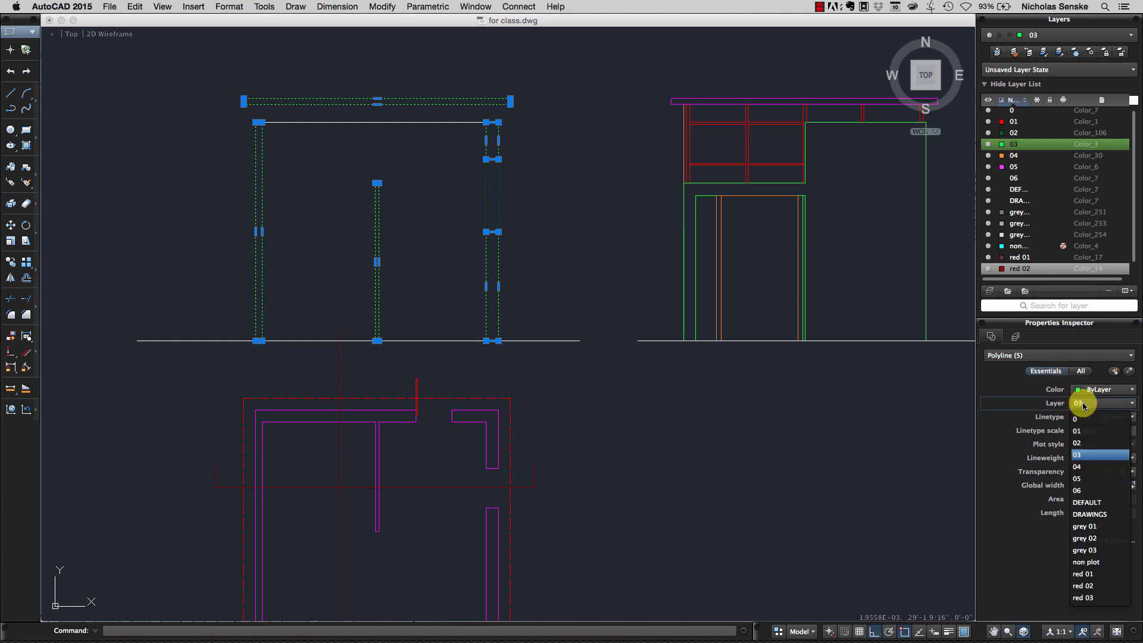
pyautogui.click(1098, 477)
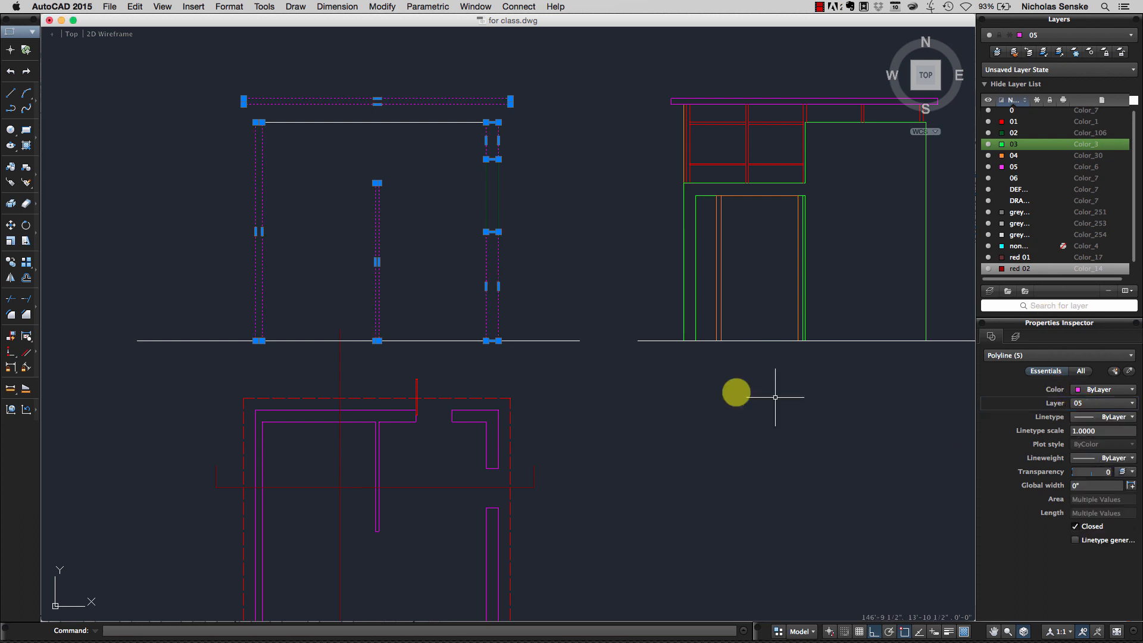
pyautogui.press('Escape')
# - Move the horizontal line joining the tops of the section's left and right walls to layer 03
pyautogui.moveTo(683, 390); pyautogui.dragTo(783, 473, button='middle')
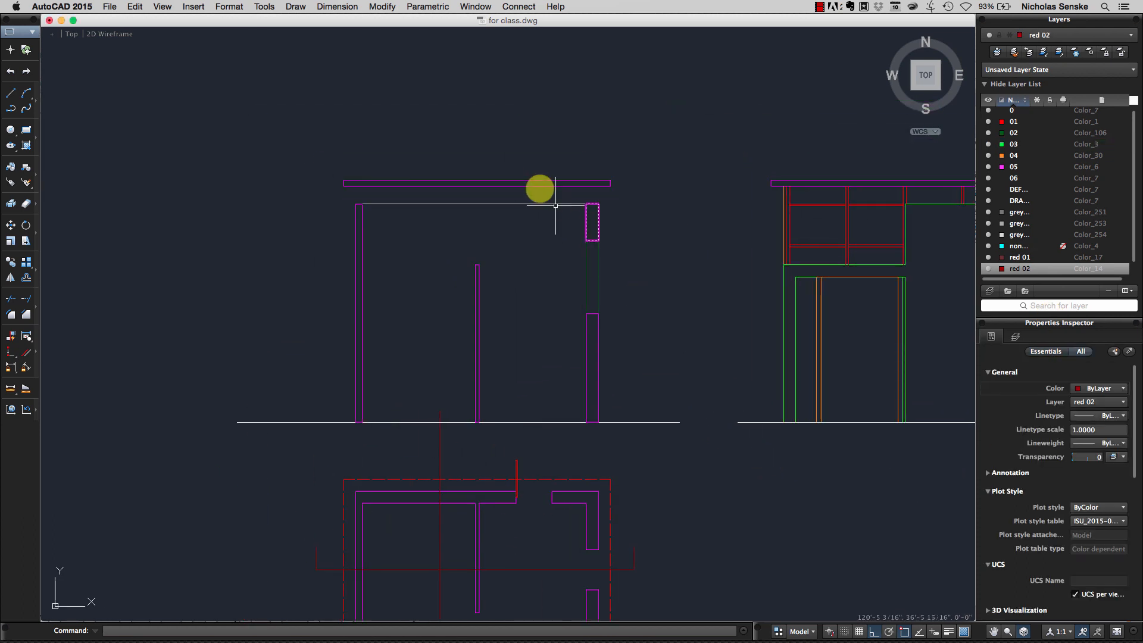
pyautogui.click(540, 203)
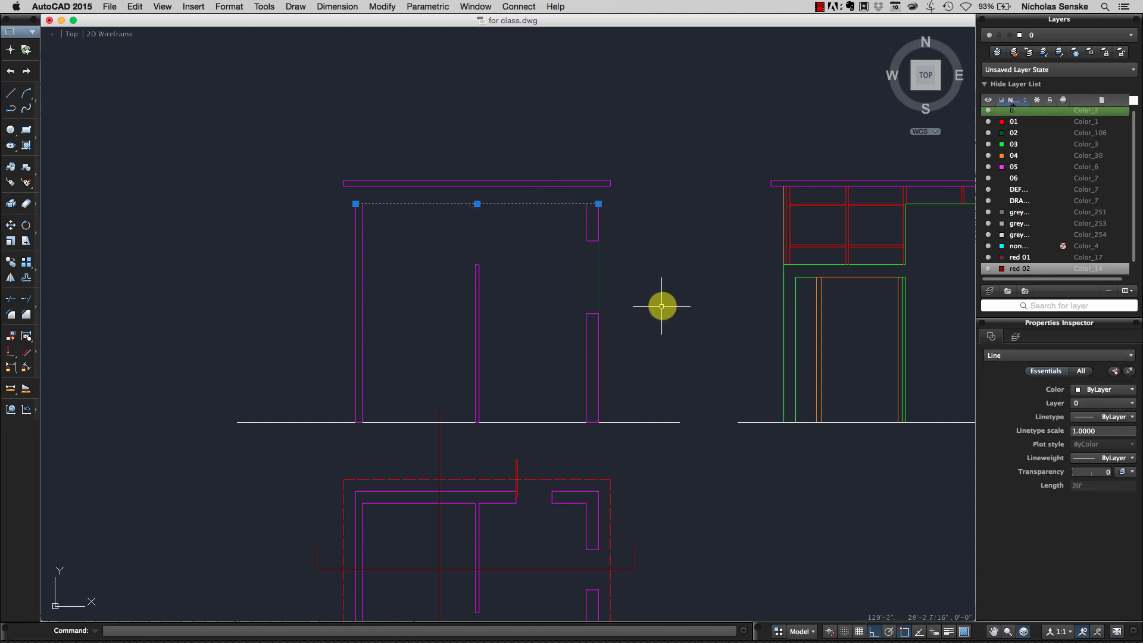
pyautogui.moveTo(680, 319); pyautogui.dragTo(653, 319, button='middle')
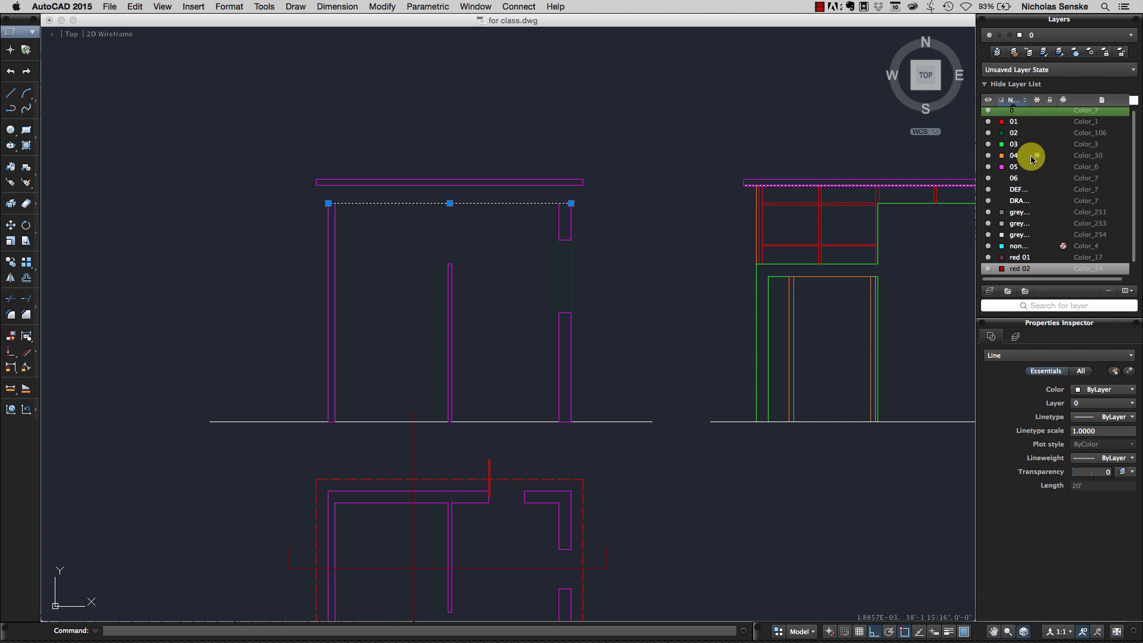
pyautogui.click(1097, 405)
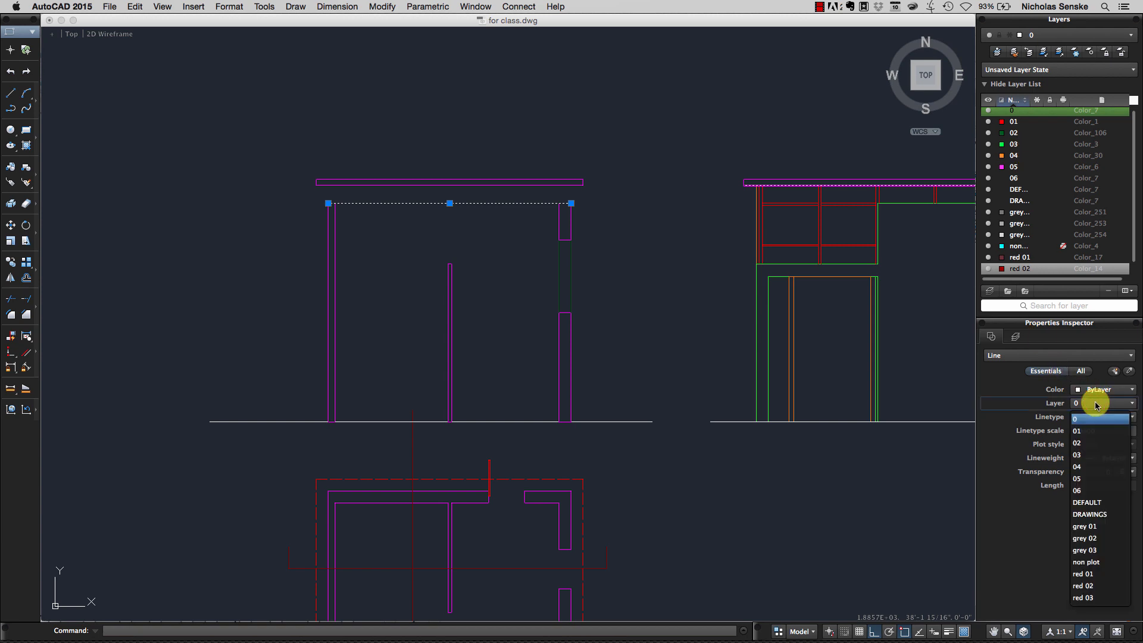
pyautogui.click(1094, 460)
pyautogui.press('Escape')
# - Move the two vertical lines across the right wall's window opening to layer 03
pyautogui.click(597, 291)
pyautogui.click(532, 263)
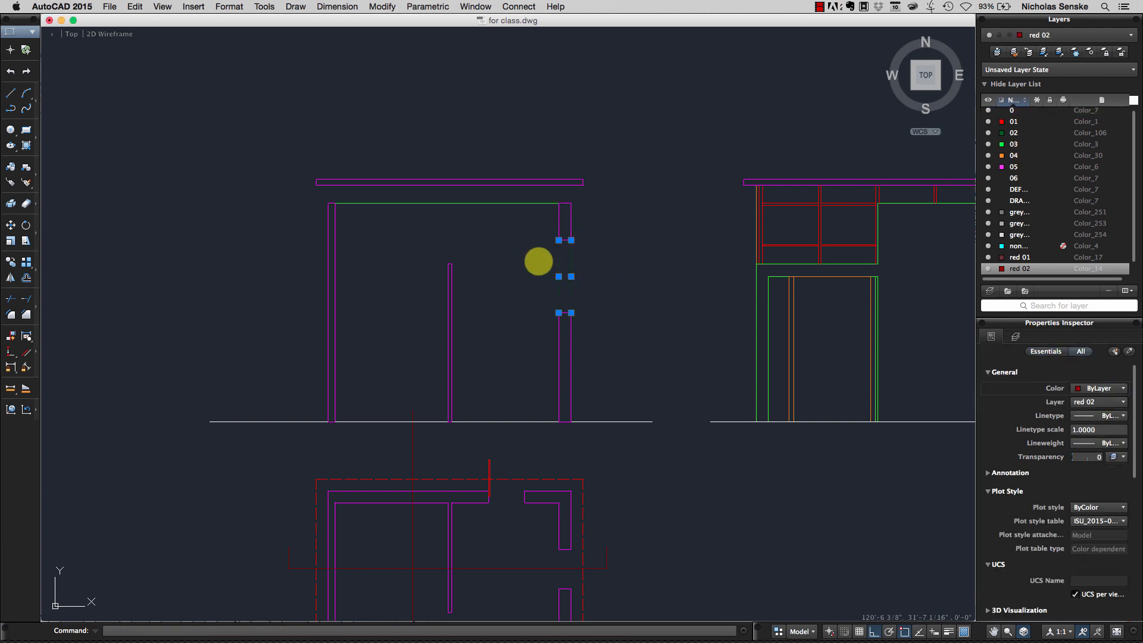
pyautogui.click(1085, 405)
pyautogui.click(1084, 458)
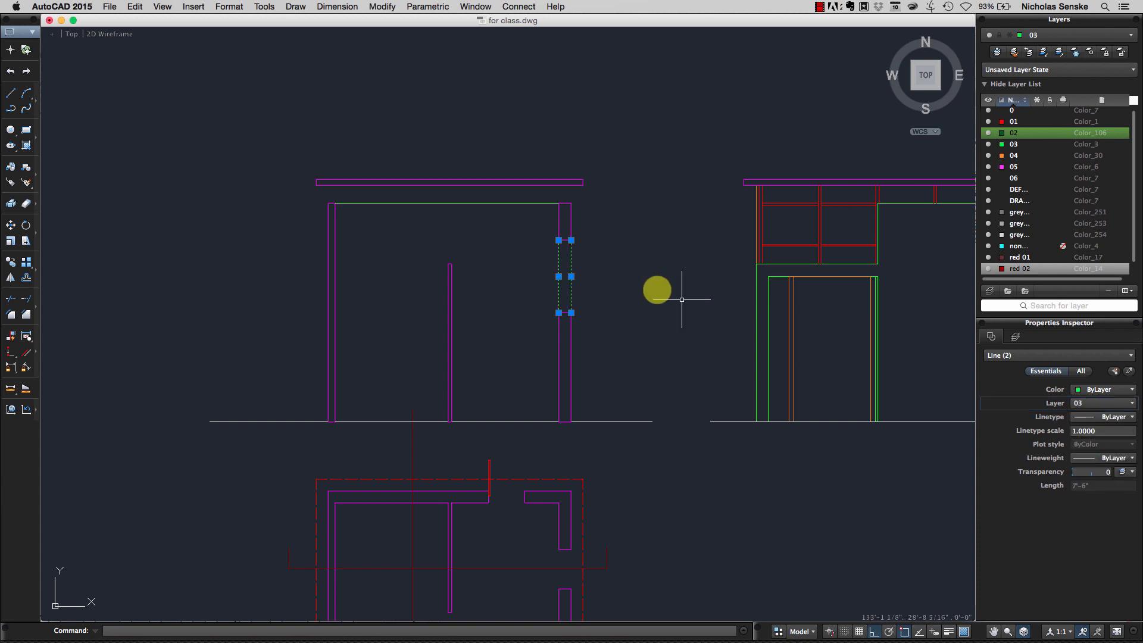
pyautogui.press('Escape')
# - Examine the roof, beams and window framing in the elevations beside the section to compare them with it
pyautogui.moveTo(618, 303); pyautogui.dragTo(581, 306, button='middle')
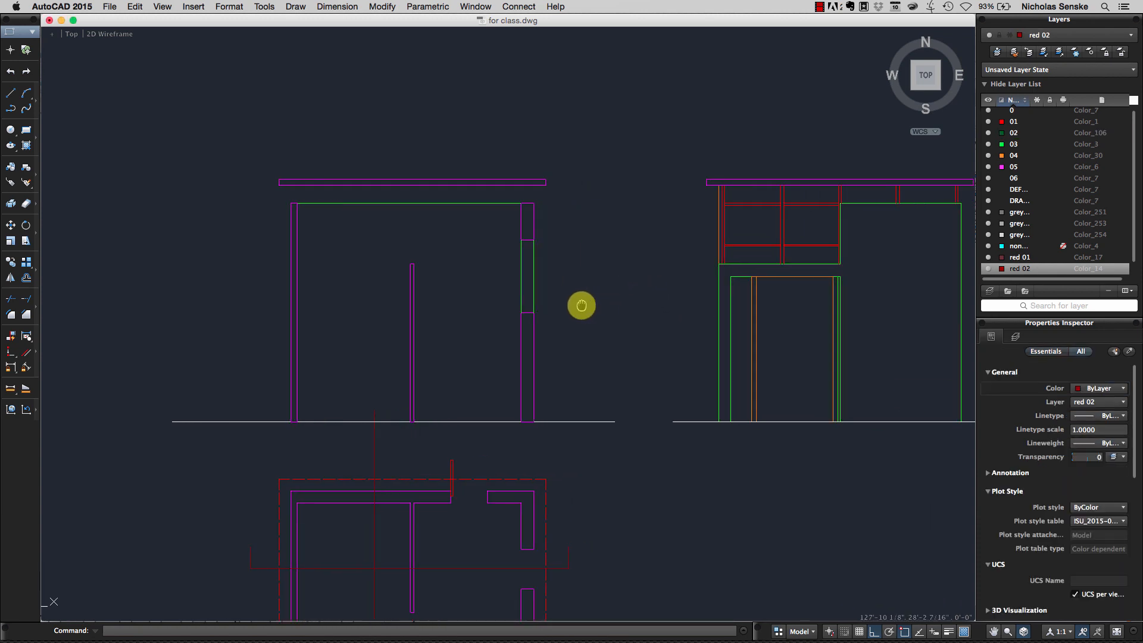
pyautogui.hscroll(10, 612, 301)
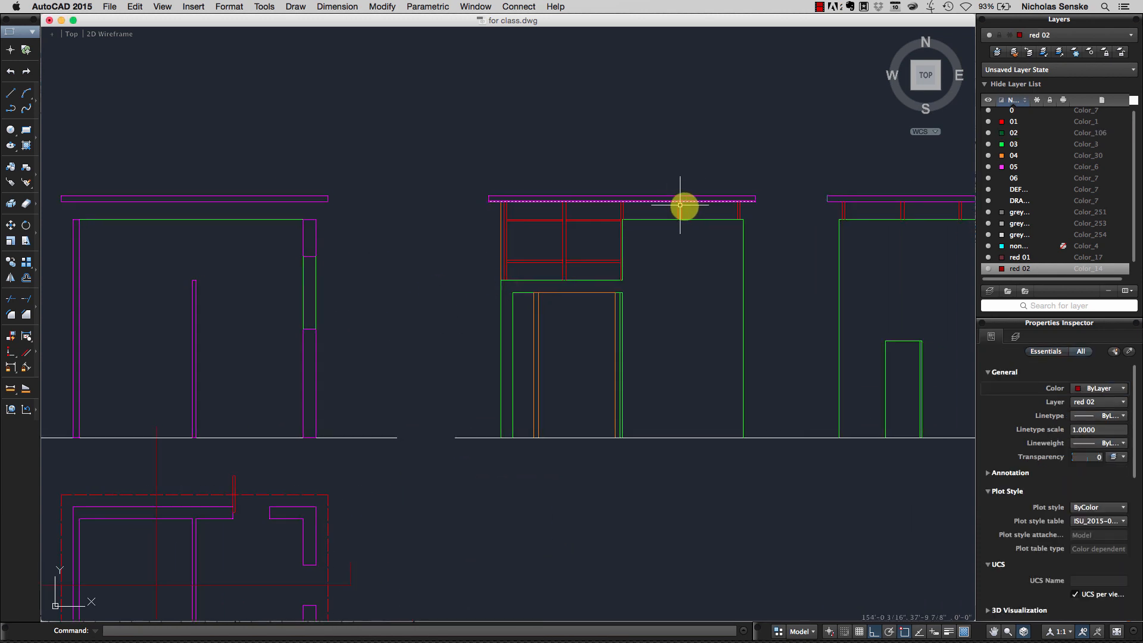
pyautogui.hscroll(-2, 702, 226)
pyautogui.hscroll(-2, 636, 289)
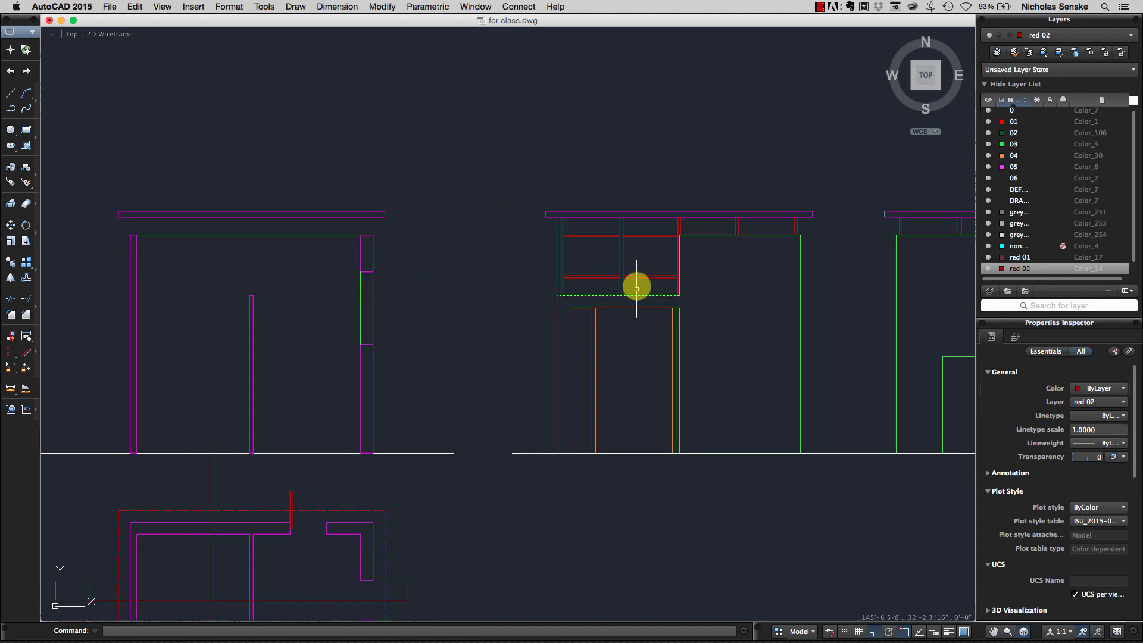
pyautogui.hscroll(-2, 474, 363)
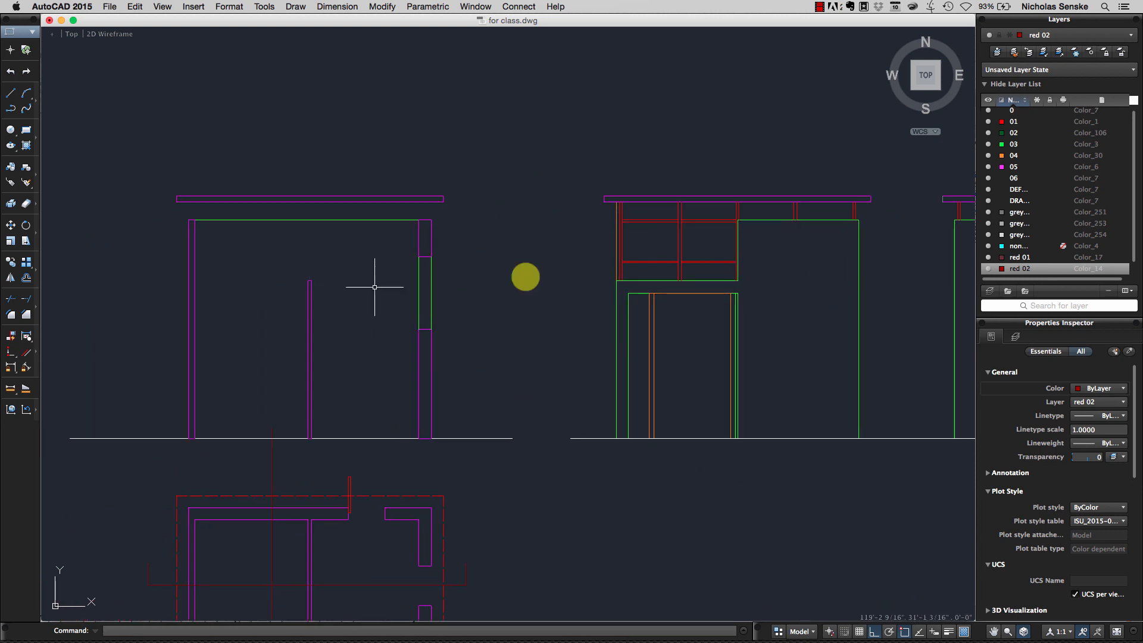
pyautogui.hscroll(3, 709, 320)
pyautogui.scroll(3, 758, 283)
pyautogui.scroll(-3, 533, 337)
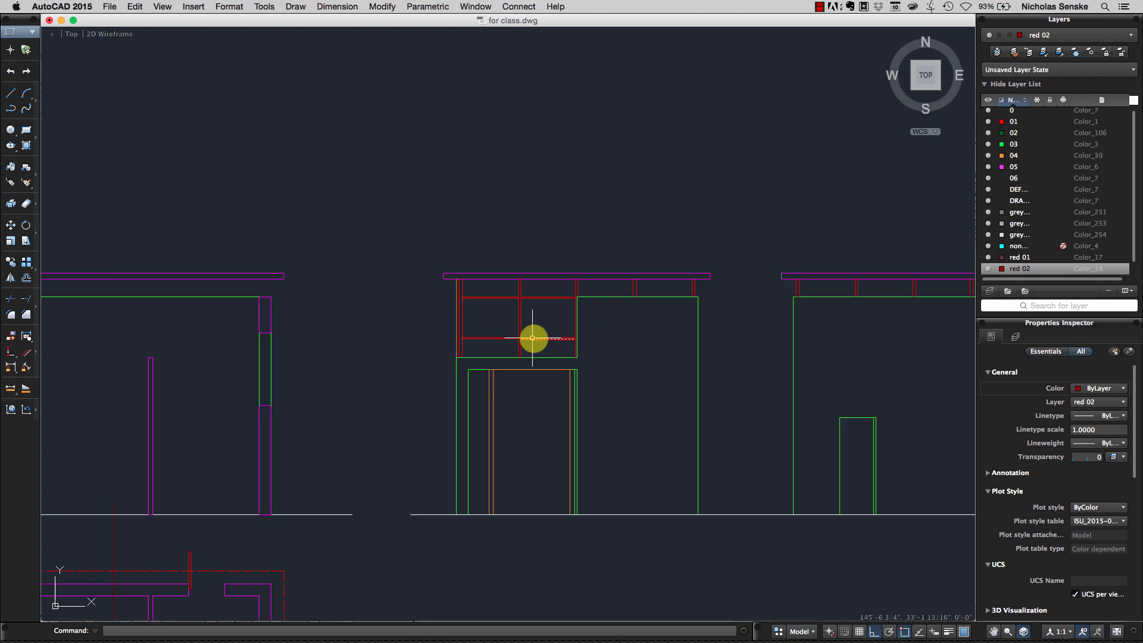
pyautogui.hscroll(-3, 586, 369)
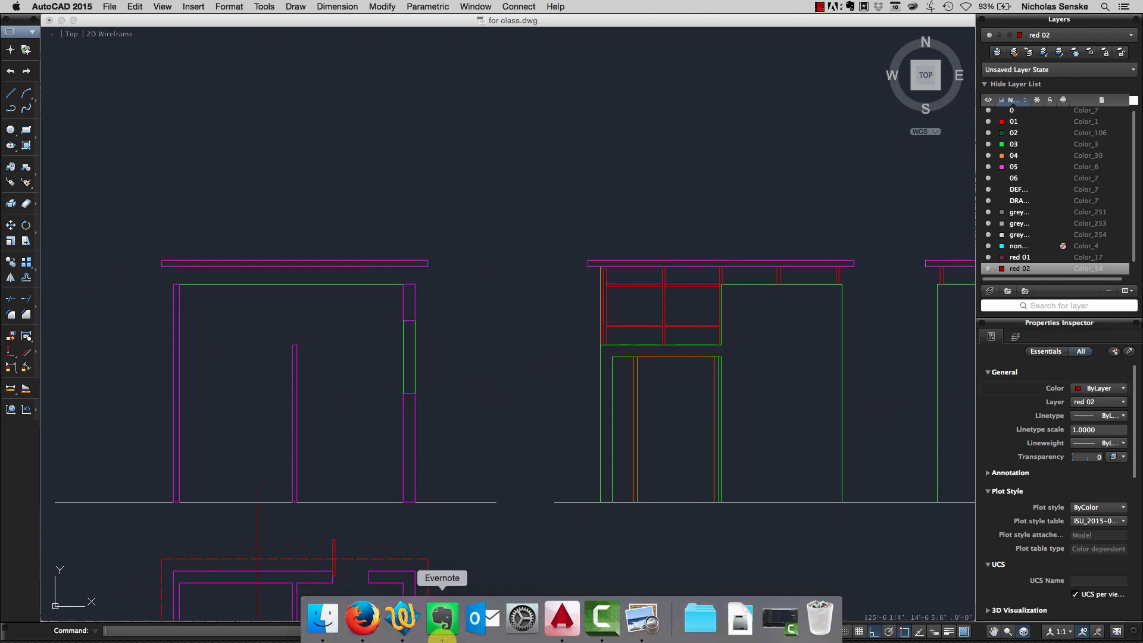
# - Switch to Preview to view Capture2.PNG, and open Capture 3.PNG from Finder to study the section reference
pyautogui.click(643, 617)
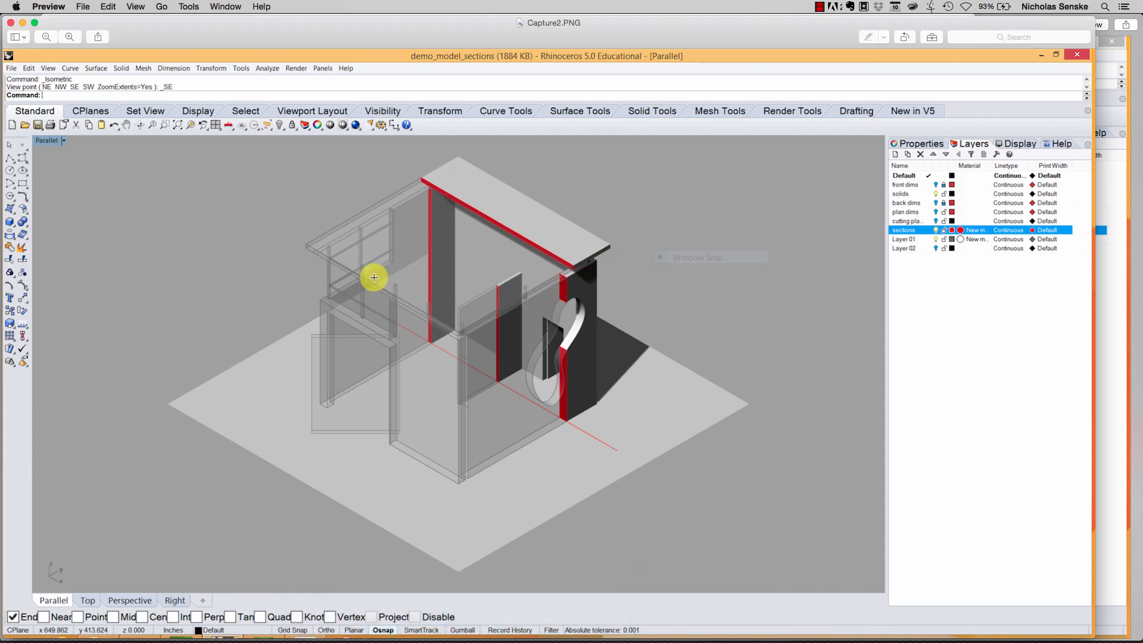
pyautogui.click(237, 6)
pyautogui.click(234, 6)
pyautogui.click(322, 618)
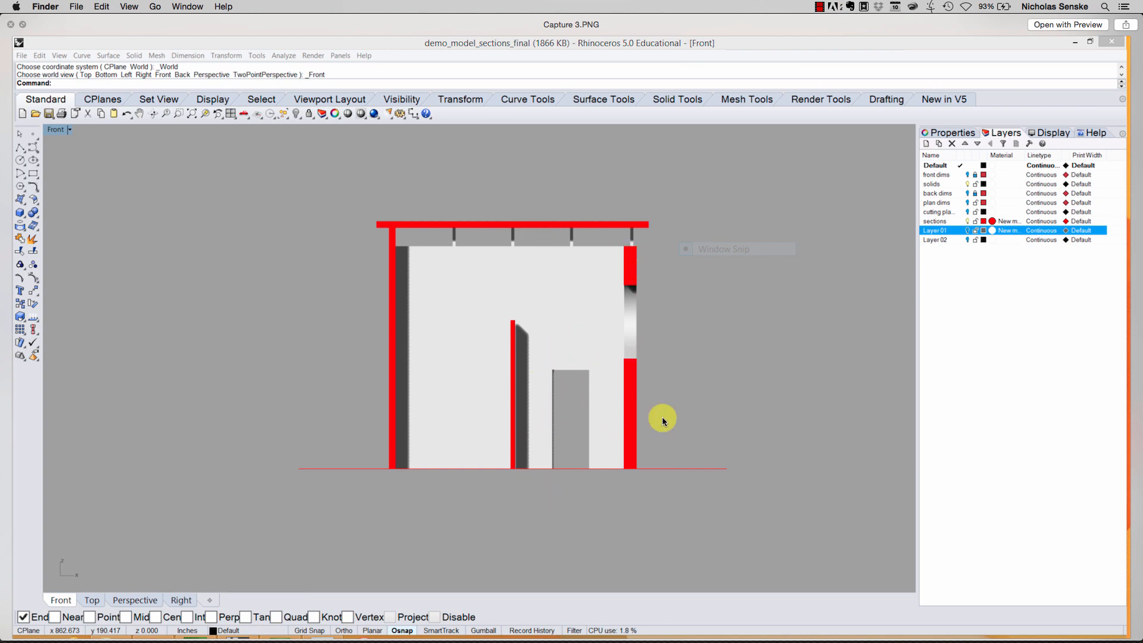
pyautogui.moveTo(609, 616)
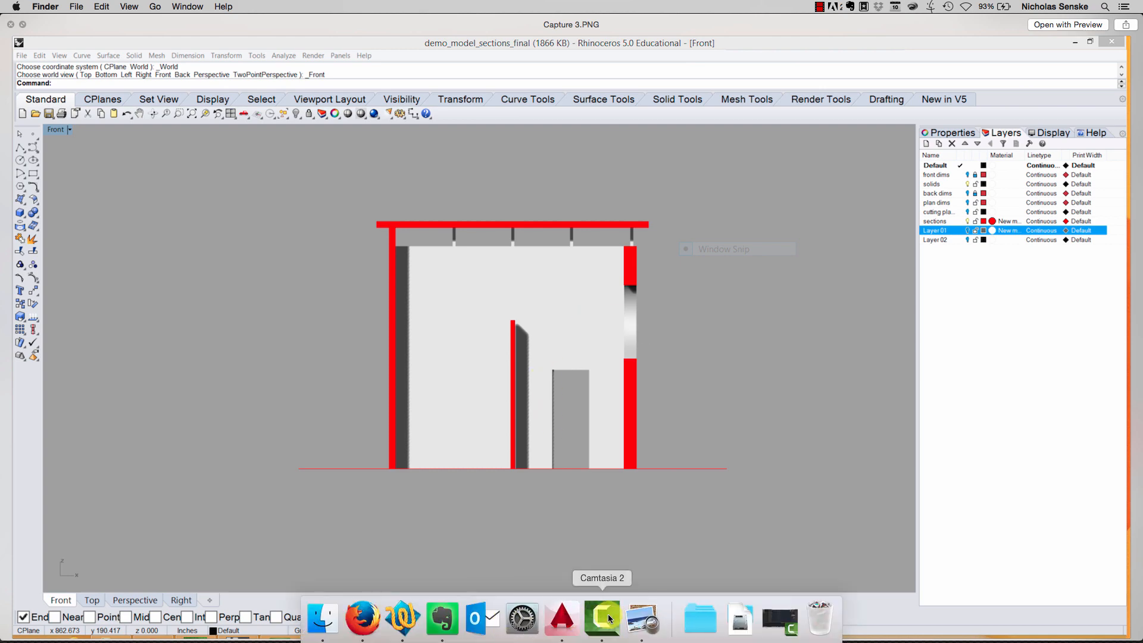
# - Switch back to AutoCAD and make layer 0 current
pyautogui.click(570, 618)
pyautogui.scroll(-3, 474, 463)
pyautogui.moveTo(430, 546); pyautogui.dragTo(482, 372, button='middle')
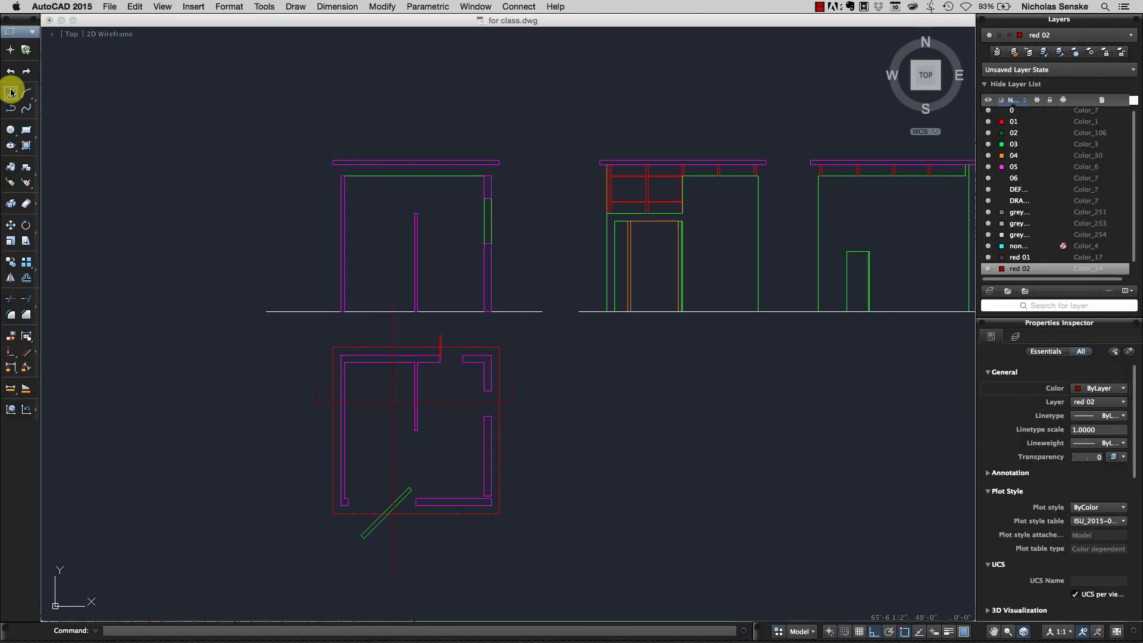
pyautogui.click(1011, 113)
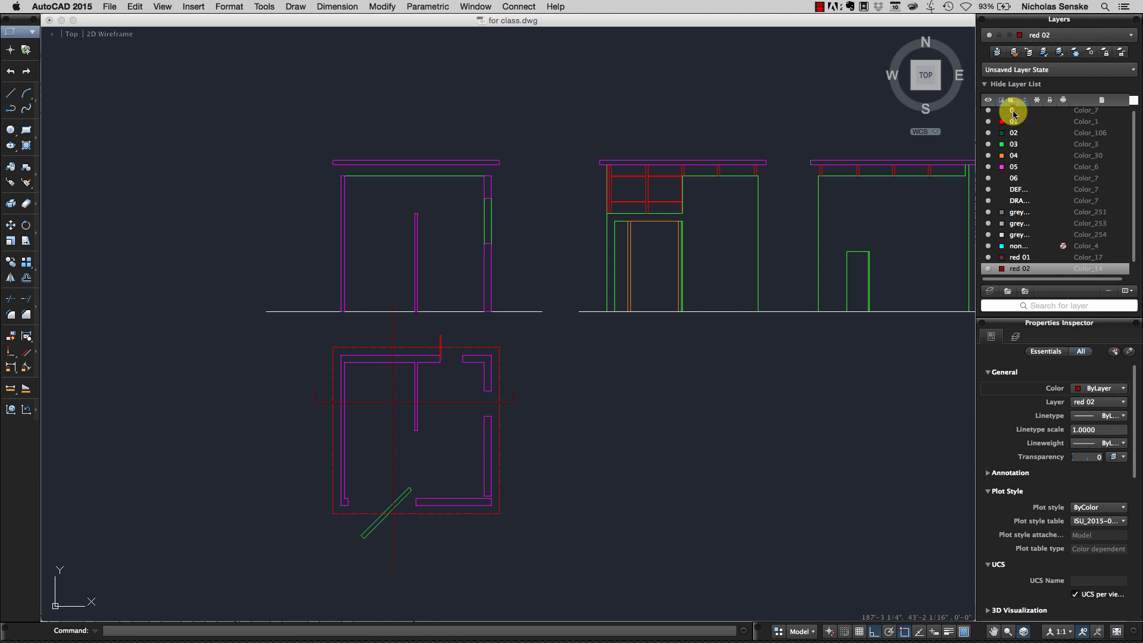
pyautogui.doubleClick(1013, 113)
# - Draw a vertical projection line from the right jamb of the plan's upper door opening up into the section, ending below the ceiling line
pyautogui.click(6, 96)
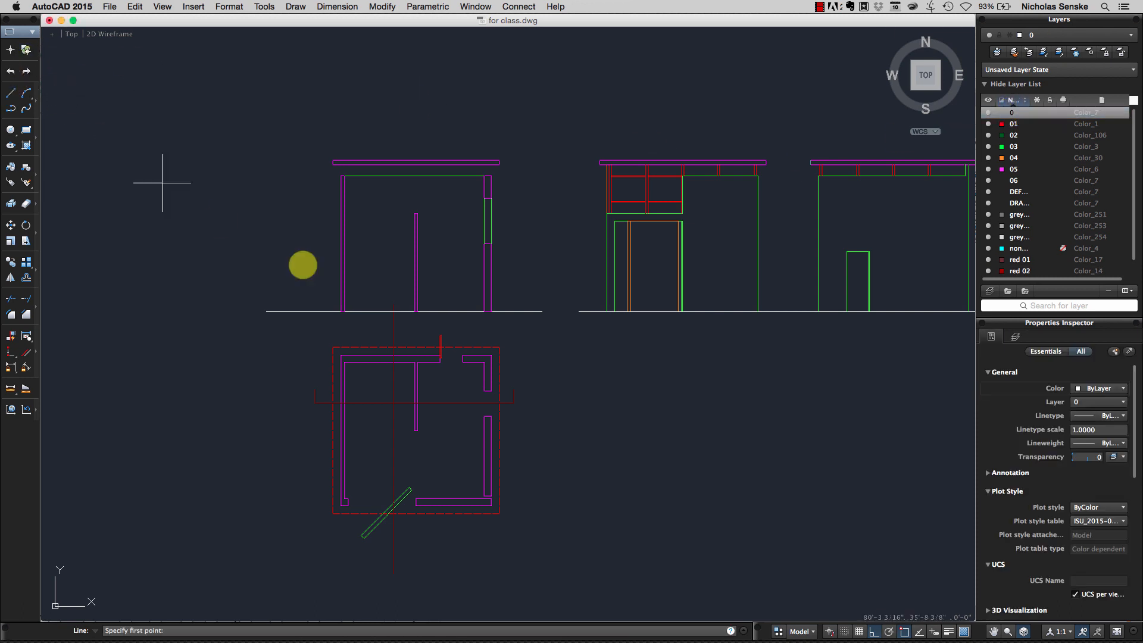
pyautogui.click(463, 356)
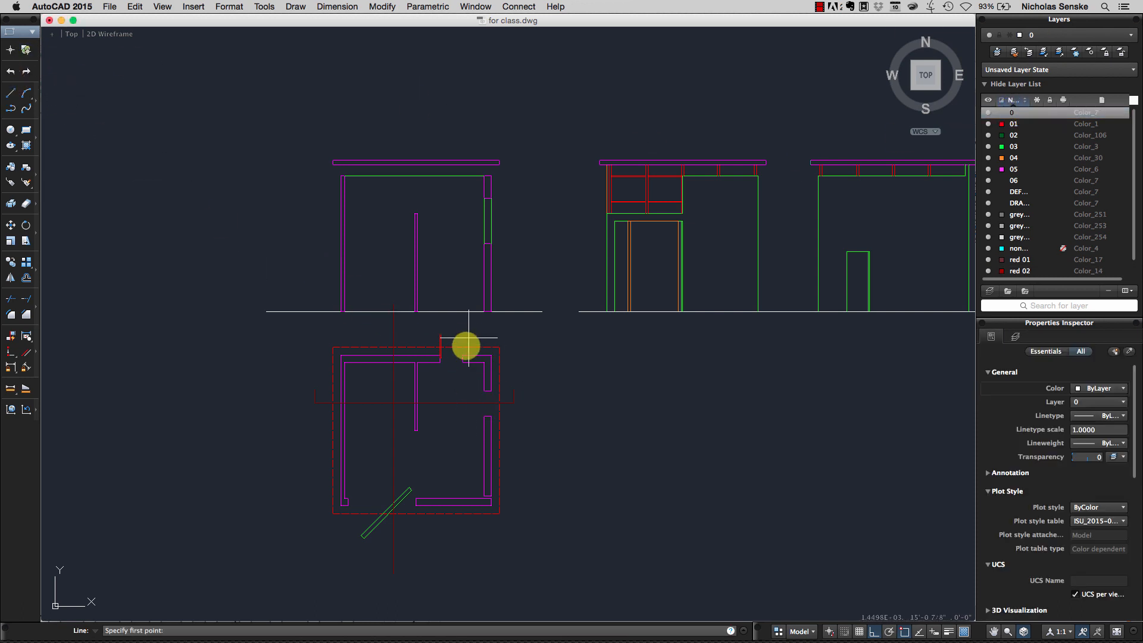
pyautogui.scroll(3, 467, 369)
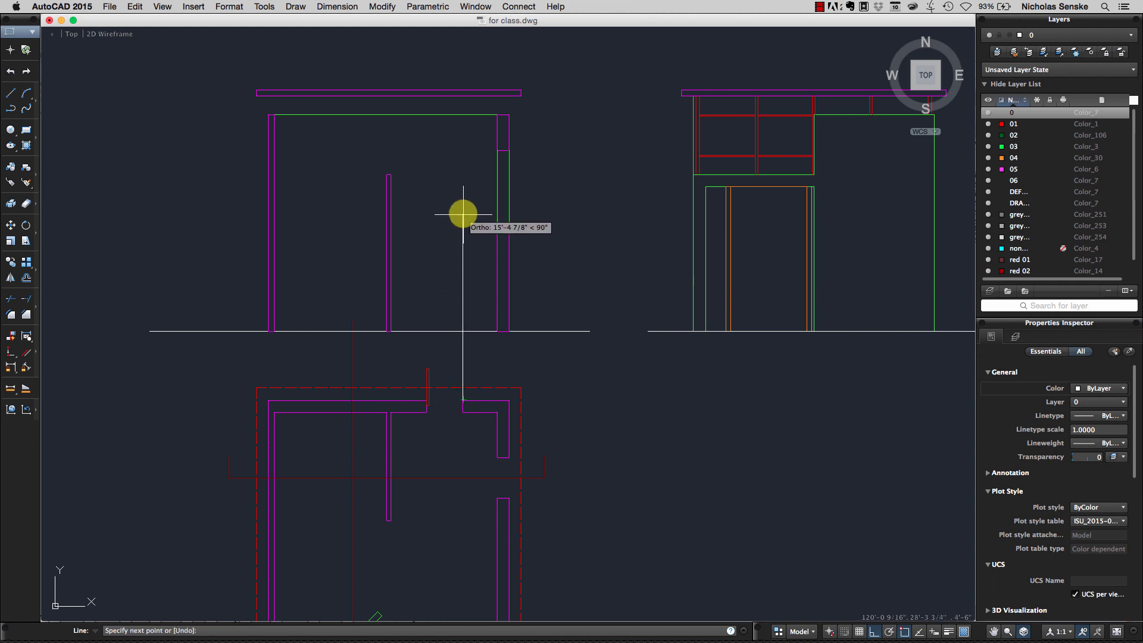
pyautogui.rightClick(465, 143)
pyautogui.click(485, 147)
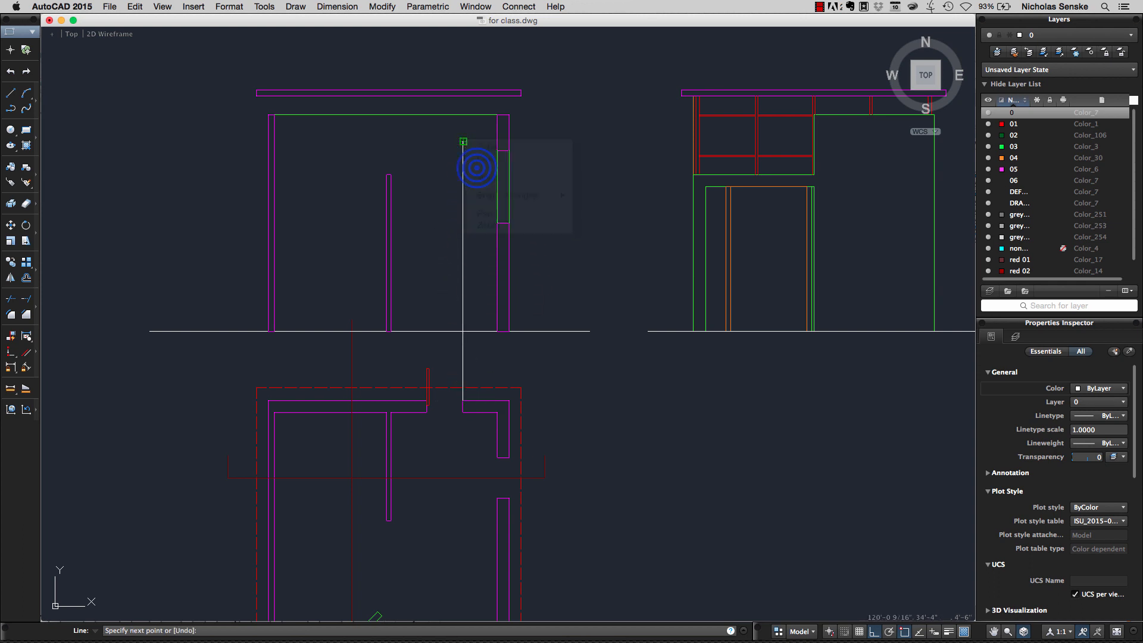
# - Draw a second vertical projection line from the left jamb of the plan's upper door opening up into the section
pyautogui.rightClick(477, 162)
pyautogui.click(494, 170)
pyautogui.scroll(3, 421, 409)
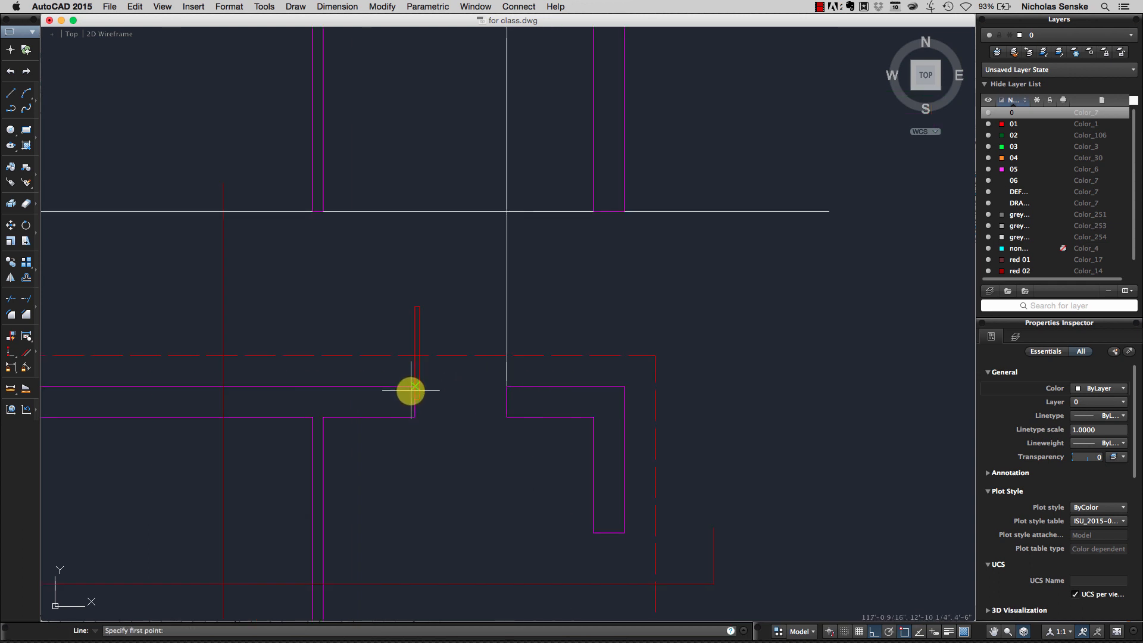
pyautogui.click(413, 387)
pyautogui.scroll(-5, 417, 386)
pyautogui.scroll(5, 427, 322)
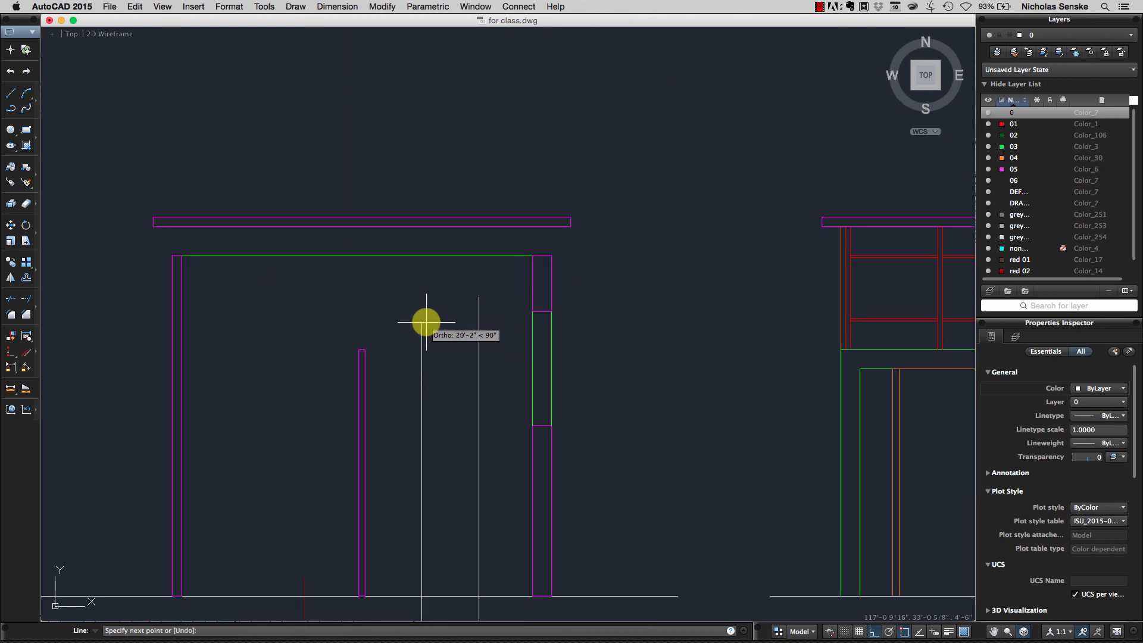
pyautogui.rightClick(426, 298)
pyautogui.click(441, 308)
# - Offset the section's ground line upward to mark the head height of the door opening
pyautogui.write('o')
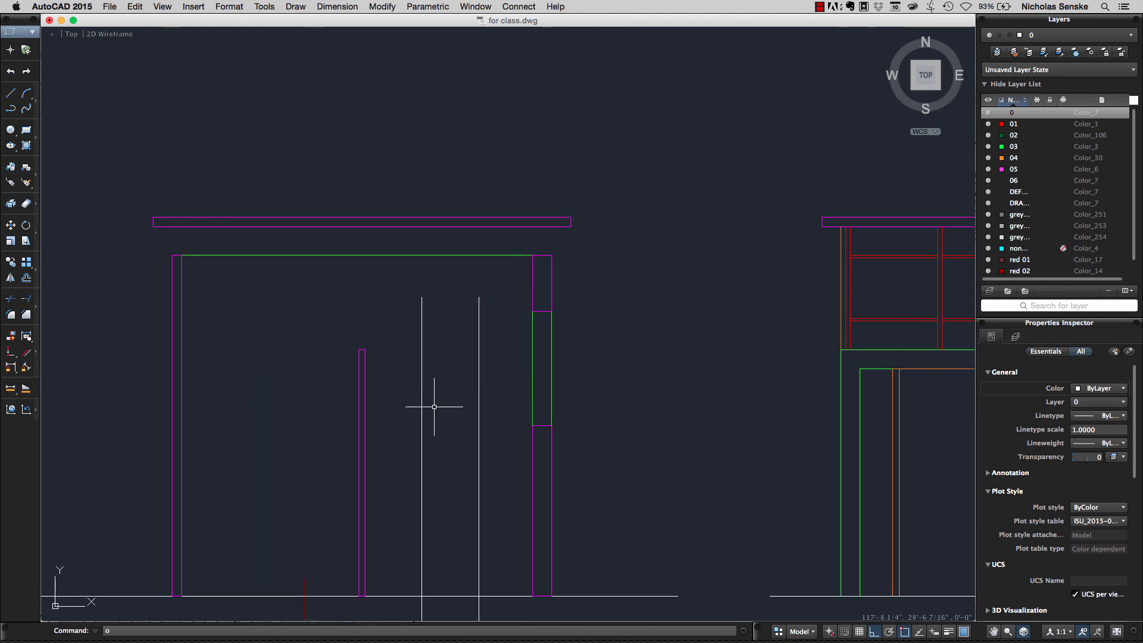
pyautogui.write('f')
pyautogui.press('Return')
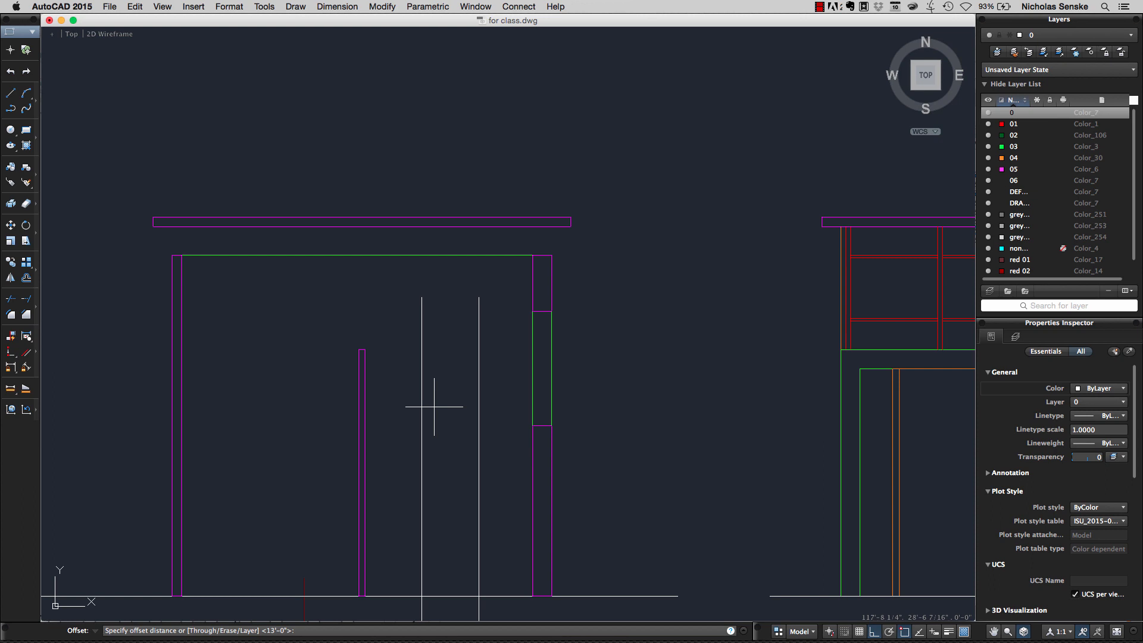
pyautogui.click(439, 596)
pyautogui.click(447, 487)
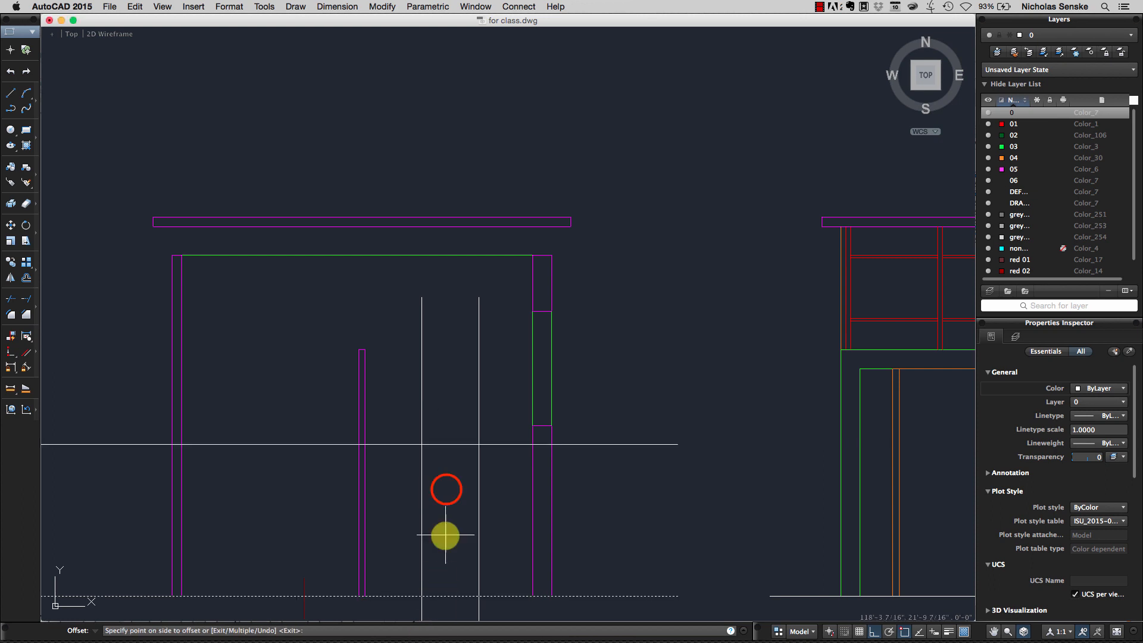
pyautogui.press('Return')
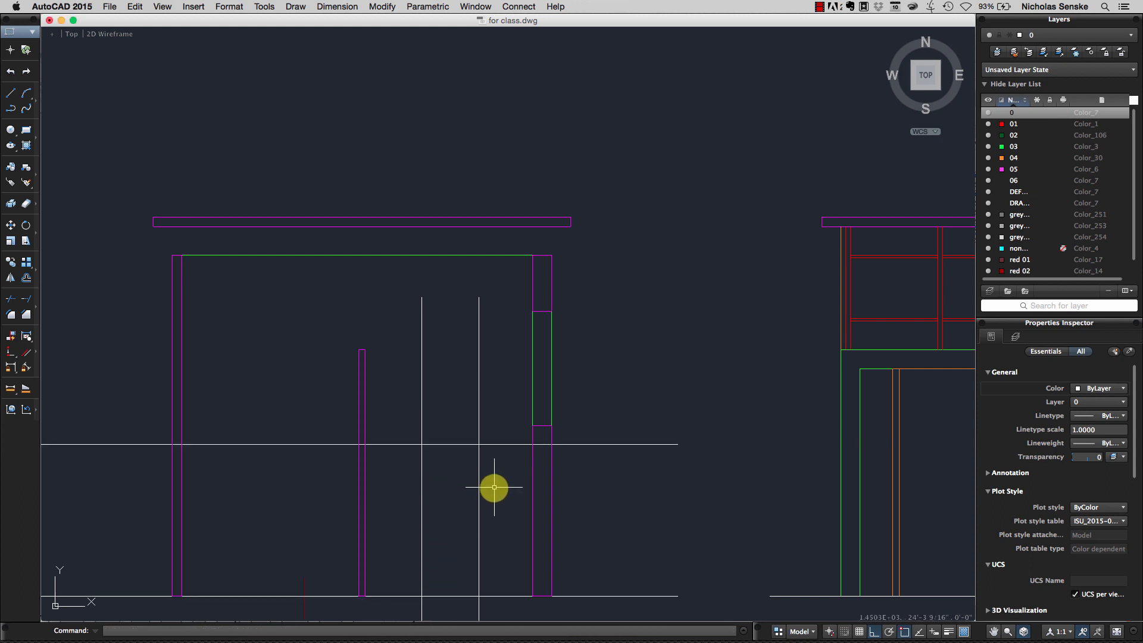
# - Try to fillet the door's right jamb line with the head-height line to form a corner
pyautogui.write('f')
pyautogui.press('Return')
pyautogui.click(479, 429)
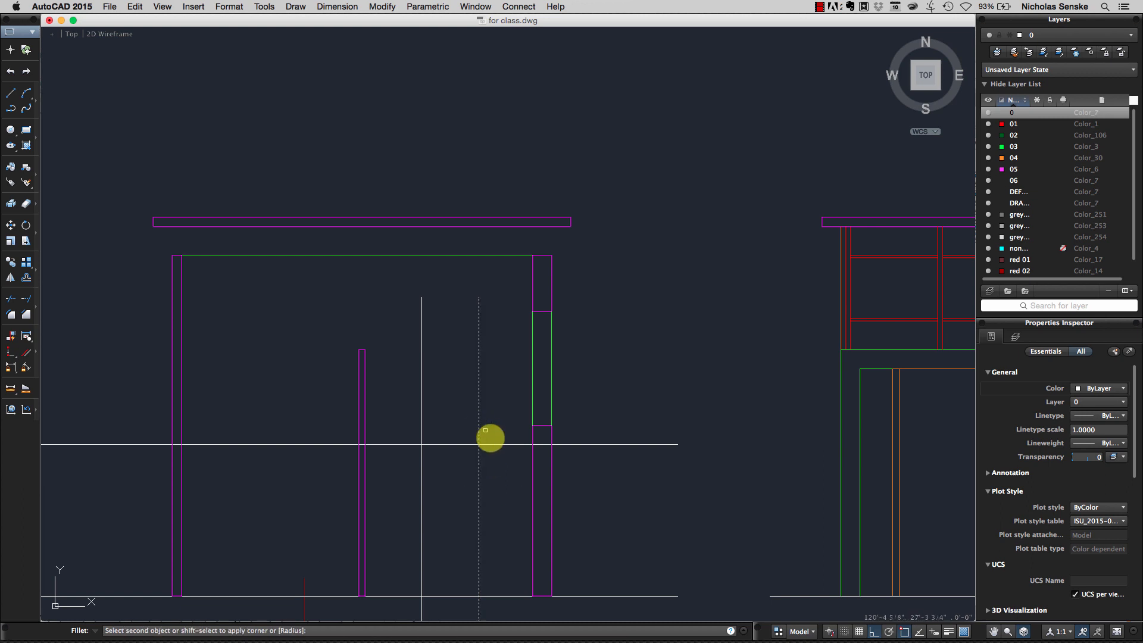
pyautogui.click(492, 444)
pyautogui.press('Return')
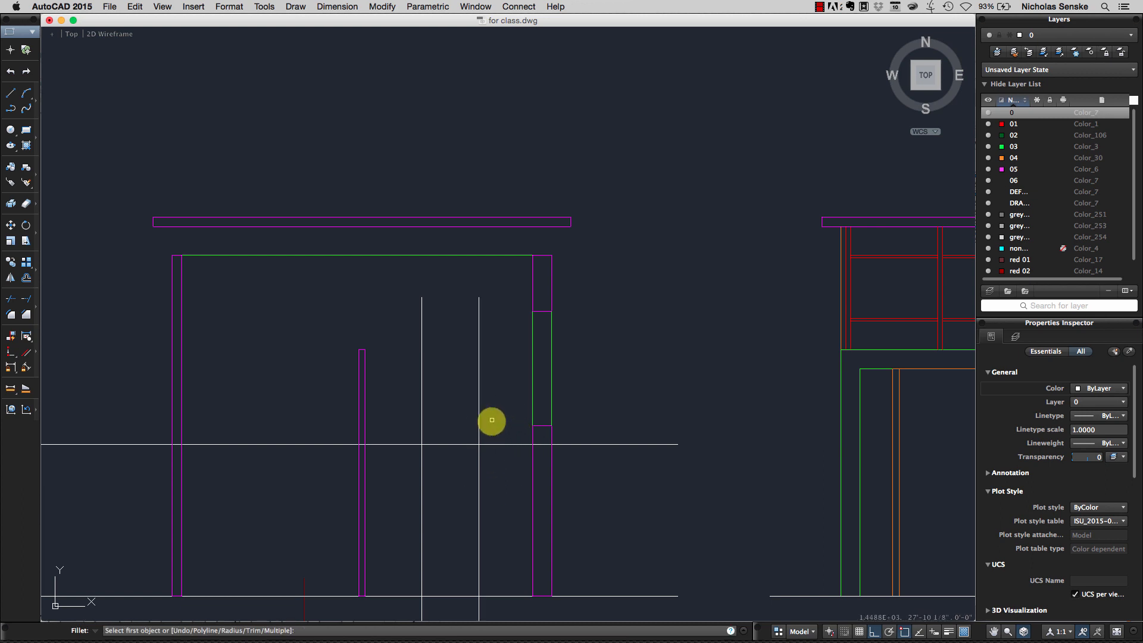
pyautogui.click(479, 419)
pyautogui.click(487, 445)
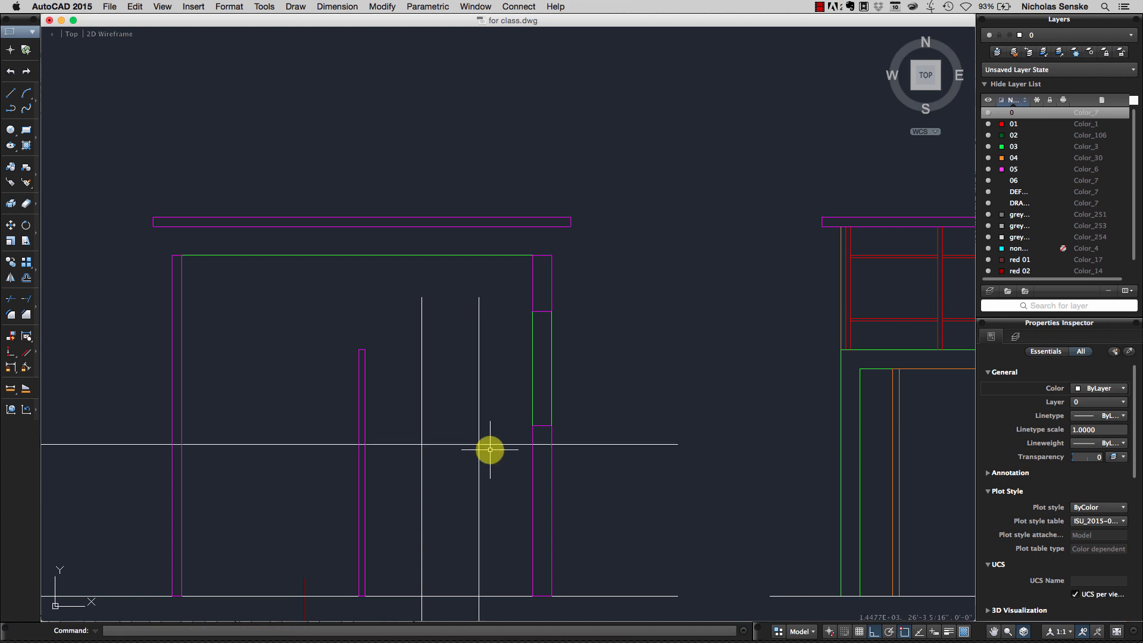
# - Trim the jamb lines above the door head and the head-height line outside the jambs
pyautogui.moveTo(490, 449)
pyautogui.mouseDown(button='middle')
pyautogui.moveTo(523, 454)
pyautogui.moveTo(607, 415)
pyautogui.mouseUp(button='middle')
pyautogui.press('Return')
pyautogui.click(606, 414)
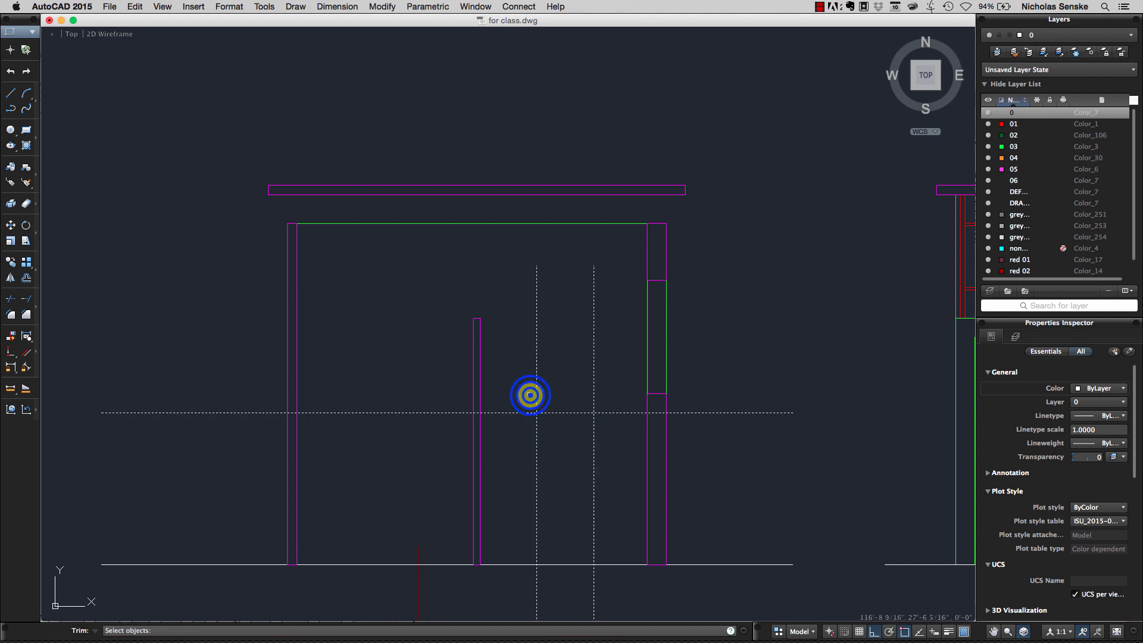
pyautogui.rightClick(539, 395)
pyautogui.click(527, 413)
pyautogui.click(598, 396)
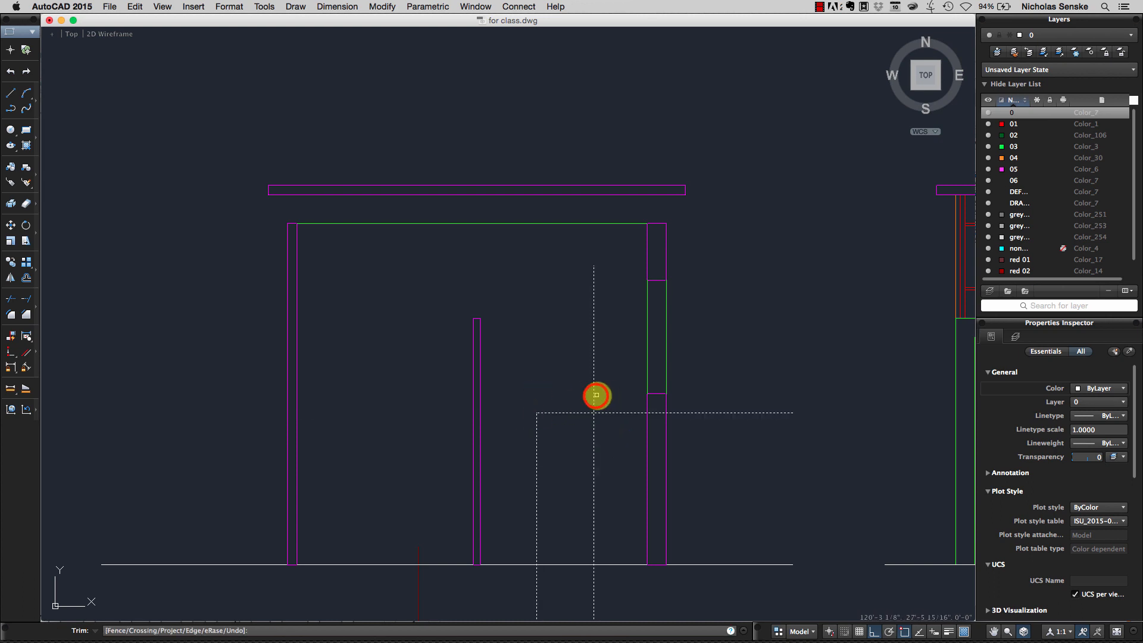
pyautogui.click(598, 404)
pyautogui.click(601, 414)
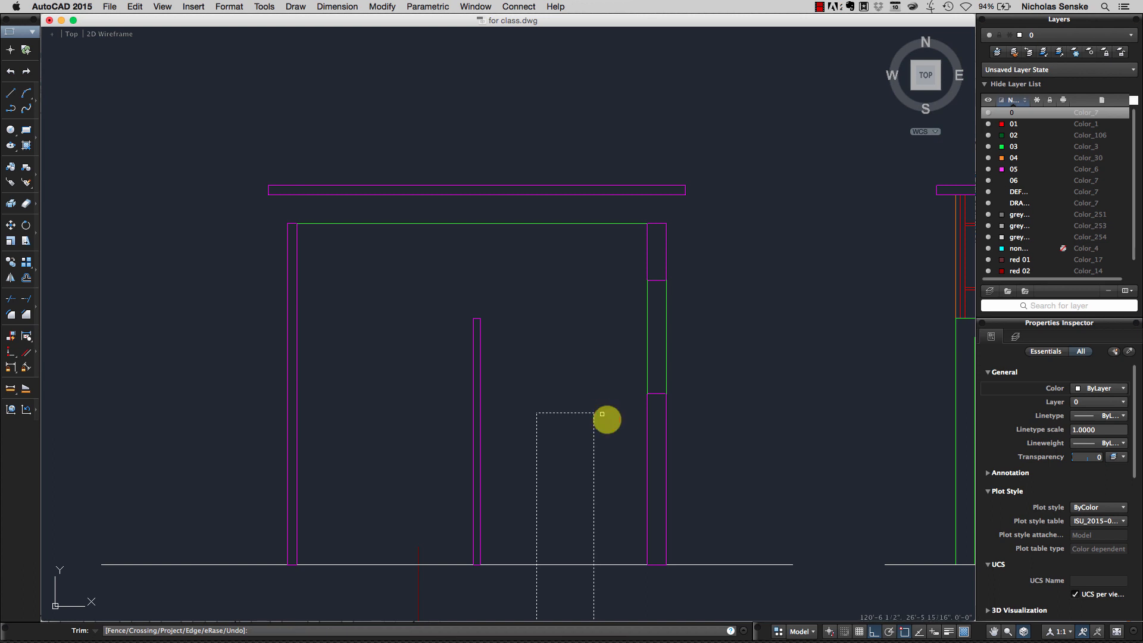
pyautogui.moveTo(616, 478); pyautogui.dragTo(620, 455, button='middle')
pyautogui.press('Escape')
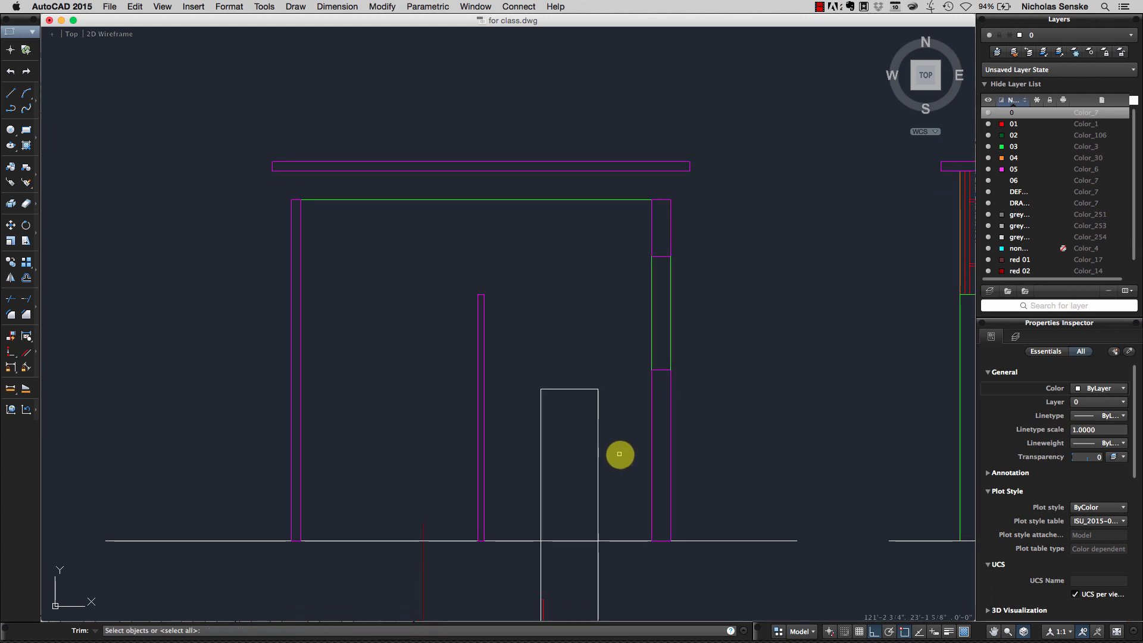
# - Trim both door jamb lines below the section's ground line
pyautogui.click(638, 557)
pyautogui.click(534, 530)
pyautogui.rightClick(533, 531)
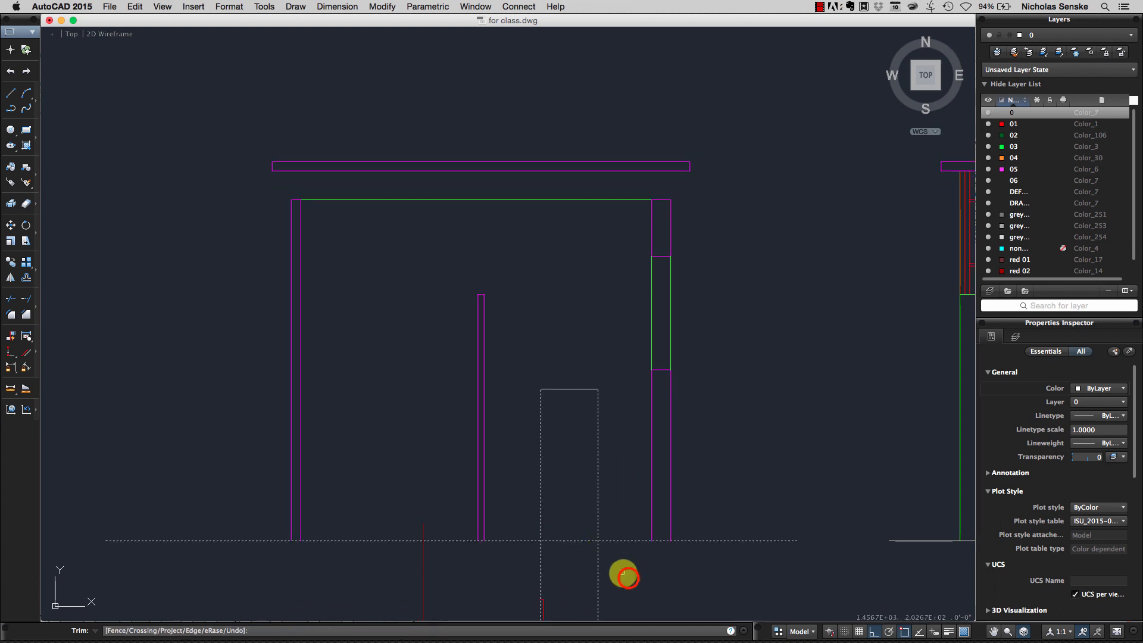
pyautogui.click(628, 577)
pyautogui.click(524, 568)
pyautogui.press('Escape')
pyautogui.click(740, 540)
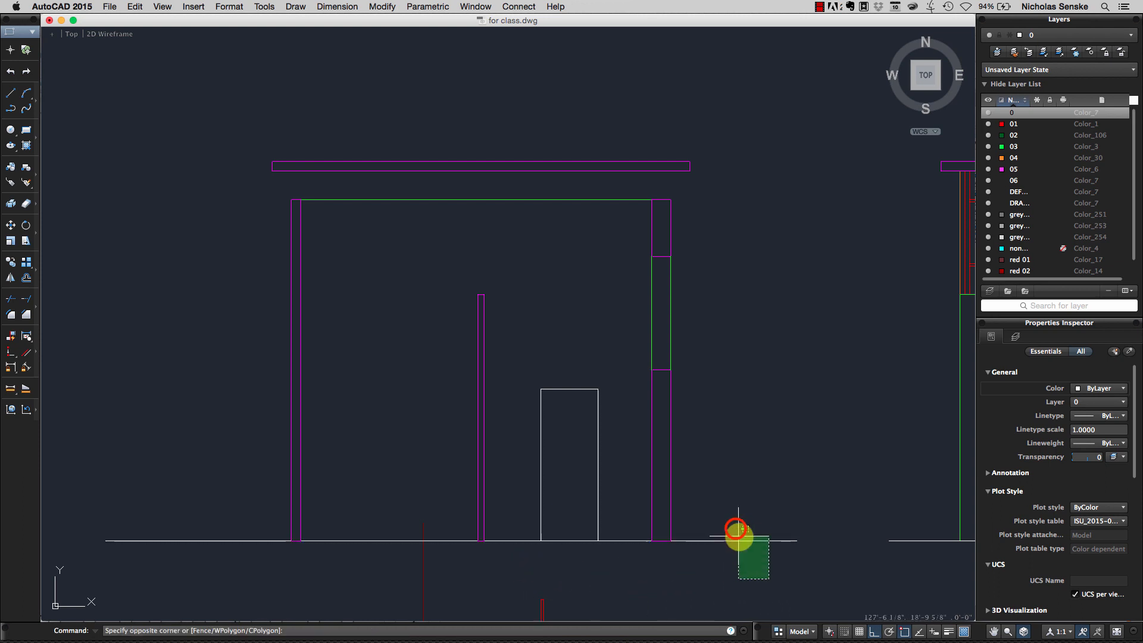
pyautogui.press('Escape')
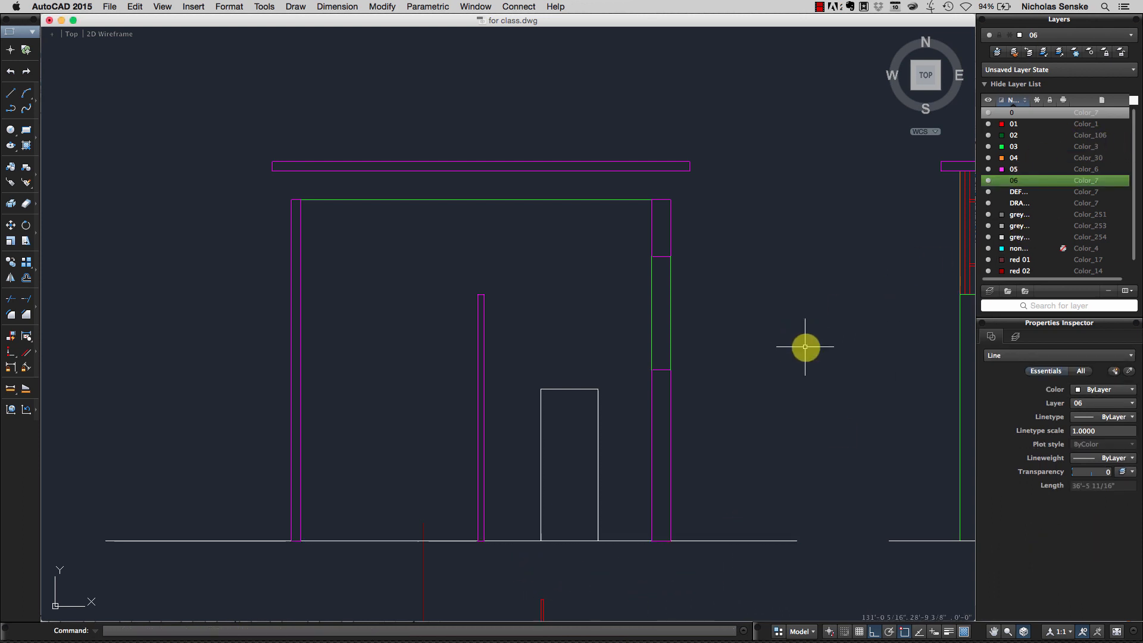
# - Assign the three lines of the section's door opening to layer 01
pyautogui.scroll(-2, 737, 398)
pyautogui.click(664, 421)
pyautogui.click(613, 352)
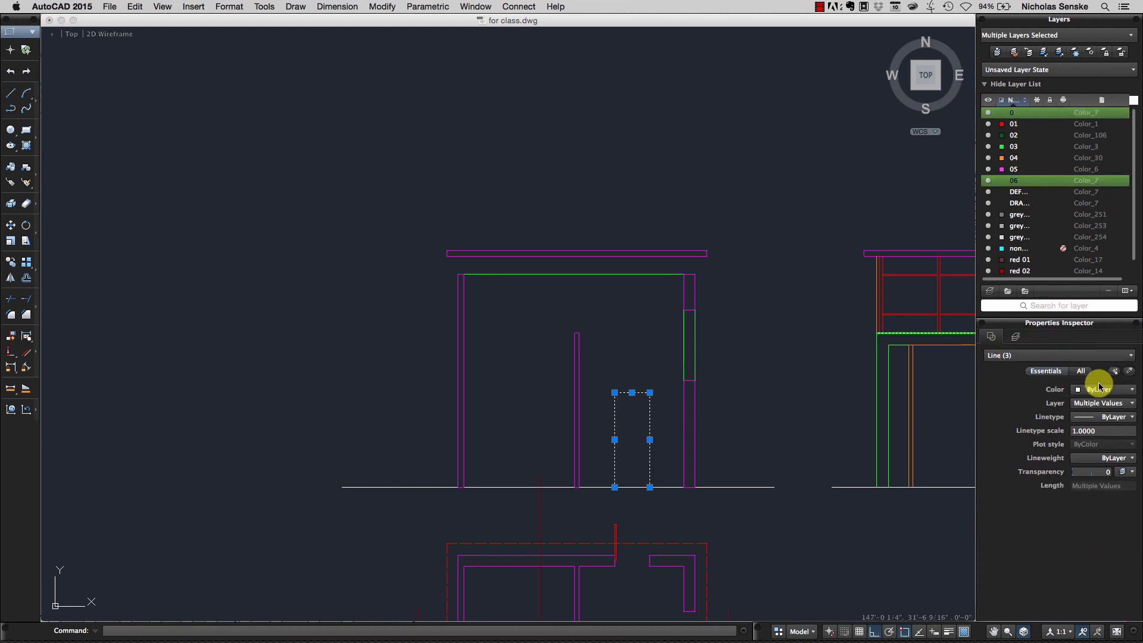
pyautogui.click(1092, 404)
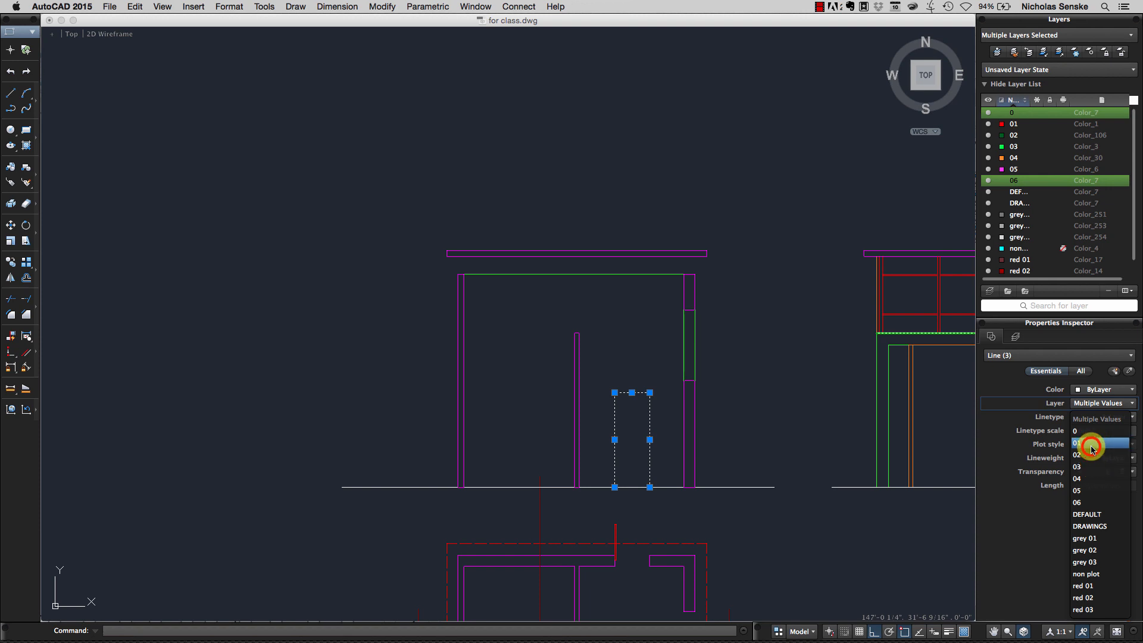
pyautogui.click(1095, 468)
pyautogui.press('Escape')
# - Turn off layer 03 to isolate the cut lines at the section's left wall and roof
pyautogui.moveTo(773, 439)
pyautogui.mouseDown(button='middle')
pyautogui.moveTo(762, 407)
pyautogui.moveTo(479, 439)
pyautogui.mouseUp(button='middle')
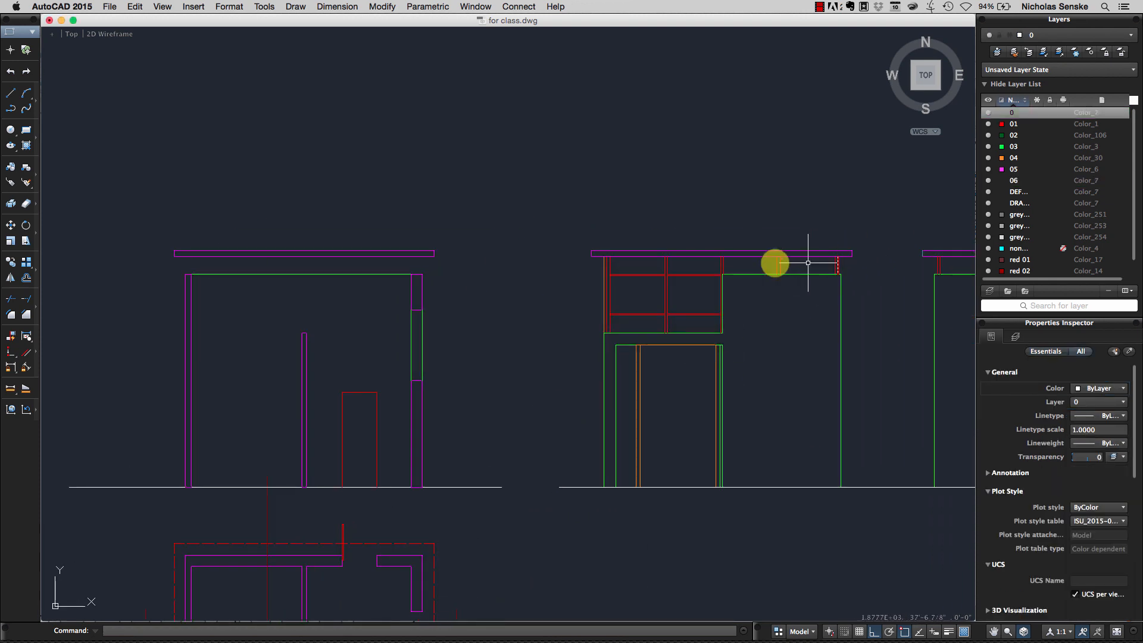
pyautogui.scroll(2, 299, 299)
pyautogui.scroll(-2, 306, 258)
pyautogui.scroll(8, 327, 239)
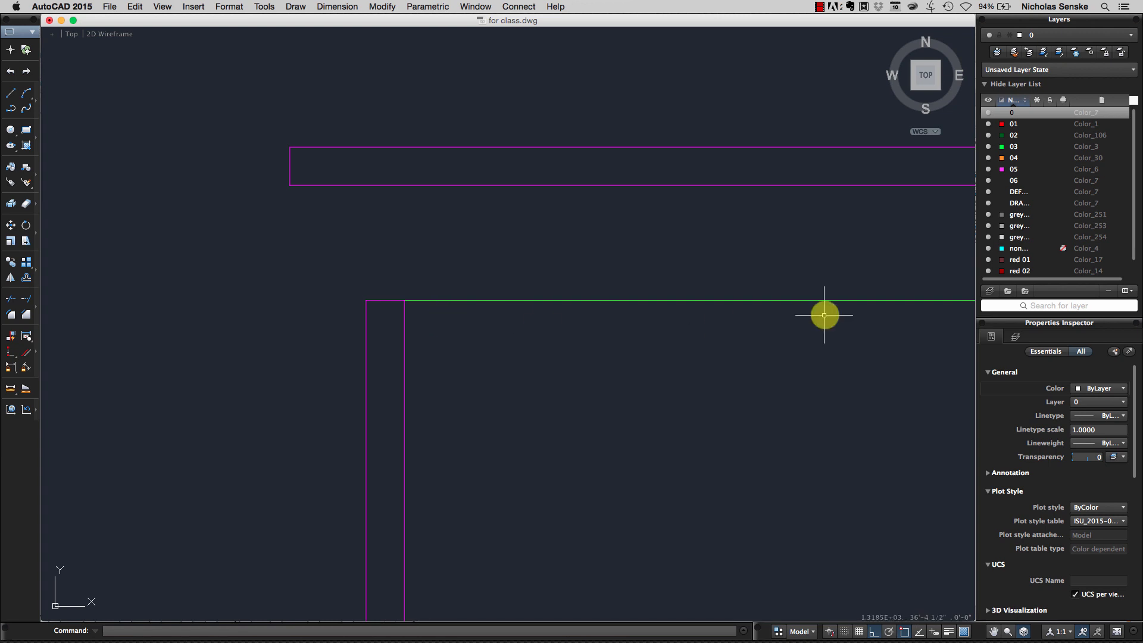
pyautogui.click(988, 147)
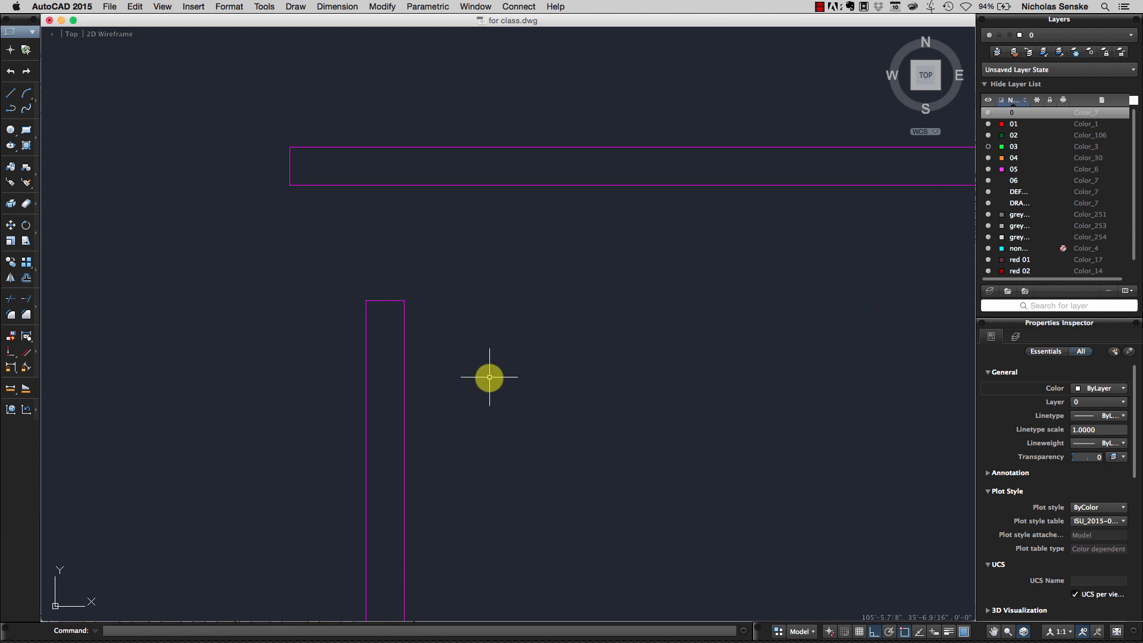
# - Stretch the top of the section's left wall up to the underside of the roof slab
pyautogui.press('Return')
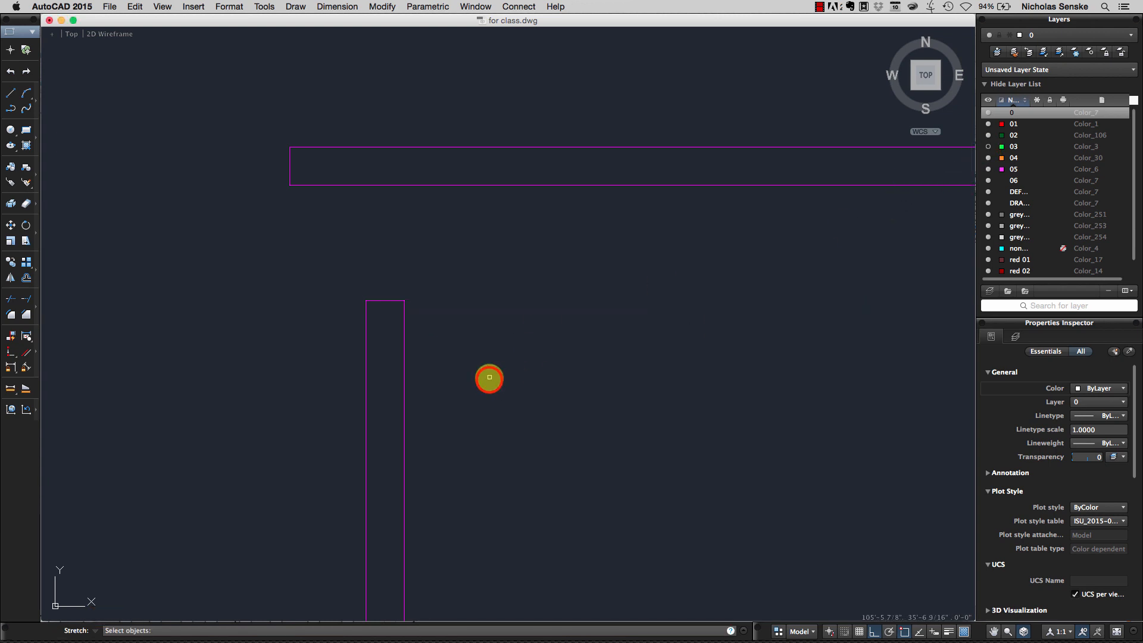
pyautogui.click(490, 377)
pyautogui.click(315, 259)
pyautogui.click(366, 302)
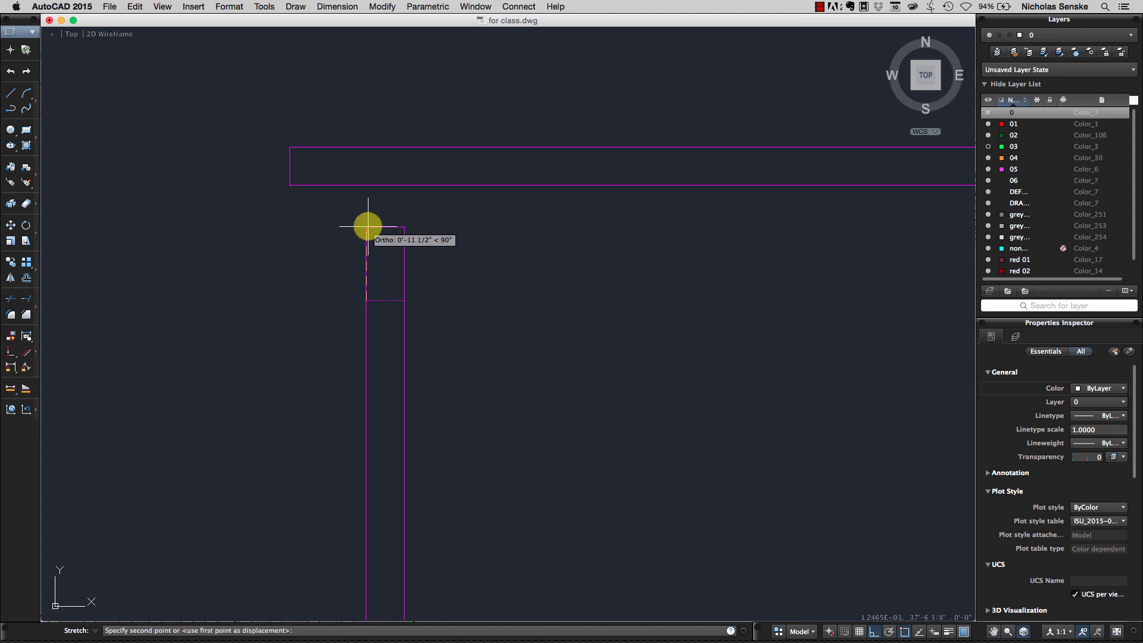
pyautogui.click(366, 186)
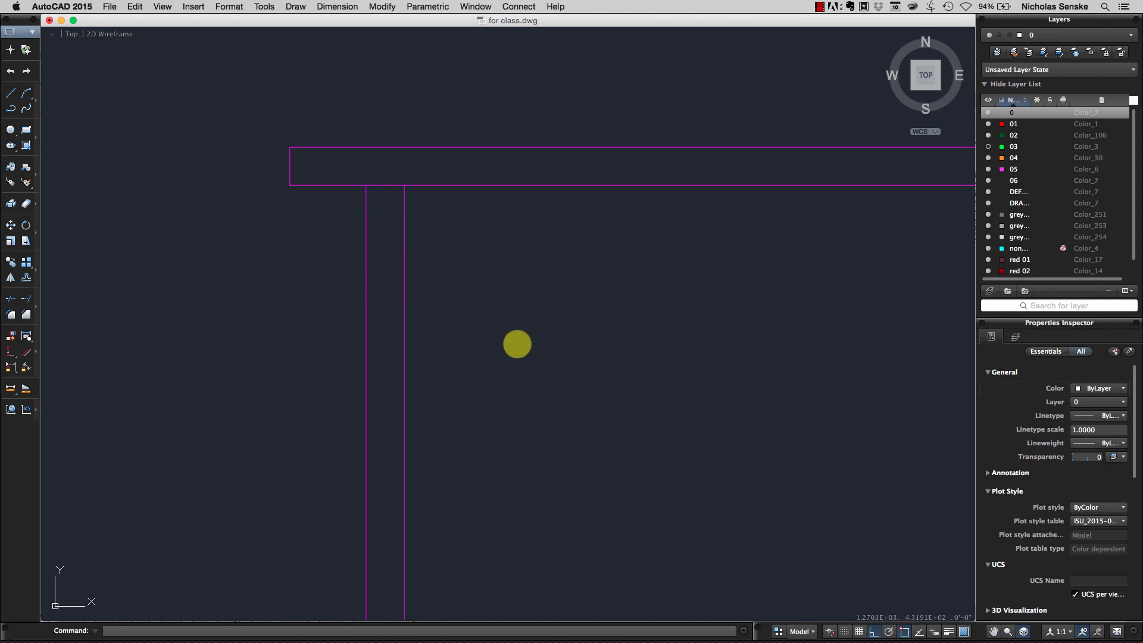
# - Trim the overlapping horizontal lines between the left wall and roof slab to merge their cut outlines
pyautogui.scroll(-5, 536, 357)
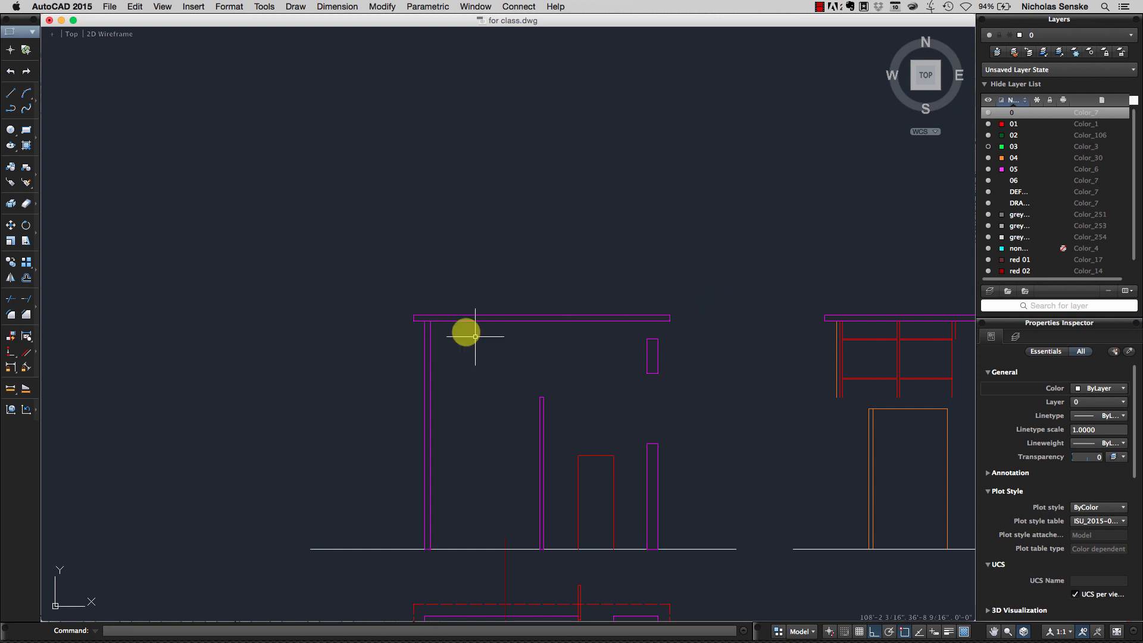
pyautogui.scroll(4, 430, 322)
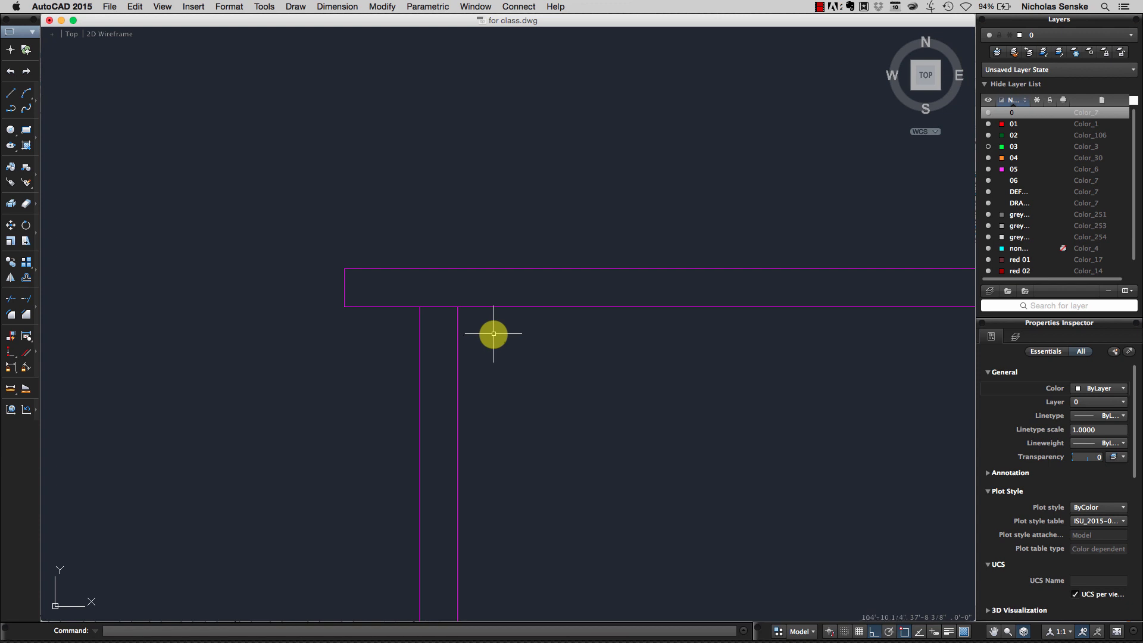
pyautogui.moveTo(531, 355); pyautogui.dragTo(476, 332, button='middle')
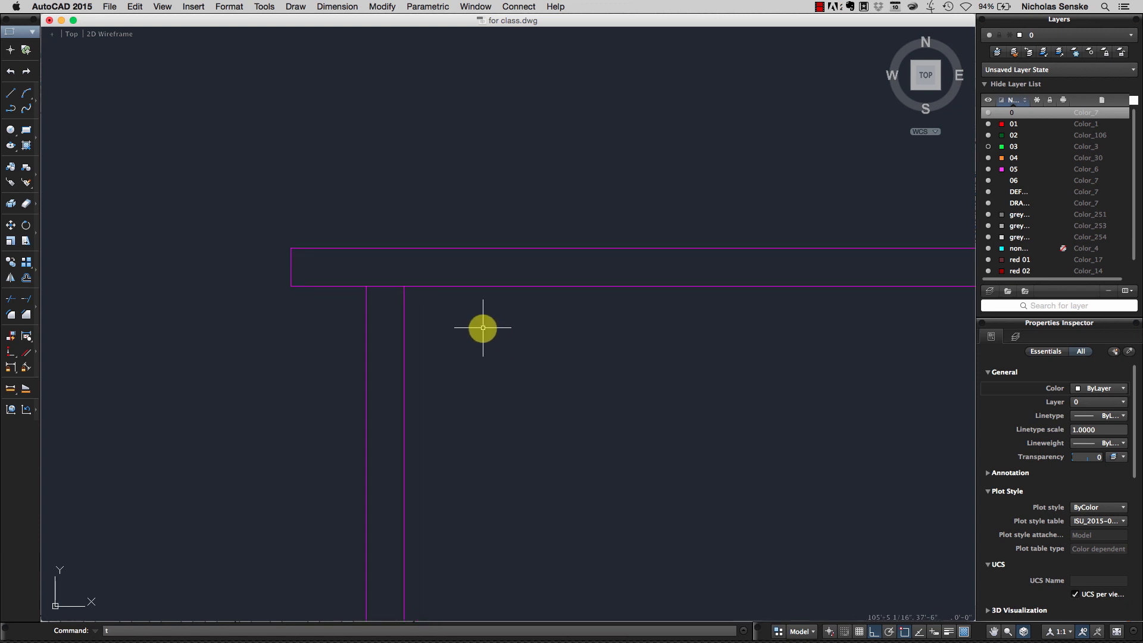
pyautogui.click(344, 270)
pyautogui.rightClick(344, 271)
pyautogui.click(387, 287)
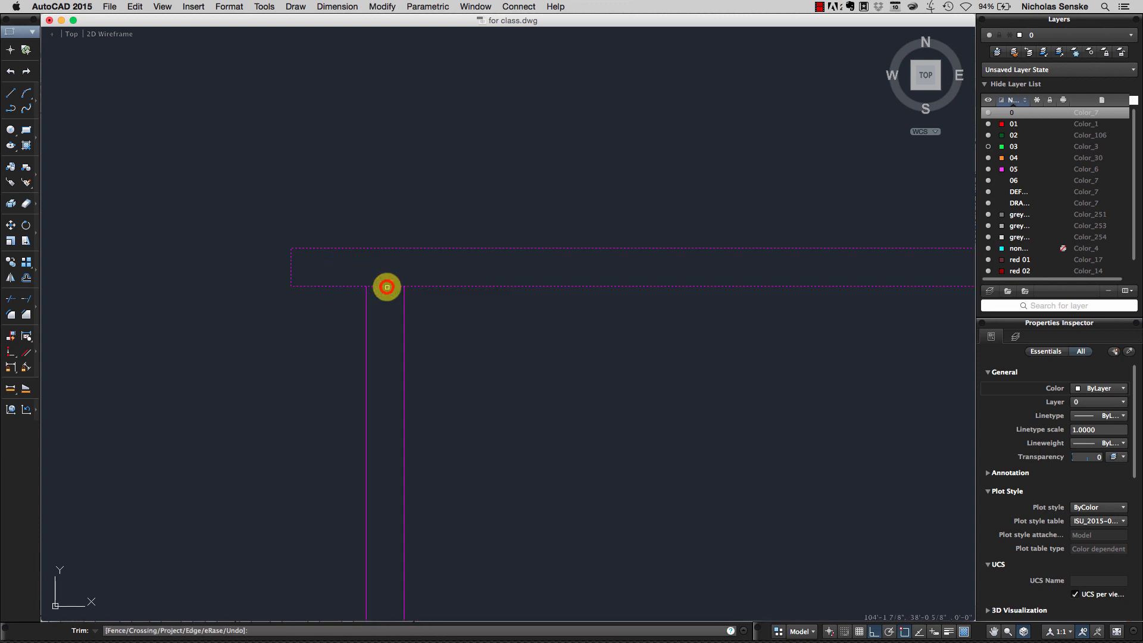
pyautogui.click(389, 285)
pyautogui.click(389, 289)
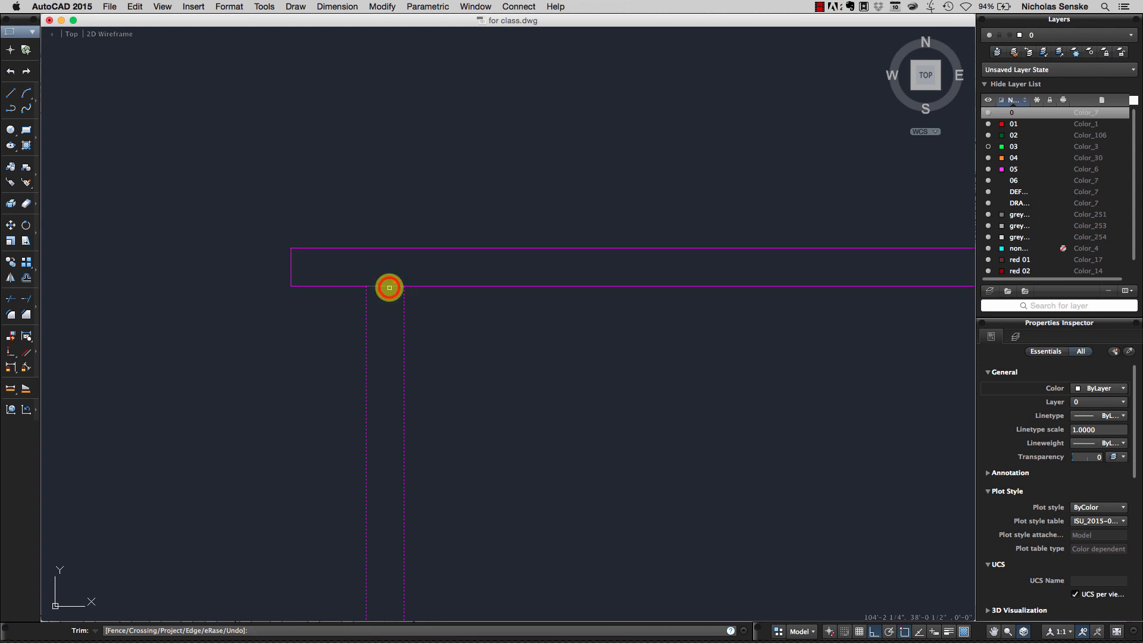
pyautogui.press('Escape')
# - Turn layer 03 back on
pyautogui.scroll(-8, 454, 344)
pyautogui.moveTo(496, 409); pyautogui.dragTo(401, 345, button='middle')
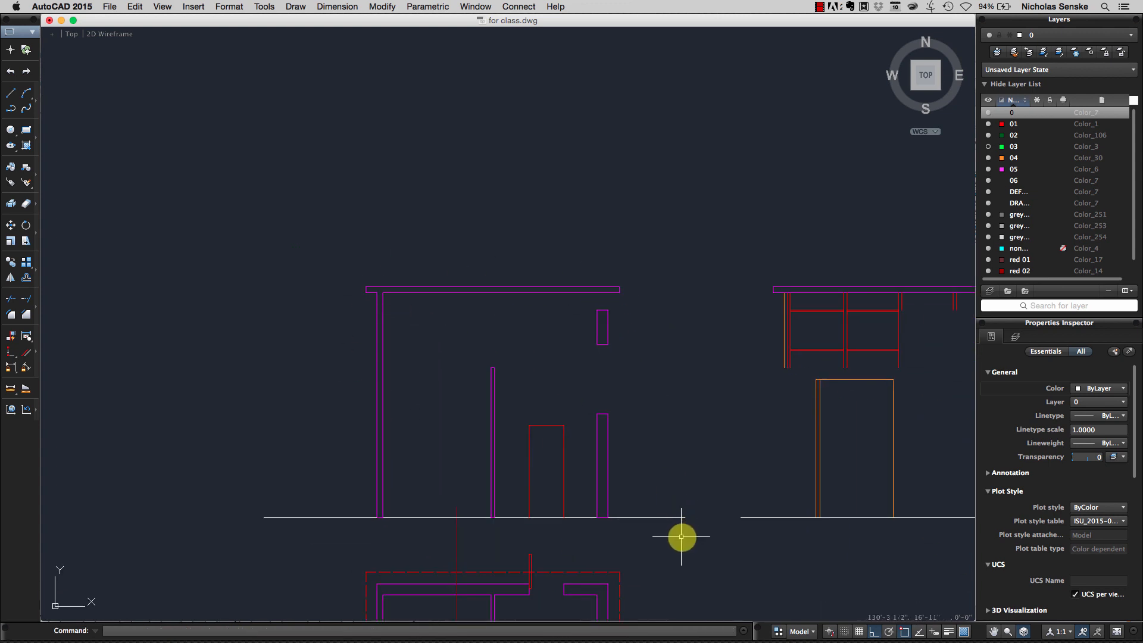
pyautogui.moveTo(723, 364); pyautogui.dragTo(495, 367, button='middle')
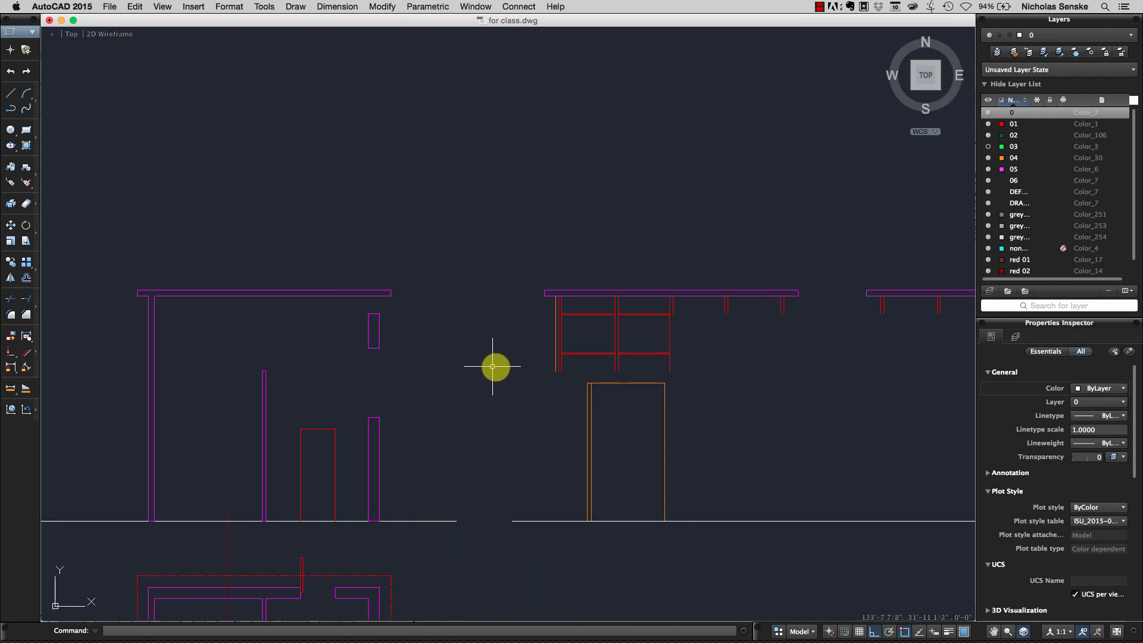
pyautogui.click(989, 146)
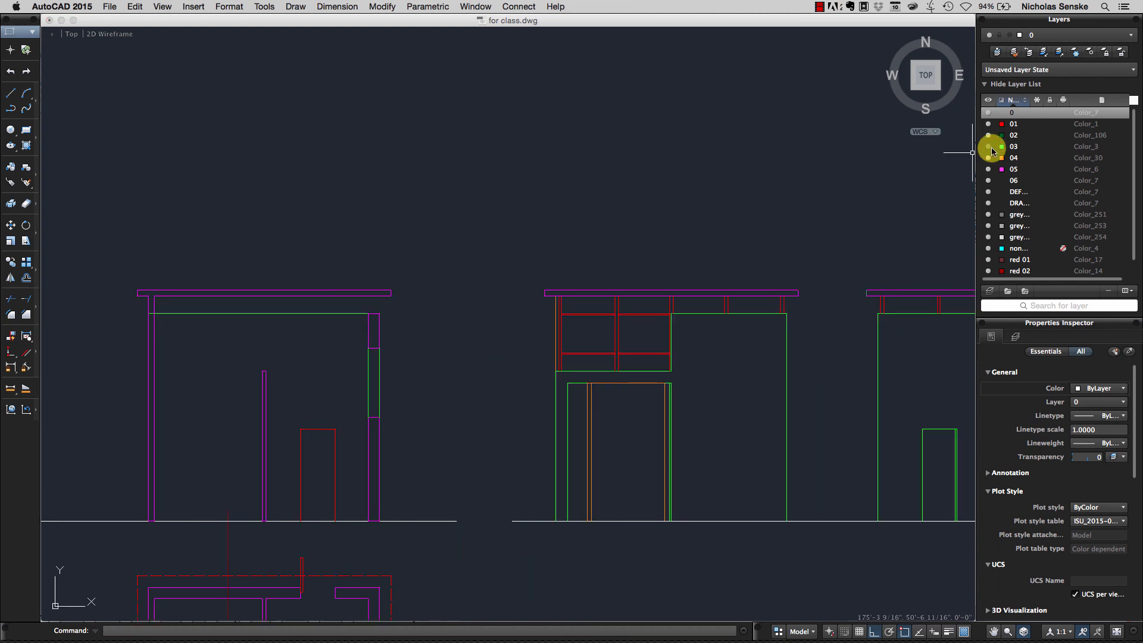
# - Copy the elevation's four pairs of vertical support lines beneath the roof into the section, aligning by the wall's upper right corner
pyautogui.scroll(4, 783, 311)
pyautogui.click(788, 308)
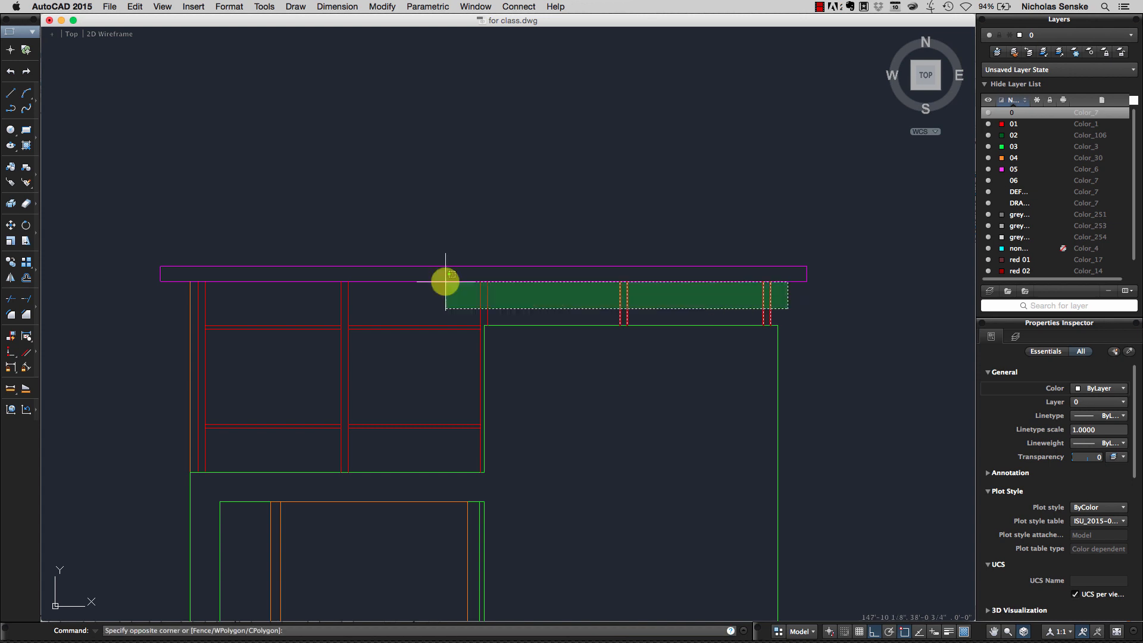
pyautogui.click(314, 294)
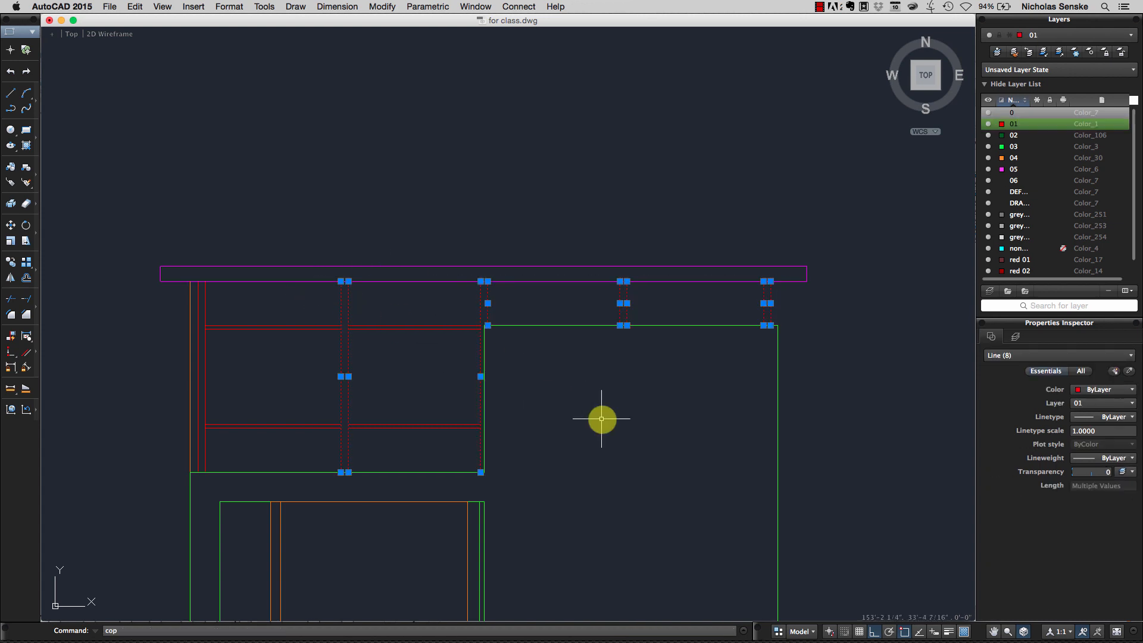
pyautogui.press('Return')
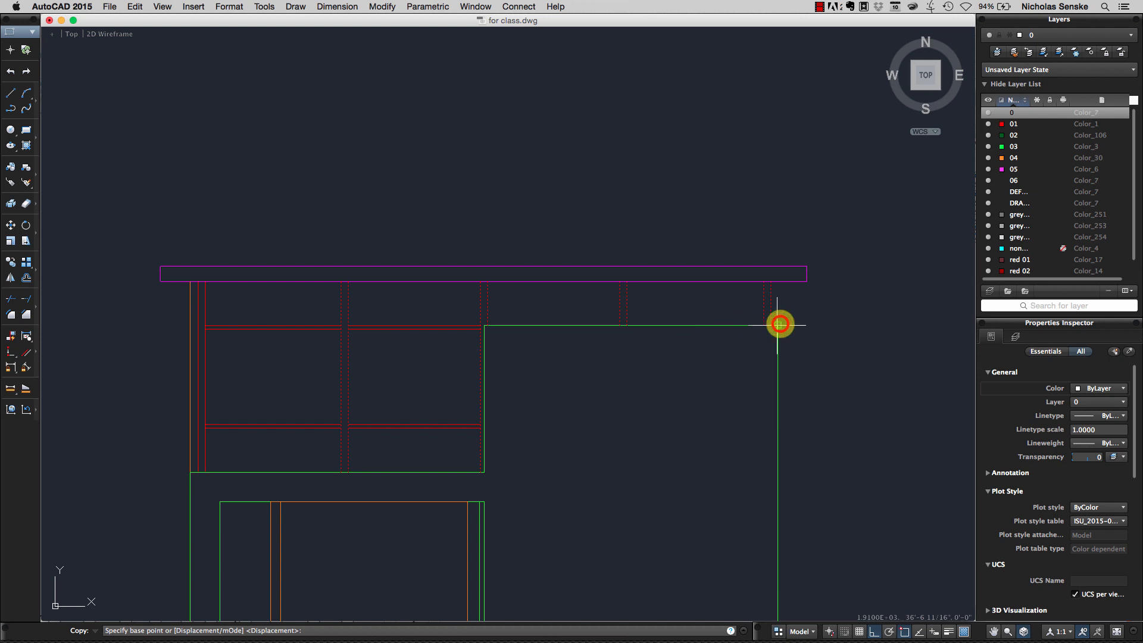
pyautogui.click(778, 325)
pyautogui.scroll(-4, 752, 375)
pyautogui.scroll(5, 476, 358)
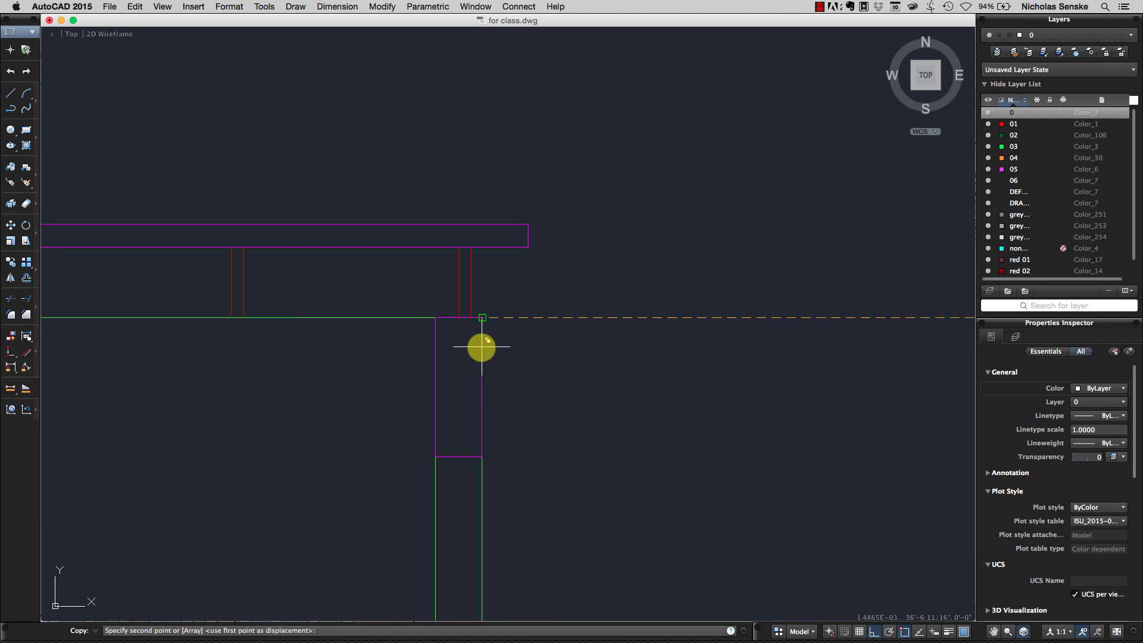
pyautogui.click(480, 317)
pyautogui.scroll(-4, 507, 358)
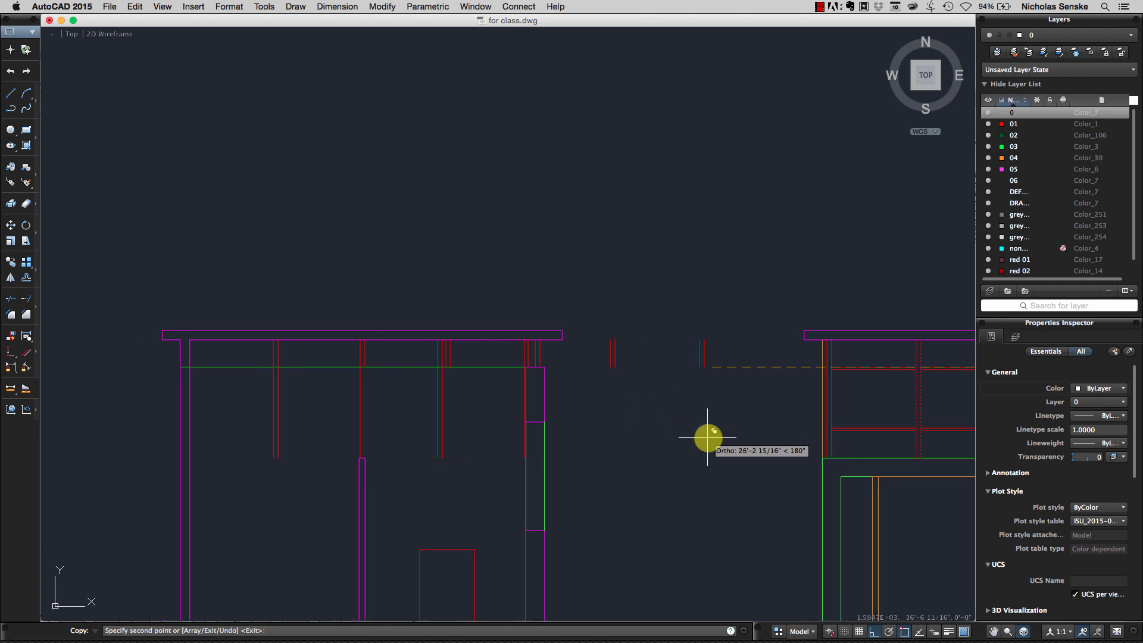
pyautogui.press('Return')
# - Trim the copied vertical support lines below the section's green ceiling line
pyautogui.click(362, 425)
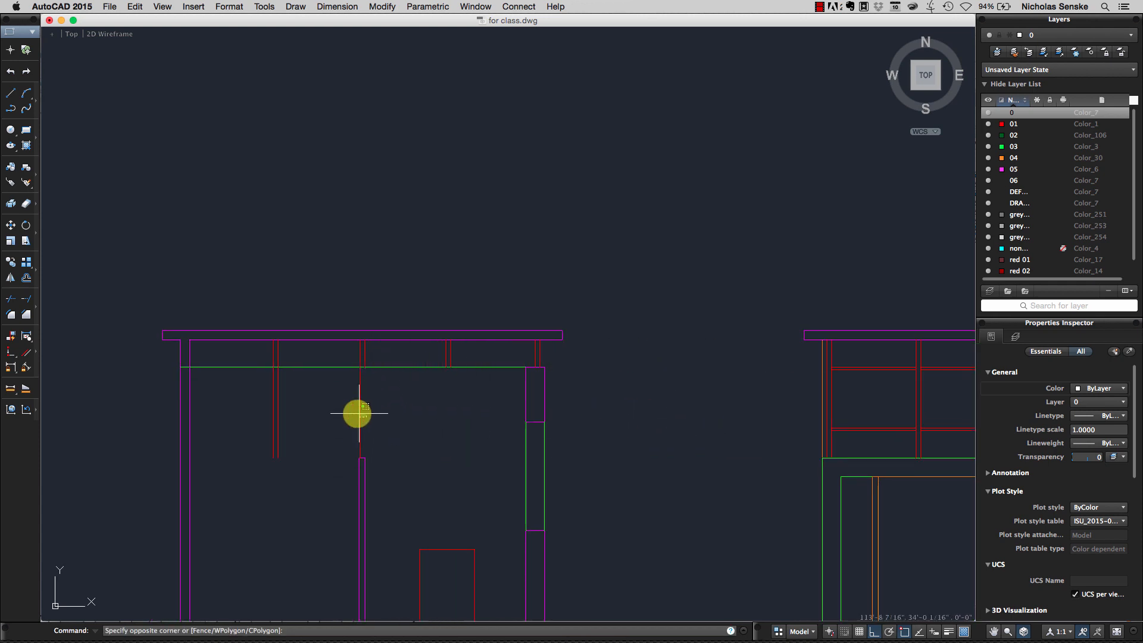
pyautogui.click(400, 430)
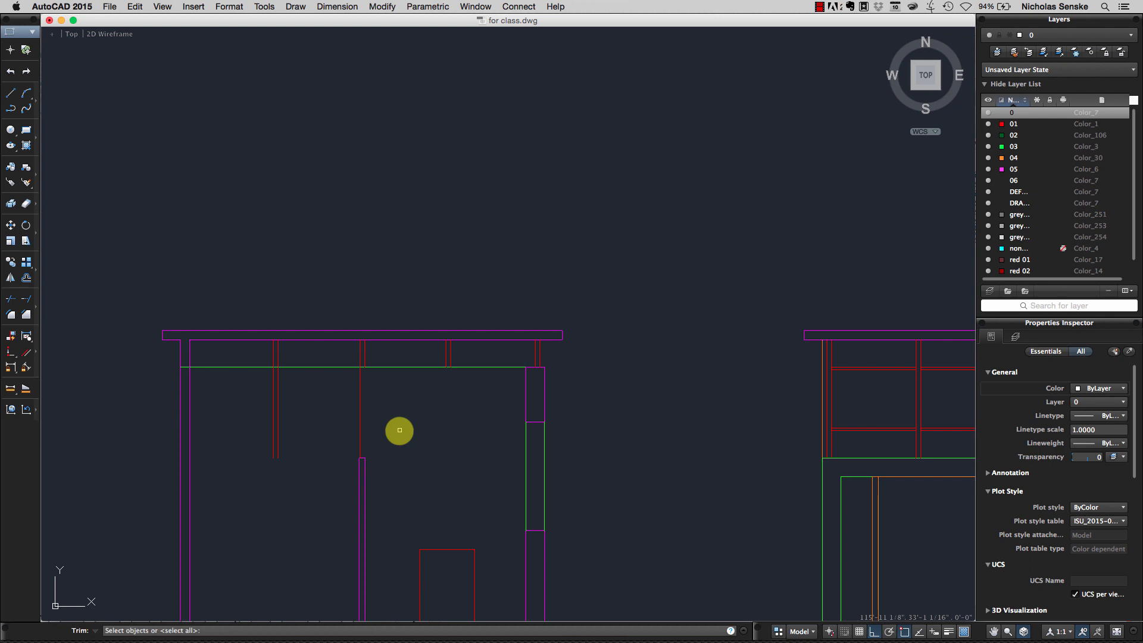
pyautogui.click(404, 391)
pyautogui.click(396, 366)
pyautogui.press('Return')
pyautogui.click(396, 405)
pyautogui.click(261, 392)
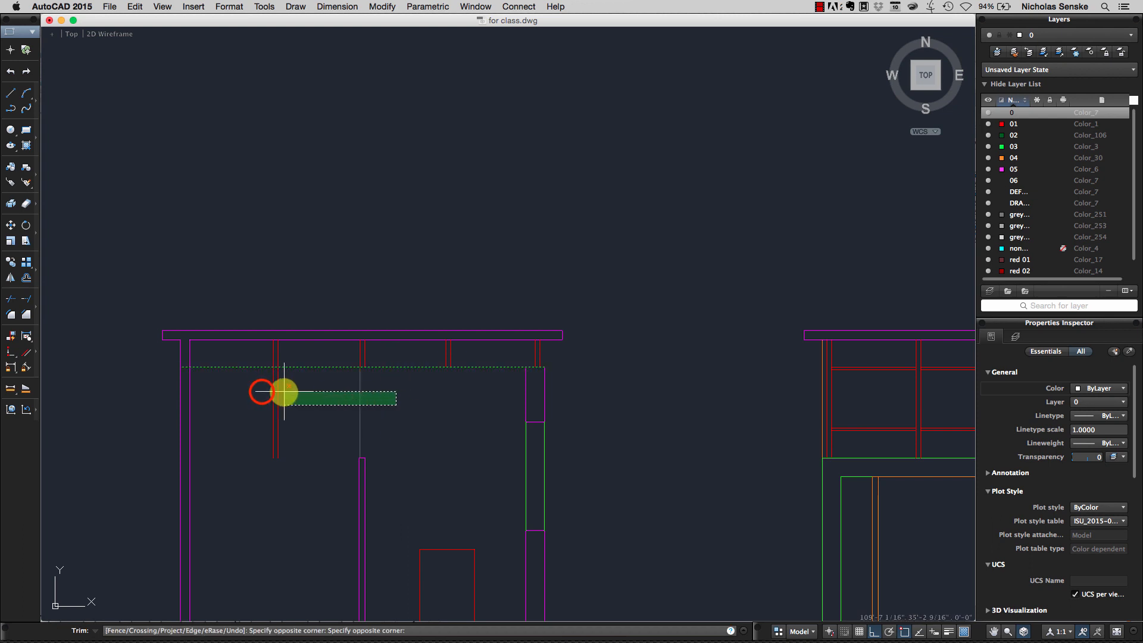
pyautogui.press('Return')
pyautogui.scroll(-3, 380, 436)
pyautogui.moveTo(511, 480); pyautogui.dragTo(546, 362, button='middle')
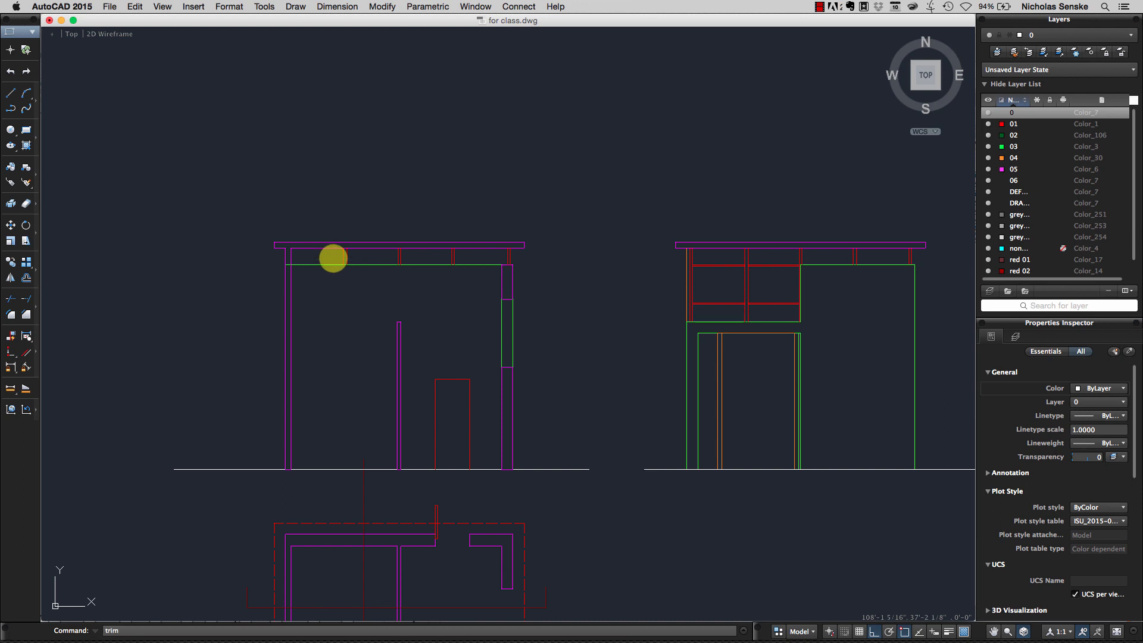
# - Trim the green ceiling line where it crosses the section's left cut wall
pyautogui.scroll(4, 315, 271)
pyautogui.click(301, 276)
pyautogui.click(256, 234)
pyautogui.press('Return')
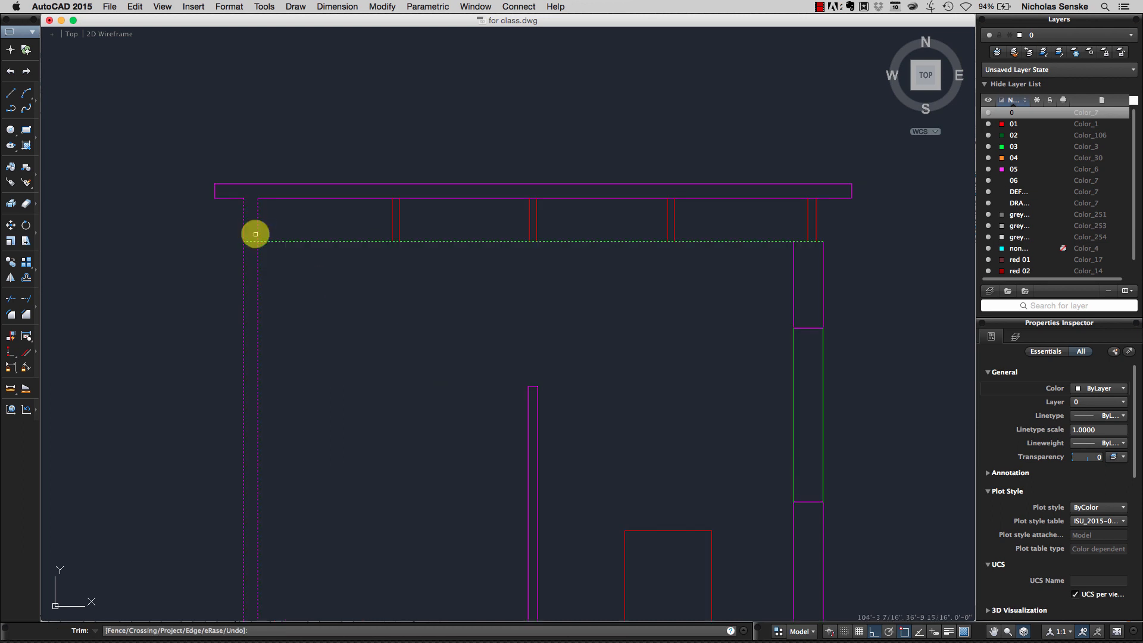
pyautogui.click(252, 240)
pyautogui.press('Return')
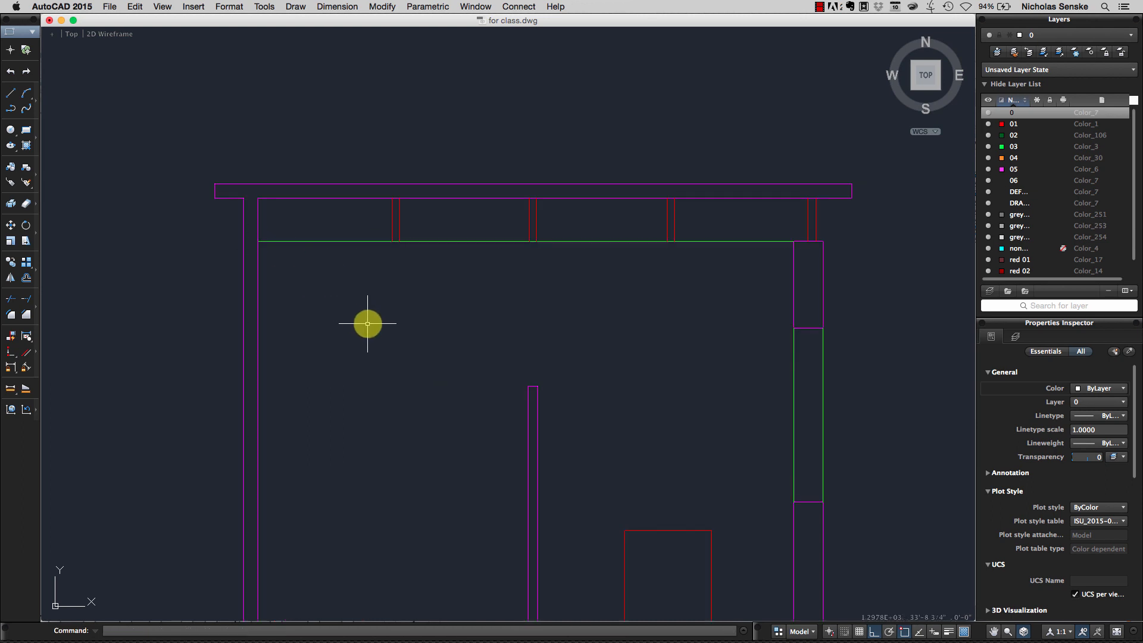
# - Delete the floor plan beneath the finished section, including its section cut lines and dashed roof outline
pyautogui.scroll(-6, 345, 300)
pyautogui.scroll(2, 467, 331)
pyautogui.moveTo(467, 373); pyautogui.dragTo(512, 312, button='middle')
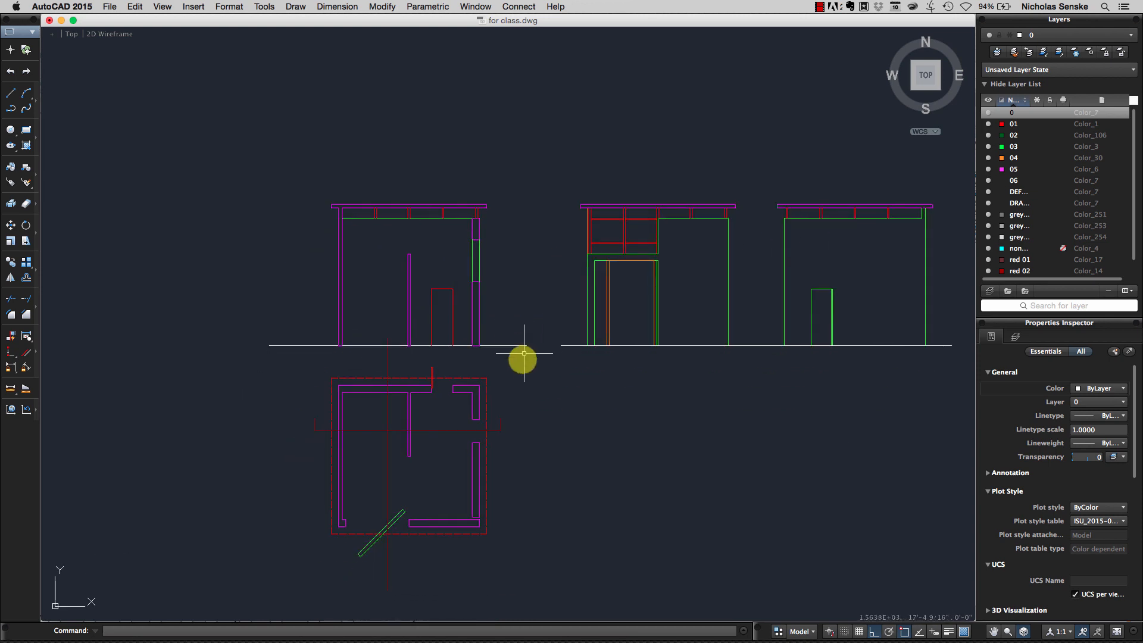
pyautogui.click(534, 574)
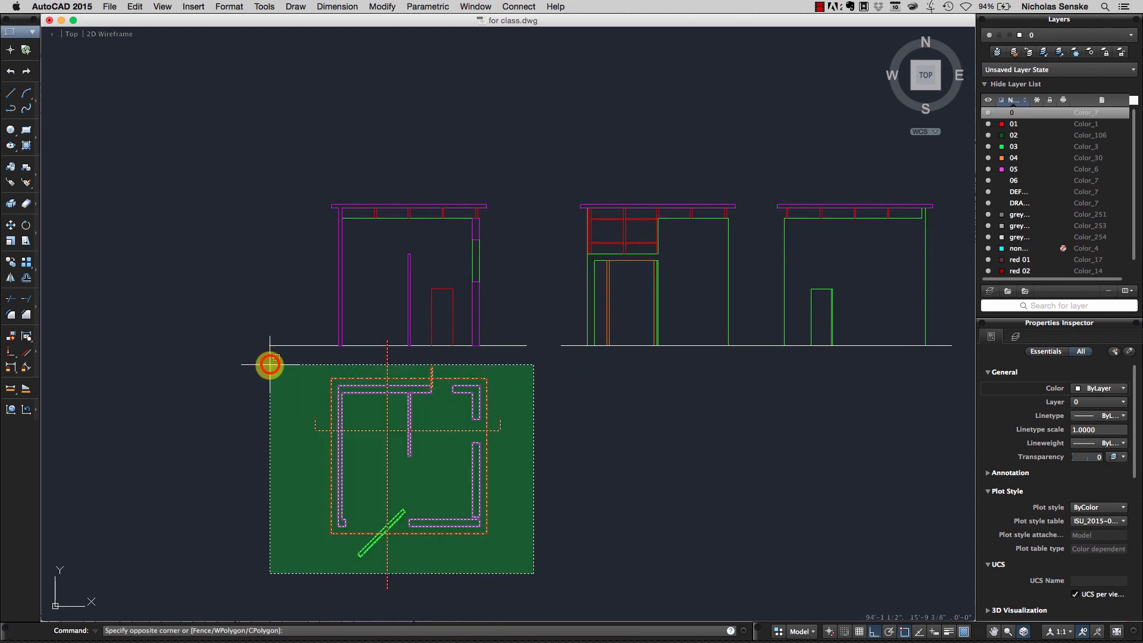
pyautogui.click(268, 366)
pyautogui.press('Delete')
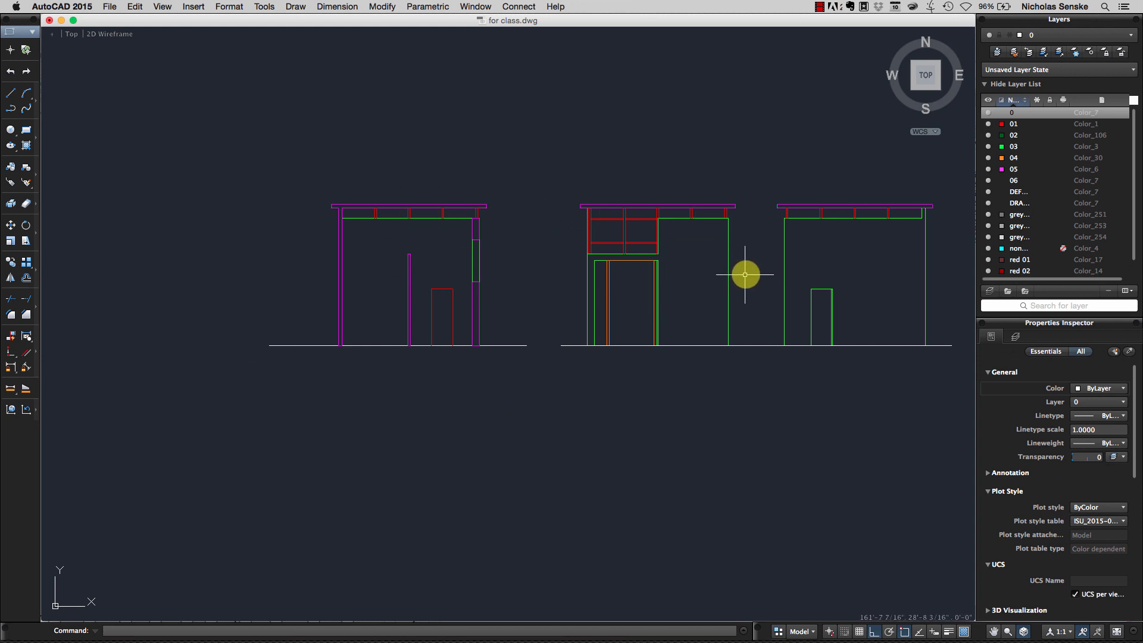
# - Draw a vertical projection line from the angled door's right face at the horizontal cut line up past the second plan's ground line
pyautogui.moveTo(766, 277); pyautogui.dragTo(518, 276, button='middle')
pyautogui.scroll(-3, 518, 275)
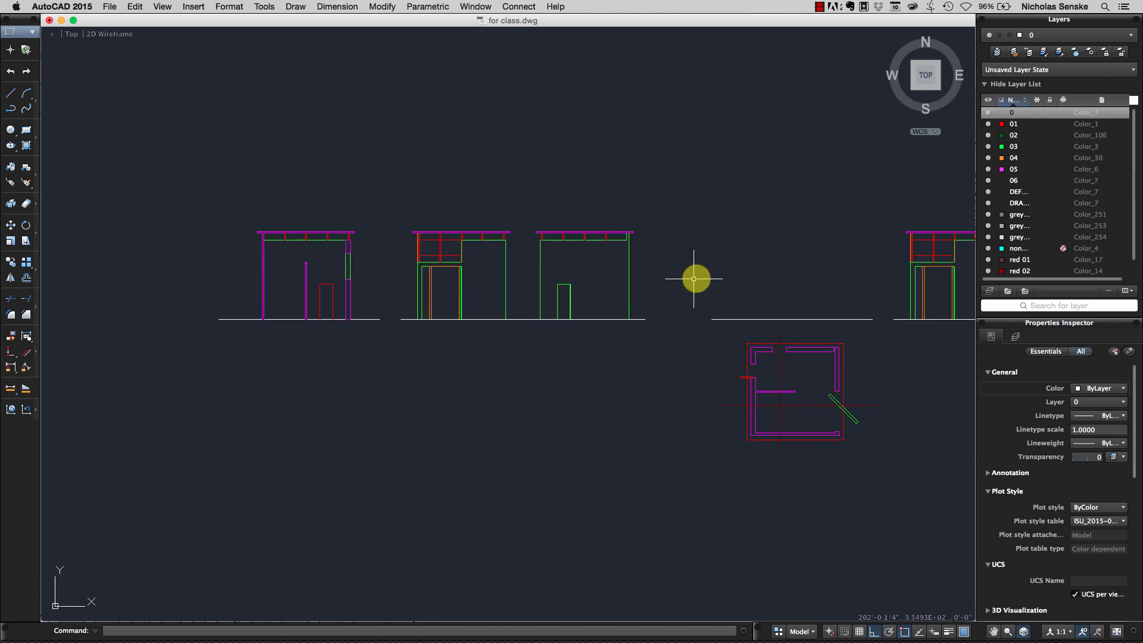
pyautogui.moveTo(694, 276); pyautogui.dragTo(421, 299, button='middle')
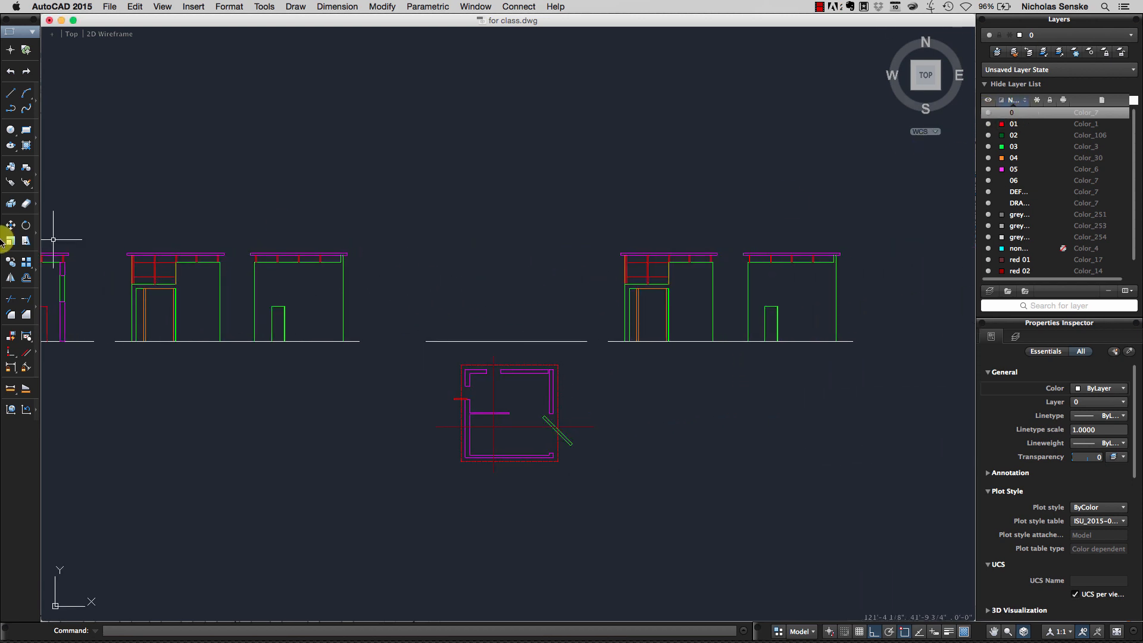
pyautogui.click(10, 92)
pyautogui.scroll(3, 579, 394)
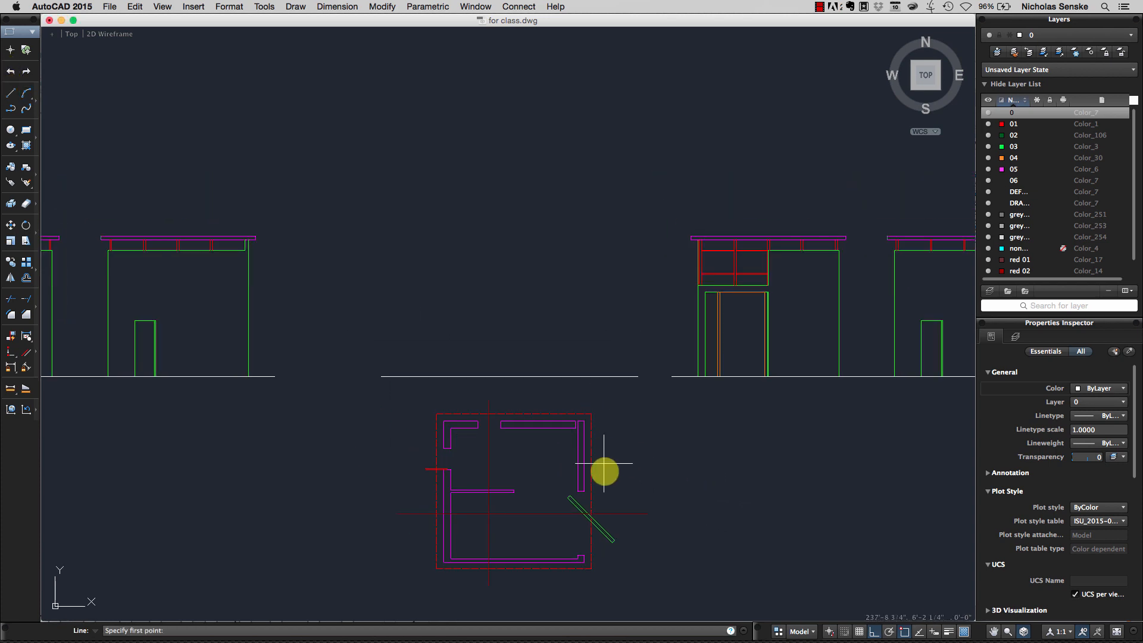
pyautogui.scroll(4, 592, 519)
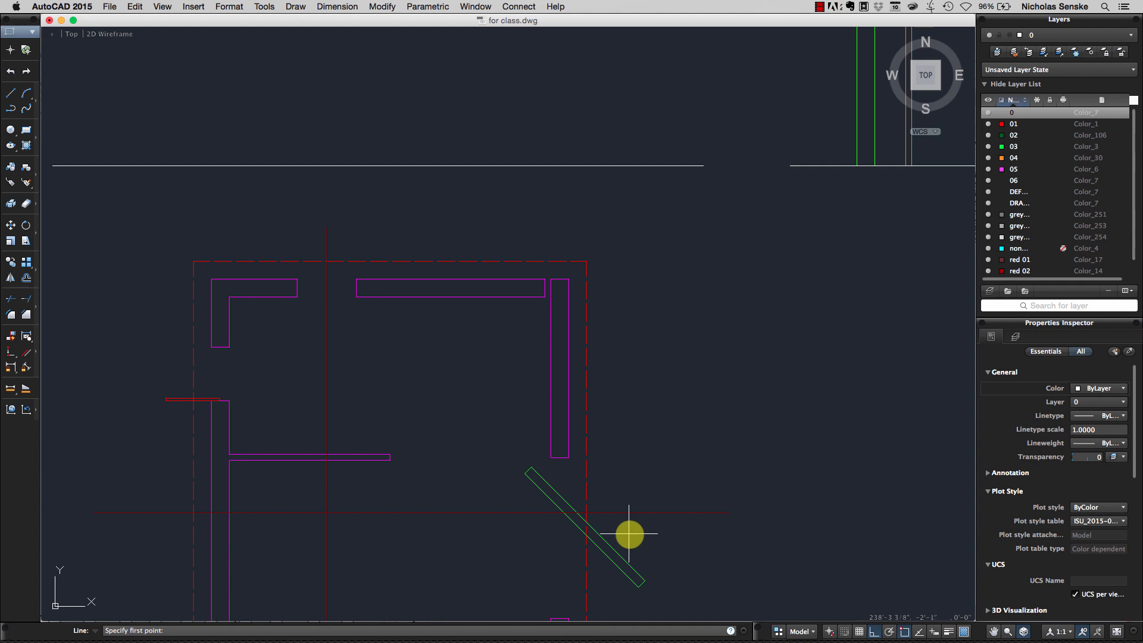
pyautogui.moveTo(629, 534); pyautogui.dragTo(716, 541, button='middle')
pyautogui.click(665, 518)
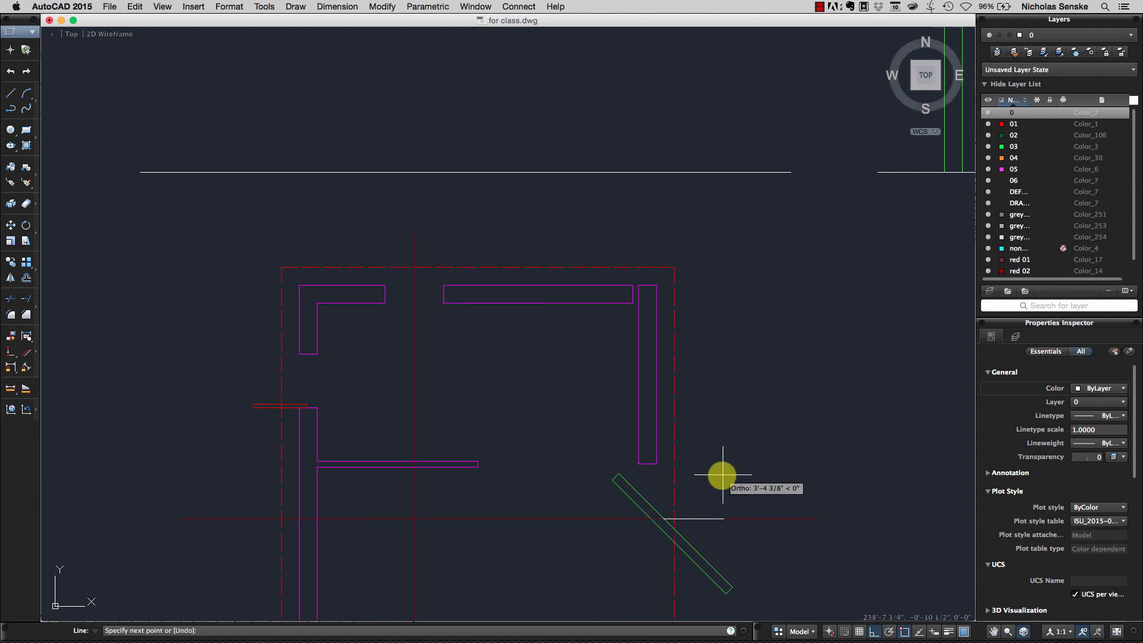
pyautogui.scroll(-6, 703, 324)
pyautogui.rightClick(706, 165)
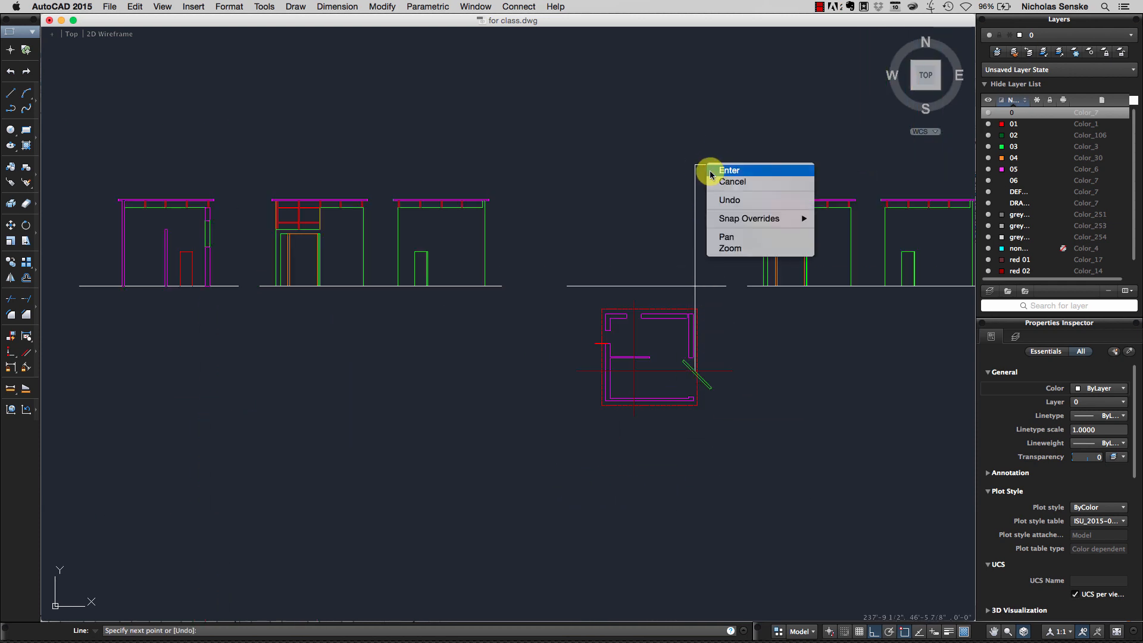
pyautogui.click(717, 171)
# - Project the angled door's left face at the horizontal cut line vertically up past the ground line
pyautogui.rightClick(722, 179)
pyautogui.click(735, 185)
pyautogui.scroll(4, 683, 361)
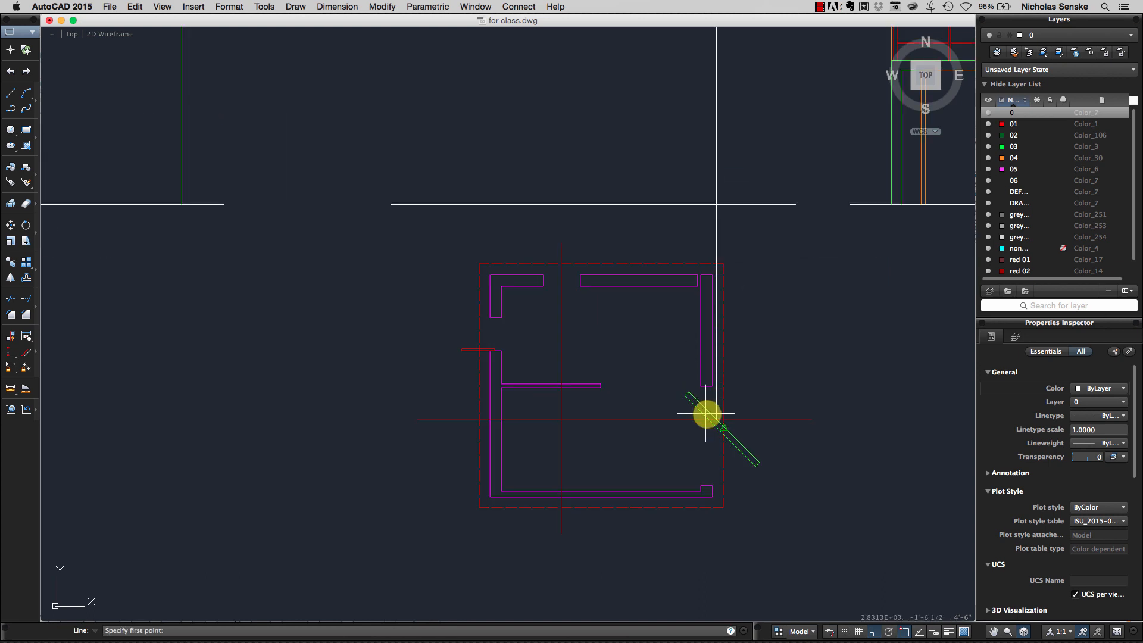
pyautogui.scroll(5, 677, 219)
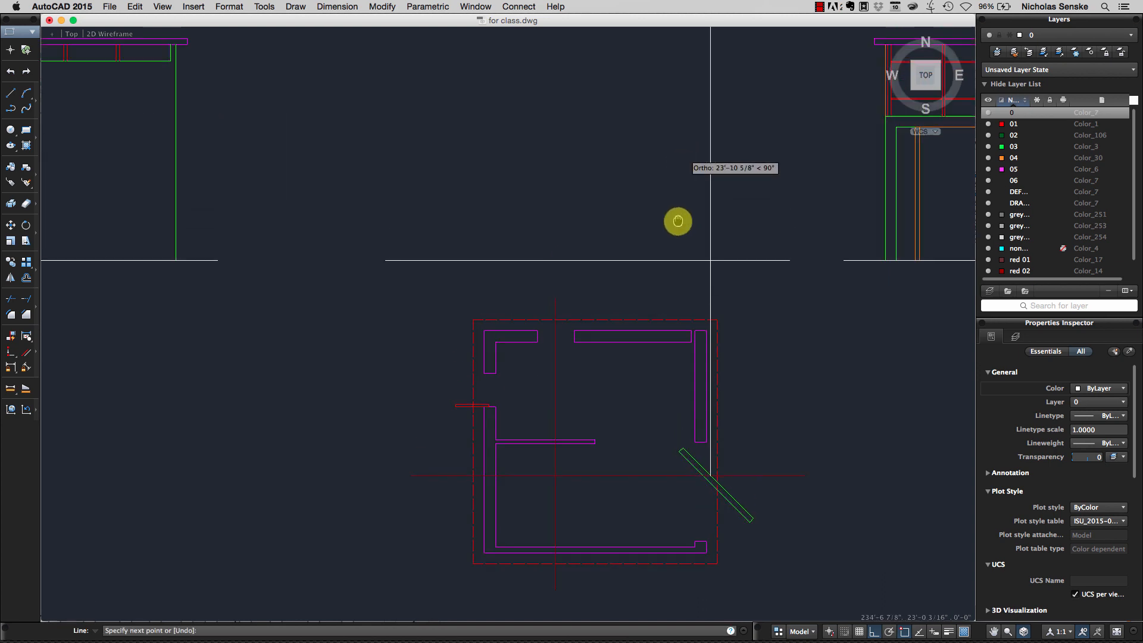
pyautogui.rightClick(644, 71)
pyautogui.click(650, 74)
pyautogui.moveTo(498, 316); pyautogui.dragTo(521, 233, button='middle')
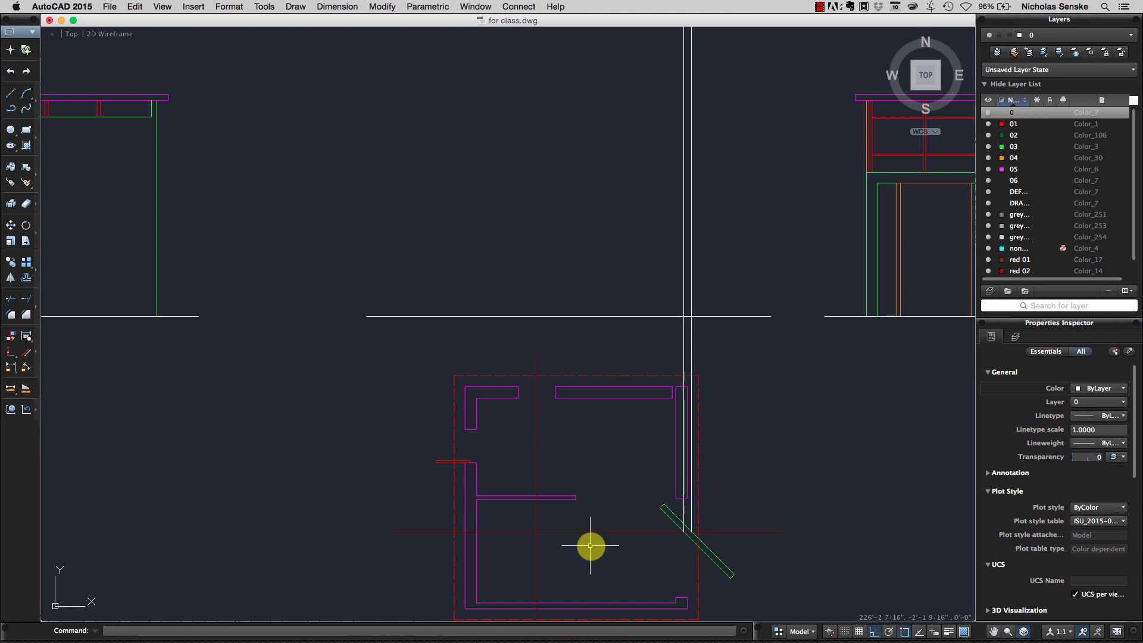
pyautogui.moveTo(592, 543); pyautogui.dragTo(593, 534, button='middle')
# - Project the left wall's inner face vertically from the cut line up past roof height
pyautogui.rightClick(628, 257)
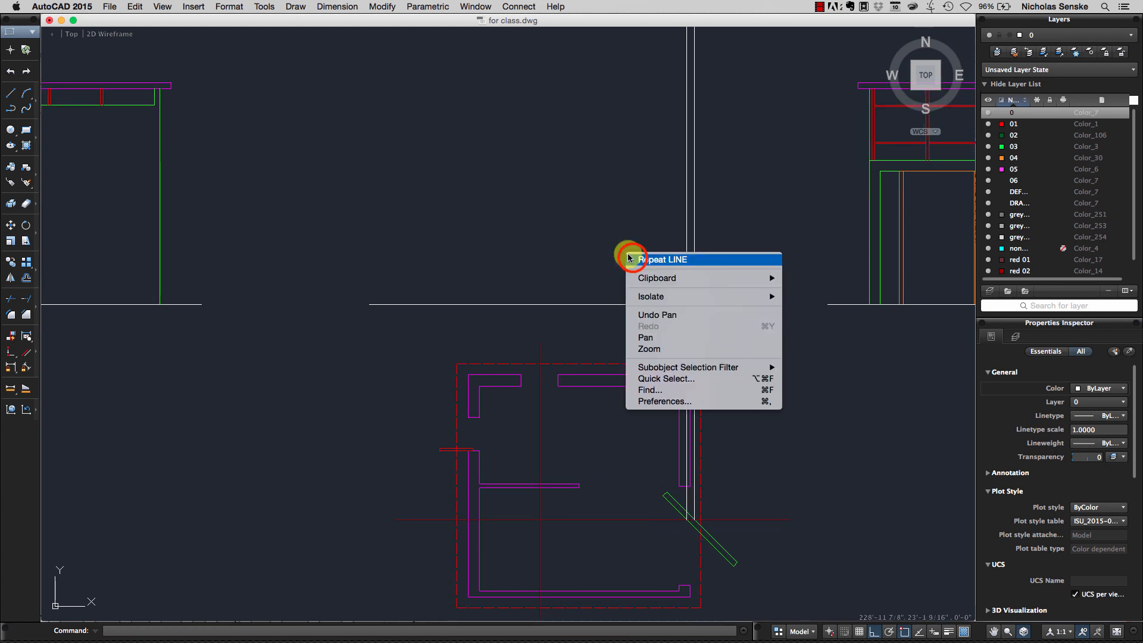
pyautogui.click(633, 260)
pyautogui.scroll(-5, 509, 508)
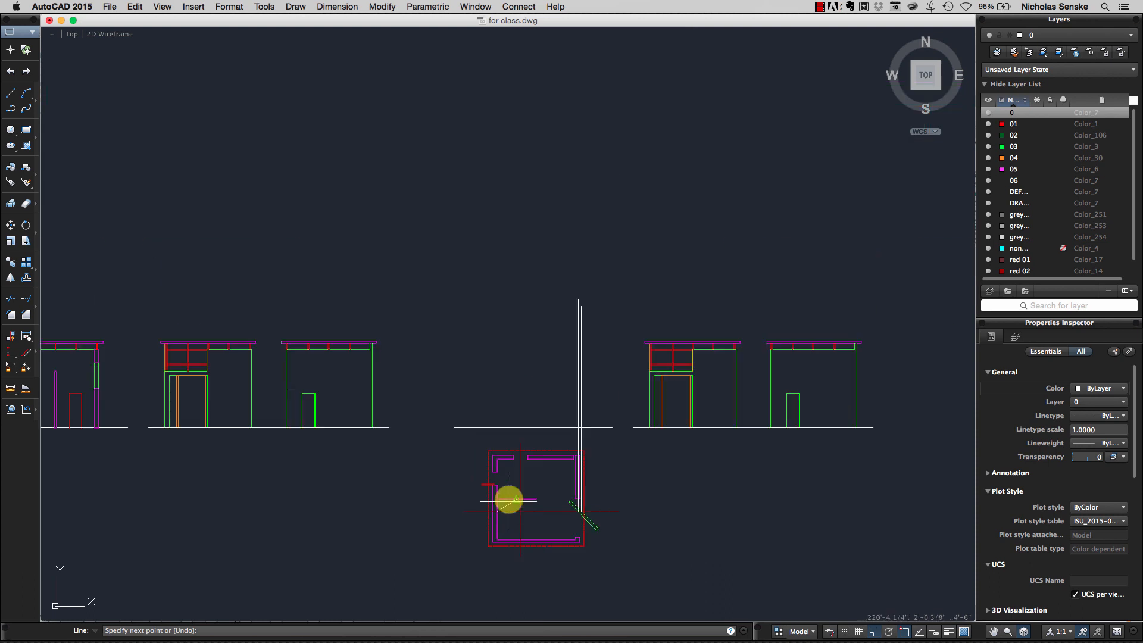
pyautogui.click(508, 304)
pyautogui.rightClick(508, 303)
pyautogui.click(512, 308)
# - Project the left wall's outer face vertically from the cut line up past roof height
pyautogui.rightClick(523, 324)
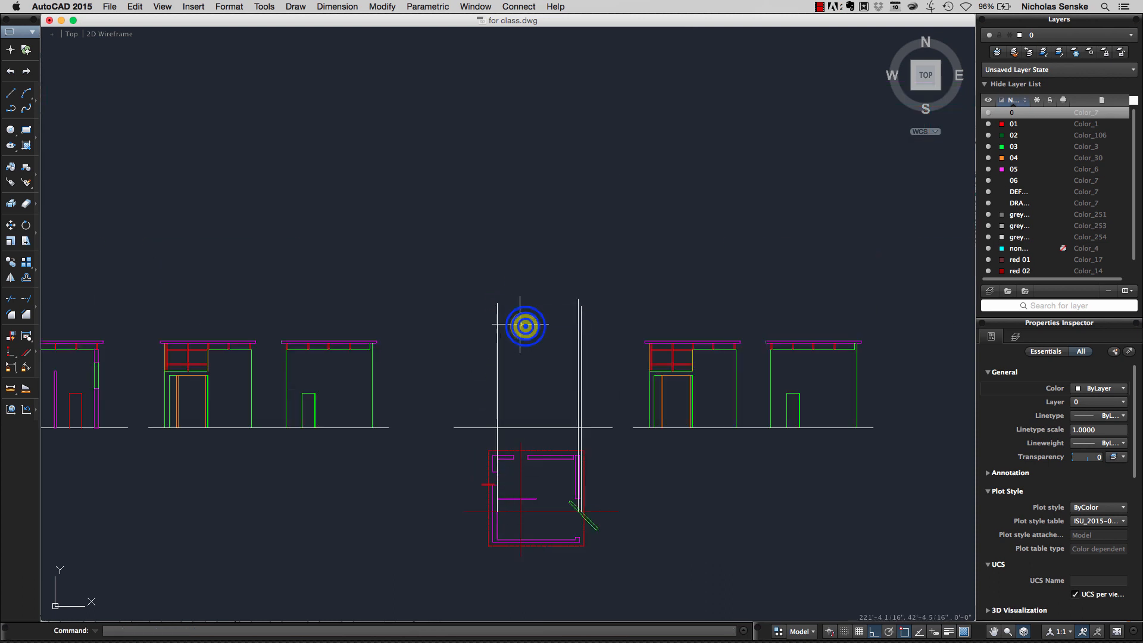
pyautogui.click(538, 327)
pyautogui.scroll(5, 477, 525)
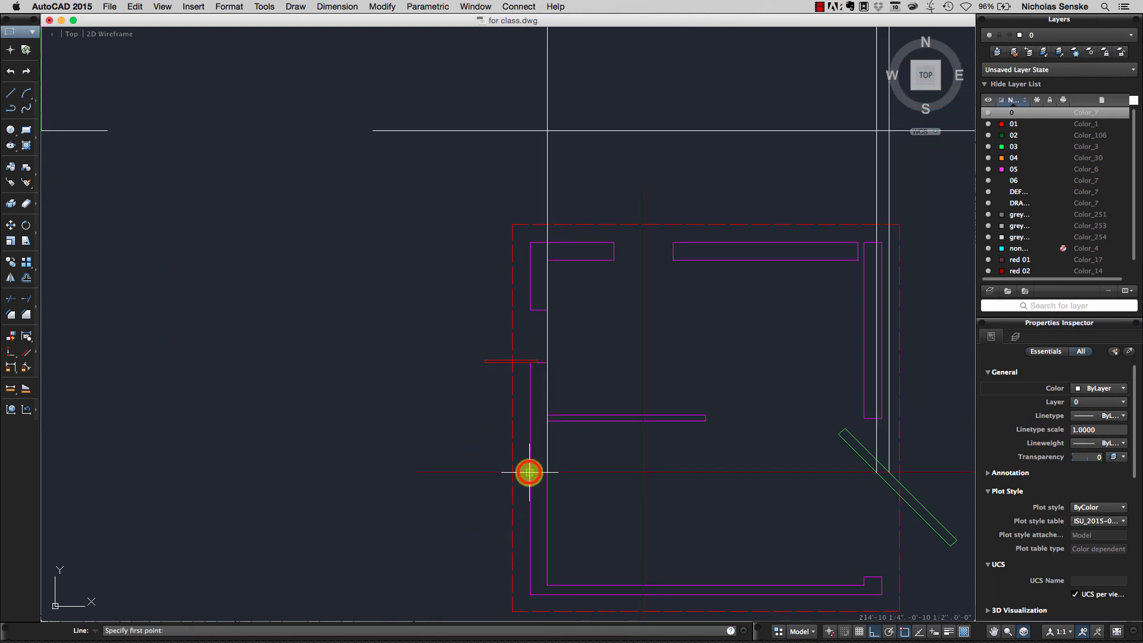
pyautogui.click(529, 472)
pyautogui.scroll(-3, 536, 468)
pyautogui.moveTo(531, 274); pyautogui.dragTo(498, 375, button='middle')
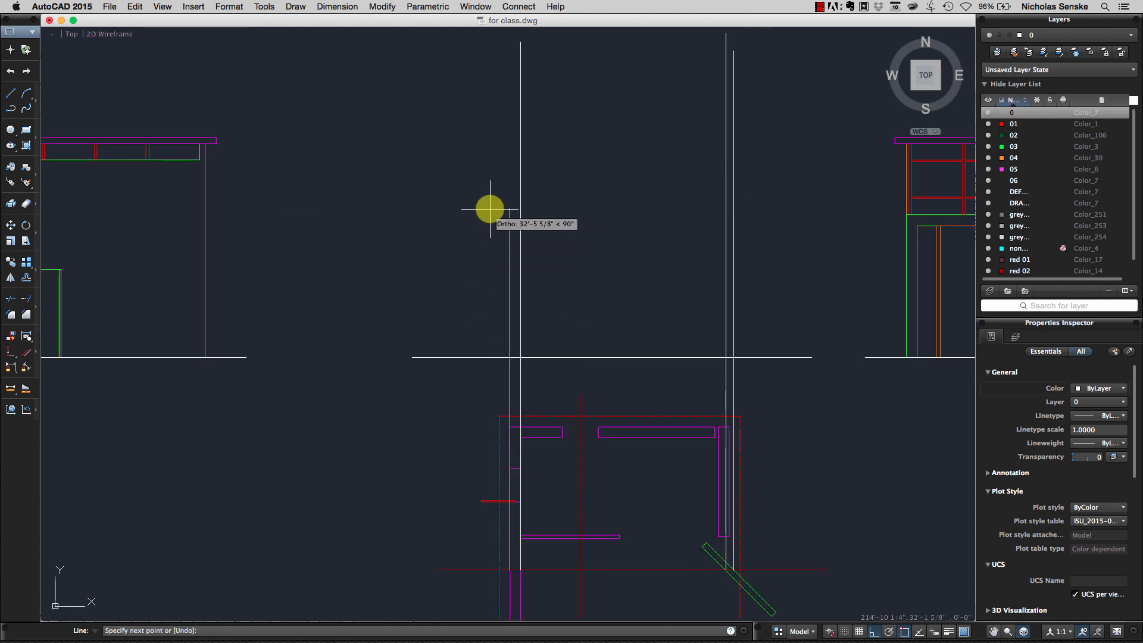
pyautogui.moveTo(491, 209); pyautogui.dragTo(487, 320, button='middle')
pyautogui.click(486, 115)
pyautogui.rightClick(486, 115)
pyautogui.click(503, 121)
# - Draw a horizontal projection line from the adjacent elevation's roof top edge across all the vertical wall and door lines
pyautogui.moveTo(623, 217); pyautogui.dragTo(580, 225, button='middle')
pyautogui.rightClick(692, 256)
pyautogui.click(720, 258)
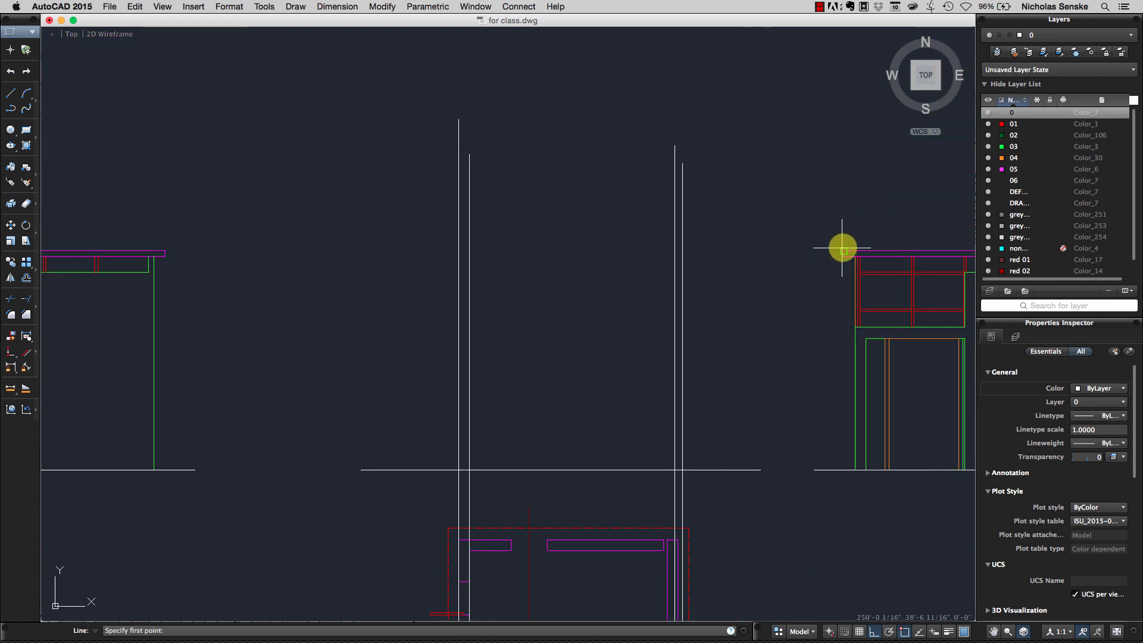
pyautogui.click(345, 250)
pyautogui.rightClick(344, 251)
pyautogui.click(351, 254)
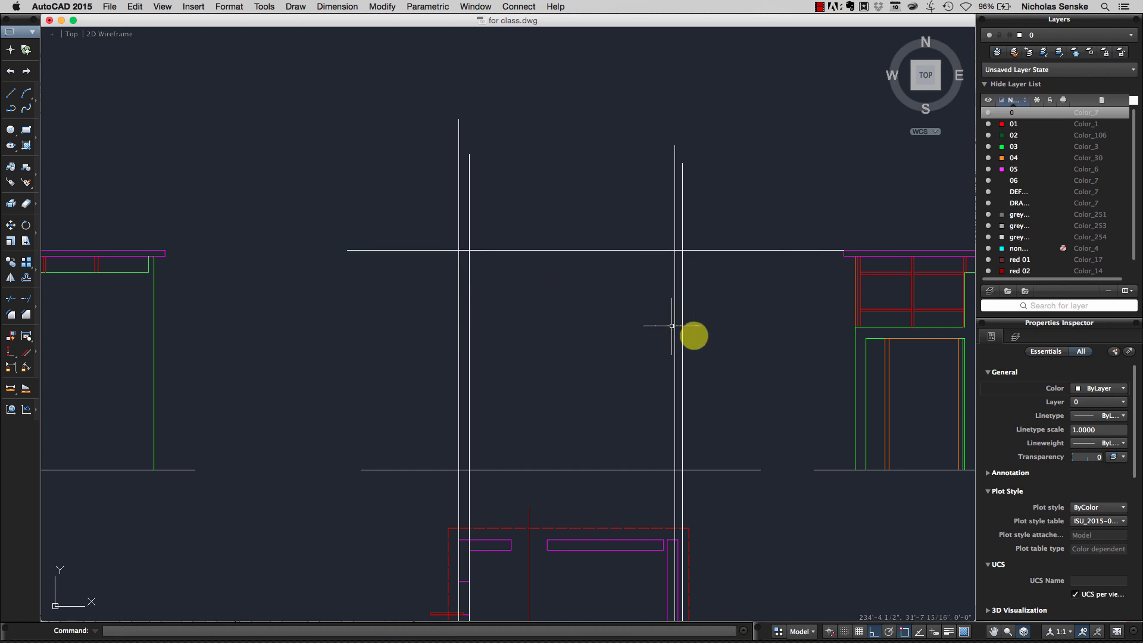
# - Draw a horizontal projection line from the underside of the elevation's roof slab across the vertical lines
pyautogui.moveTo(727, 317); pyautogui.dragTo(665, 315, button='middle')
pyautogui.rightClick(685, 292)
pyautogui.click(717, 298)
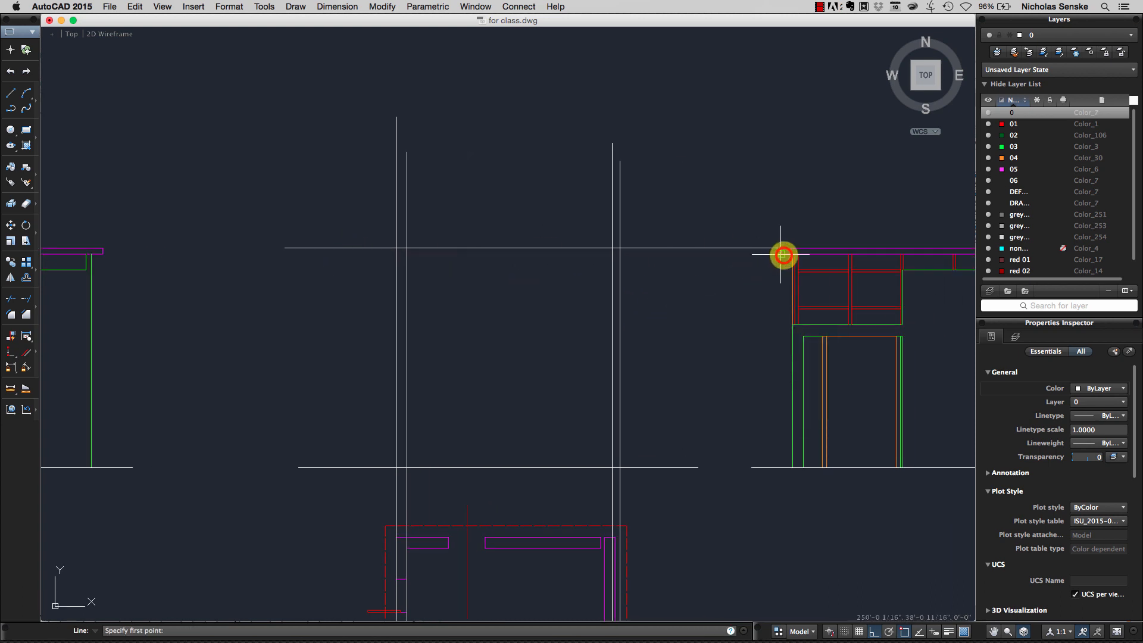
pyautogui.click(784, 255)
pyautogui.rightClick(302, 261)
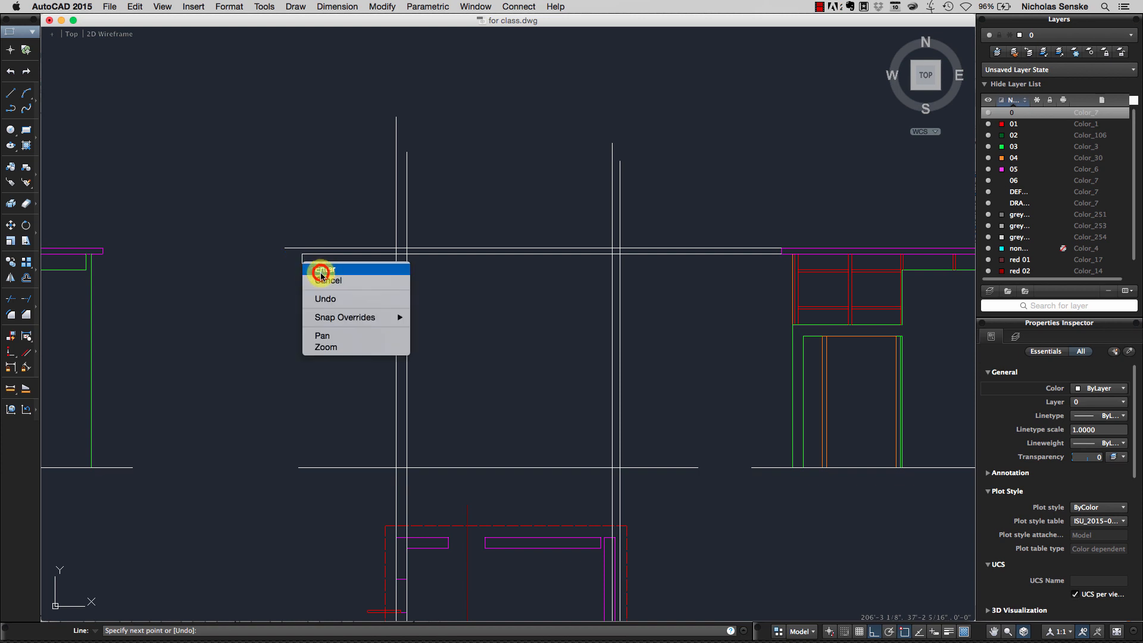
pyautogui.click(321, 273)
# - Delete the two elevations and their ground line between the finished section and the new section's projection lines
pyautogui.scroll(-3, 322, 303)
pyautogui.moveTo(313, 309)
pyautogui.mouseDown(button='middle')
pyautogui.moveTo(444, 291)
pyautogui.moveTo(583, 301)
pyautogui.mouseUp(button='middle')
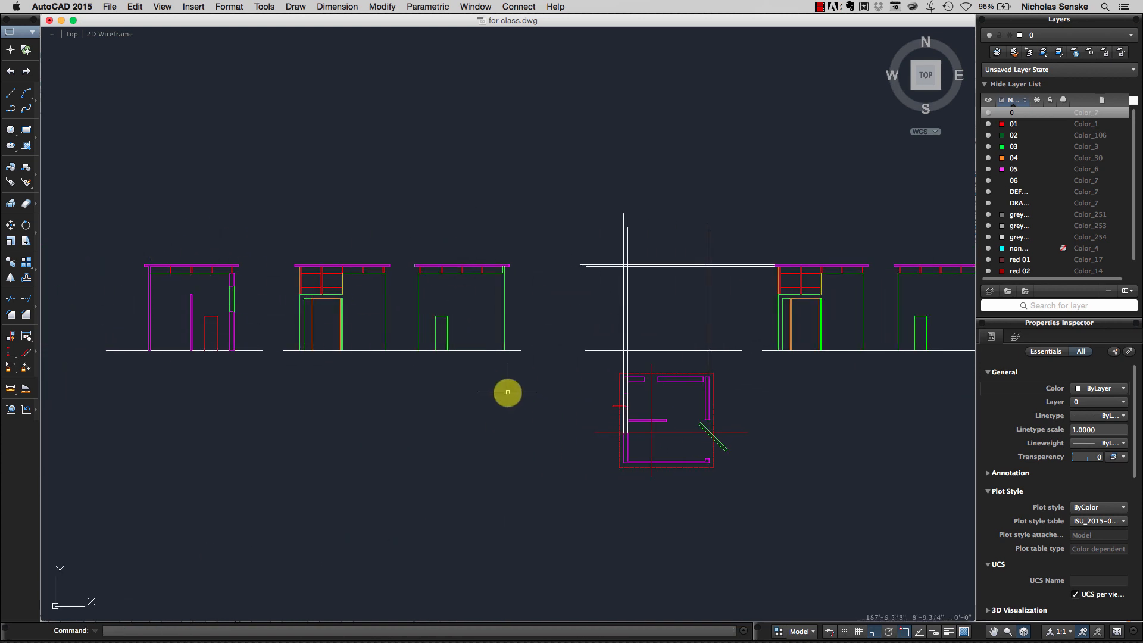
pyautogui.click(534, 388)
pyautogui.click(282, 239)
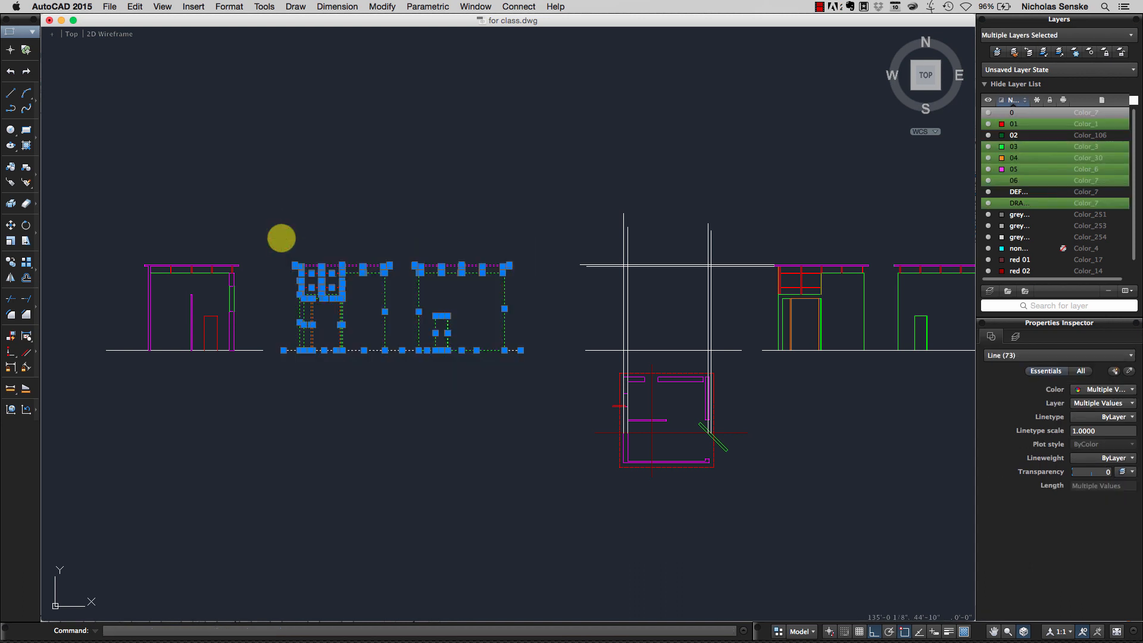
pyautogui.press('Delete')
# - Move the finished section horizontally with its ground line so it sits beside the new section
pyautogui.click(319, 383)
pyautogui.click(89, 228)
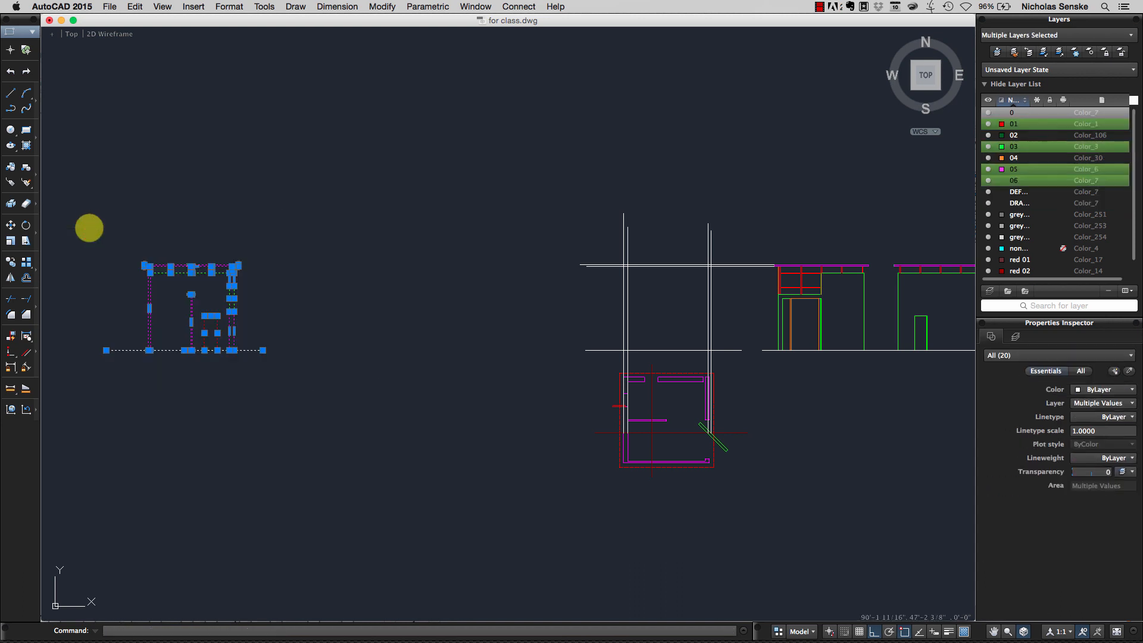
pyautogui.write('move')
pyautogui.press('Return')
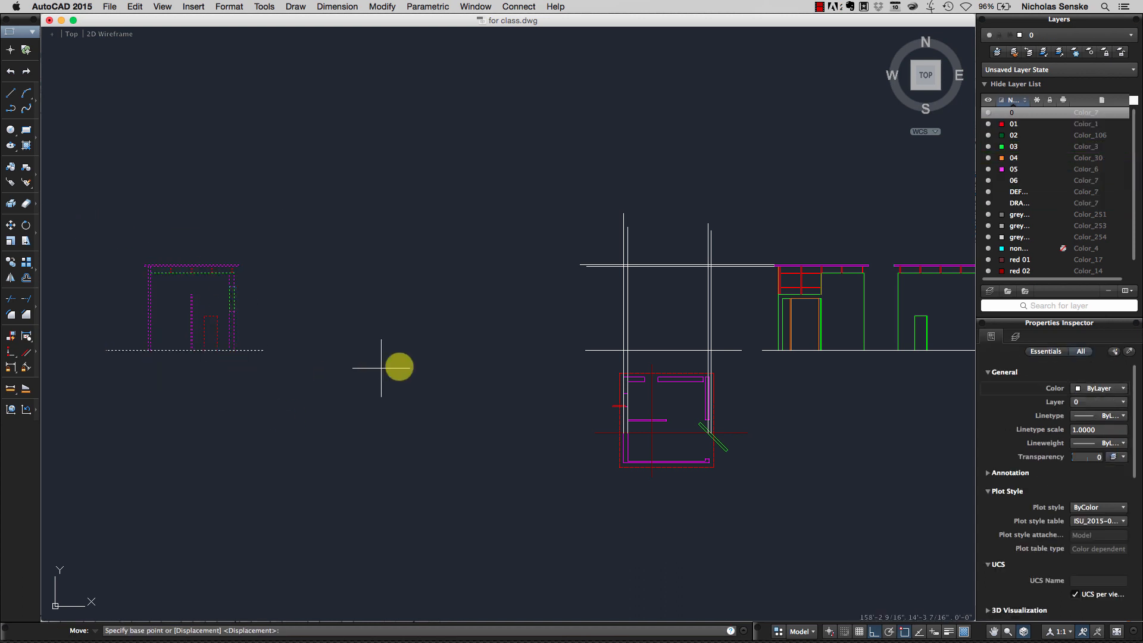
pyautogui.click(288, 416)
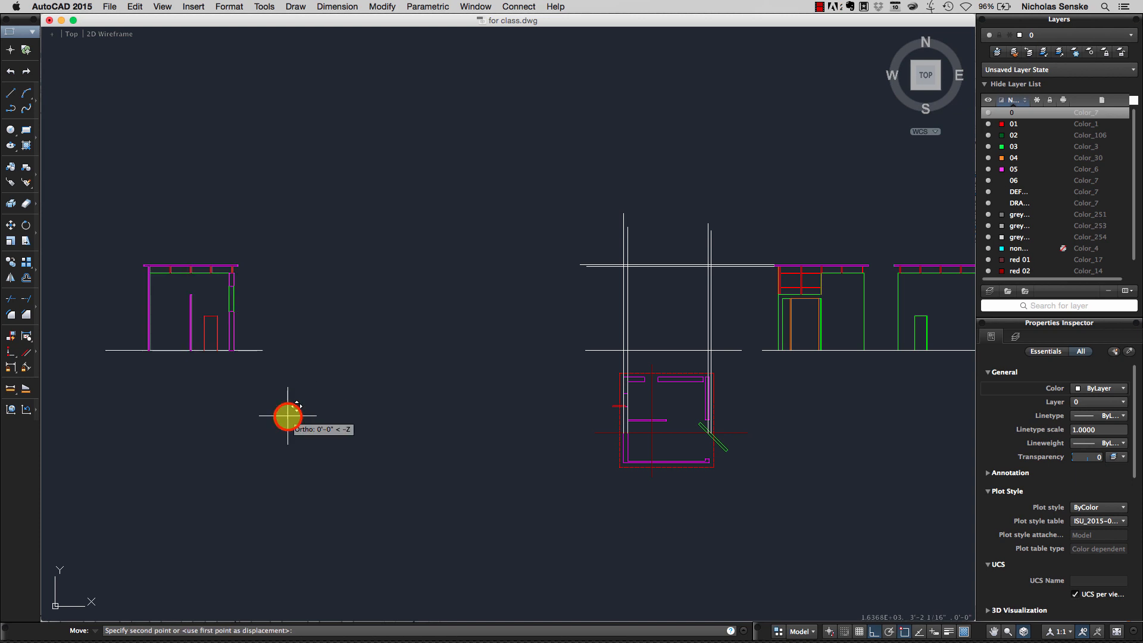
pyautogui.click(565, 389)
pyautogui.scroll(4, 595, 382)
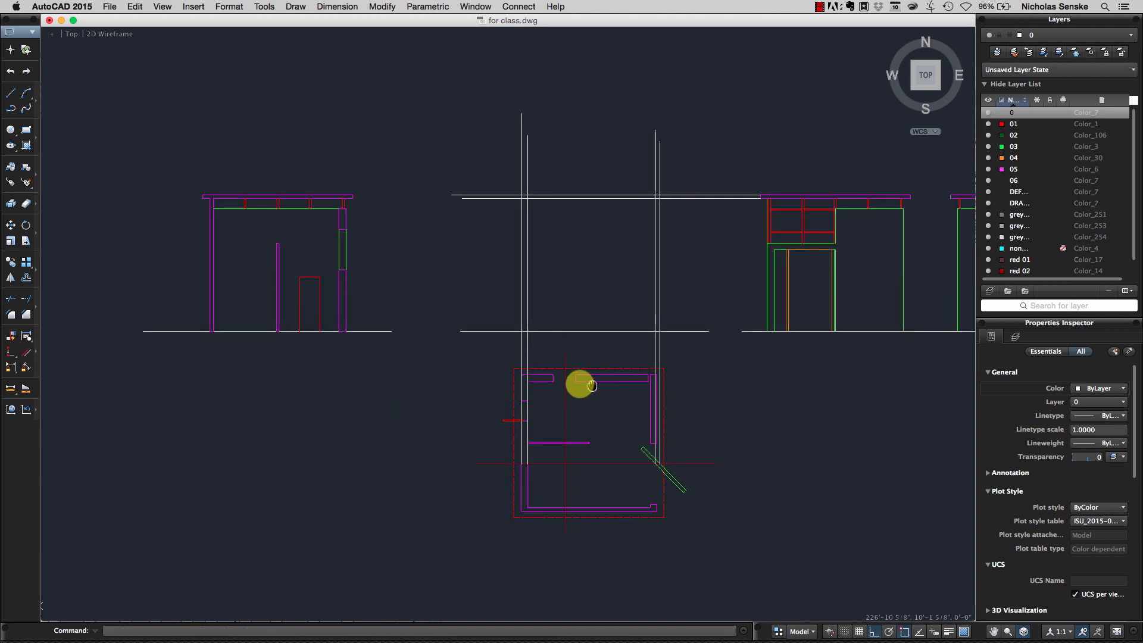
# - Draw a vertical projection line from the plan's upper right roof corner up past the roof's horizontal projection lines
pyautogui.moveTo(582, 356); pyautogui.dragTo(510, 366, button='middle')
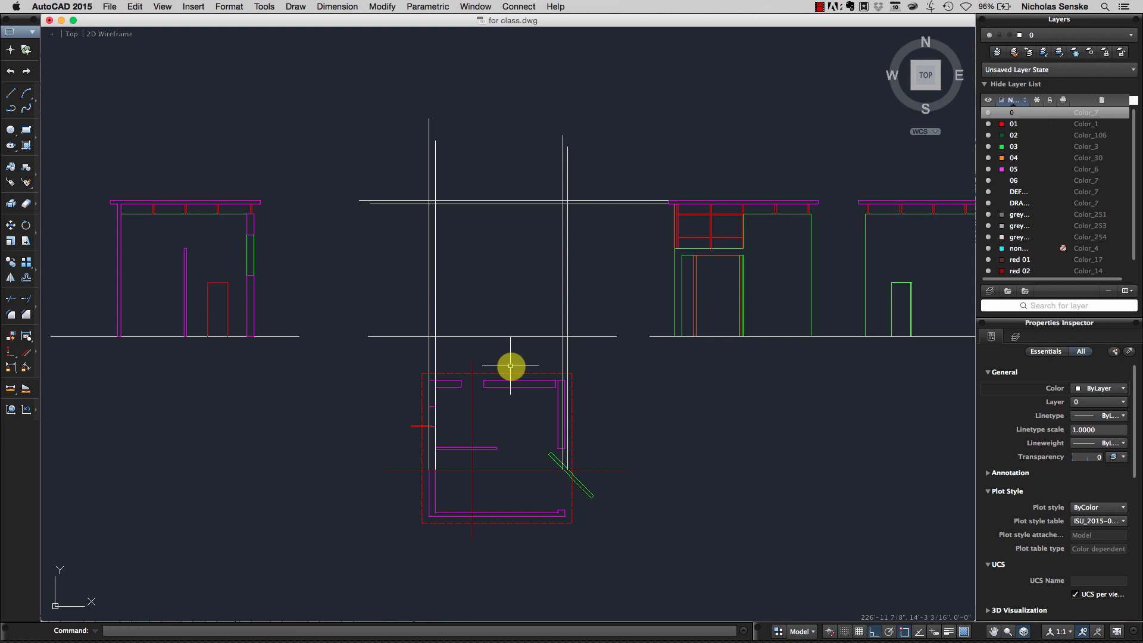
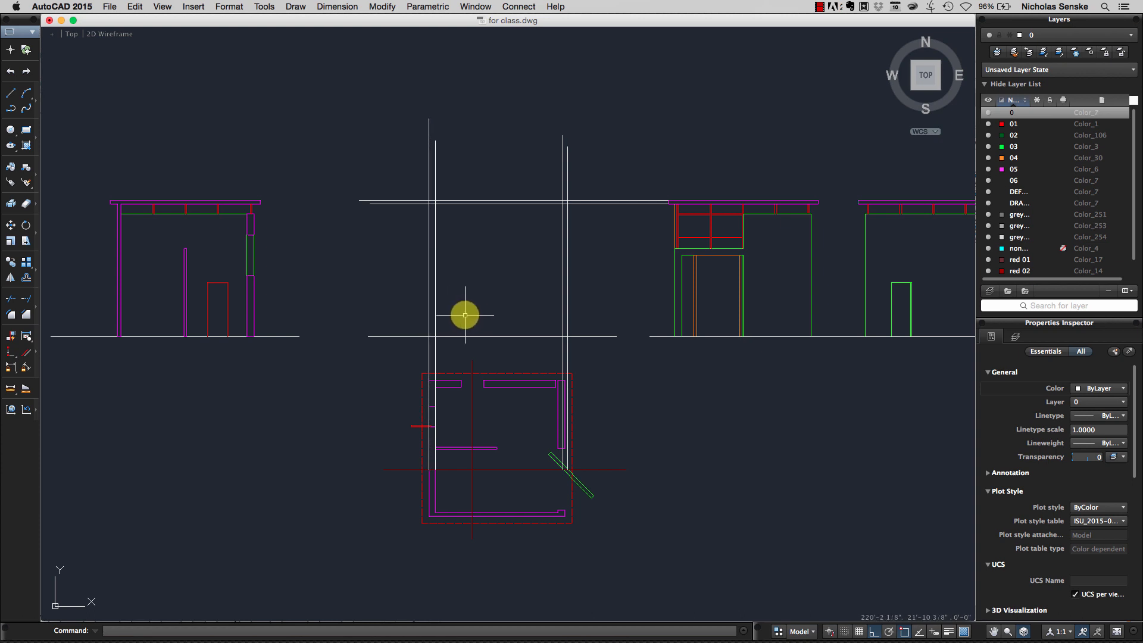
pyautogui.moveTo(379, 315); pyautogui.dragTo(392, 338, button='middle')
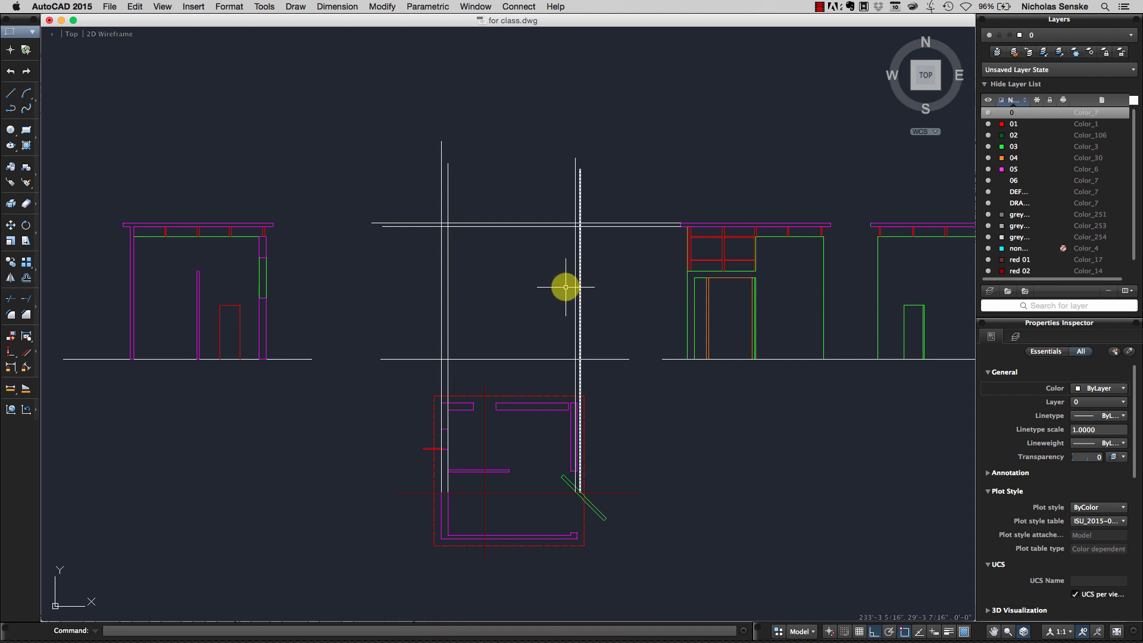
pyautogui.moveTo(553, 291); pyautogui.dragTo(417, 311, button='middle')
pyautogui.scroll(2, 417, 312)
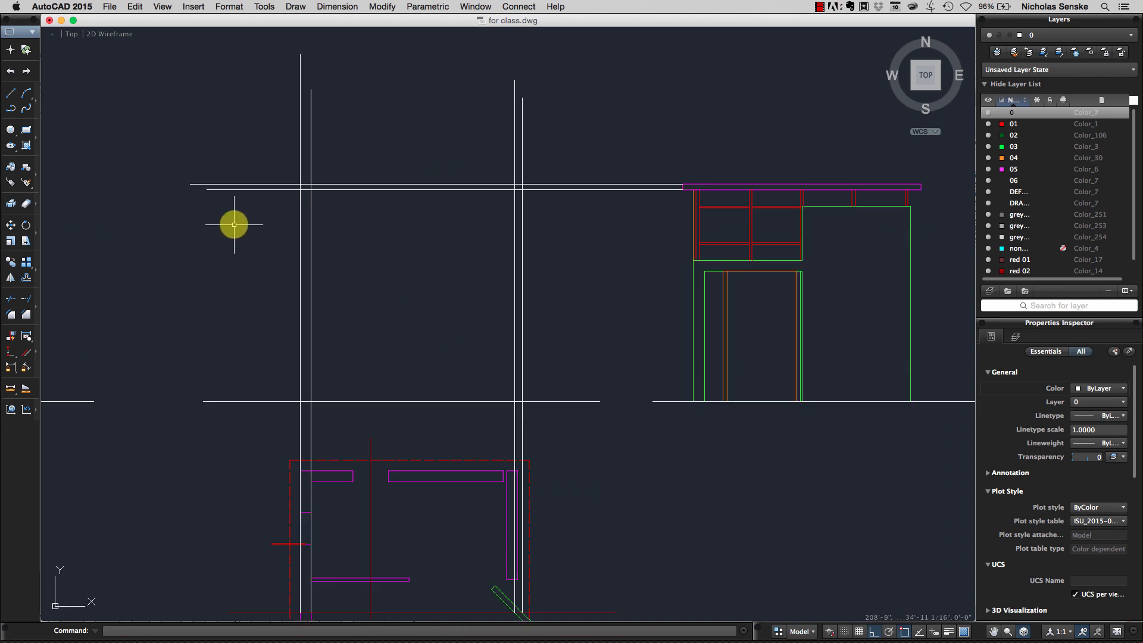
pyautogui.click(9, 94)
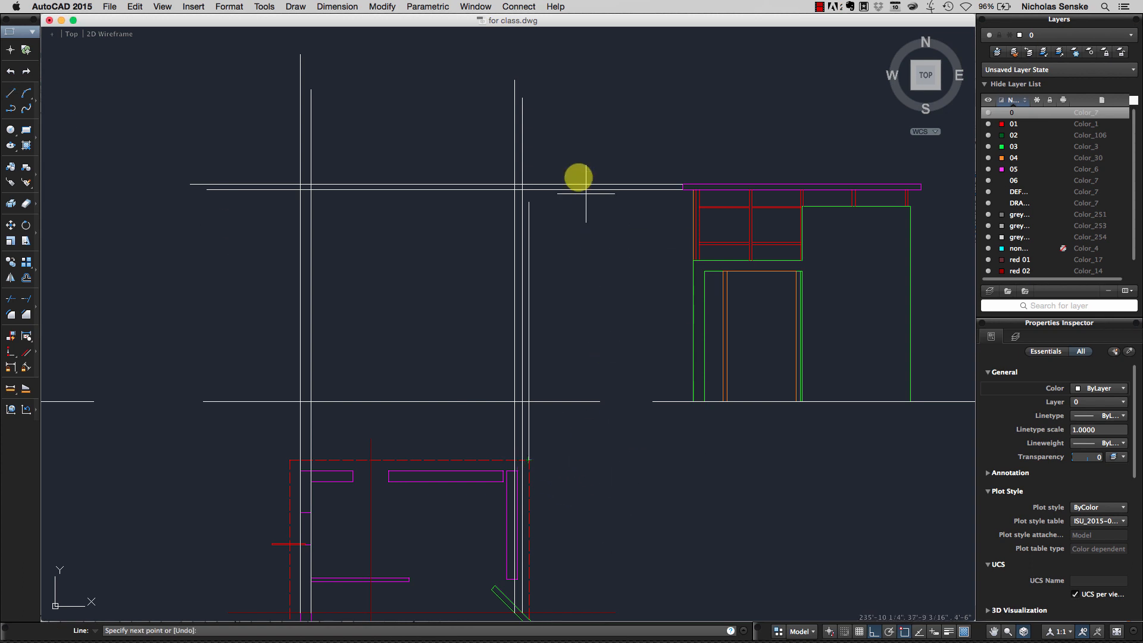
pyautogui.scroll(2, 542, 157)
pyautogui.click(541, 156)
pyautogui.rightClick(543, 156)
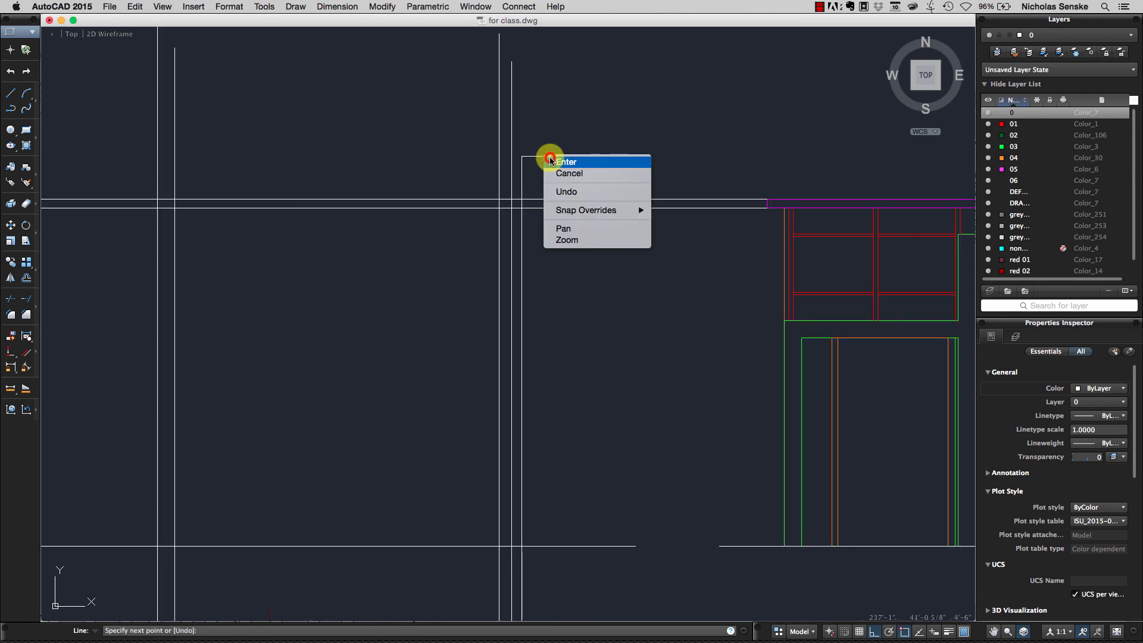
pyautogui.click(546, 159)
# - Draw a matching vertical projection line from the plan's upper left roof corner up past the roof lines
pyautogui.scroll(-4, 561, 157)
pyautogui.rightClick(565, 156)
pyautogui.click(567, 158)
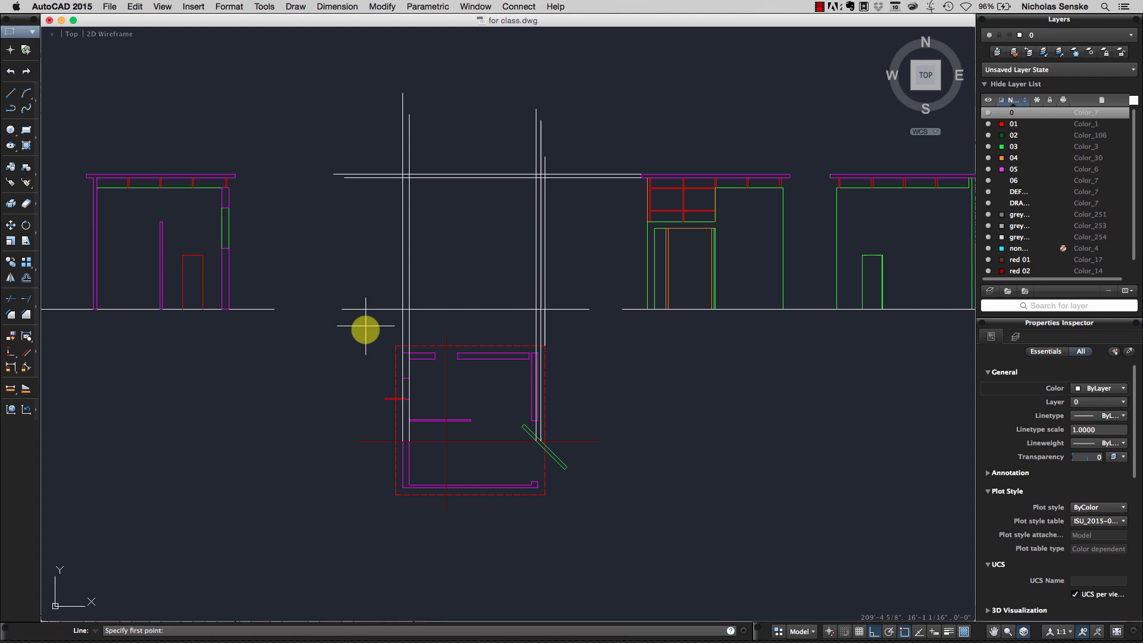
pyautogui.click(396, 346)
pyautogui.click(386, 139)
pyautogui.rightClick(388, 144)
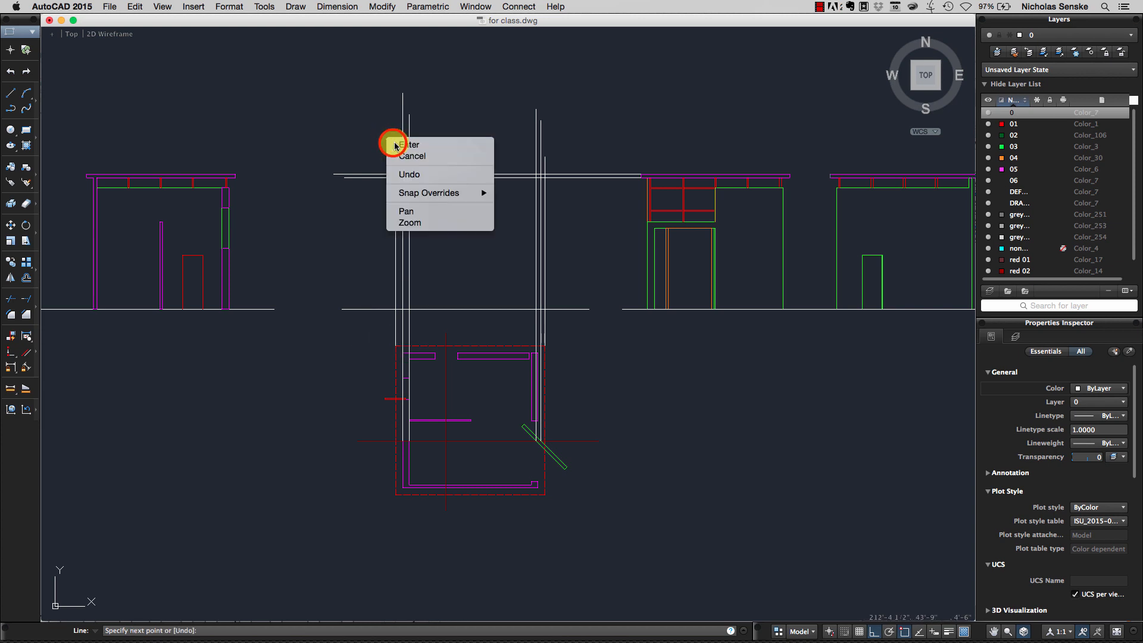
pyautogui.click(411, 146)
# - Draw a vertical projection line from the inner end of the plan's open door up through the new section
pyautogui.moveTo(585, 263); pyautogui.dragTo(588, 274, button='middle')
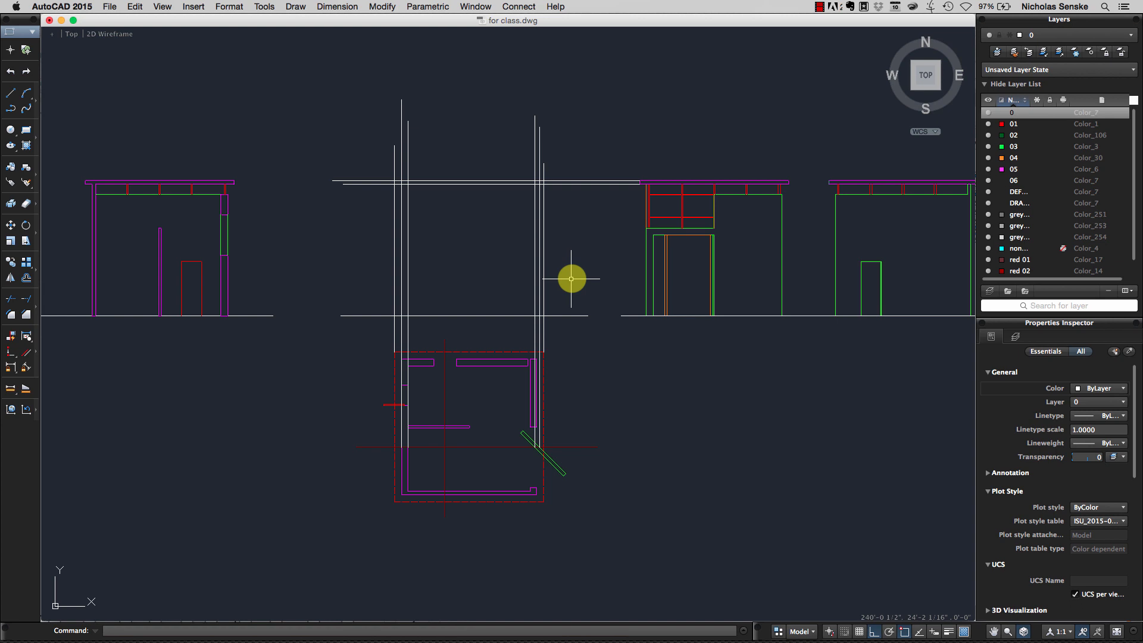
pyautogui.scroll(2, 579, 437)
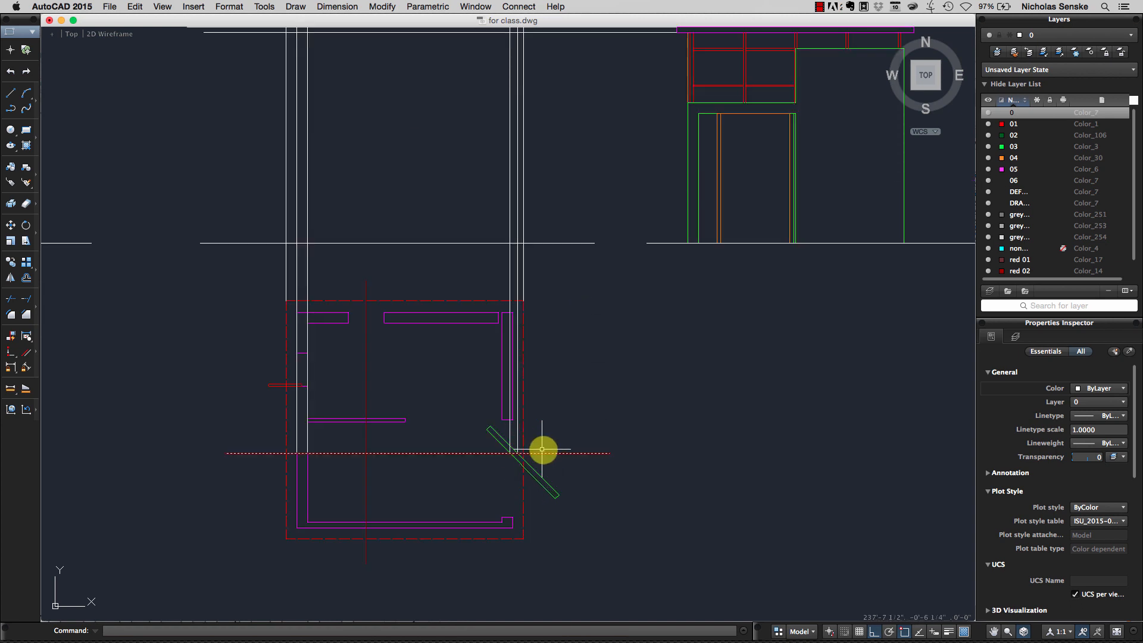
pyautogui.rightClick(483, 409)
pyautogui.click(485, 409)
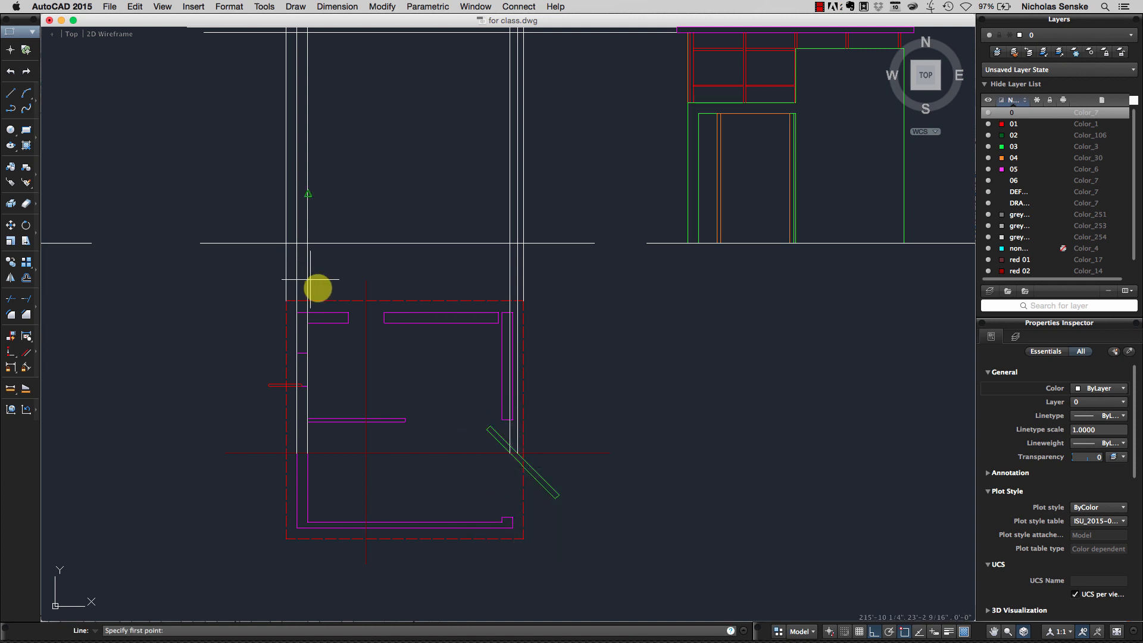
pyautogui.scroll(-4, 398, 403)
pyautogui.scroll(4, 405, 404)
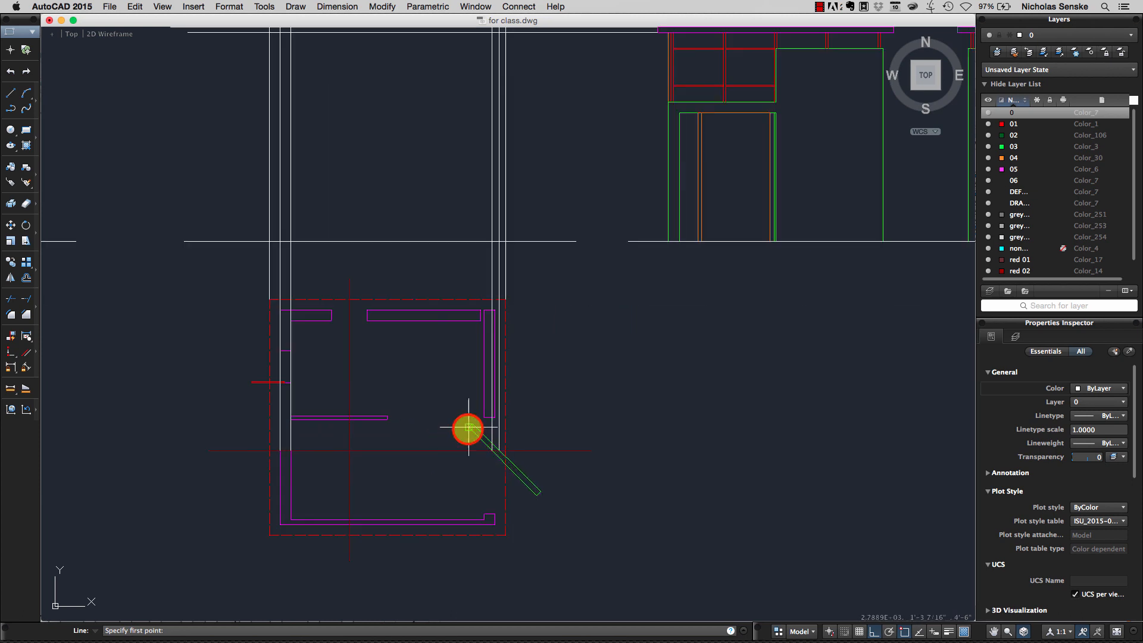
pyautogui.moveTo(438, 222); pyautogui.dragTo(420, 328, button='middle')
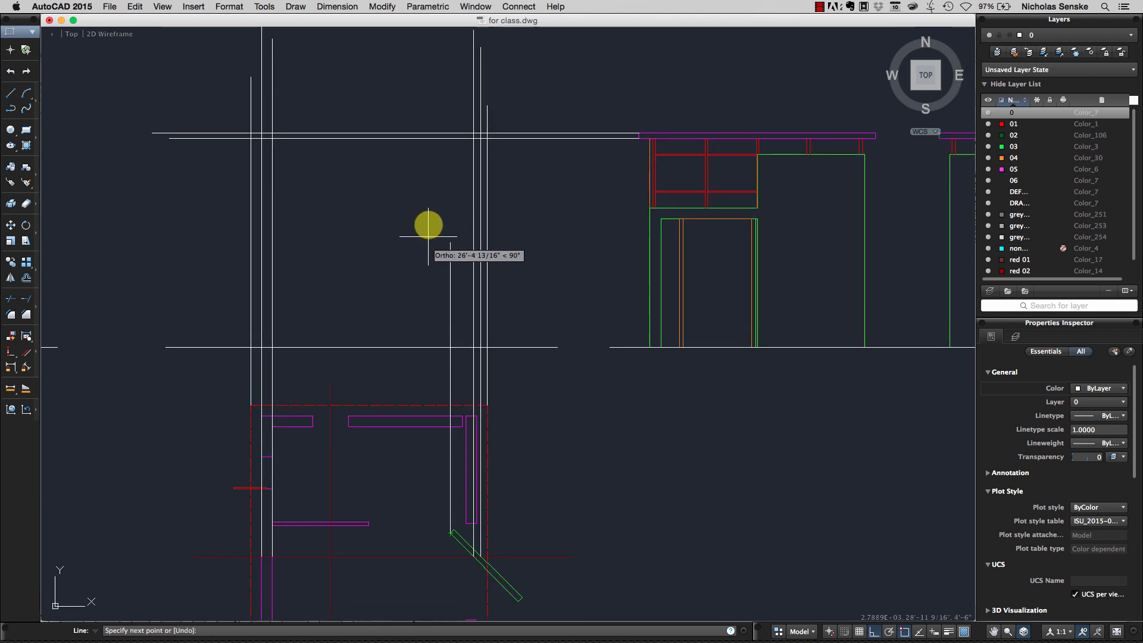
pyautogui.click(430, 159)
pyautogui.rightClick(431, 159)
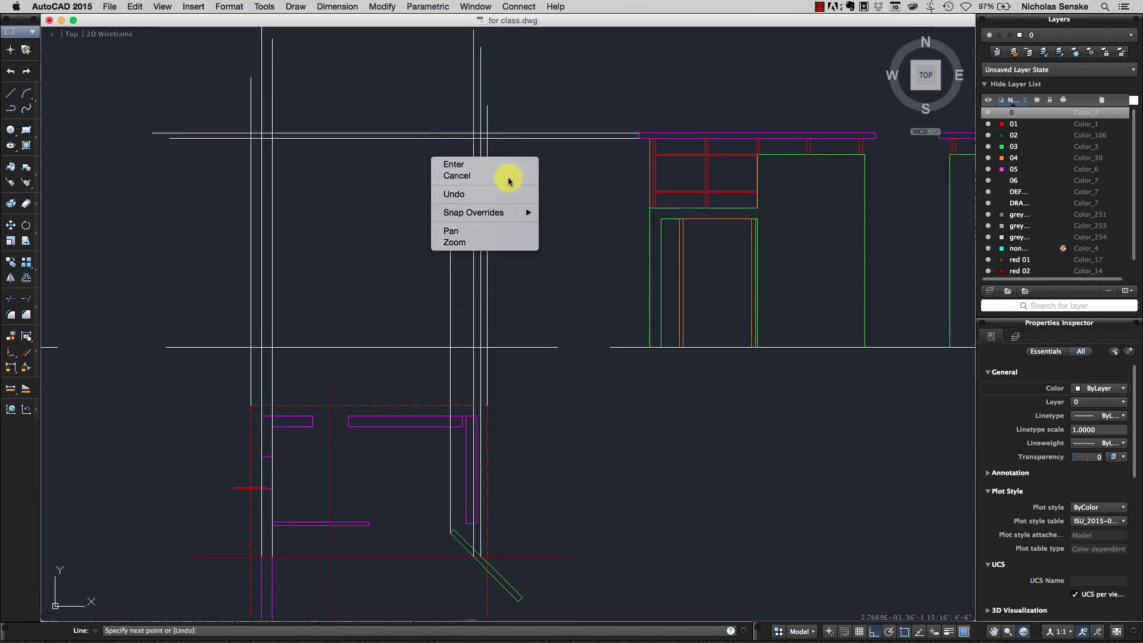
pyautogui.click(509, 178)
# - Draw a horizontal projection line from the top of the adjacent elevation's door opening across to the vertical door-end line
pyautogui.rightClick(543, 203)
pyautogui.click(569, 205)
pyautogui.click(676, 224)
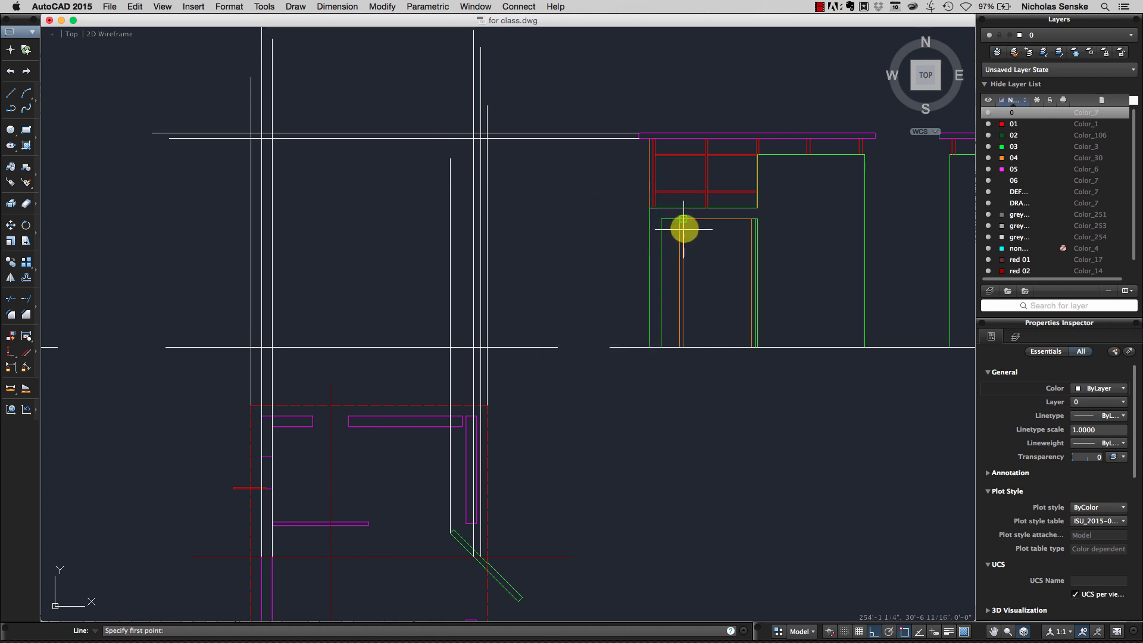
pyautogui.scroll(2, 684, 229)
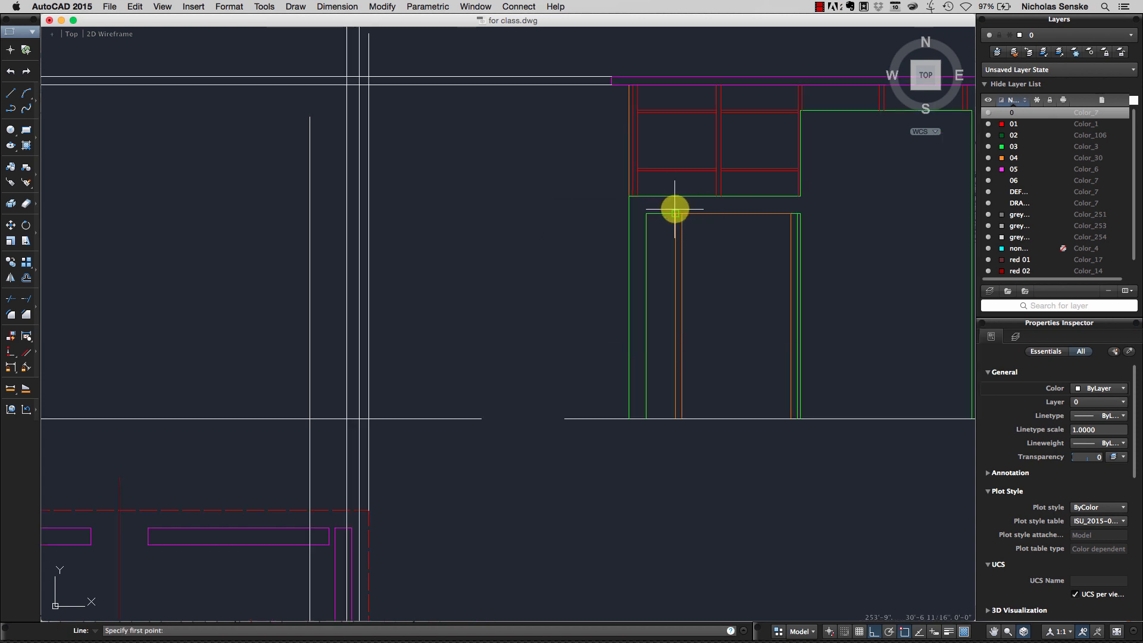
pyautogui.click(675, 212)
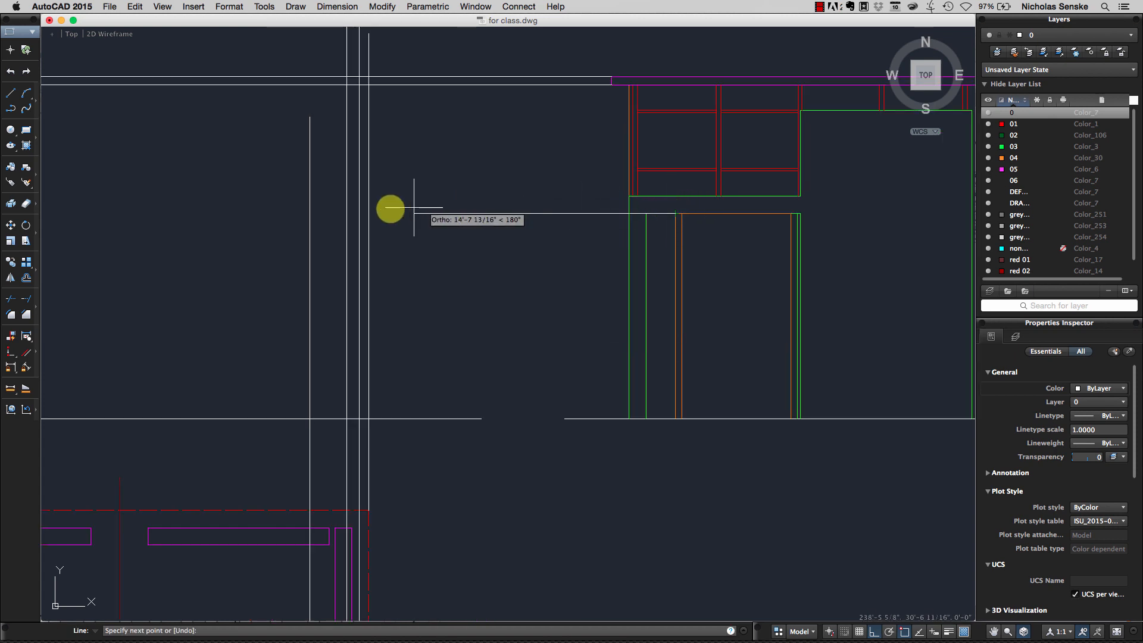
pyautogui.rightClick(309, 213)
pyautogui.click(329, 219)
pyautogui.scroll(-2, 493, 273)
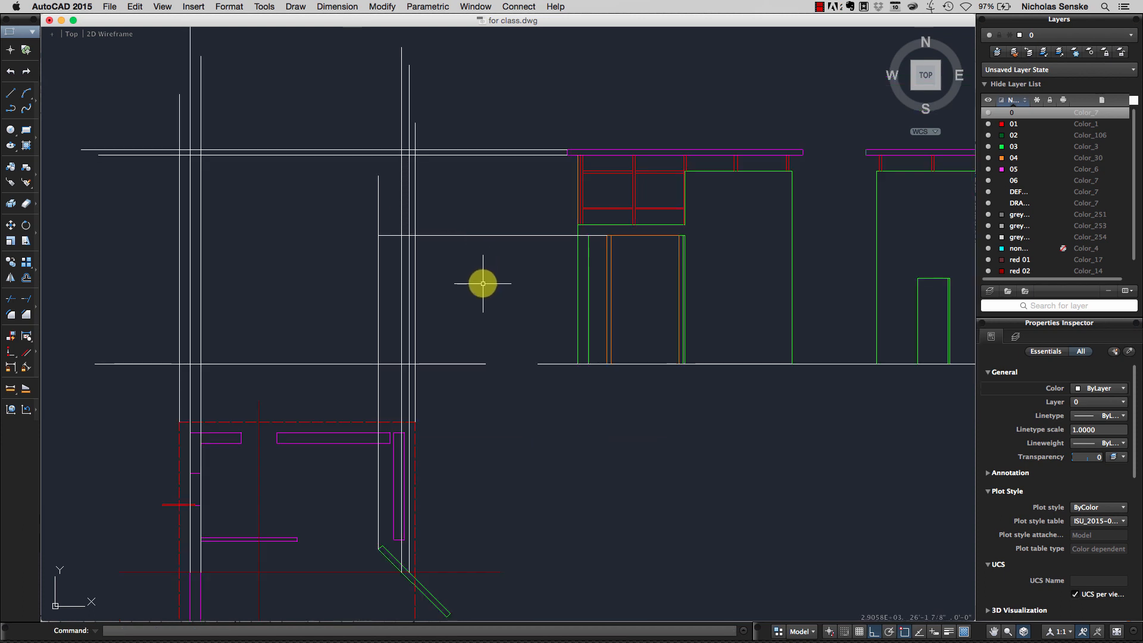
# - Make layer 05 current and draw a rectangle for the cut door between its two projection lines, from door-head height to the ground line
pyautogui.moveTo(483, 285); pyautogui.dragTo(493, 283, button='middle')
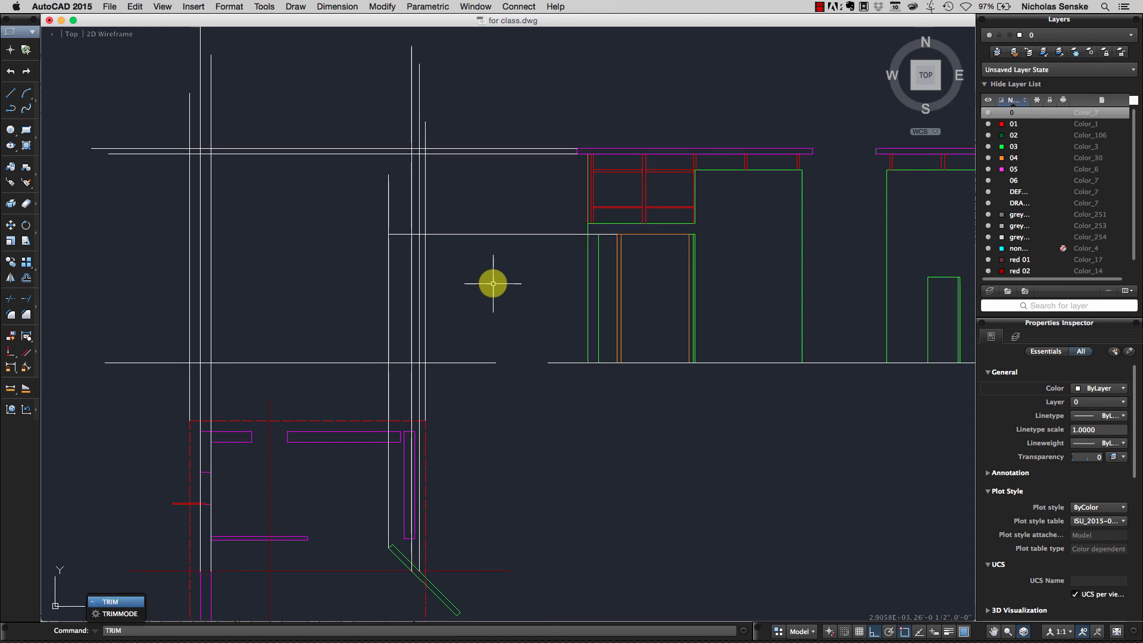
pyautogui.press('Escape')
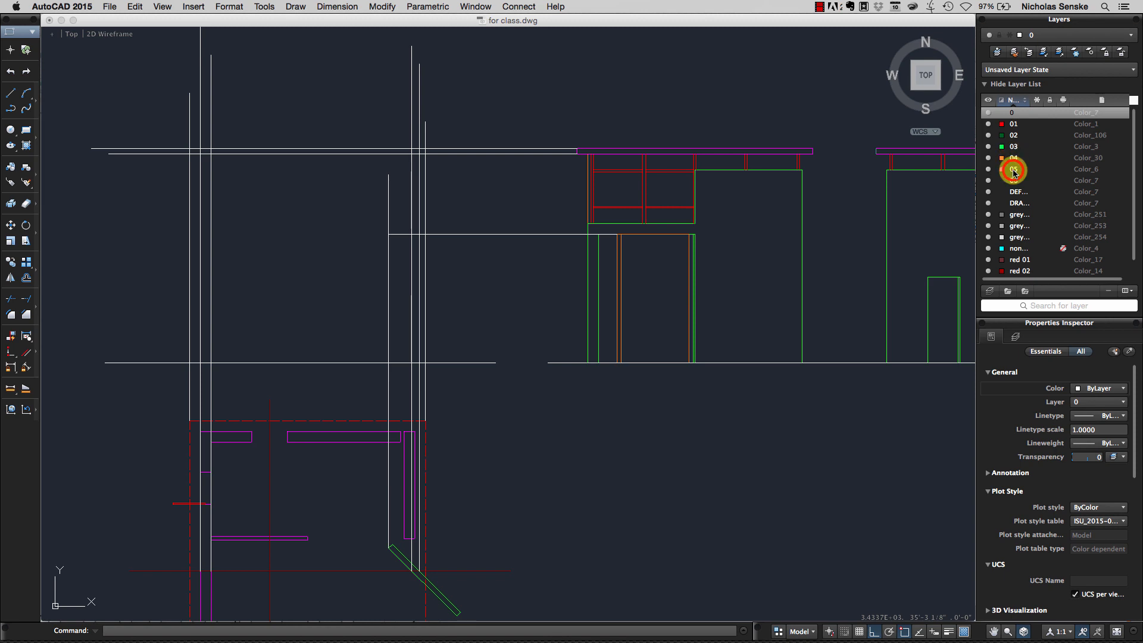
pyautogui.click(1014, 171)
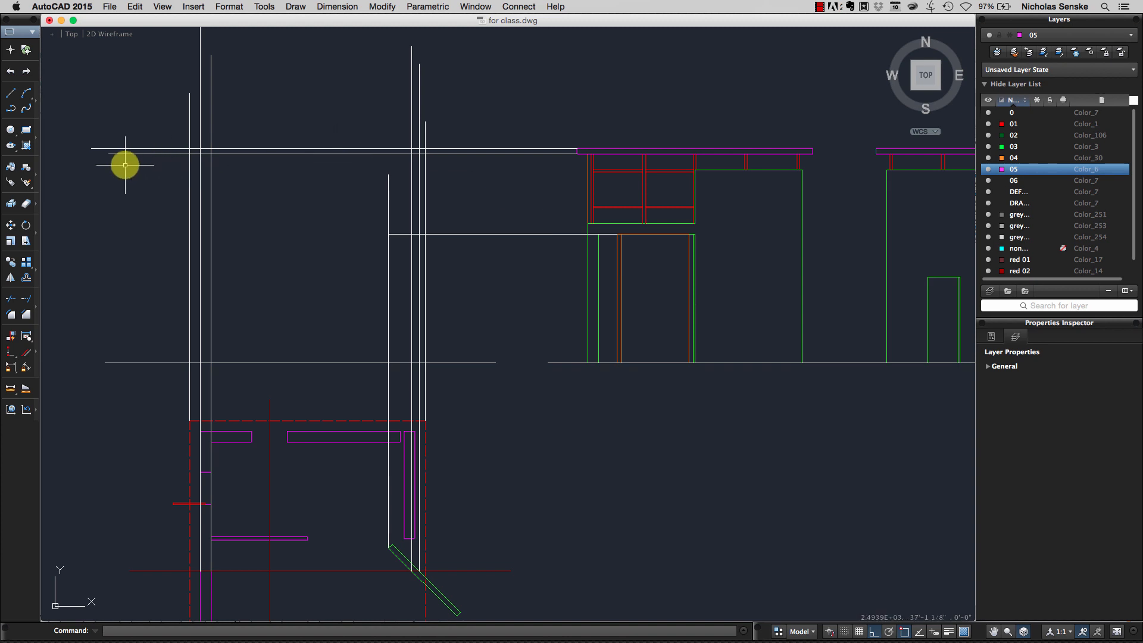
pyautogui.click(26, 129)
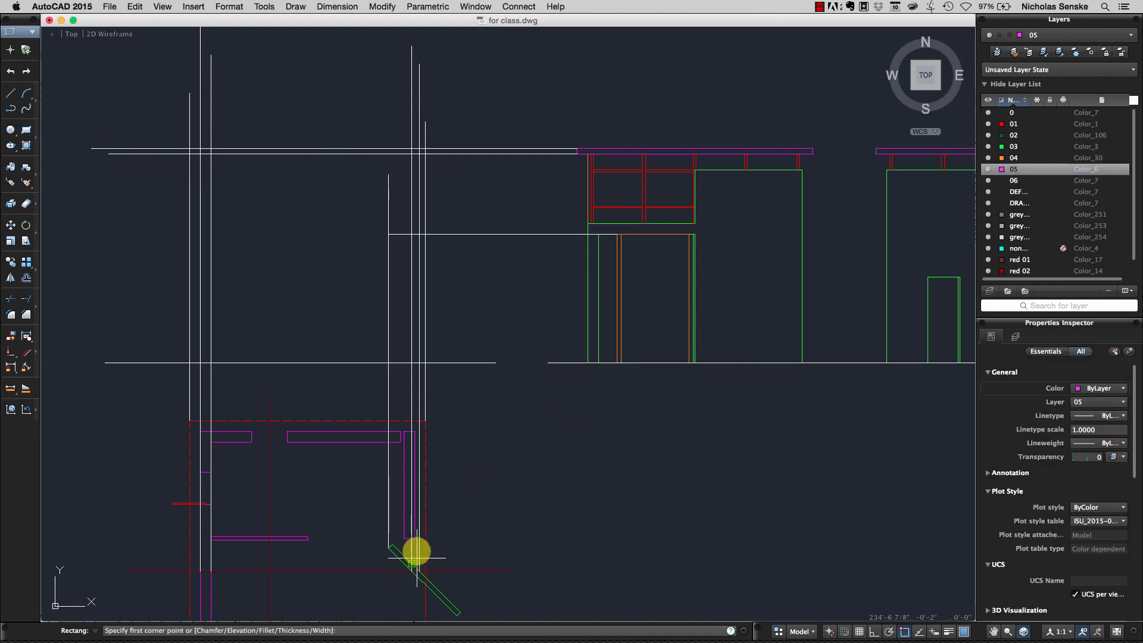
pyautogui.click(411, 235)
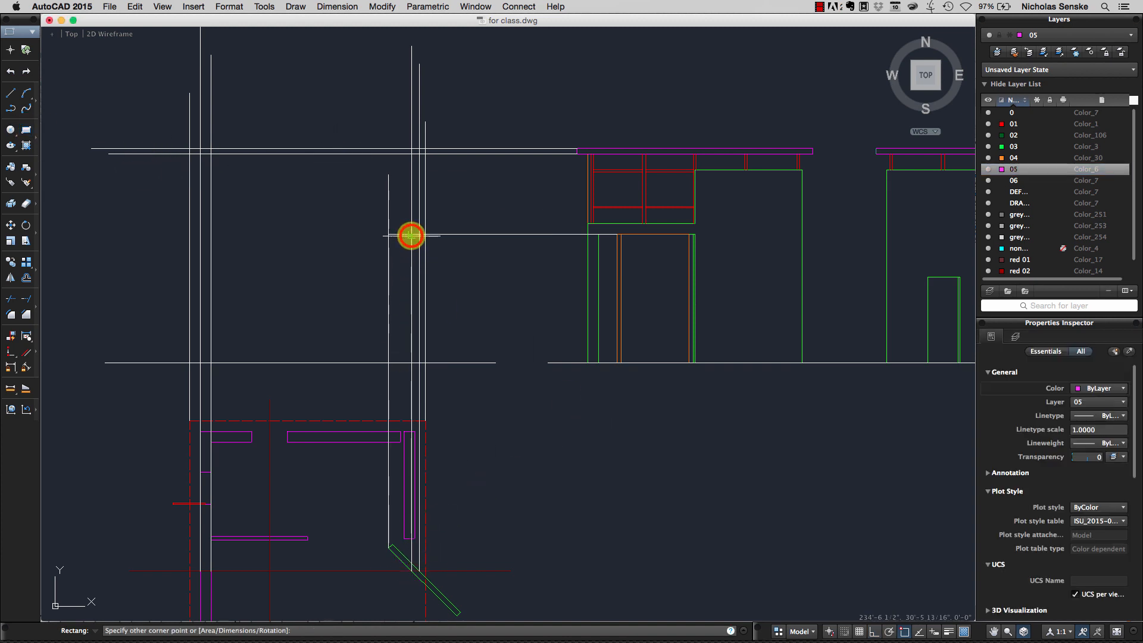
pyautogui.click(420, 362)
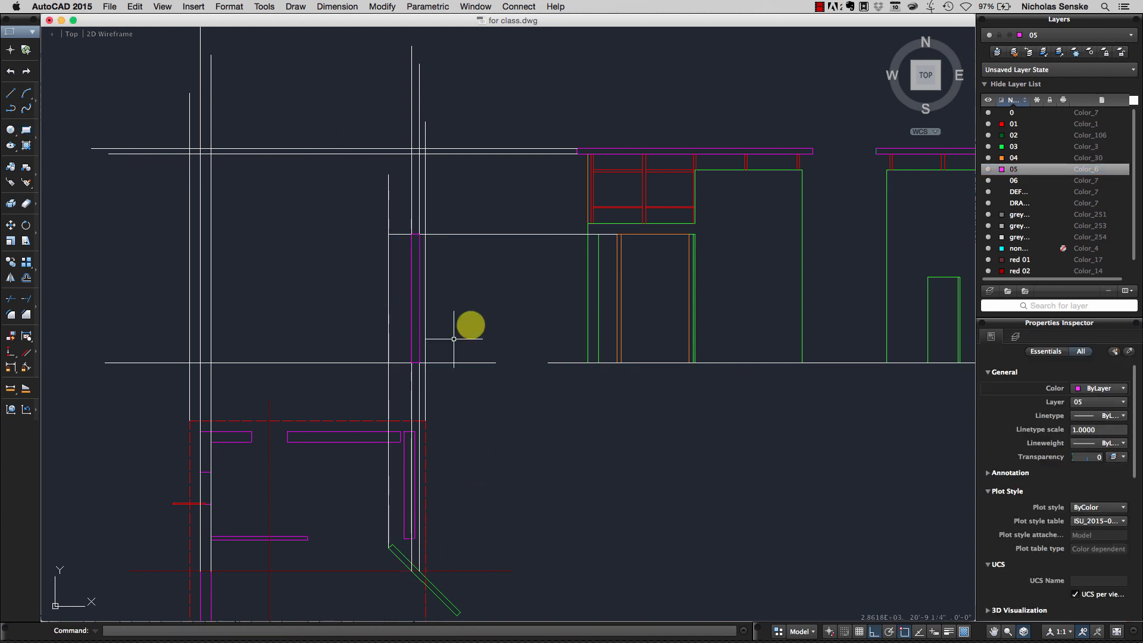
# - Draw a rectangle on layer 05 for the cut roof slab, spanning both roof-edge lines between the slab's top and underside lines
pyautogui.rightClick(466, 191)
pyautogui.click(503, 192)
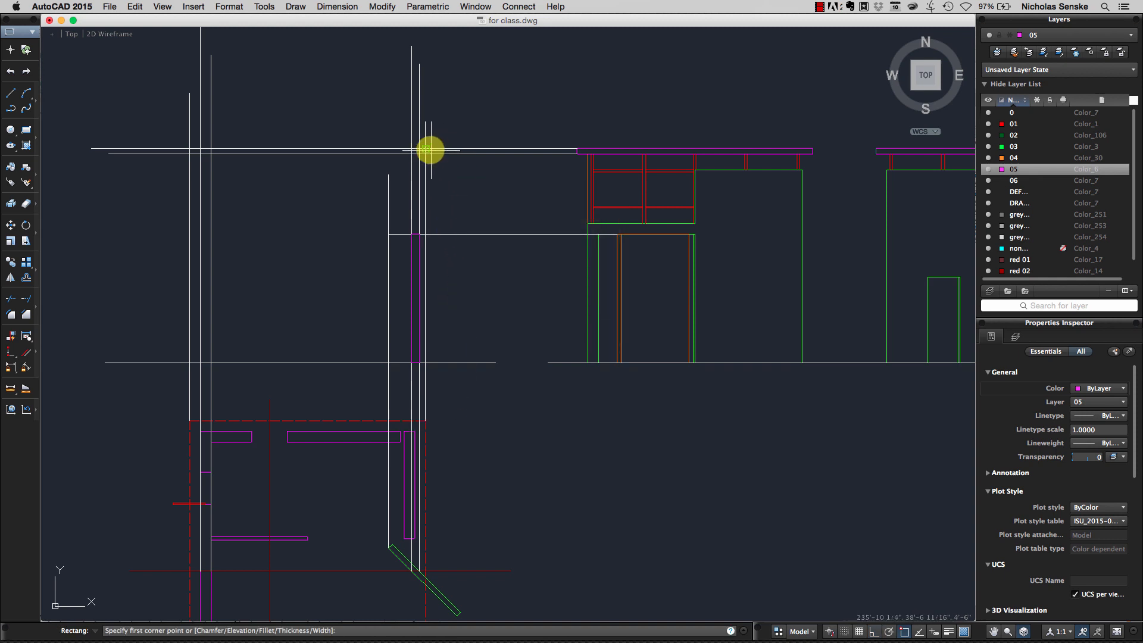
pyautogui.scroll(3, 424, 151)
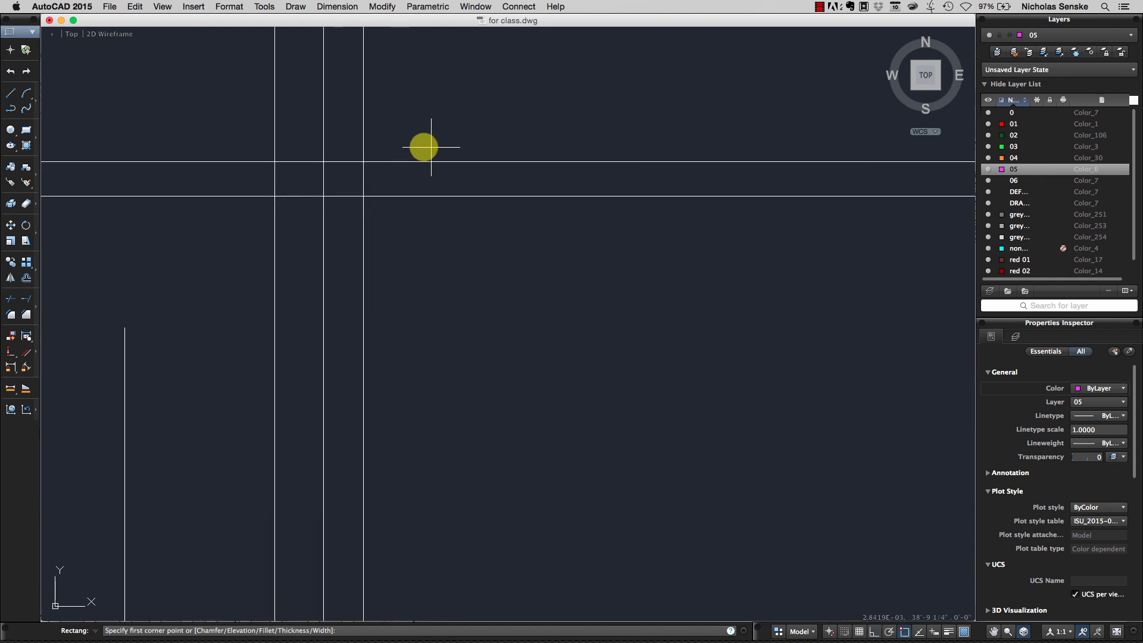
pyautogui.click(363, 161)
pyautogui.scroll(-2, 370, 191)
pyautogui.scroll(-3, 333, 220)
pyautogui.scroll(5, 265, 220)
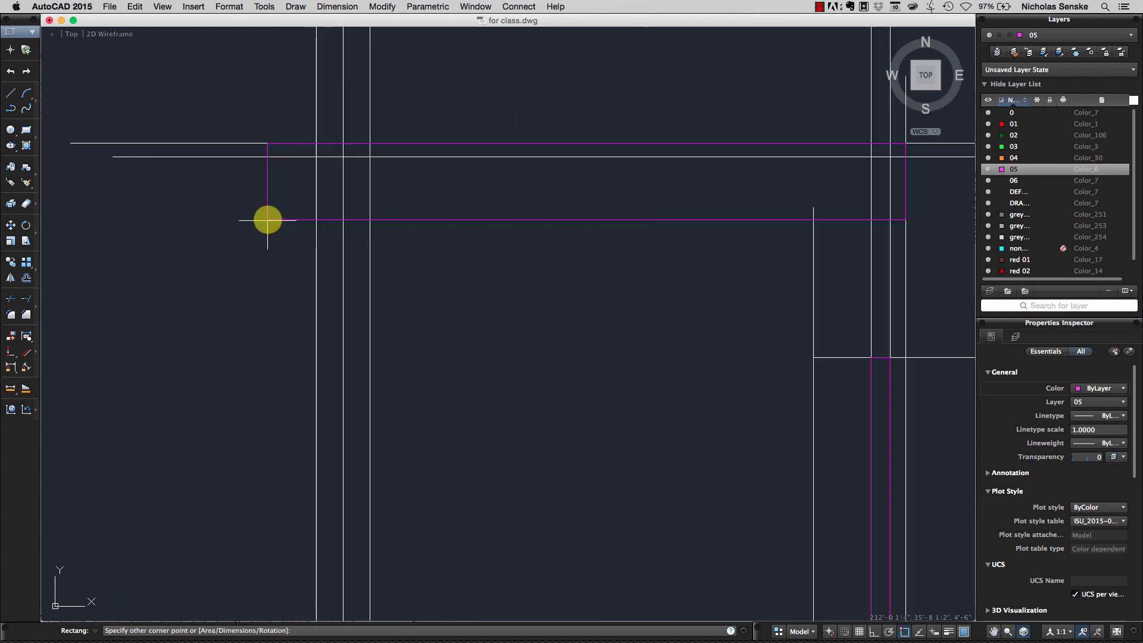
pyautogui.click(316, 157)
pyautogui.scroll(-3, 399, 262)
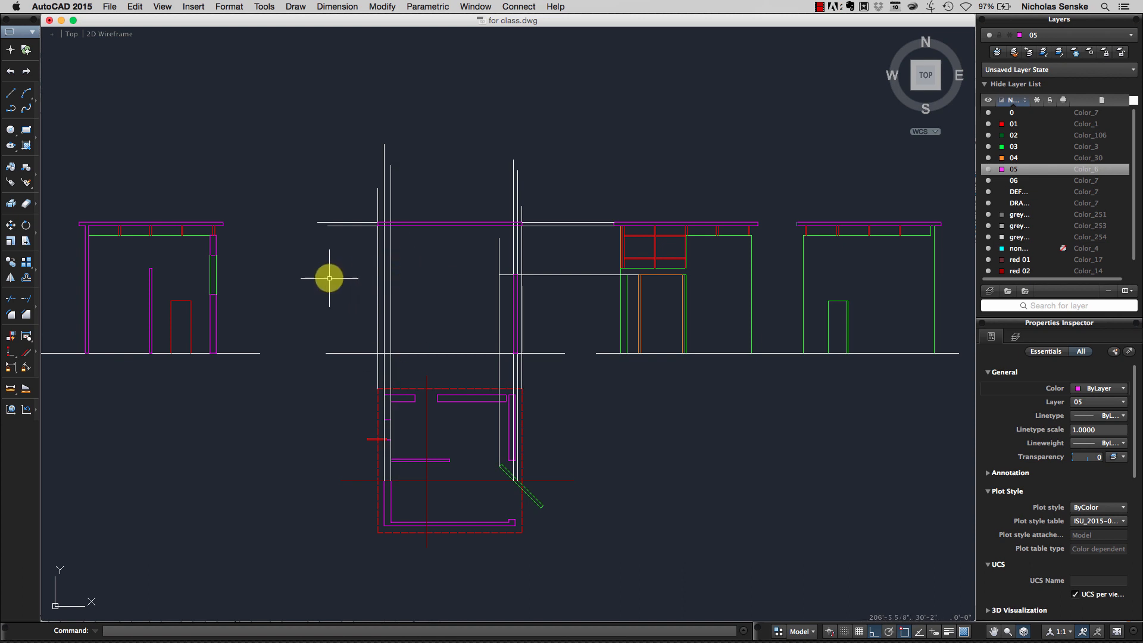
pyautogui.moveTo(449, 273); pyautogui.dragTo(435, 284, button='middle')
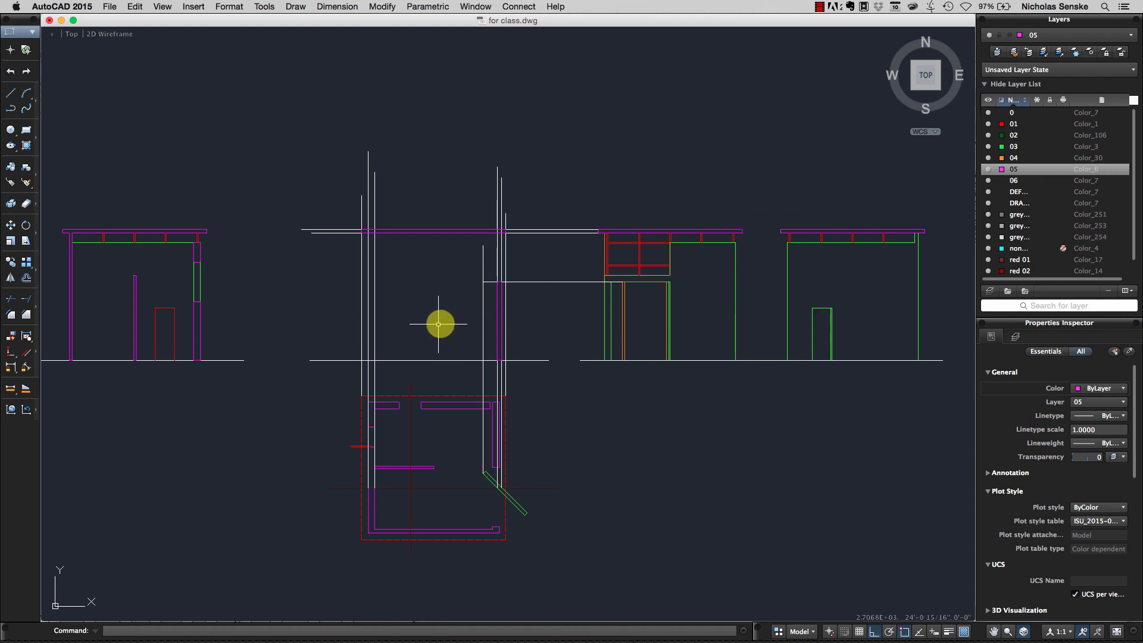
pyautogui.moveTo(438, 325); pyautogui.dragTo(471, 302, button='middle')
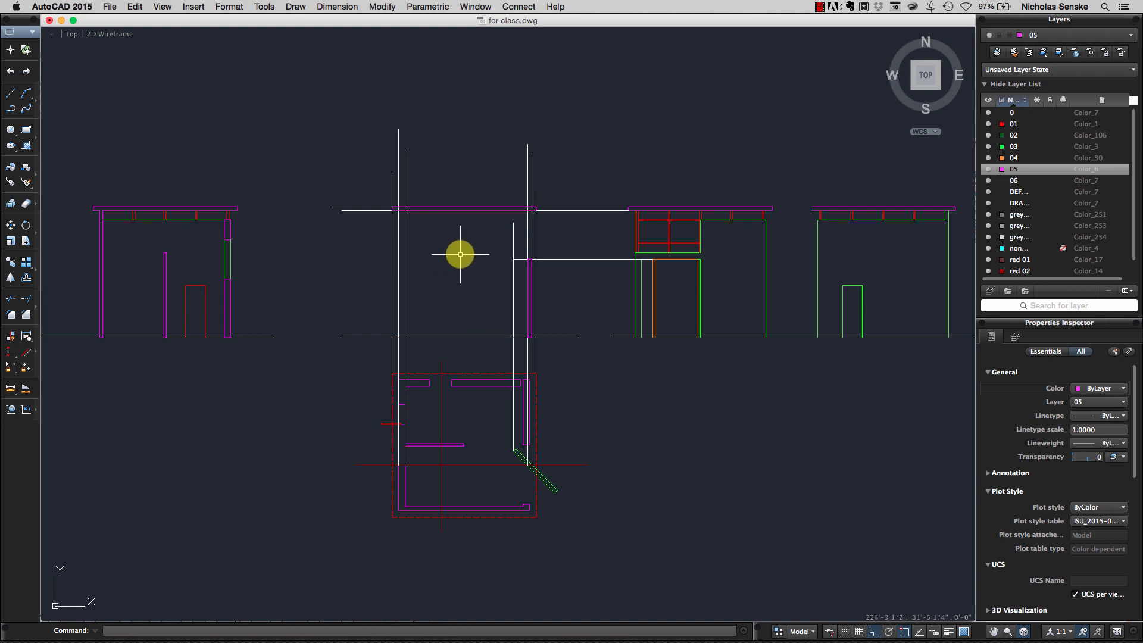
pyautogui.click(818, 7)
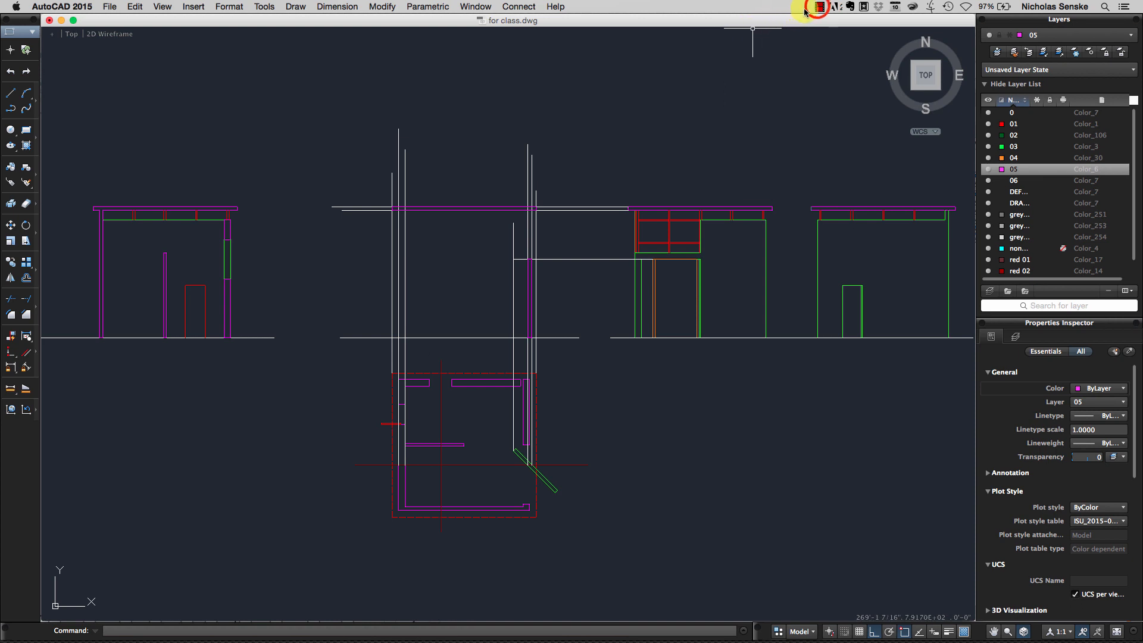
pyautogui.click(822, 29)
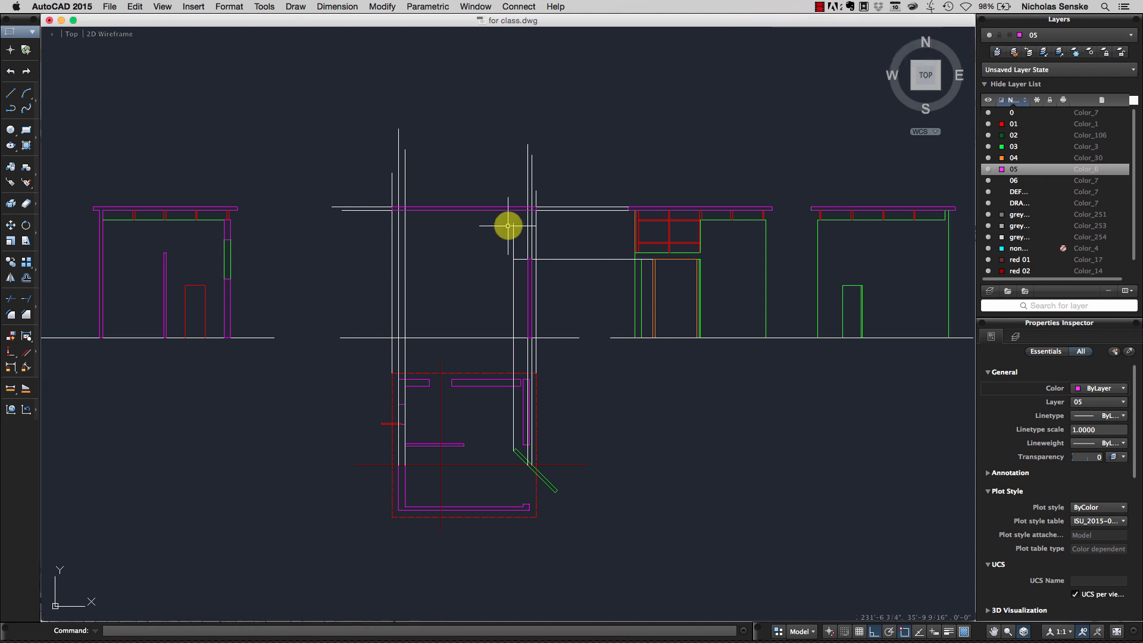
# - Switch to the Capture1.PNG image in Preview and examine which model parts the section plane cuts
pyautogui.moveTo(580, 638)
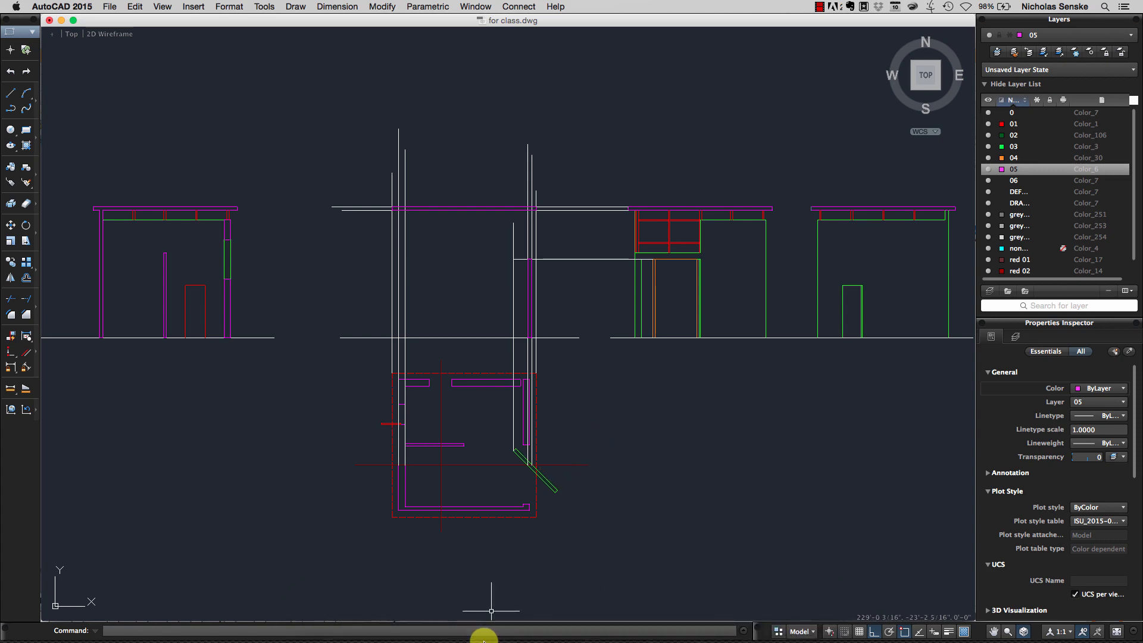
pyautogui.click(642, 619)
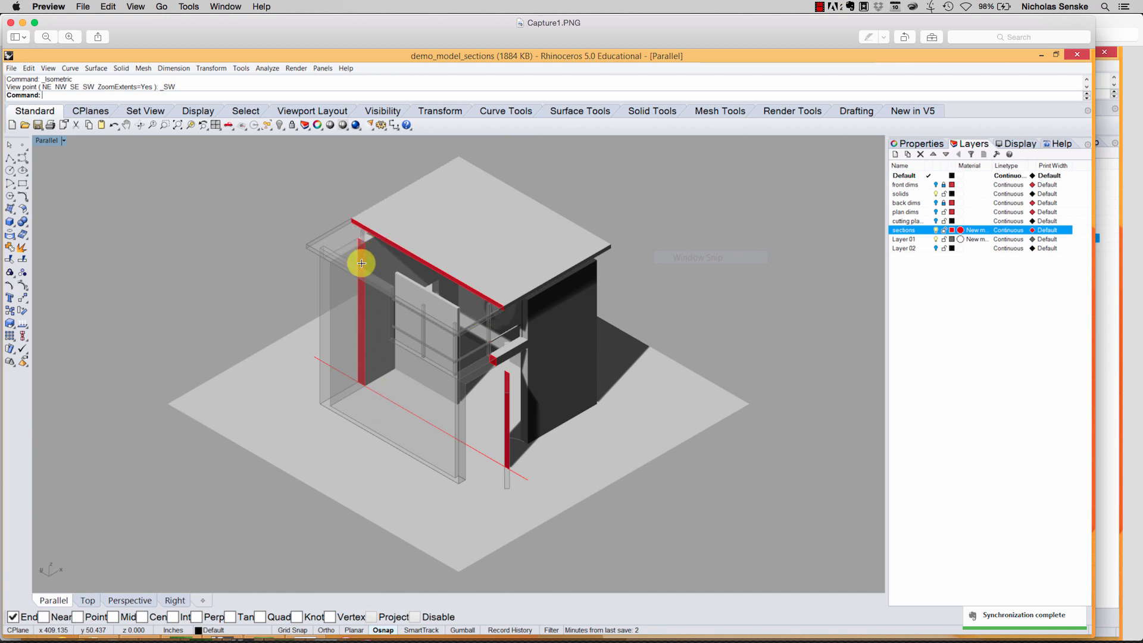
pyautogui.moveTo(518, 637)
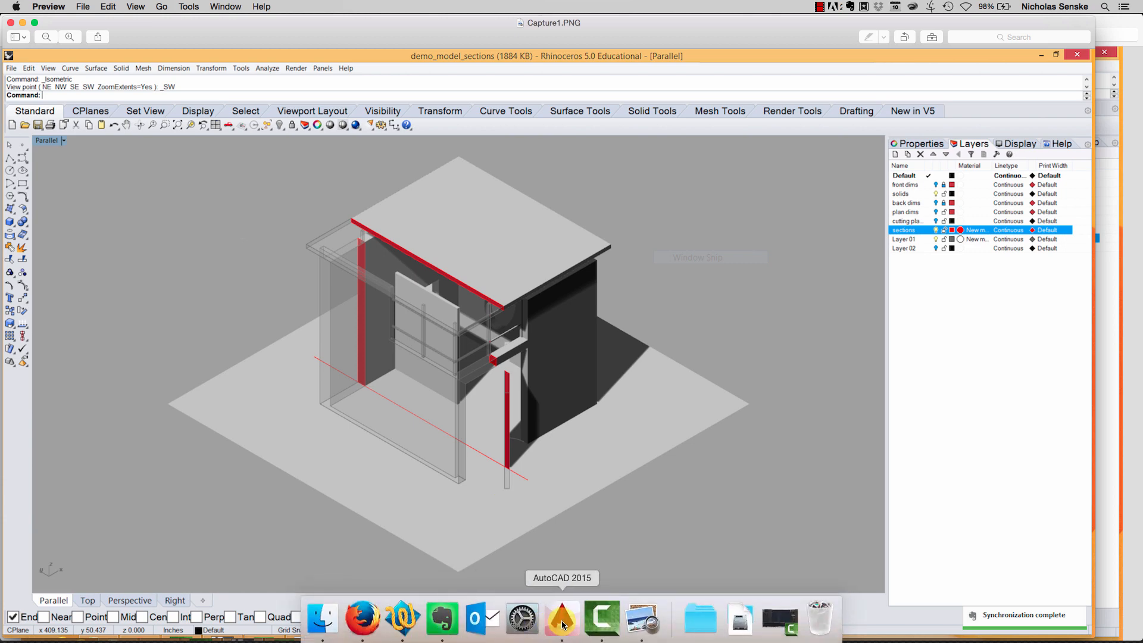
# - Return to AutoCAD and draw a horizontal projection line on layer 0 from the first section's wall top across the second section's two wall lines
pyautogui.click(518, 618)
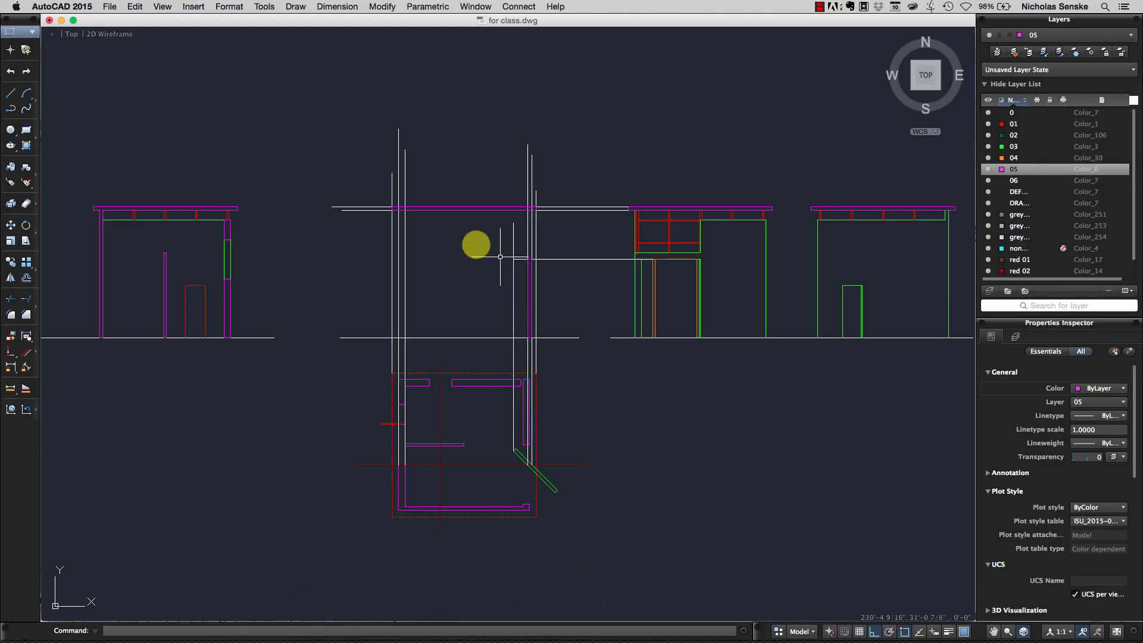
pyautogui.click(15, 93)
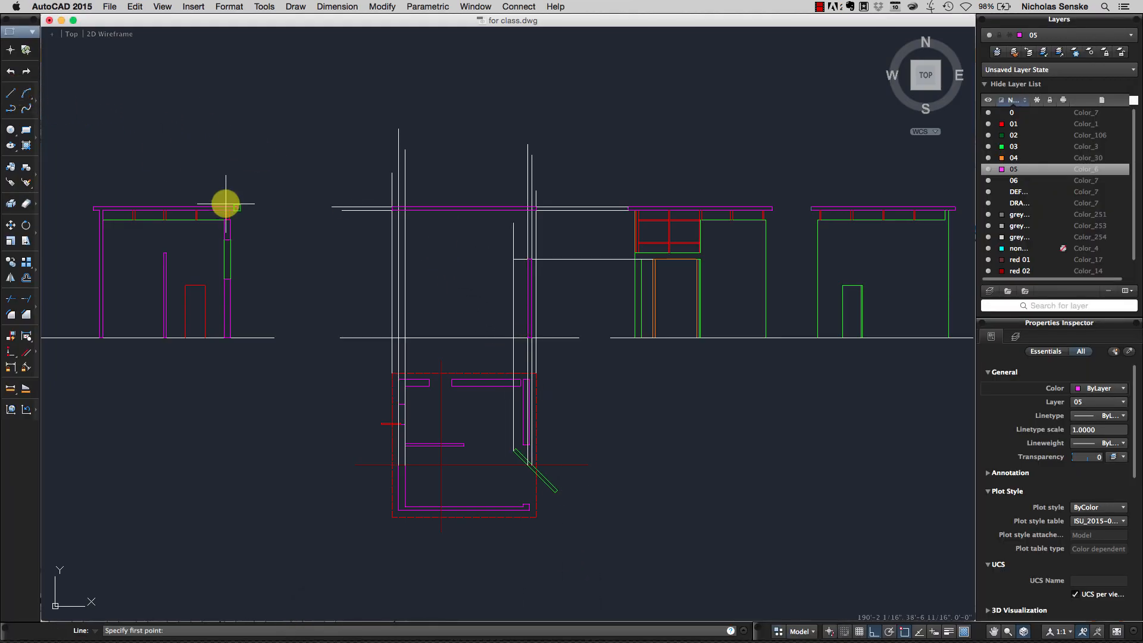
pyautogui.doubleClick(1012, 112)
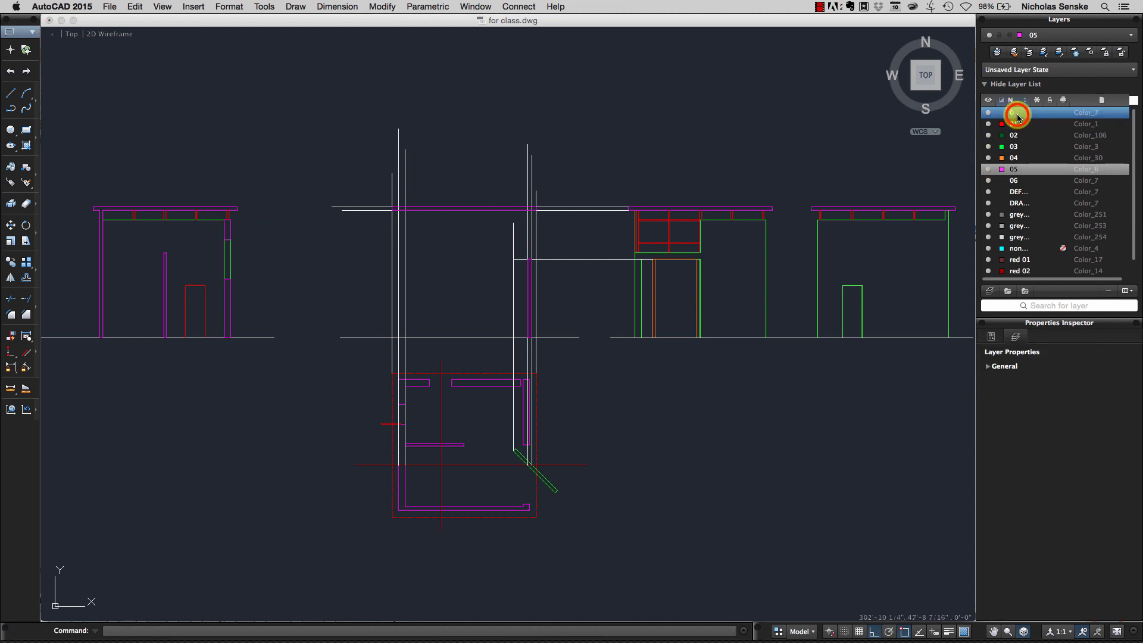
pyautogui.click(9, 91)
pyautogui.scroll(5, 232, 242)
pyautogui.click(192, 134)
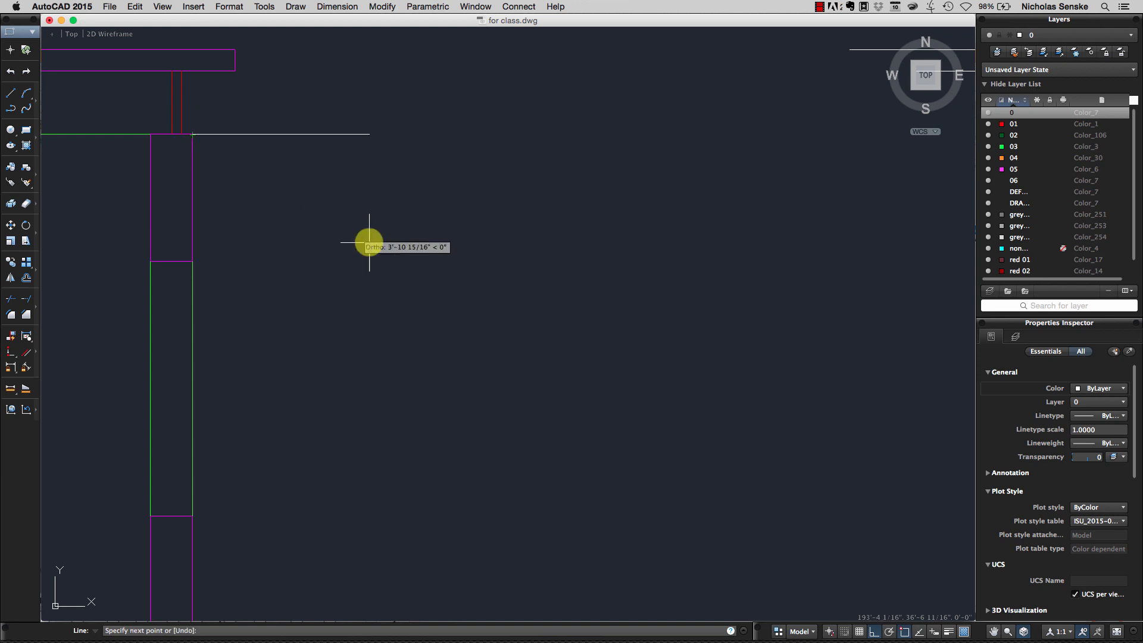
pyautogui.scroll(-6, 564, 255)
pyautogui.click(470, 241)
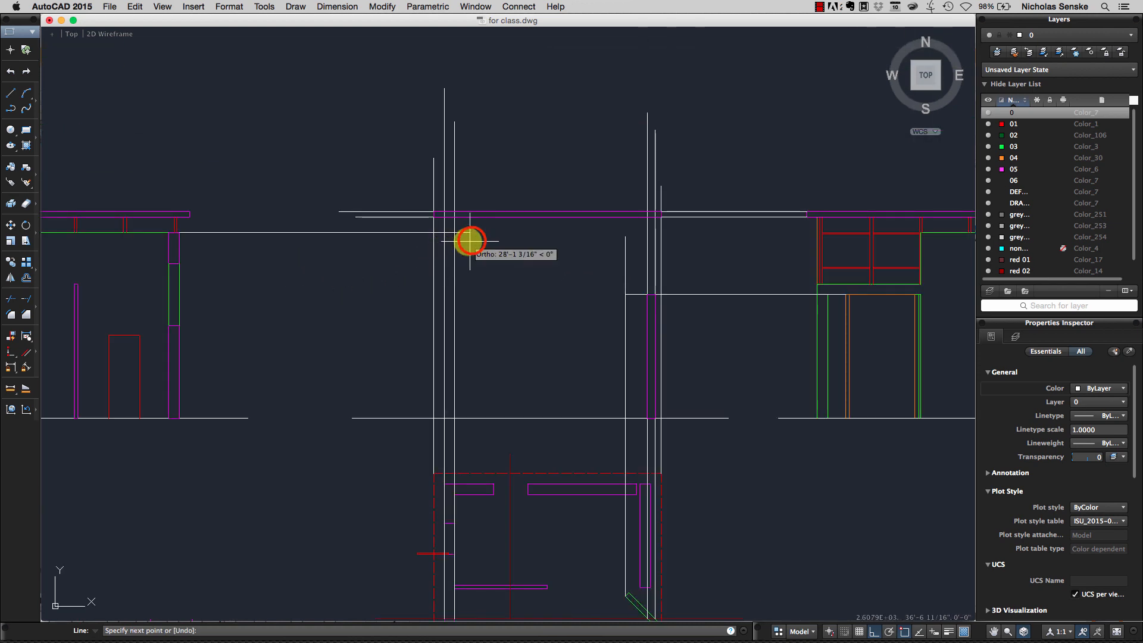
pyautogui.rightClick(470, 241)
pyautogui.click(479, 244)
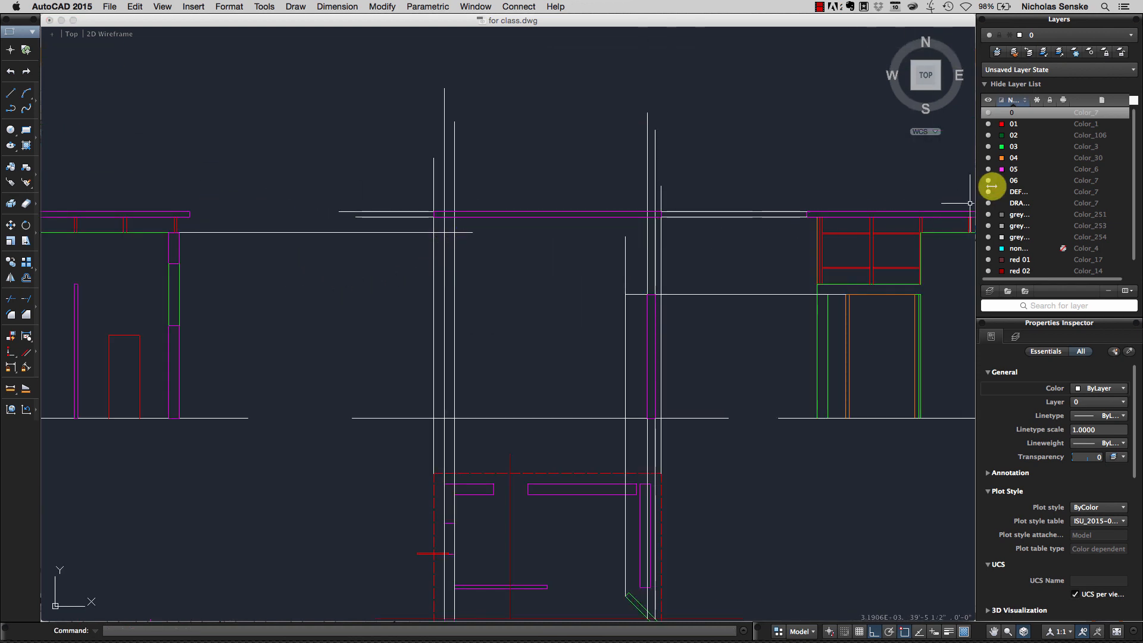
# - Make layer 05 current and draw a rectangle for the cut wall between its two projection lines, from the wall-top line to the ground line
pyautogui.doubleClick(1014, 170)
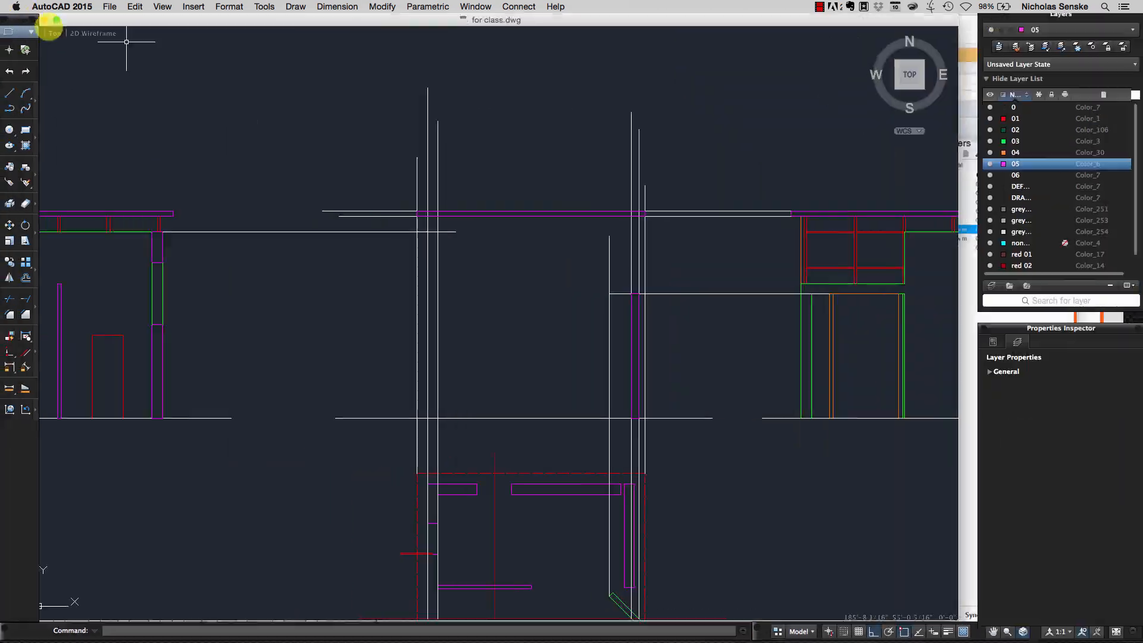
pyautogui.click(26, 129)
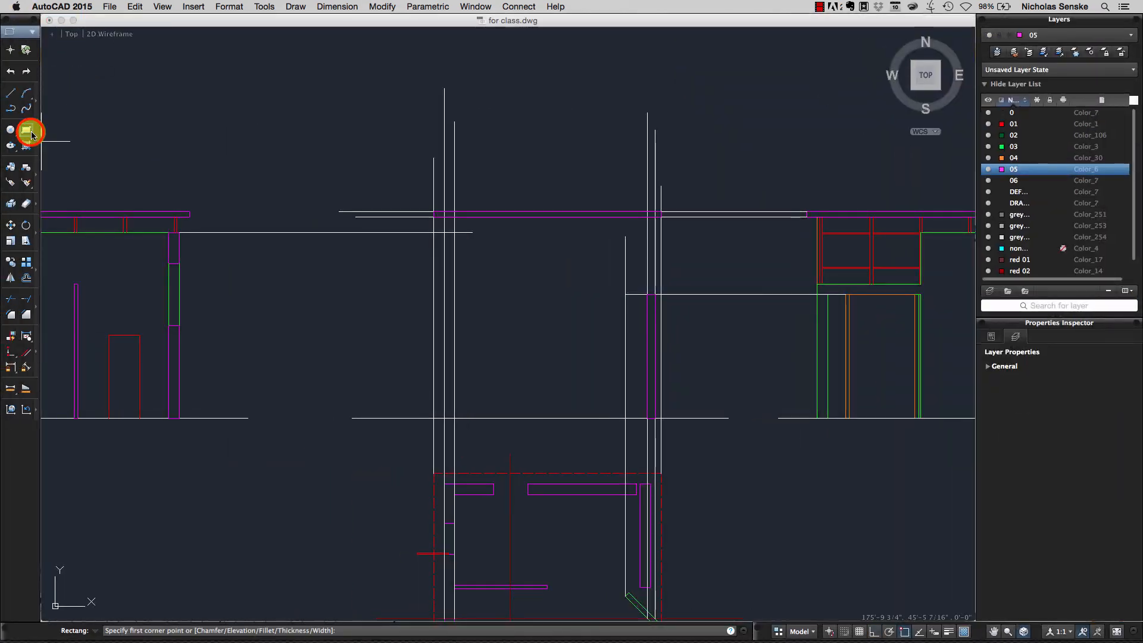
pyautogui.click(446, 232)
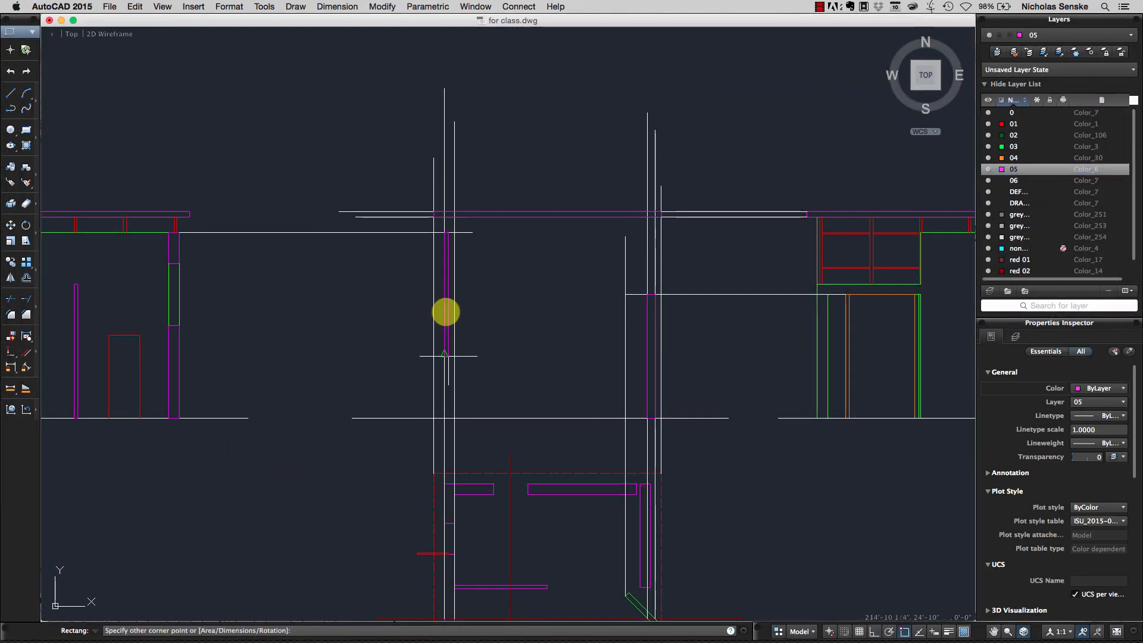
pyautogui.click(454, 418)
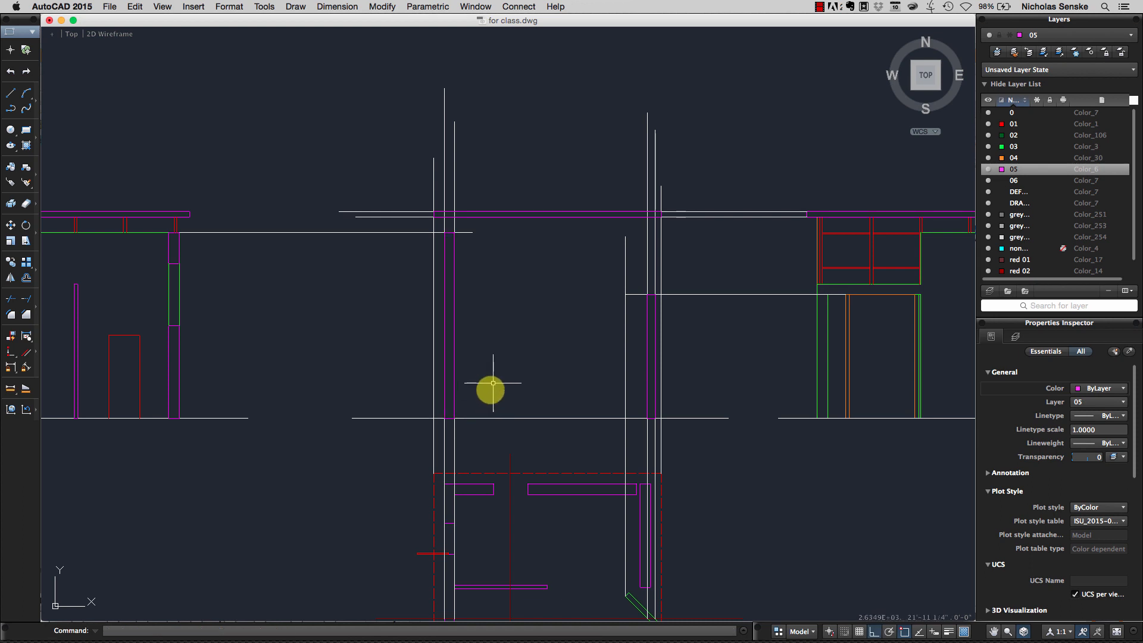
# - Delete the projection lines for both roof edges, the roof slab's top and underside, and the cut wall's two faces
pyautogui.click(434, 277)
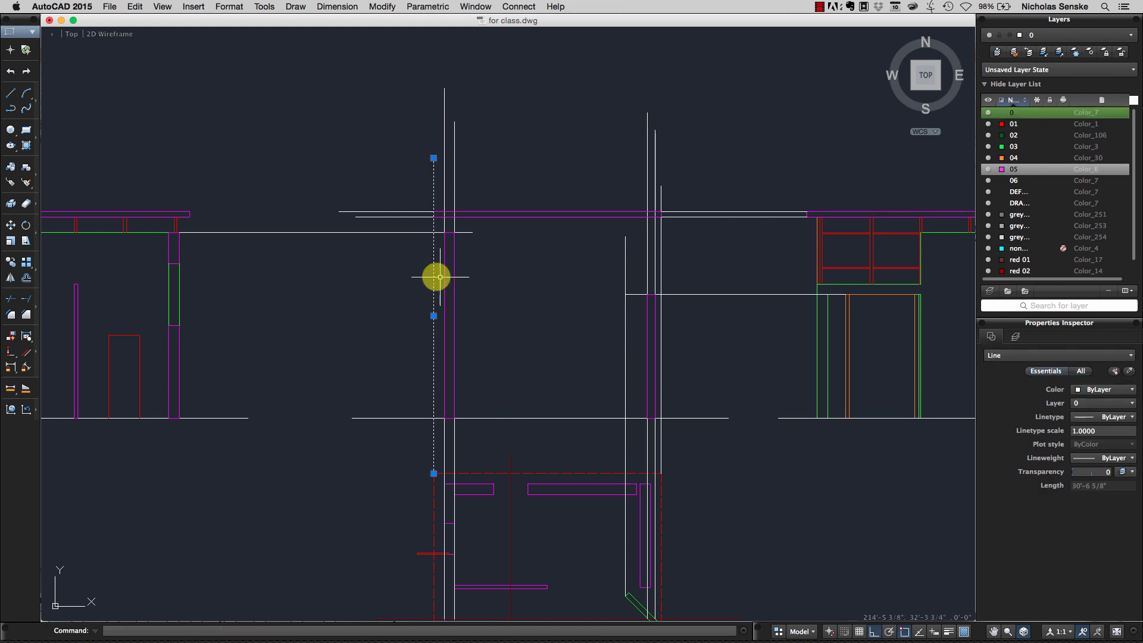
pyautogui.press('Delete')
pyautogui.click(408, 220)
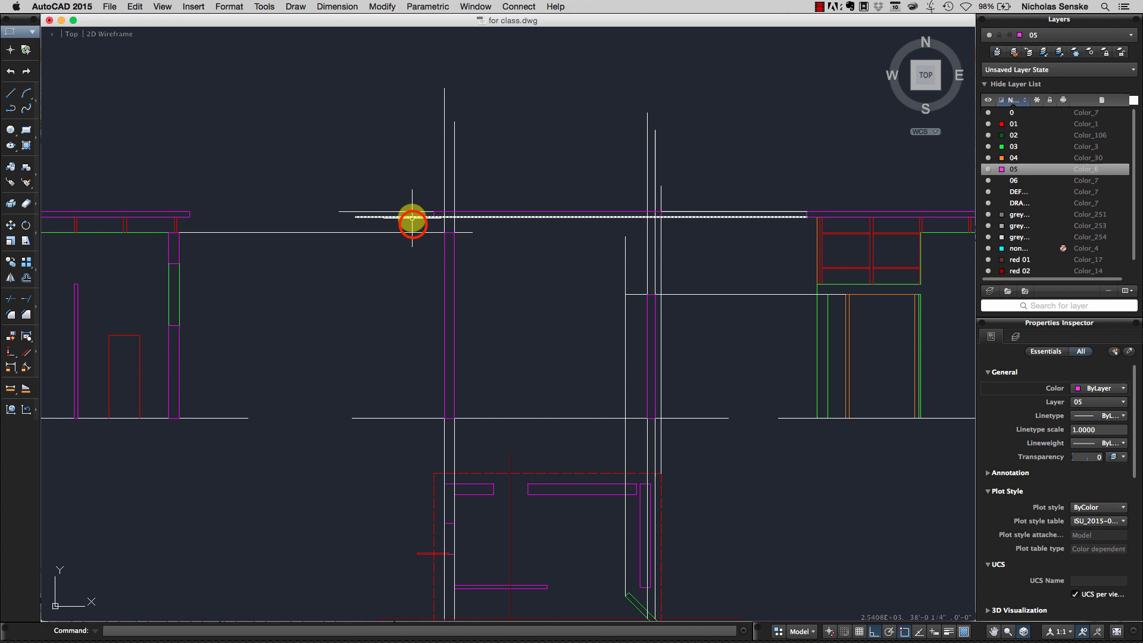
pyautogui.click(406, 184)
pyautogui.click(485, 180)
pyautogui.click(409, 159)
pyautogui.press('Delete')
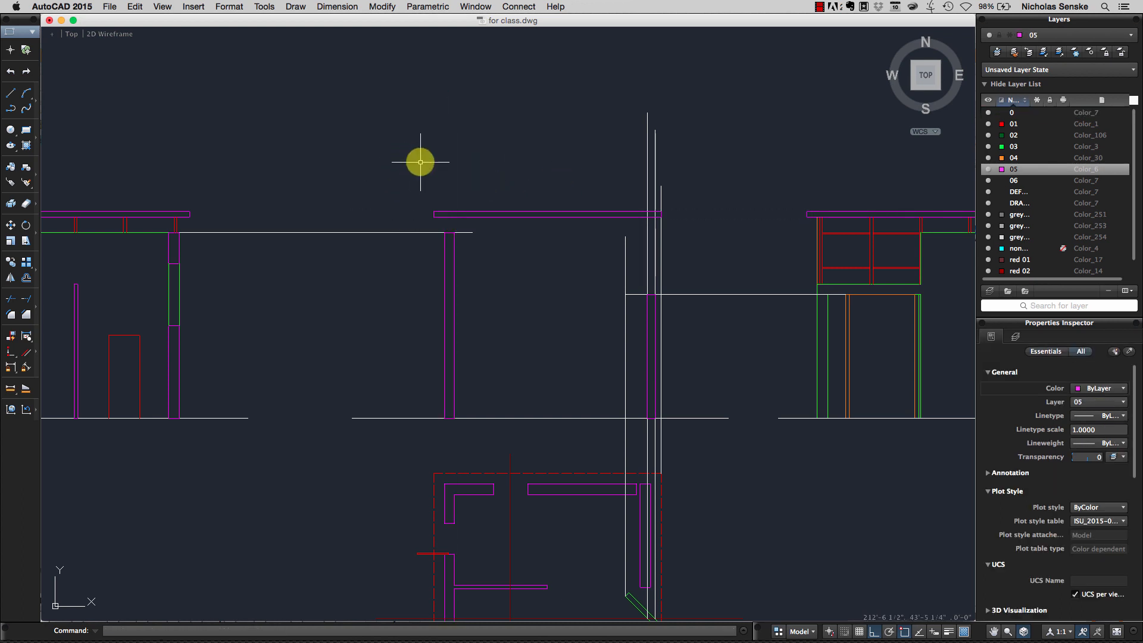
pyautogui.moveTo(570, 178); pyautogui.dragTo(534, 178, button='middle')
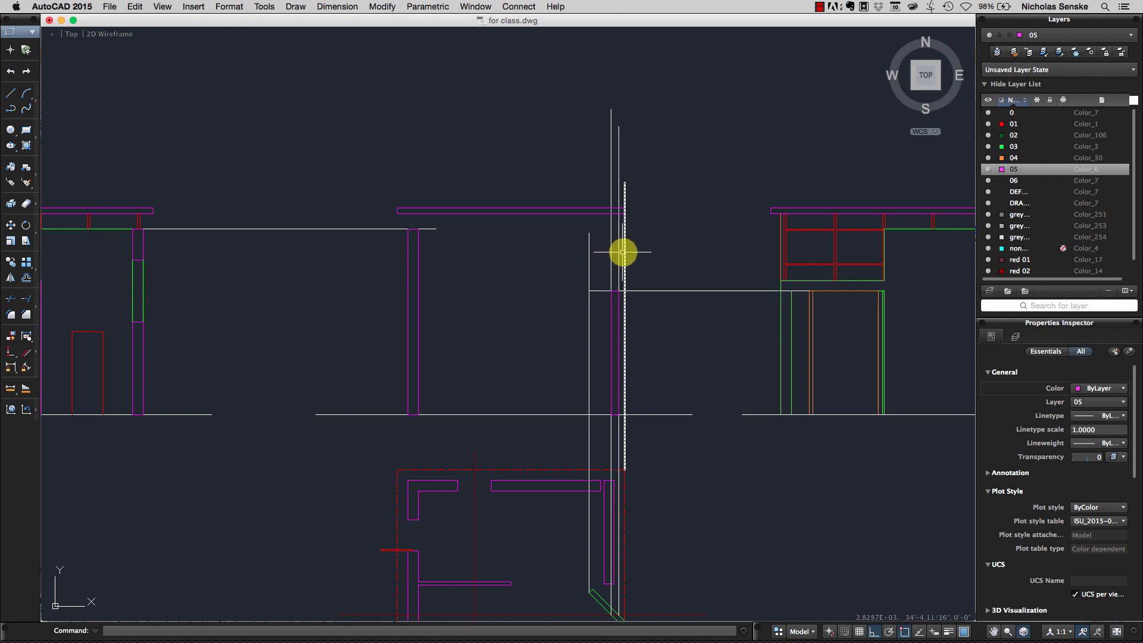
pyautogui.press('Delete')
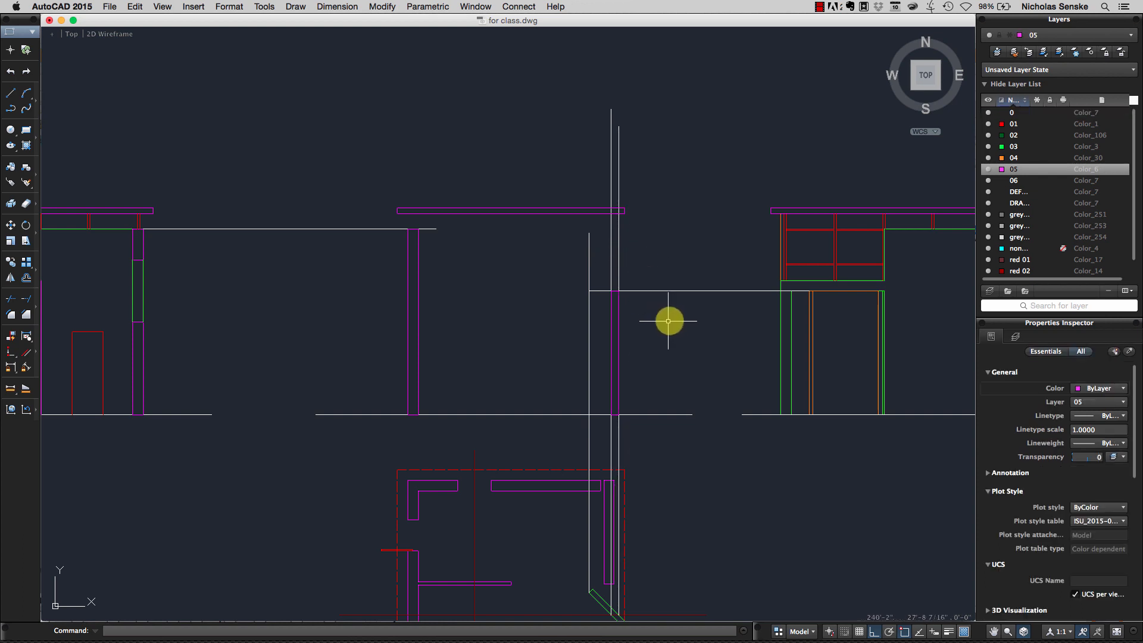
# - Make layer 04 current and draw the open door's head line from the cut door to the door-end projection line, continuing down to the ground
pyautogui.moveTo(668, 321); pyautogui.dragTo(643, 314, button='middle')
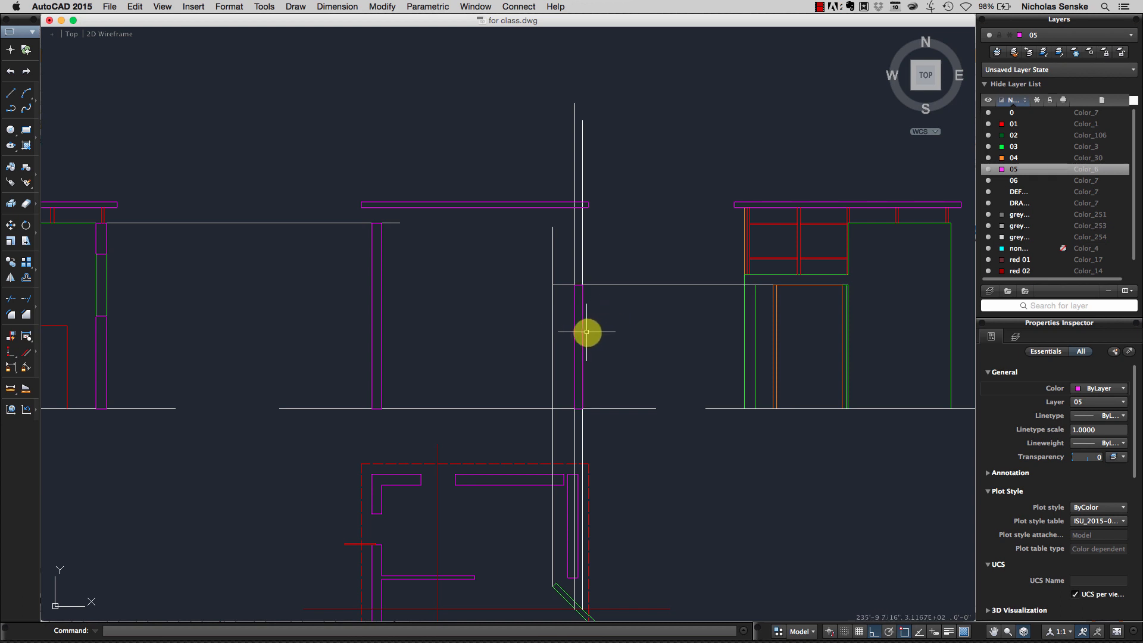
pyautogui.doubleClick(1014, 158)
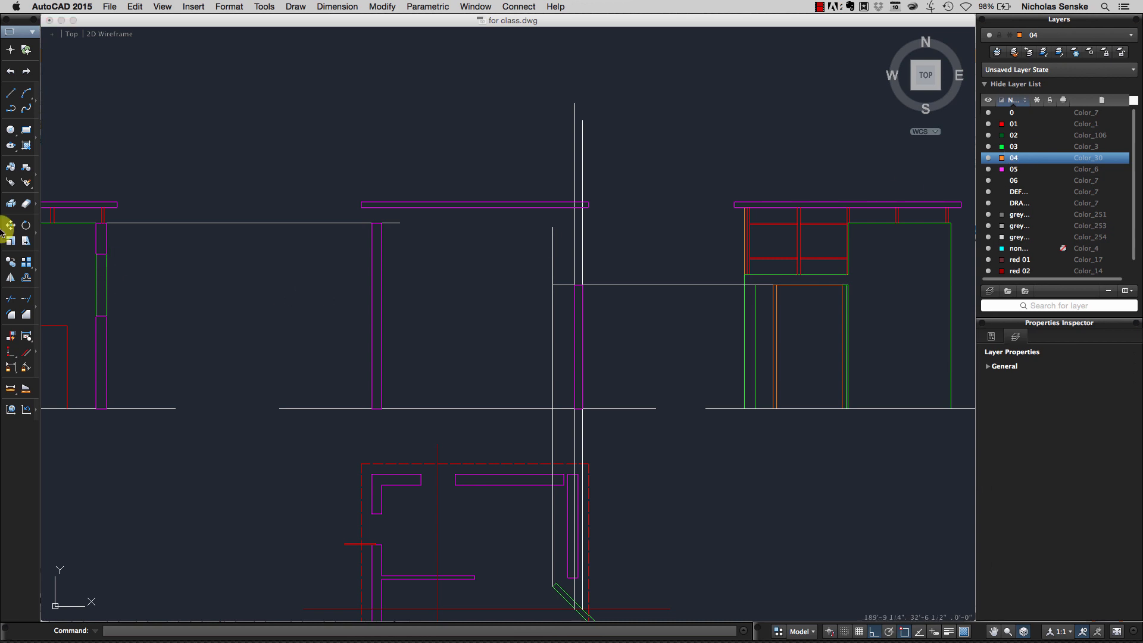
pyautogui.click(10, 93)
pyautogui.scroll(4, 575, 286)
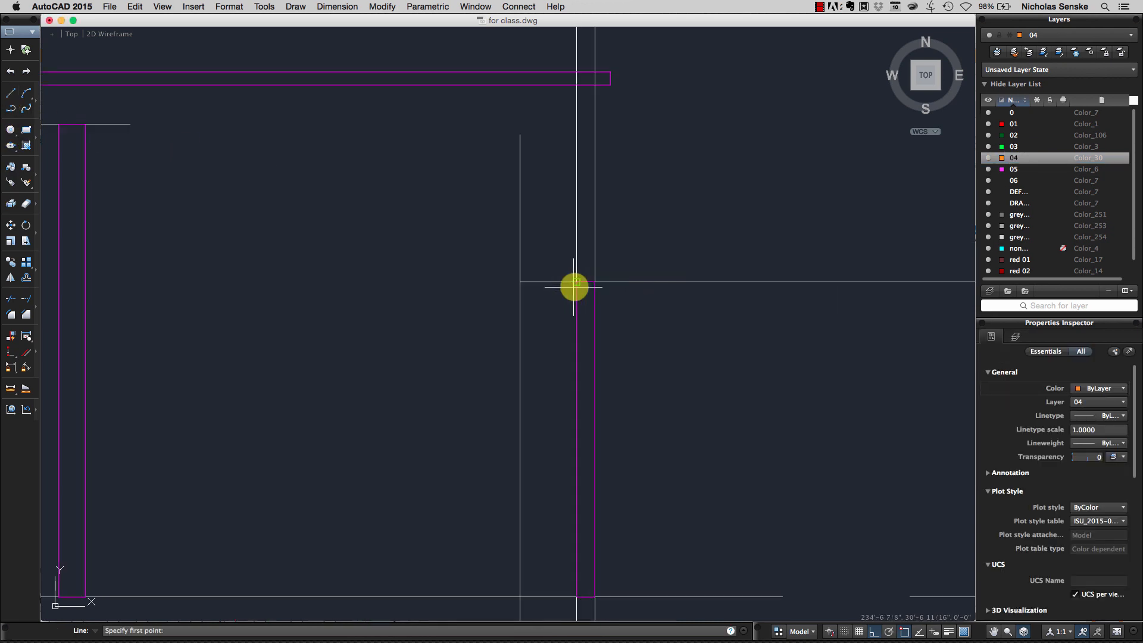
pyautogui.click(576, 281)
pyautogui.click(520, 281)
pyautogui.scroll(-4, 521, 290)
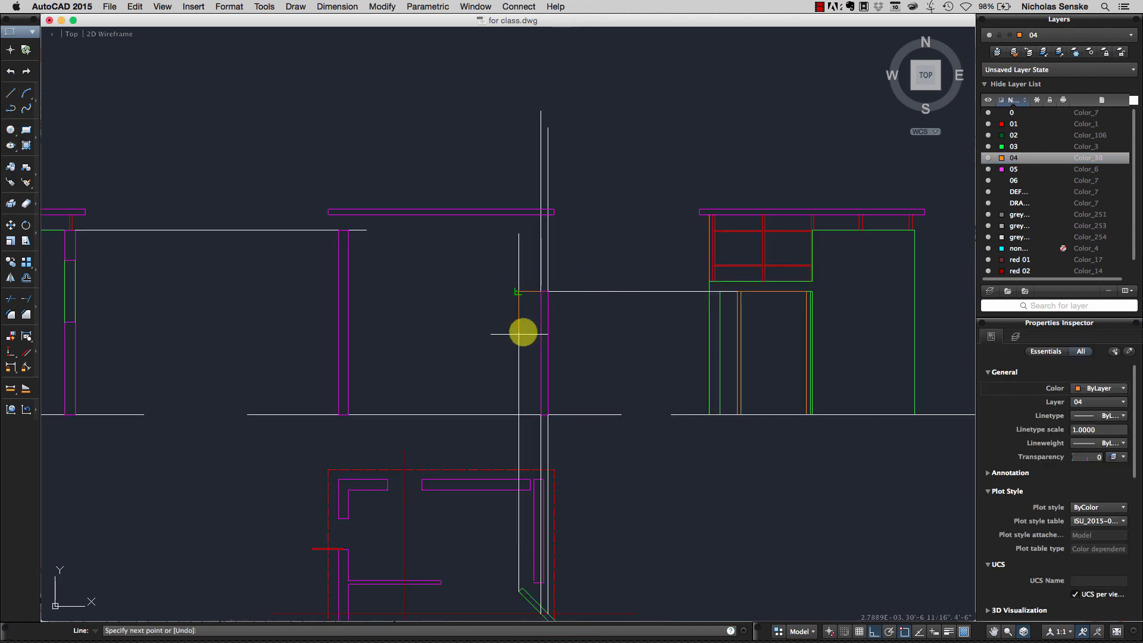
pyautogui.click(519, 414)
pyautogui.rightClick(519, 415)
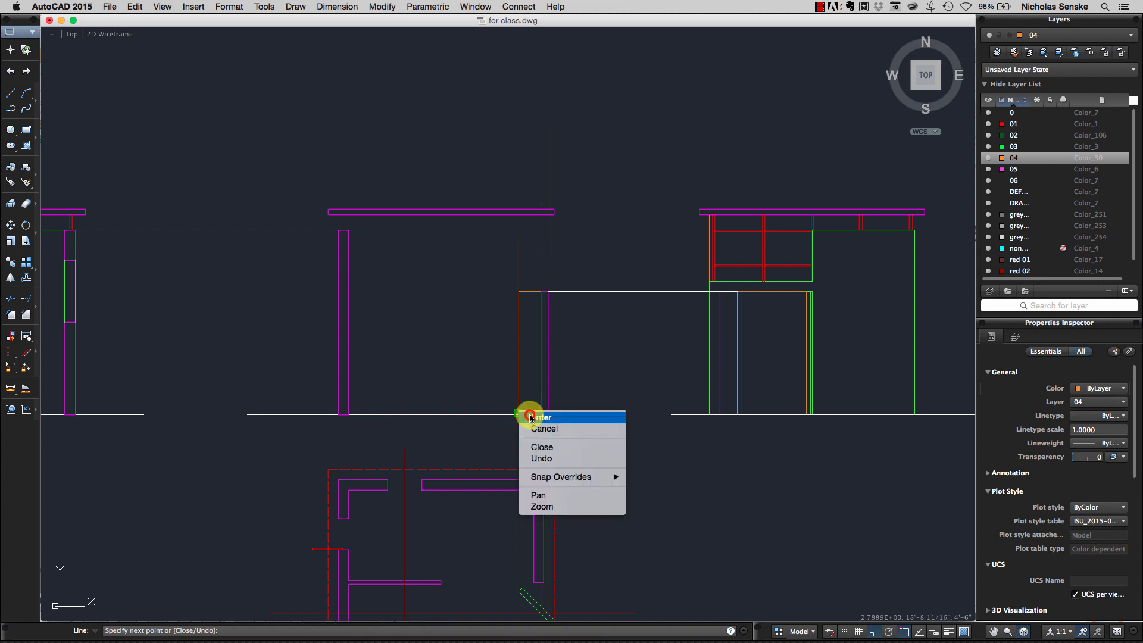
pyautogui.click(531, 418)
# - Draw the open door's bottom edge on layer 04 along the ground line, from the door end to the cut door
pyautogui.rightClick(525, 401)
pyautogui.click(536, 402)
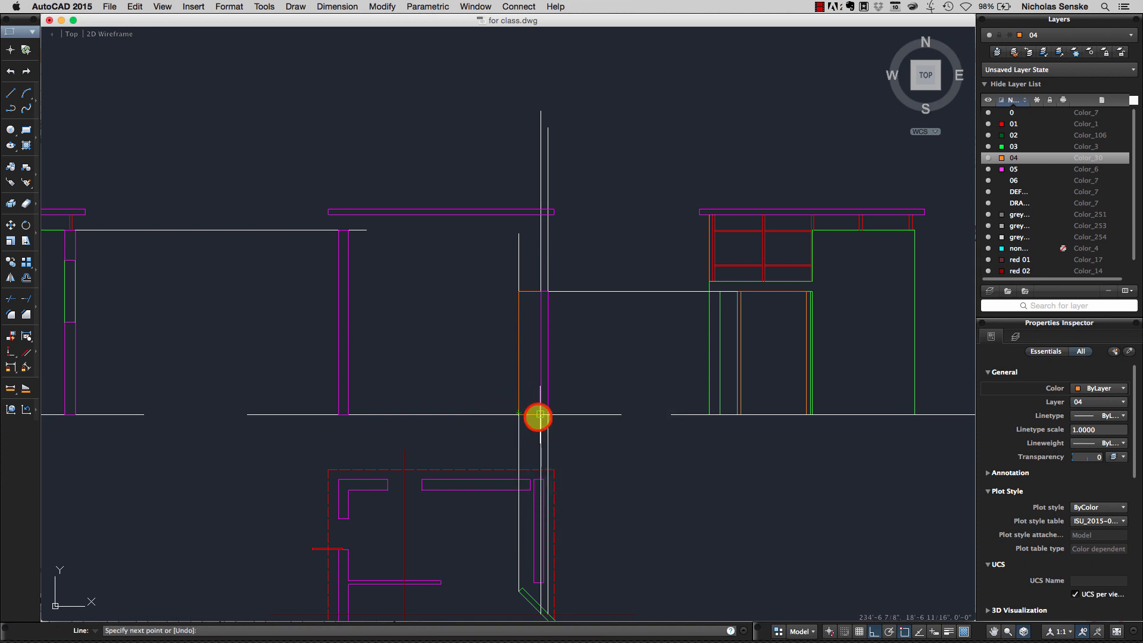
pyautogui.rightClick(538, 419)
pyautogui.click(549, 416)
# - Select the vertical projection line at the open door's end
pyautogui.click(508, 258)
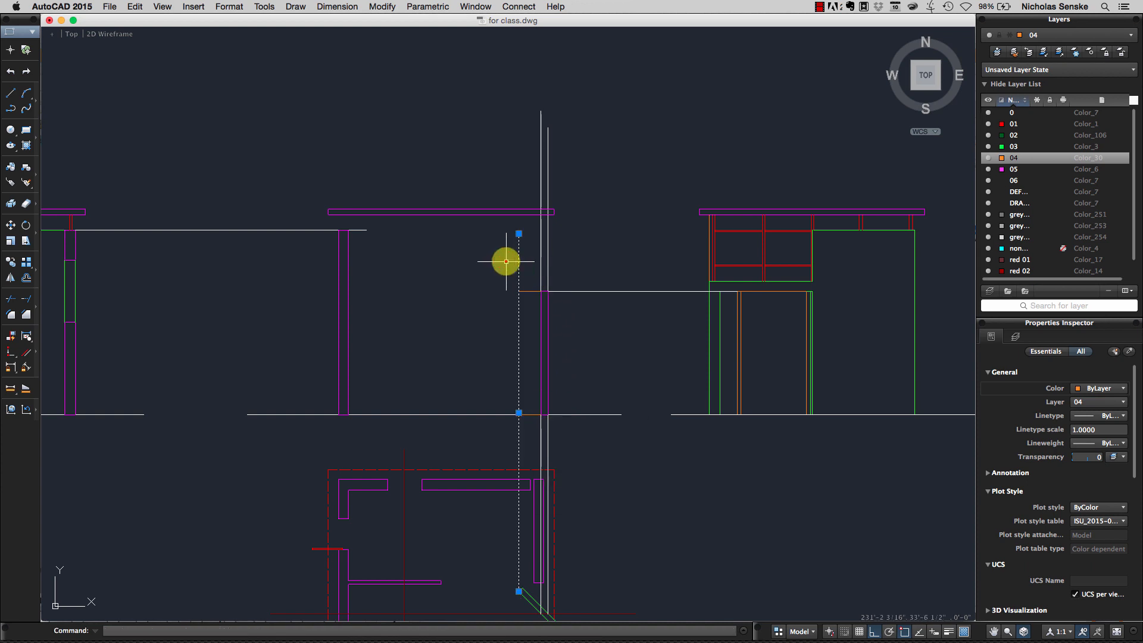
# - Delete the vertical projection line at the orange door leaf and the two white vertical projection lines crossing the section's right-hand wall
pyautogui.press('Delete')
pyautogui.click(577, 270)
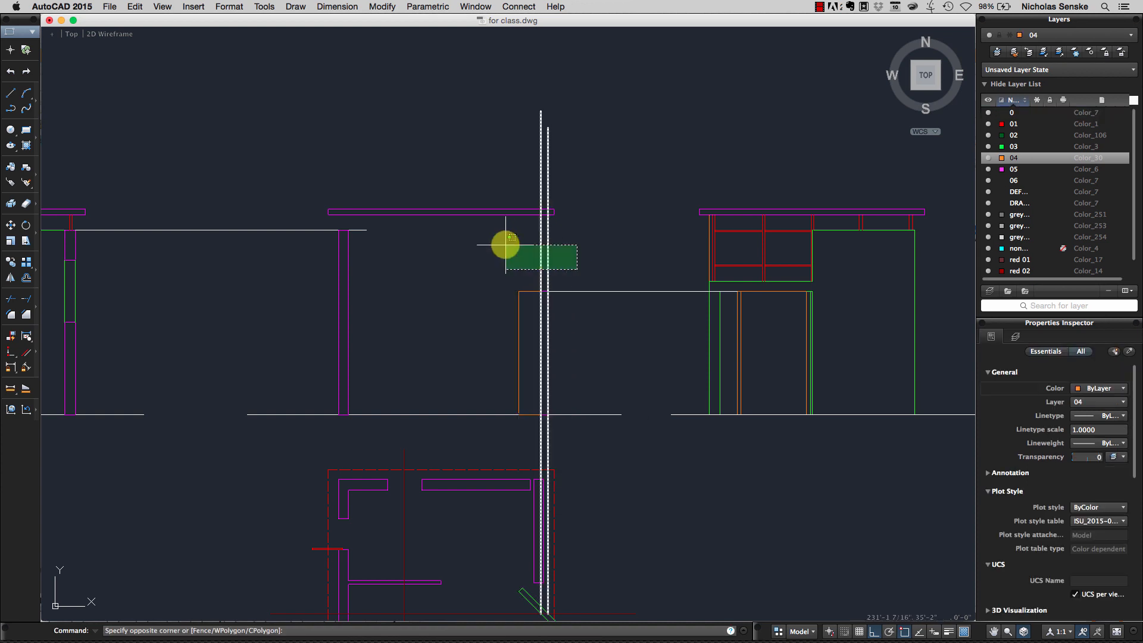
pyautogui.click(505, 244)
pyautogui.press('Delete')
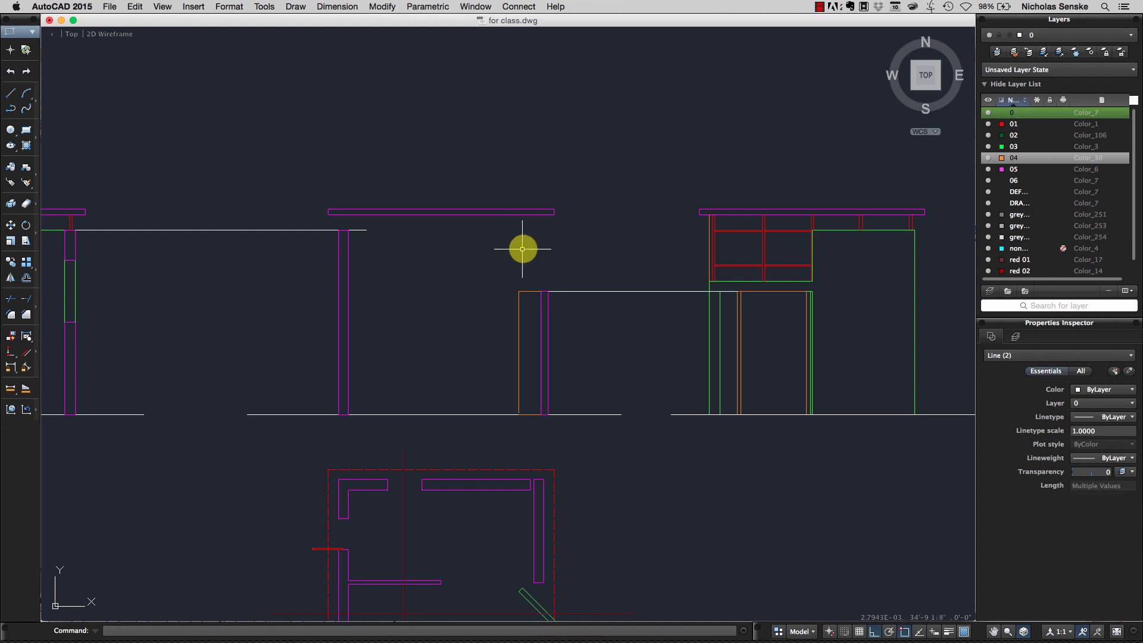
# - Stretch the end of the upper horizontal guide line beneath the roof rightward past the section's right-hand wall
pyautogui.click(363, 230)
pyautogui.click(366, 230)
pyautogui.click(626, 230)
pyautogui.rightClick(630, 230)
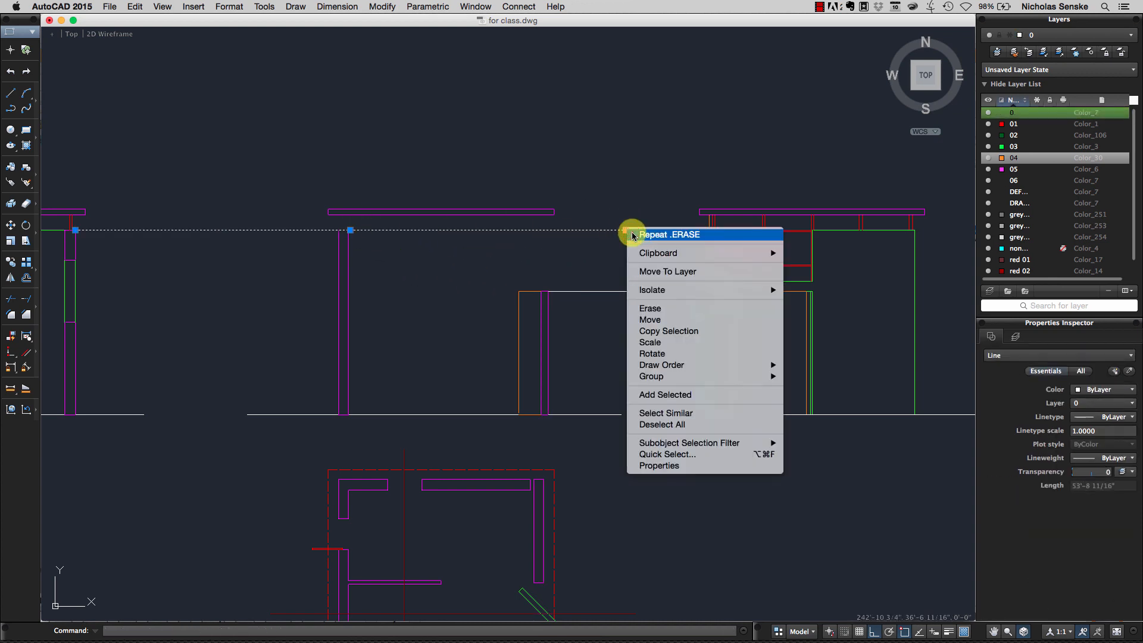
pyautogui.click(646, 306)
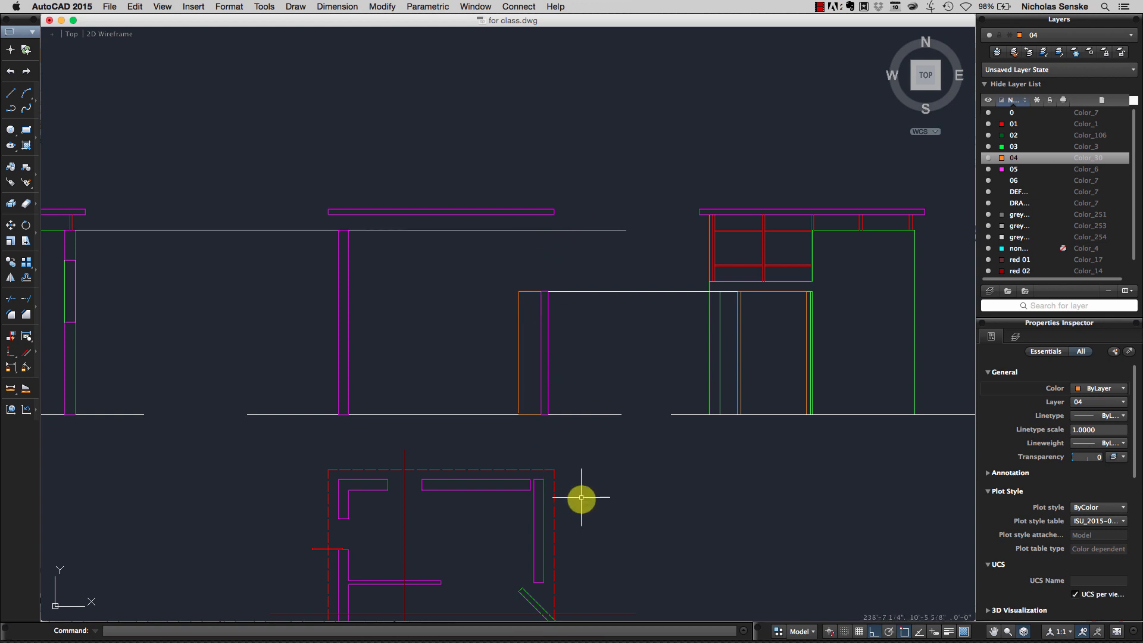
# - Make layer 0 current and draw a vertical projection line up from the outer corner of the plan's right-hand wall, past the door head
pyautogui.scroll(-3, 583, 408)
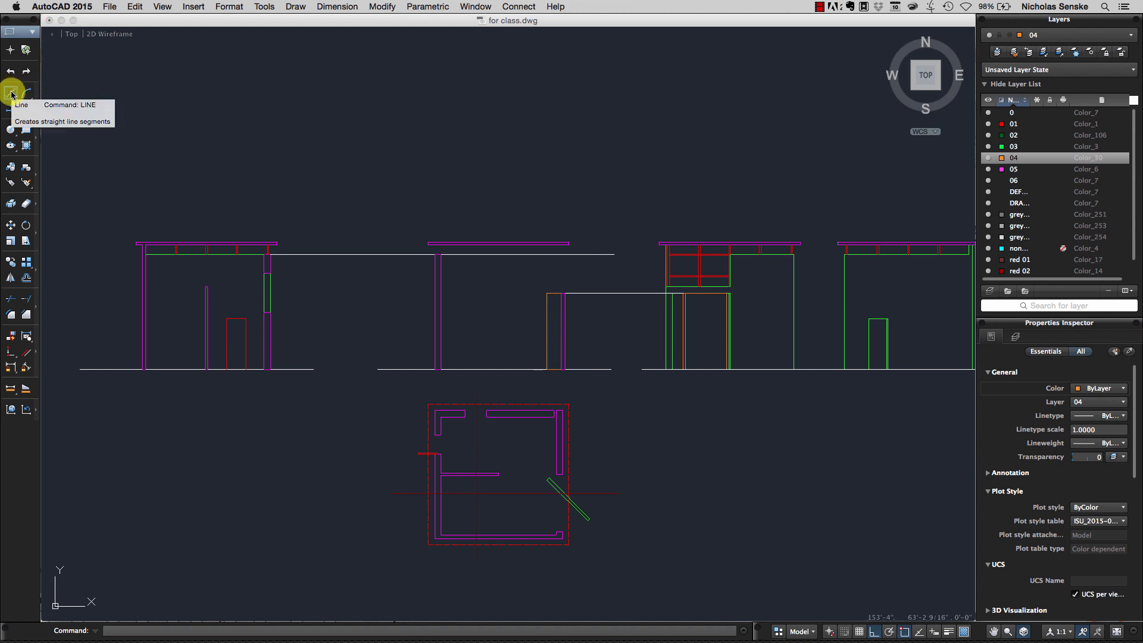
pyautogui.doubleClick(1013, 113)
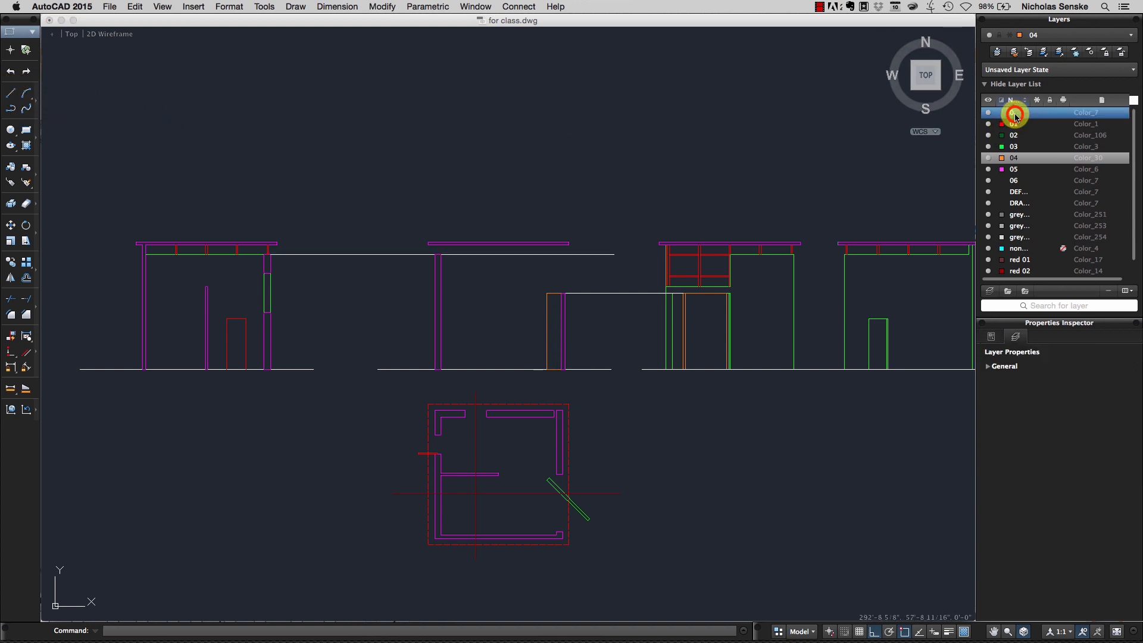
pyautogui.click(10, 93)
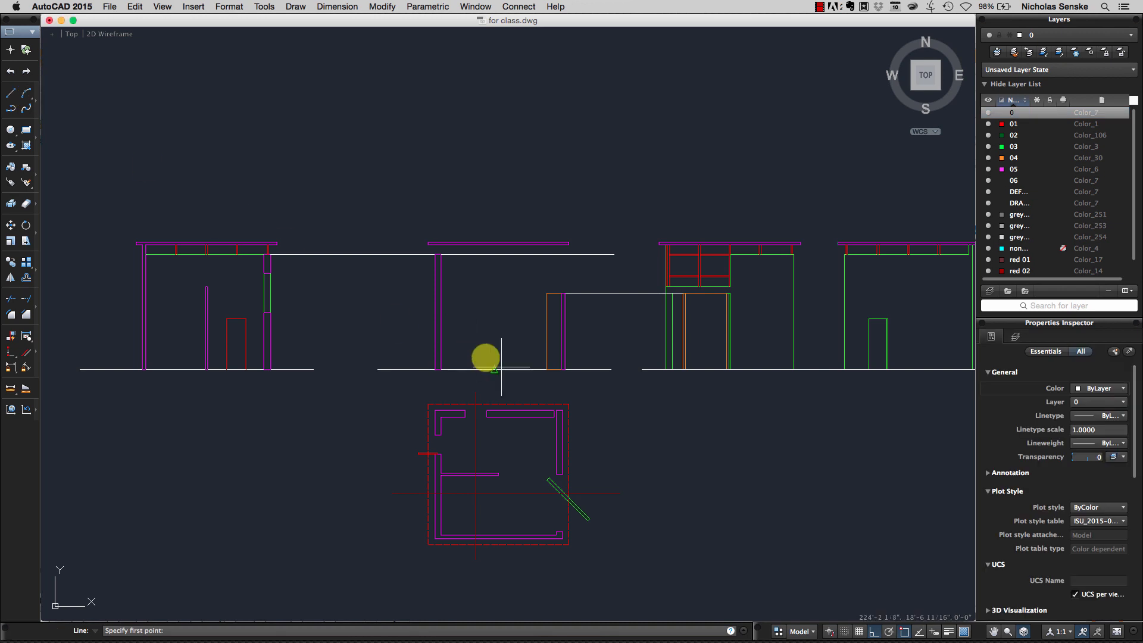
pyautogui.scroll(3, 553, 410)
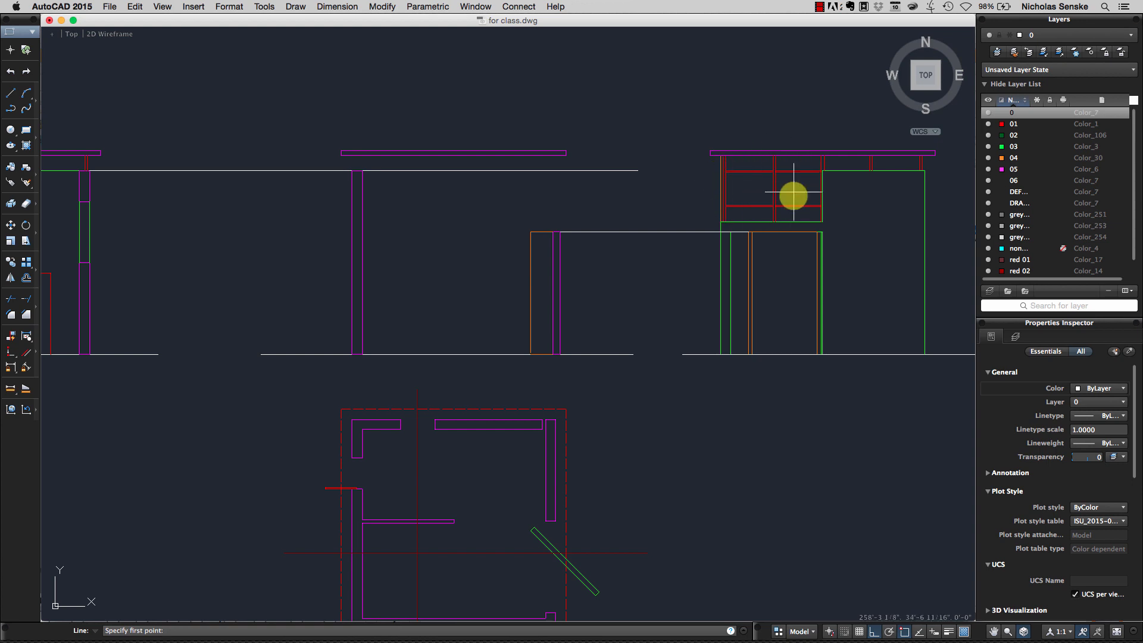
pyautogui.click(557, 419)
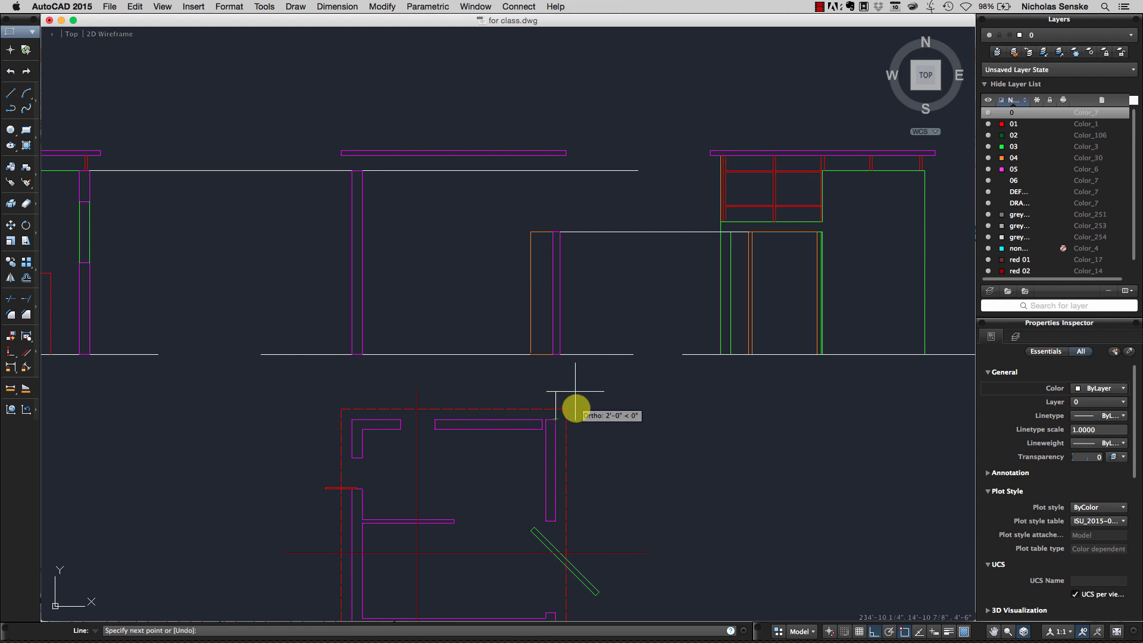
pyautogui.click(569, 199)
pyautogui.rightClick(570, 198)
pyautogui.click(577, 202)
pyautogui.rightClick(579, 193)
pyautogui.click(586, 197)
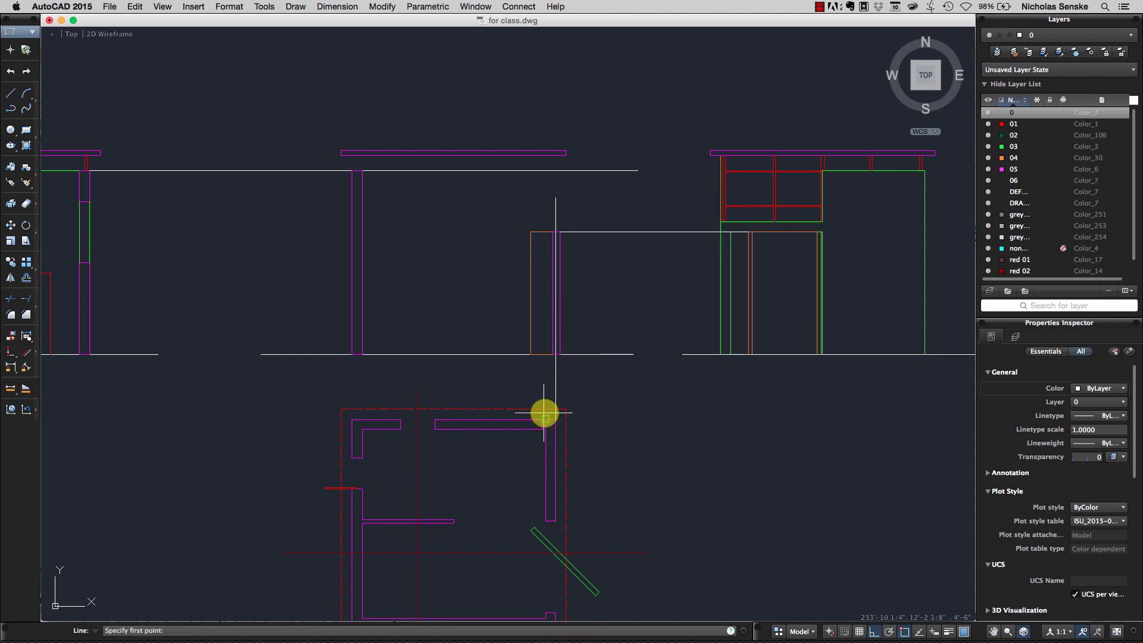
# - Draw a second vertical projection line up from the inner corner of the plan's right-hand wall
pyautogui.click(545, 419)
pyautogui.click(539, 195)
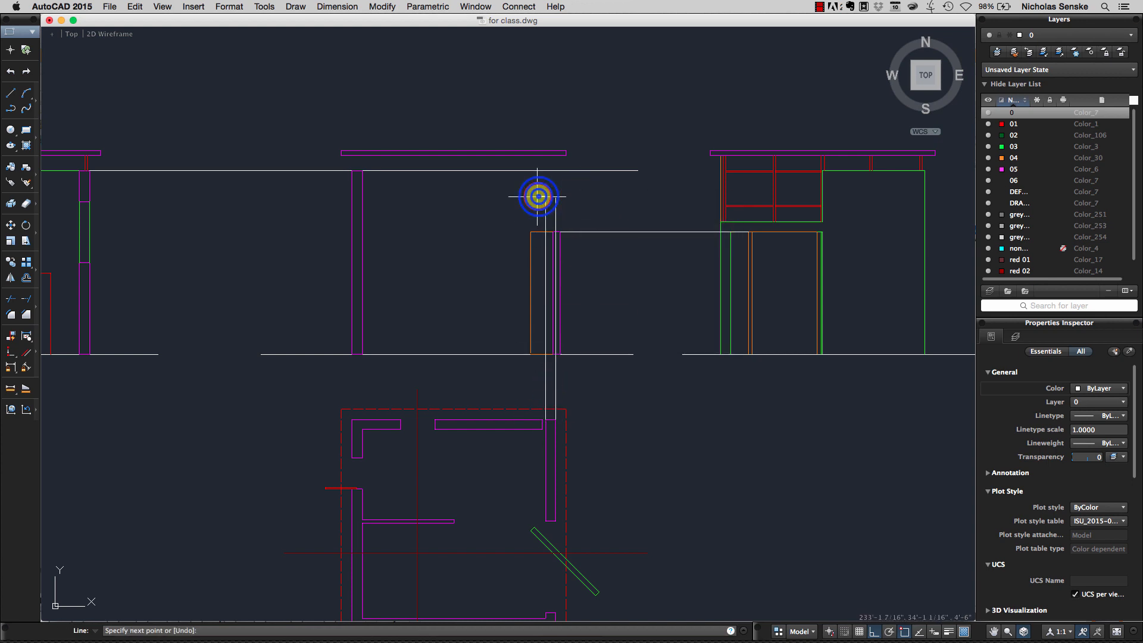
pyautogui.rightClick(543, 199)
pyautogui.click(621, 206)
pyautogui.click(635, 211)
# - Draw a horizontal line from the lower left corner of the elevation's window opening to the inner vertical projection line
pyautogui.scroll(5, 709, 222)
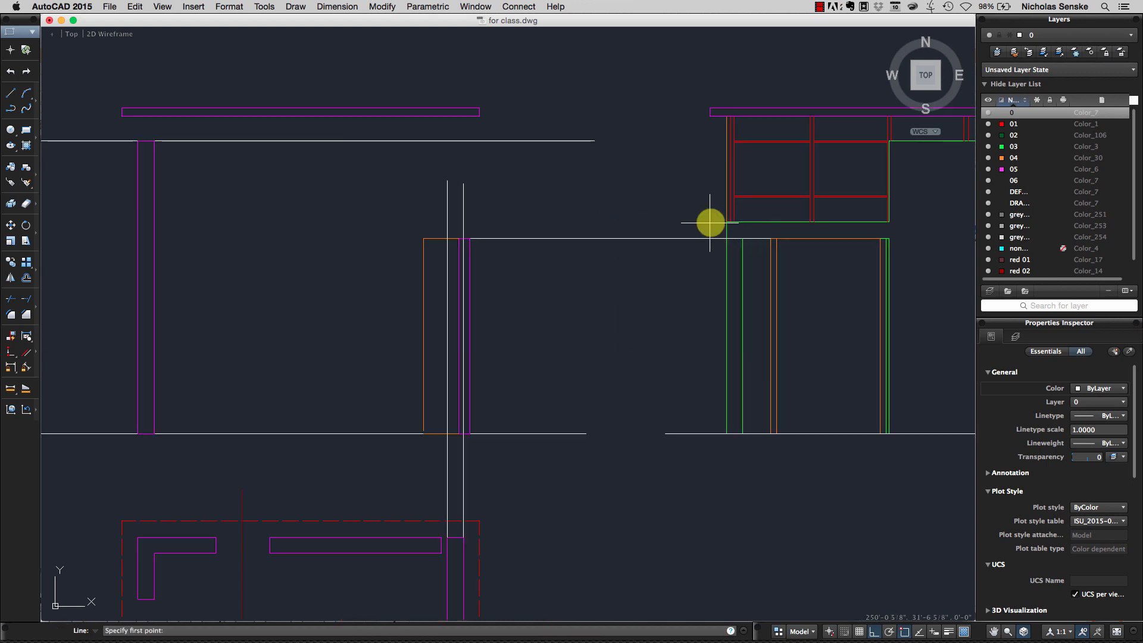
pyautogui.click(736, 222)
pyautogui.click(289, 222)
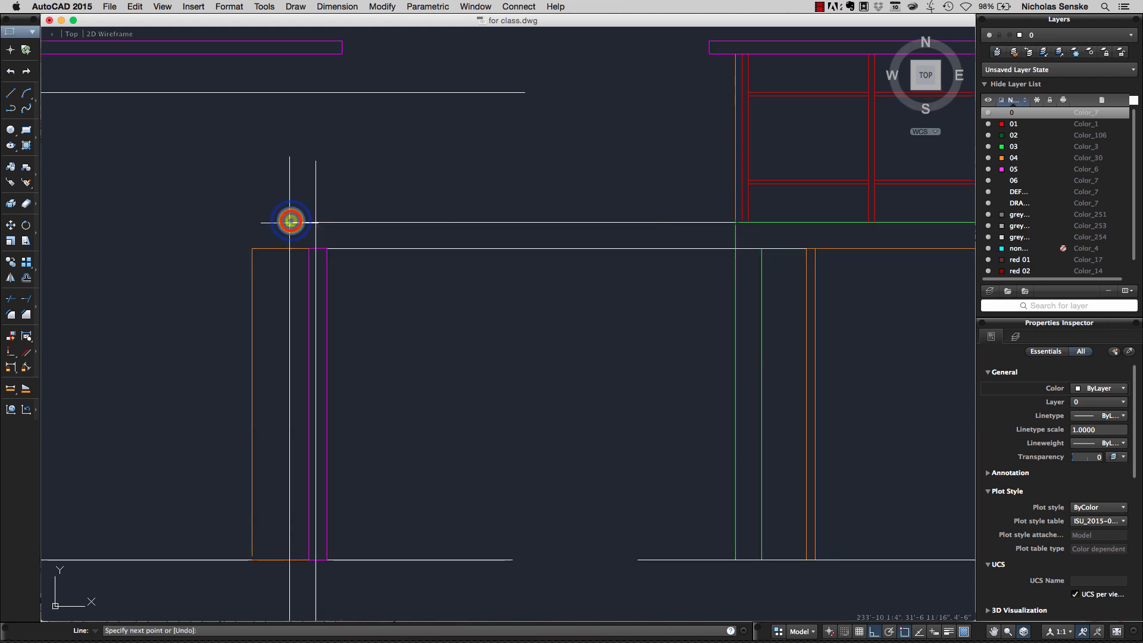
pyautogui.rightClick(289, 222)
pyautogui.click(325, 233)
pyautogui.scroll(-3, 439, 261)
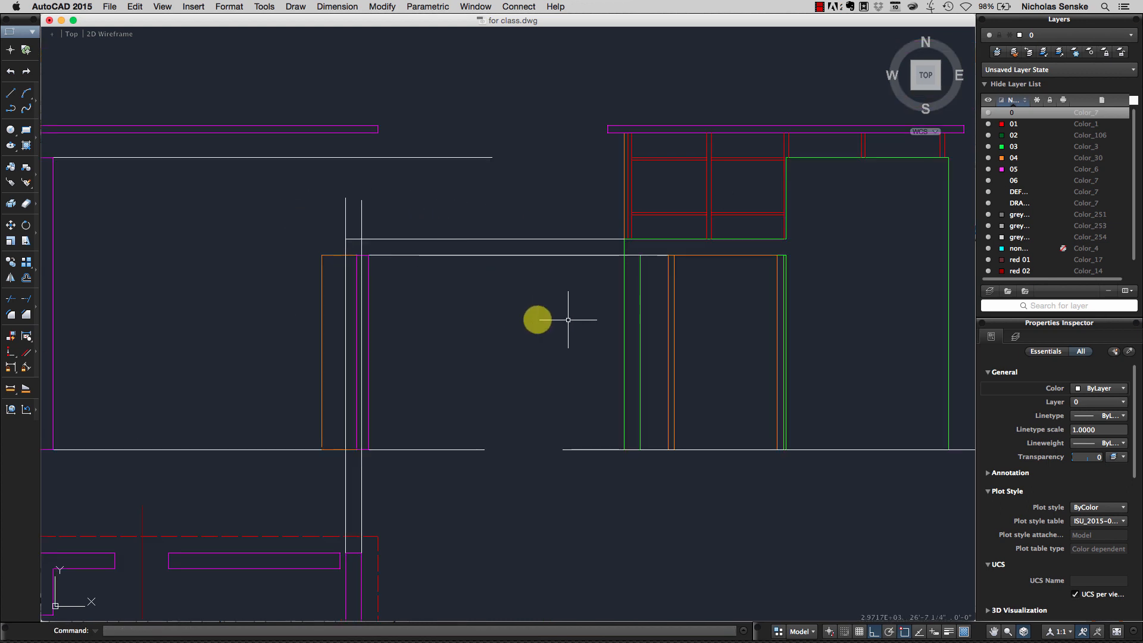
pyautogui.click(1012, 173)
pyautogui.click(1014, 170)
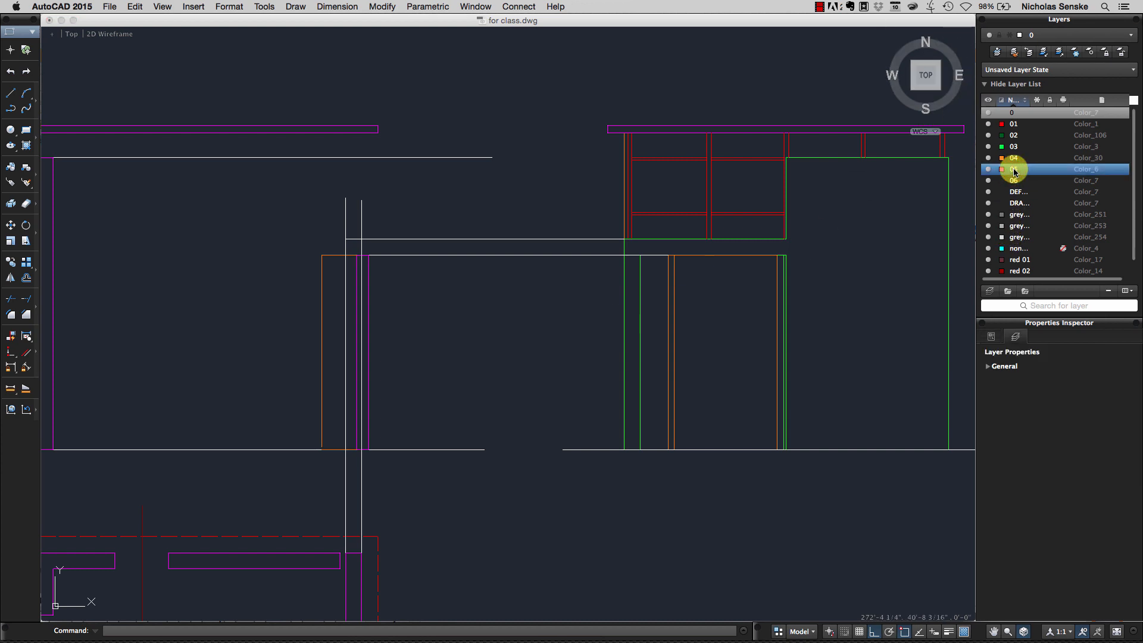
pyautogui.click(27, 129)
pyautogui.click(345, 238)
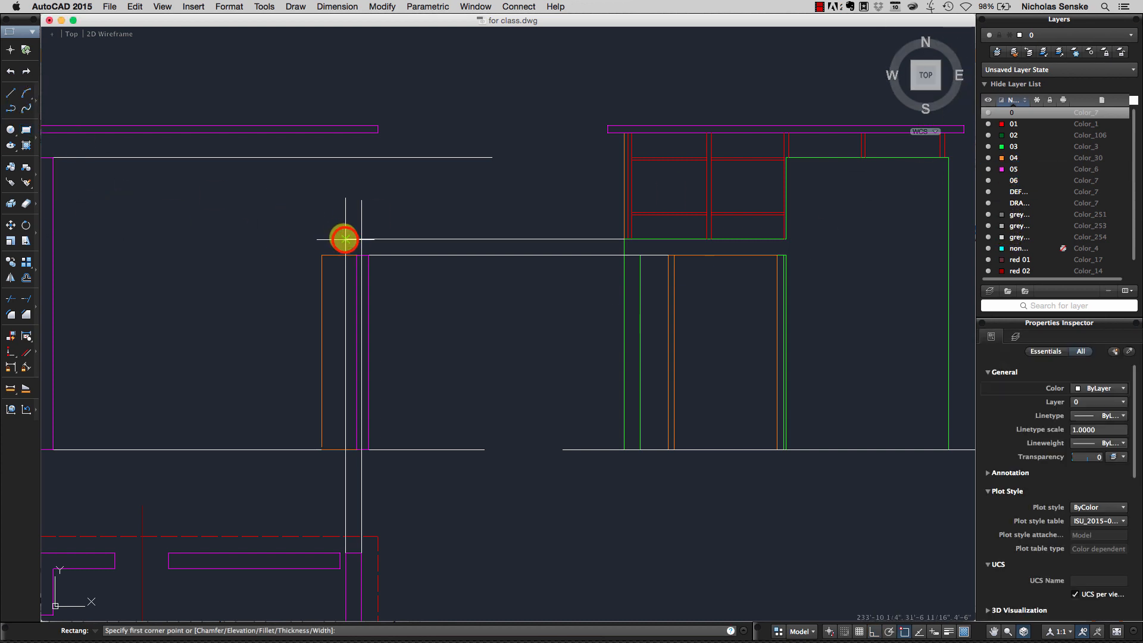
pyautogui.click(361, 254)
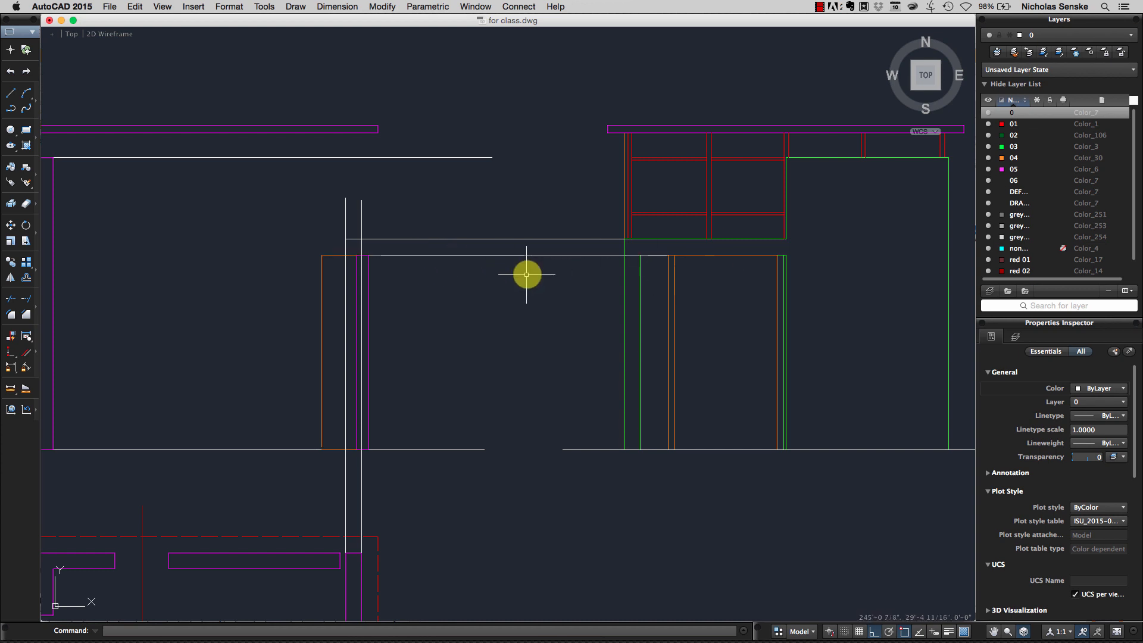
# - Make layer 05 current and draw the lintel rectangle between the two projection lines, from the window sill line down to the door head line
pyautogui.doubleClick(1014, 169)
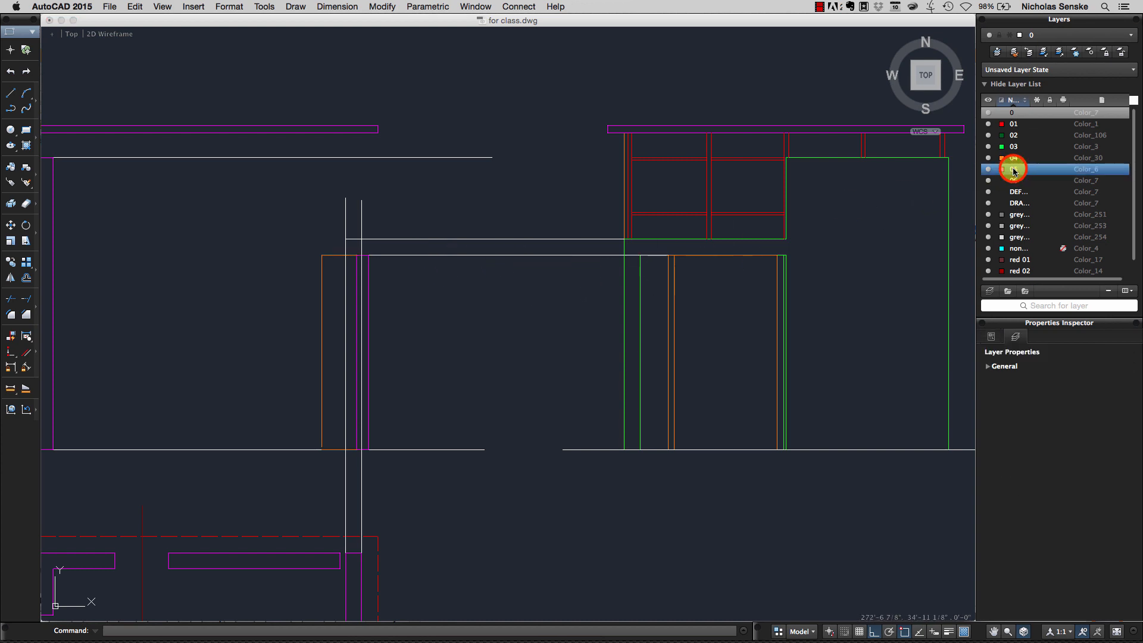
pyautogui.click(26, 129)
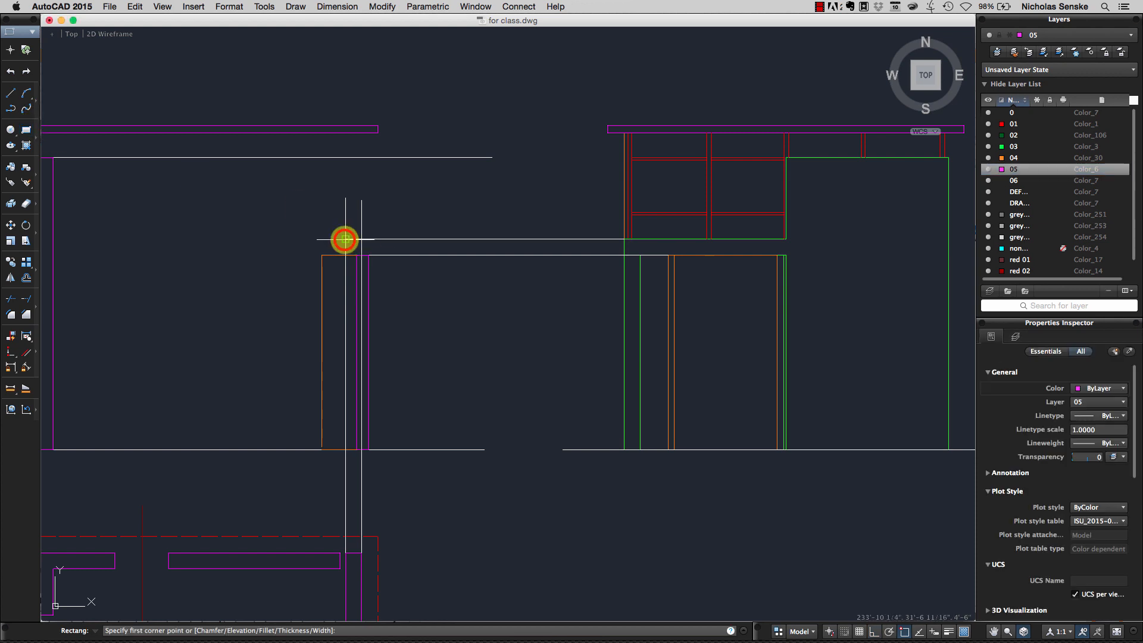
pyautogui.click(357, 255)
pyautogui.click(361, 255)
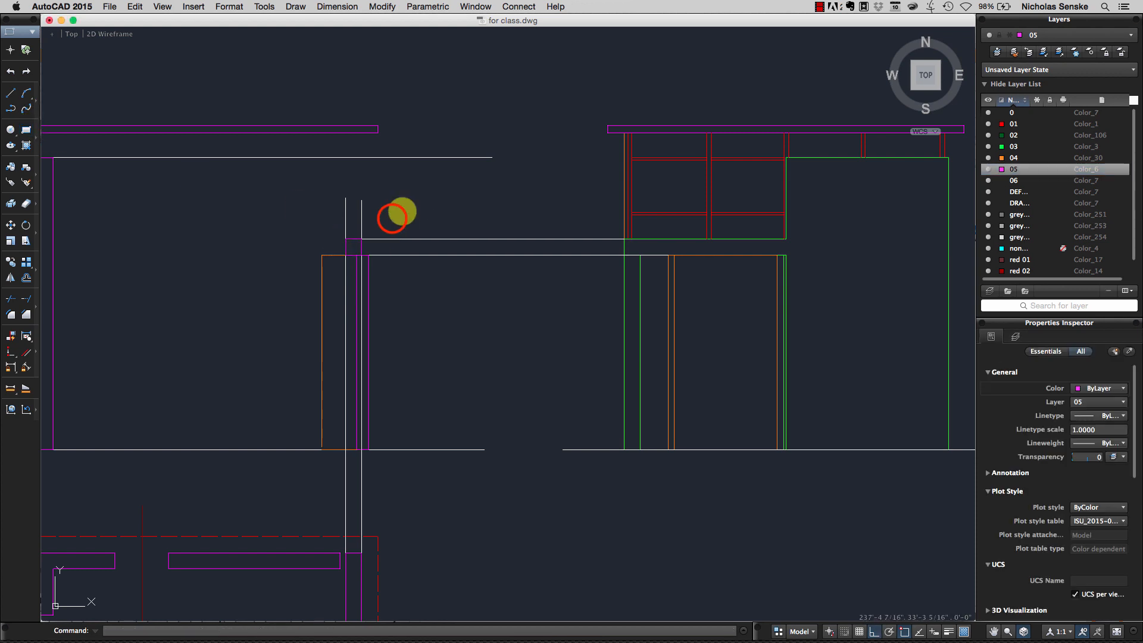
# - Delete the two vertical projection lines and the two horizontal guide lines around the lintel rectangle
pyautogui.click(393, 219)
pyautogui.click(338, 212)
pyautogui.press('Delete')
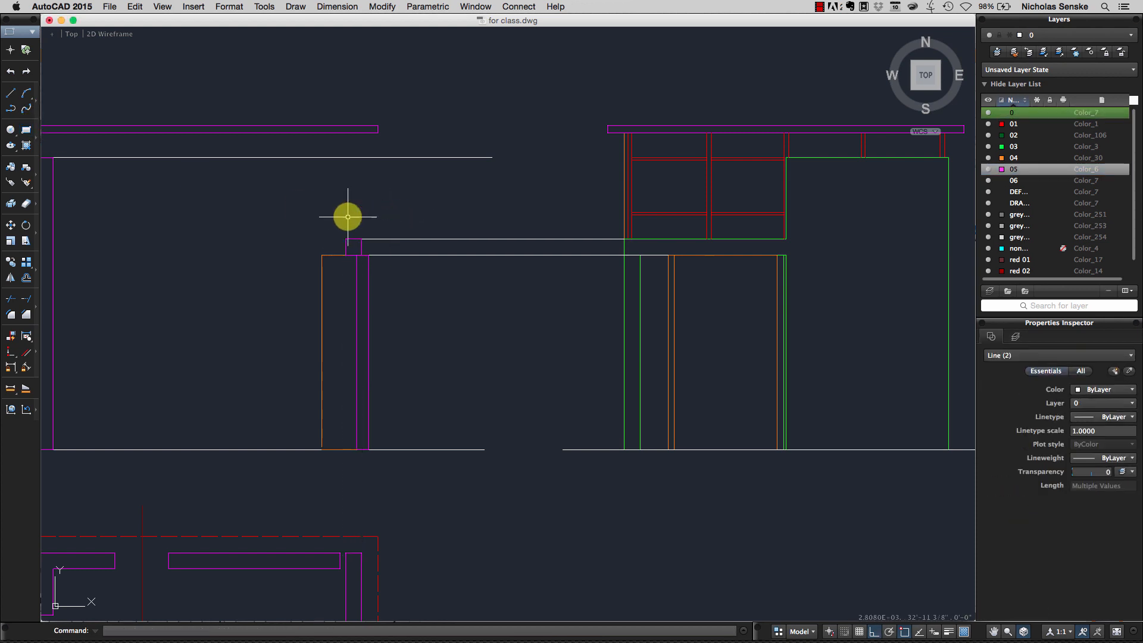
pyautogui.click(413, 212)
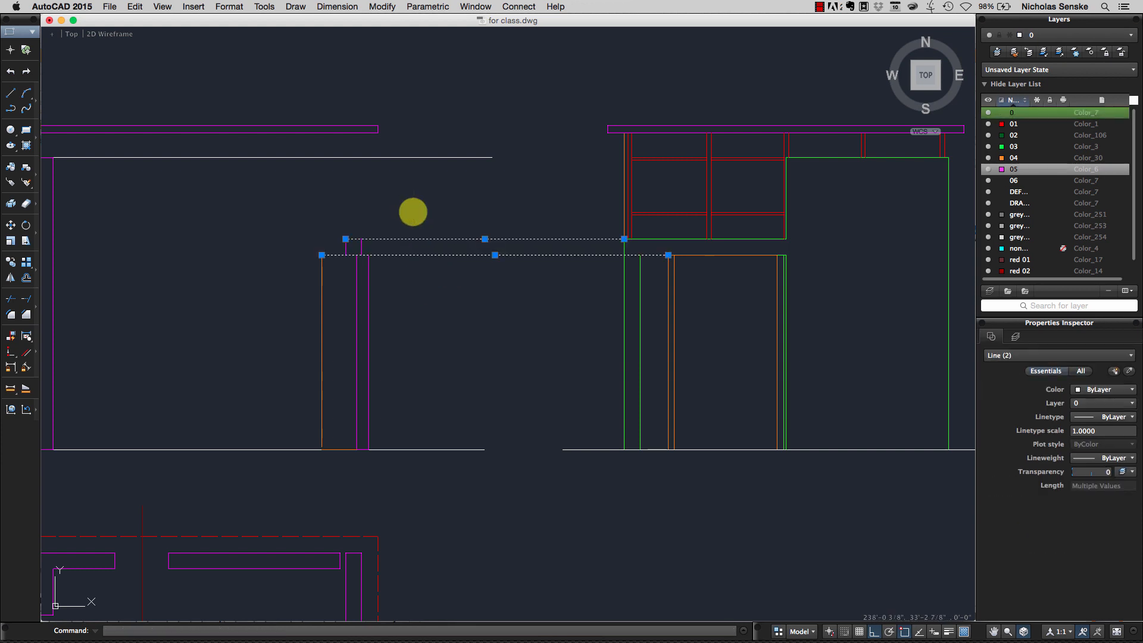
pyautogui.press('Delete')
# - Make layer 03 the current layer
pyautogui.scroll(-3, 425, 213)
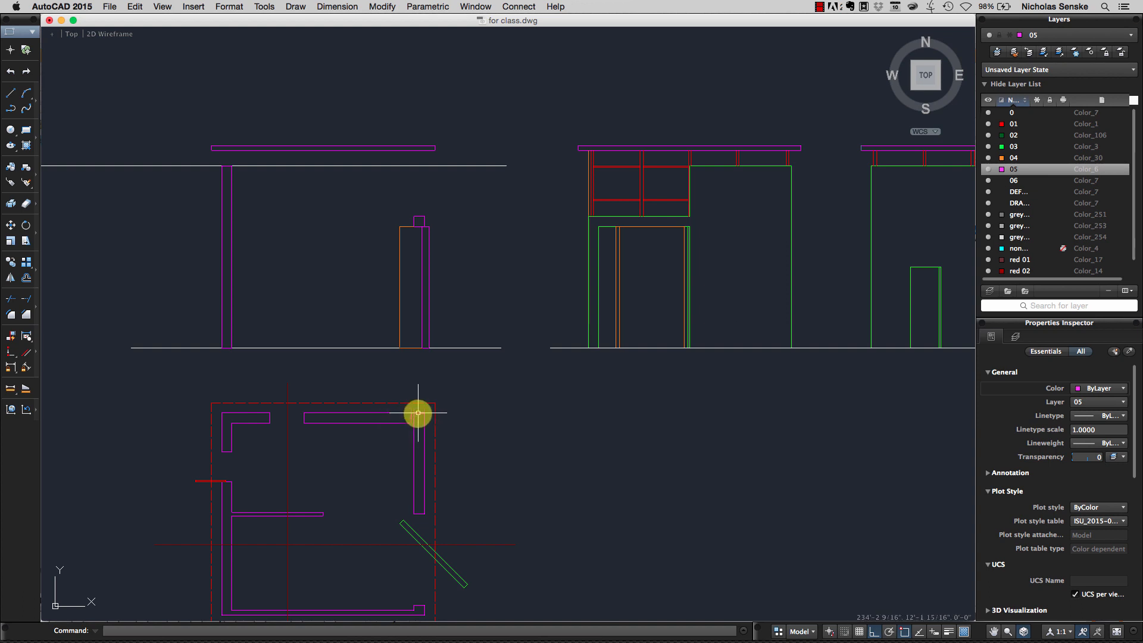
pyautogui.moveTo(539, 296); pyautogui.dragTo(520, 313, button='middle')
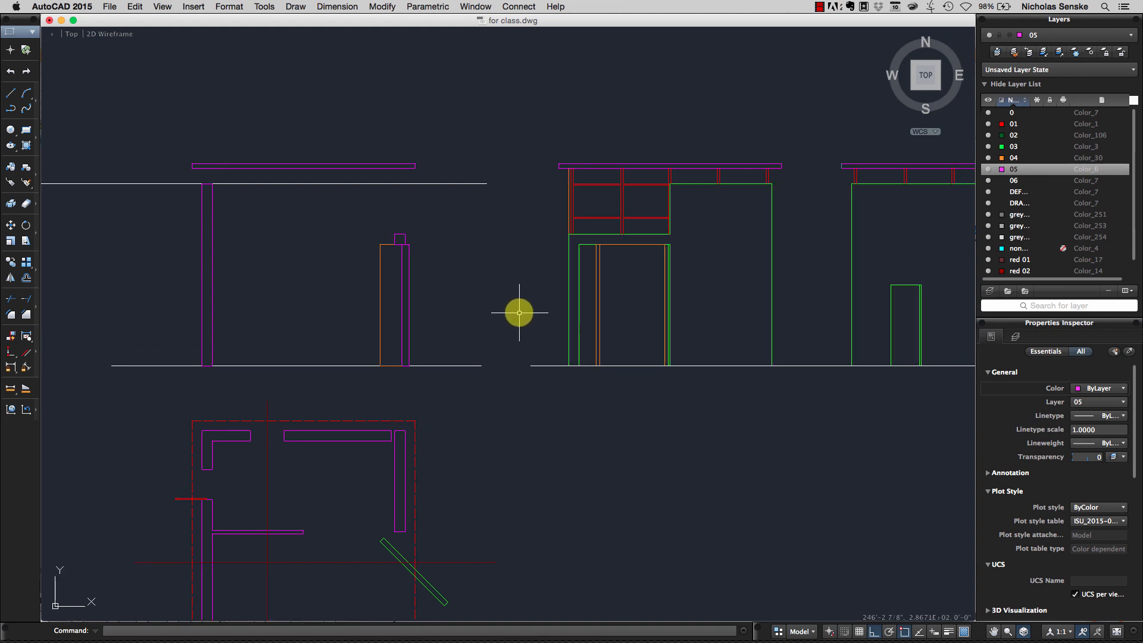
pyautogui.click(967, 191)
pyautogui.click(1013, 125)
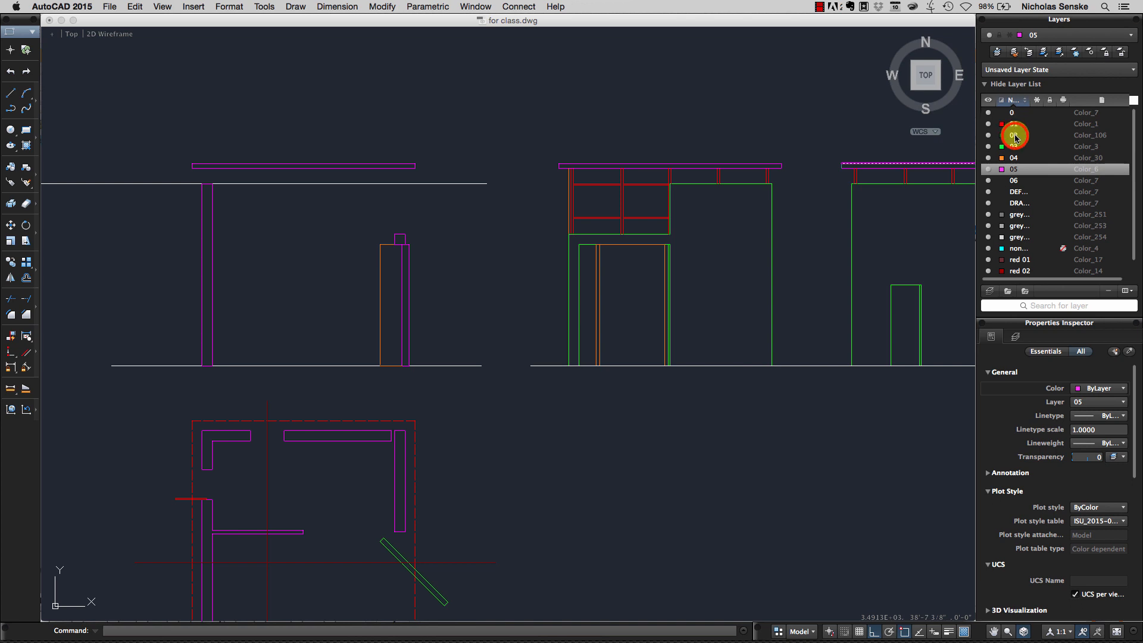
pyautogui.click(1015, 136)
pyautogui.doubleClick(1015, 138)
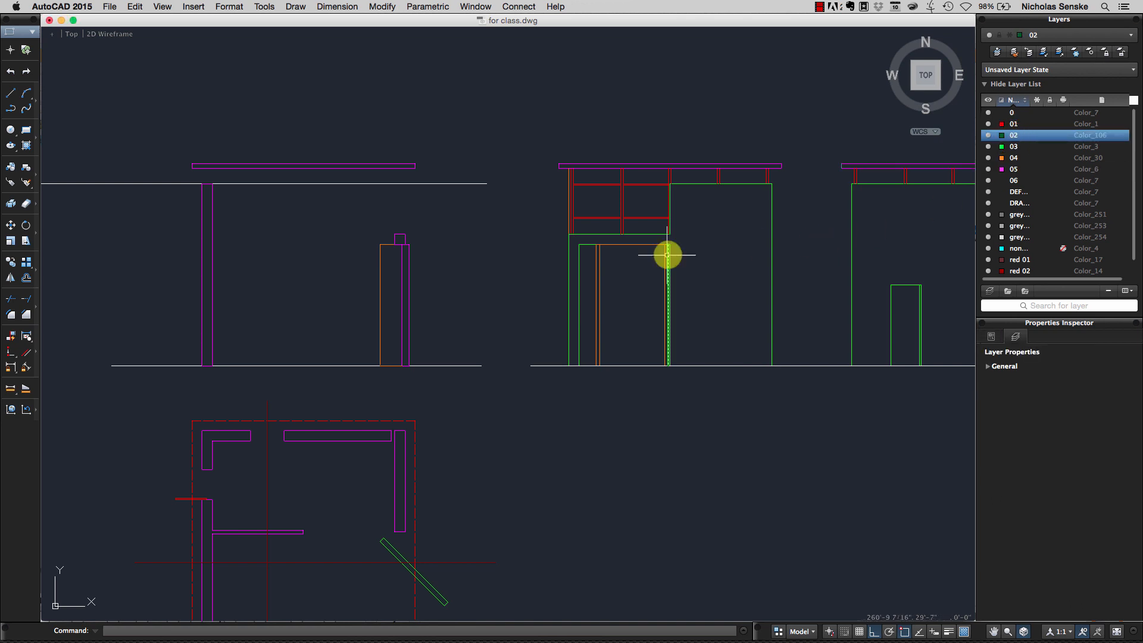
pyautogui.click(1014, 149)
pyautogui.doubleClick(1015, 149)
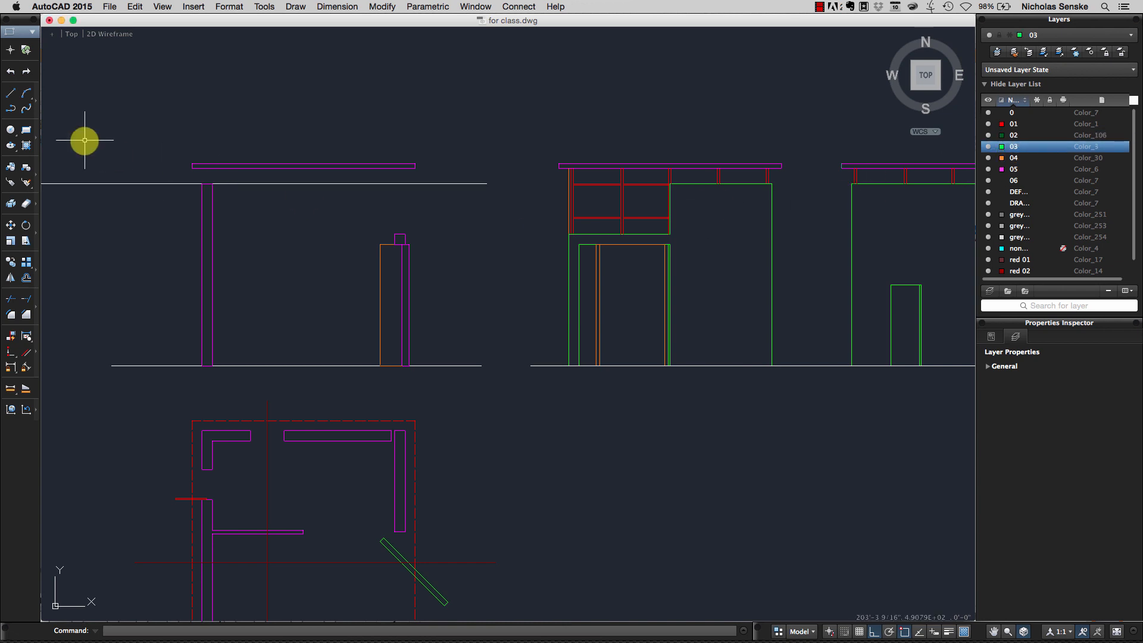
# - Draw a vertical line from the outer corner of the plan's right-hand wall up to the upper horizontal guide line in the section
pyautogui.click(10, 94)
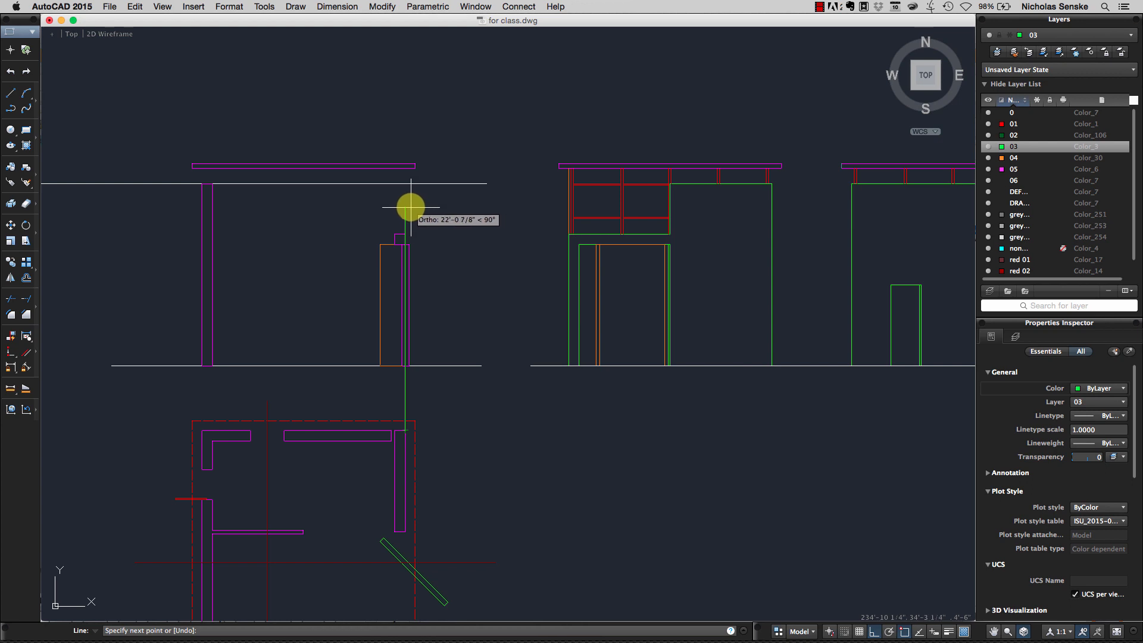
pyautogui.scroll(2, 411, 207)
pyautogui.moveTo(408, 209)
pyautogui.mouseDown(button='middle')
pyautogui.moveTo(454, 250)
pyautogui.moveTo(431, 276)
pyautogui.moveTo(378, 247)
pyautogui.mouseUp(button='middle')
pyautogui.rightClick(432, 241)
pyautogui.click(440, 246)
pyautogui.rightClick(383, 253)
pyautogui.click(415, 252)
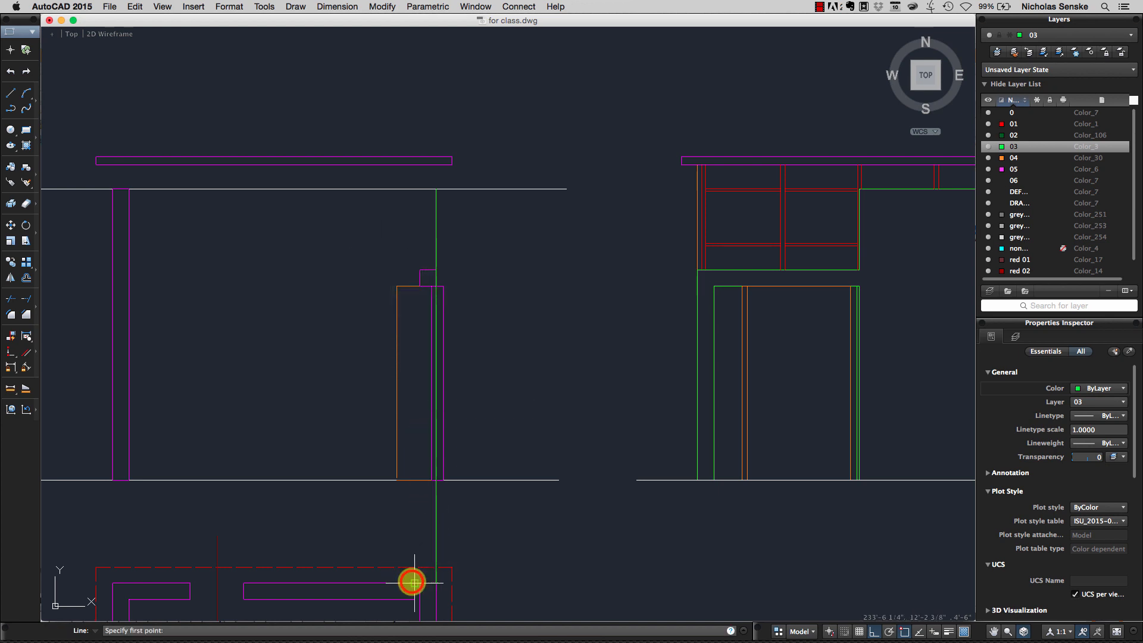
# - Draw a vertical line from the right end of the plan's upper wall to the section's upper horizontal guide line
pyautogui.click(414, 583)
pyautogui.click(417, 189)
pyautogui.rightClick(418, 187)
pyautogui.click(441, 193)
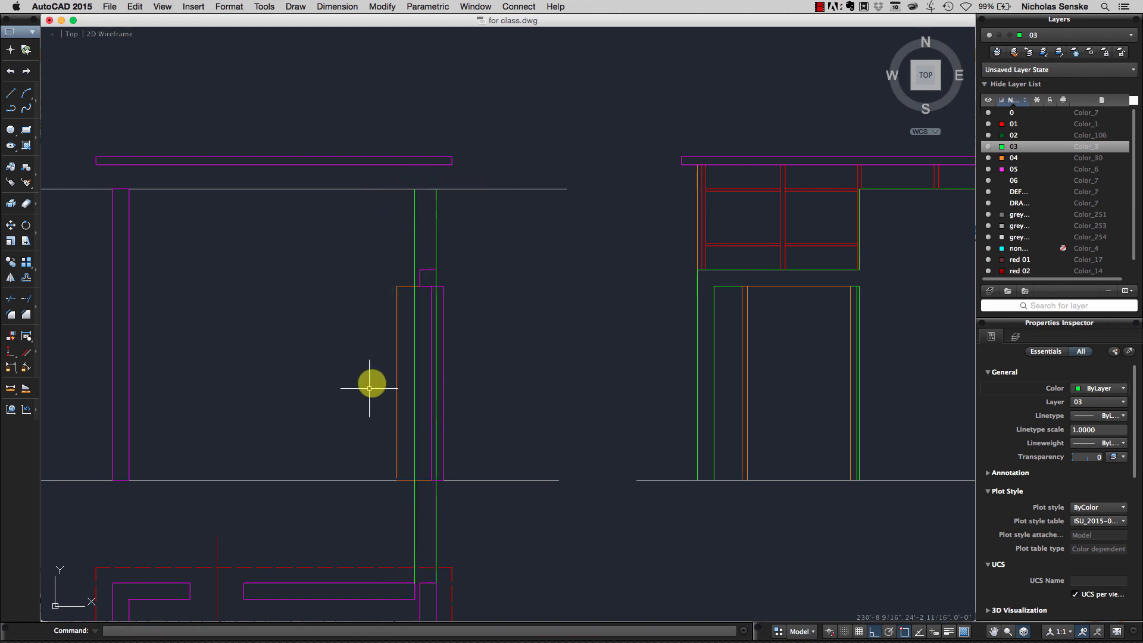
# - Draw a vertical line from the inner corner of the plan's right-hand wall to the section's upper horizontal guide line
pyautogui.moveTo(367, 505); pyautogui.dragTo(371, 438, button='middle')
pyautogui.rightClick(374, 435)
pyautogui.click(405, 437)
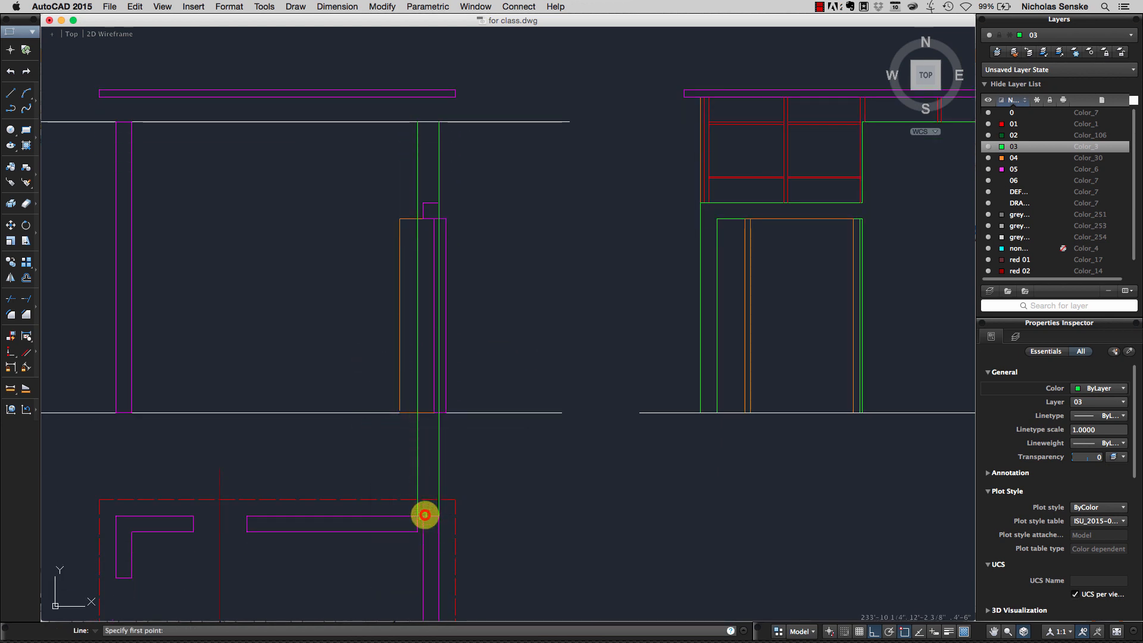
pyautogui.click(425, 515)
pyautogui.click(423, 122)
pyautogui.rightClick(425, 121)
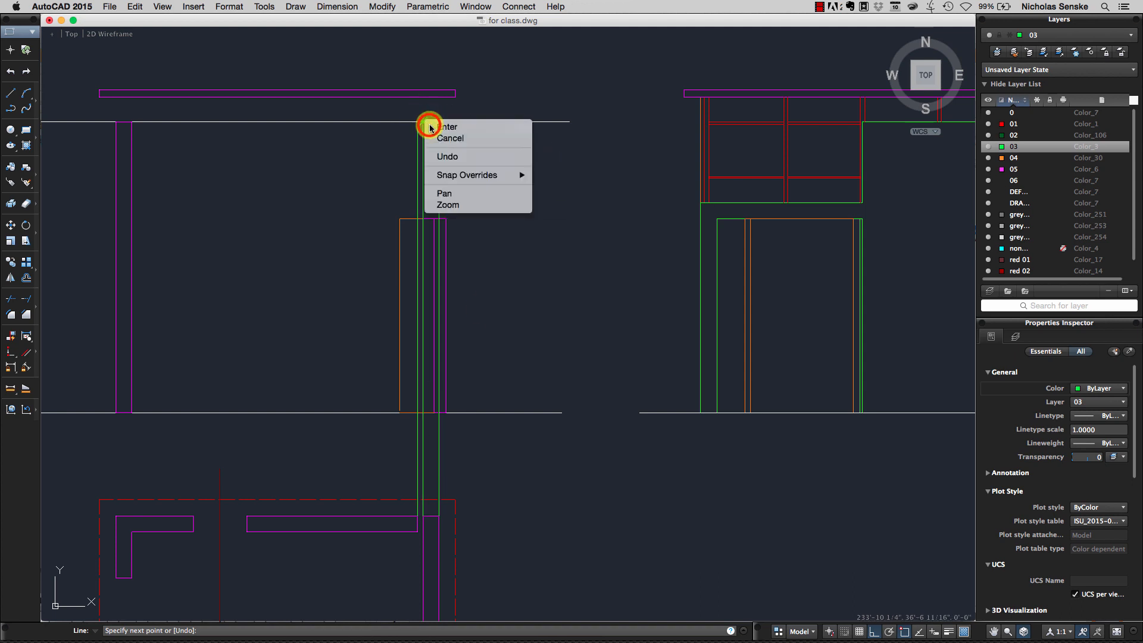
pyautogui.click(464, 126)
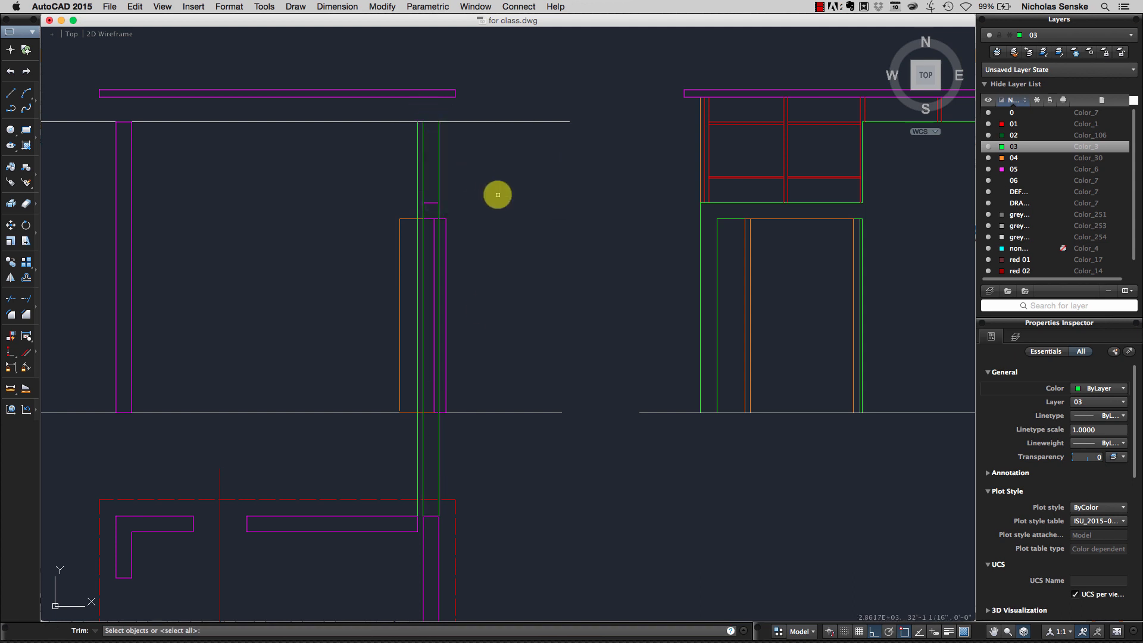
# - Trim the three vertical projection lines in the section where they cross the door area below the door head
pyautogui.click(468, 219)
pyautogui.press('Return')
pyautogui.scroll(3, 414, 220)
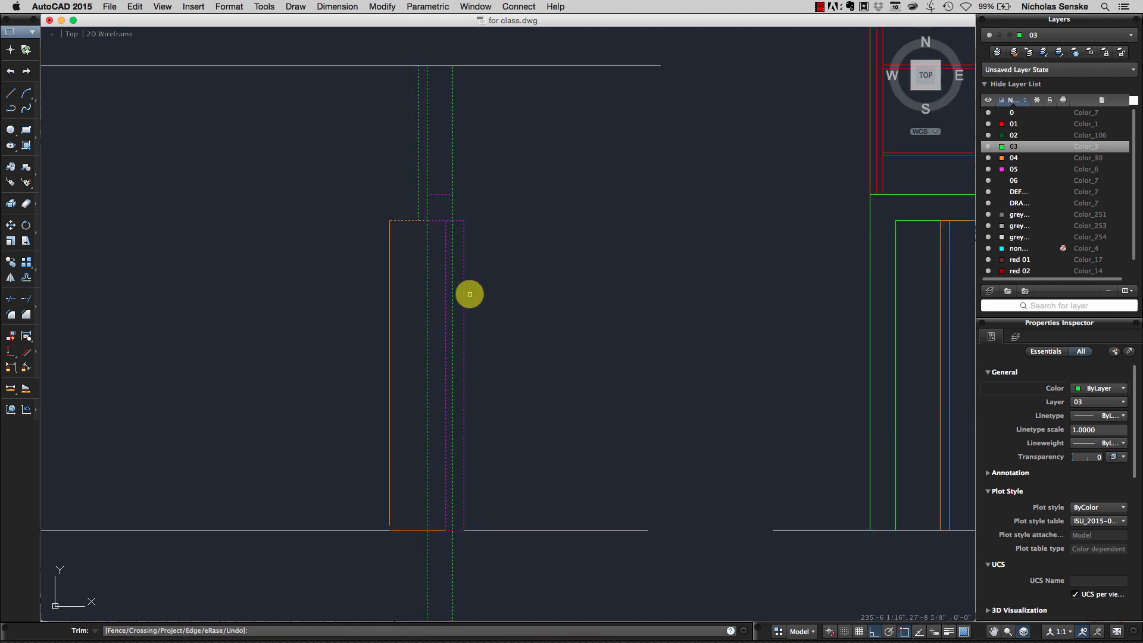
pyautogui.click(454, 237)
pyautogui.click(425, 236)
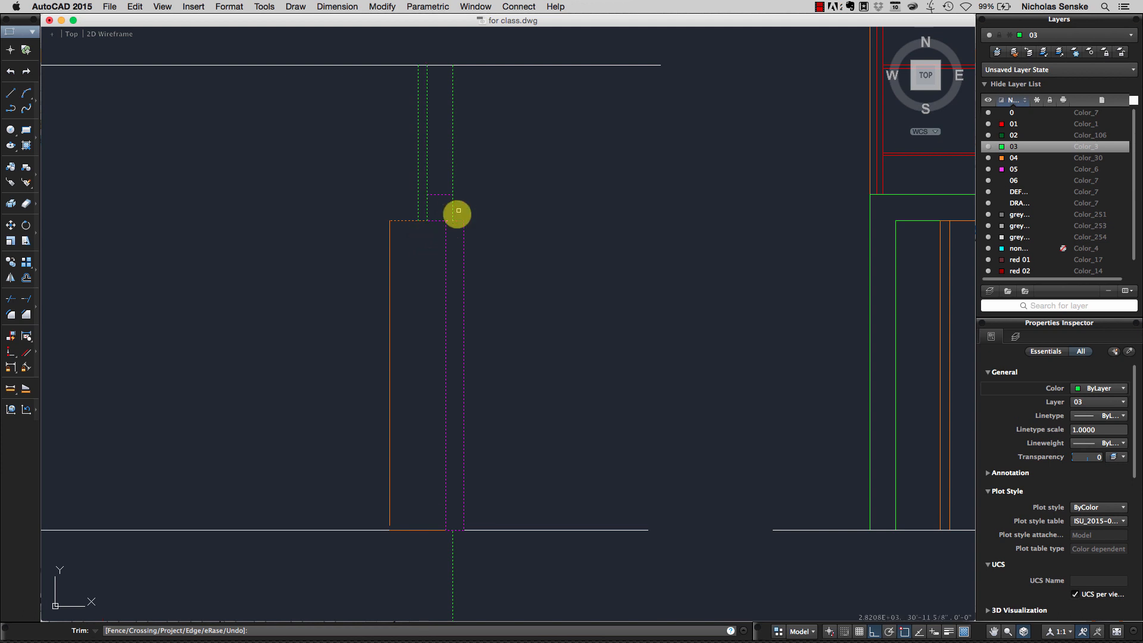
pyautogui.moveTo(461, 207); pyautogui.dragTo(465, 215, button='middle')
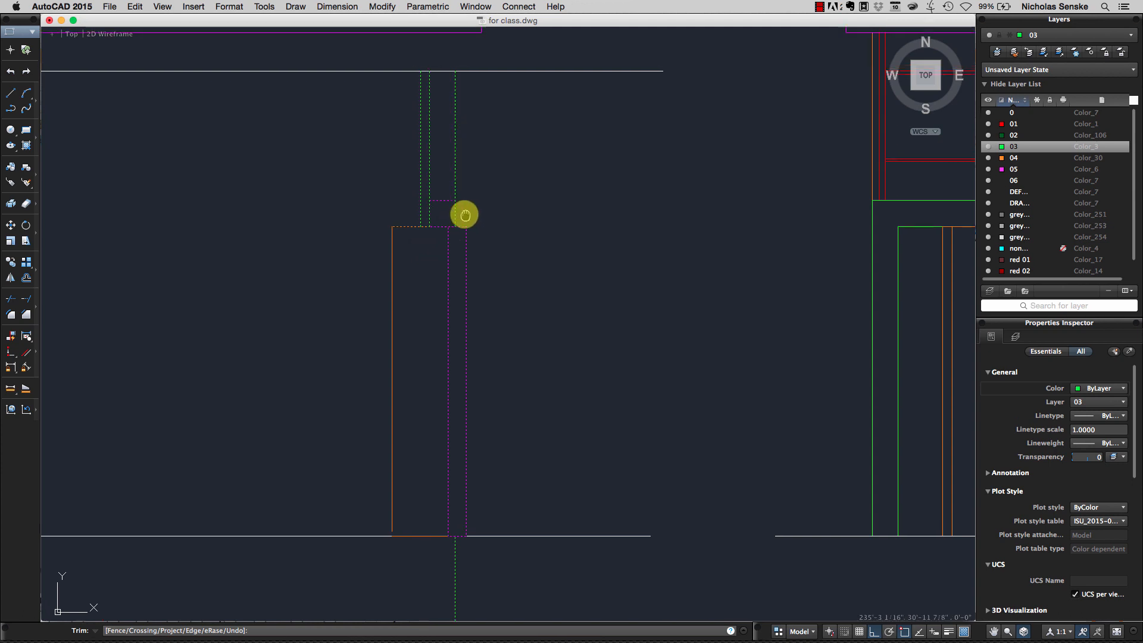
pyautogui.press('Return')
# - Shorten the two vertical wall lines above the lintel so their lower ends meet the lintel's top corners
pyautogui.click(474, 177)
pyautogui.click(455, 169)
pyautogui.click(455, 227)
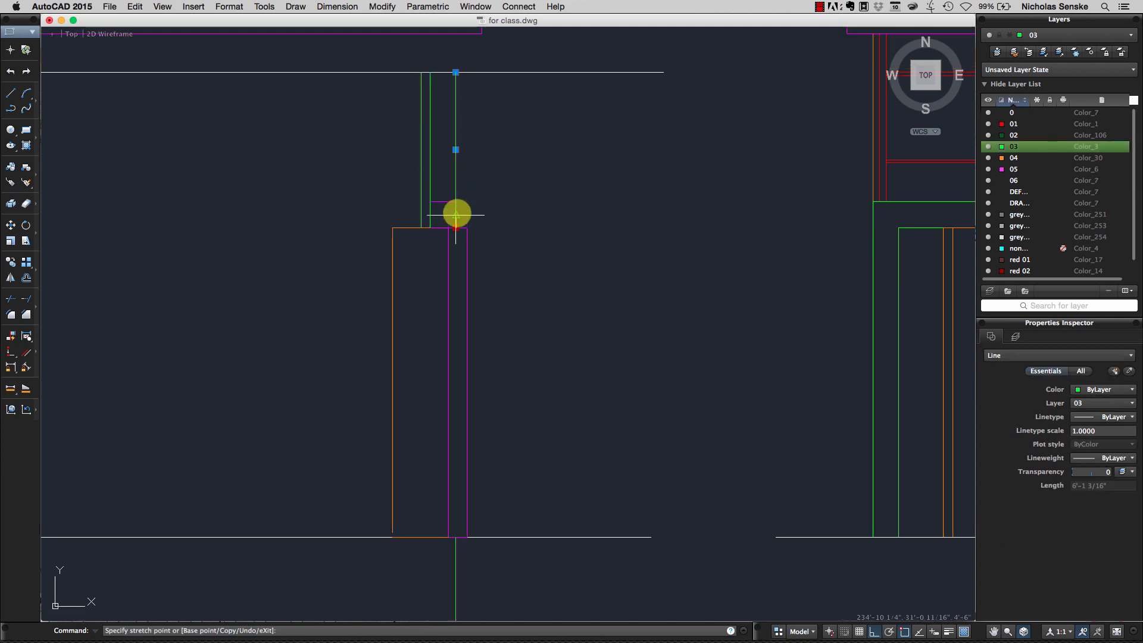
pyautogui.press('space')
pyautogui.click(432, 211)
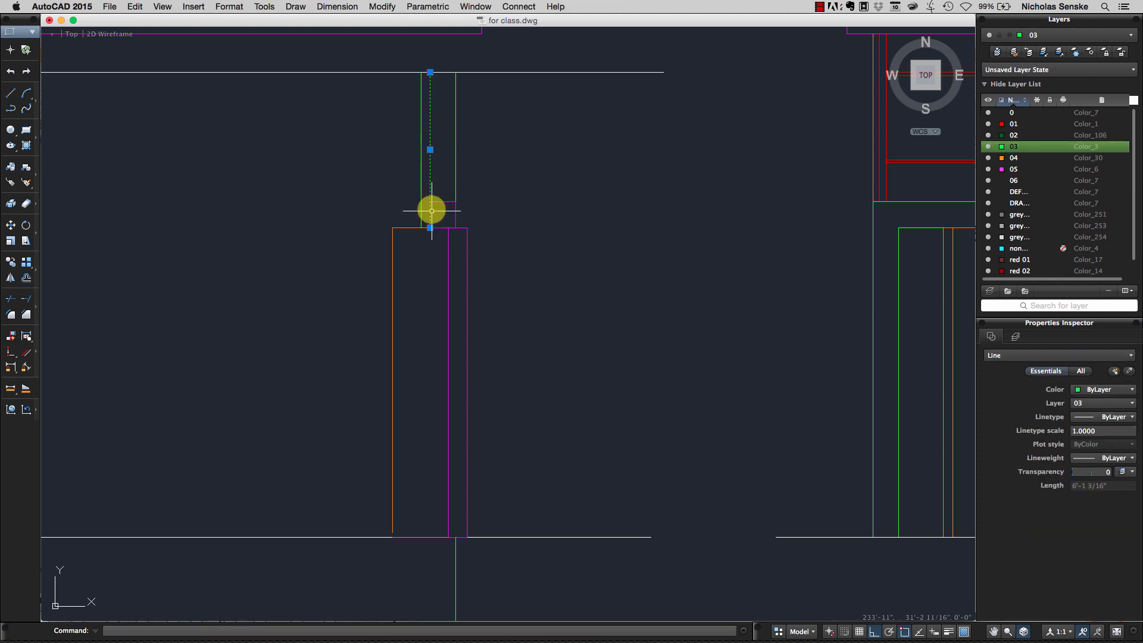
pyautogui.click(430, 228)
pyautogui.click(430, 202)
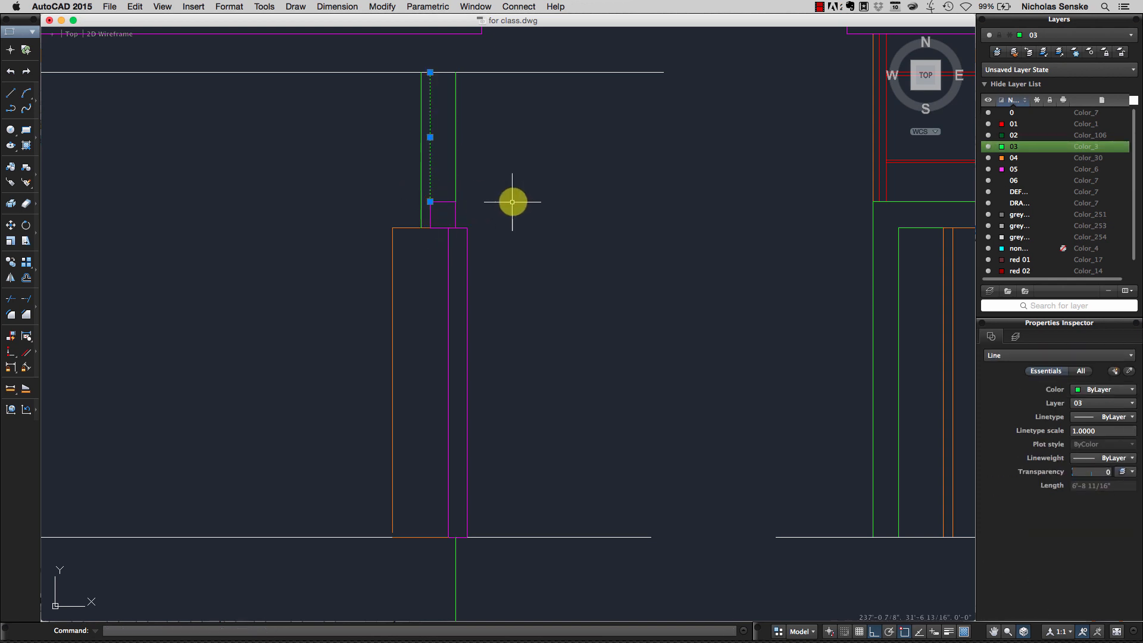
pyautogui.moveTo(514, 206); pyautogui.dragTo(520, 235, button='middle')
pyautogui.press('Escape')
pyautogui.scroll(-2, 528, 237)
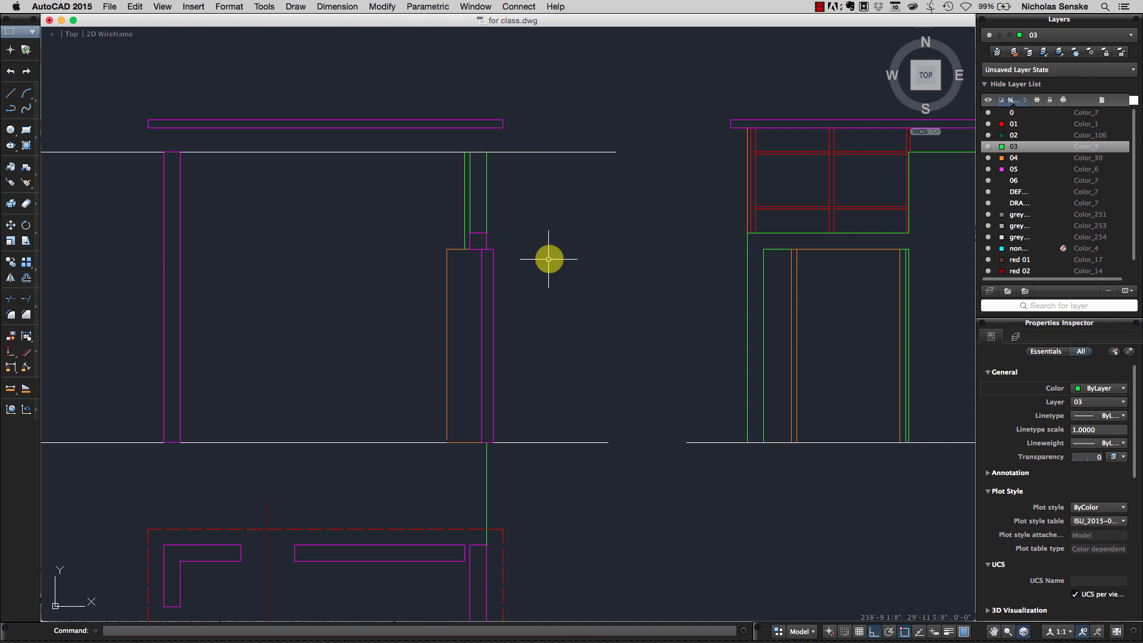
# - Draw a horizontal line from the top of the interior wall in the adjacent section across into the new section
pyautogui.scroll(-3, 549, 259)
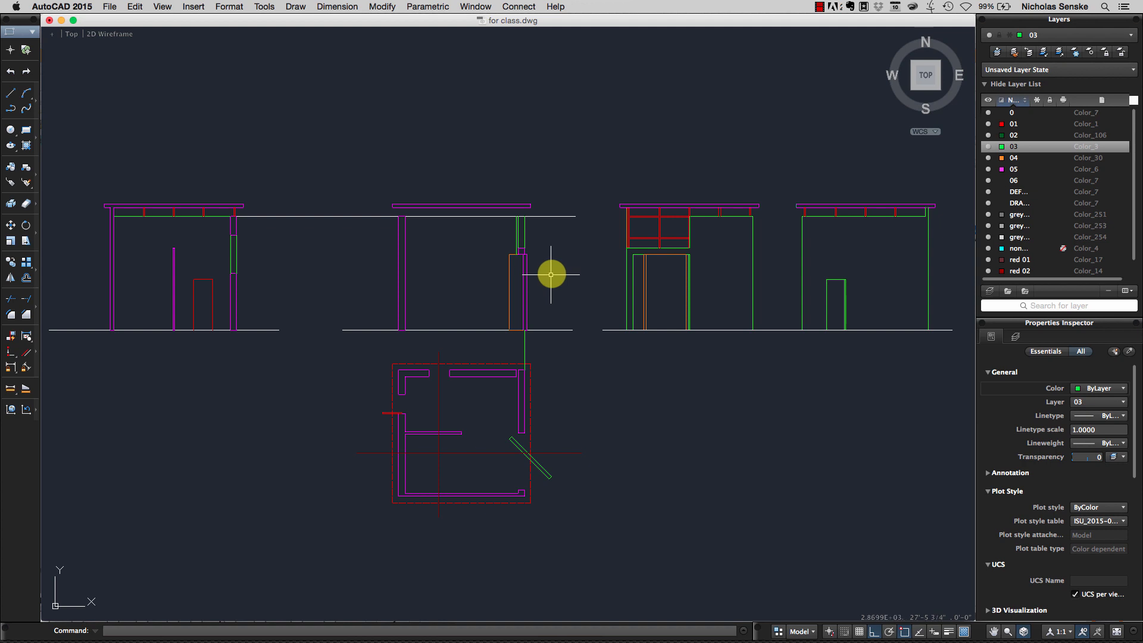
pyautogui.scroll(2, 476, 381)
pyautogui.scroll(-2, 447, 413)
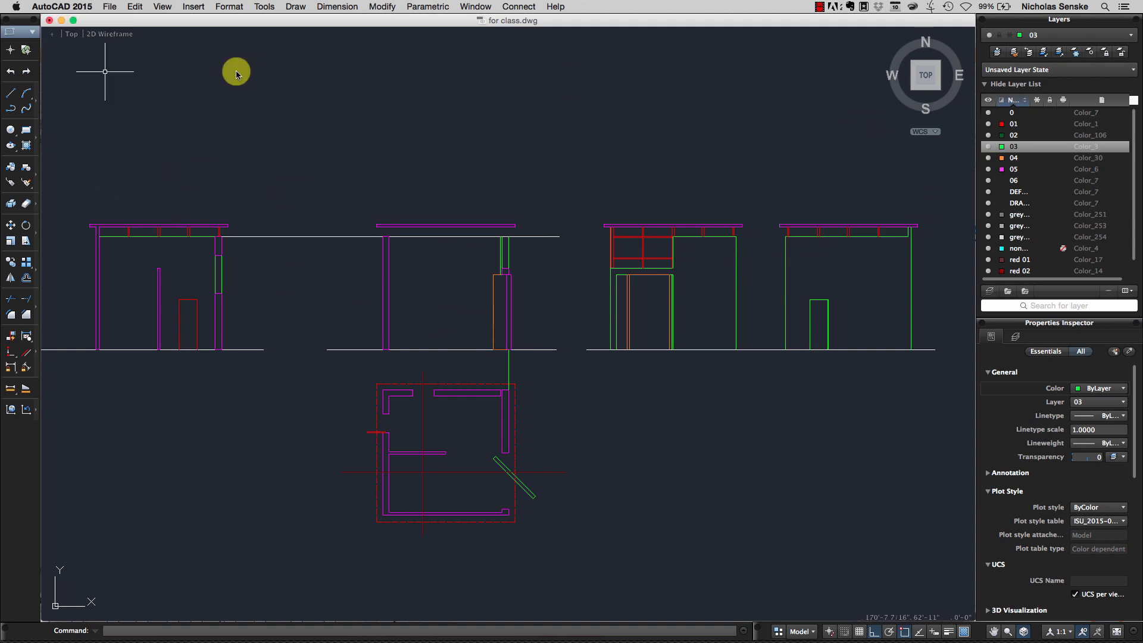
pyautogui.click(11, 93)
pyautogui.click(160, 268)
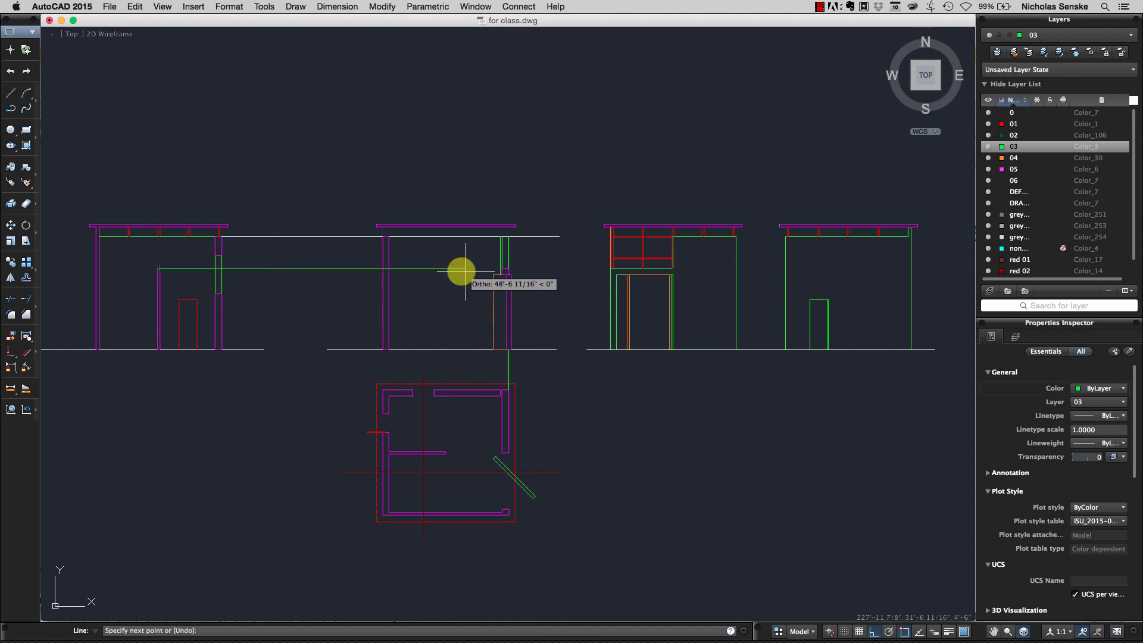
pyautogui.rightClick(470, 268)
pyautogui.click(480, 272)
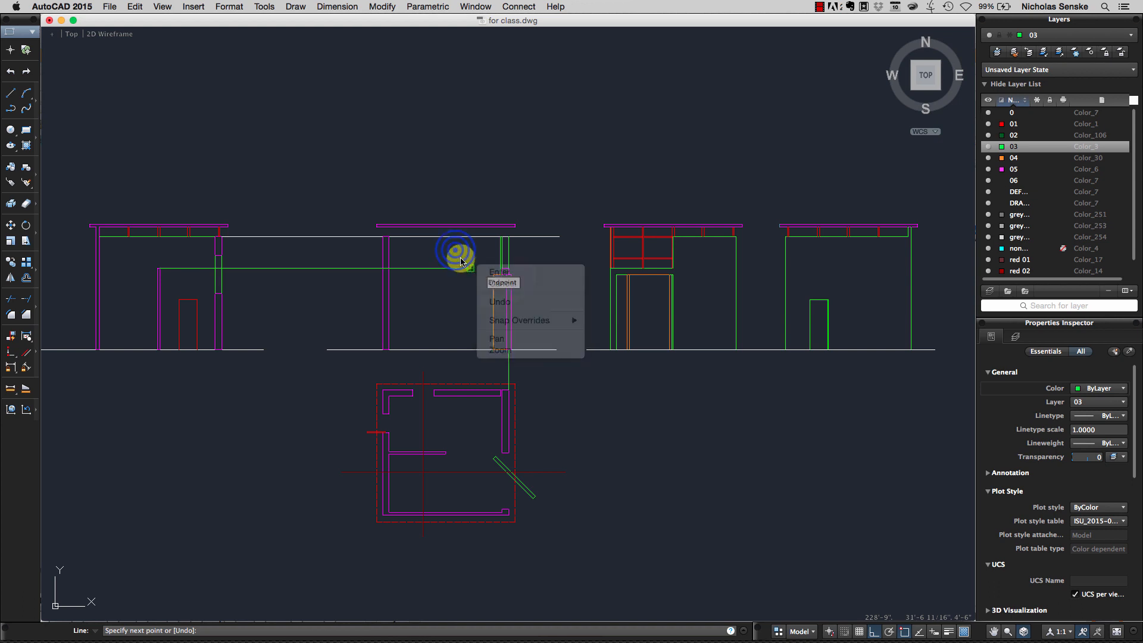
# - Draw a vertical line from the free end of the plan's interior wall up to the new horizontal line
pyautogui.rightClick(458, 248)
pyautogui.click(488, 251)
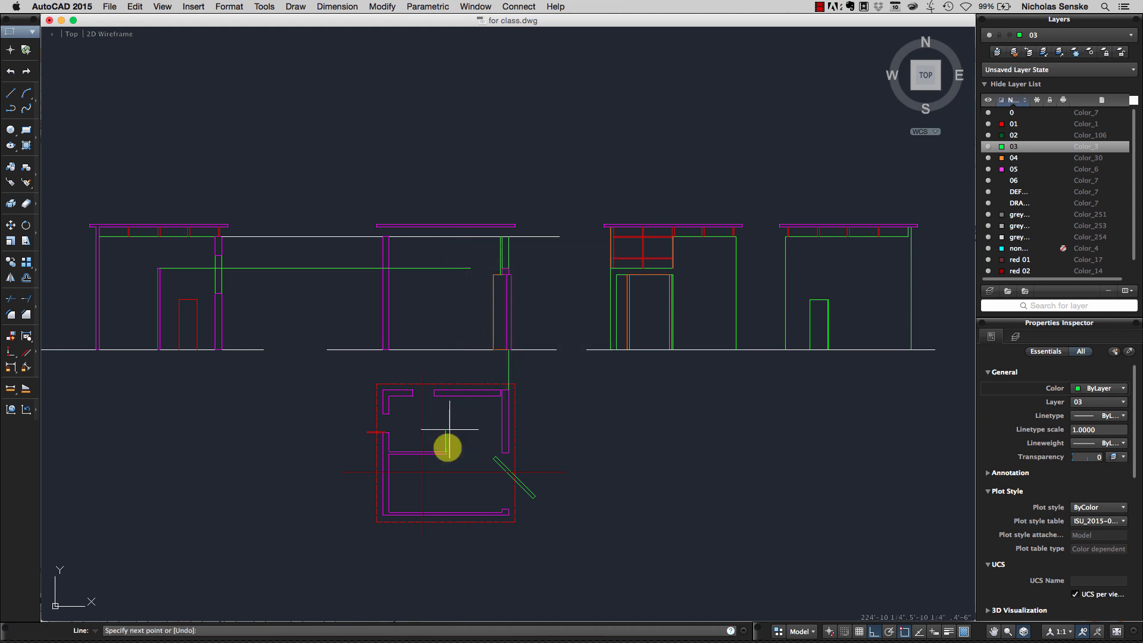
pyautogui.click(447, 266)
pyautogui.rightClick(447, 266)
pyautogui.click(481, 303)
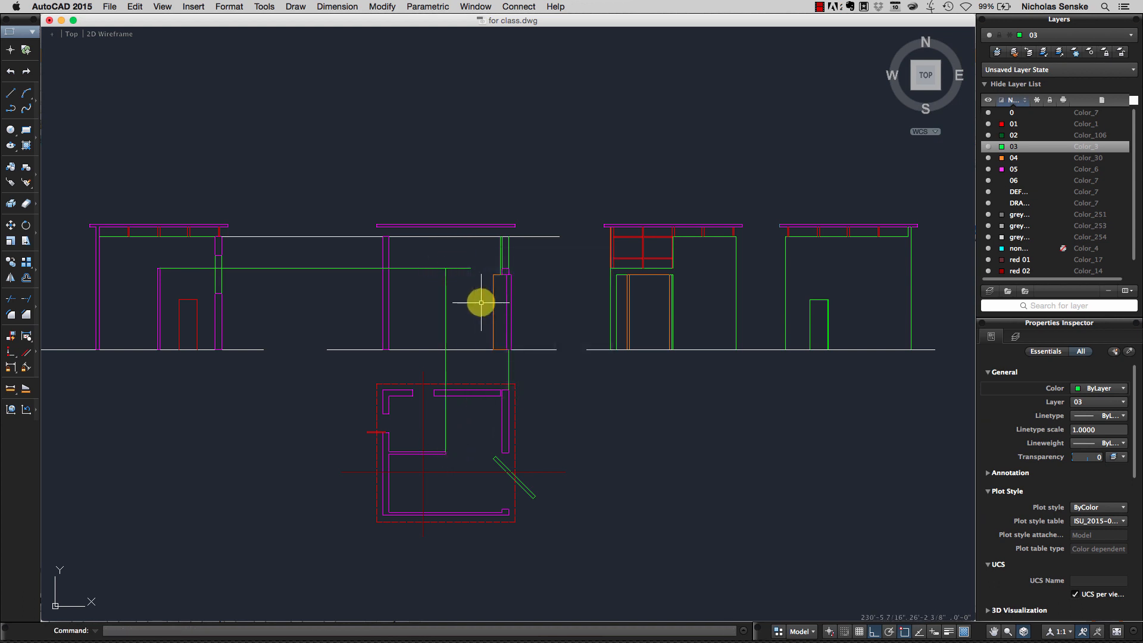
# - Trim the horizontal line's overshoot at its corner with the interior wall's vertical line
pyautogui.click(466, 299)
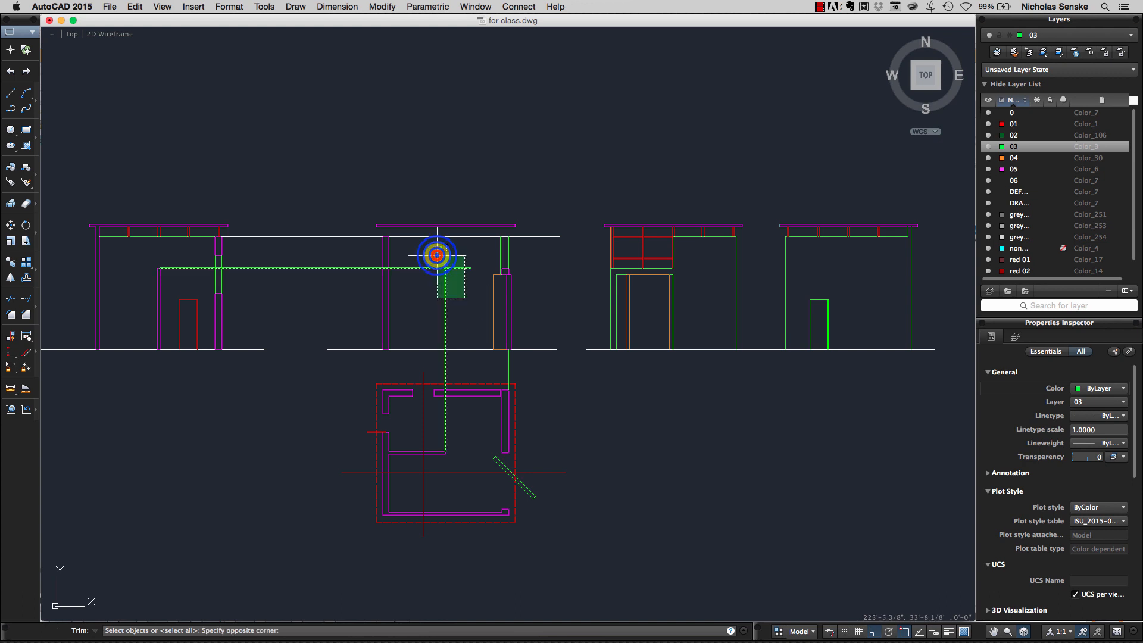
pyautogui.click(436, 255)
pyautogui.rightClick(438, 257)
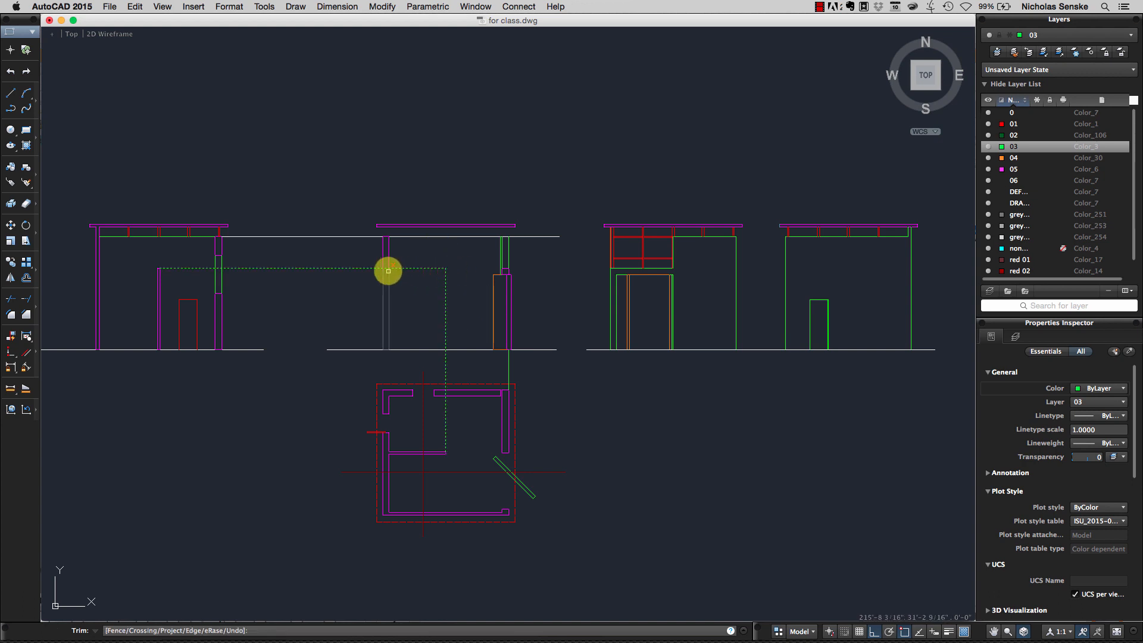
pyautogui.rightClick(400, 282)
pyautogui.rightClick(401, 285)
pyautogui.click(416, 289)
# - Trim the interior wall lines at the ground line and the cut exterior wall, and delete the leftover horizontal segment between the sections
pyautogui.click(459, 356)
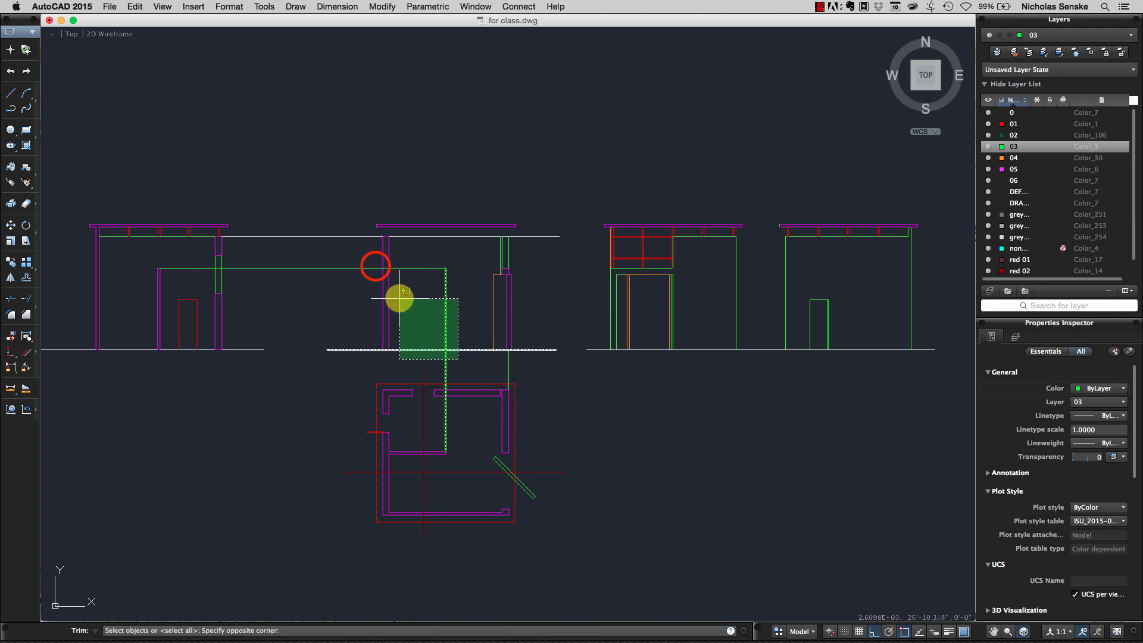
pyautogui.click(380, 268)
pyautogui.rightClick(378, 266)
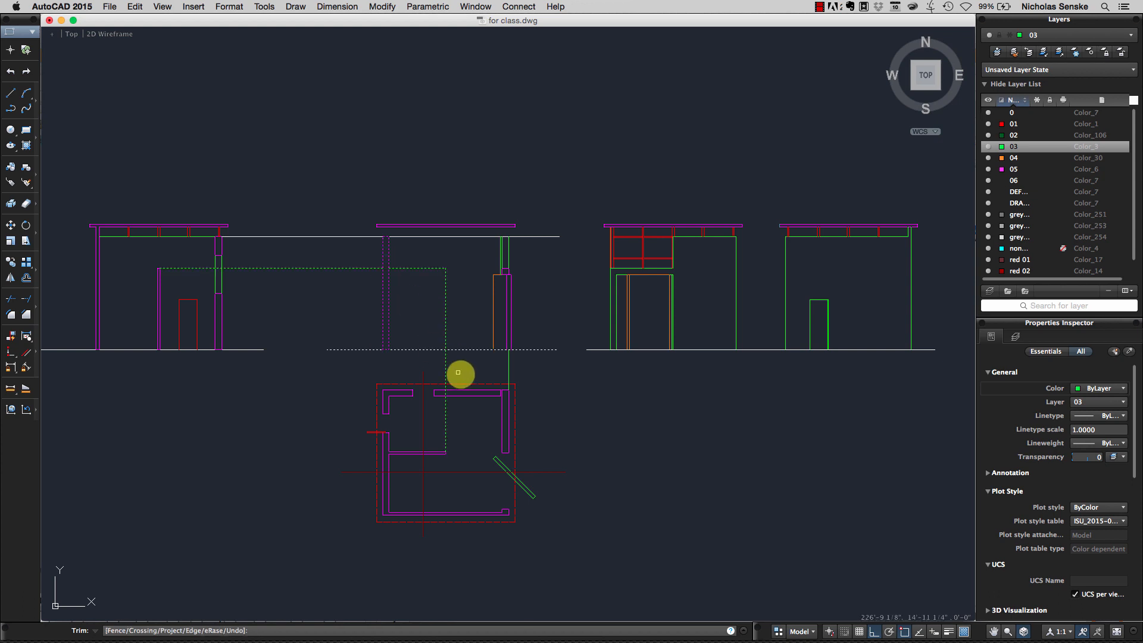
pyautogui.click(443, 357)
pyautogui.click(445, 363)
pyautogui.press('Return')
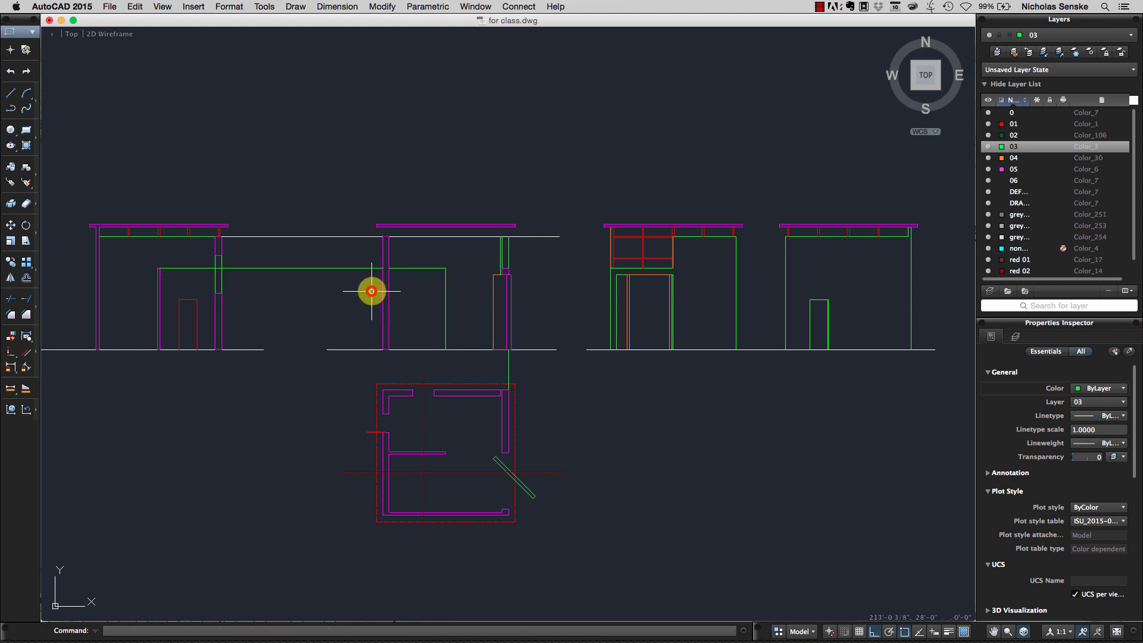
pyautogui.click(349, 268)
pyautogui.press('Delete')
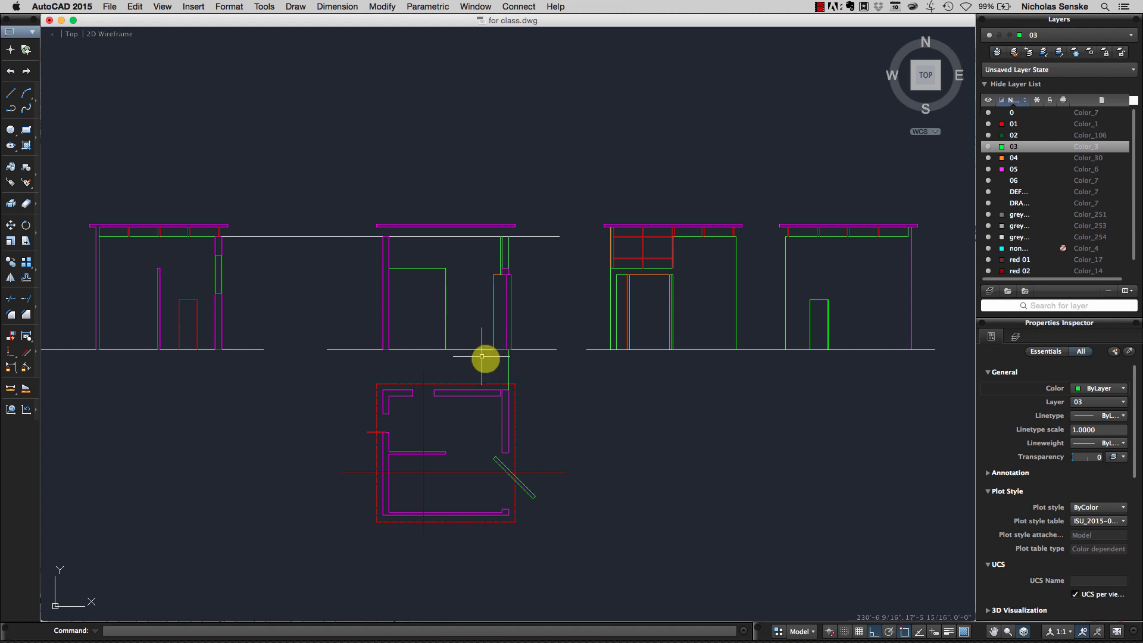
# - Switch to Preview, examine the rendered section in Capture 5.PNG for elements still missing, and return to AutoCAD
pyautogui.hscroll(-2, 486, 351)
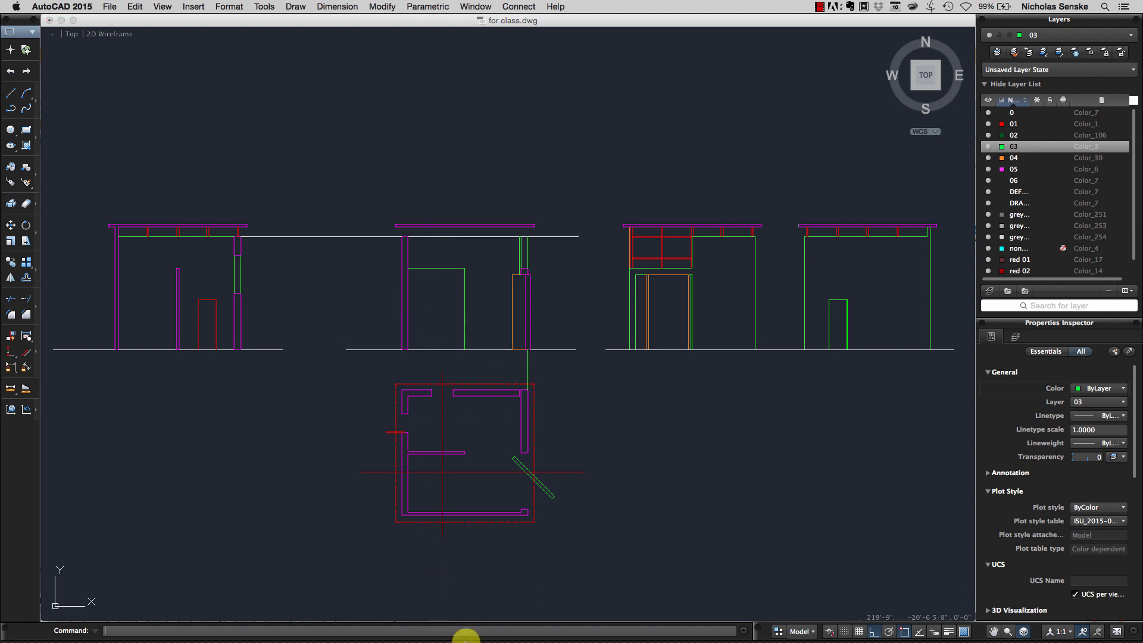
pyautogui.moveTo(570, 629)
pyautogui.click(642, 623)
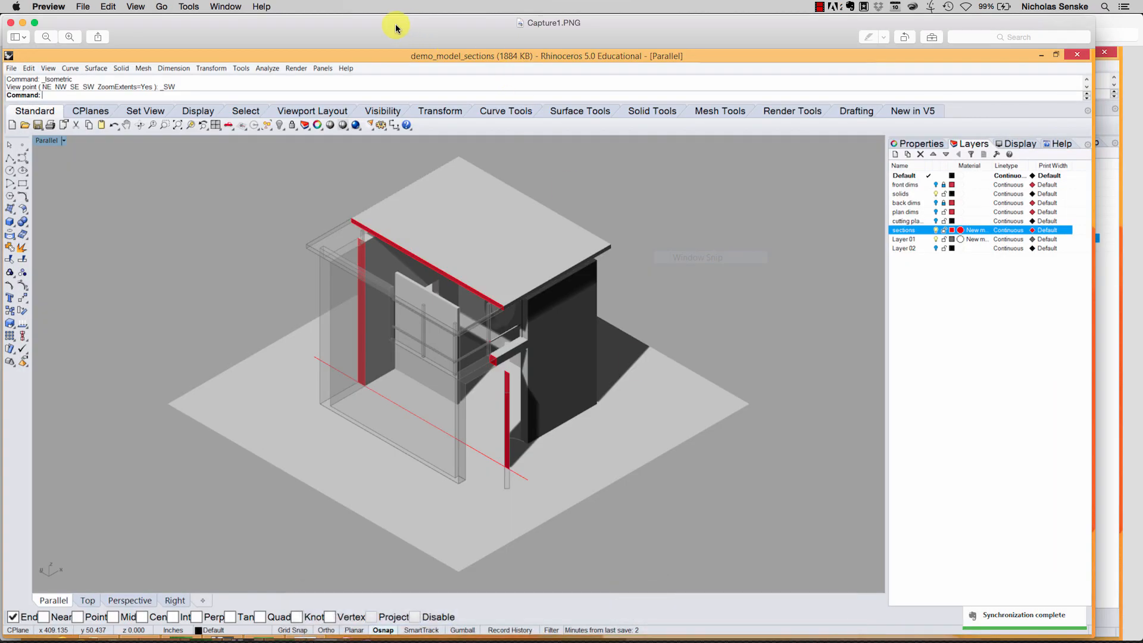
pyautogui.click(242, 6)
pyautogui.click(239, 67)
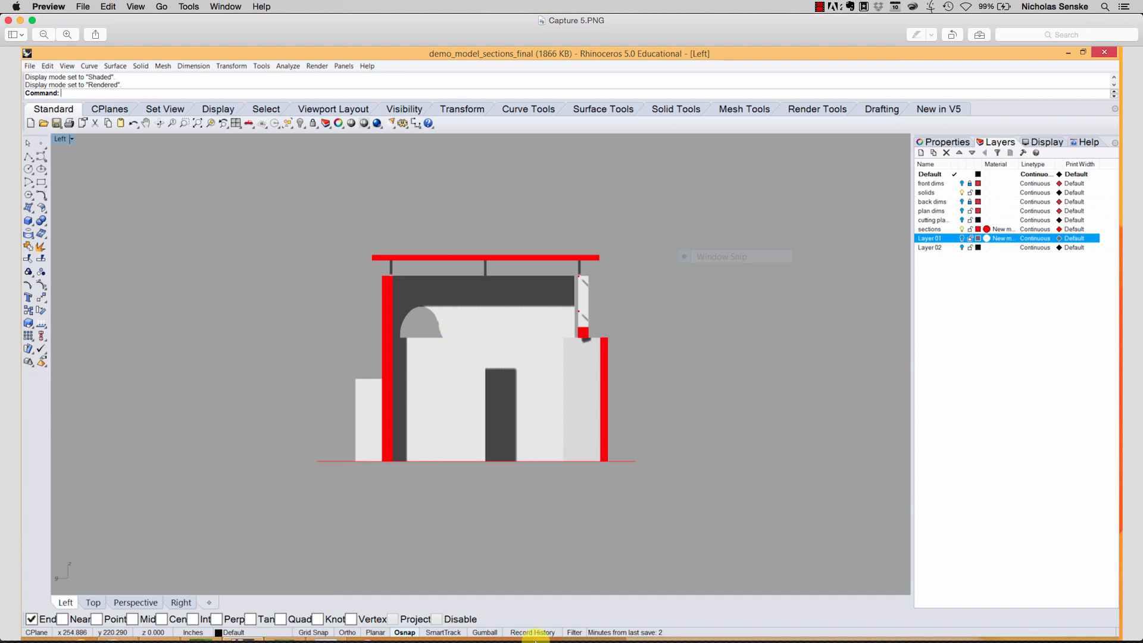
pyautogui.moveTo(523, 631)
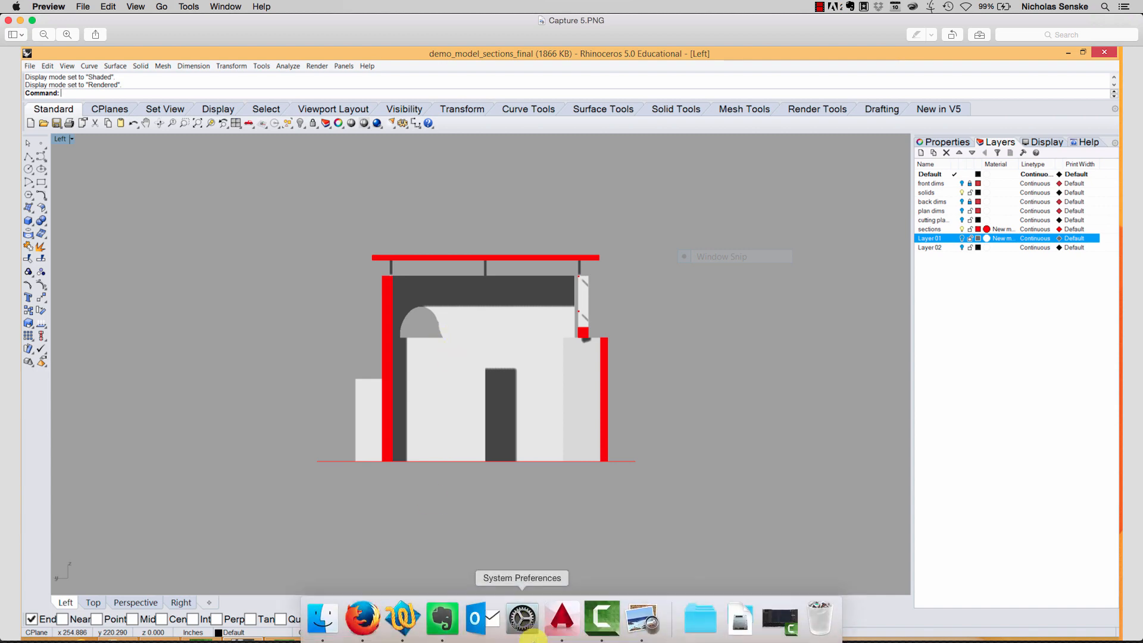
pyautogui.click(562, 620)
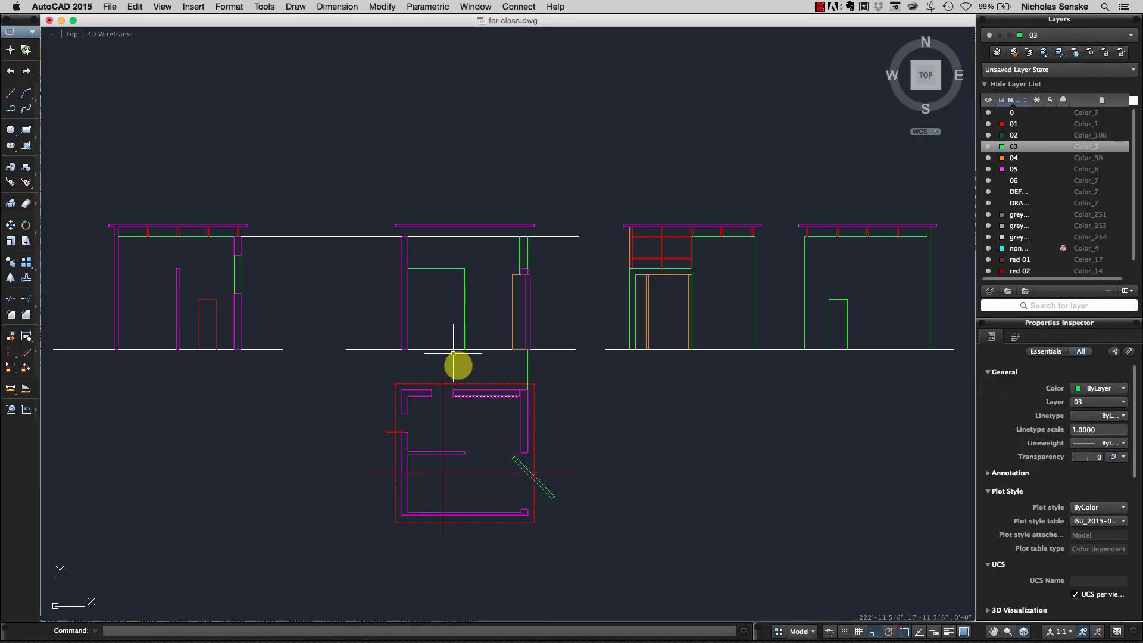
# - With Ortho off, draw an arched spline rising above the interior wall's top edge, with both ends just below that edge
pyautogui.click(25, 110)
pyautogui.scroll(4, 447, 277)
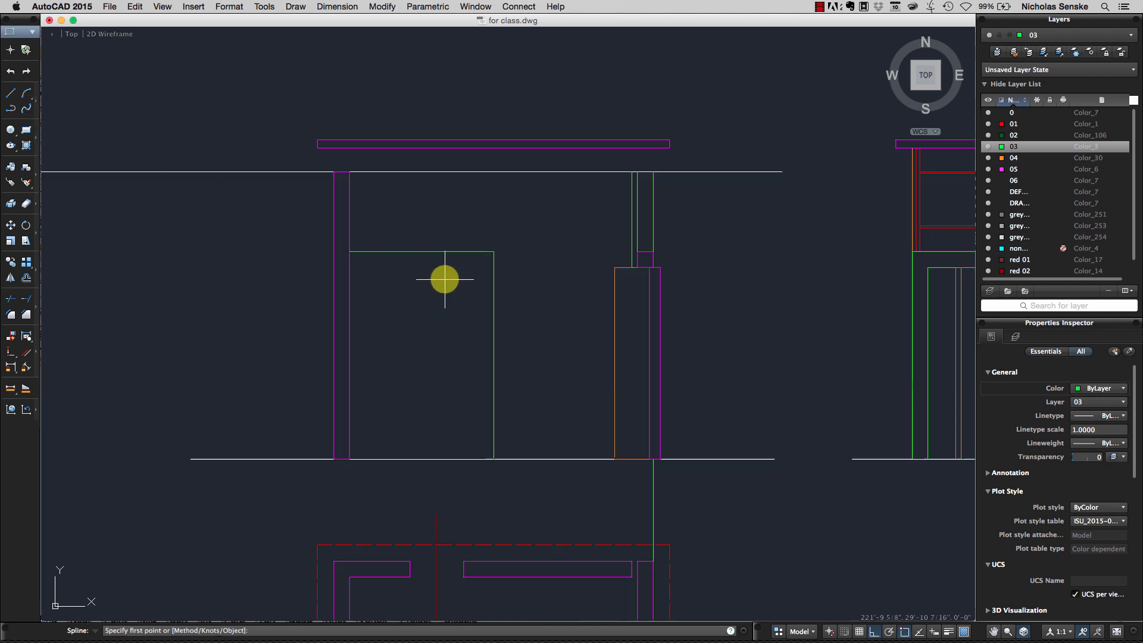
pyautogui.click(466, 262)
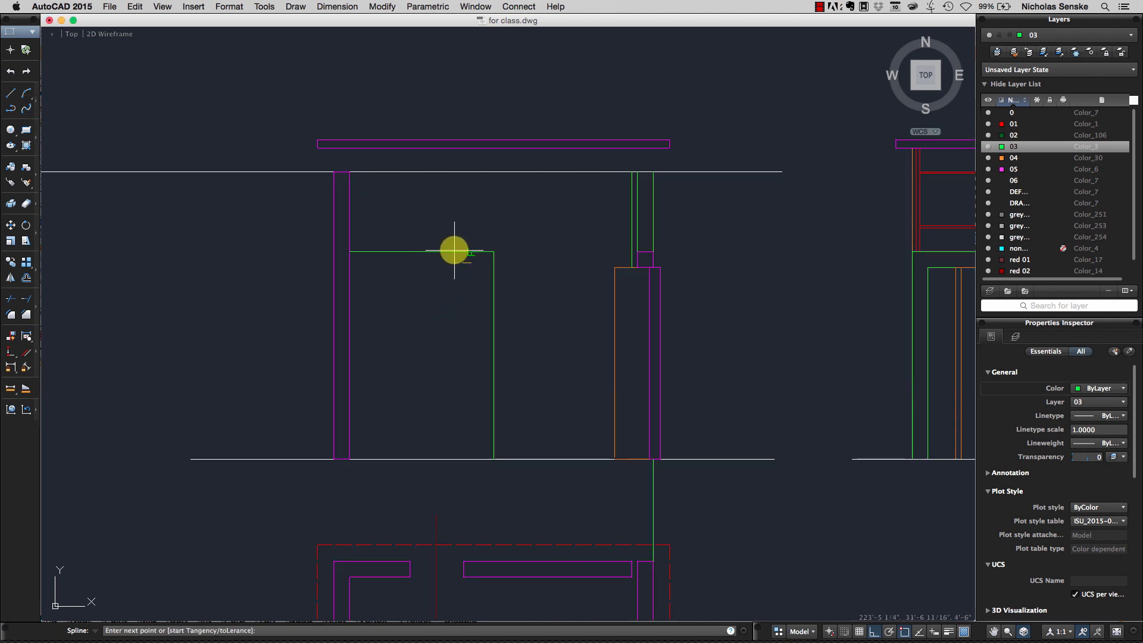
pyautogui.click(873, 633)
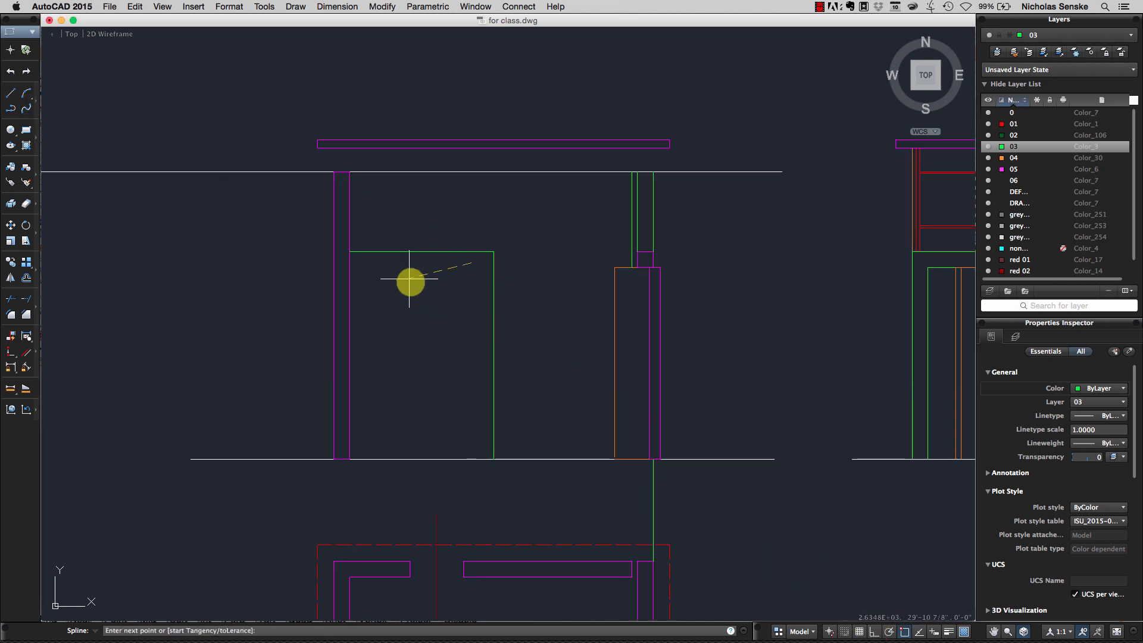
pyautogui.click(449, 240)
pyautogui.click(440, 230)
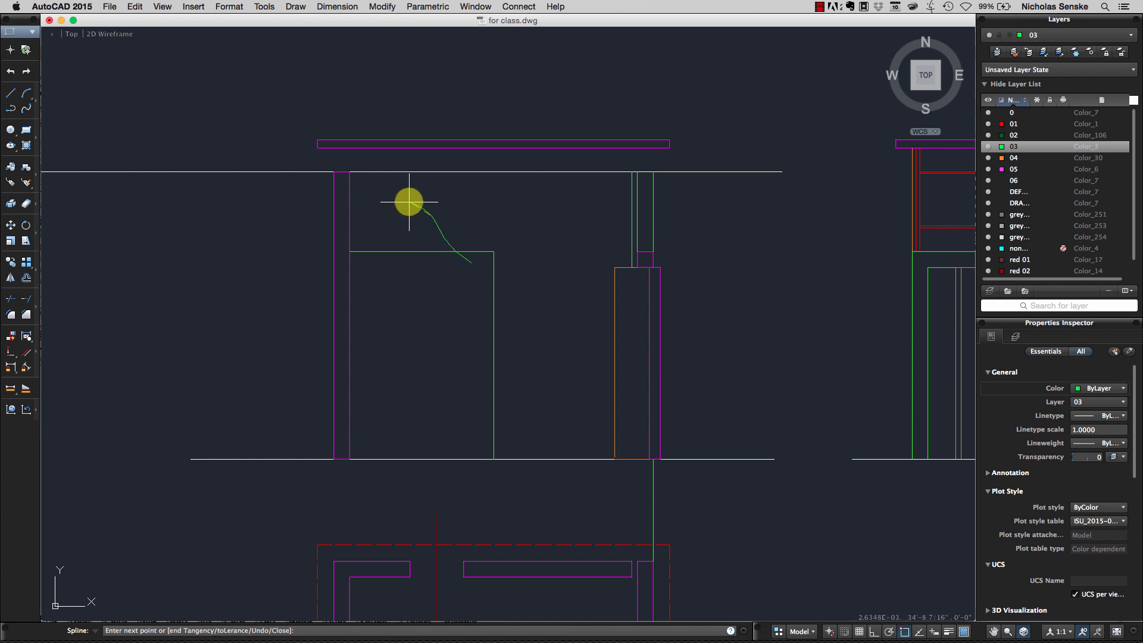
pyautogui.click(404, 207)
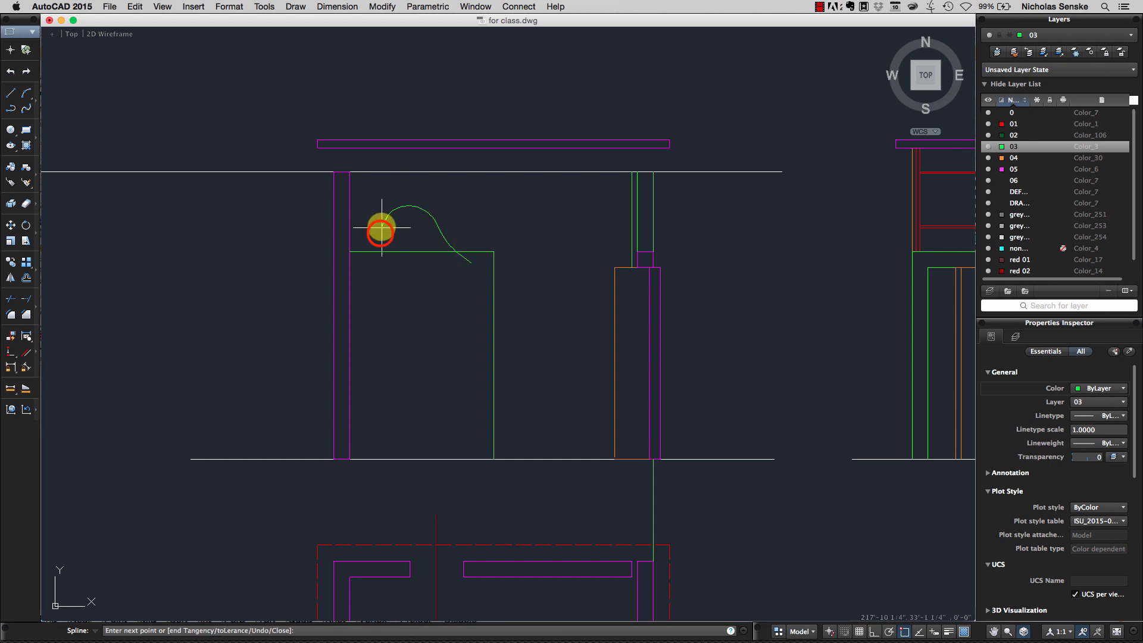
pyautogui.click(383, 245)
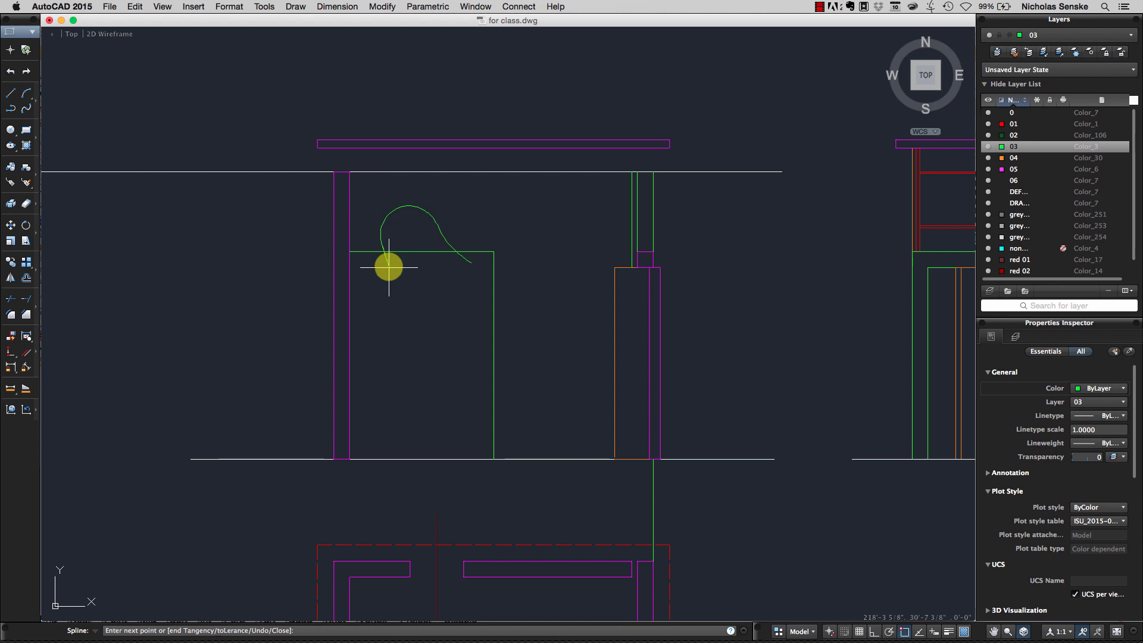
pyautogui.rightClick(391, 269)
pyautogui.click(411, 274)
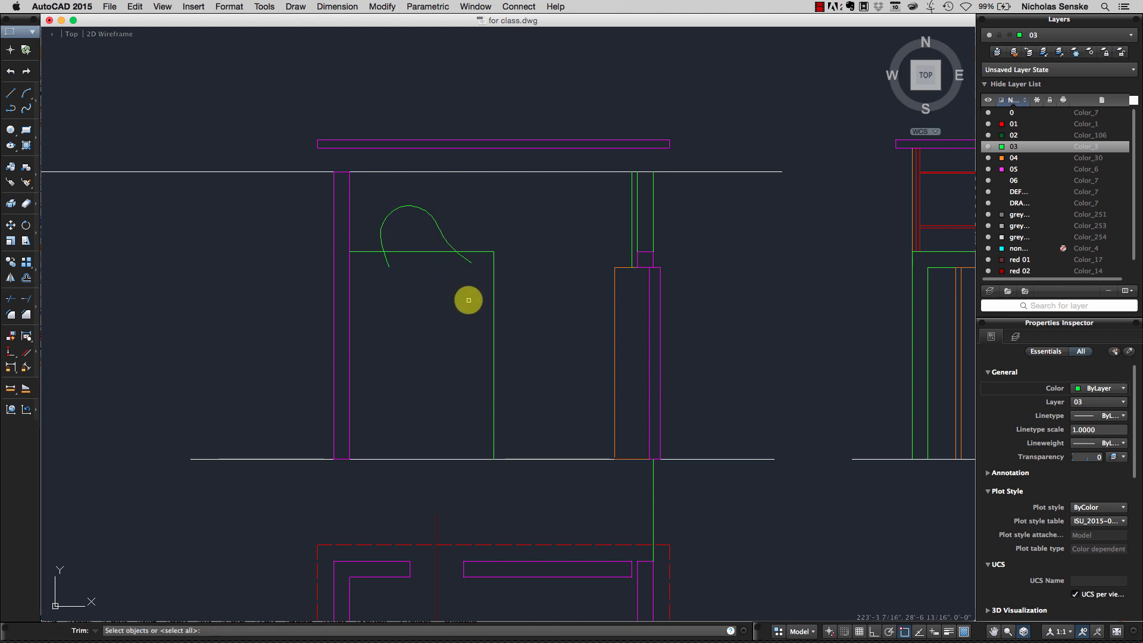
# - Trim both spline ends that extend below the interior wall's top edge
pyautogui.click(482, 275)
pyautogui.click(385, 253)
pyautogui.press('Return')
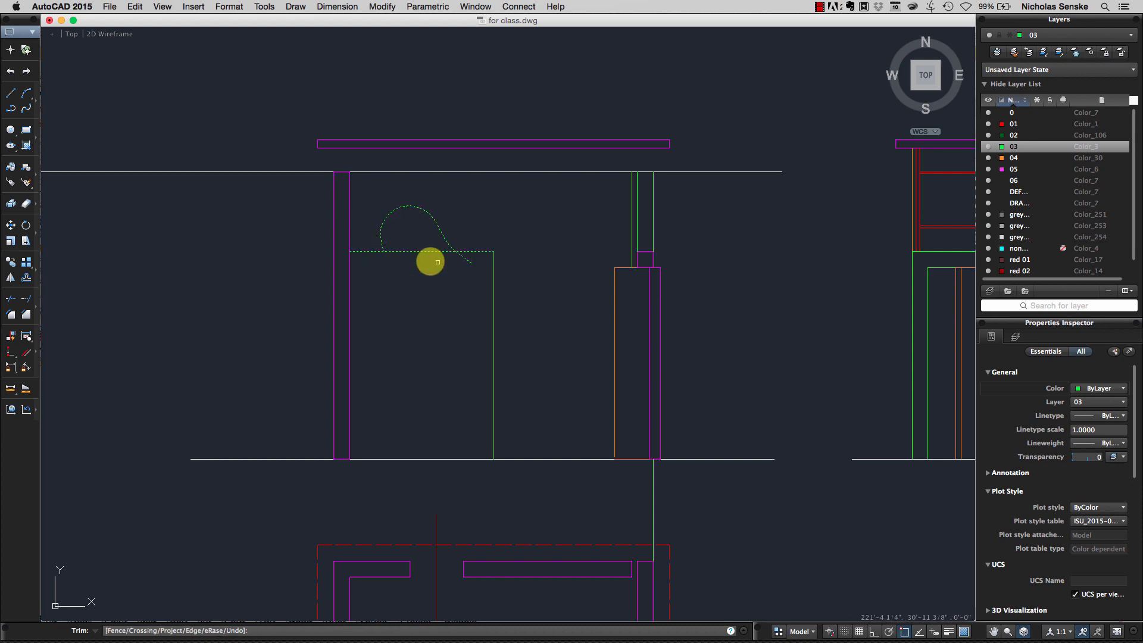
pyautogui.press('Return')
# - Move the arched spline above the interior wall to layer 02
pyautogui.click(467, 234)
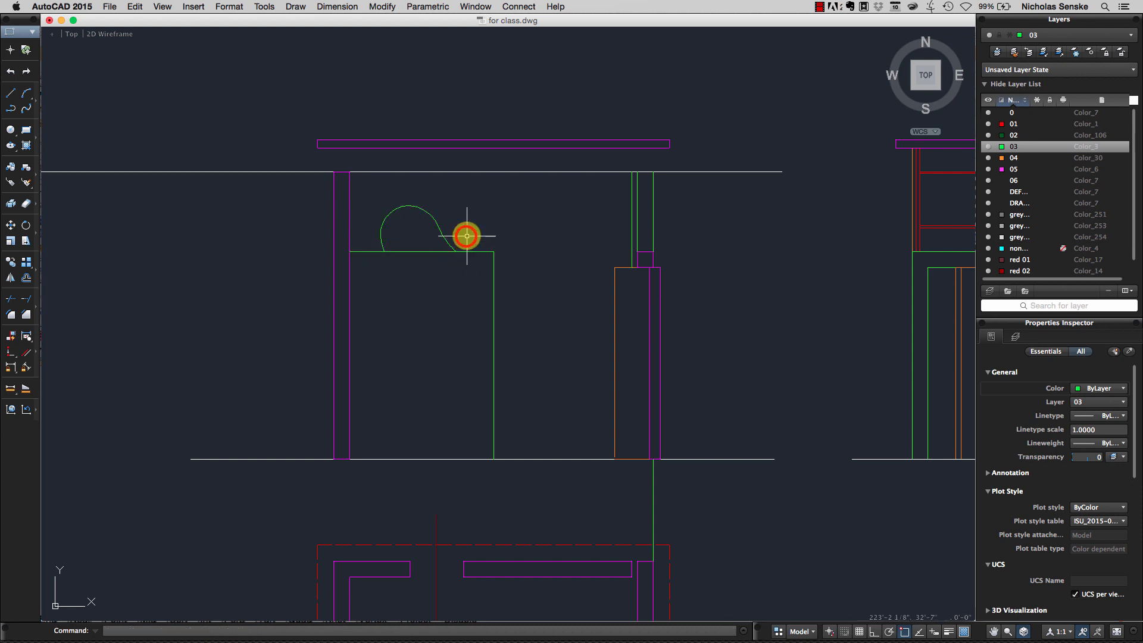
pyautogui.click(435, 229)
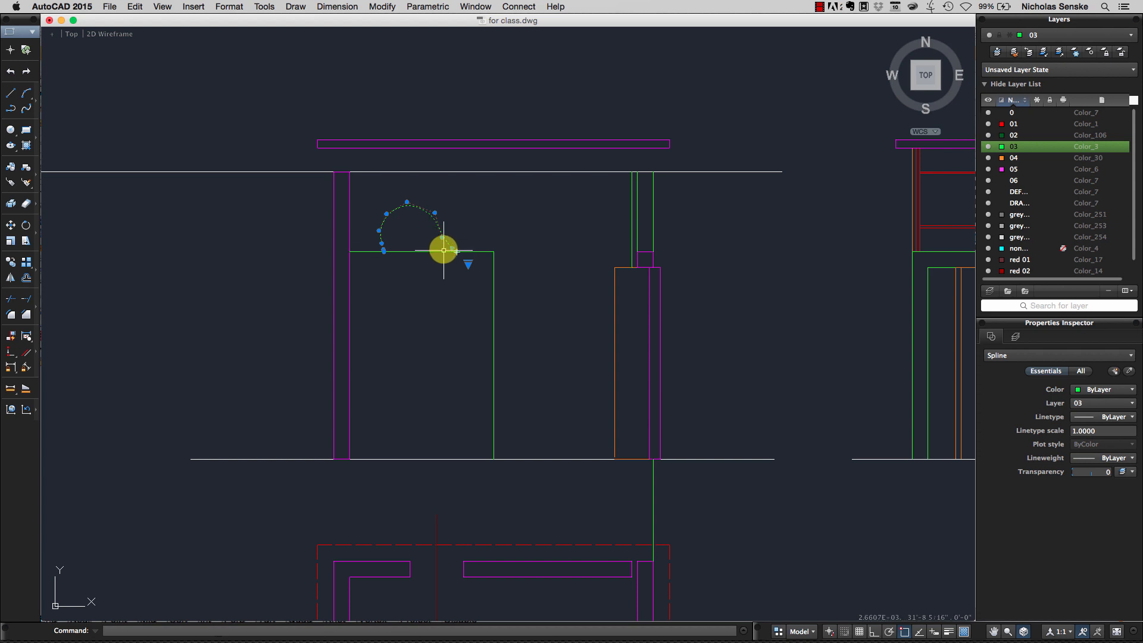
pyautogui.moveTo(520, 301); pyautogui.dragTo(534, 319, button='middle')
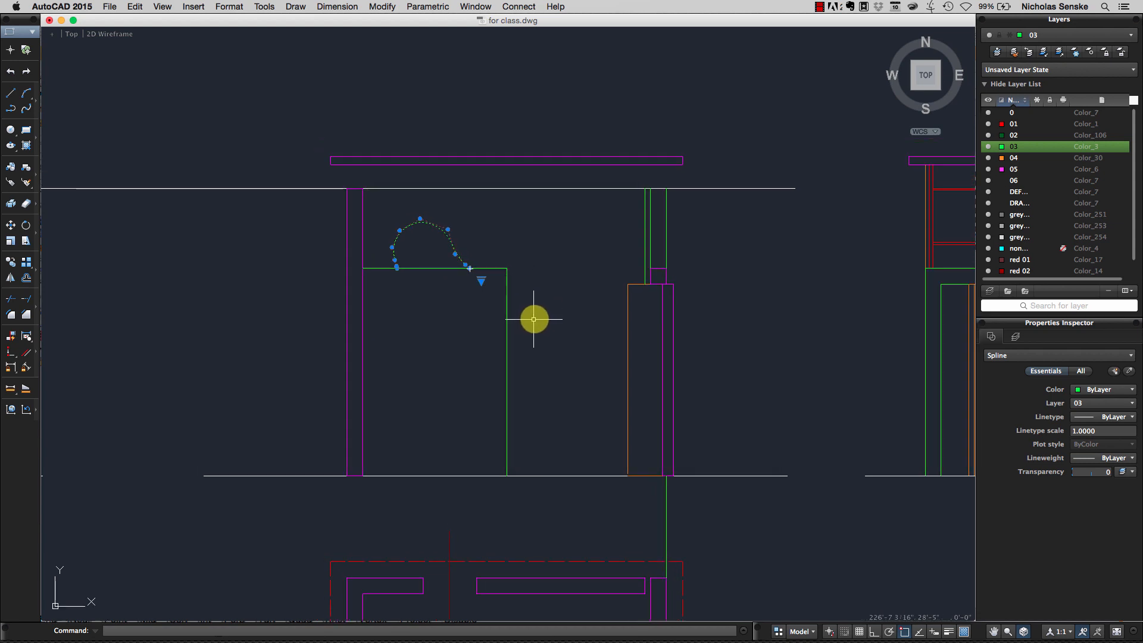
pyautogui.press('Escape')
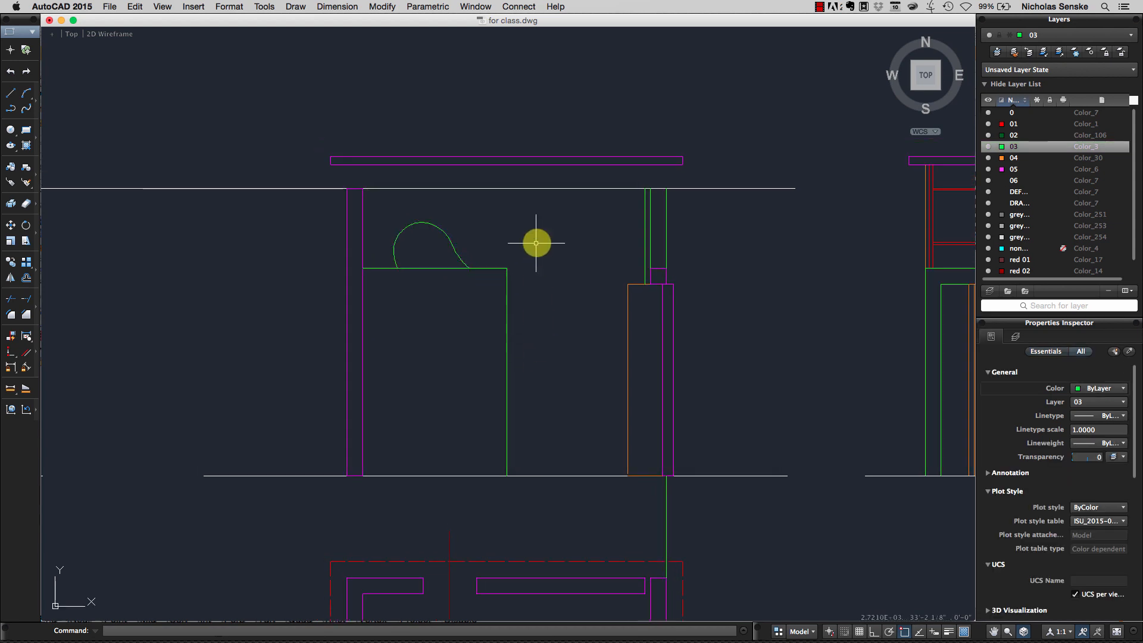
pyautogui.click(401, 225)
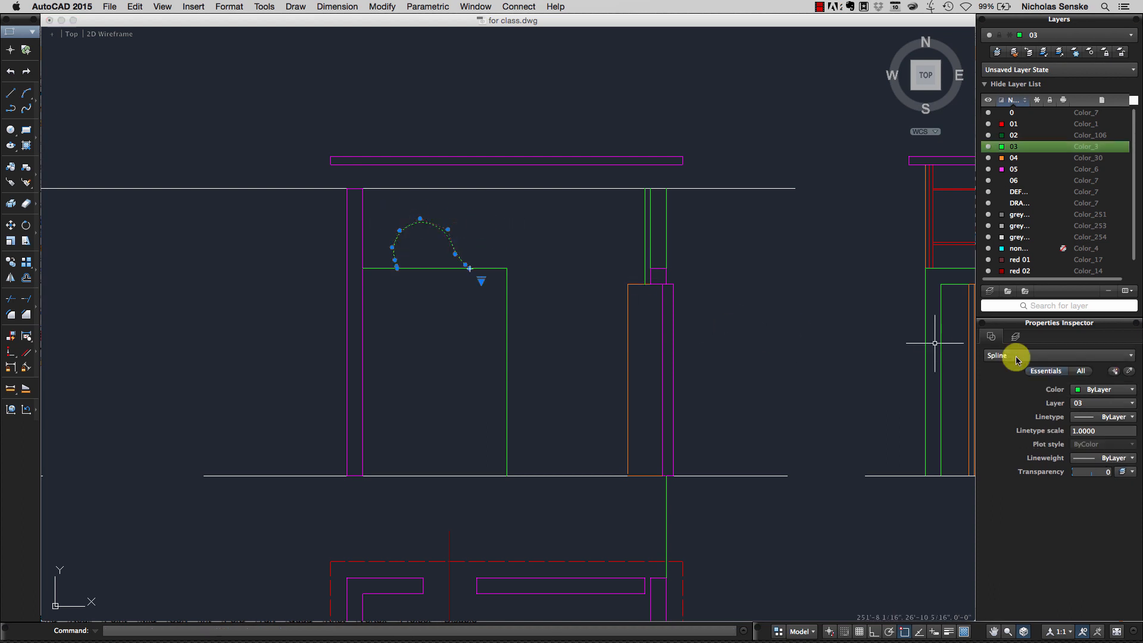
pyautogui.click(1077, 403)
pyautogui.click(1082, 441)
pyautogui.click(636, 389)
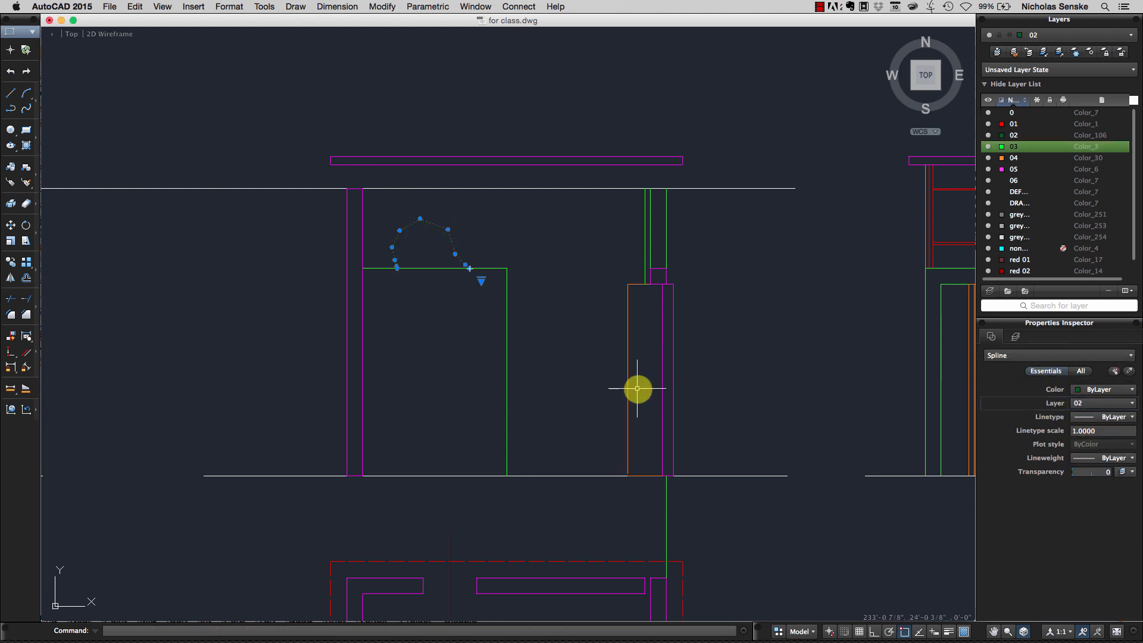
pyautogui.press('Escape')
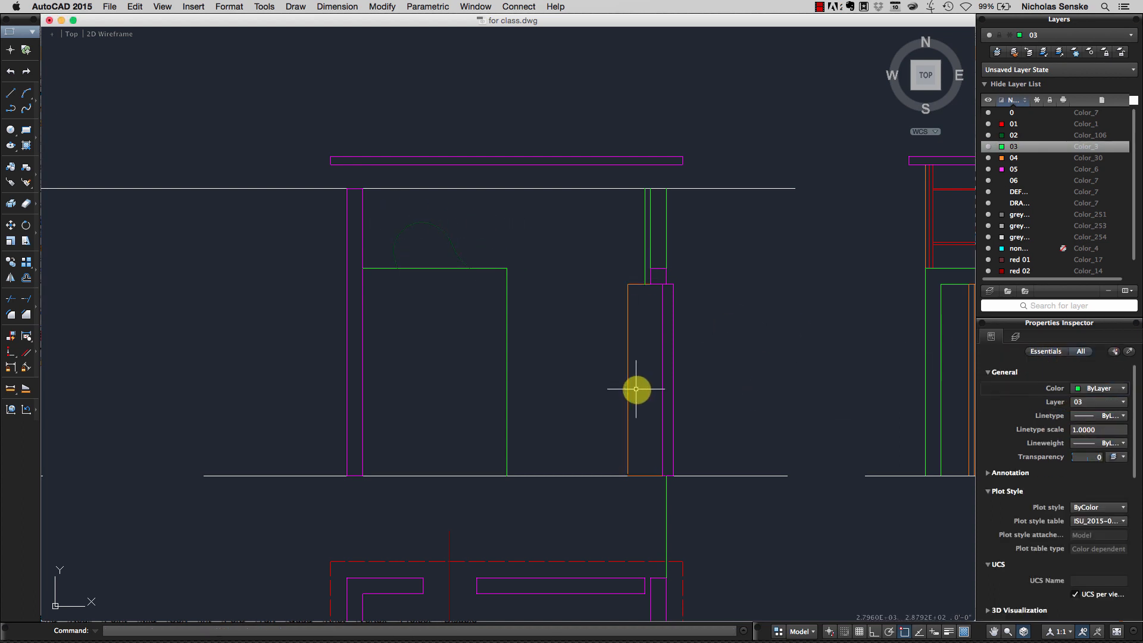
# - Try to delete the long horizontal projection line running across the tops of the section walls
pyautogui.scroll(-2, 555, 333)
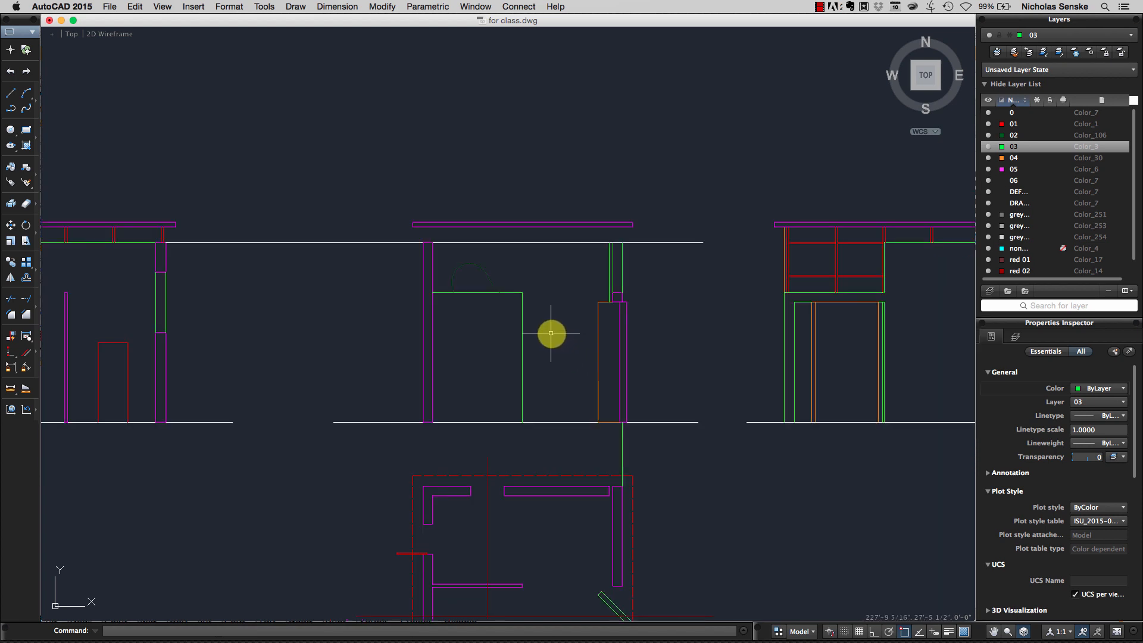
pyautogui.moveTo(554, 333); pyautogui.dragTo(533, 334, button='middle')
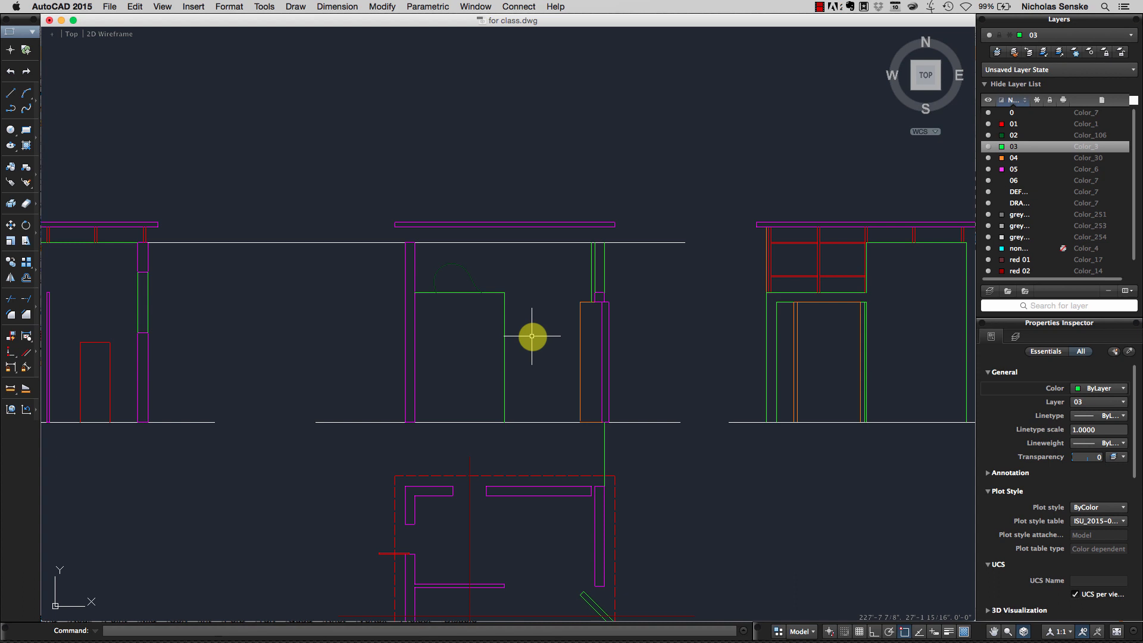
pyautogui.moveTo(531, 335); pyautogui.dragTo(544, 335, button='middle')
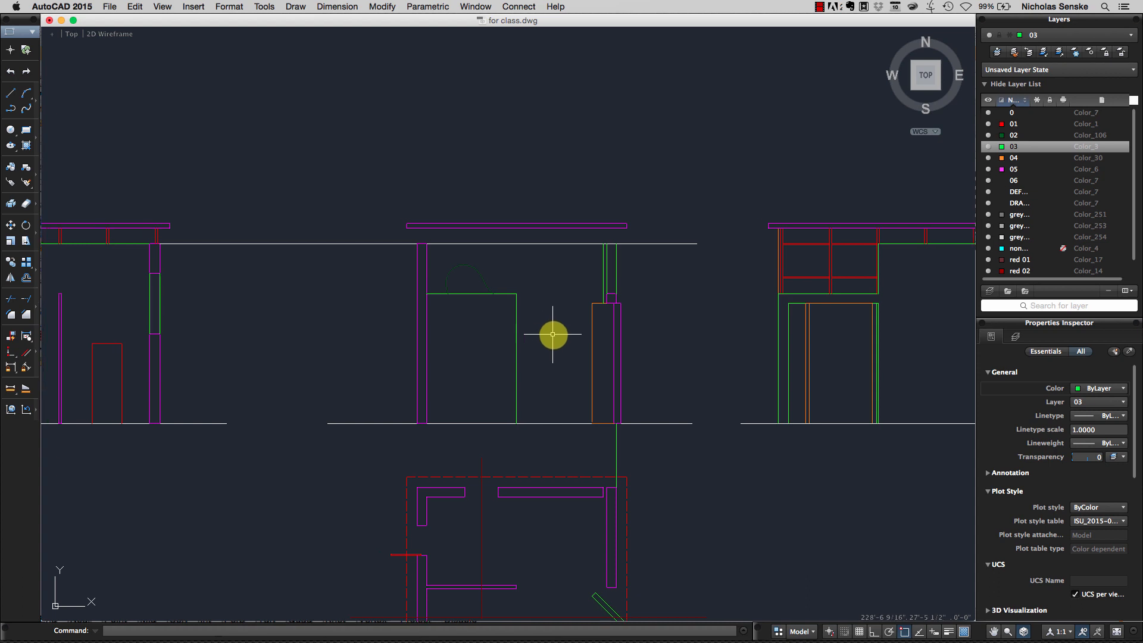
pyautogui.click(445, 240)
pyautogui.click(443, 242)
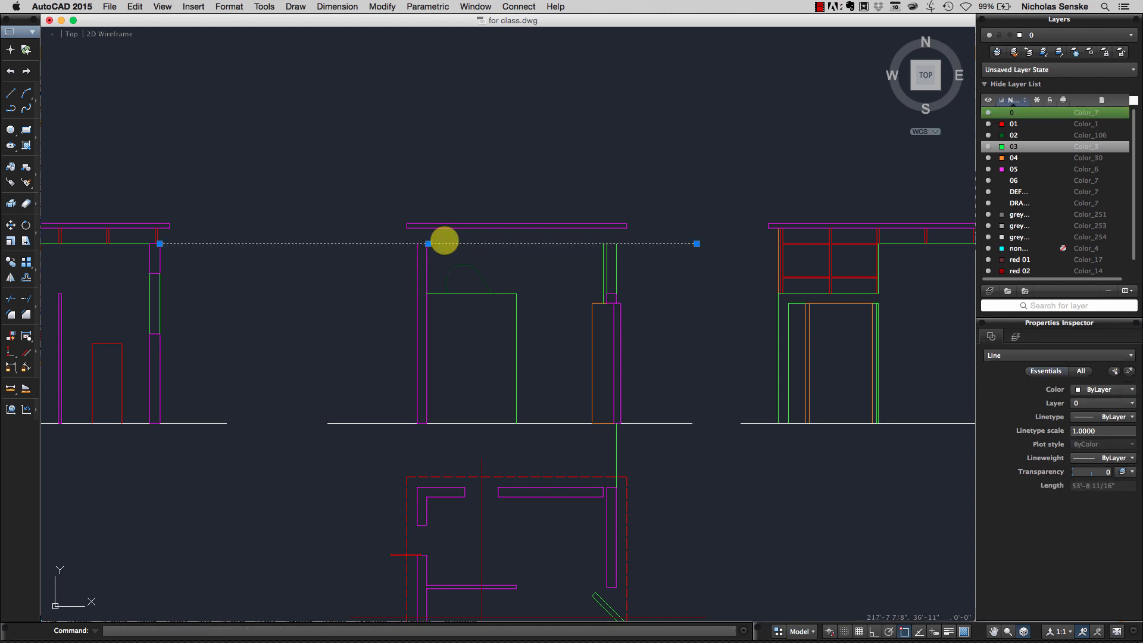
pyautogui.press('Delete')
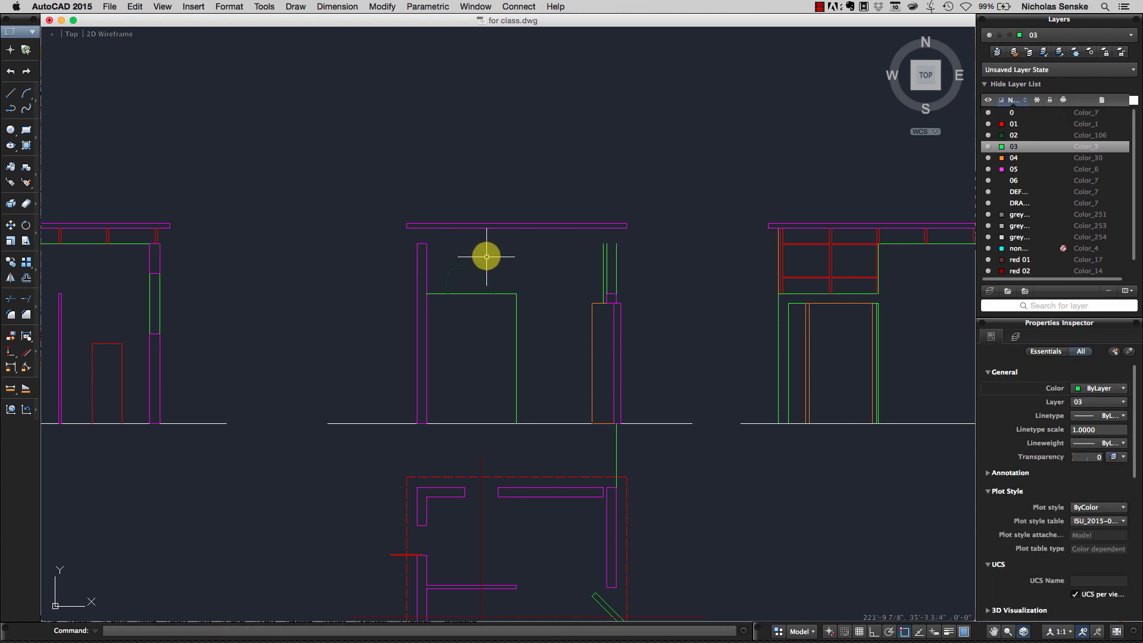
# - Shorten the horizontal projection line to span from the cut wall's outer top corner to the outer green line above the lintel
pyautogui.click(393, 243)
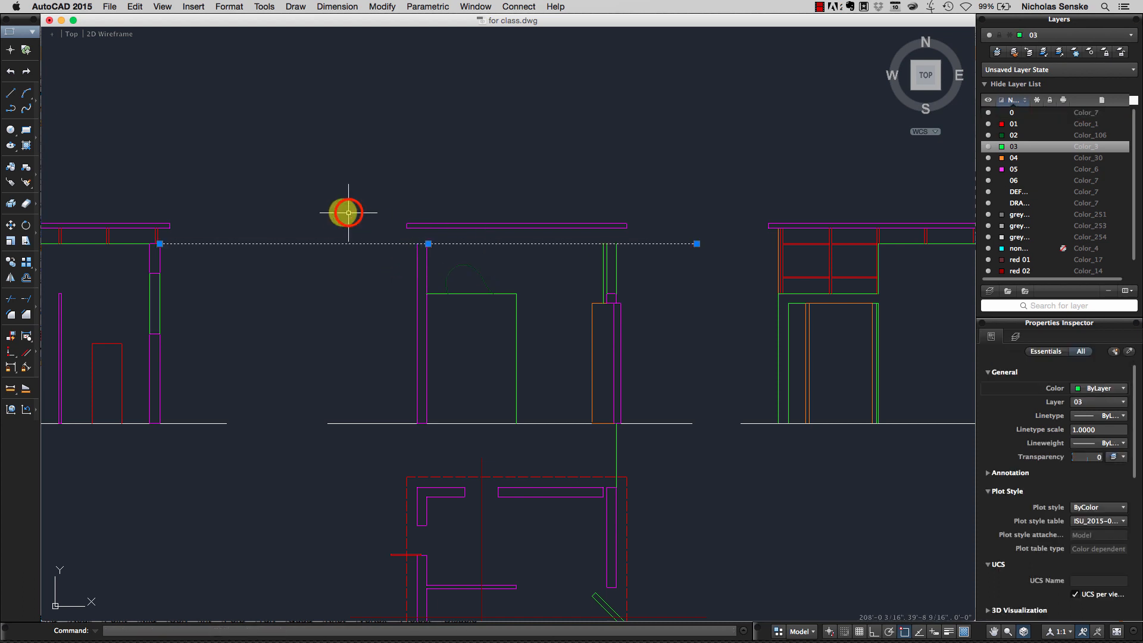
pyautogui.click(159, 243)
pyautogui.click(415, 243)
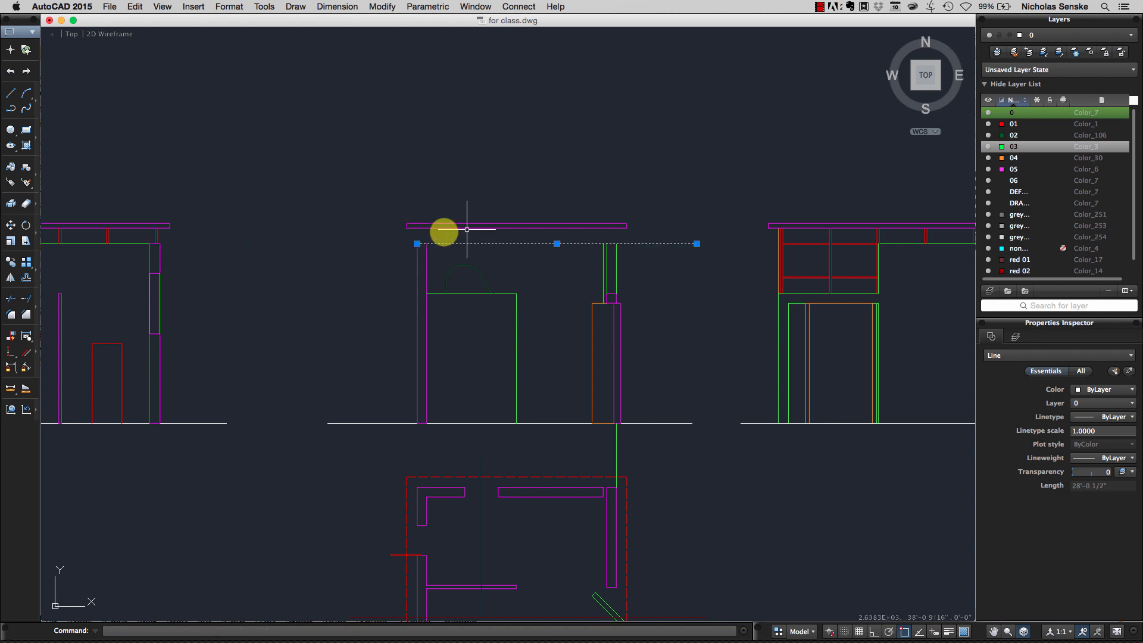
pyautogui.click(696, 244)
pyautogui.scroll(4, 651, 242)
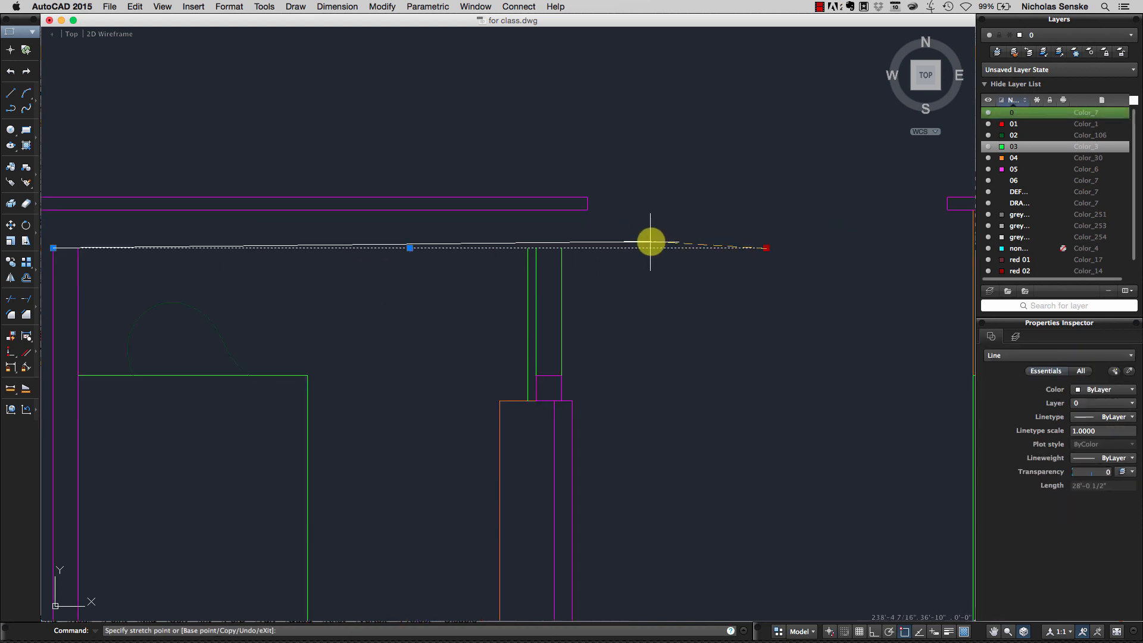
pyautogui.click(562, 248)
pyautogui.press('Escape')
# - Move the shortened horizontal line across the wall tops to layer 03
pyautogui.moveTo(479, 298); pyautogui.dragTo(523, 301, button='middle')
pyautogui.click(515, 301)
pyautogui.click(457, 228)
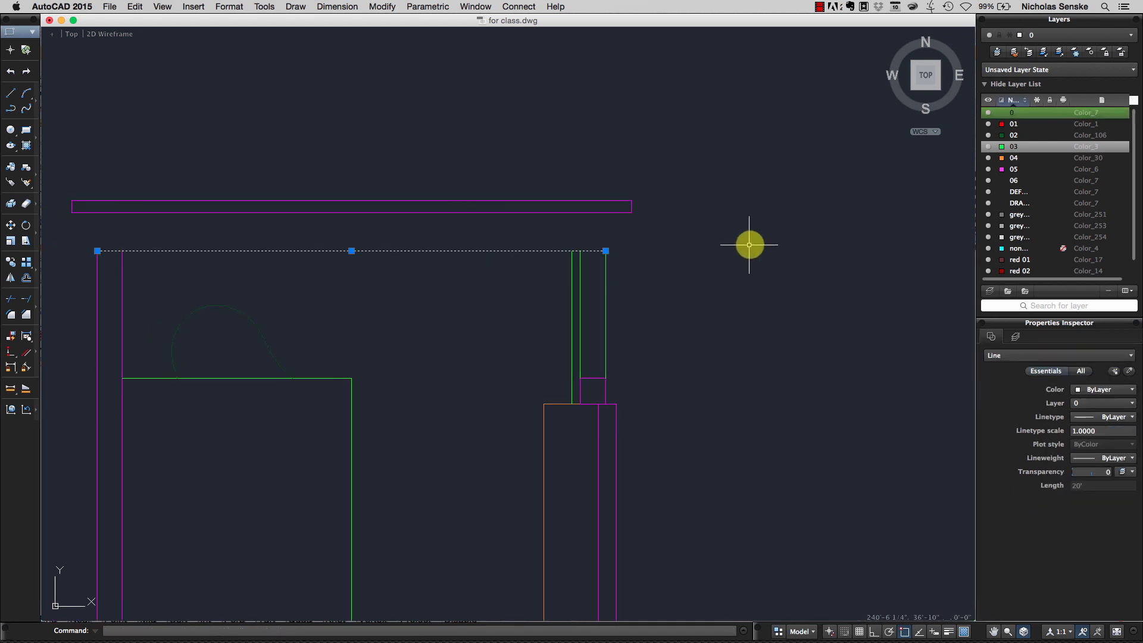
pyautogui.click(1085, 403)
pyautogui.click(1076, 444)
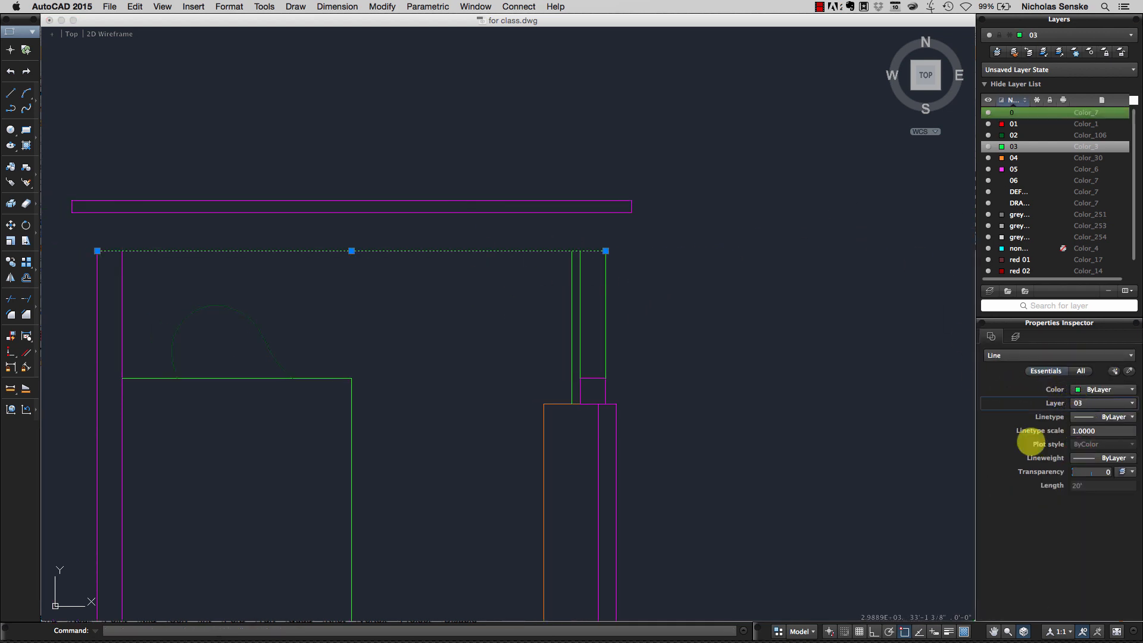
pyautogui.press('Escape')
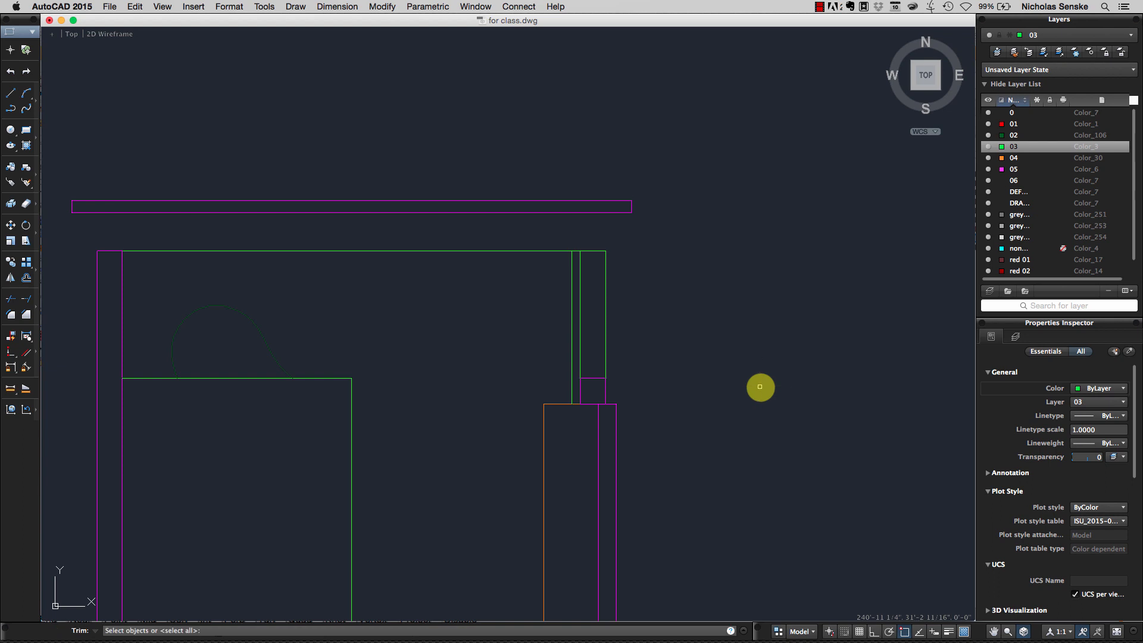
# - Trim the horizontal line's segment between the two closely spaced green vertical lines above the lintel
pyautogui.scroll(3, 590, 259)
pyautogui.click(586, 259)
pyautogui.click(558, 234)
pyautogui.press('Return')
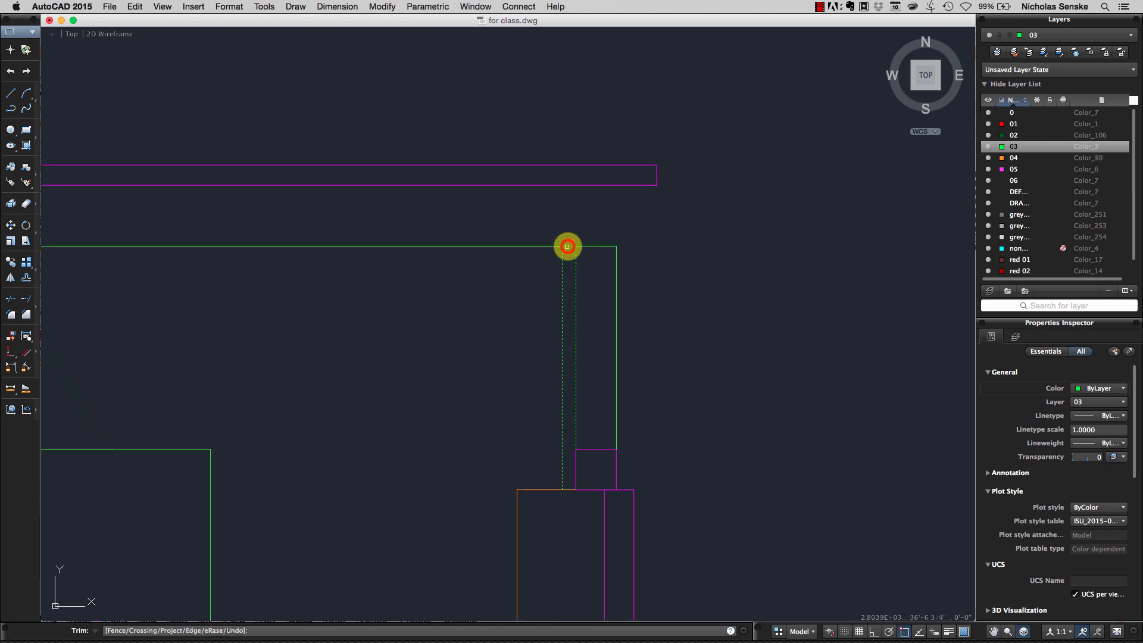
pyautogui.press('Escape')
# - Make layer 0 the current layer
pyautogui.scroll(-4, 677, 293)
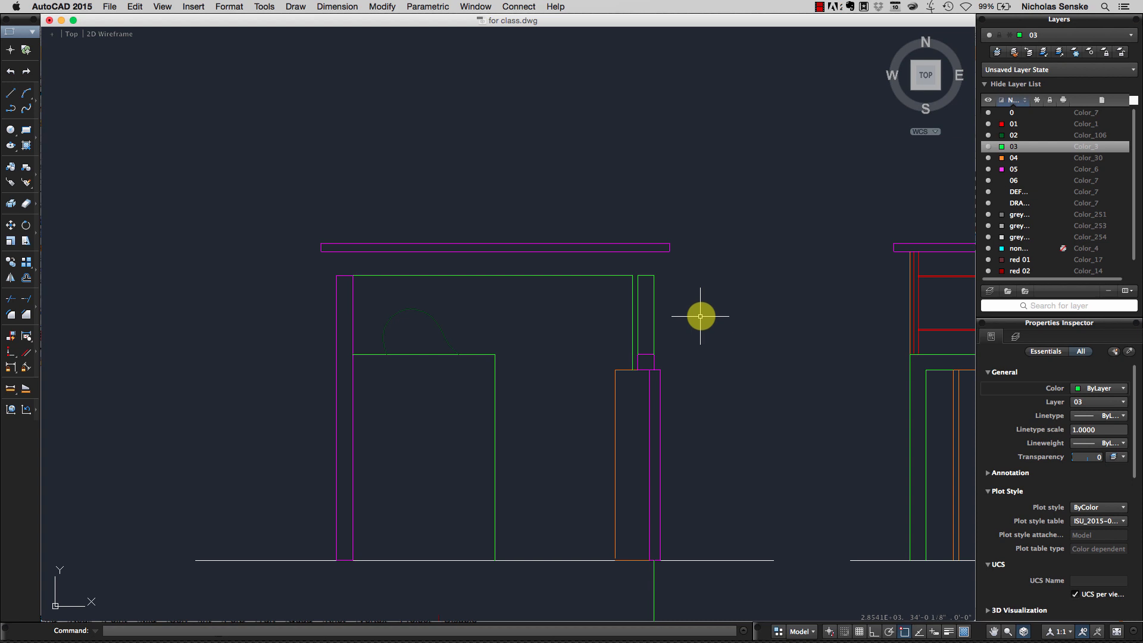
pyautogui.moveTo(710, 318)
pyautogui.mouseDown(button='middle')
pyautogui.moveTo(673, 281)
pyautogui.moveTo(643, 288)
pyautogui.mouseUp(button='middle')
pyautogui.scroll(-2, 706, 283)
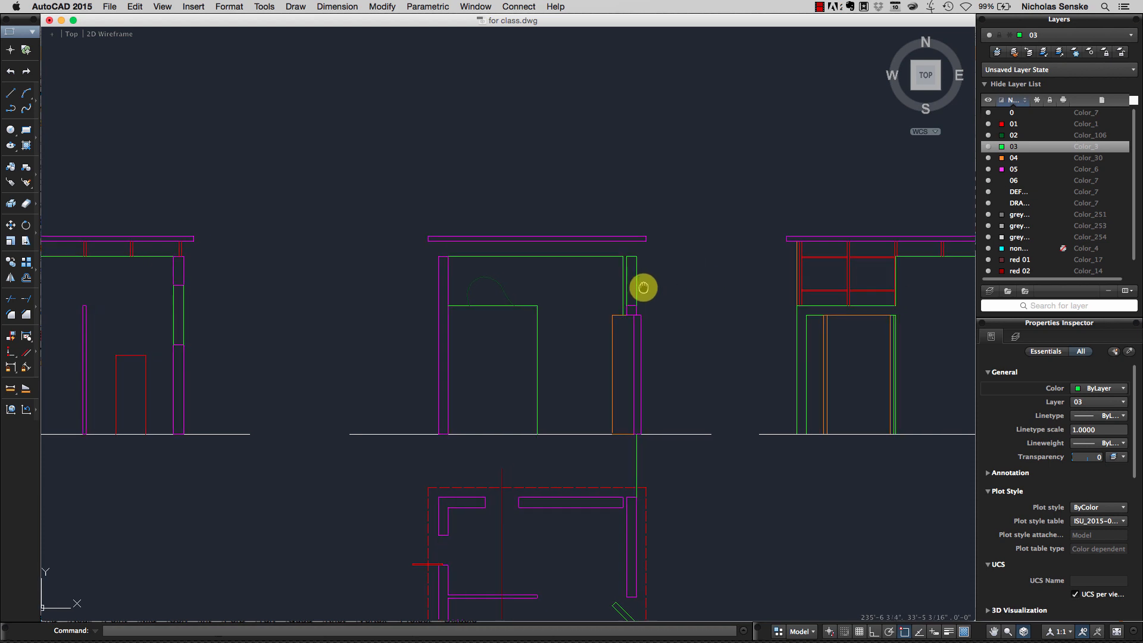
pyautogui.moveTo(718, 287); pyautogui.dragTo(707, 287, button='middle')
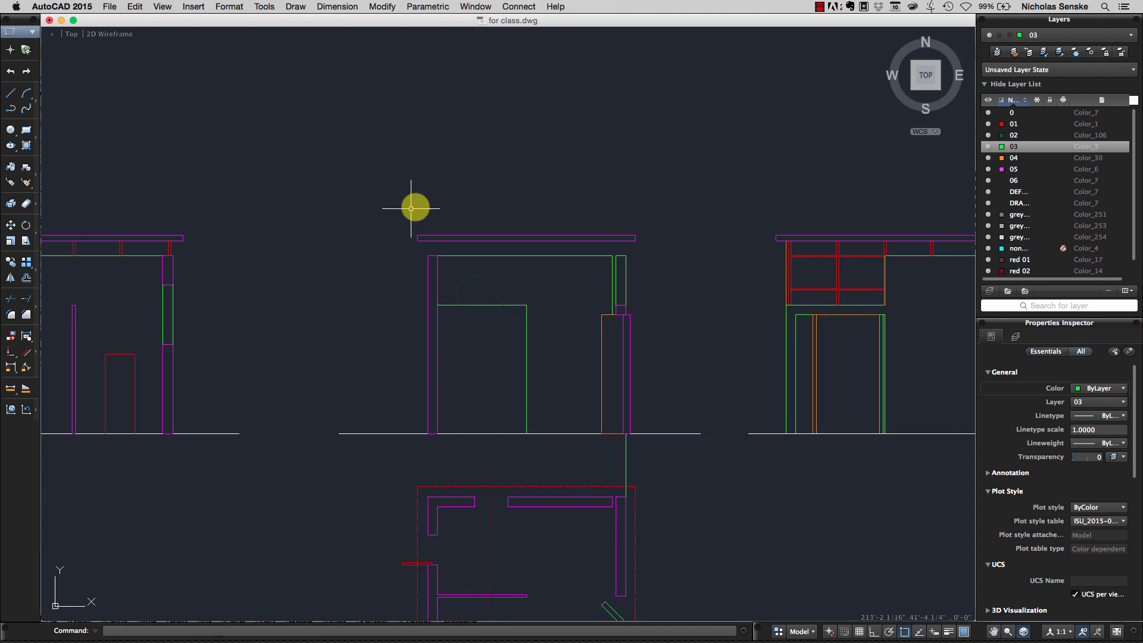
pyautogui.click(13, 108)
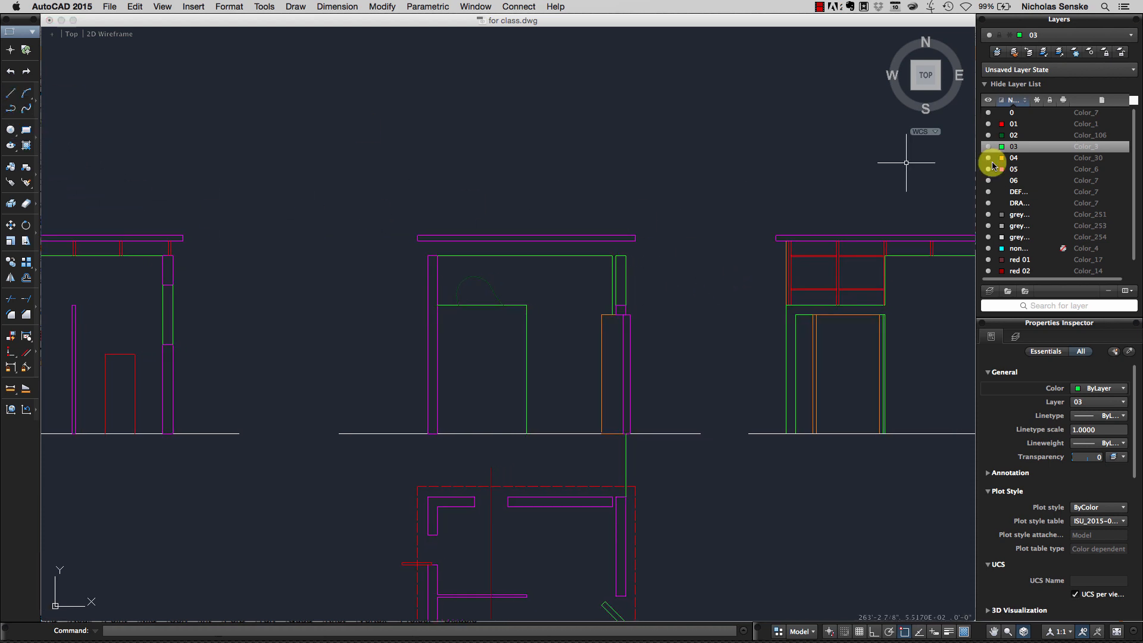
pyautogui.click(1015, 112)
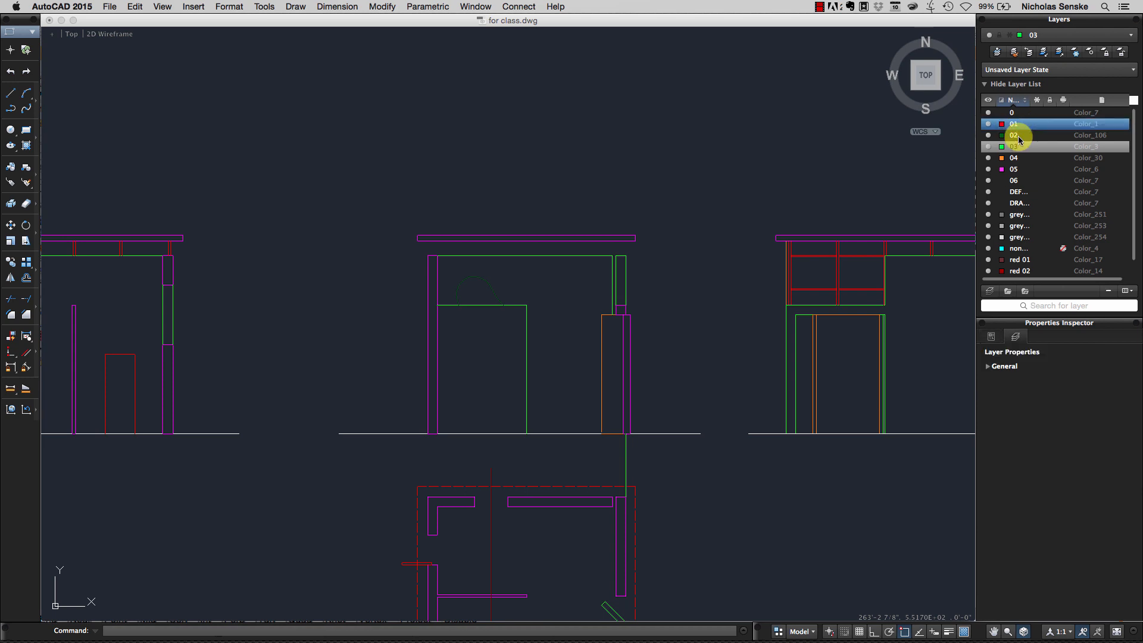
pyautogui.doubleClick(1016, 112)
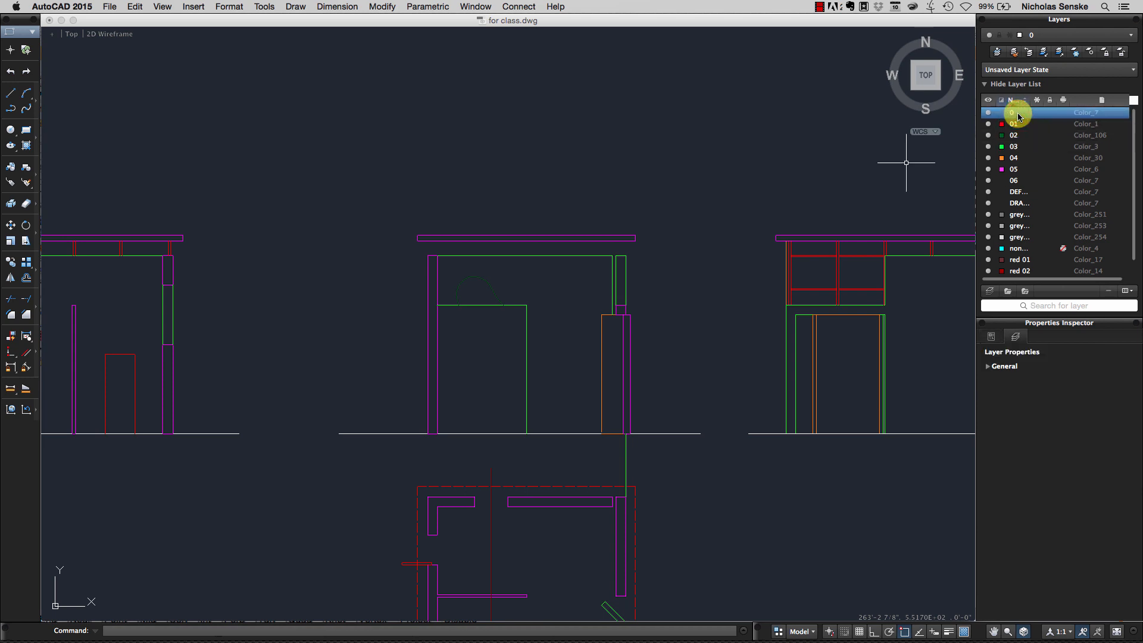
# - With Ortho on, project a horizontal line from the top edge of the adjacent drawing's upper window mullion past the section's window wall
pyautogui.click(10, 93)
pyautogui.scroll(6, 815, 266)
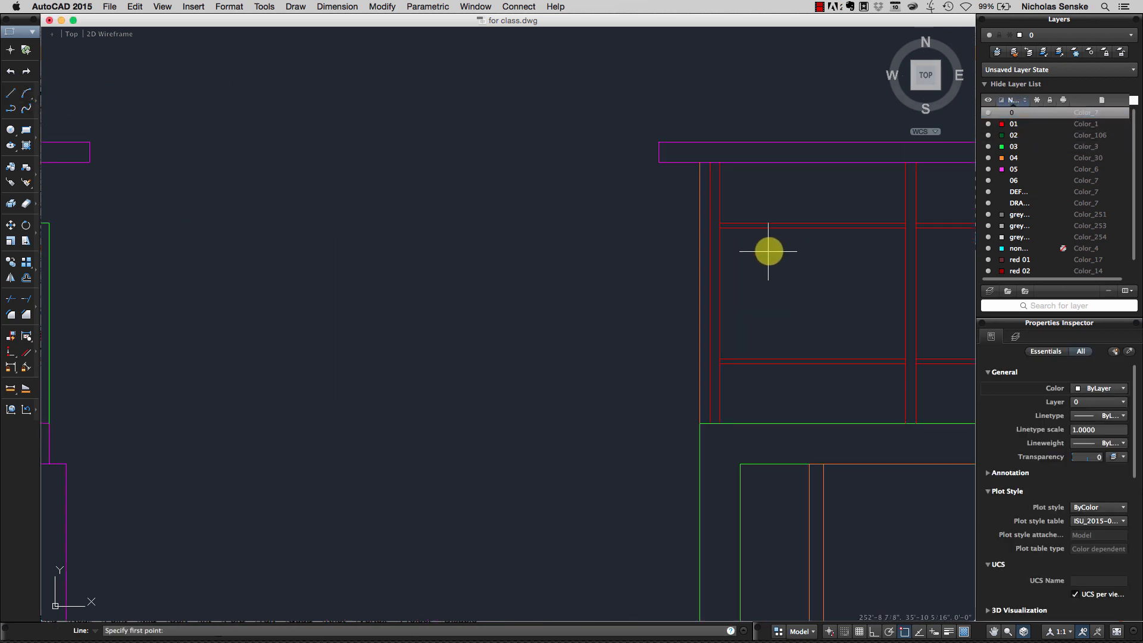
pyautogui.click(720, 223)
pyautogui.moveTo(459, 230); pyautogui.dragTo(592, 265, button='middle')
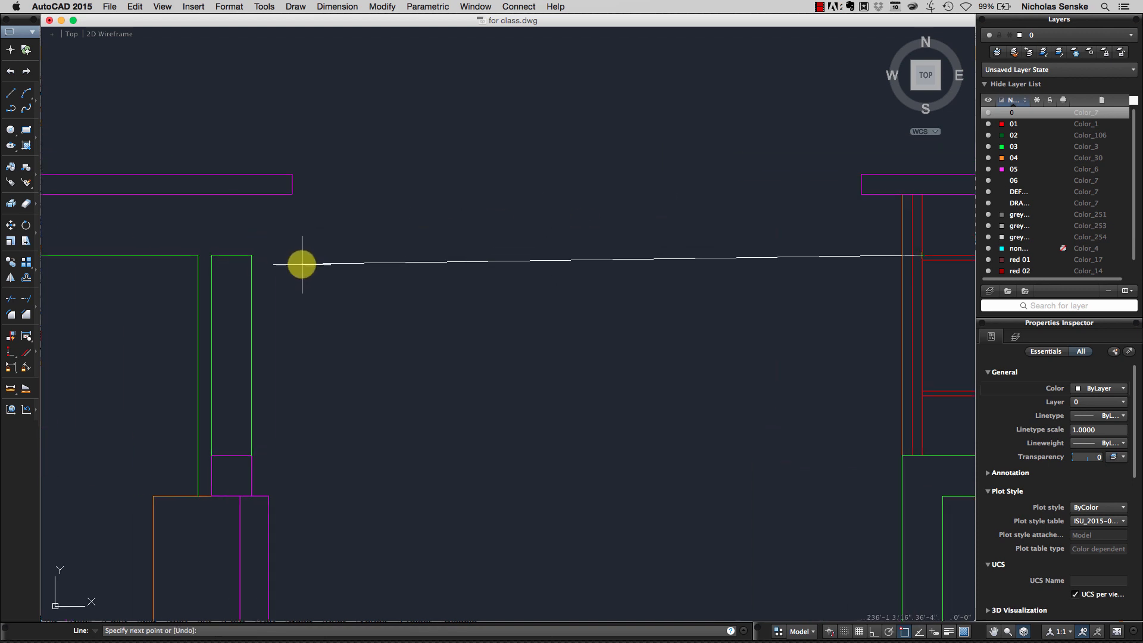
pyautogui.click(873, 631)
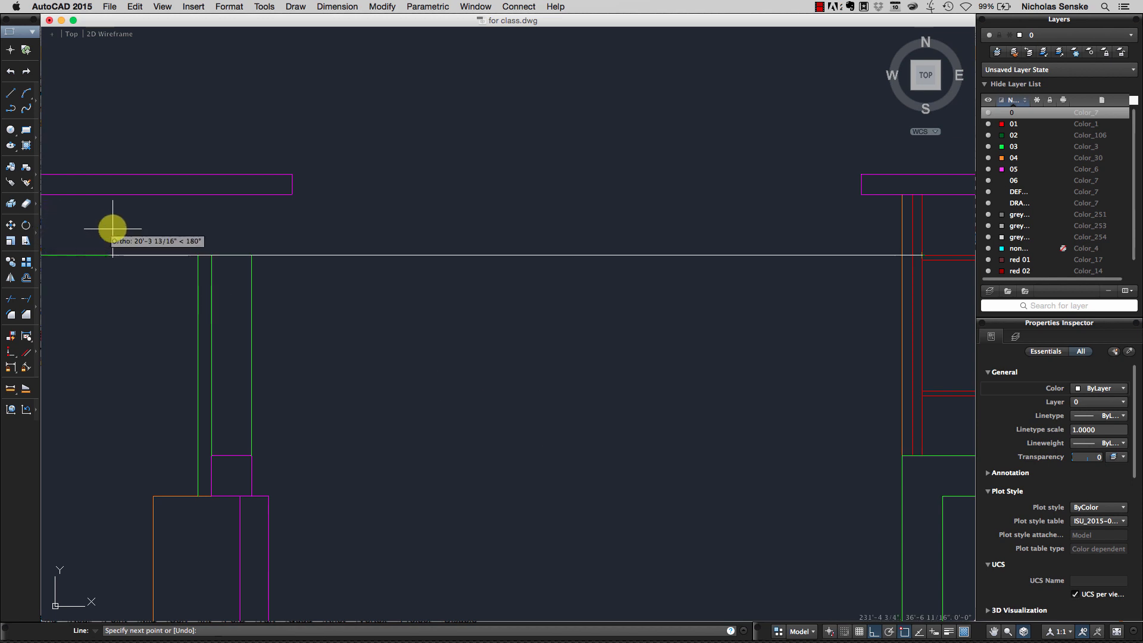
pyautogui.click(173, 232)
pyautogui.rightClick(173, 234)
pyautogui.click(186, 233)
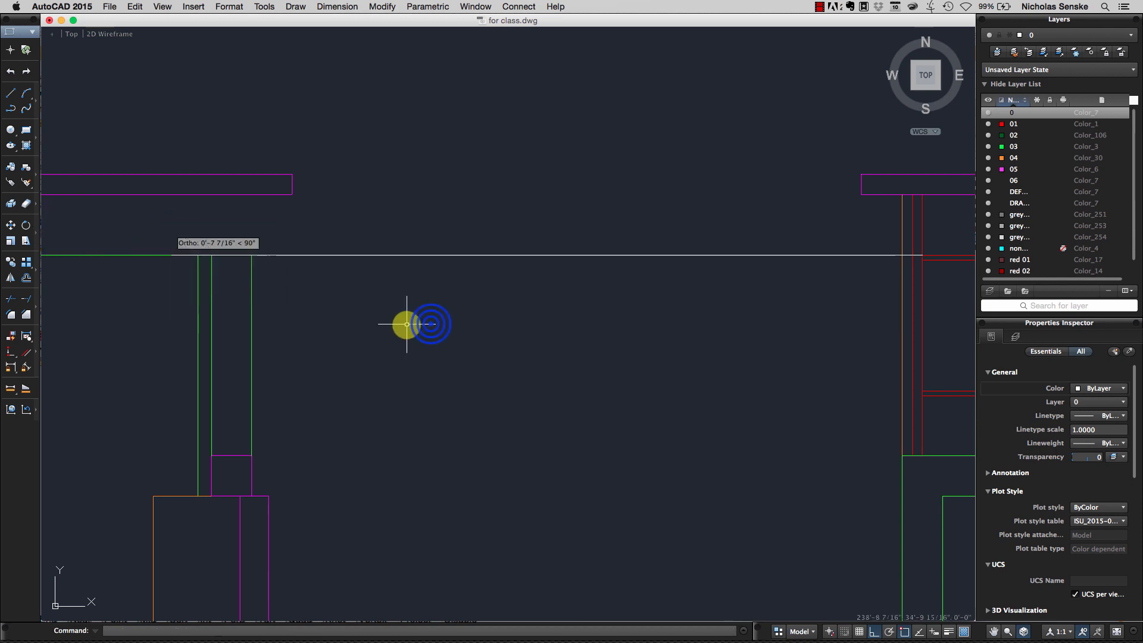
# - Project a second horizontal line from the bottom edge of the upper window mullion across the section's window wall
pyautogui.rightClick(433, 325)
pyautogui.click(448, 329)
pyautogui.click(921, 256)
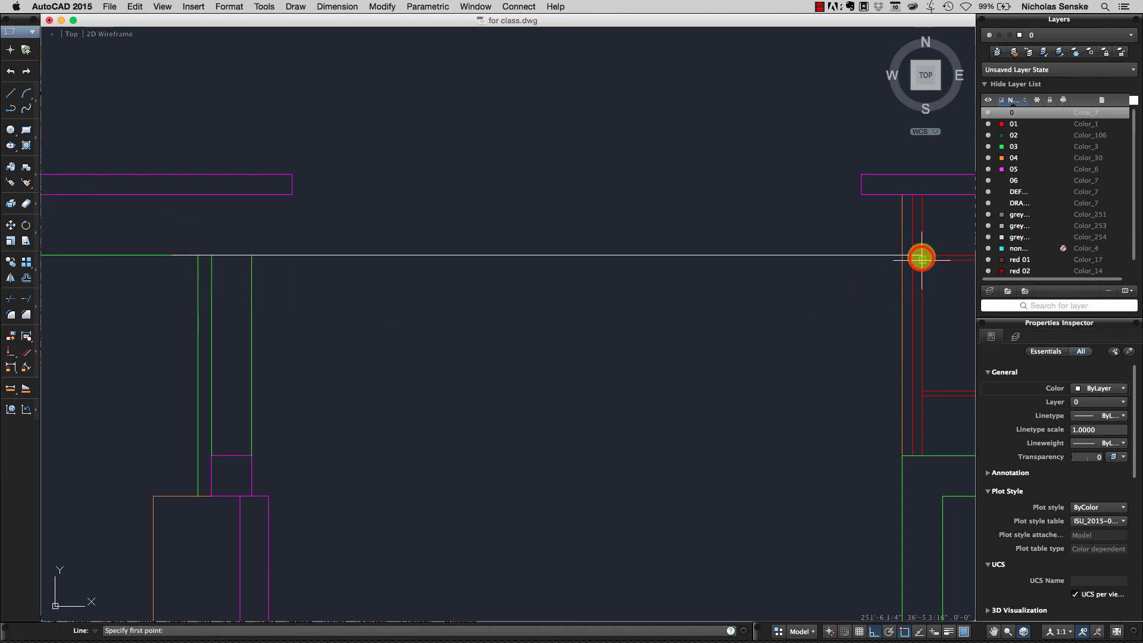
pyautogui.click(92, 269)
pyautogui.rightClick(92, 269)
pyautogui.click(103, 271)
# - Project a horizontal line from the top edge of the lower window mullion across the section's window wall
pyautogui.rightClick(355, 298)
pyautogui.click(405, 302)
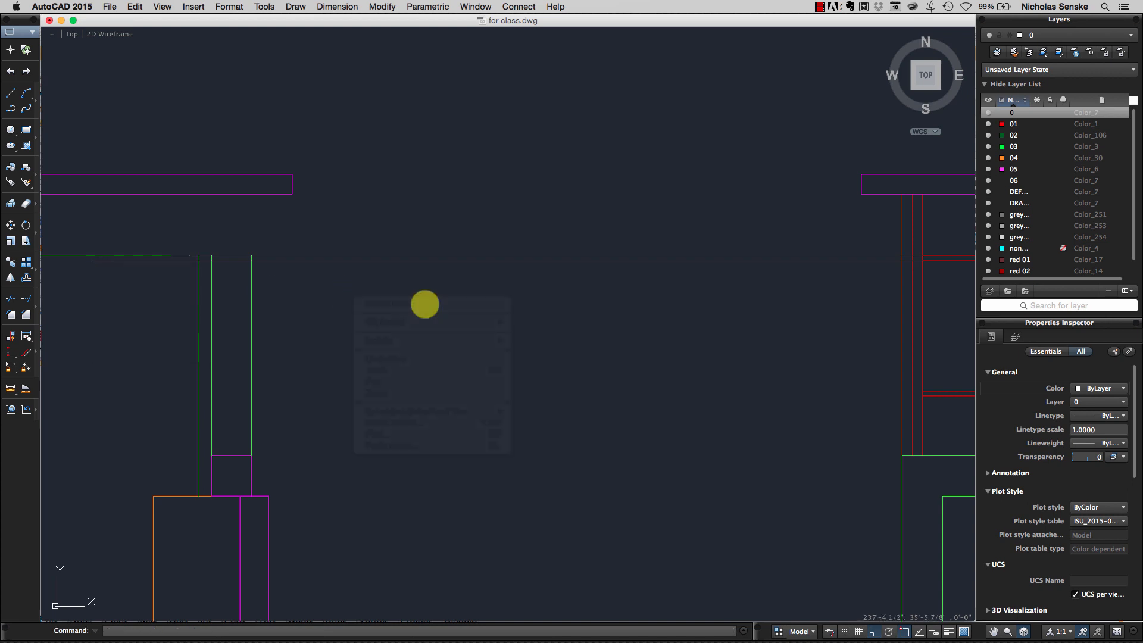
pyautogui.scroll(-1, 822, 324)
pyautogui.hscroll(1, 822, 325)
pyautogui.click(889, 375)
pyautogui.click(84, 327)
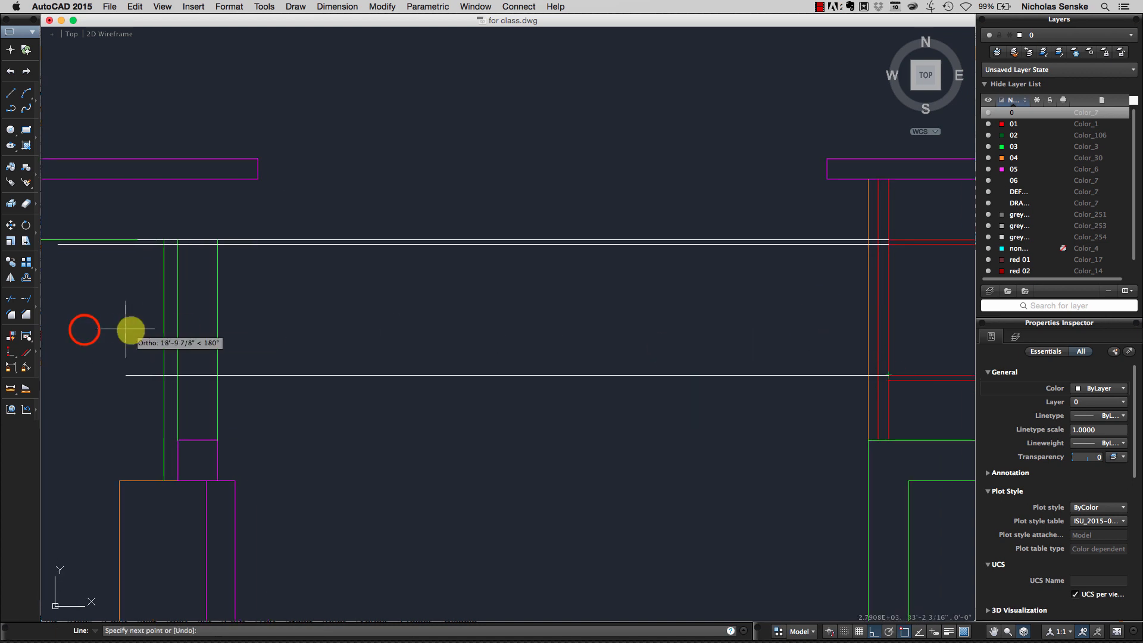
pyautogui.rightClick(84, 326)
pyautogui.click(98, 331)
# - Project a horizontal line from the bottom edge of the lower window mullion across the section's window wall
pyautogui.rightClick(507, 312)
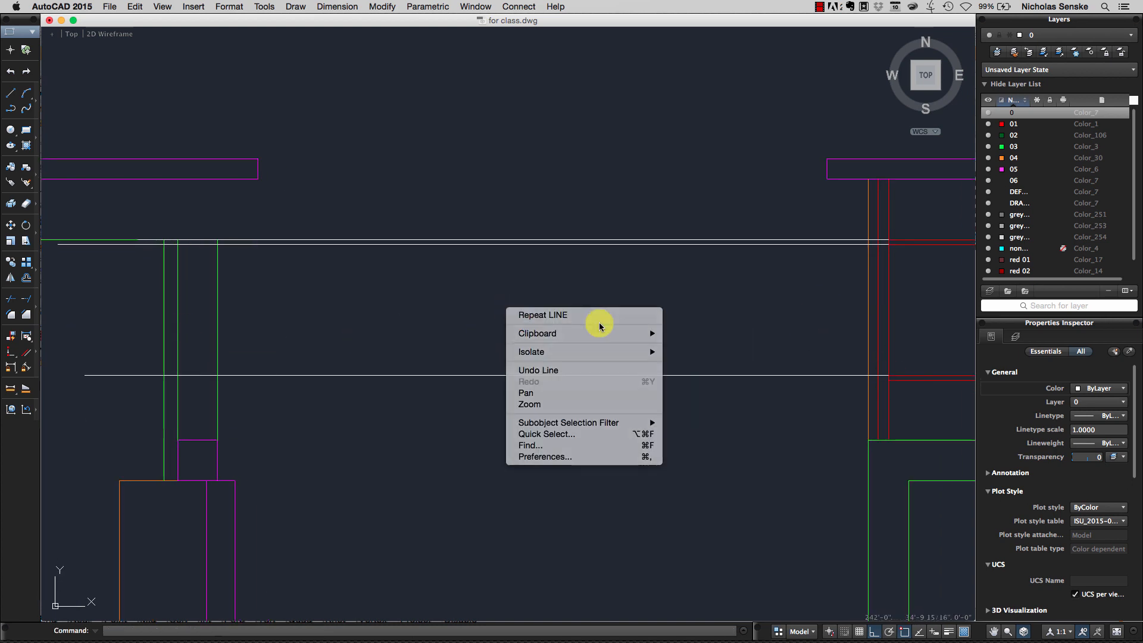
pyautogui.click(593, 313)
pyautogui.click(889, 379)
pyautogui.hscroll(-5, 655, 404)
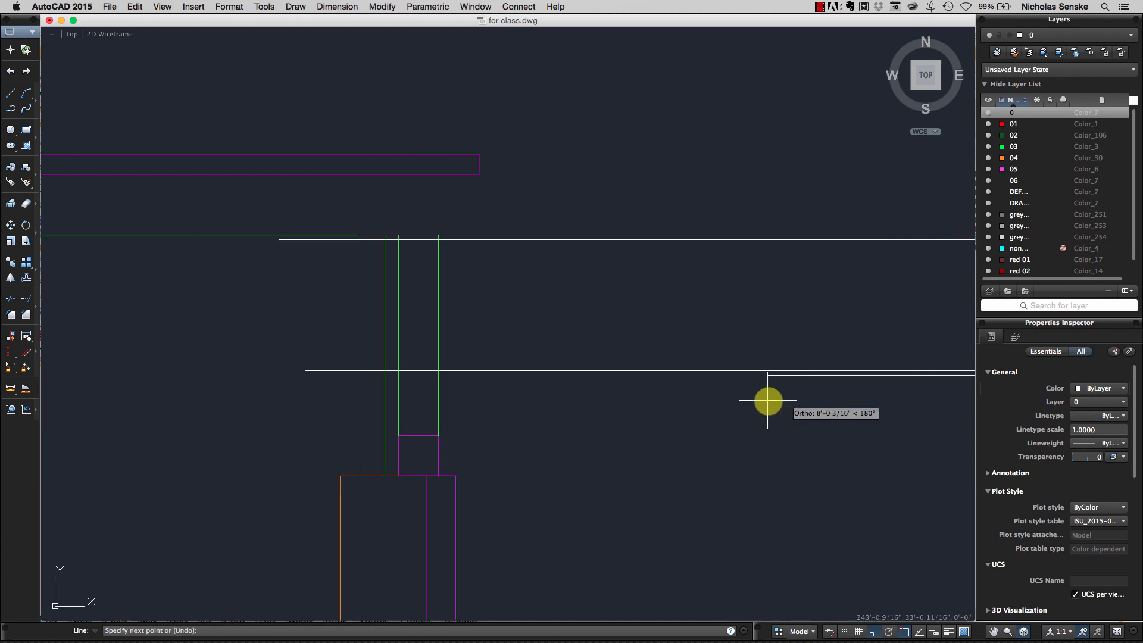
pyautogui.click(315, 391)
pyautogui.rightClick(316, 391)
pyautogui.click(338, 399)
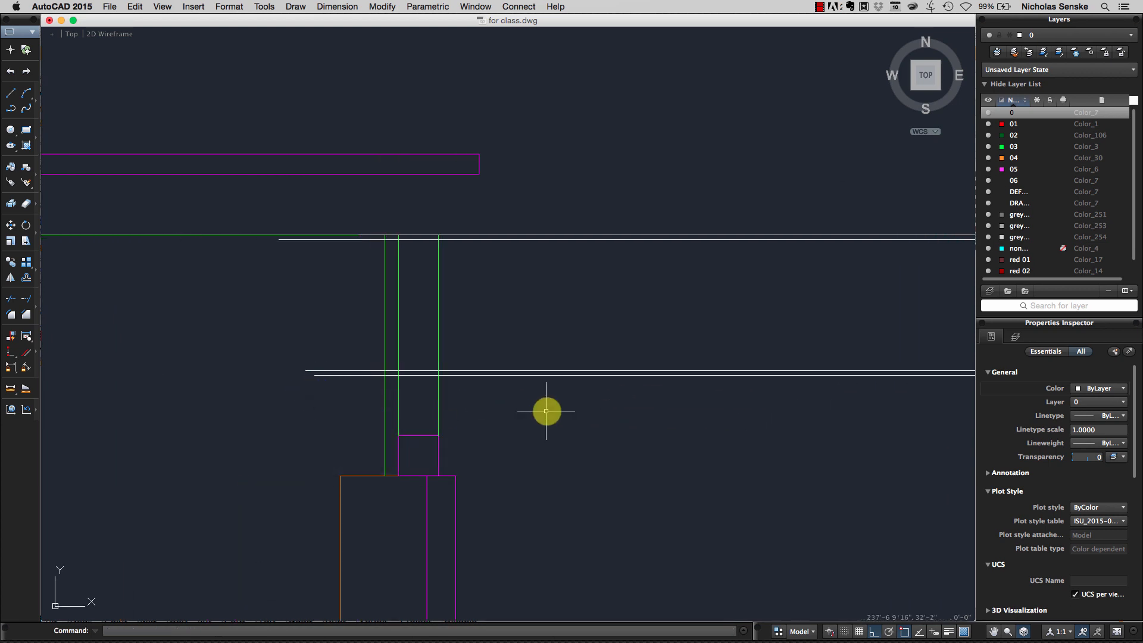
# - Measure the width of the adjacent drawing's middle vertical window mullion with a temporary linear dimension, and delete that dimension
pyautogui.scroll(-3, 547, 413)
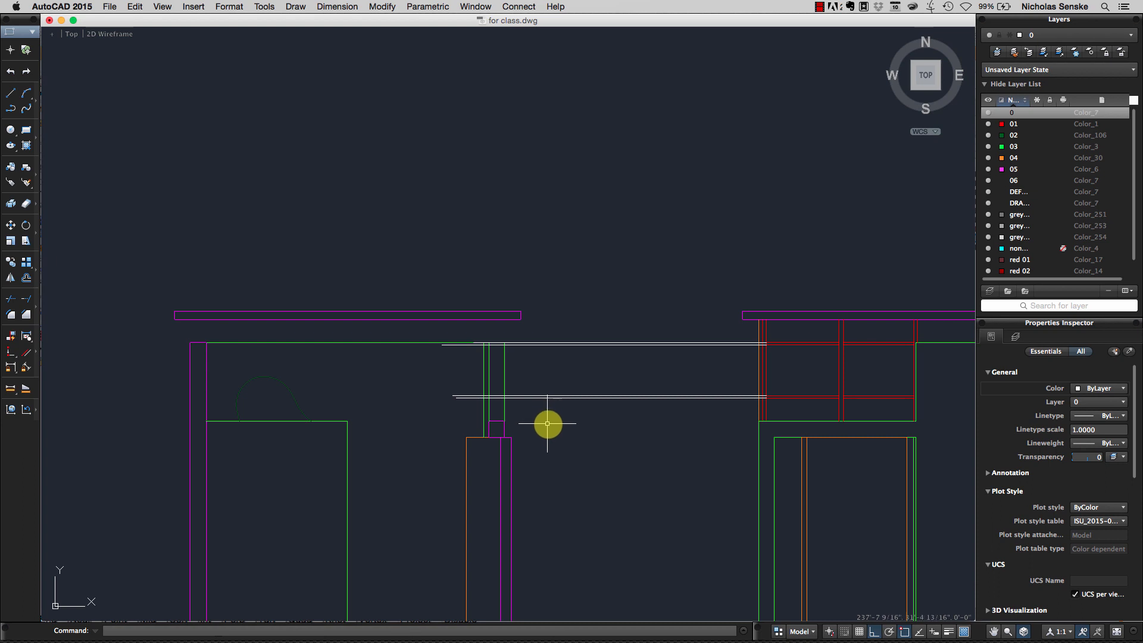
pyautogui.moveTo(547, 424)
pyautogui.mouseDown(button='middle')
pyautogui.moveTo(582, 417)
pyautogui.moveTo(609, 366)
pyautogui.mouseUp(button='middle')
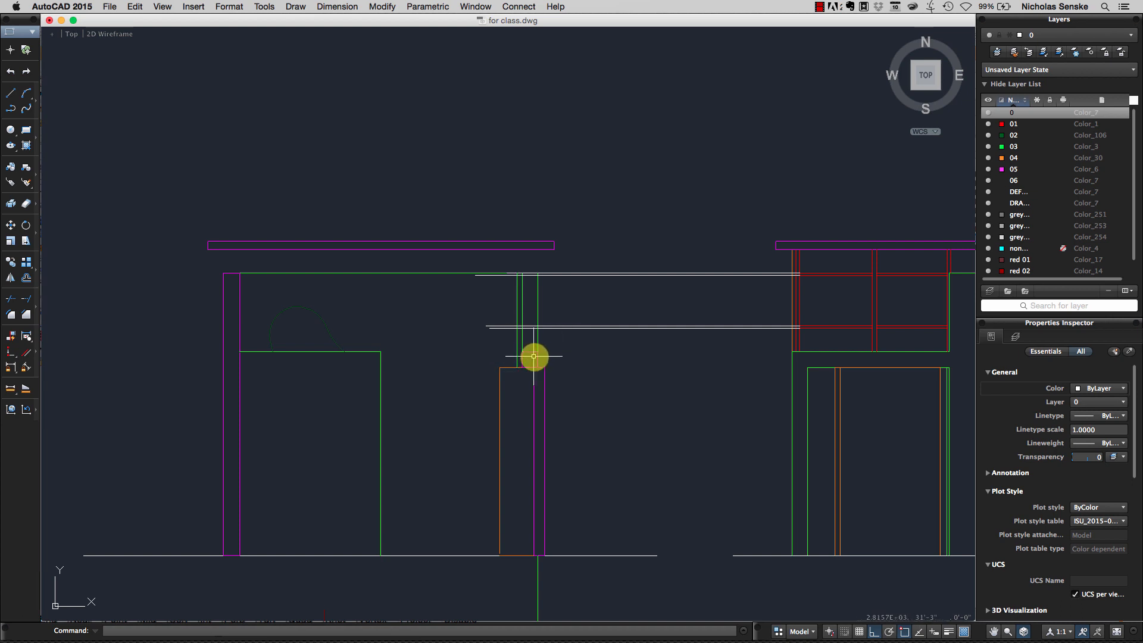
pyautogui.scroll(2, 536, 355)
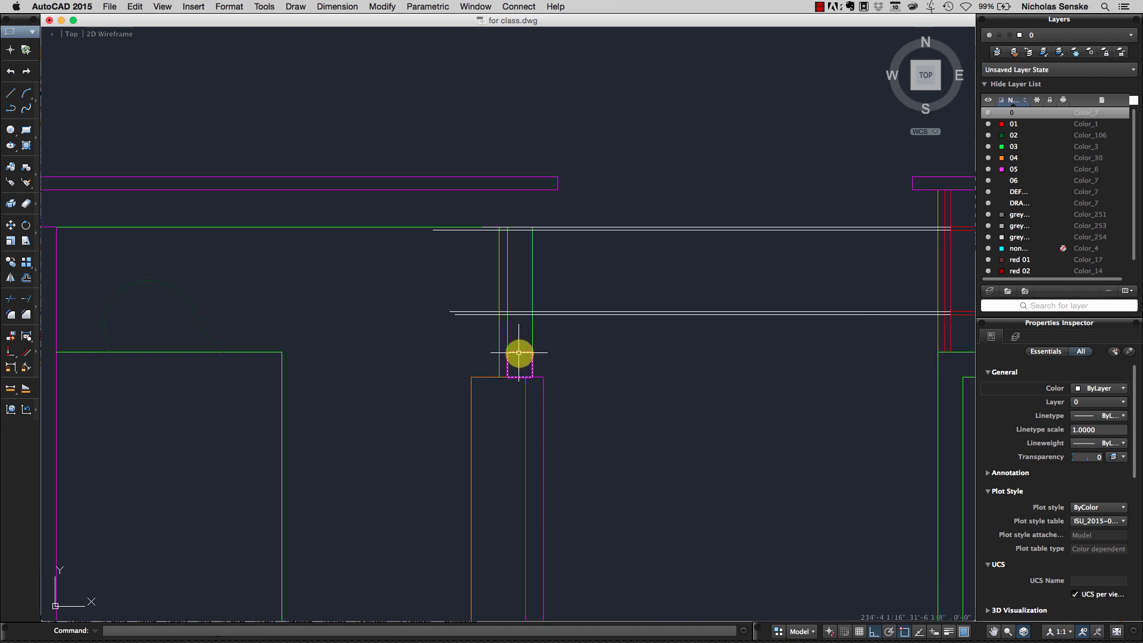
pyautogui.scroll(-5, 528, 218)
pyautogui.scroll(5, 651, 238)
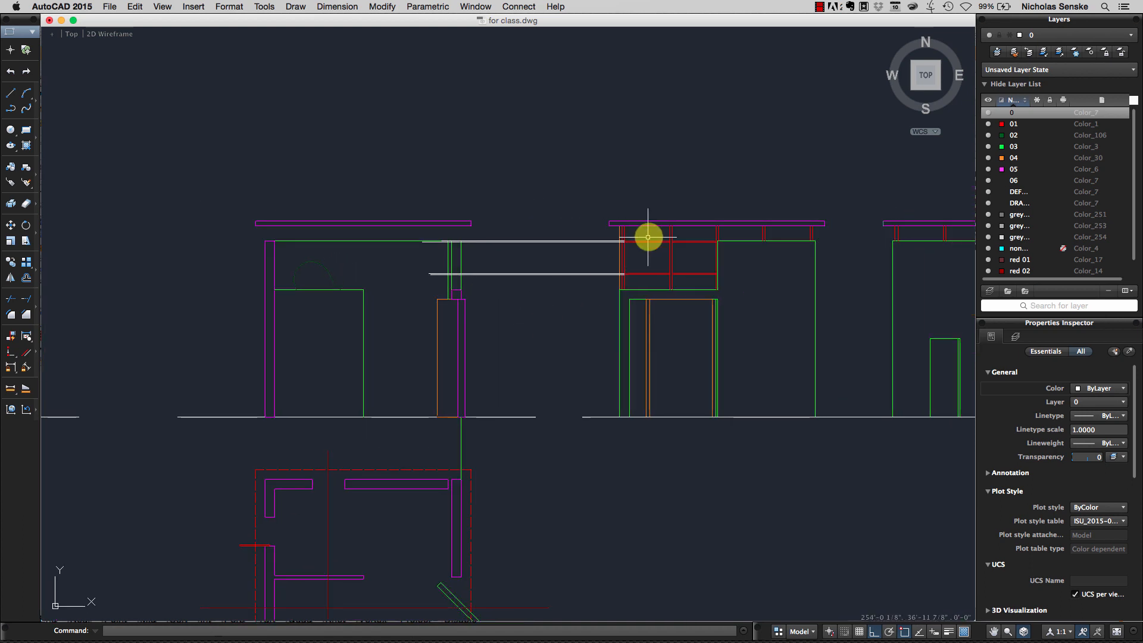
pyautogui.click(337, 6)
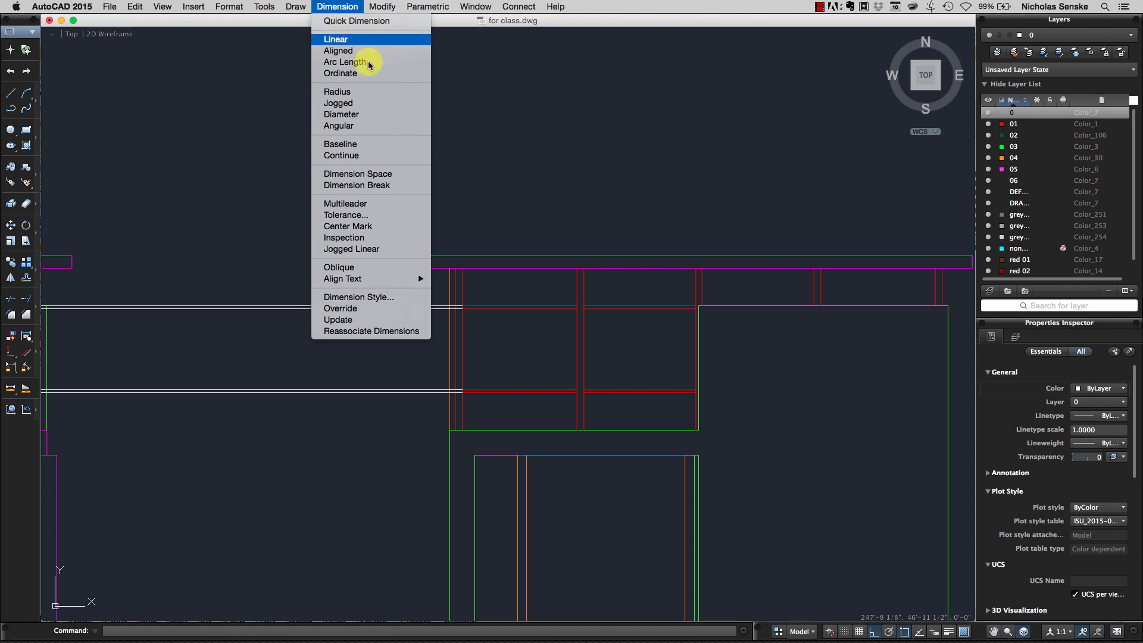
pyautogui.click(361, 40)
pyautogui.click(586, 269)
pyautogui.click(577, 267)
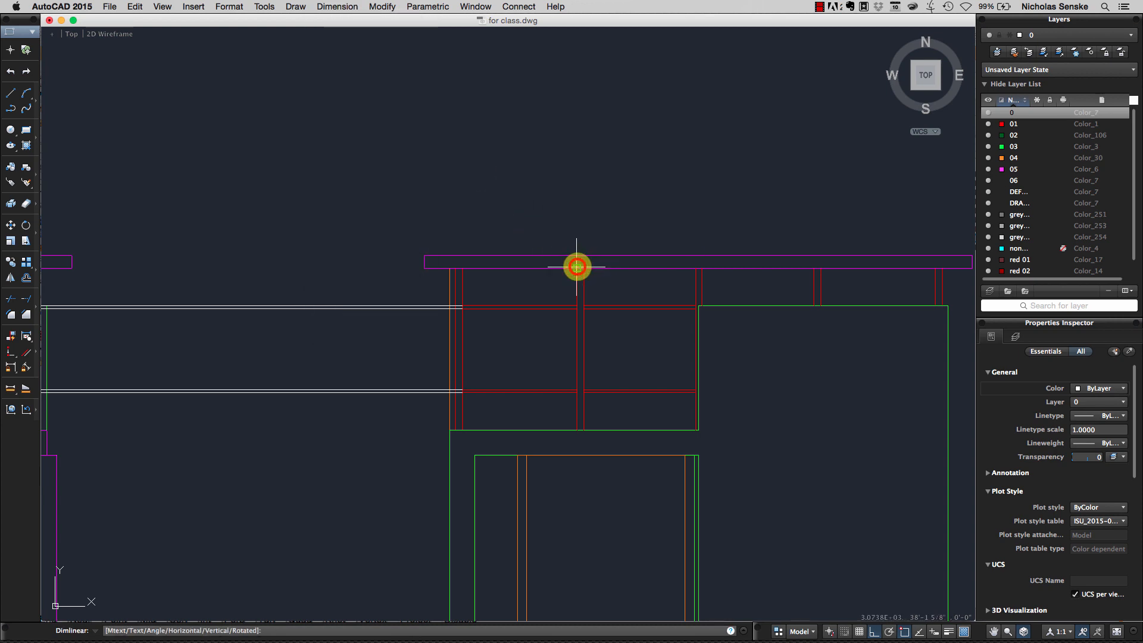
pyautogui.click(577, 225)
pyautogui.scroll(10, 578, 225)
pyautogui.scroll(-5, 593, 226)
pyautogui.click(594, 254)
pyautogui.click(569, 183)
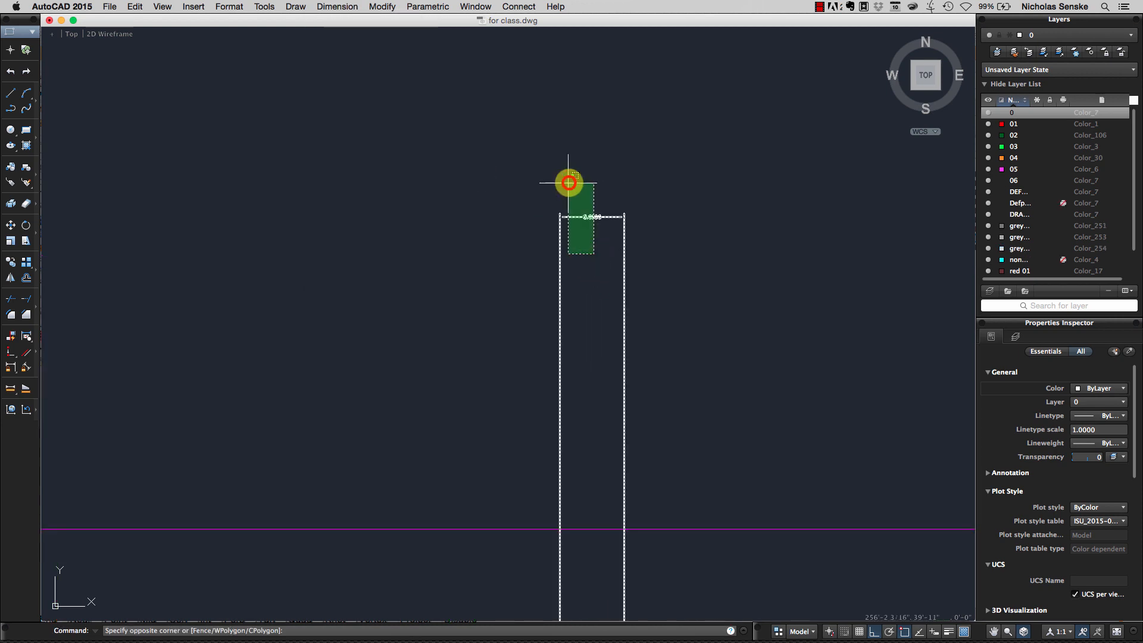
pyautogui.press('Delete')
pyautogui.scroll(-10, 577, 243)
# - Draw a vertical centre line from the midpoint of the section's lintel top up to the underside of the roof slab
pyautogui.moveTo(496, 276); pyautogui.dragTo(711, 251, button='middle')
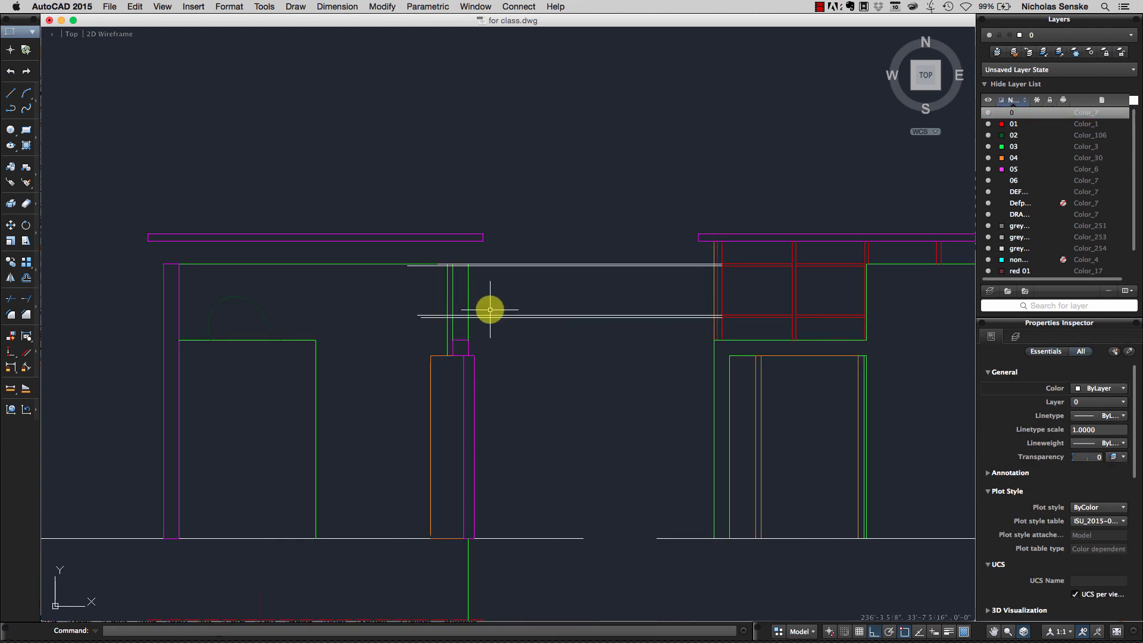
pyautogui.click(10, 93)
pyautogui.scroll(5, 426, 326)
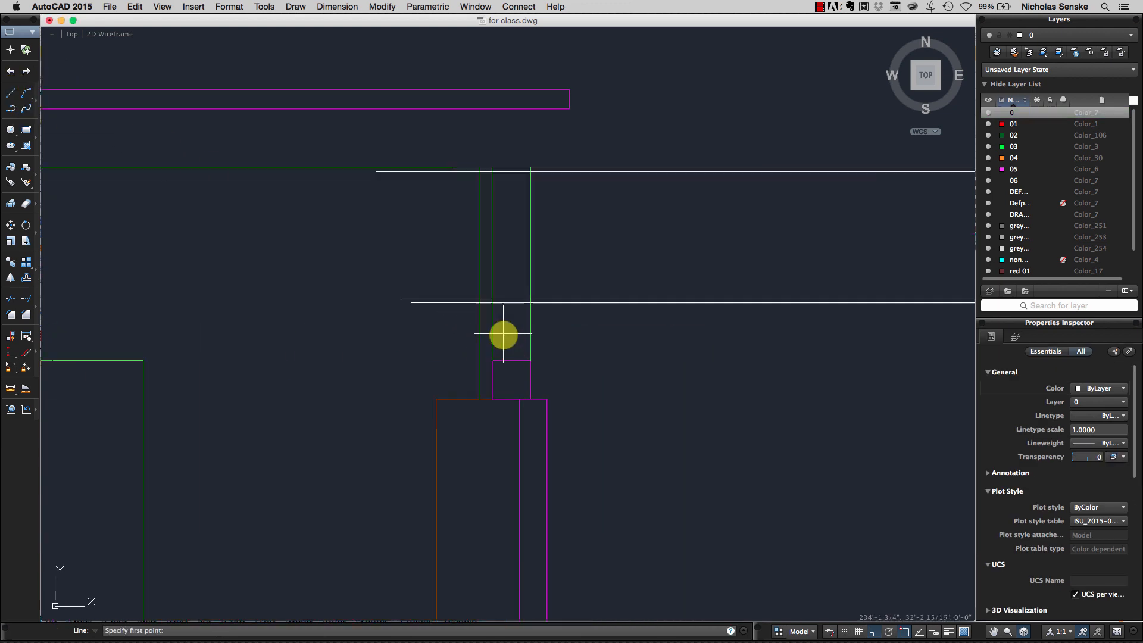
pyautogui.click(511, 360)
pyautogui.click(511, 110)
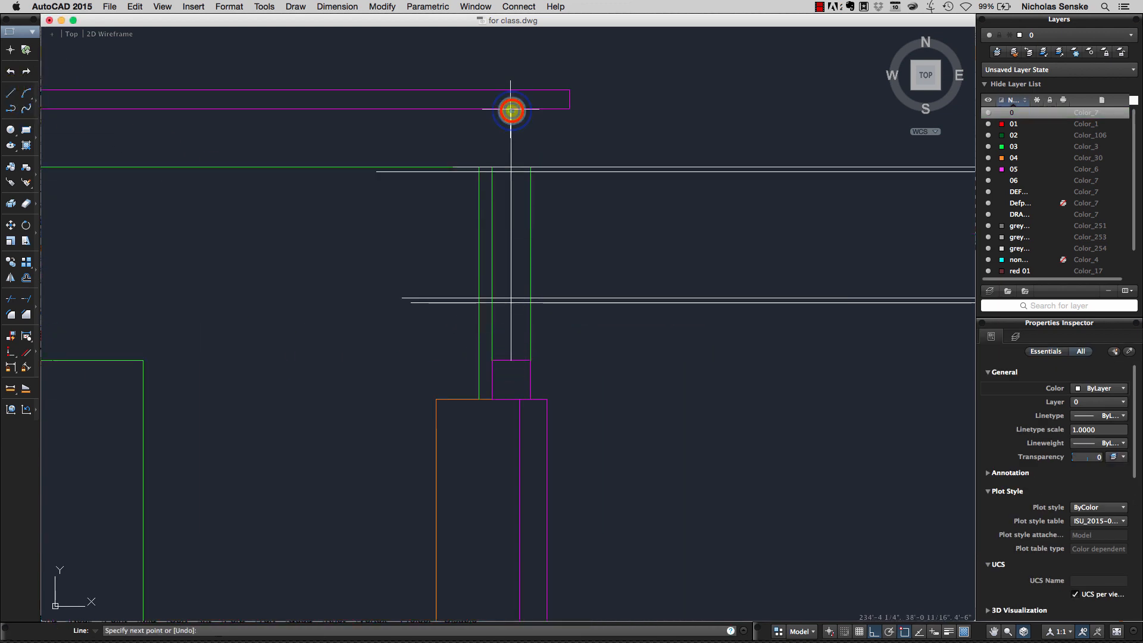
pyautogui.rightClick(511, 110)
pyautogui.click(537, 113)
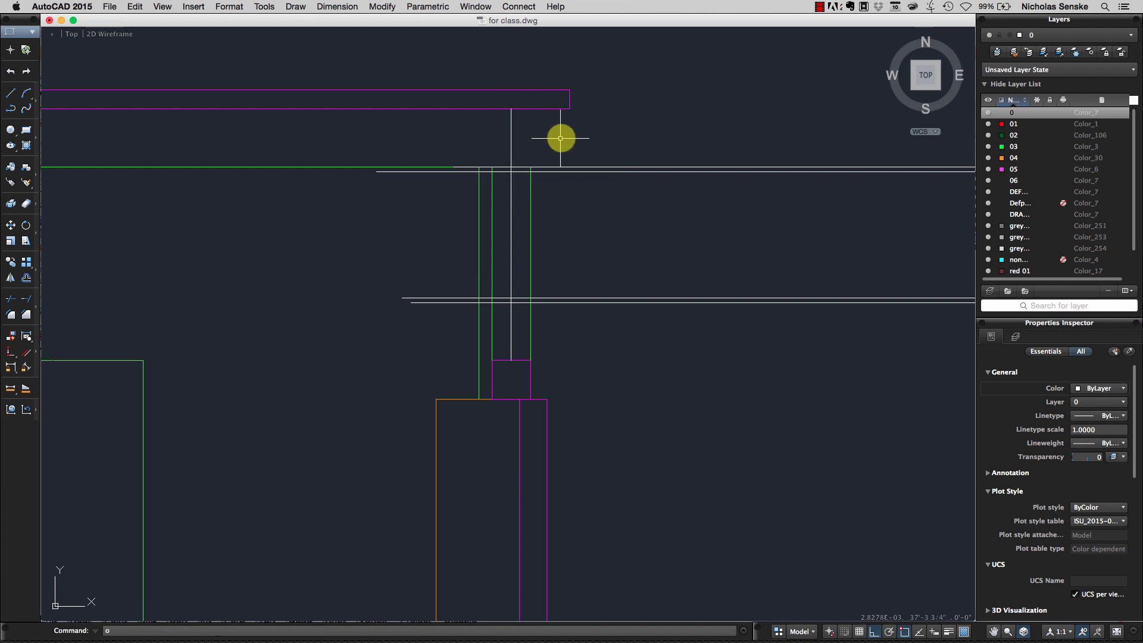
# - Offset the vertical centre line 1 1/2" to both sides and delete the original centre line
pyautogui.write('o')
pyautogui.press('Return')
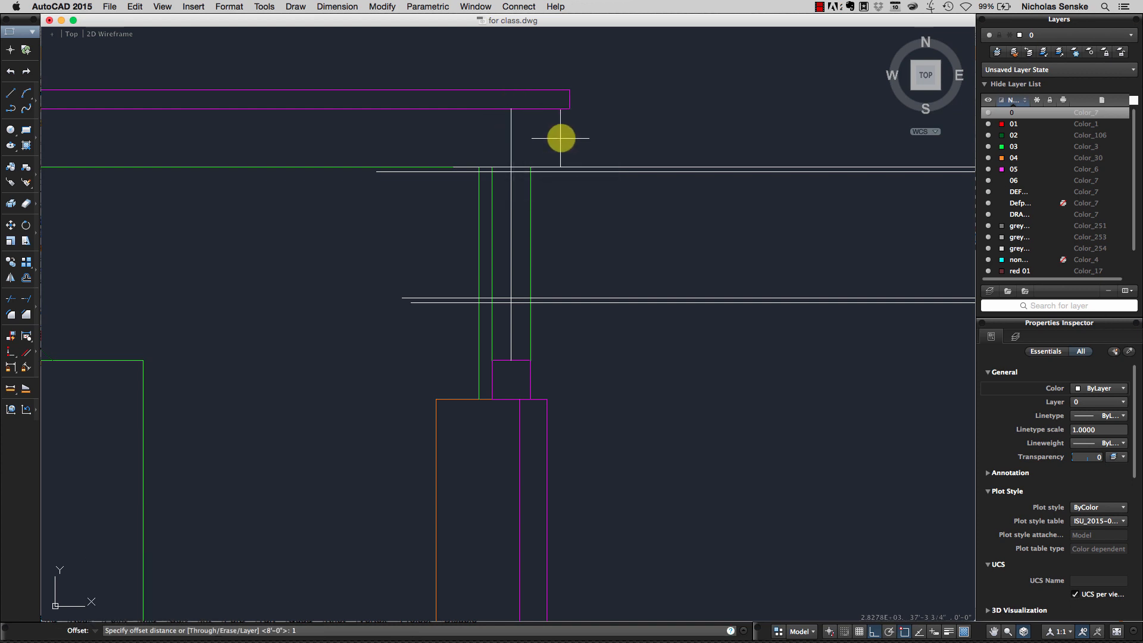
pyautogui.press('Return')
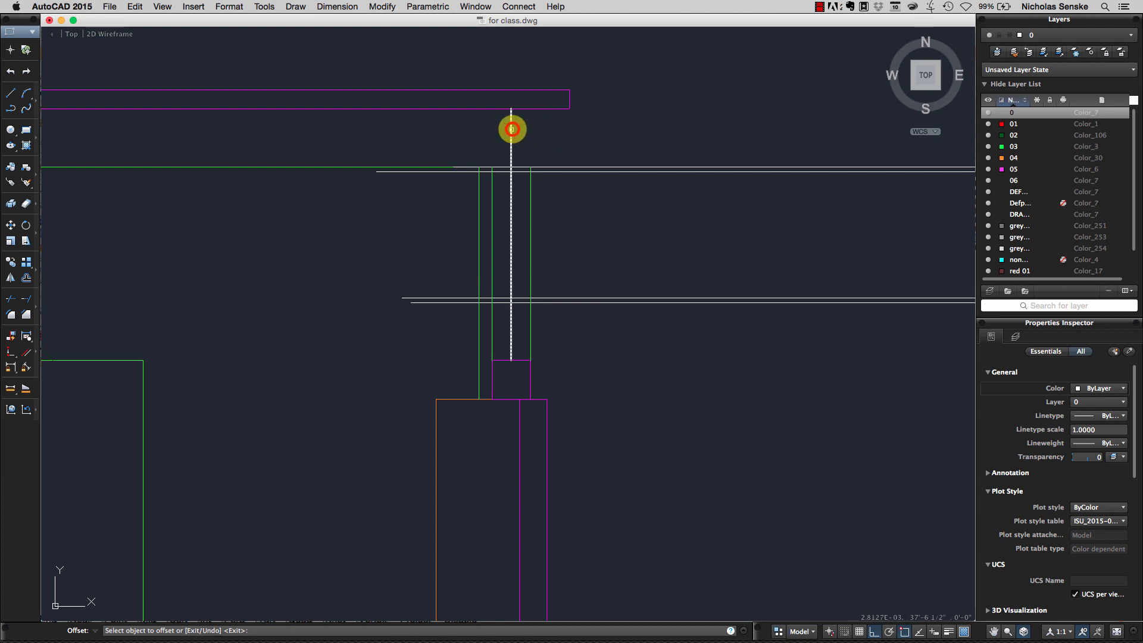
pyautogui.click(512, 129)
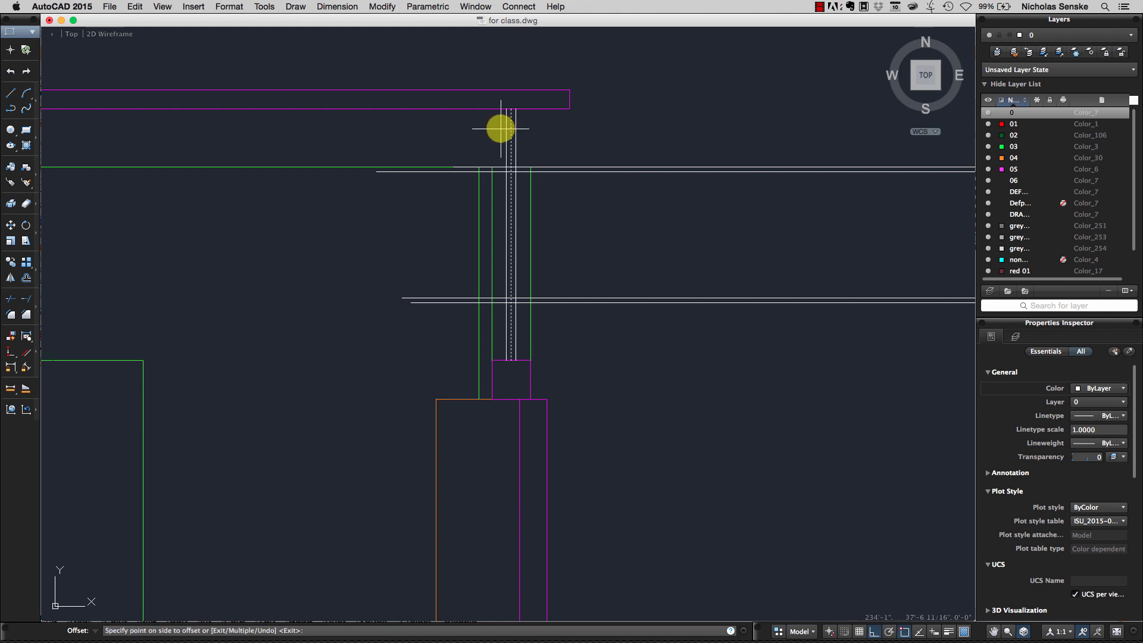
pyautogui.click(500, 129)
pyautogui.press('Return')
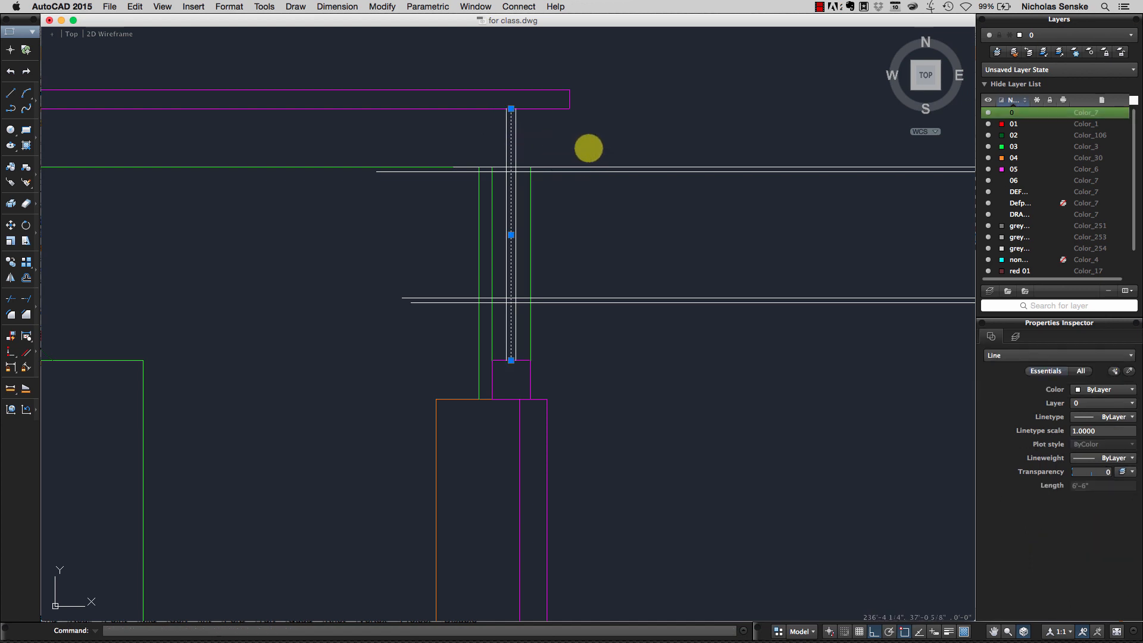
pyautogui.moveTo(587, 146); pyautogui.dragTo(510, 154, button='middle')
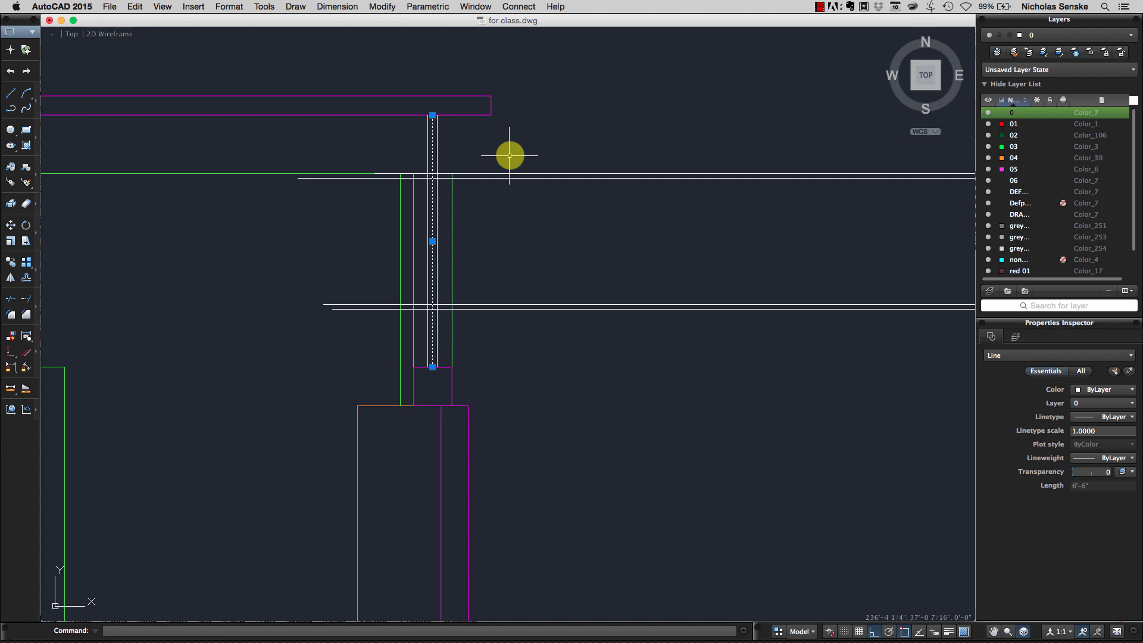
pyautogui.press('Escape')
# - Make layer 05 current and draw a rectangle where the upper horizontal projection lines cross the two vertical mullion lines
pyautogui.moveTo(587, 160); pyautogui.dragTo(421, 162, button='middle')
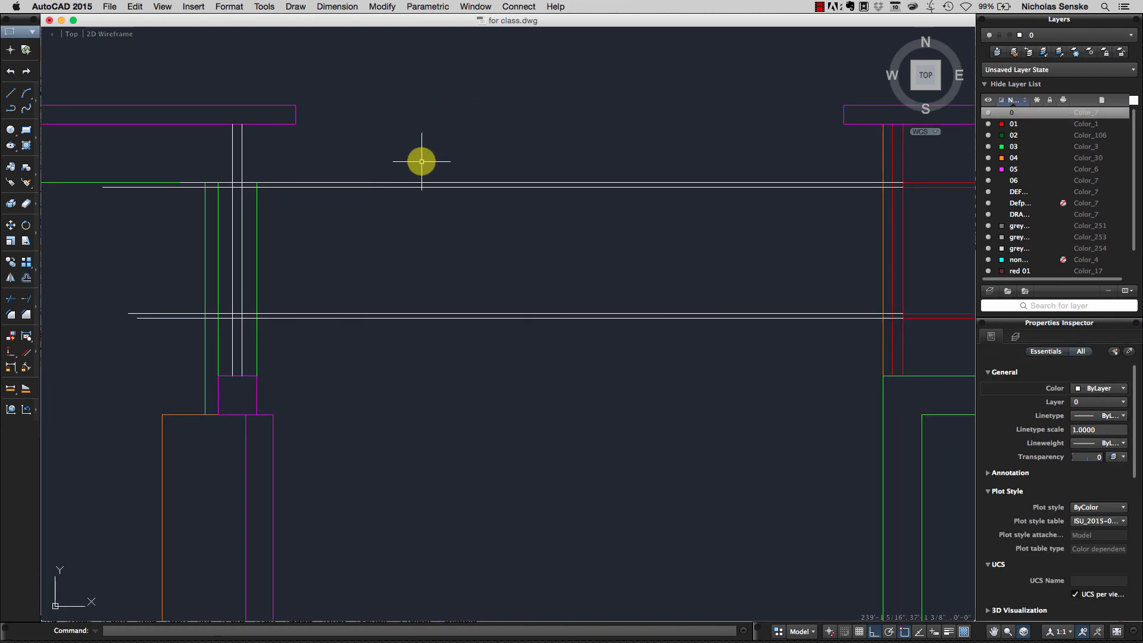
pyautogui.scroll(-2, 435, 162)
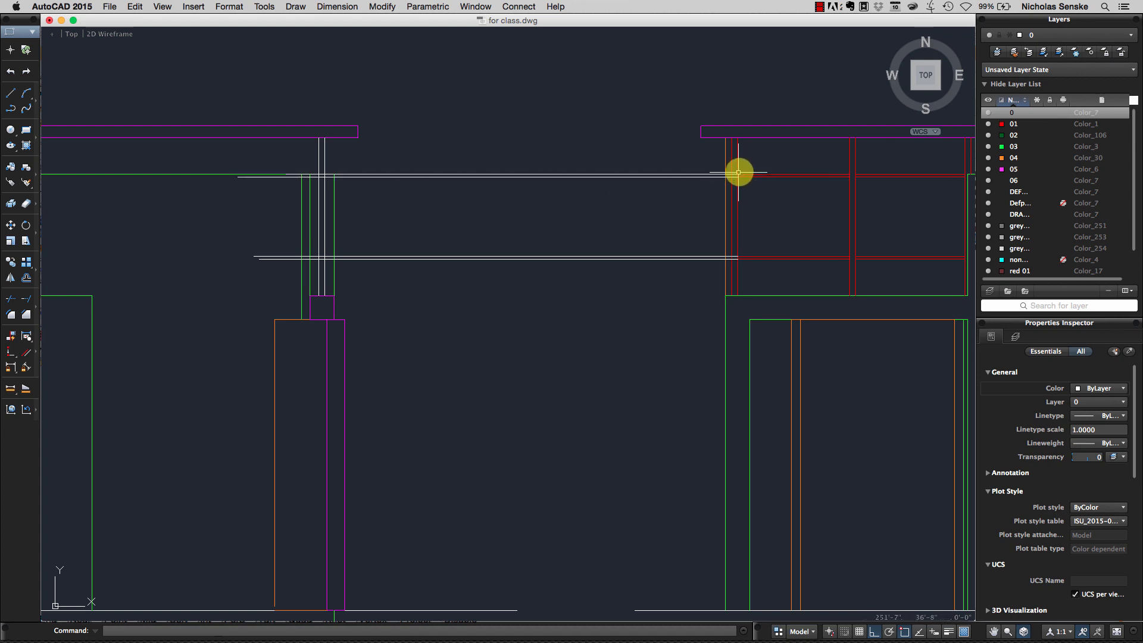
pyautogui.moveTo(380, 179); pyautogui.dragTo(464, 196, button='middle')
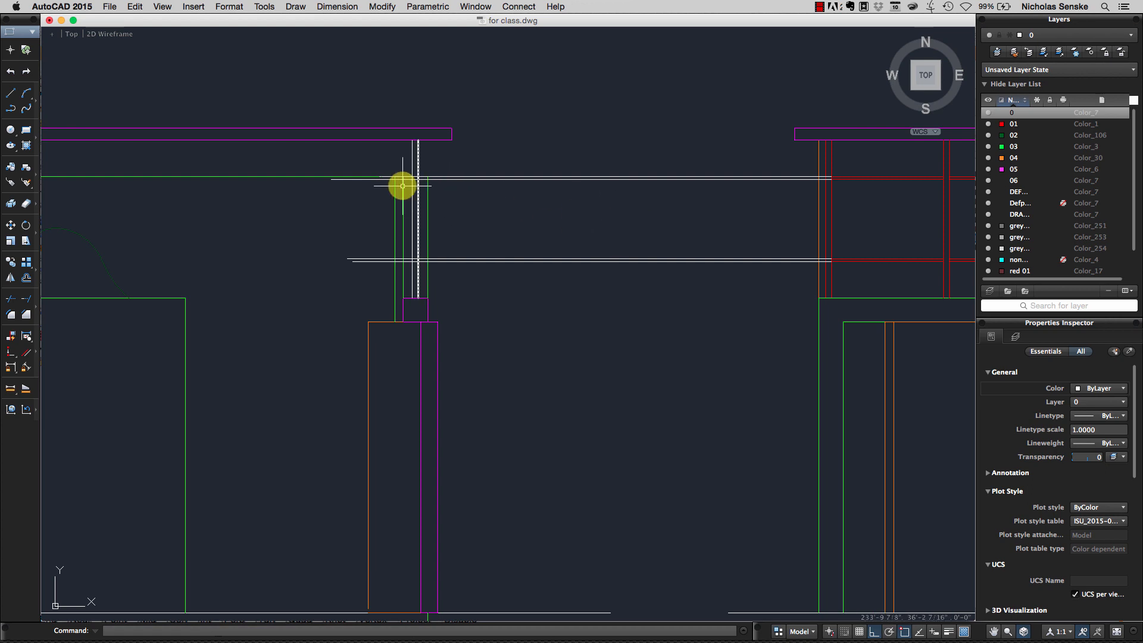
pyautogui.scroll(8, 413, 188)
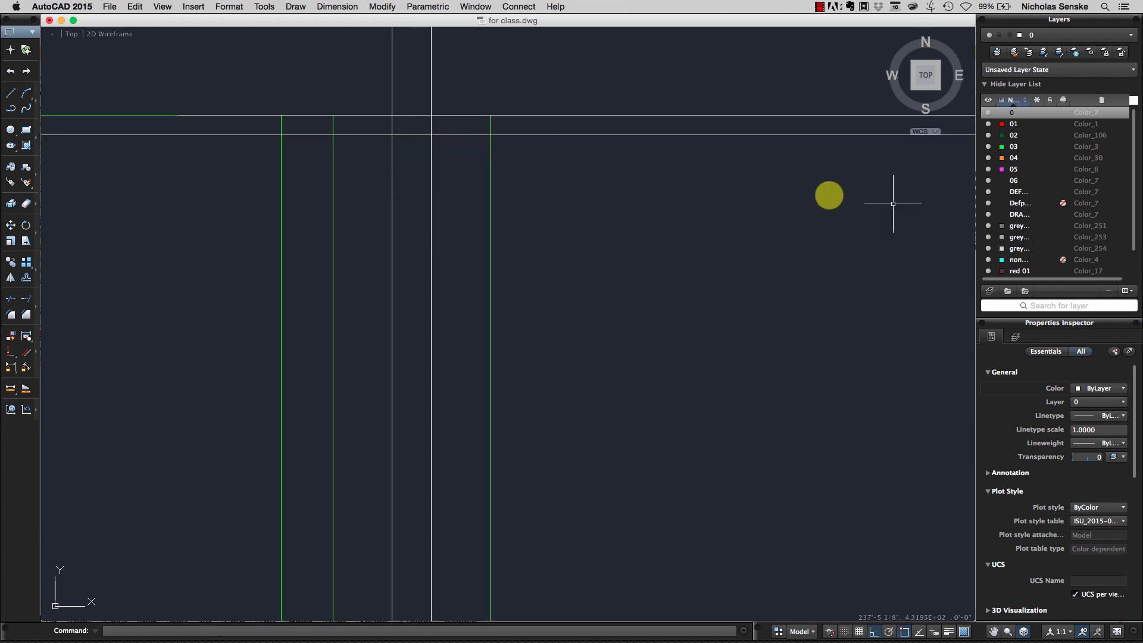
pyautogui.scroll(-4, 851, 205)
pyautogui.doubleClick(1013, 169)
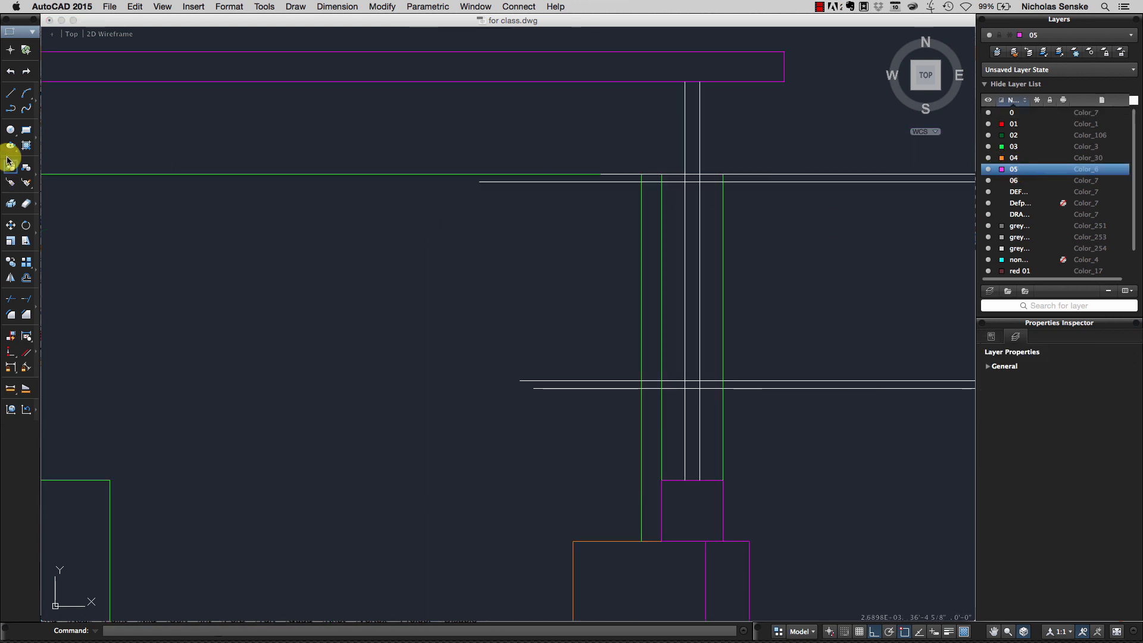
pyautogui.click(24, 133)
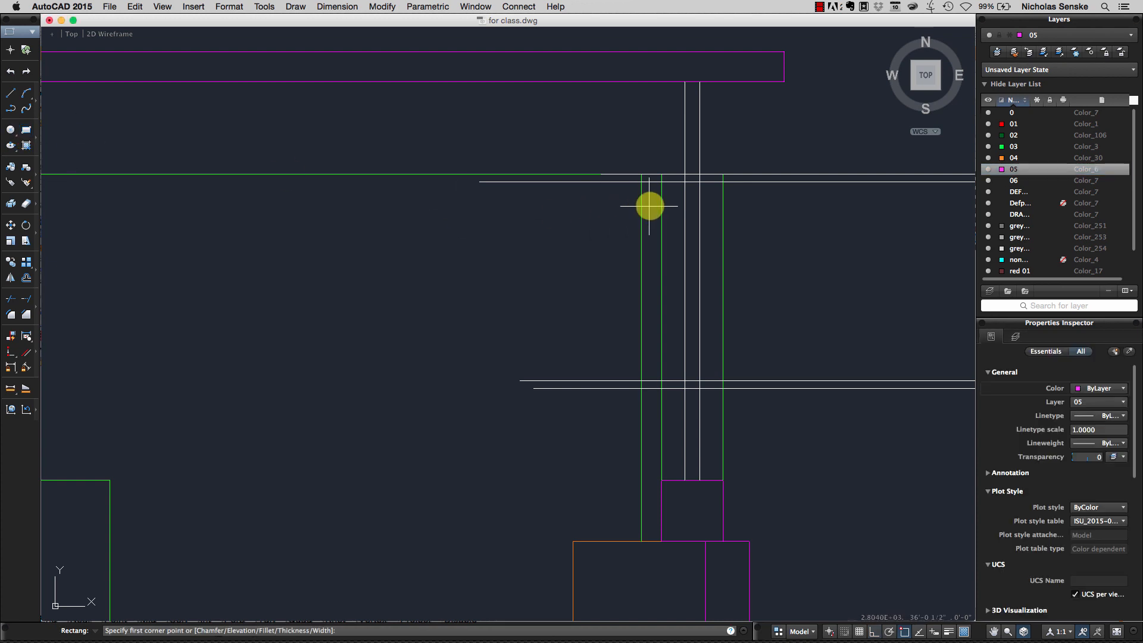
pyautogui.click(685, 174)
pyautogui.click(700, 181)
# - Draw a second rectangle on layer 05 where the lower horizontal projection lines cross the vertical mullion lines
pyautogui.rightClick(720, 274)
pyautogui.click(727, 280)
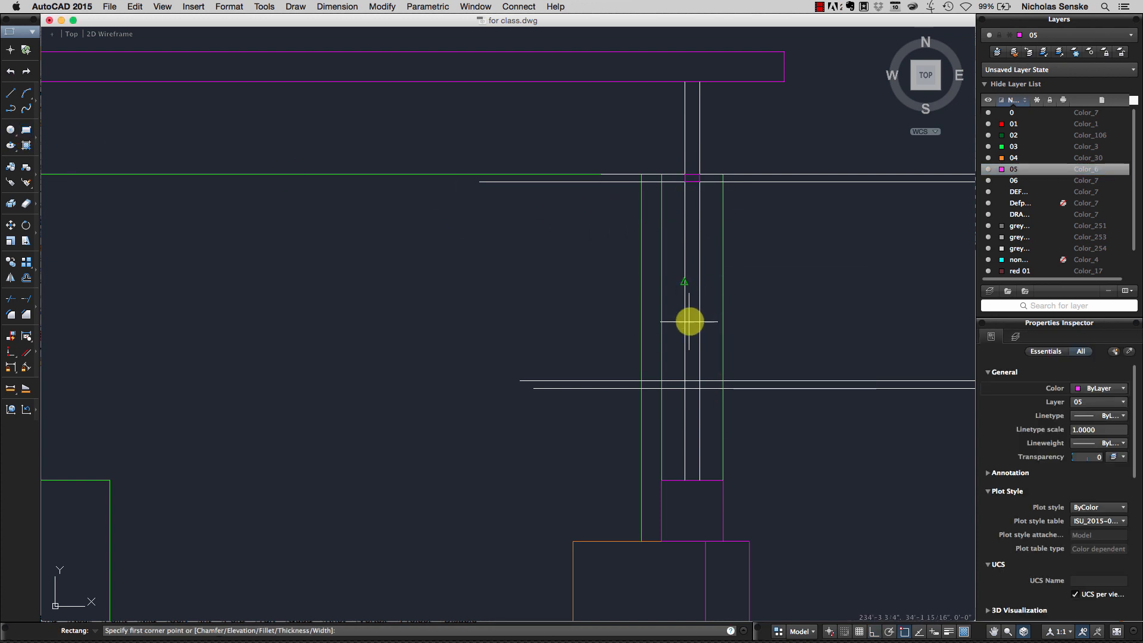
pyautogui.click(685, 381)
pyautogui.click(699, 389)
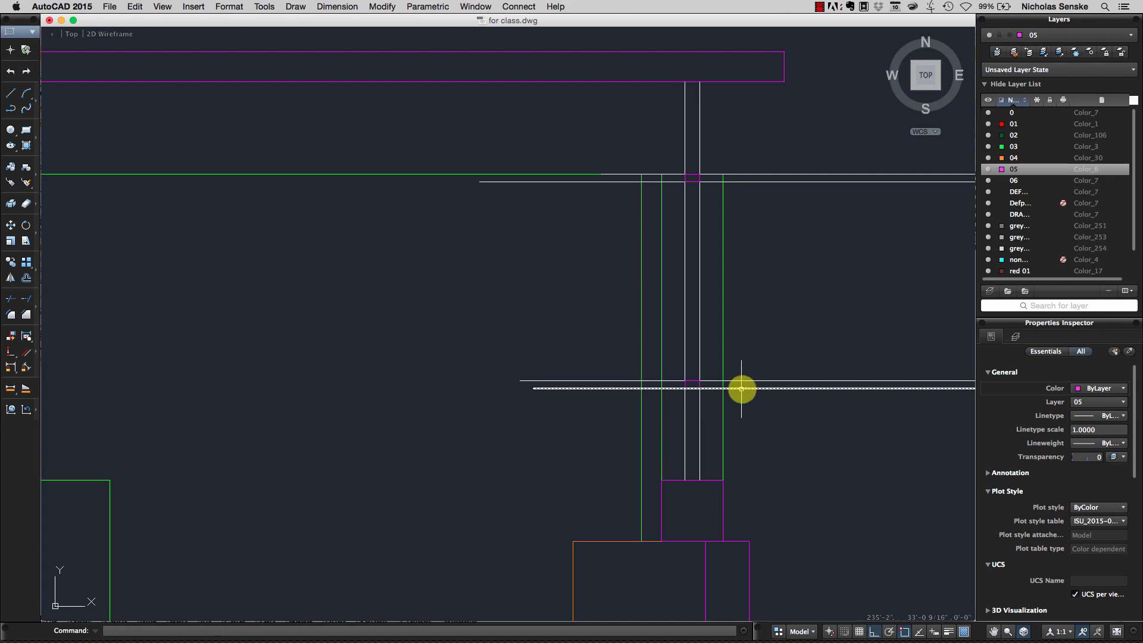
# - Delete the four horizontal projection lines running between the section and the adjacent drawing
pyautogui.hscroll(5, 774, 366)
pyautogui.click(719, 412)
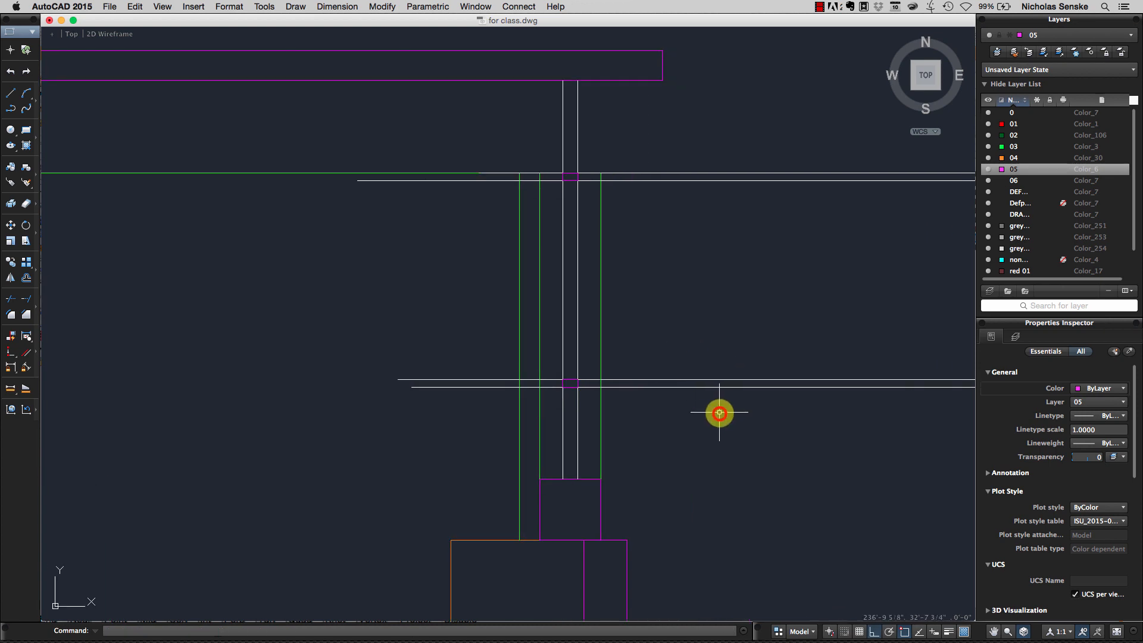
pyautogui.click(691, 153)
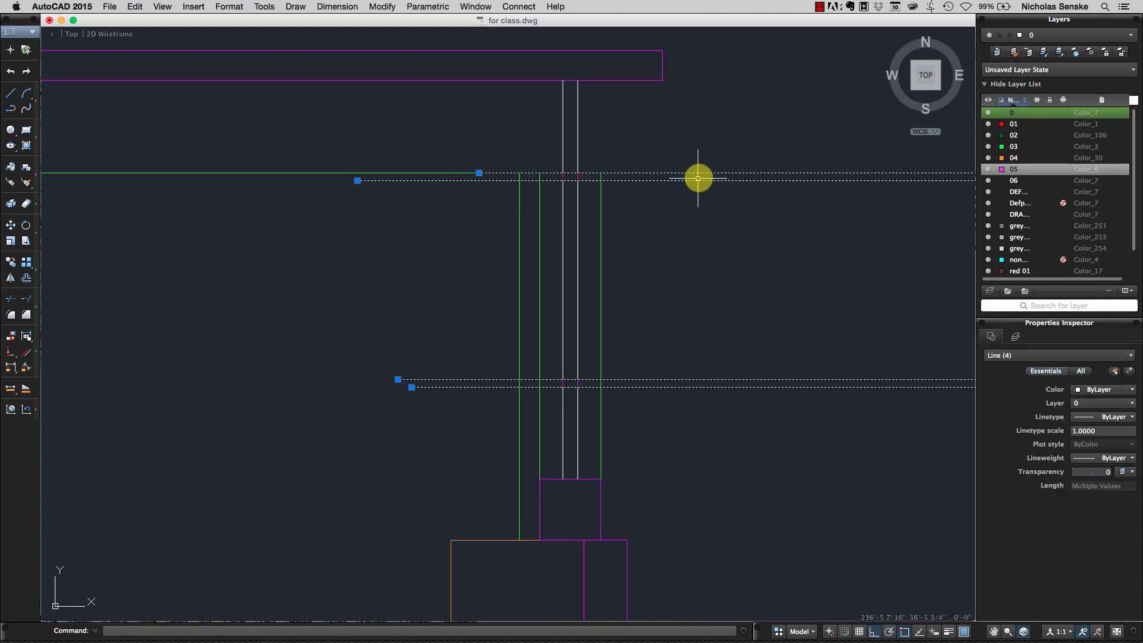
pyautogui.scroll(-4, 698, 178)
pyautogui.moveTo(742, 189)
pyautogui.mouseDown(button='middle')
pyautogui.moveTo(490, 187)
pyautogui.moveTo(584, 201)
pyautogui.mouseUp(button='middle')
pyautogui.press('Escape')
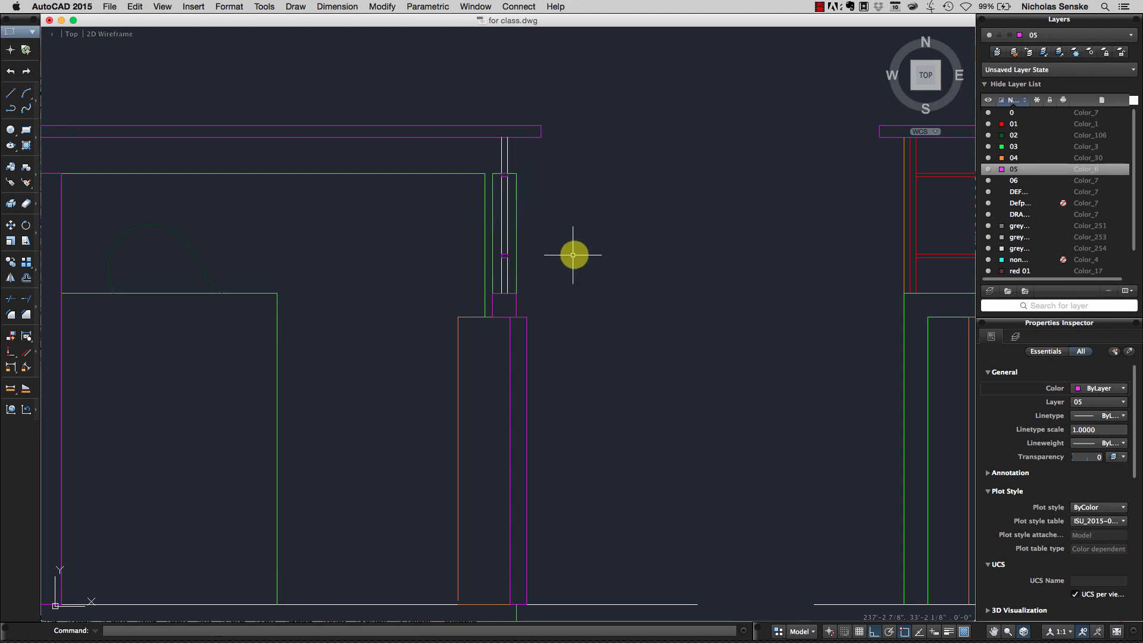
# - Move the two vertical mullion lines above the section's lintel to layer 01
pyautogui.click(513, 218)
pyautogui.click(498, 210)
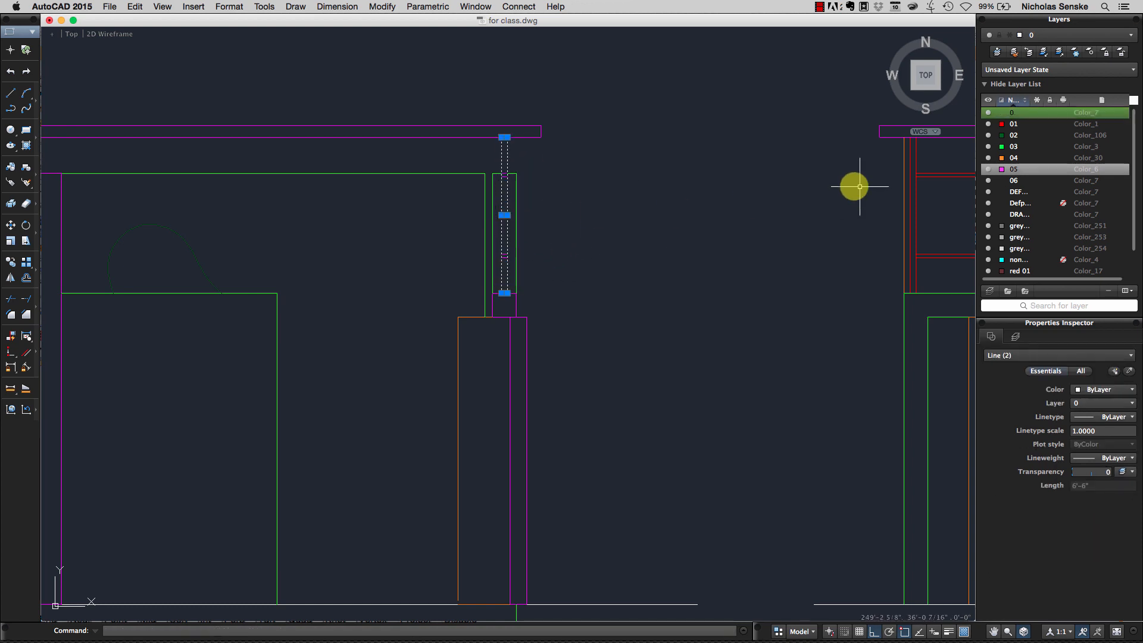
pyautogui.click(1102, 407)
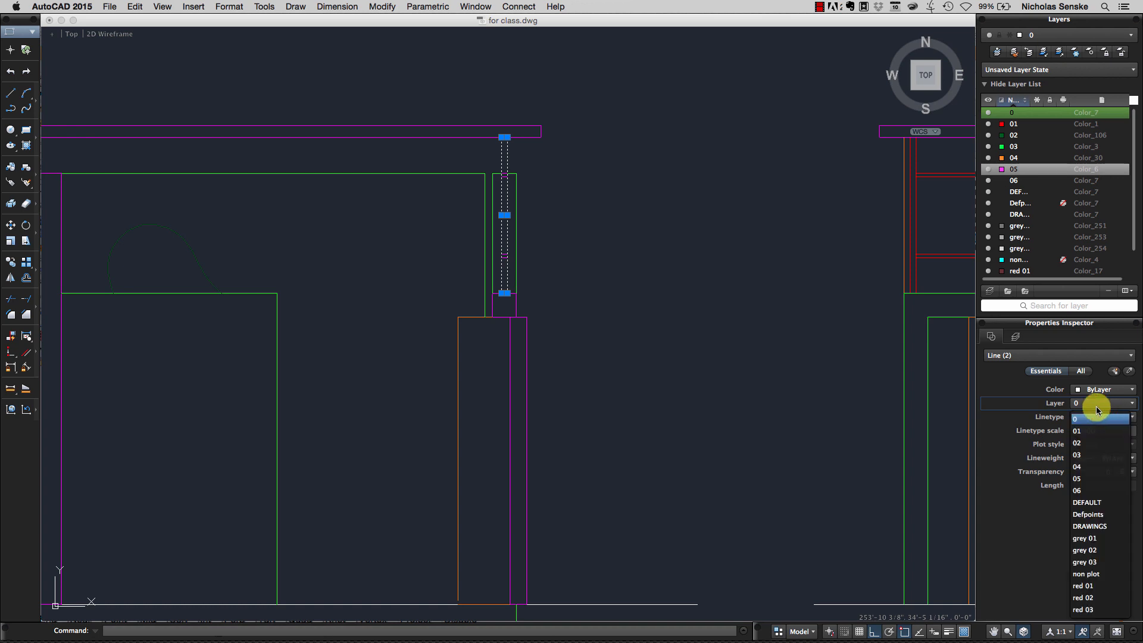
pyautogui.click(1094, 429)
pyautogui.moveTo(768, 337); pyautogui.dragTo(774, 349, button='middle')
pyautogui.press('Escape')
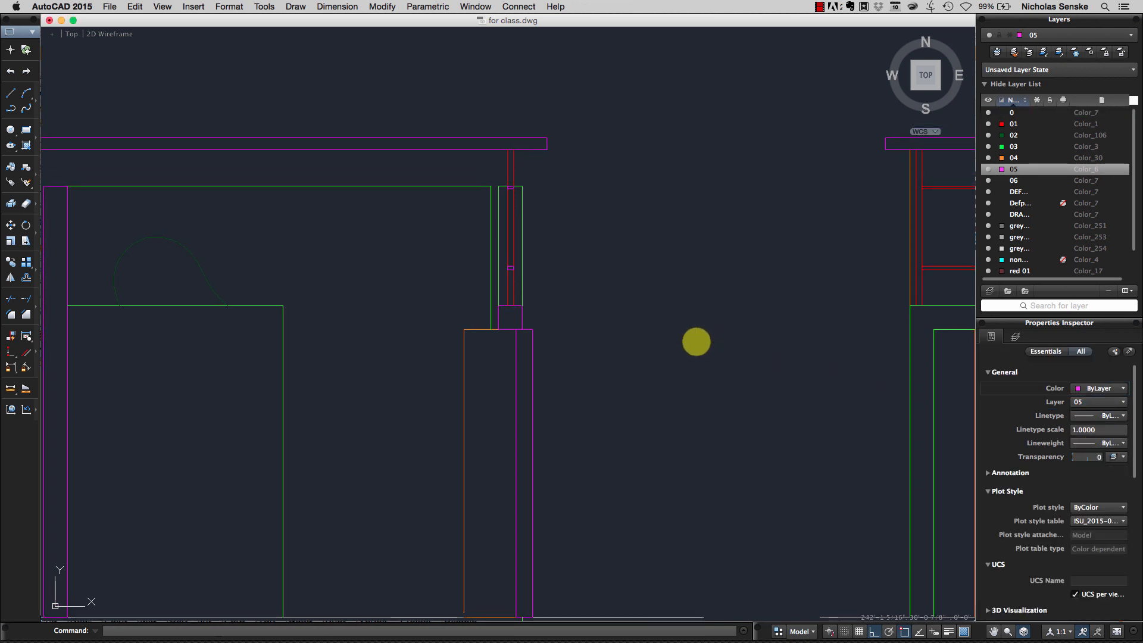
# - Draw a vertical centre line from the top midpoint of the section's left wall to the underside of the roof slab
pyautogui.moveTo(694, 339)
pyautogui.mouseDown(button='middle')
pyautogui.moveTo(743, 358)
pyautogui.moveTo(620, 323)
pyautogui.mouseUp(button='middle')
pyautogui.scroll(-2, 740, 353)
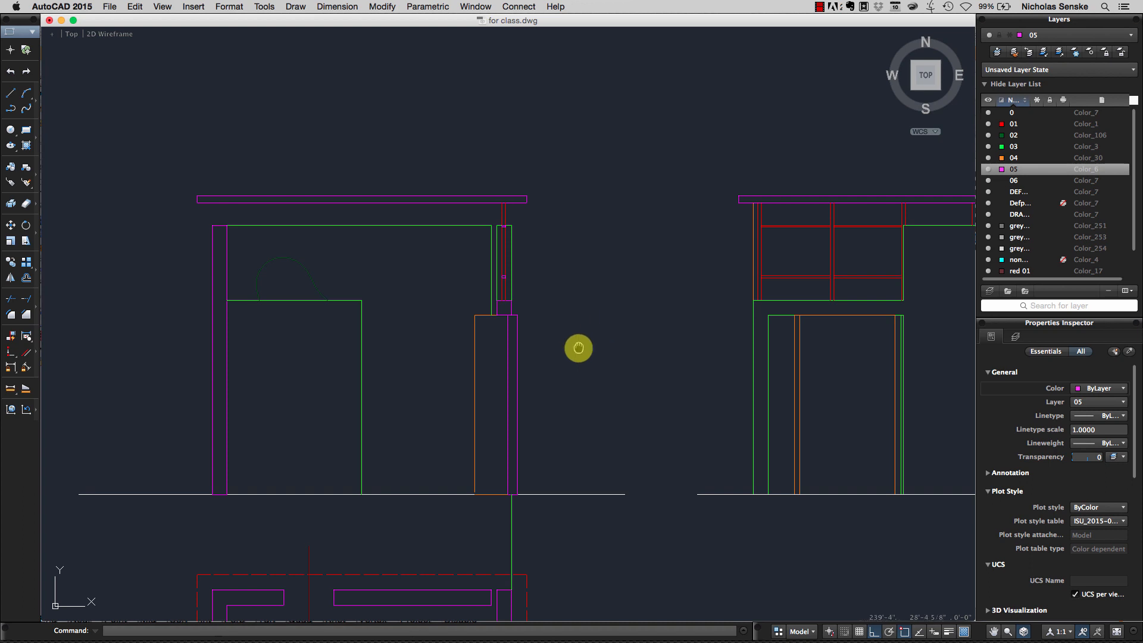
pyautogui.moveTo(579, 349)
pyautogui.mouseDown(button='middle')
pyautogui.moveTo(615, 350)
pyautogui.moveTo(567, 354)
pyautogui.moveTo(703, 294)
pyautogui.moveTo(696, 337)
pyautogui.mouseUp(button='middle')
pyautogui.scroll(-3, 567, 354)
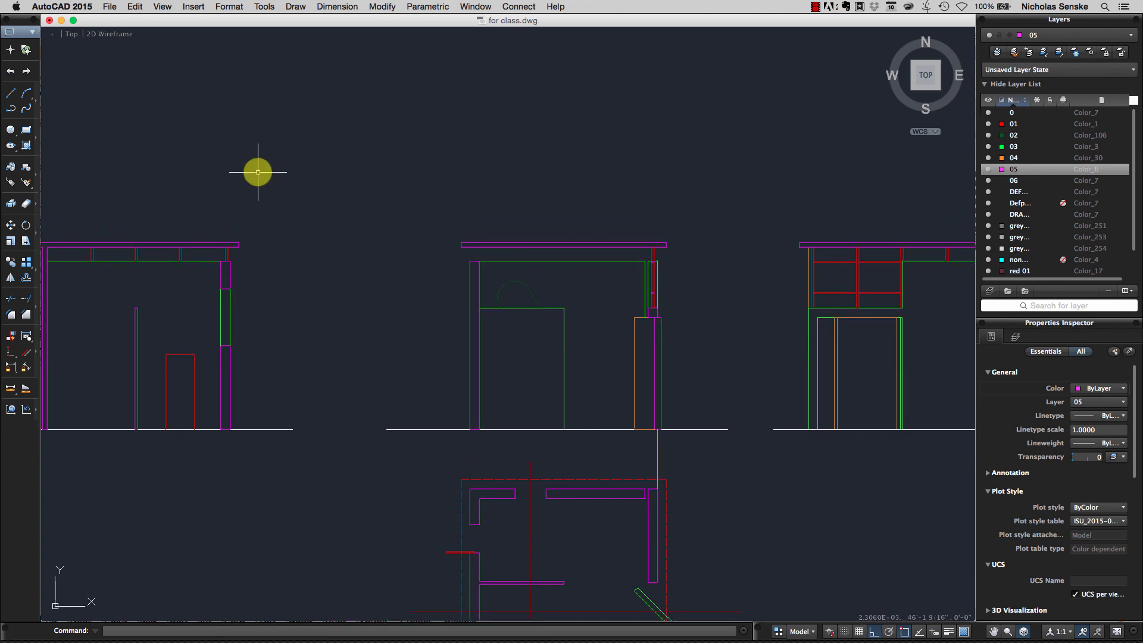
pyautogui.click(7, 91)
pyautogui.scroll(6, 458, 256)
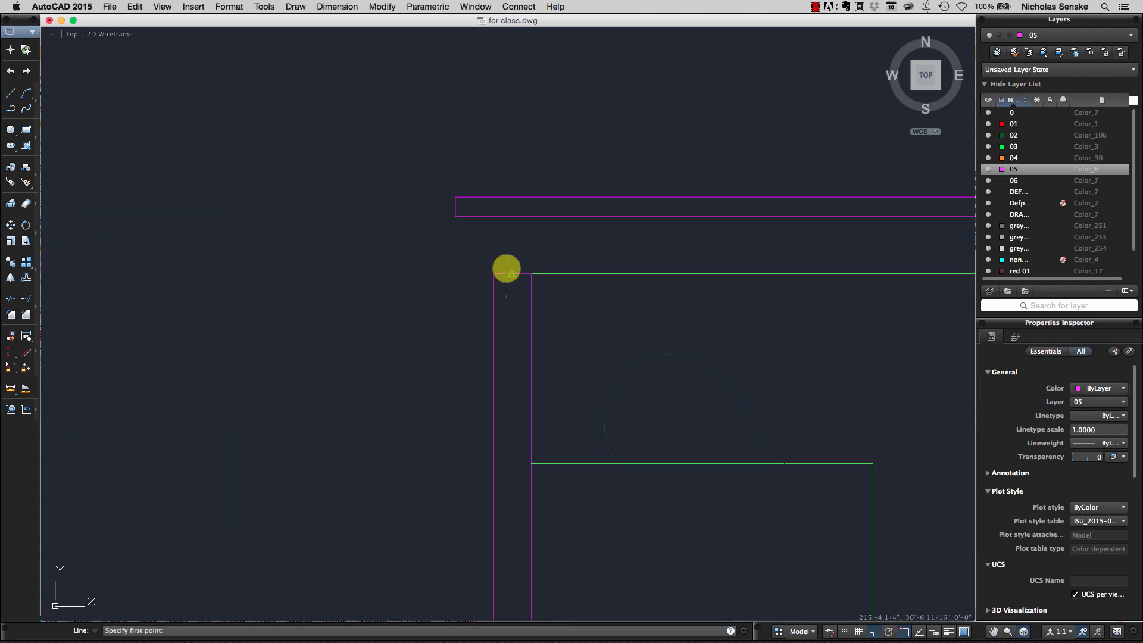
pyautogui.click(512, 274)
pyautogui.click(512, 217)
pyautogui.rightClick(512, 220)
pyautogui.click(533, 232)
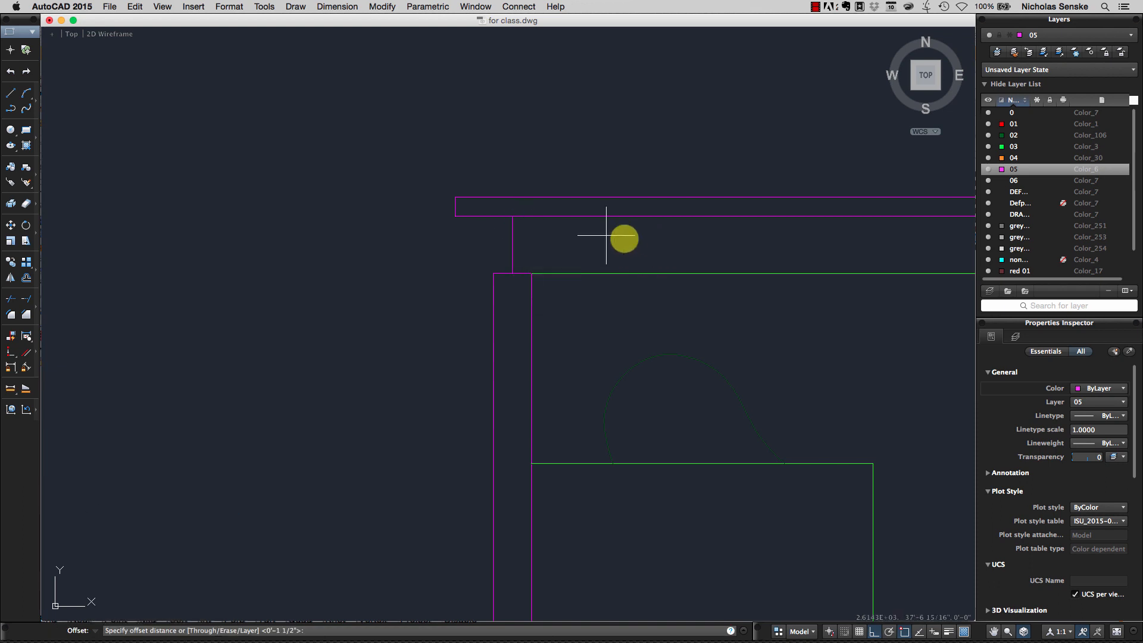
# - Offset the vertical centre line above the section's left wall 1 1/2" to each side and delete the original line
pyautogui.press('Return')
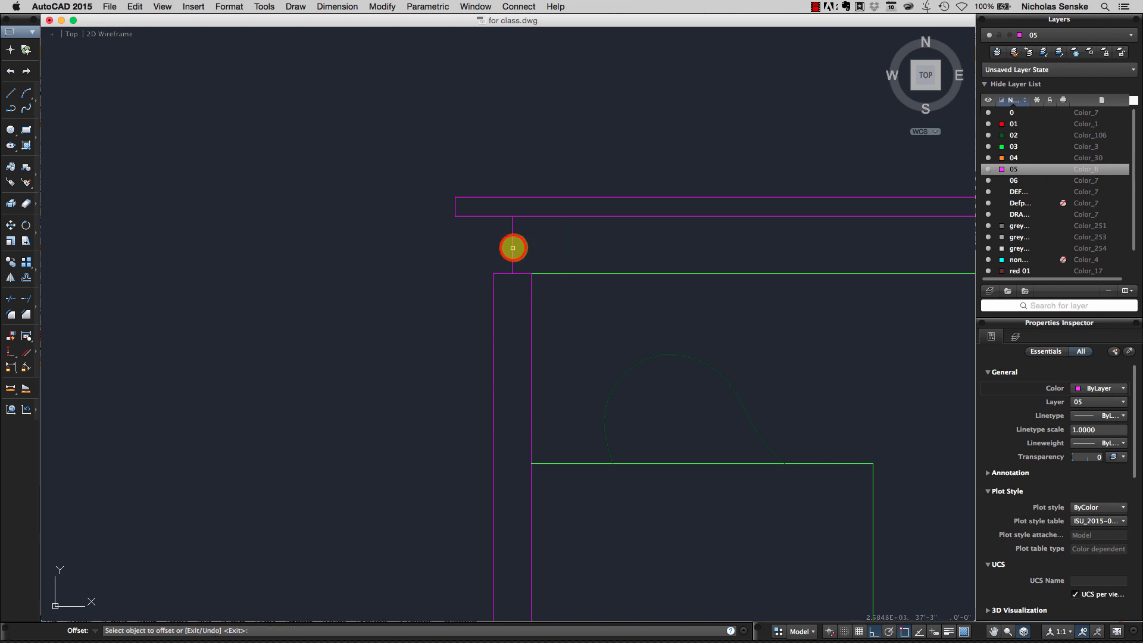
pyautogui.click(513, 248)
pyautogui.click(518, 245)
pyautogui.click(513, 246)
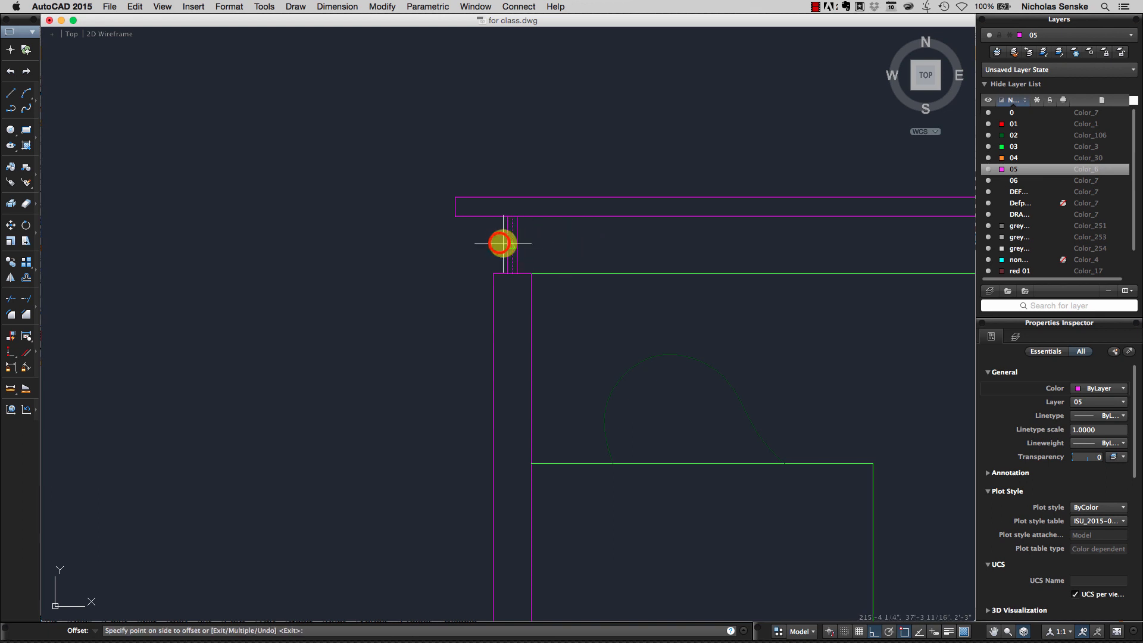
pyautogui.click(503, 244)
pyautogui.press('Return')
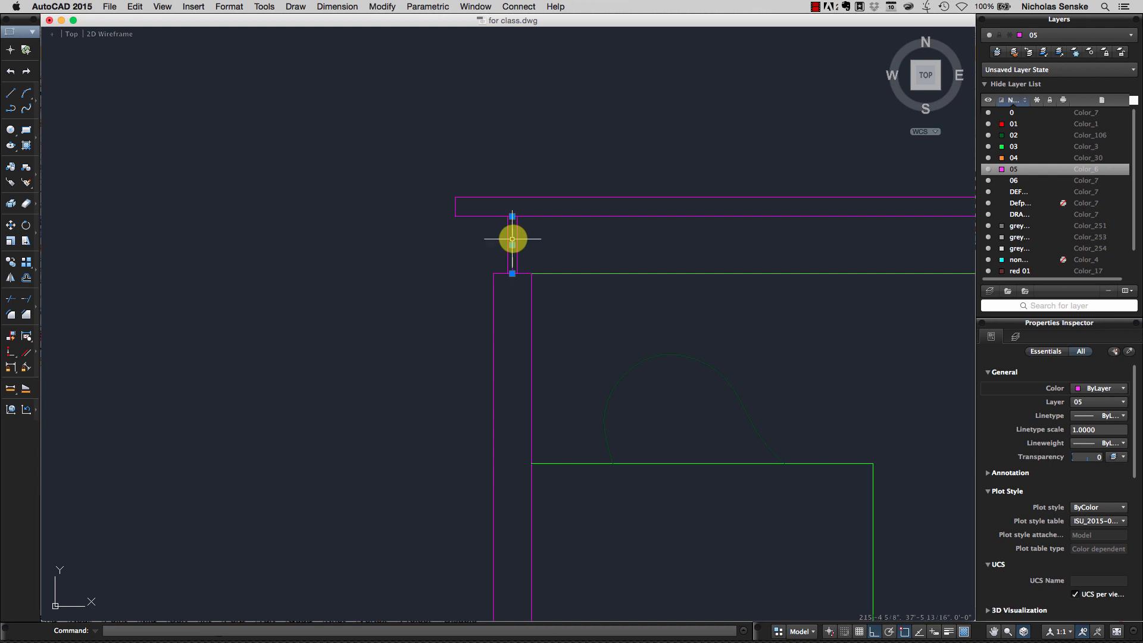
pyautogui.press('Delete')
# - Move the two offset mullion lines above the section's left wall to layer 01
pyautogui.click(582, 245)
pyautogui.click(481, 242)
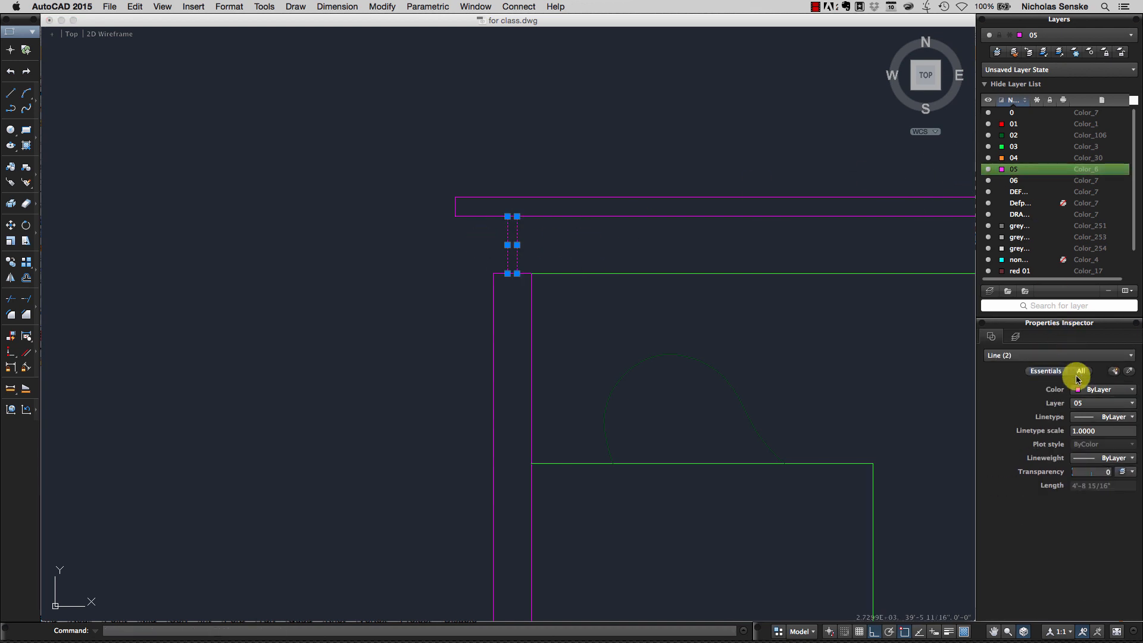
pyautogui.click(1079, 400)
pyautogui.click(1083, 429)
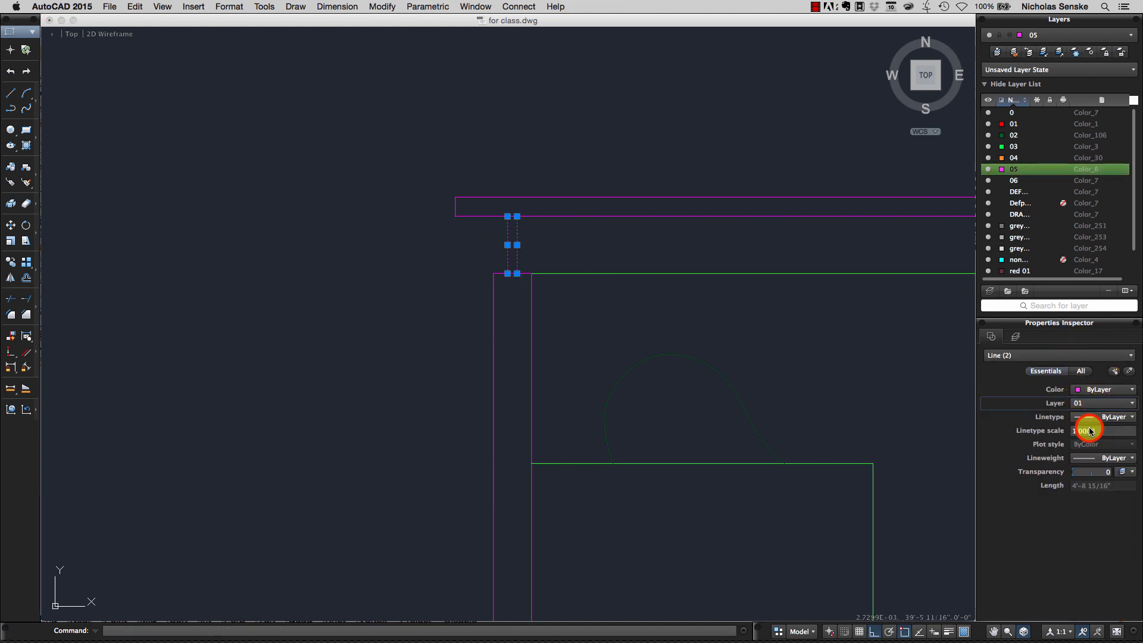
pyautogui.press('Escape')
# - Examine the mullion positions in the reference section image Capture 5.PNG in Preview and return to the AutoCAD drawing
pyautogui.moveTo(841, 331)
pyautogui.mouseDown(button='middle')
pyautogui.moveTo(730, 330)
pyautogui.moveTo(699, 276)
pyautogui.mouseUp(button='middle')
pyautogui.scroll(-4, 744, 342)
pyautogui.scroll(-3, 698, 278)
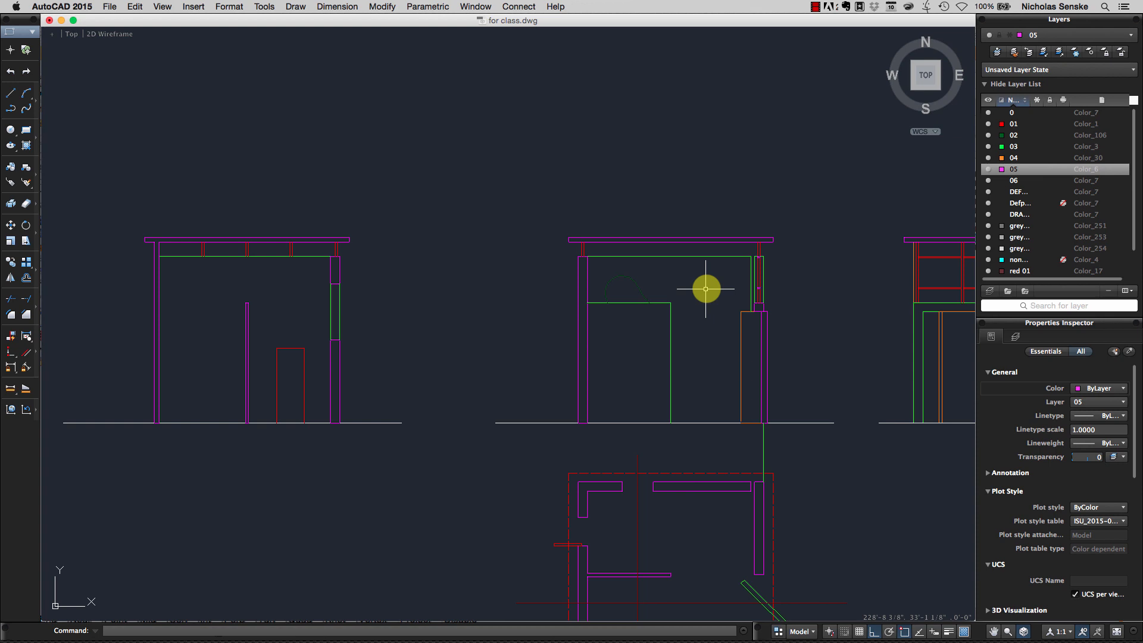
pyautogui.moveTo(709, 292)
pyautogui.mouseDown(button='middle')
pyautogui.moveTo(605, 281)
pyautogui.moveTo(533, 250)
pyautogui.mouseUp(button='middle')
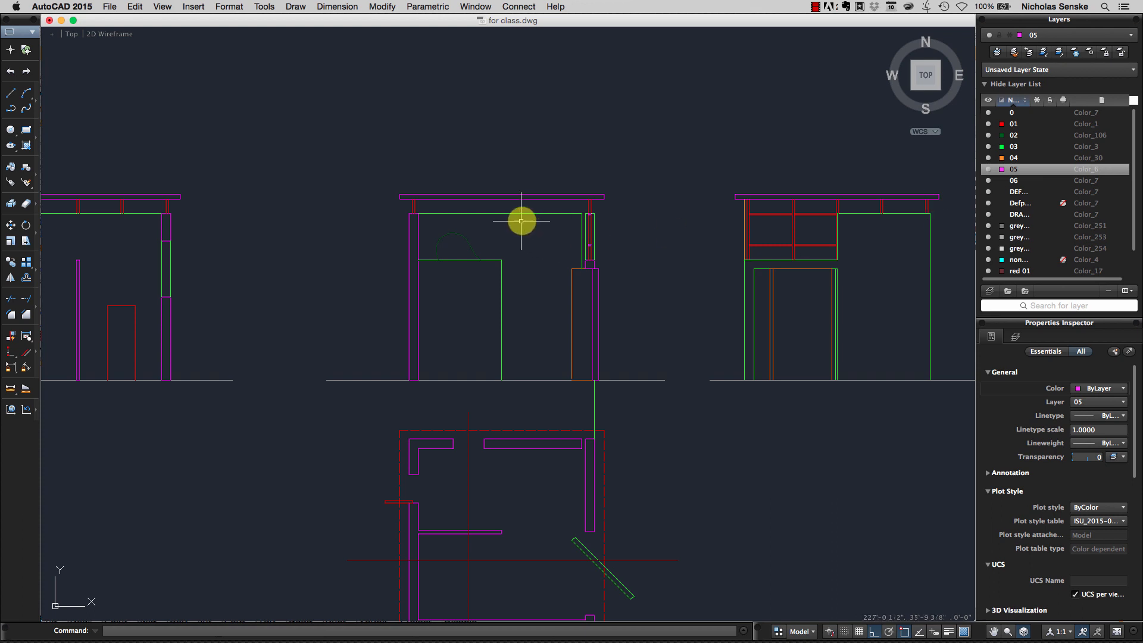
pyautogui.moveTo(586, 620)
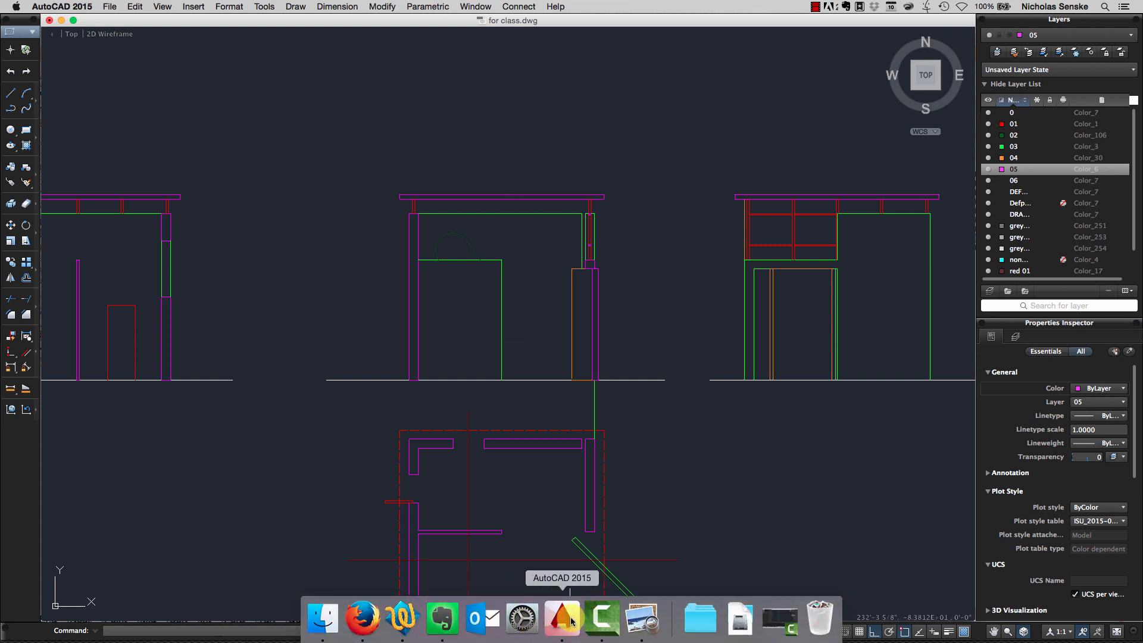
pyautogui.click(639, 621)
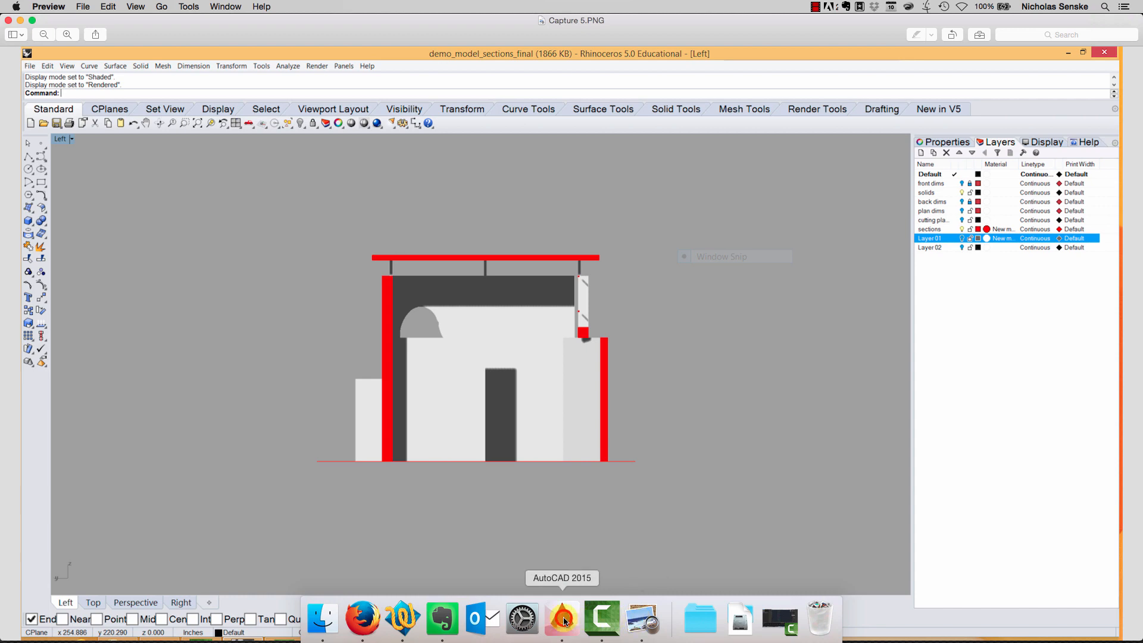
pyautogui.click(563, 620)
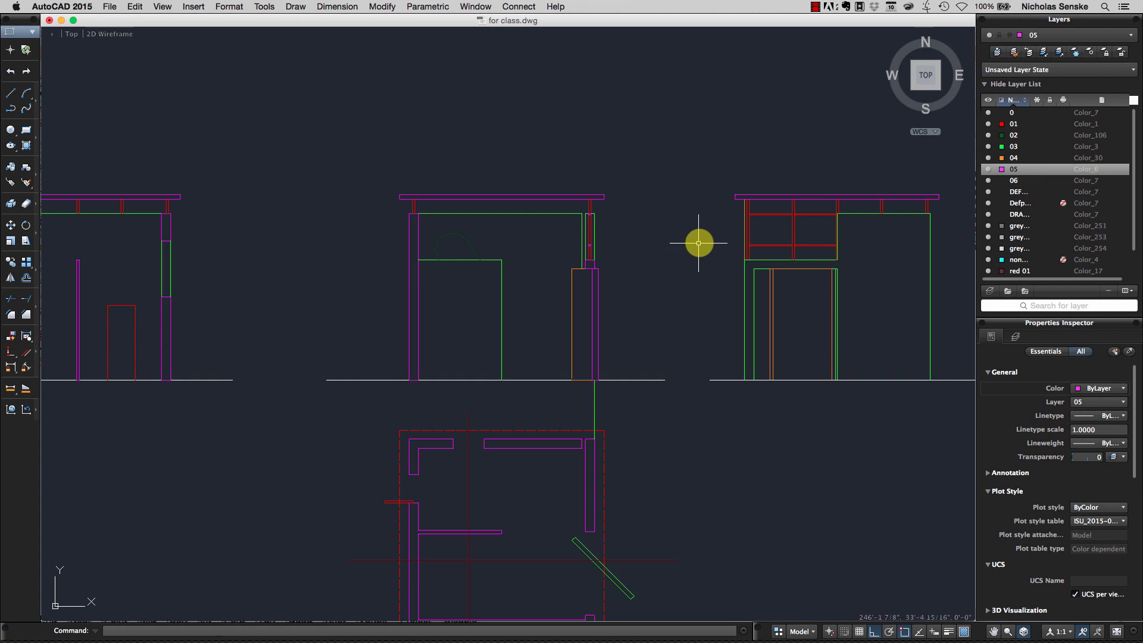
# - Draw a vertical centre line between the roof slab's underside and the green horizontal line below it at the middle of the section
pyautogui.moveTo(121, 170); pyautogui.dragTo(131, 171, button='middle')
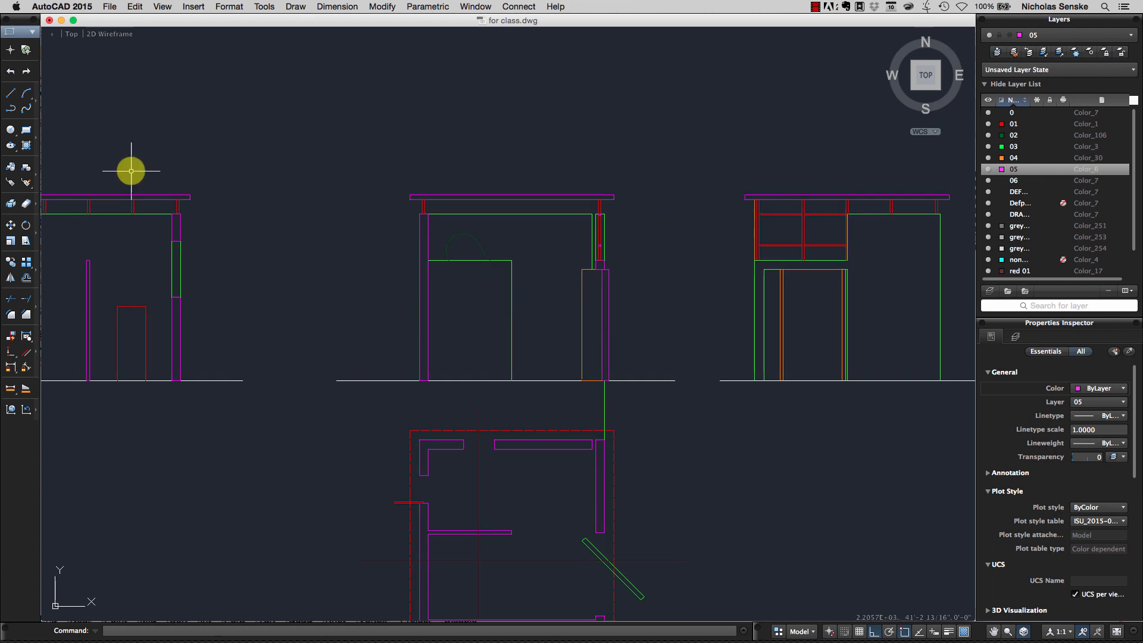
pyautogui.click(11, 93)
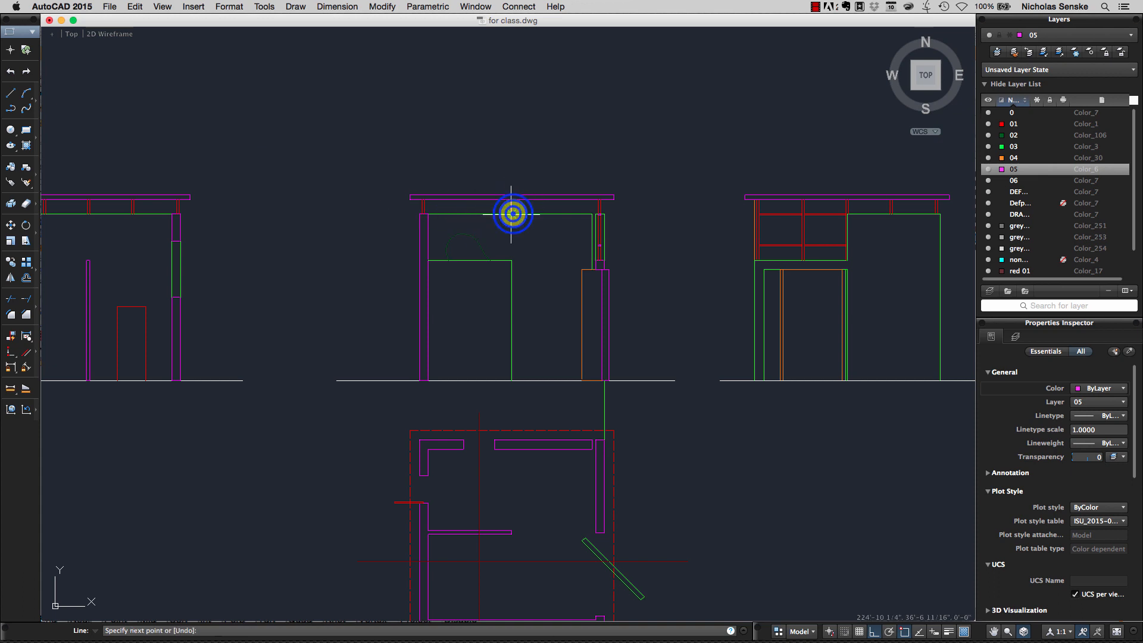
pyautogui.rightClick(511, 214)
pyautogui.click(539, 217)
pyautogui.scroll(4, 439, 213)
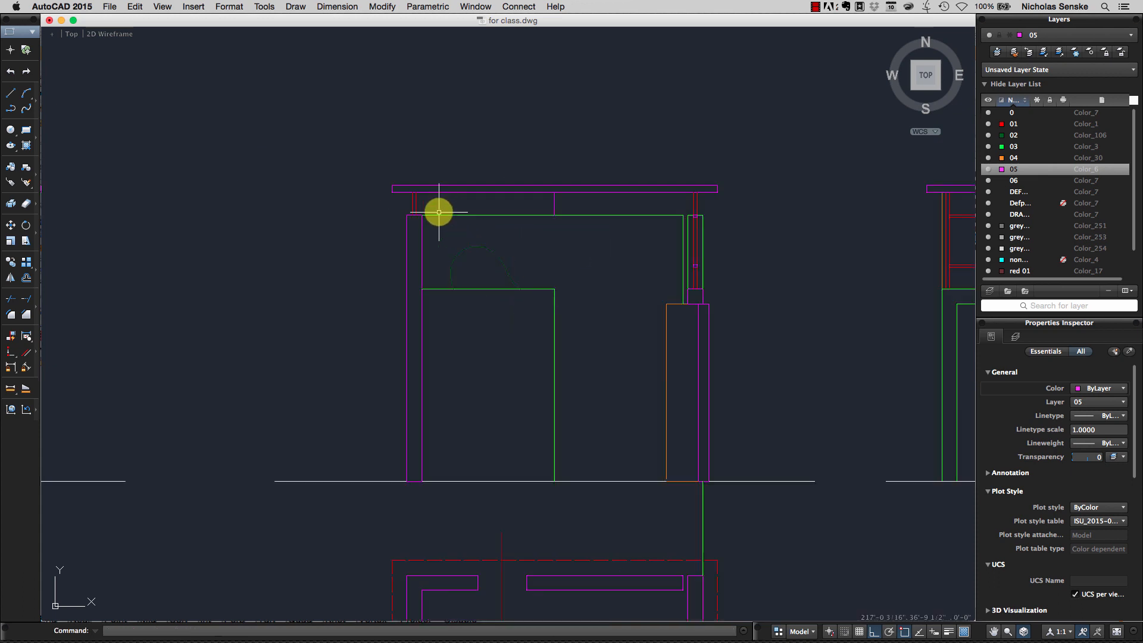
pyautogui.click(427, 202)
pyautogui.click(385, 197)
pyautogui.scroll(2, 409, 195)
pyautogui.scroll(3, 409, 196)
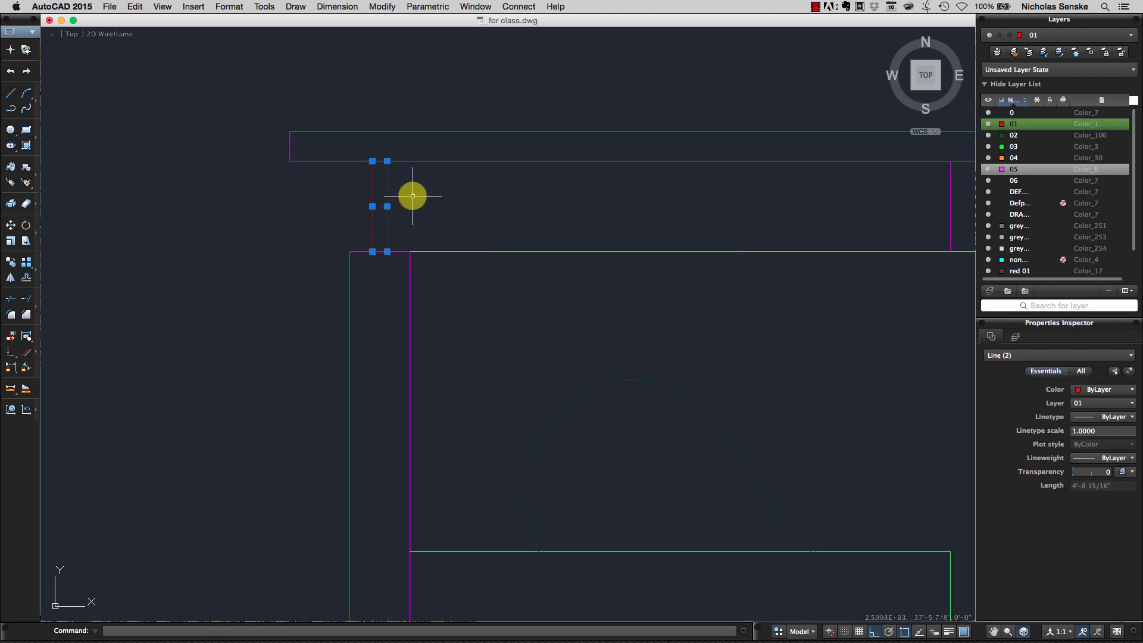
pyautogui.press('Escape')
# - Offset the middle vertical line below the roof slab 1 1/2" to each side and delete the original line
pyautogui.moveTo(633, 209); pyautogui.dragTo(415, 209, button='middle')
pyautogui.write('o')
pyautogui.press('Return')
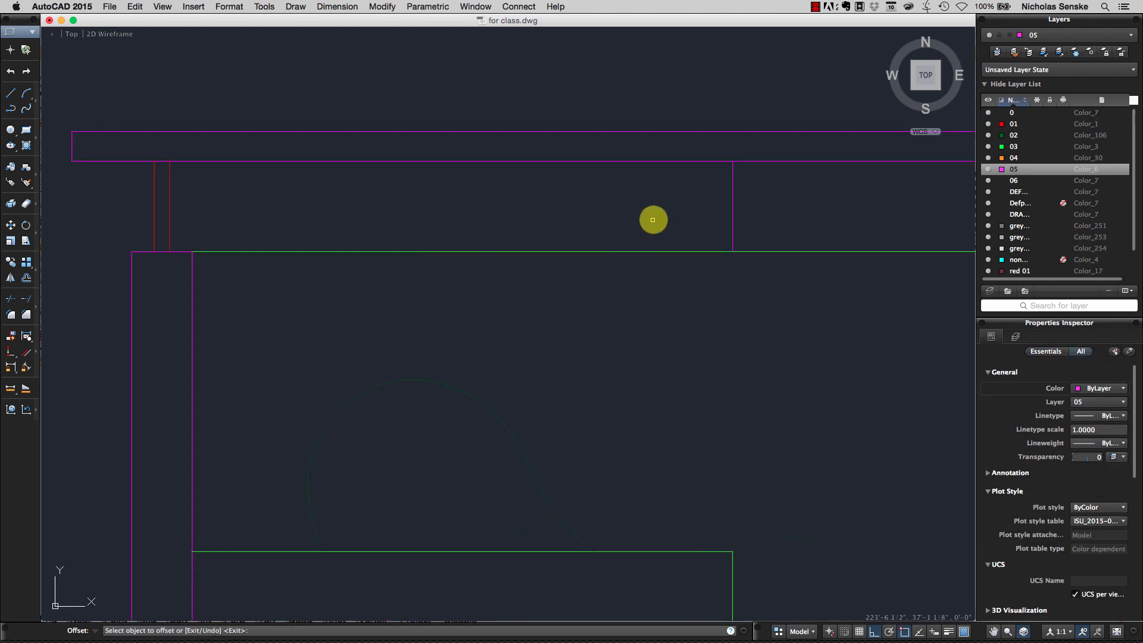
pyautogui.click(755, 197)
pyautogui.click(733, 196)
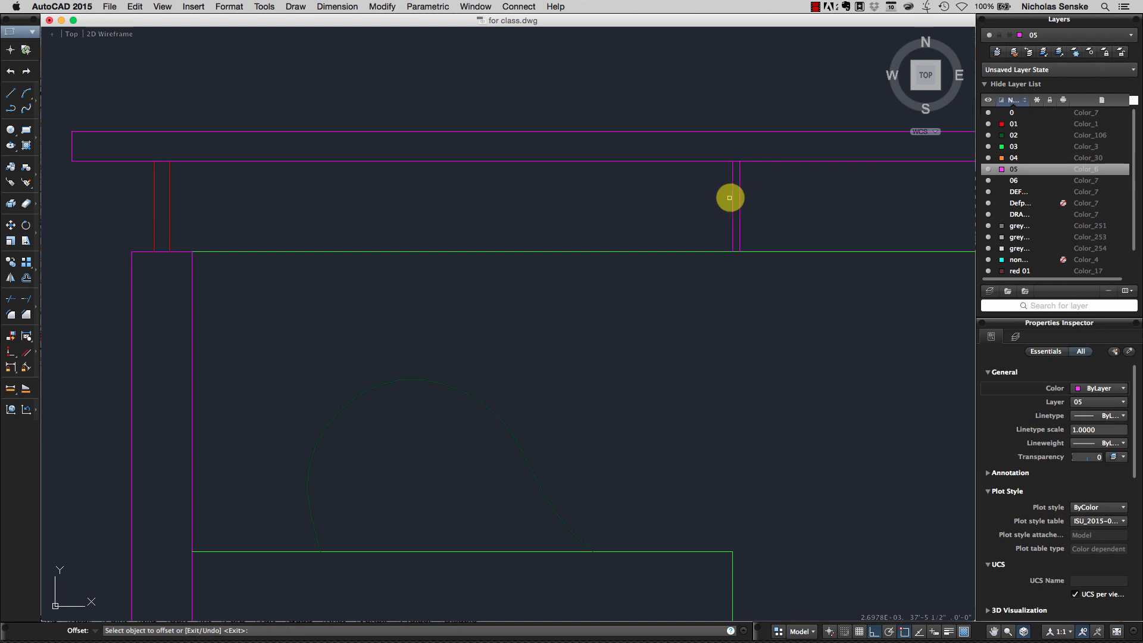
pyautogui.click(692, 197)
pyautogui.press('Return')
pyautogui.click(732, 192)
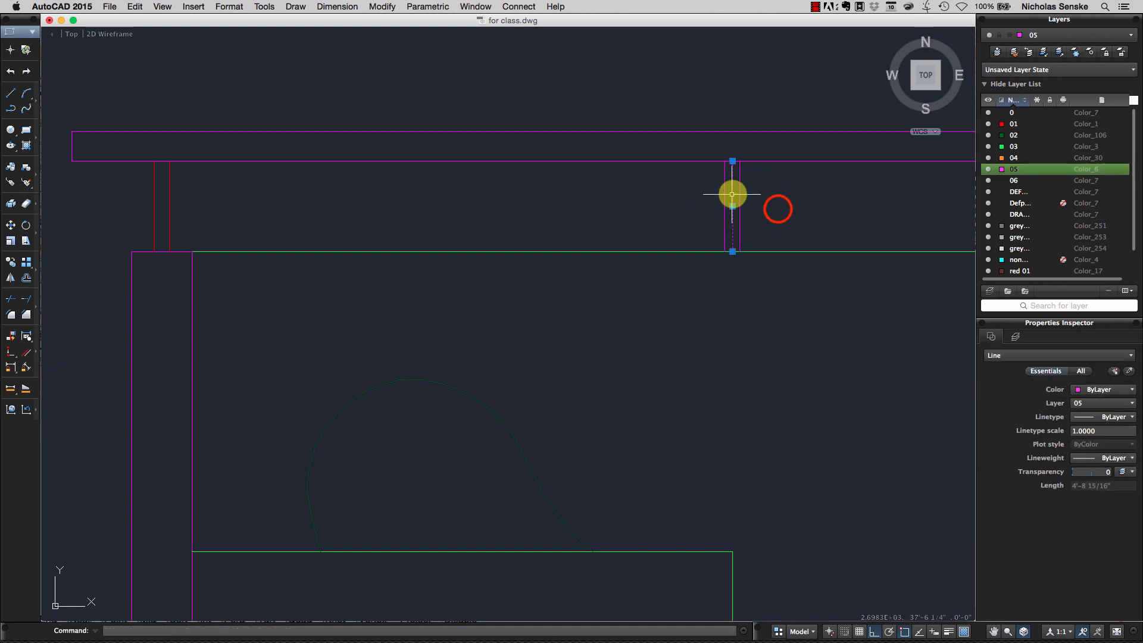
pyautogui.press('Delete')
# - Move the two offset lines of the section's middle mullion to layer 01
pyautogui.click(777, 210)
pyautogui.click(703, 181)
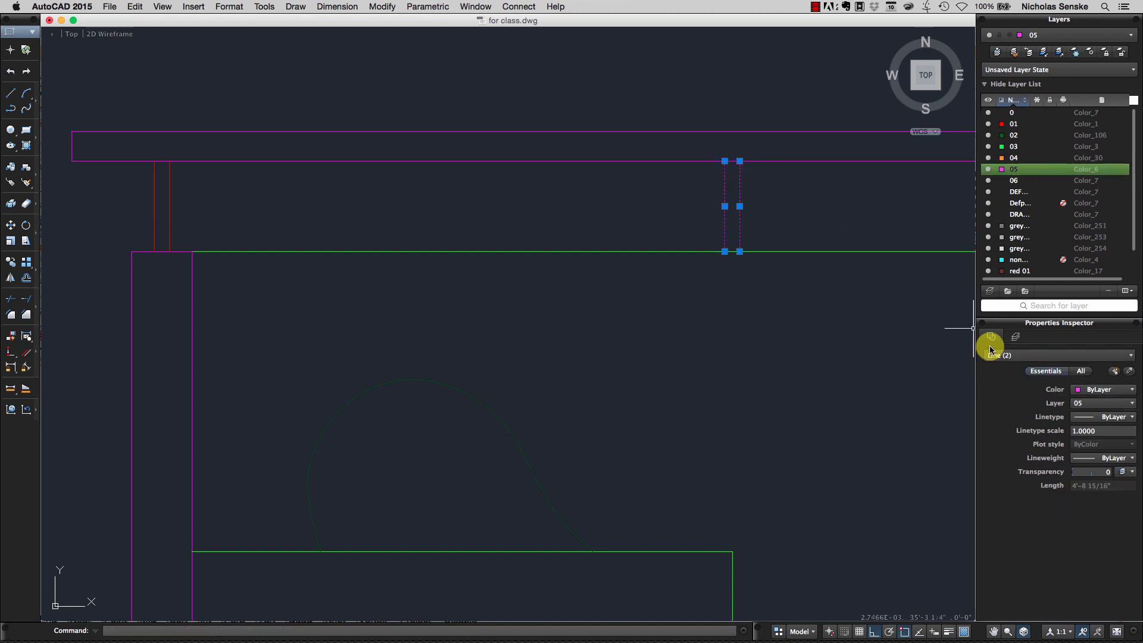
pyautogui.click(1085, 404)
pyautogui.click(1087, 431)
pyautogui.press('Escape')
# - Delete the green vertical projection line between the section's right wall and the floor plan
pyautogui.moveTo(834, 395); pyautogui.dragTo(774, 393, button='middle')
pyautogui.scroll(-5, 782, 390)
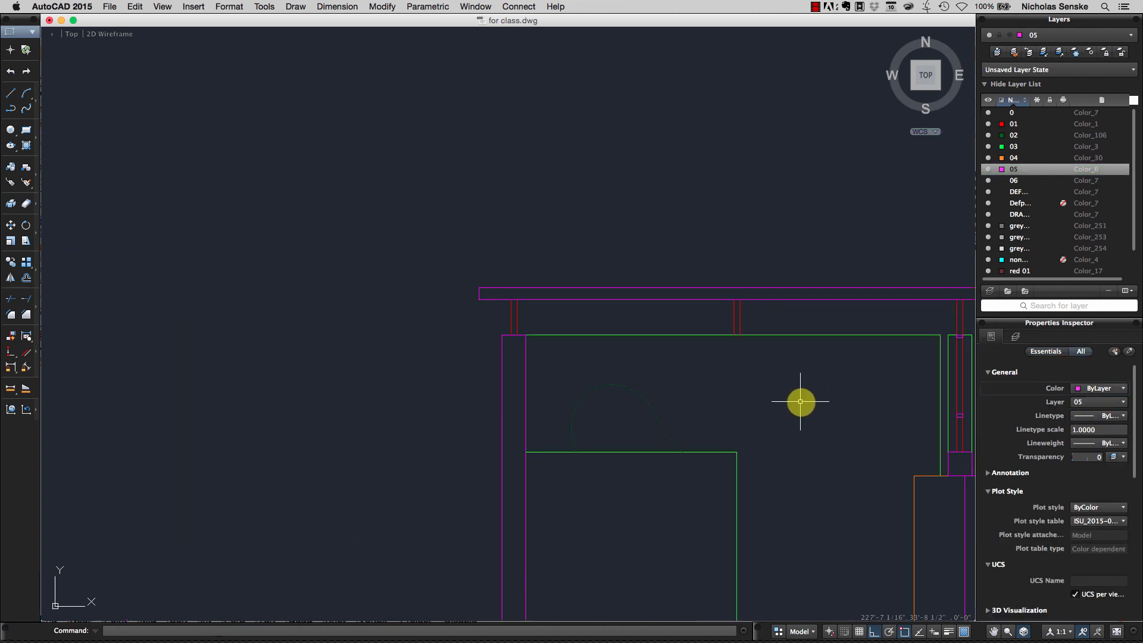
pyautogui.scroll(-5, 544, 195)
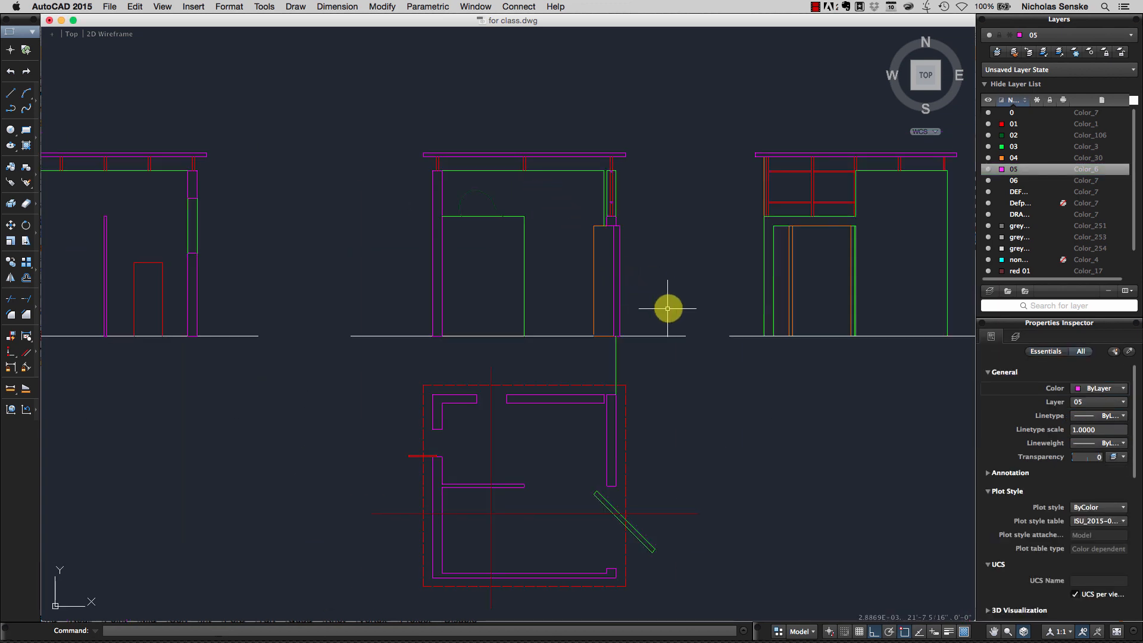
pyautogui.scroll(-3, 667, 308)
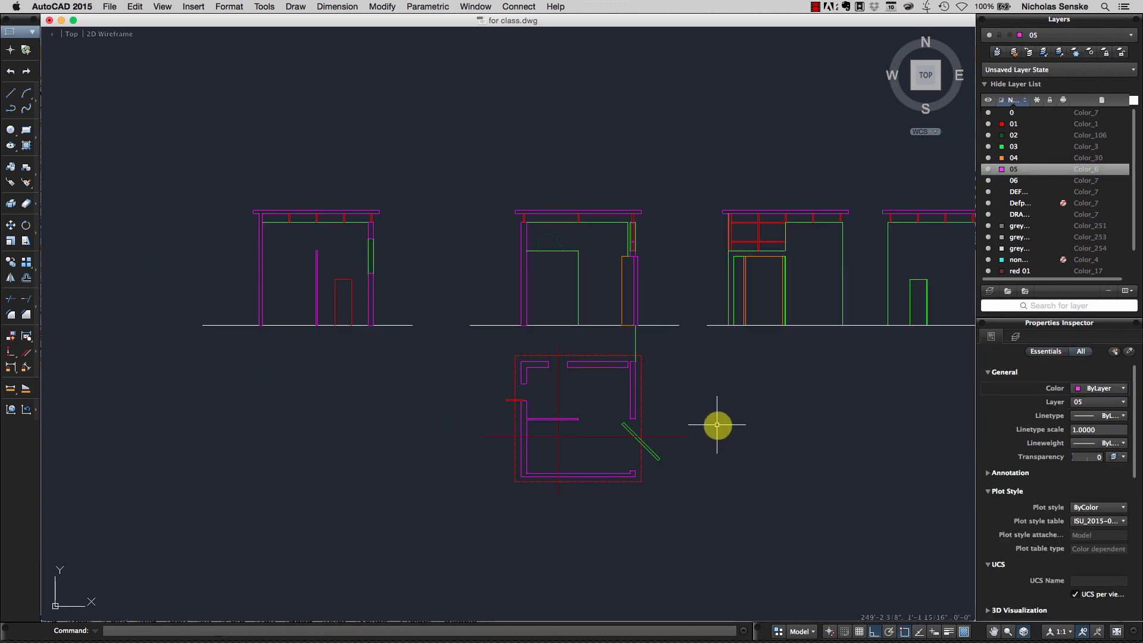
pyautogui.moveTo(718, 425); pyautogui.dragTo(691, 389, button='middle')
pyautogui.click(635, 298)
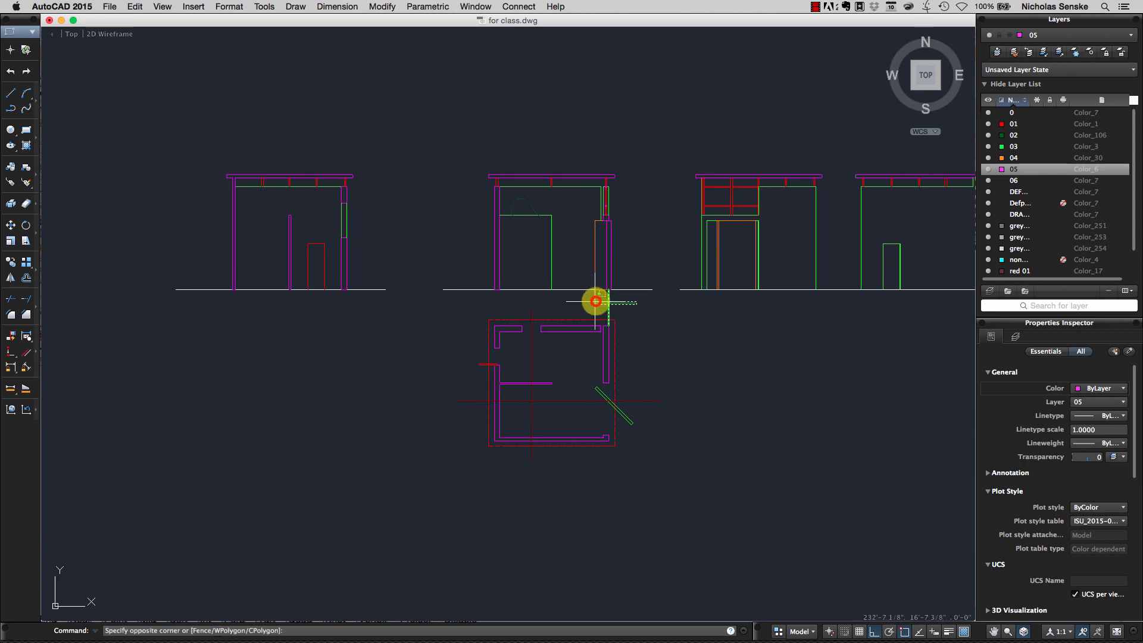
pyautogui.click(596, 301)
pyautogui.press('Delete')
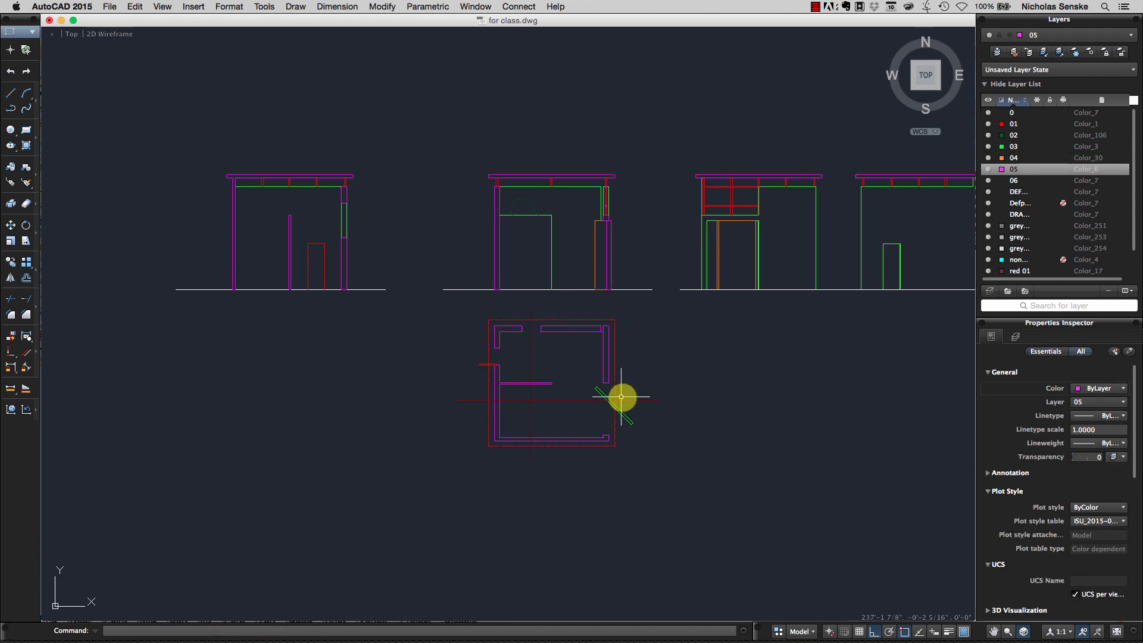
# - Review the completed section against the floor plan, the other section and the elevations
pyautogui.scroll(4, 598, 235)
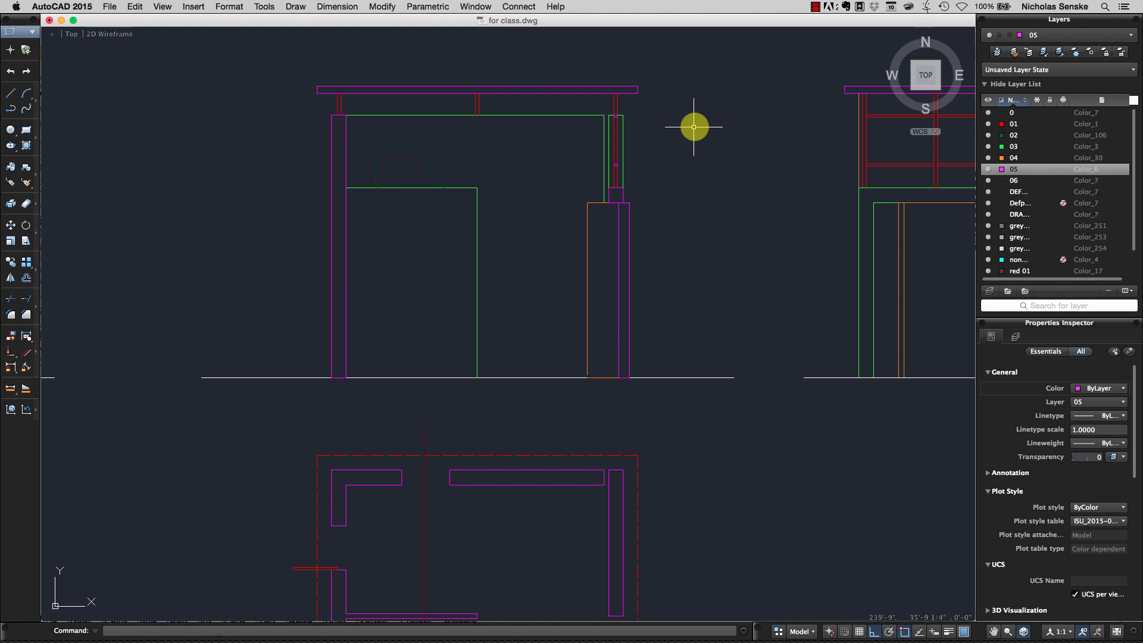
pyautogui.moveTo(675, 132); pyautogui.dragTo(679, 141, button='middle')
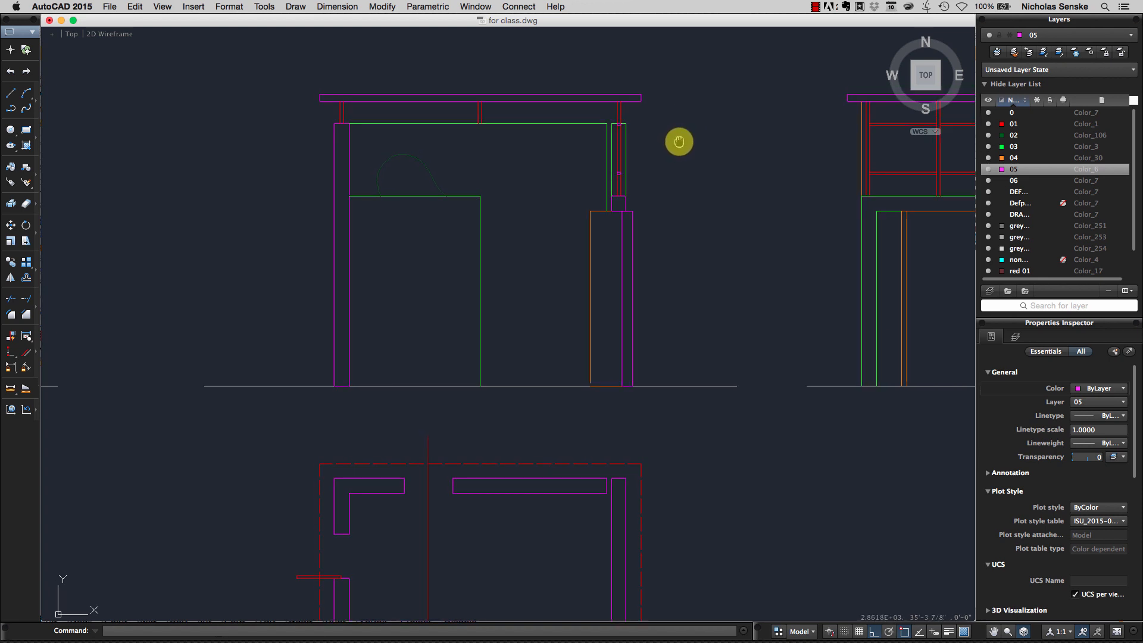
pyautogui.moveTo(679, 142); pyautogui.dragTo(696, 171, button='middle')
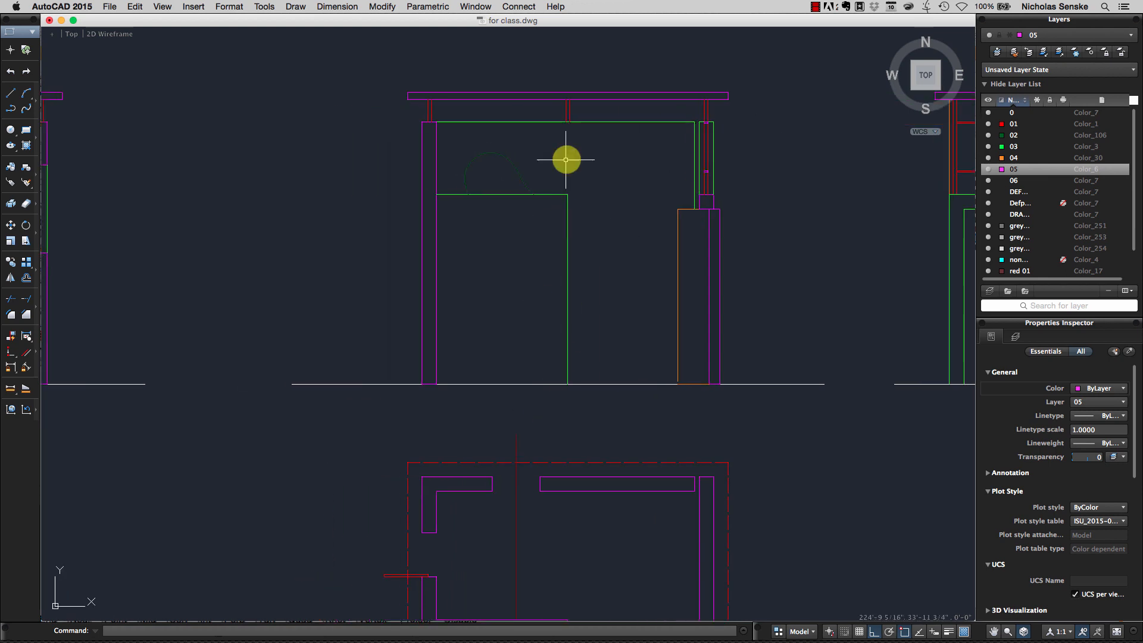
pyautogui.scroll(-2, 566, 180)
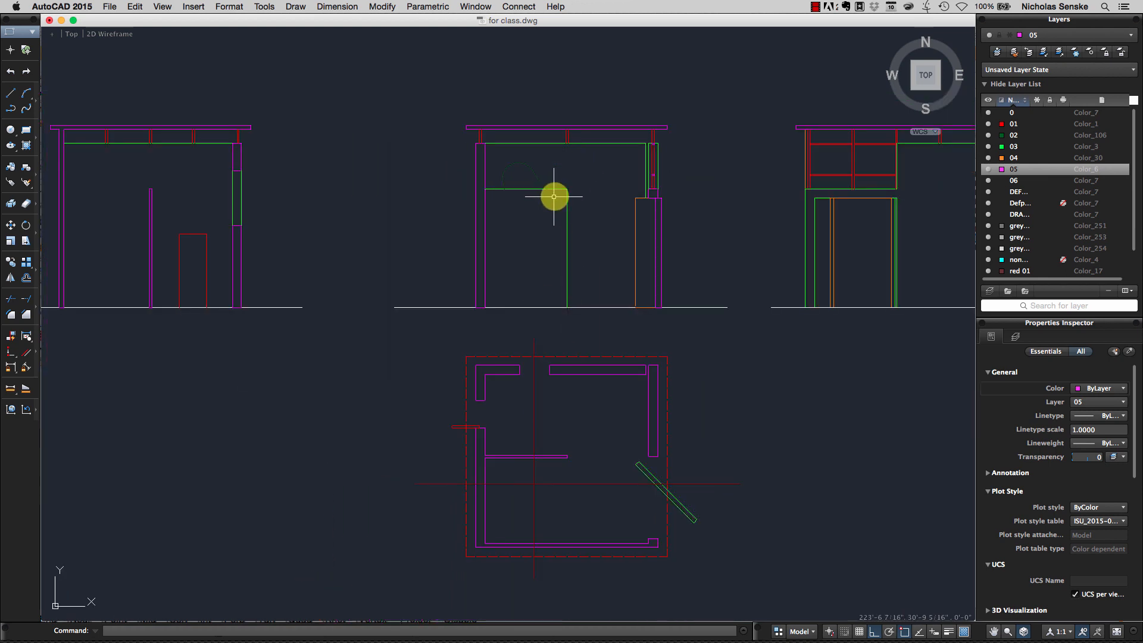
pyautogui.scroll(-2, 553, 197)
pyautogui.scroll(2, 445, 200)
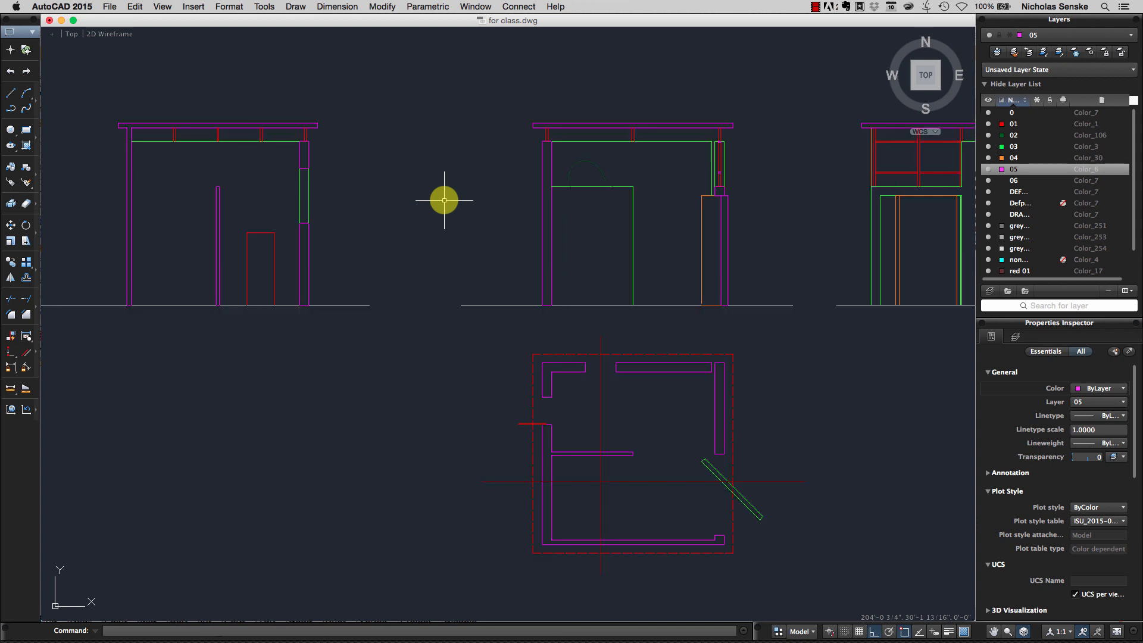
pyautogui.moveTo(475, 202); pyautogui.dragTo(387, 213, button='middle')
pyautogui.scroll(-2, 388, 213)
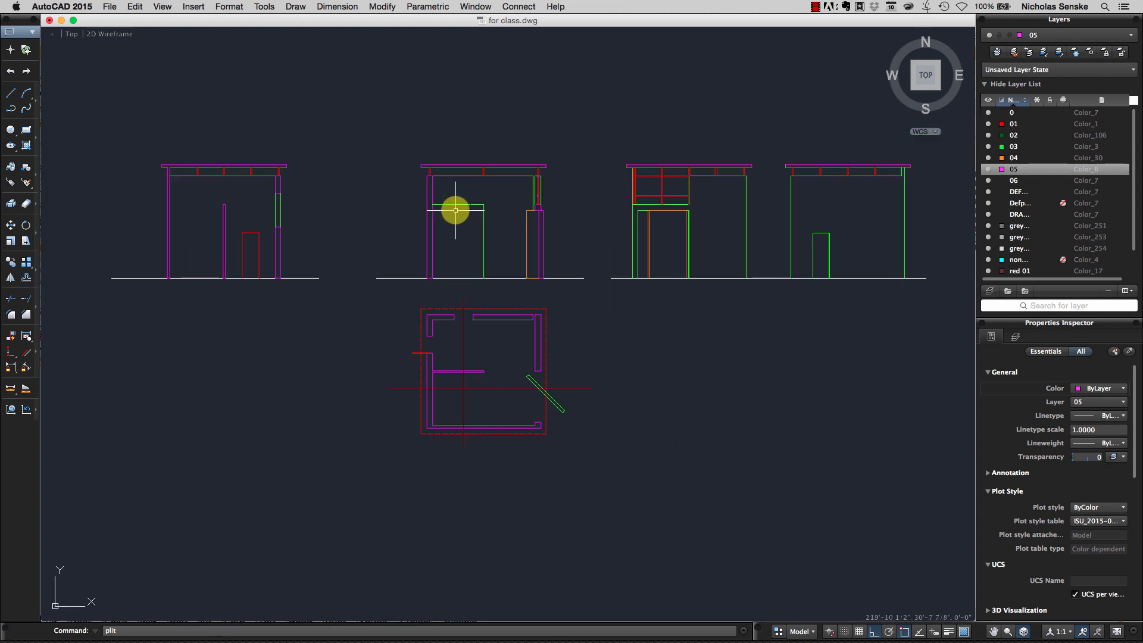
# - Open the 11x17 layout and set its viewport's standard scale to 1/8" = 1'-0" after trying 1/4" = 1'-0"
pyautogui.click(779, 631)
pyautogui.click(489, 181)
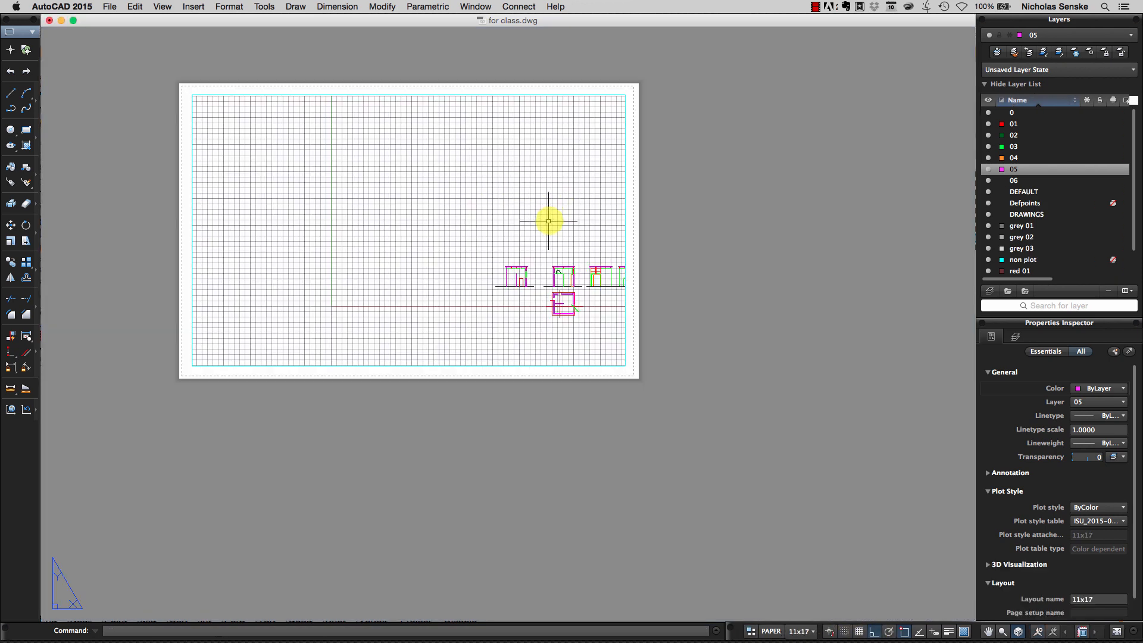
pyautogui.click(619, 245)
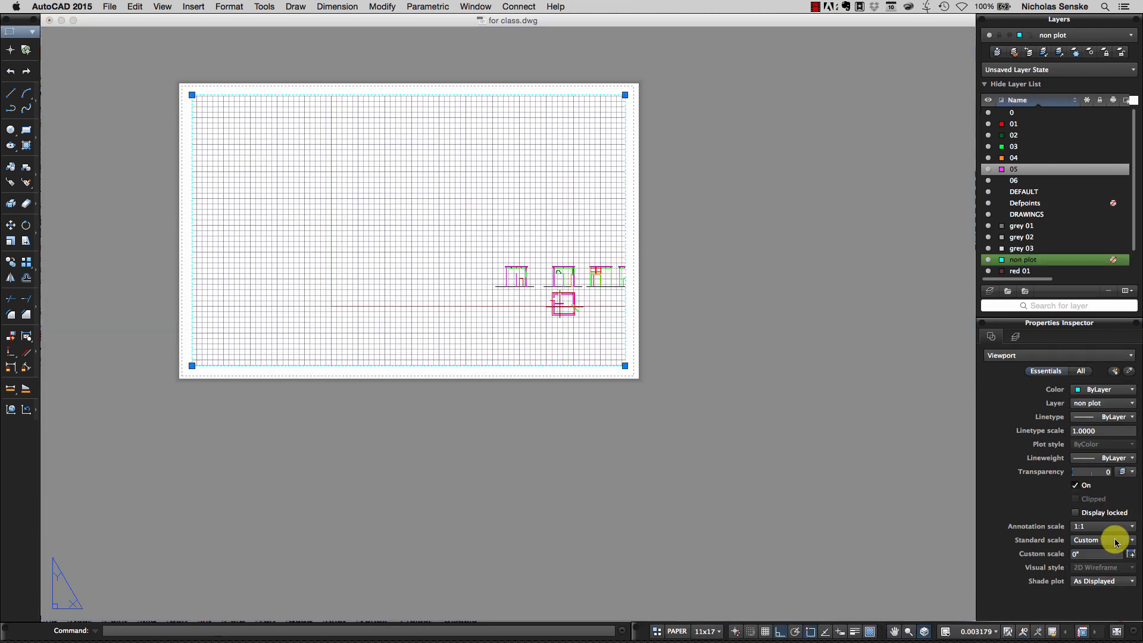
pyautogui.click(1105, 544)
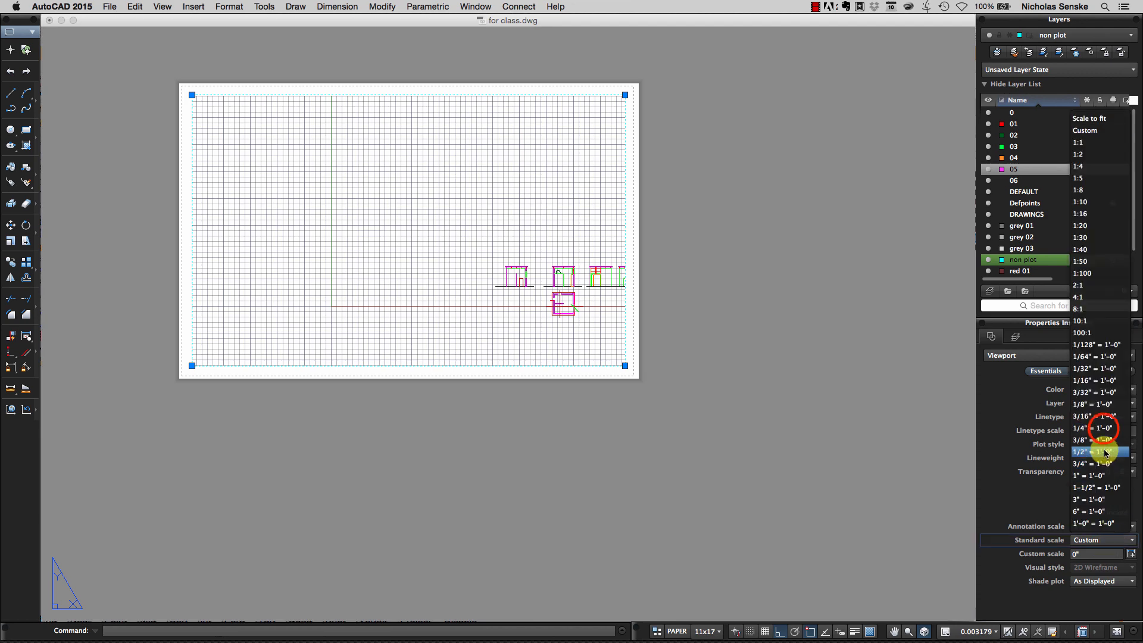
pyautogui.click(1106, 429)
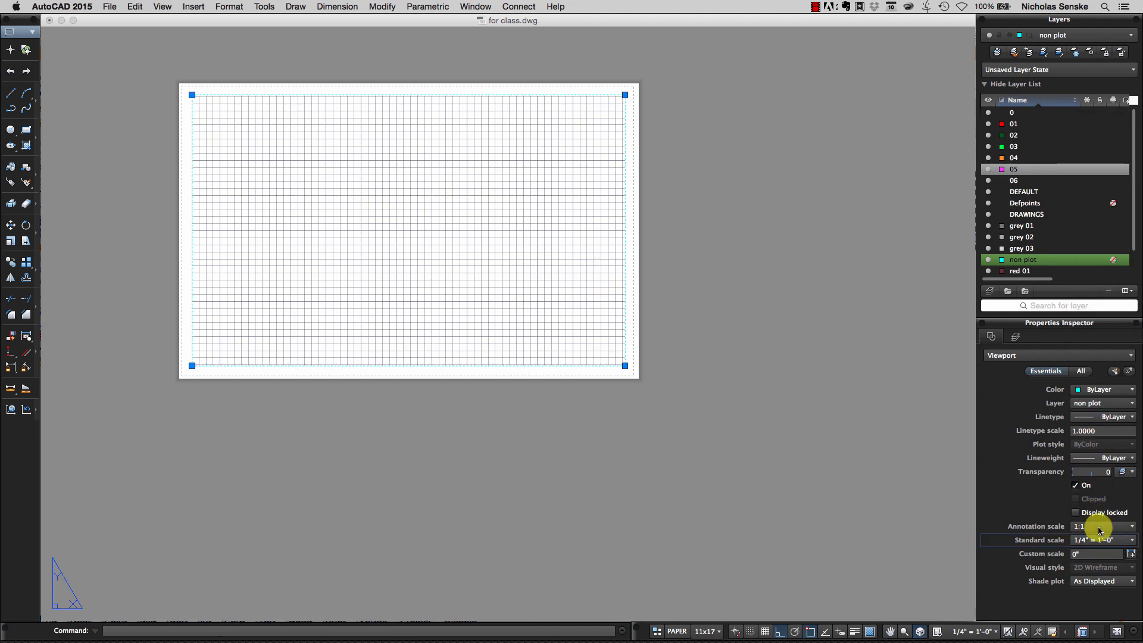
pyautogui.click(1094, 544)
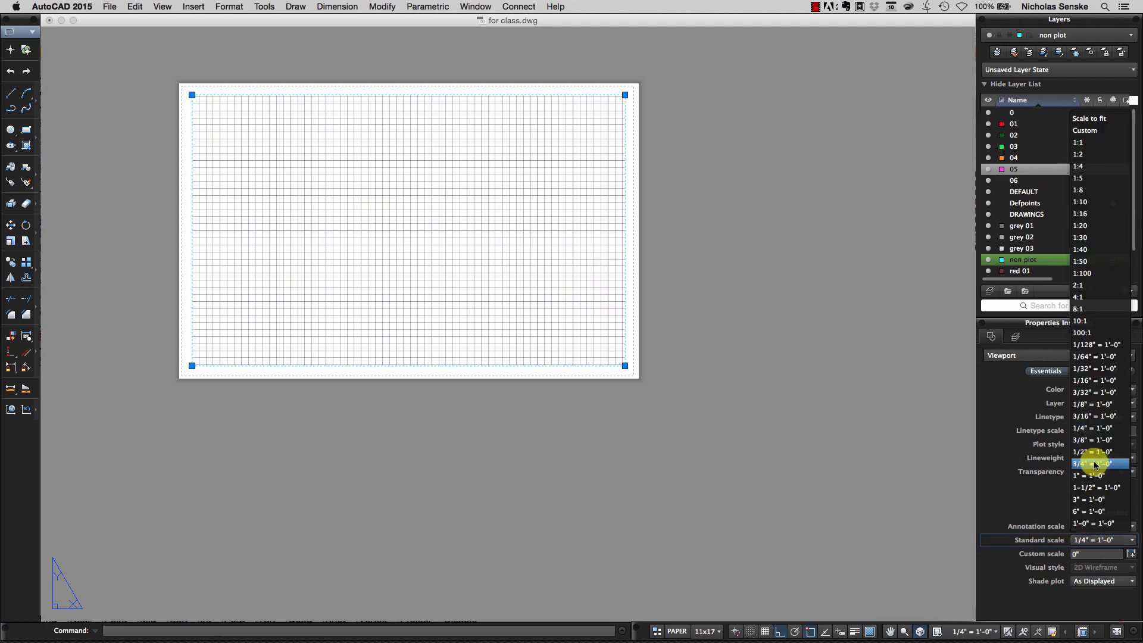
pyautogui.click(1090, 409)
# - Bring the drawings into view inside the layout viewport and set its standard scale to 1/4" = 1'-0"
pyautogui.doubleClick(577, 225)
pyautogui.scroll(-10, 568, 228)
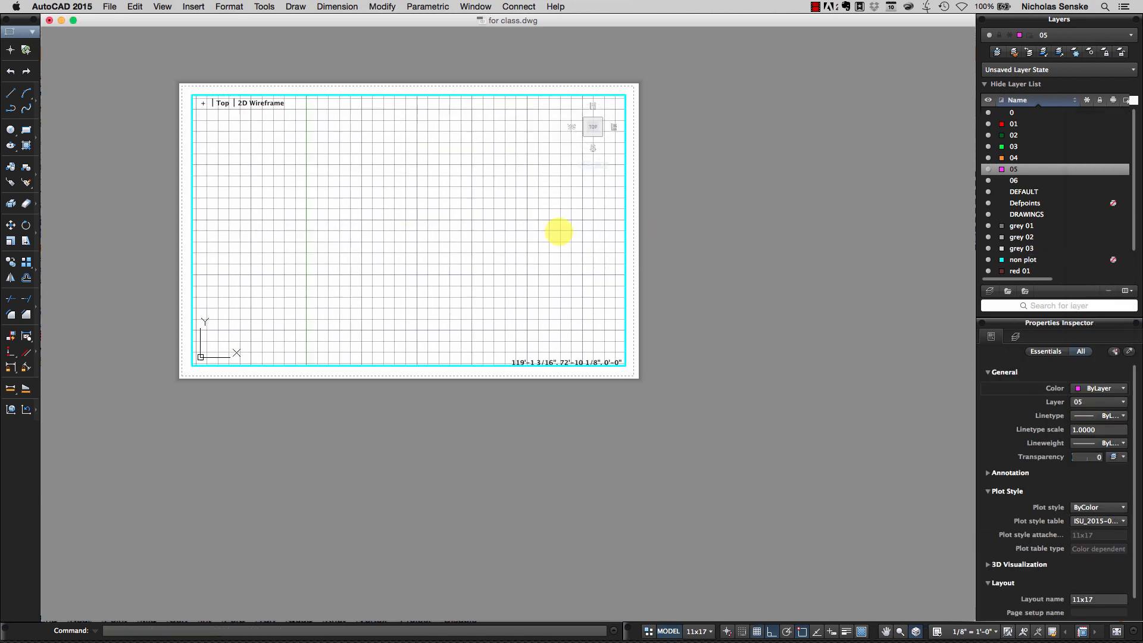
pyautogui.moveTo(580, 233); pyautogui.dragTo(434, 173, button='middle')
pyautogui.scroll(12, 490, 199)
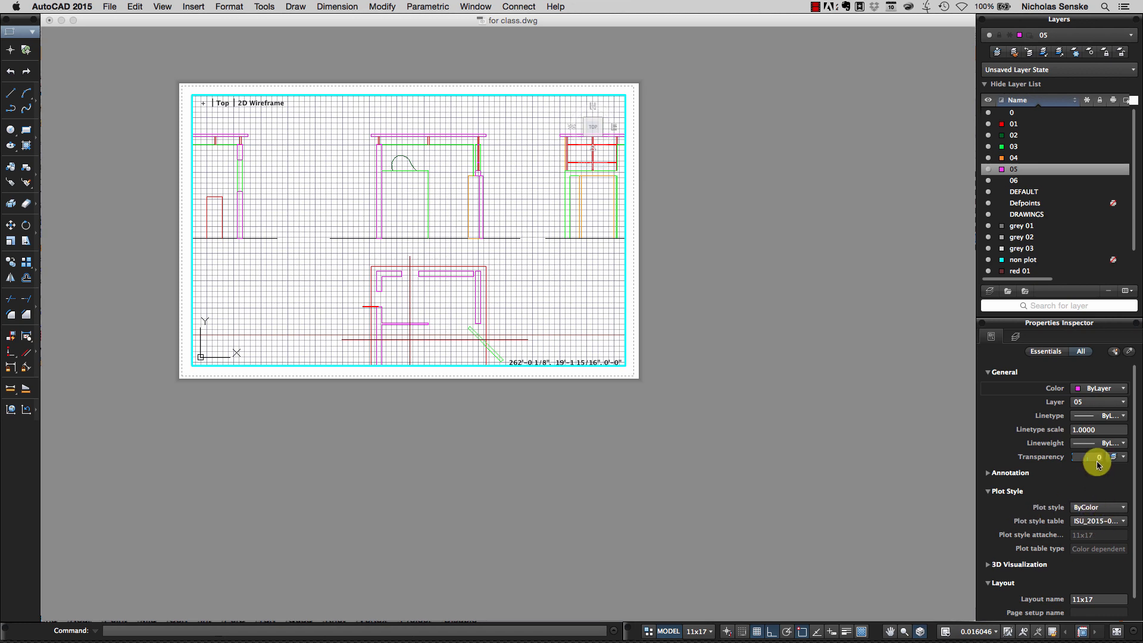
pyautogui.doubleClick(672, 251)
pyautogui.click(626, 248)
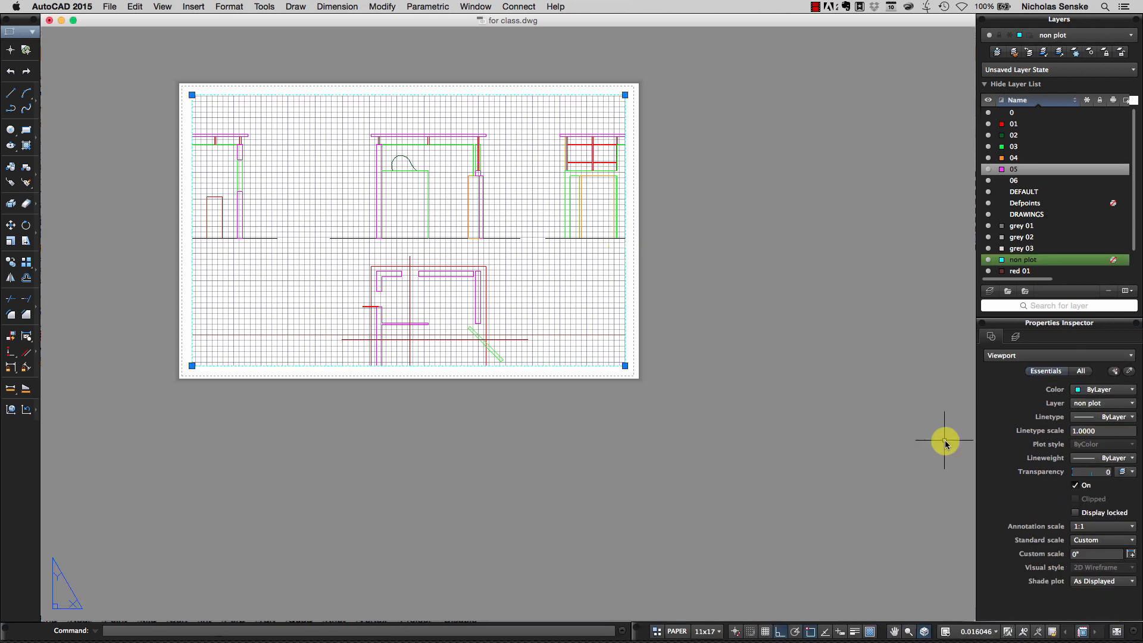
pyautogui.click(1095, 541)
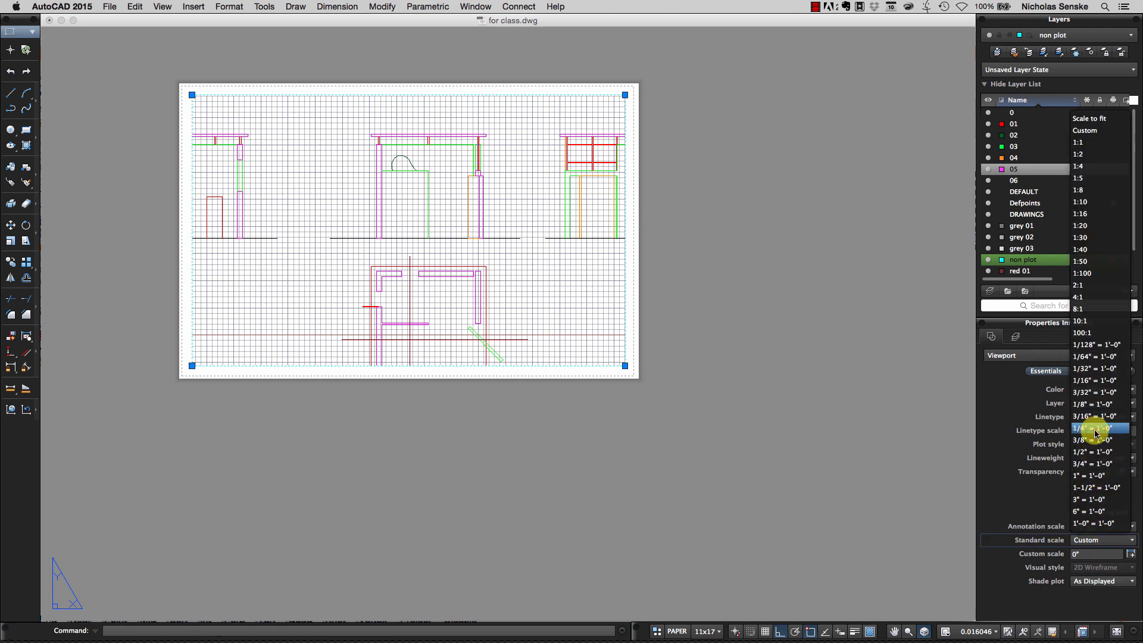
pyautogui.click(1072, 418)
# - Reposition the drawings inside the viewport to place the first section fully on the sheet, and return to paper space
pyautogui.doubleClick(546, 191)
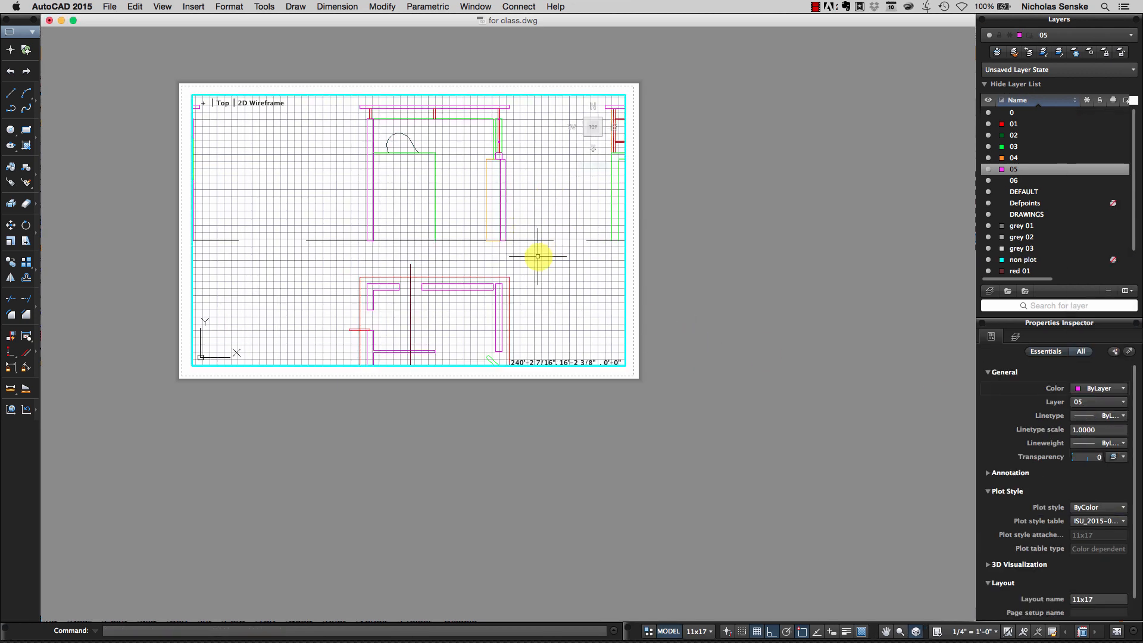
pyautogui.moveTo(533, 255)
pyautogui.mouseDown(button='middle')
pyautogui.moveTo(623, 312)
pyautogui.moveTo(709, 321)
pyautogui.moveTo(688, 324)
pyautogui.mouseUp(button='middle')
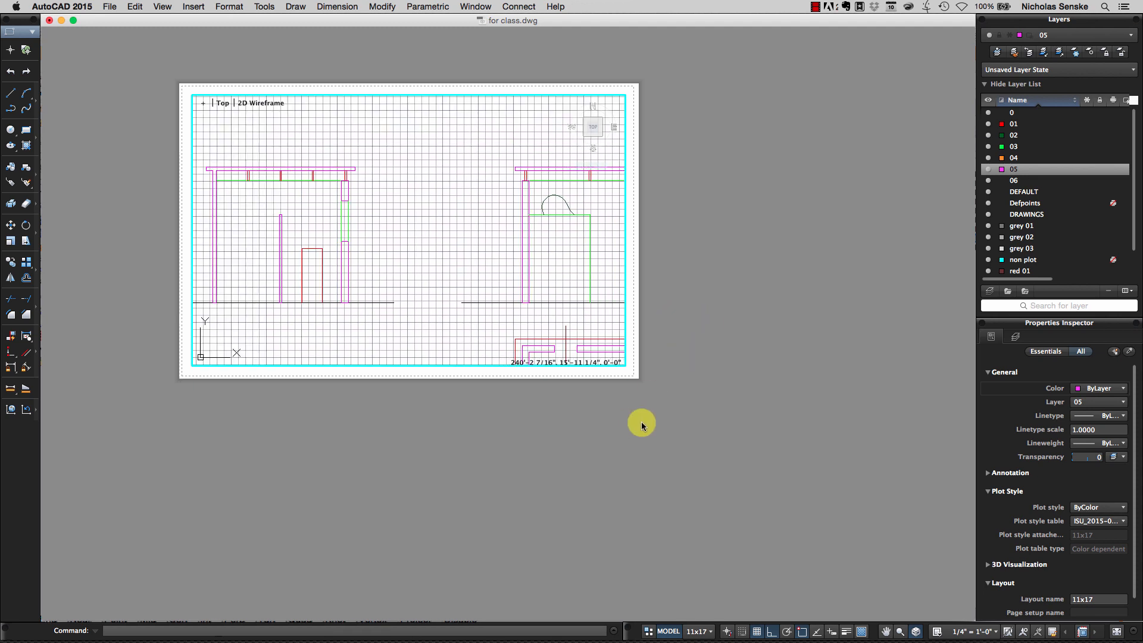
pyautogui.click(472, 226)
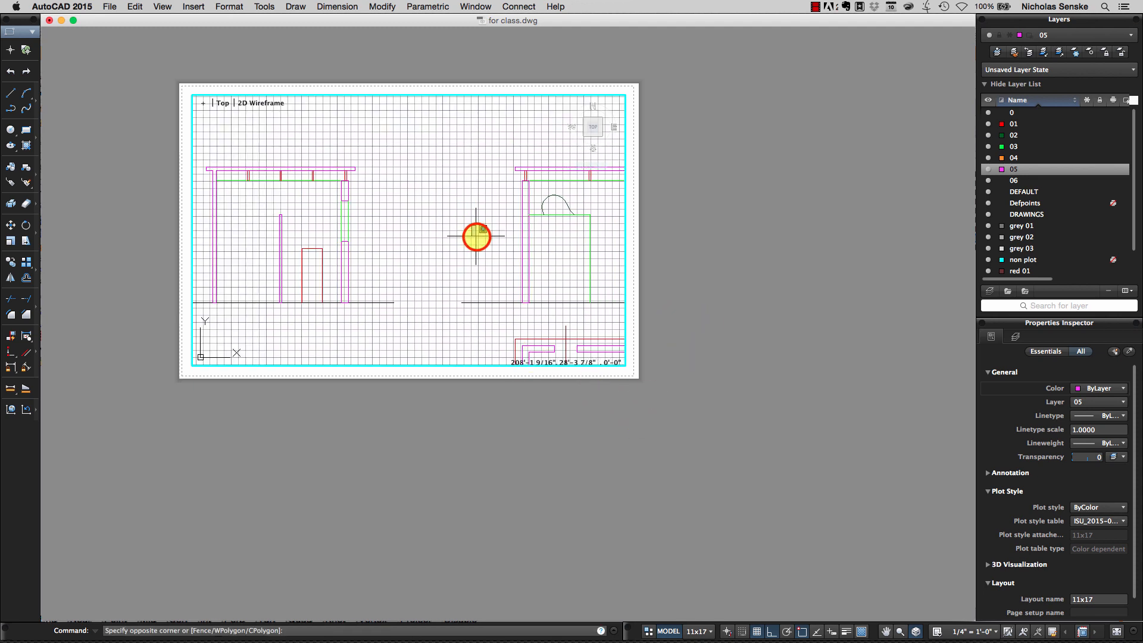
pyautogui.doubleClick(433, 51)
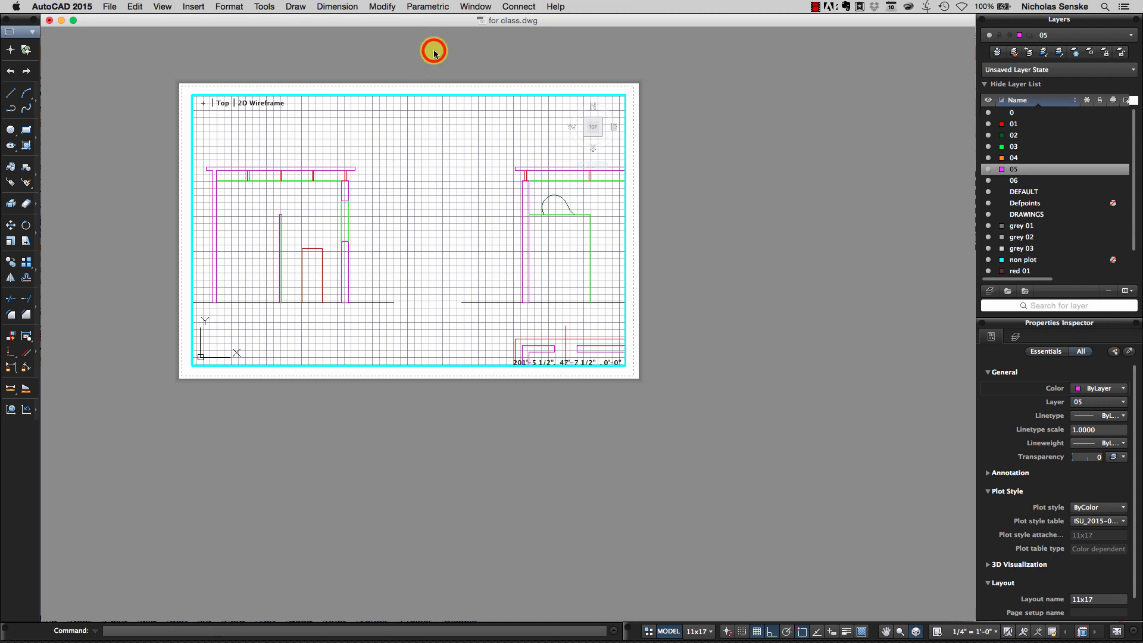
# - In model space, move the section above the floor plan closer to the first section, keeping it on the same ground line
pyautogui.moveTo(435, 638)
pyautogui.click(753, 630)
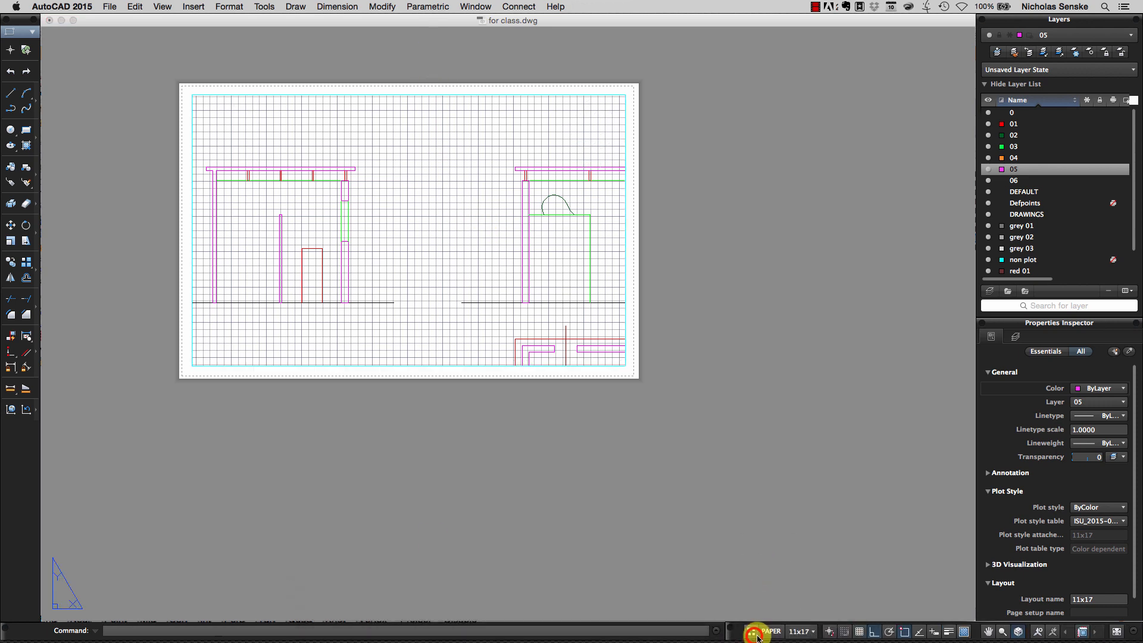
pyautogui.click(383, 160)
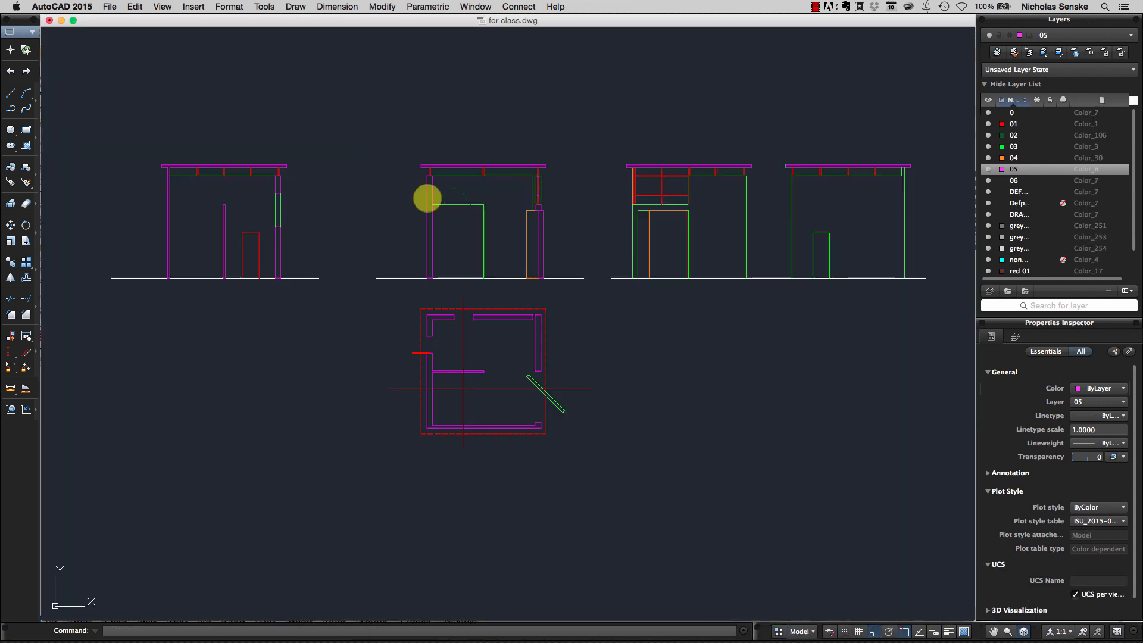
pyautogui.click(573, 290)
pyautogui.click(341, 112)
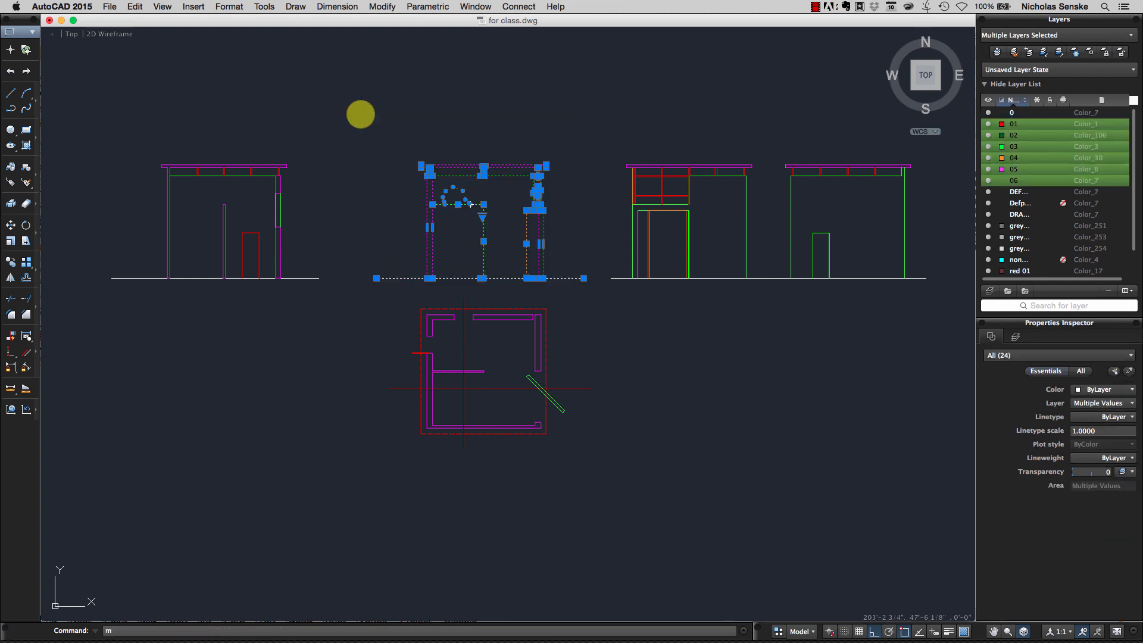
pyautogui.press('m')
pyautogui.press('Return')
pyautogui.click(681, 409)
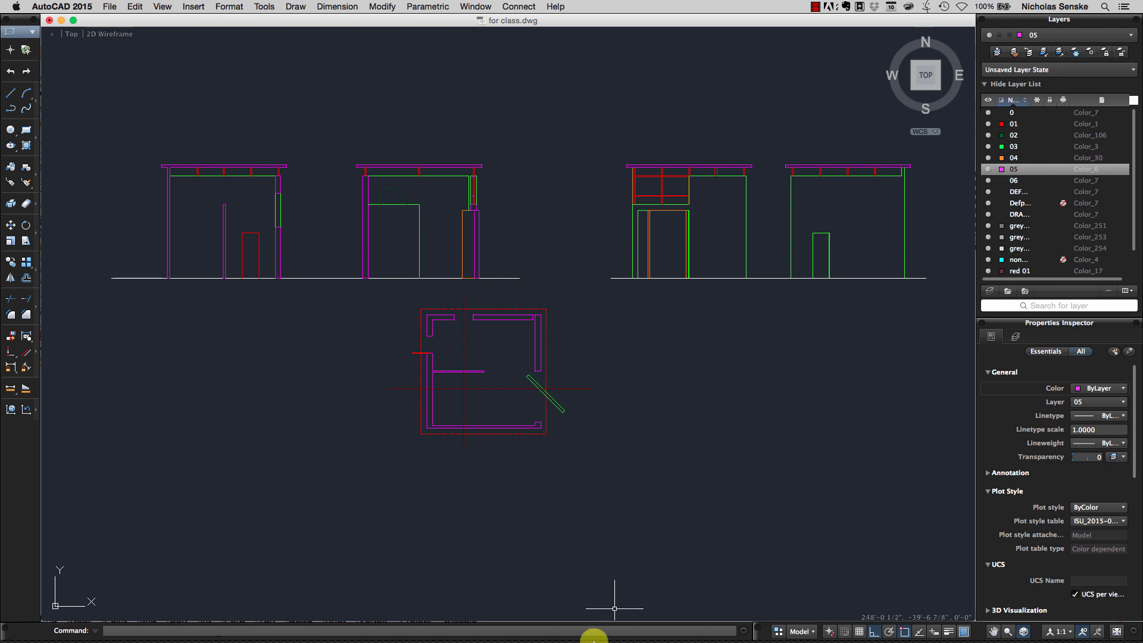
# - Return to the 11x17 layout and preview its plot on Ledger (11 x 17") paper
pyautogui.click(779, 632)
pyautogui.click(457, 156)
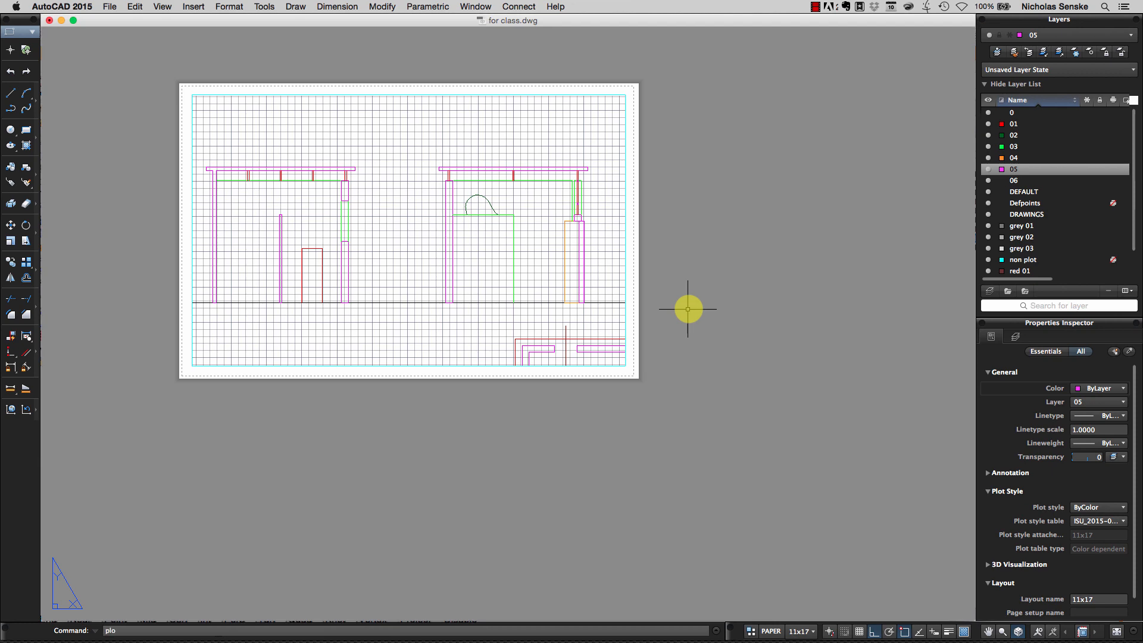
pyautogui.press('Return')
pyautogui.click(662, 236)
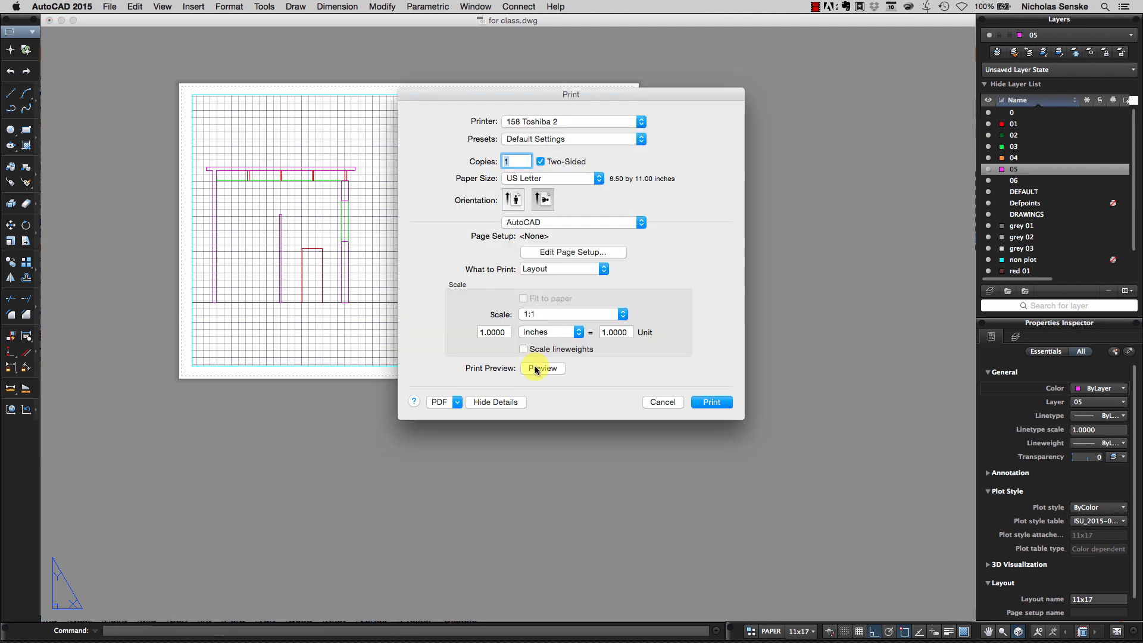
pyautogui.click(551, 178)
pyautogui.click(569, 168)
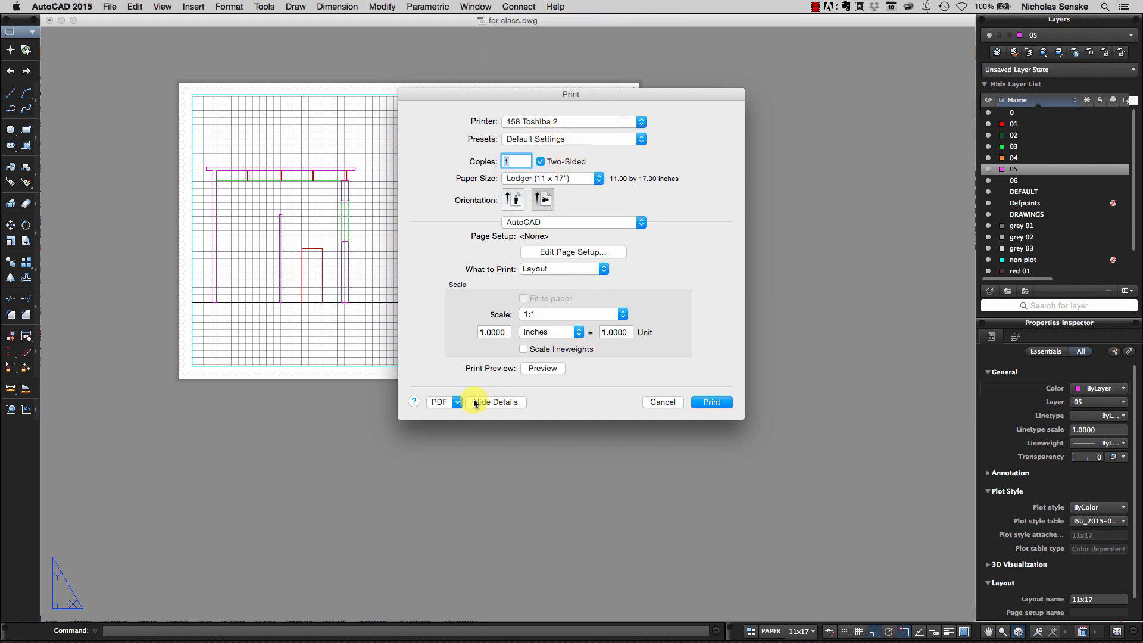
pyautogui.click(541, 369)
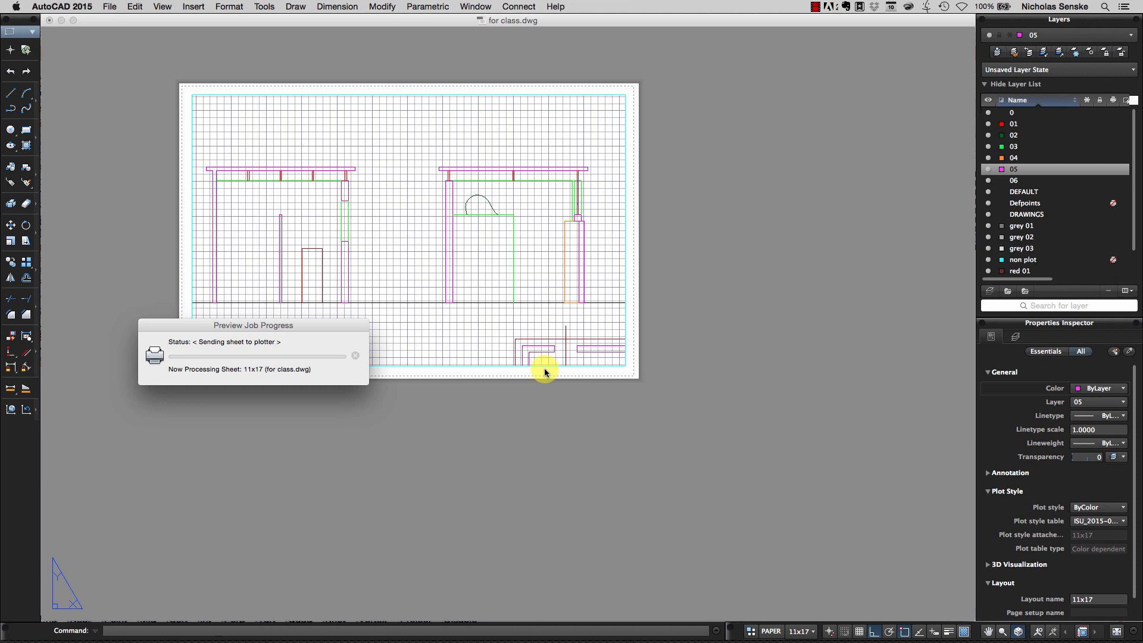
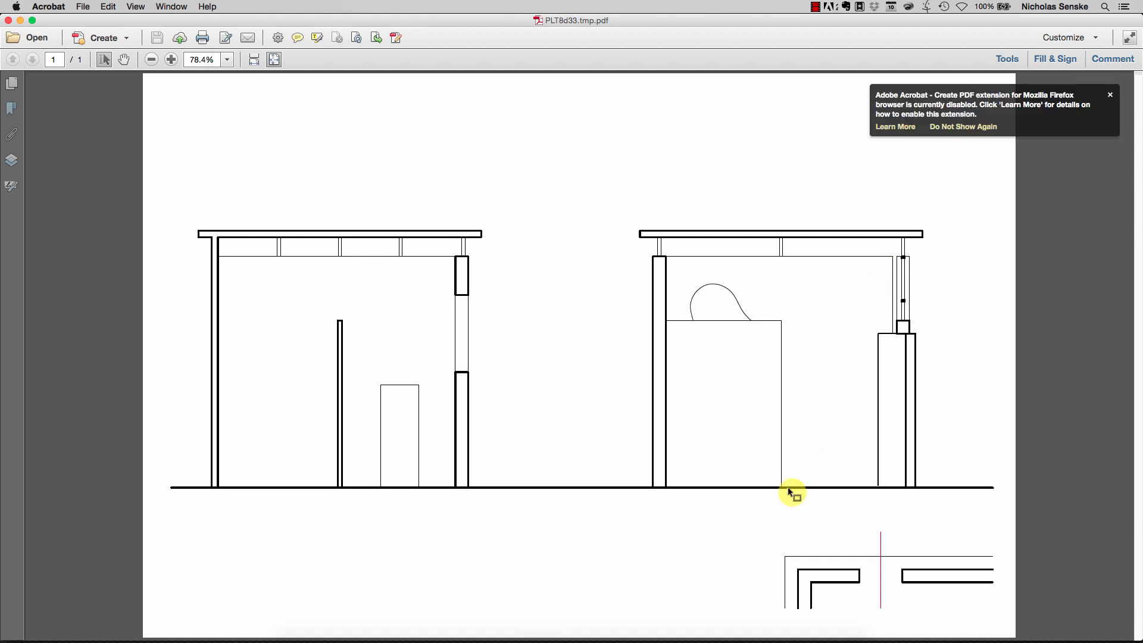
# - Close the PDF plot preview and the Acrobat start window, and cancel the print setup
pyautogui.click(1110, 95)
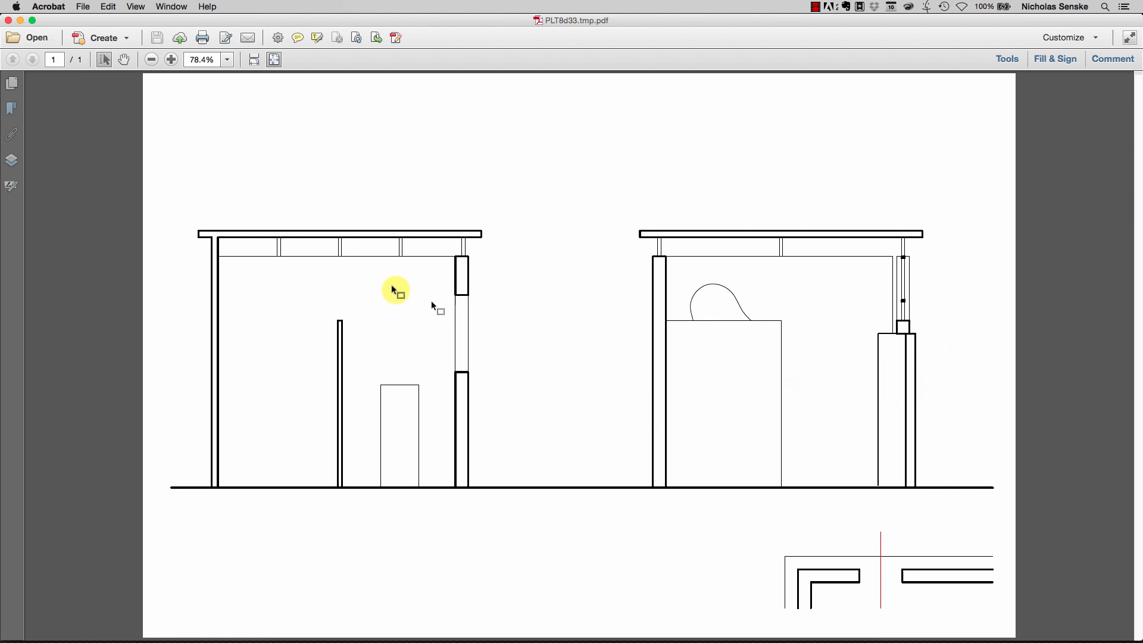
pyautogui.click(9, 22)
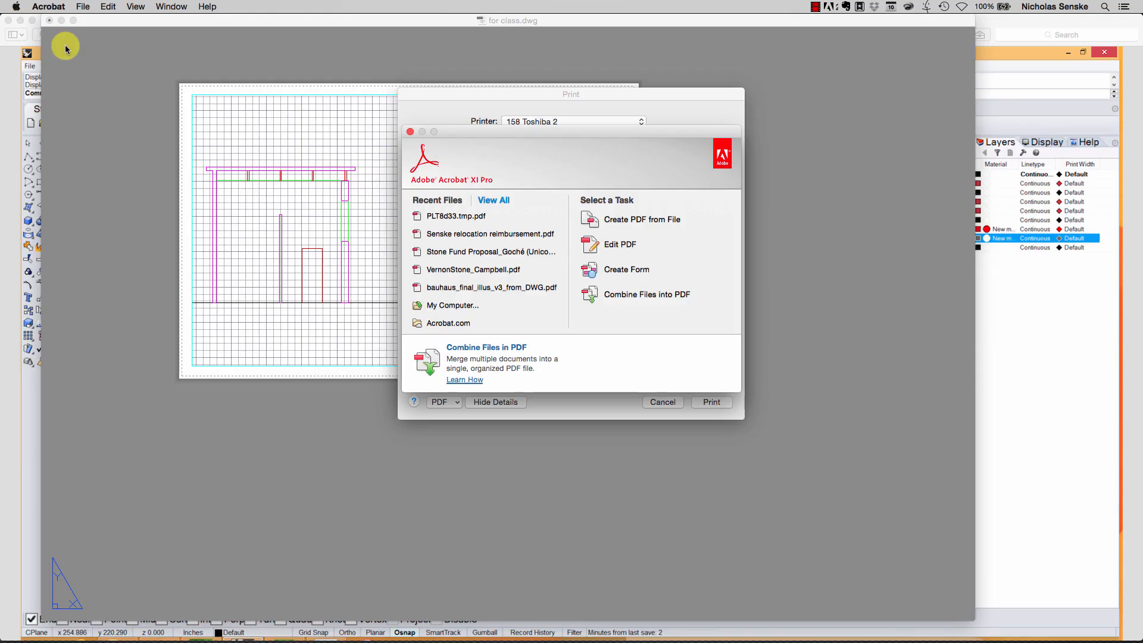
pyautogui.click(411, 133)
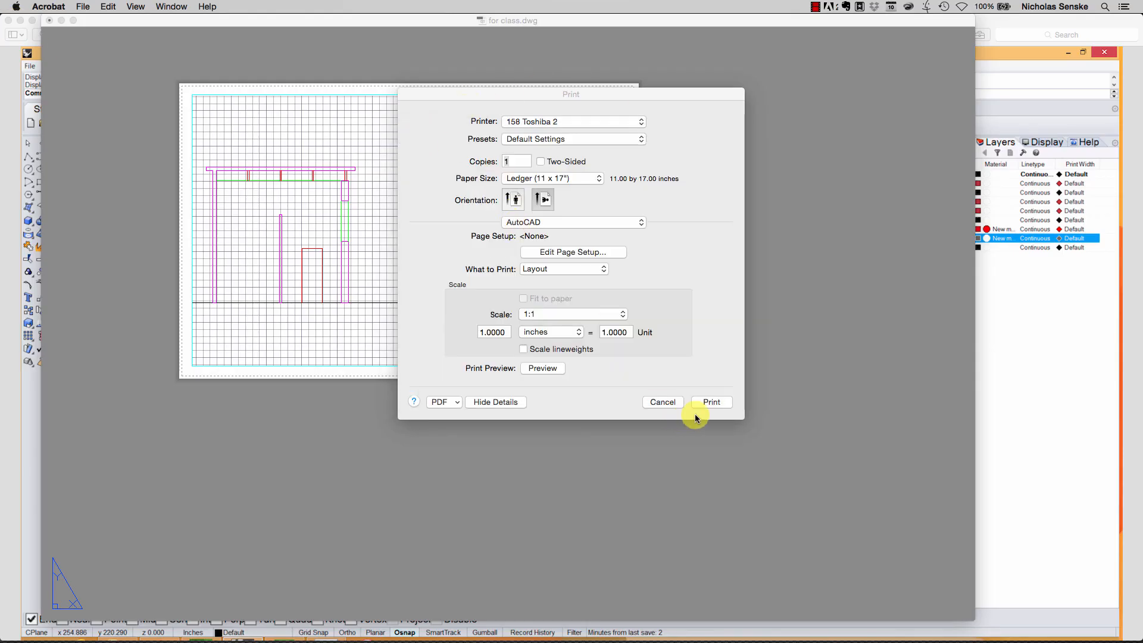
pyautogui.click(430, 94)
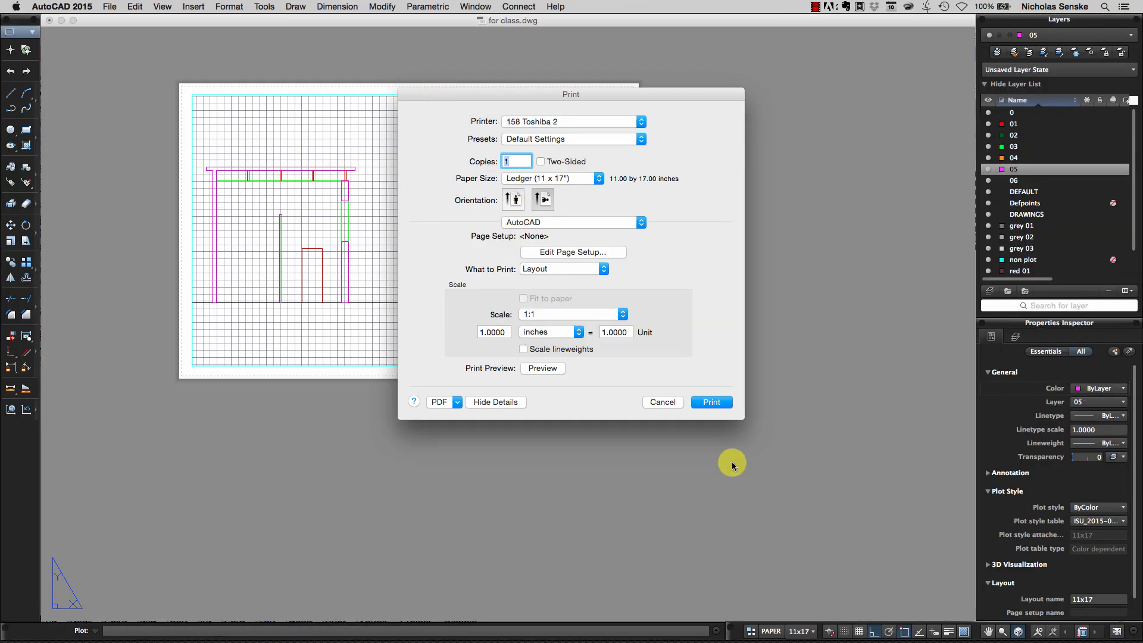
pyautogui.click(662, 405)
# - Switch back to model space and turn off layers 01 and 03 around the second section's window
pyautogui.click(752, 630)
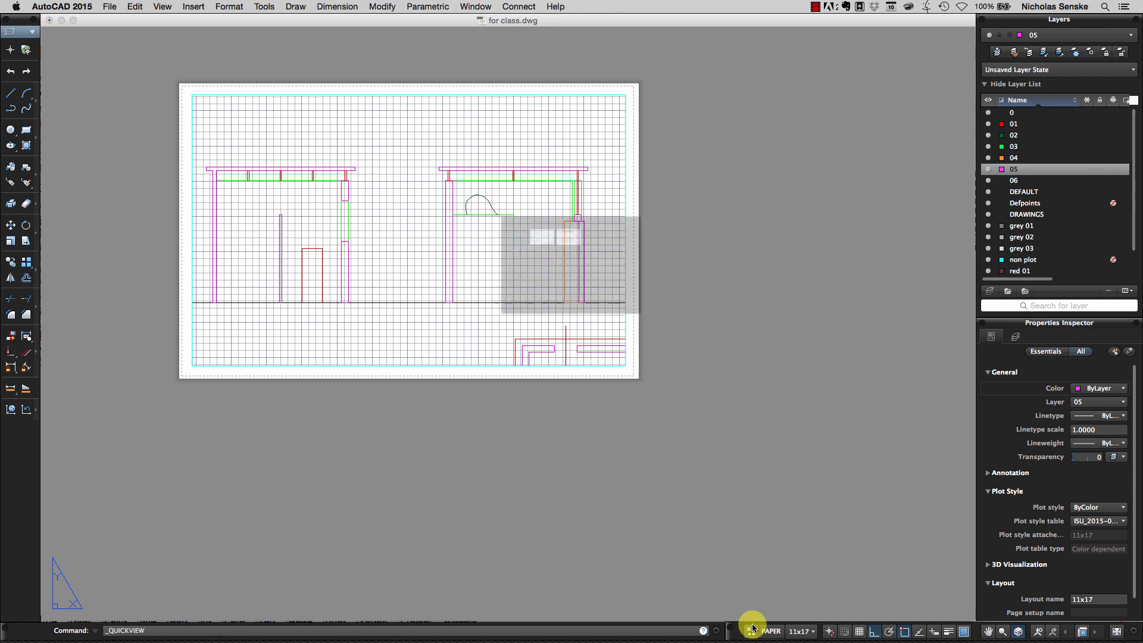
pyautogui.click(377, 179)
pyautogui.moveTo(525, 211); pyautogui.dragTo(537, 234, button='middle')
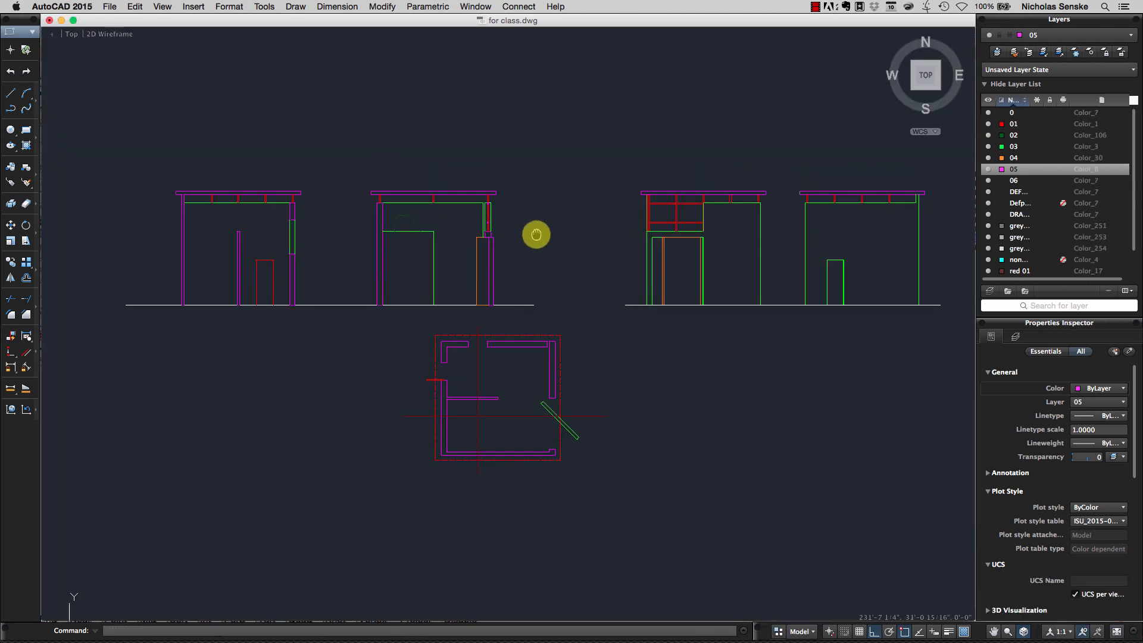
pyautogui.scroll(10, 549, 266)
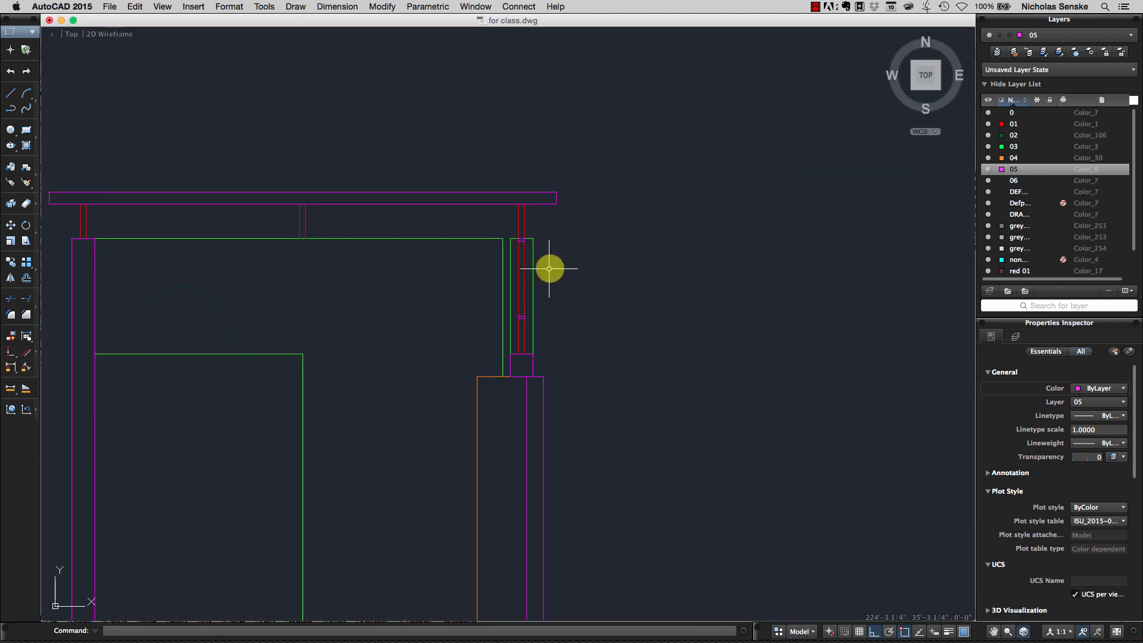
pyautogui.click(989, 147)
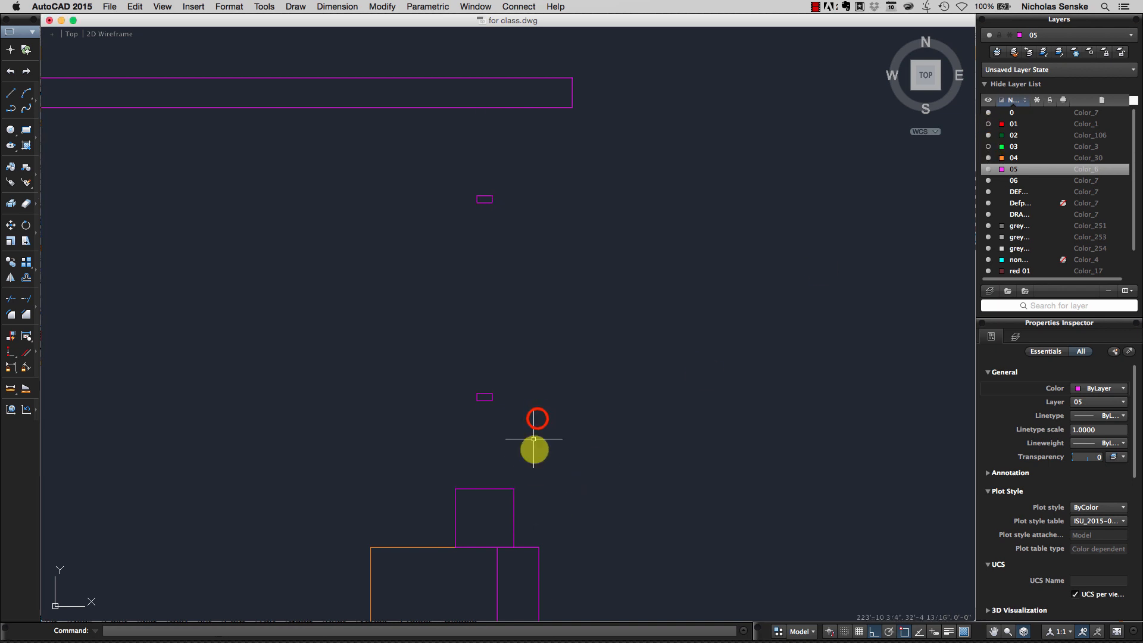
# - Move the two small cut mullion rectangles above the window sill to layer 04
pyautogui.moveTo(536, 416); pyautogui.dragTo(468, 178)
pyautogui.click(1095, 403)
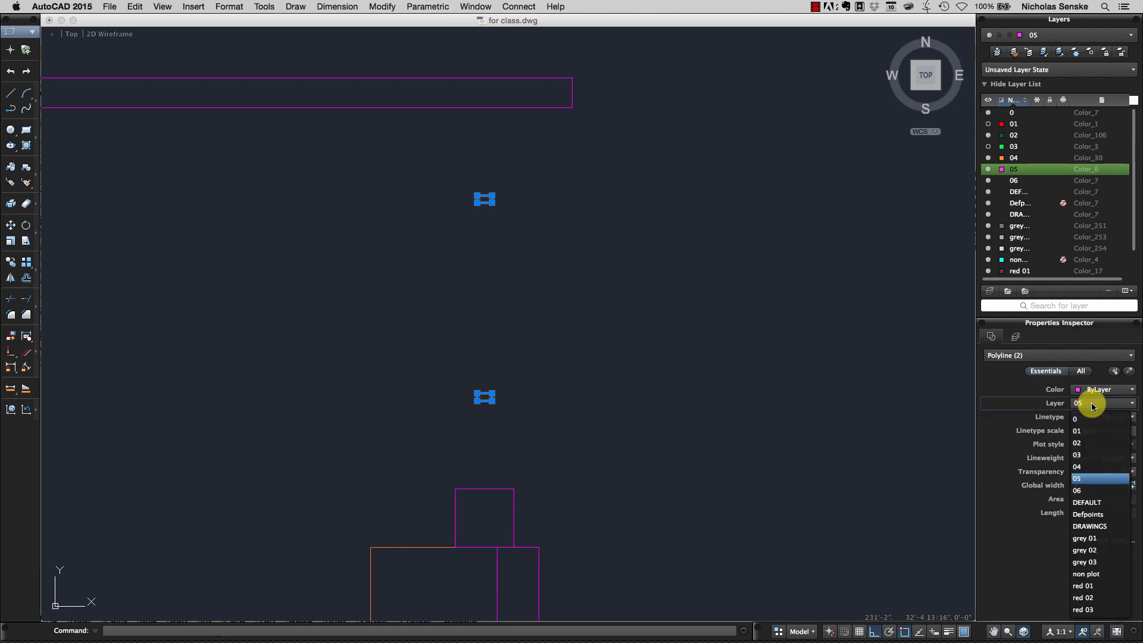
pyautogui.click(1093, 471)
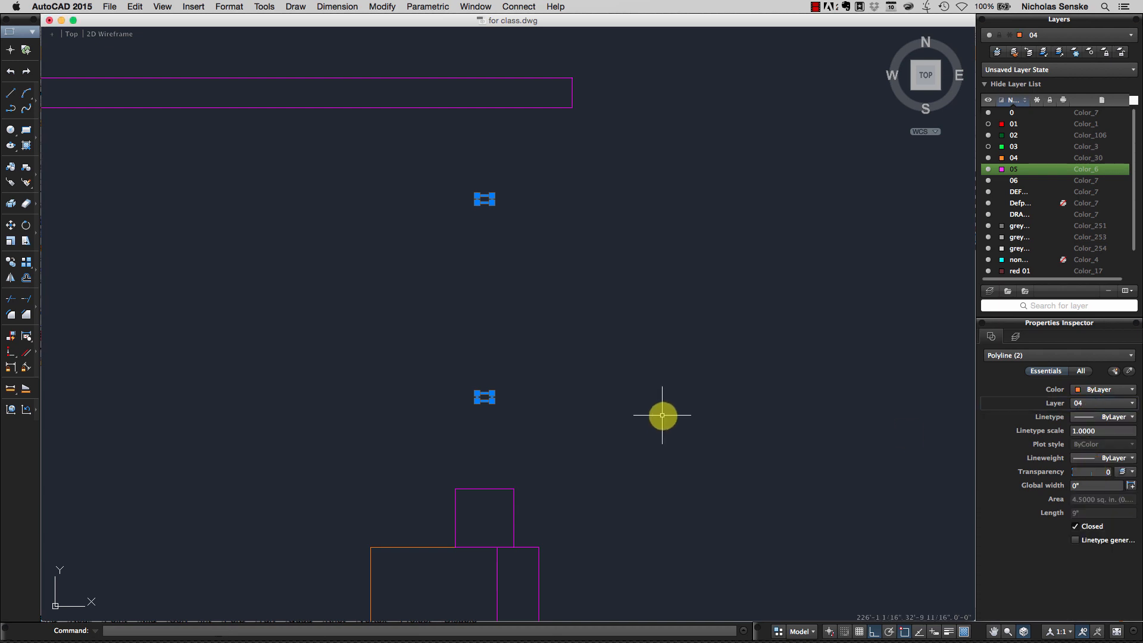
pyautogui.press('Escape')
# - Delete the magenta lower wall rectangle and the orange outline beside it beneath the second section's window sill
pyautogui.scroll(-5, 671, 423)
pyautogui.moveTo(710, 432); pyautogui.dragTo(656, 365, button='middle')
pyautogui.moveTo(630, 456); pyautogui.dragTo(638, 324, button='middle')
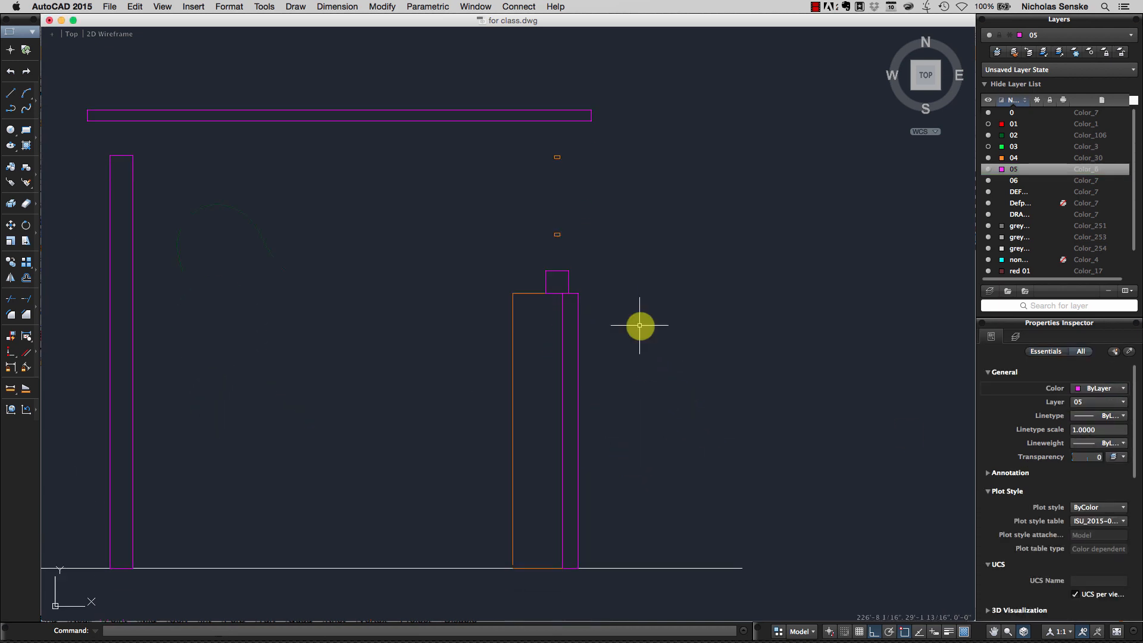
pyautogui.click(645, 428)
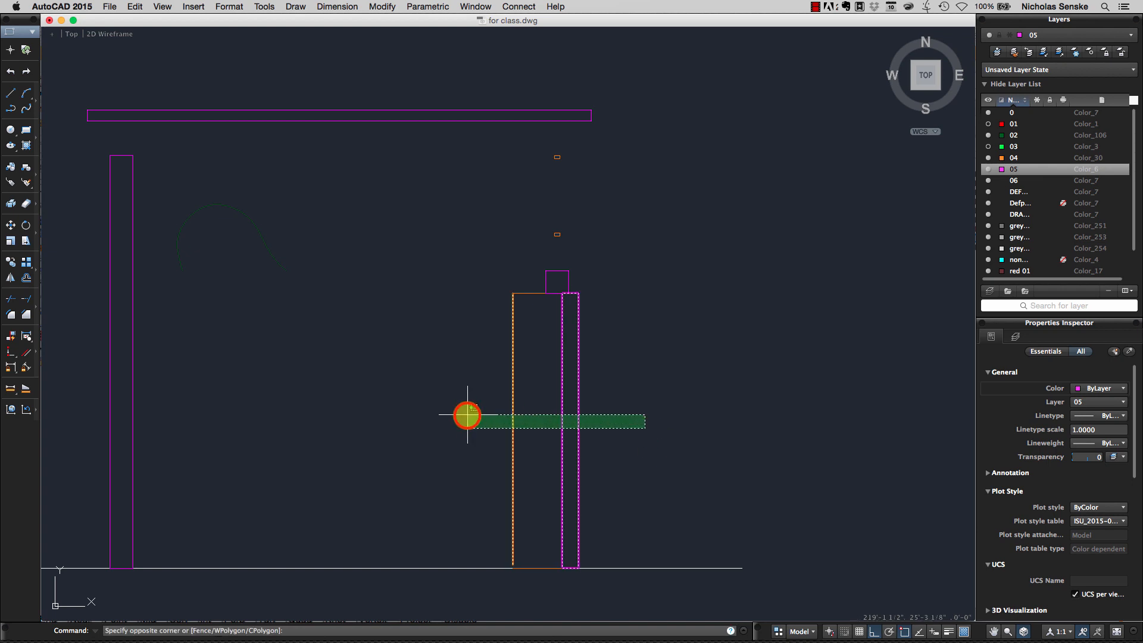
pyautogui.click(468, 415)
pyautogui.click(531, 442)
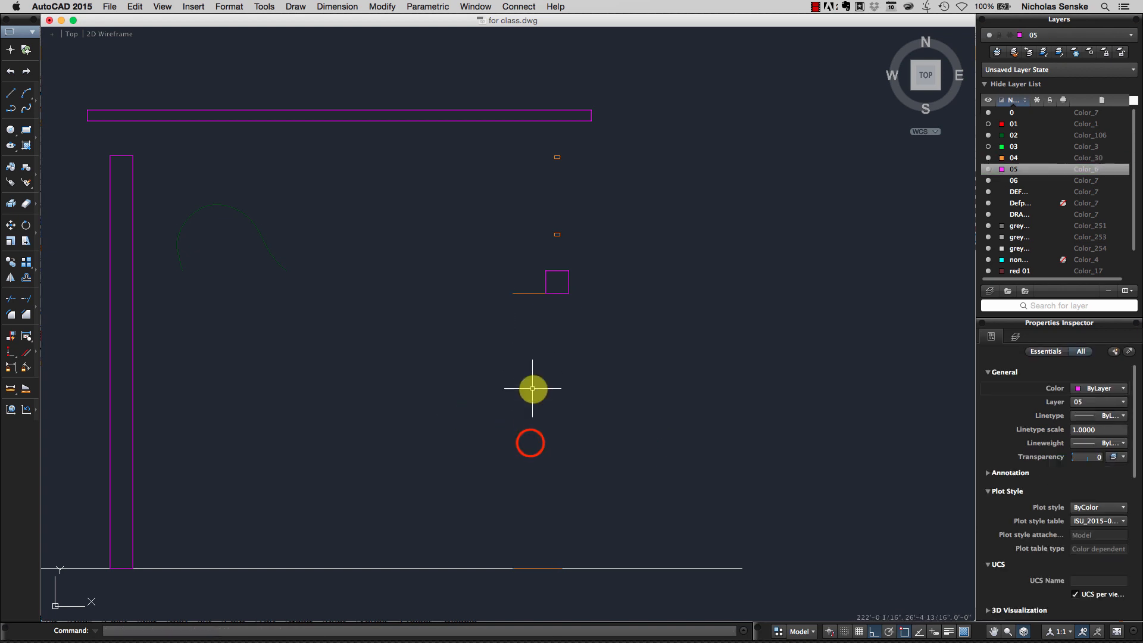
pyautogui.click(493, 290)
pyautogui.press('Delete')
pyautogui.click(533, 567)
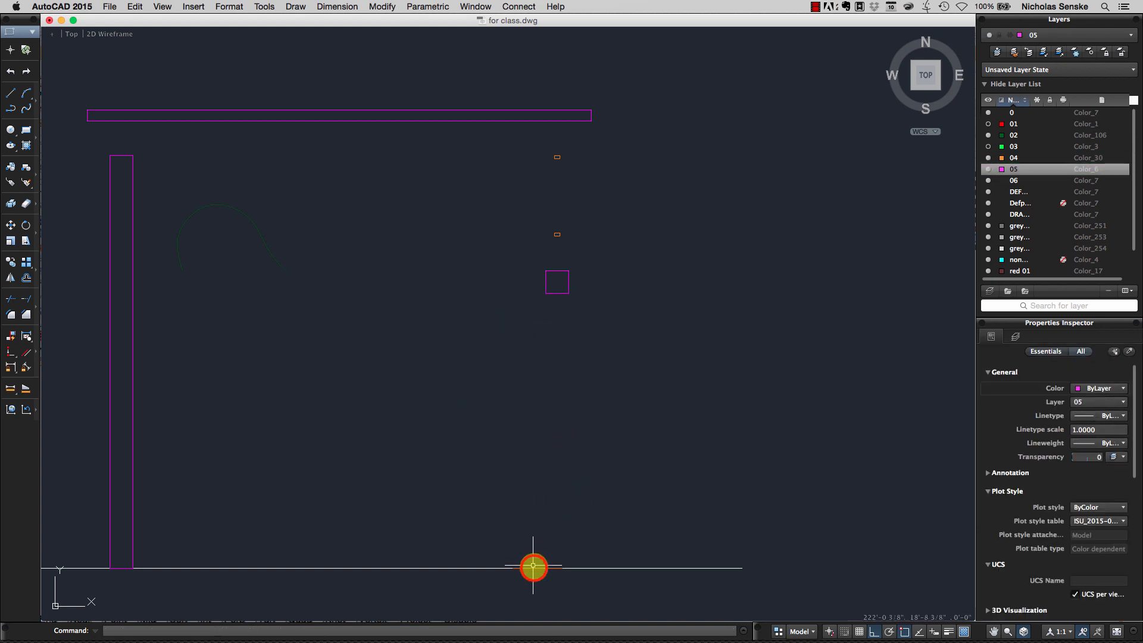
pyautogui.press('Delete')
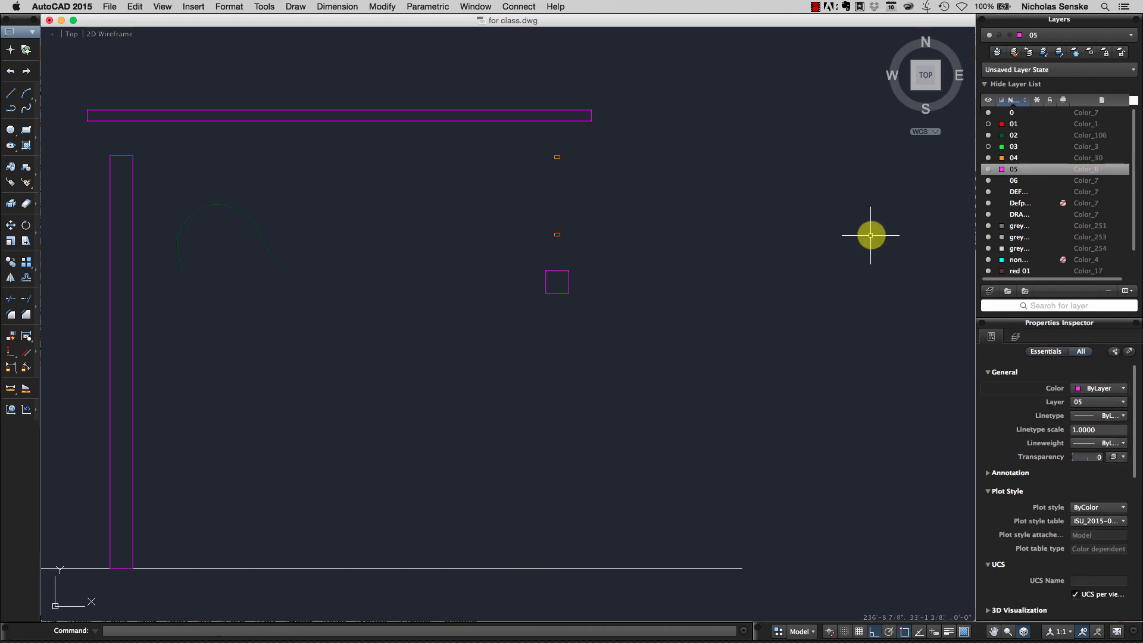
# - Turn layer 03 back on and extend the second section's green vertical lines near the window down to the ground line
pyautogui.click(989, 146)
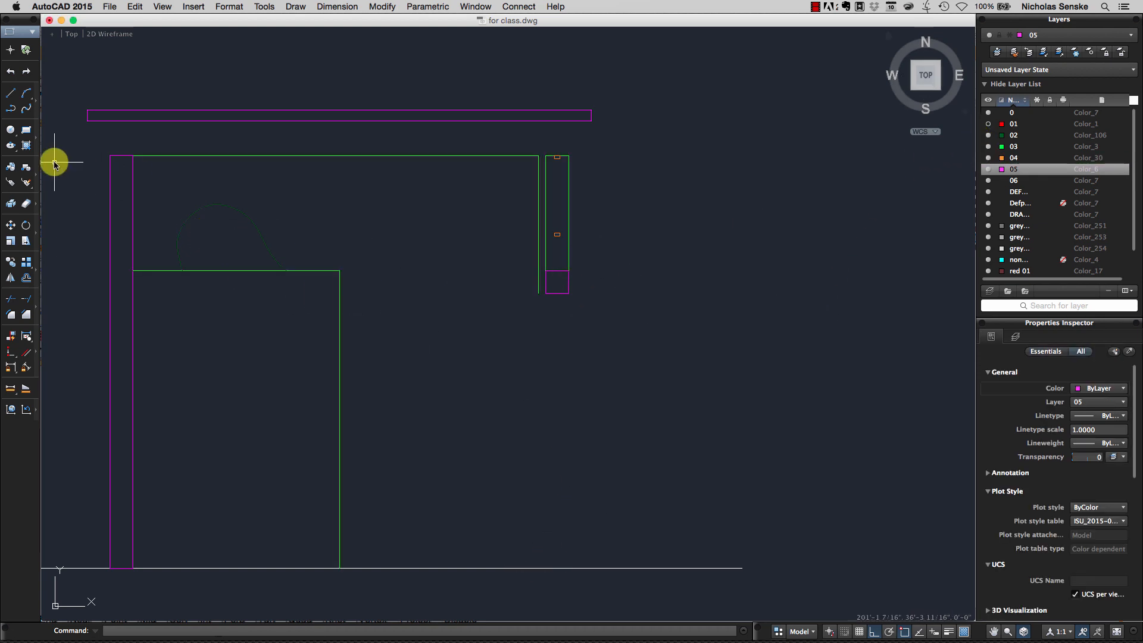
pyautogui.write('ex')
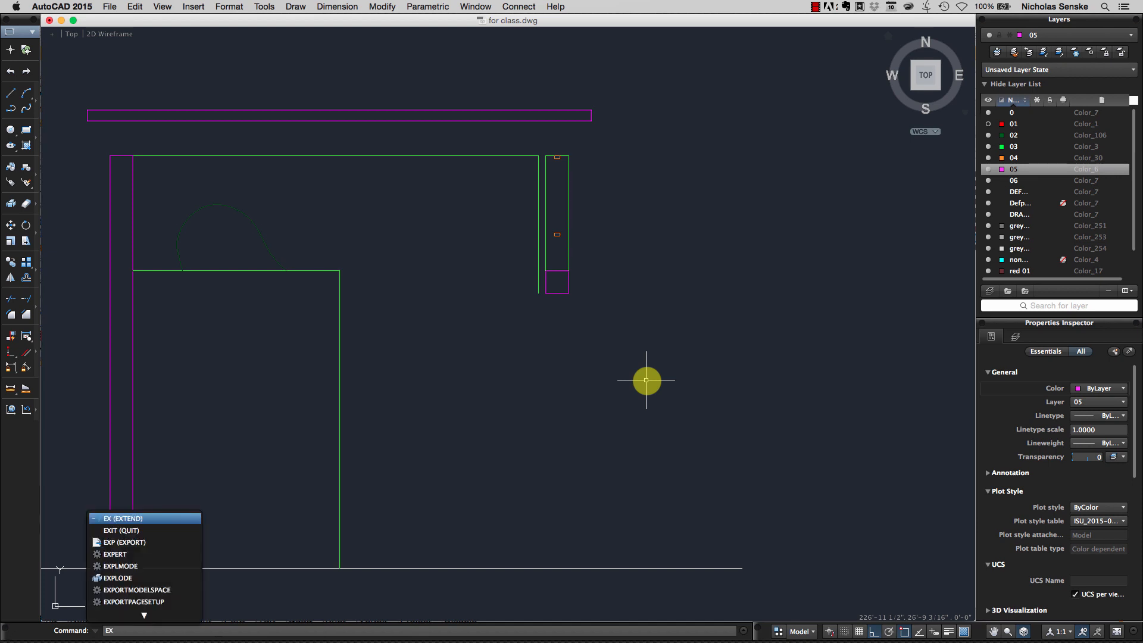
pyautogui.press('Return')
pyautogui.click(614, 567)
pyautogui.rightClick(592, 503)
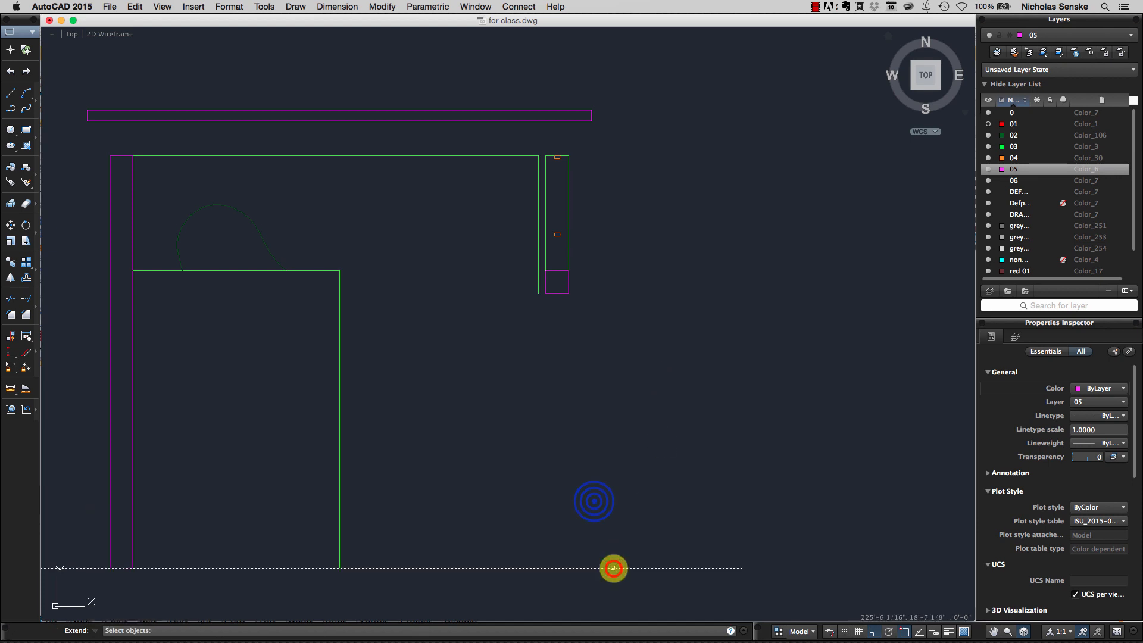
pyautogui.click(546, 264)
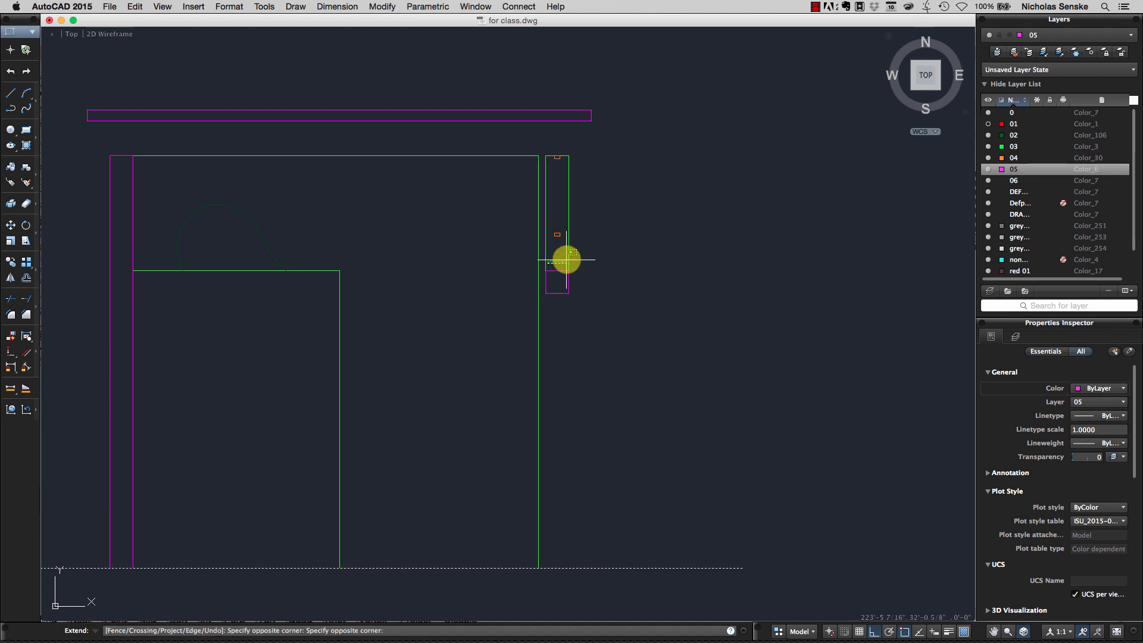
pyautogui.click(568, 258)
pyautogui.press('Escape')
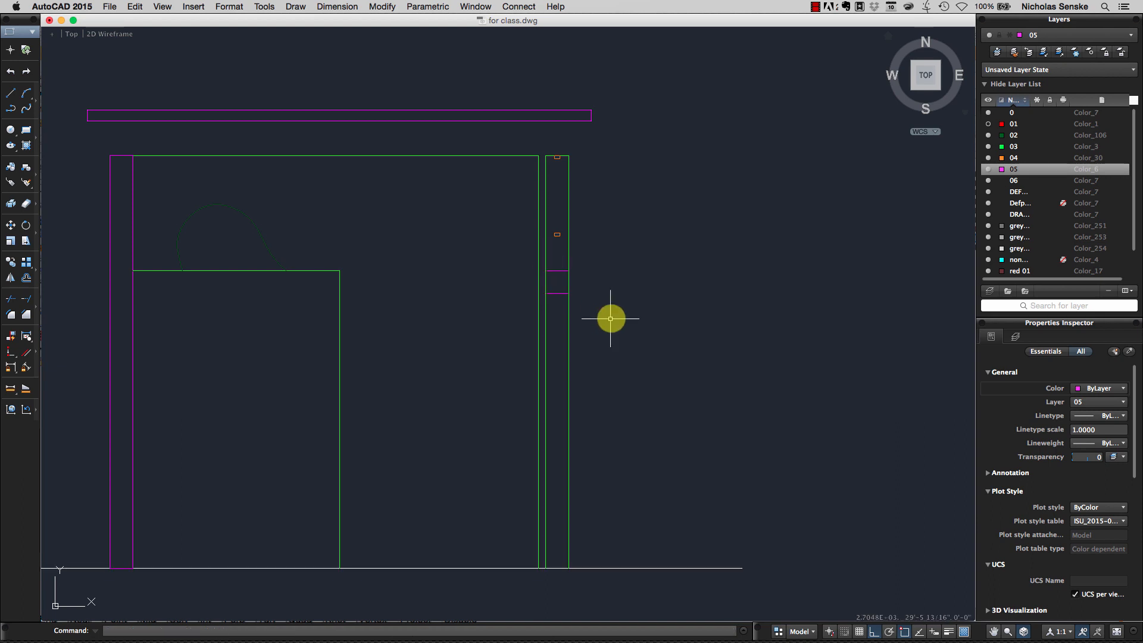
# - Bring the magenta window sill square in the second section to the front of the draw order
pyautogui.moveTo(567, 311); pyautogui.dragTo(550, 280)
pyautogui.rightClick(563, 298)
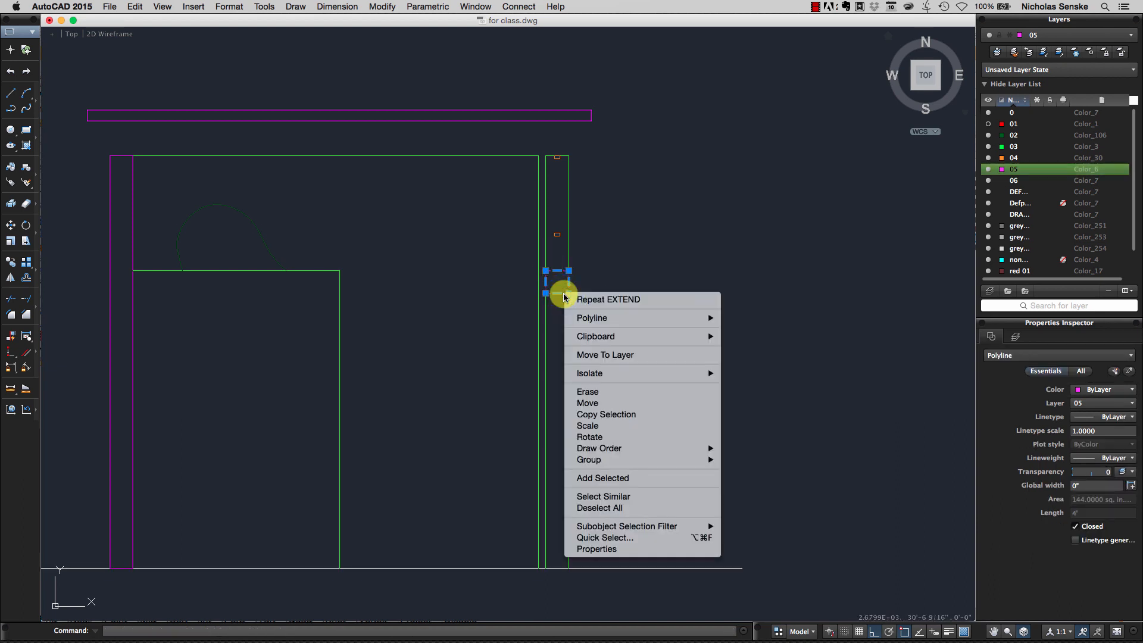
pyautogui.moveTo(655, 449)
pyautogui.click(756, 451)
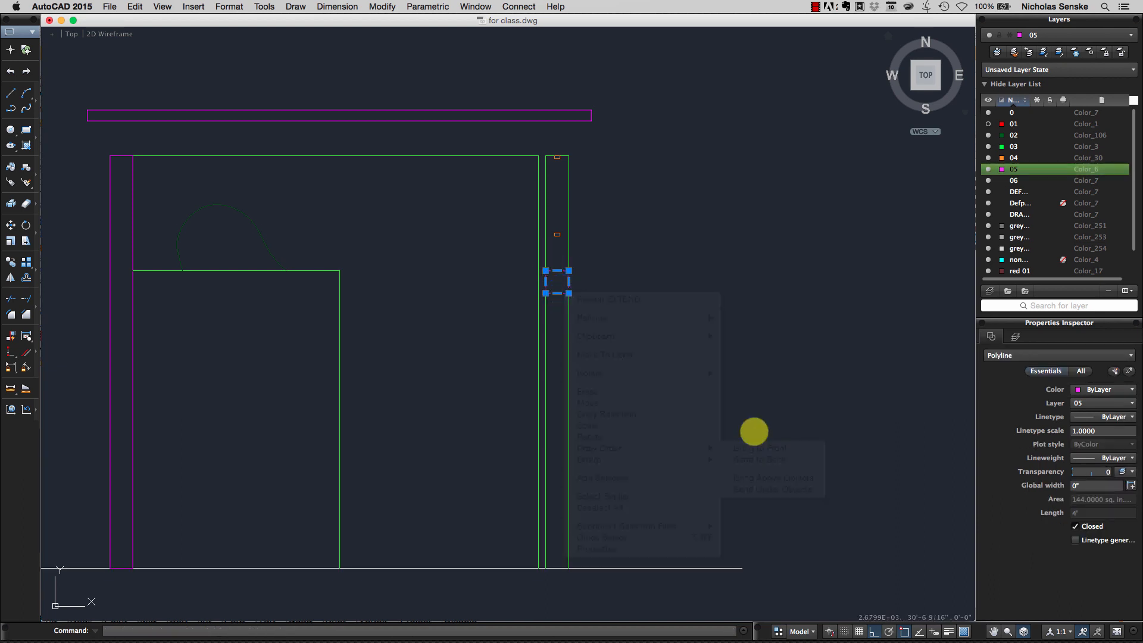
pyautogui.scroll(-3, 748, 436)
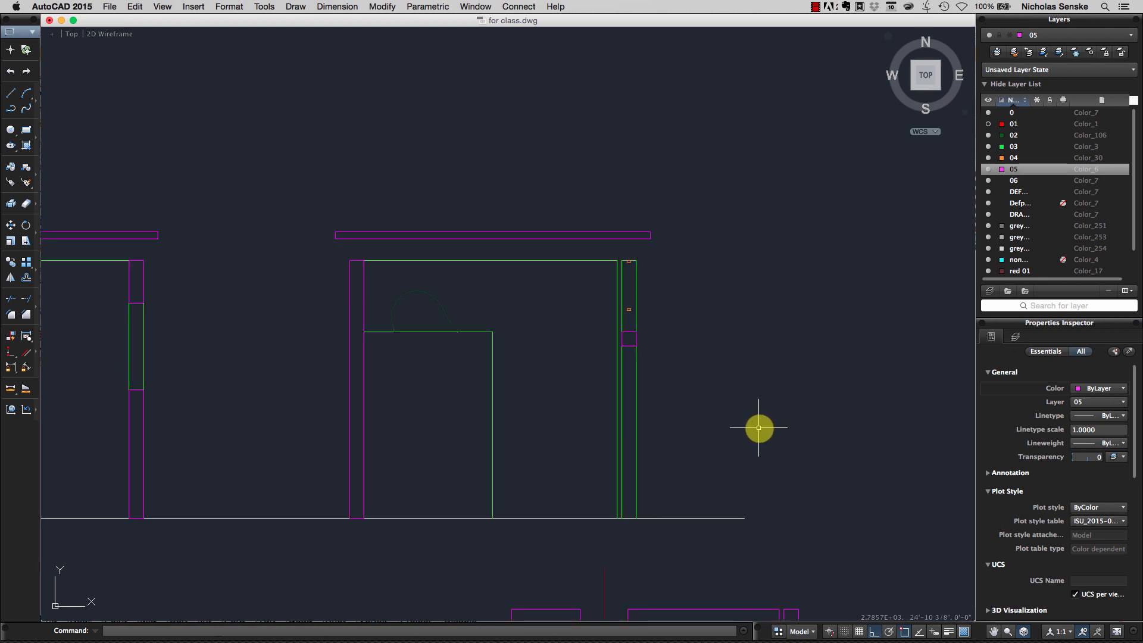
# - Turn layer 01 back on and check the mullions and wall around the second section's window
pyautogui.click(989, 125)
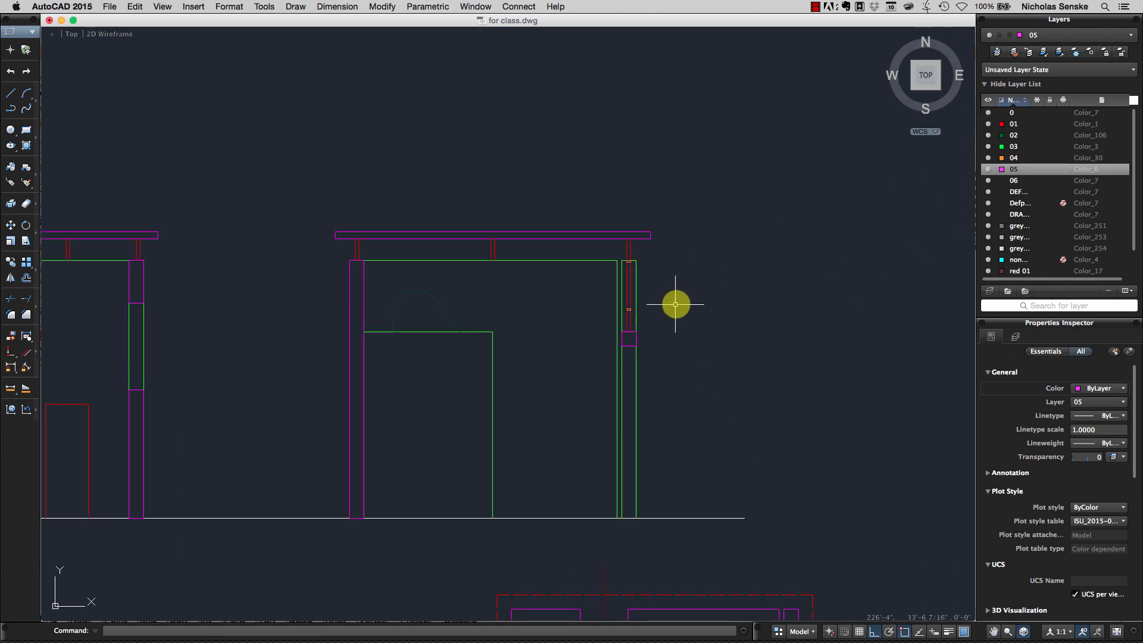
pyautogui.scroll(5, 675, 303)
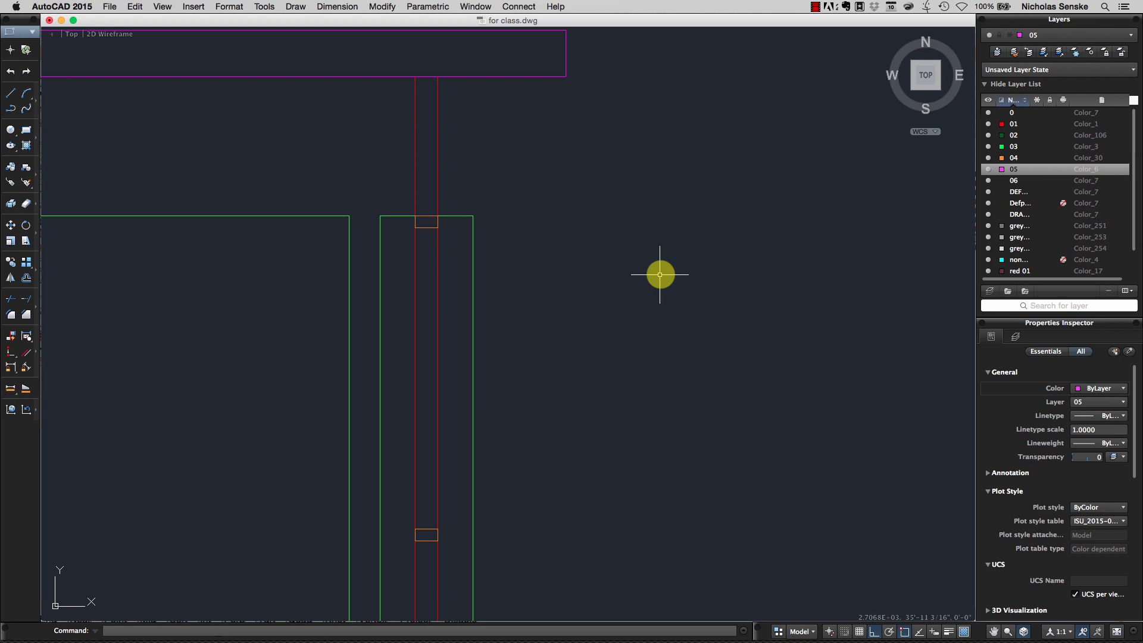
pyautogui.scroll(-5, 660, 275)
pyautogui.moveTo(702, 421); pyautogui.dragTo(730, 332, button='middle')
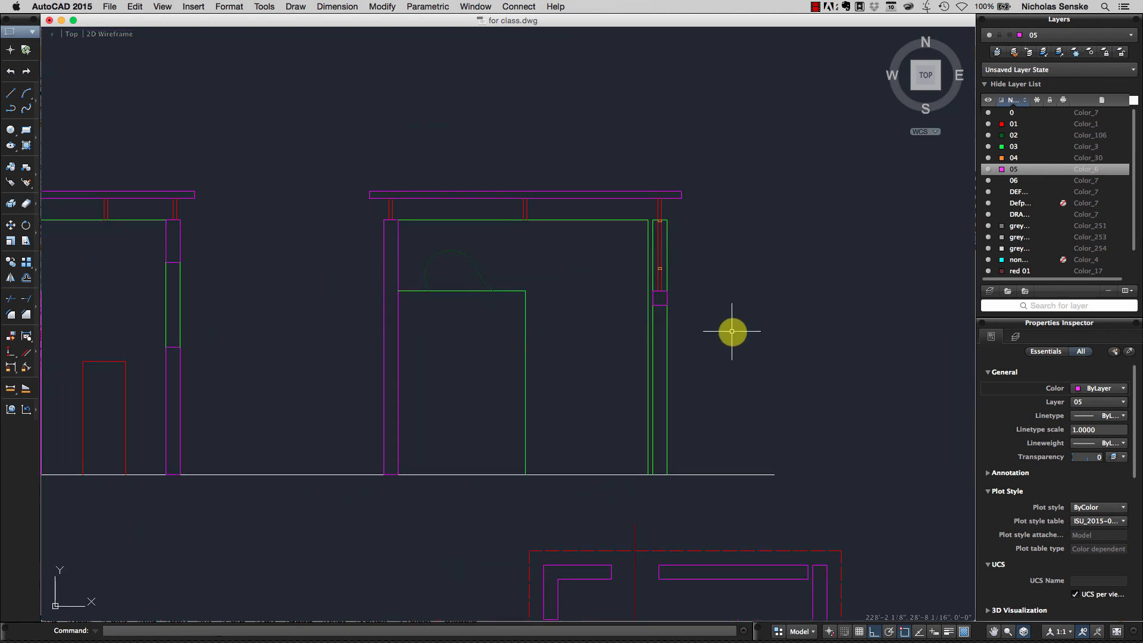
# - Open the 11x17 layout and preview its plot on Ledger (11 x 17") paper, viewing the PDF at 100%
pyautogui.click(778, 631)
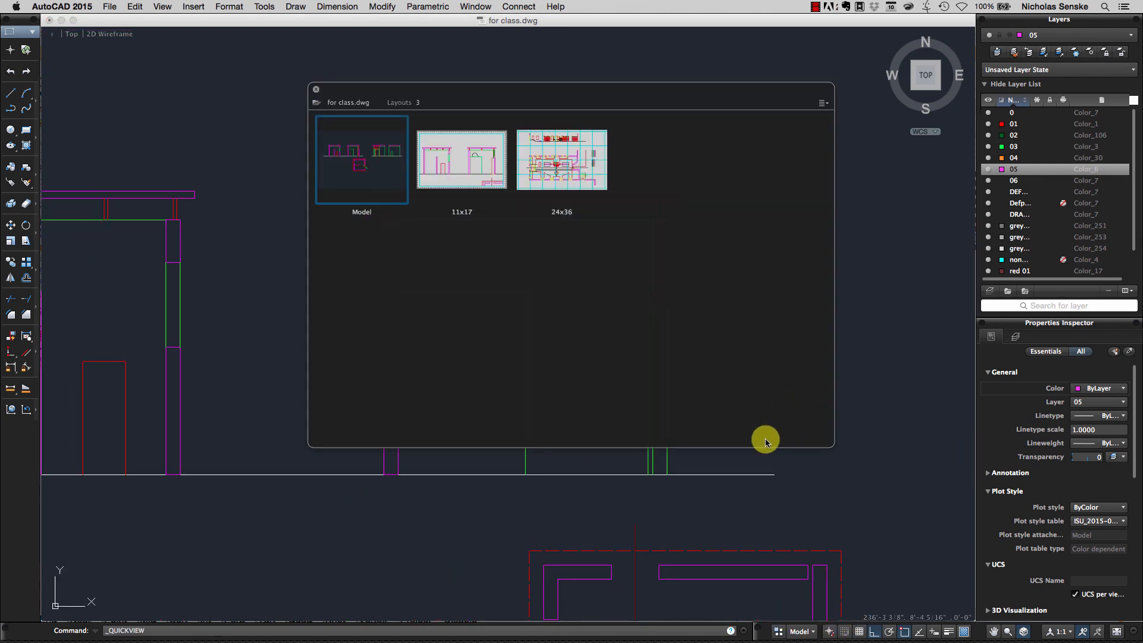
pyautogui.click(457, 181)
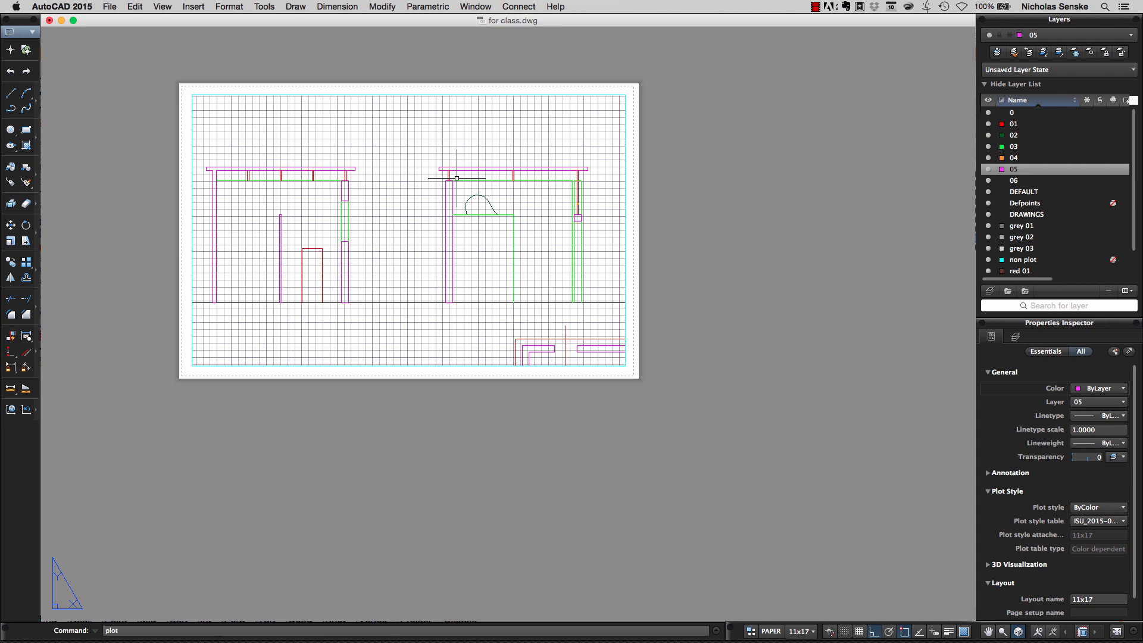
pyautogui.press('Return')
pyautogui.click(658, 233)
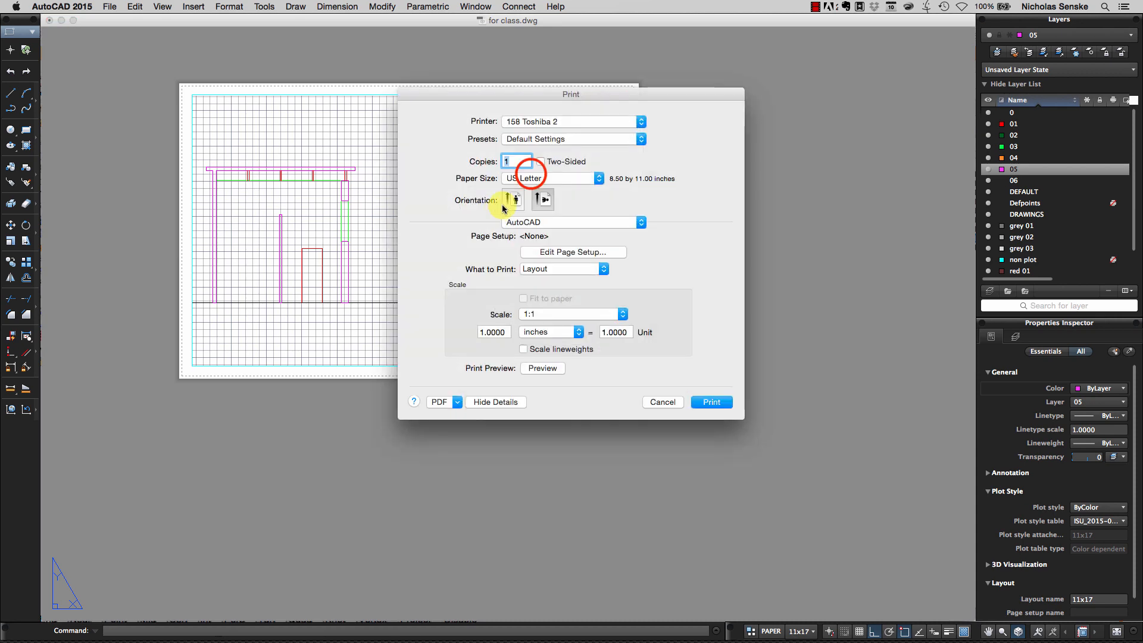
pyautogui.click(530, 176)
pyautogui.click(538, 147)
pyautogui.click(540, 372)
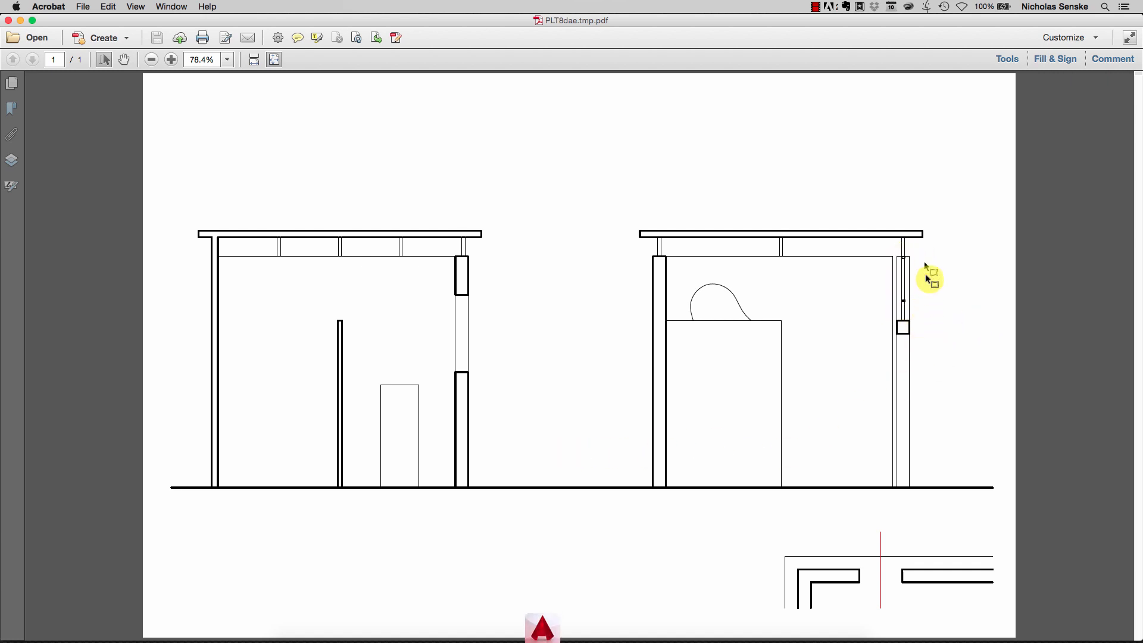
pyautogui.click(227, 60)
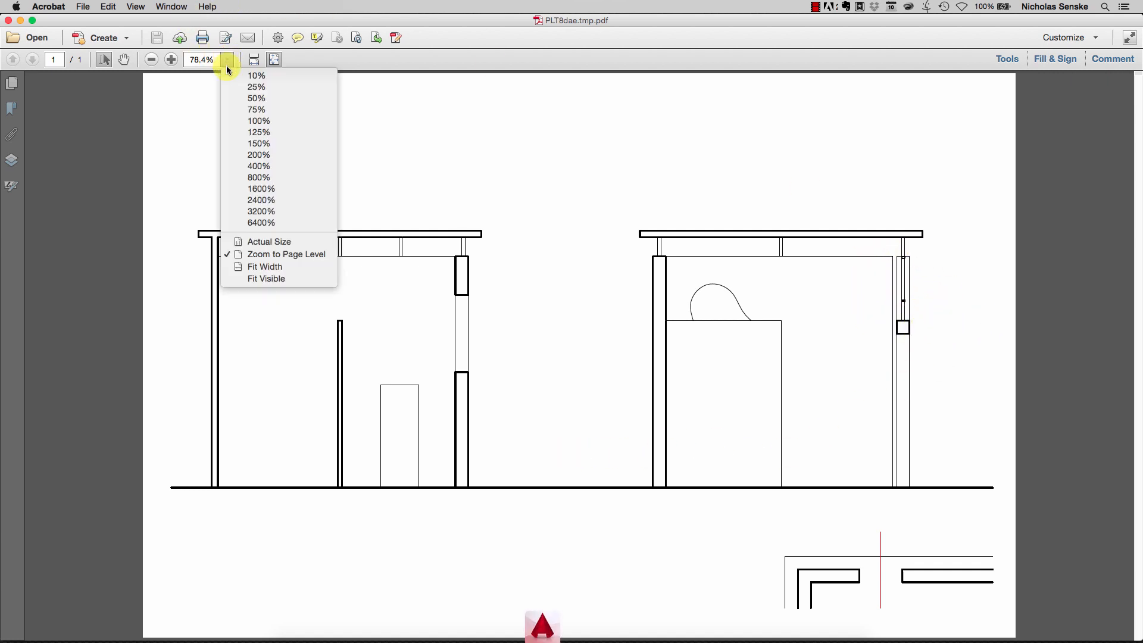
pyautogui.click(253, 124)
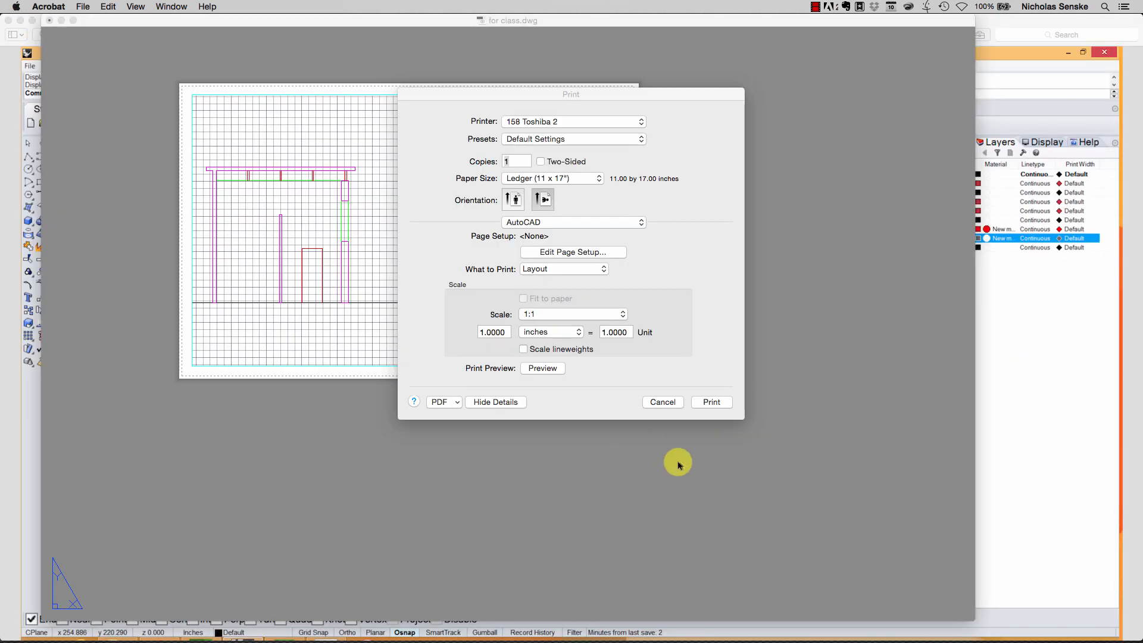
# - Cancel the print setup and return to model space
pyautogui.click(663, 402)
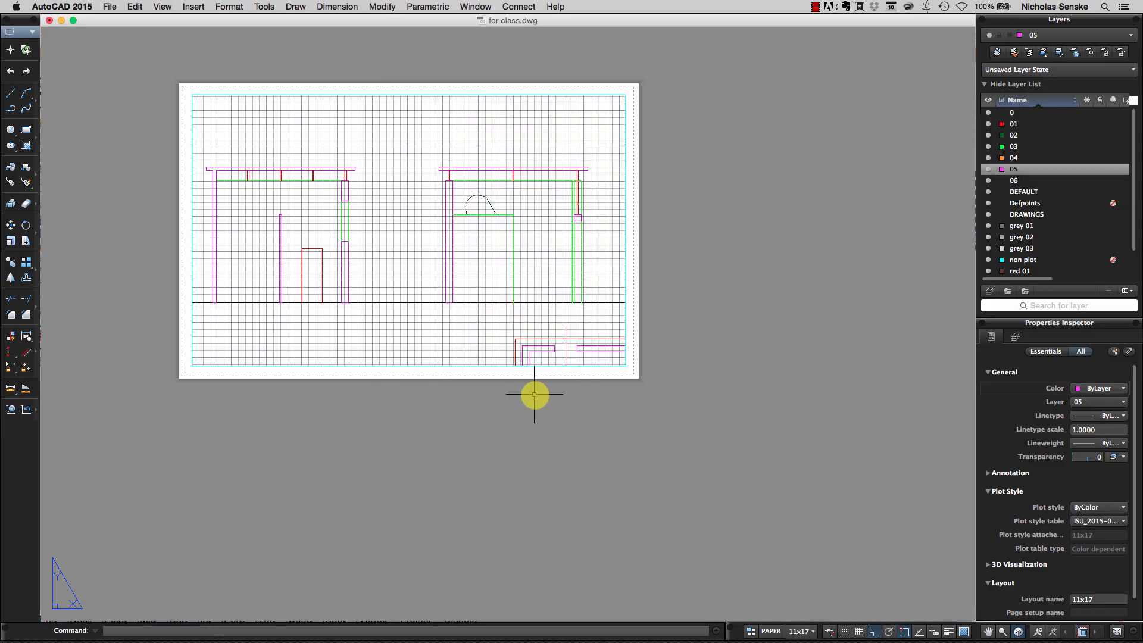
pyautogui.click(752, 631)
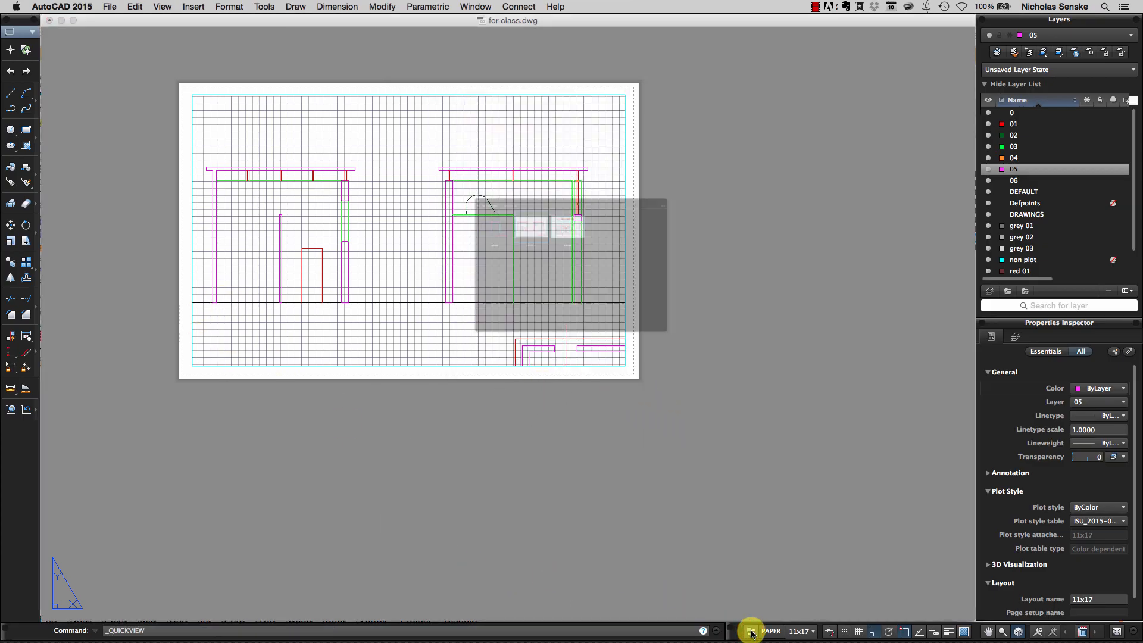
pyautogui.click(387, 196)
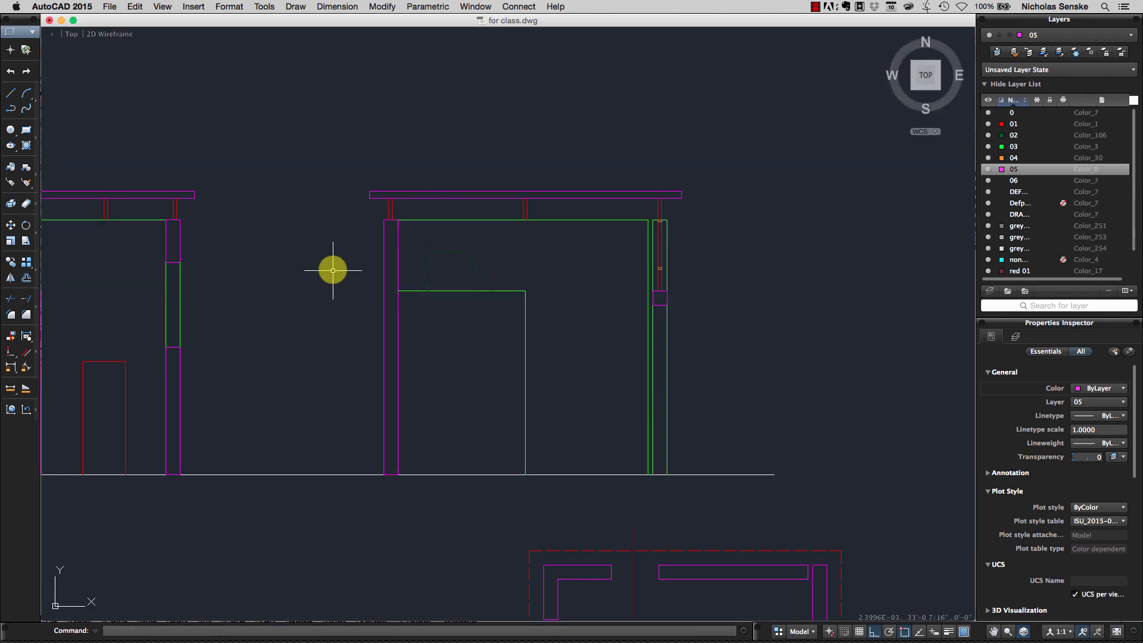
# - Copy both building sections with their shared ground line straight up, placing the copy above the originals
pyautogui.moveTo(332, 268); pyautogui.dragTo(598, 259, button='middle')
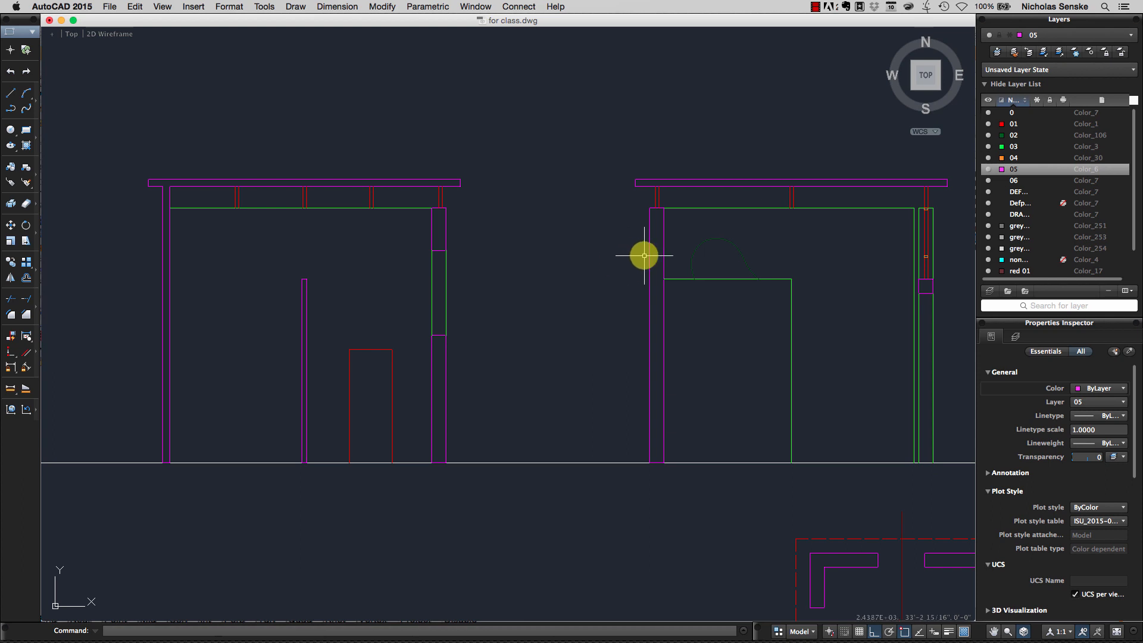
pyautogui.scroll(-5, 735, 270)
pyautogui.click(761, 352)
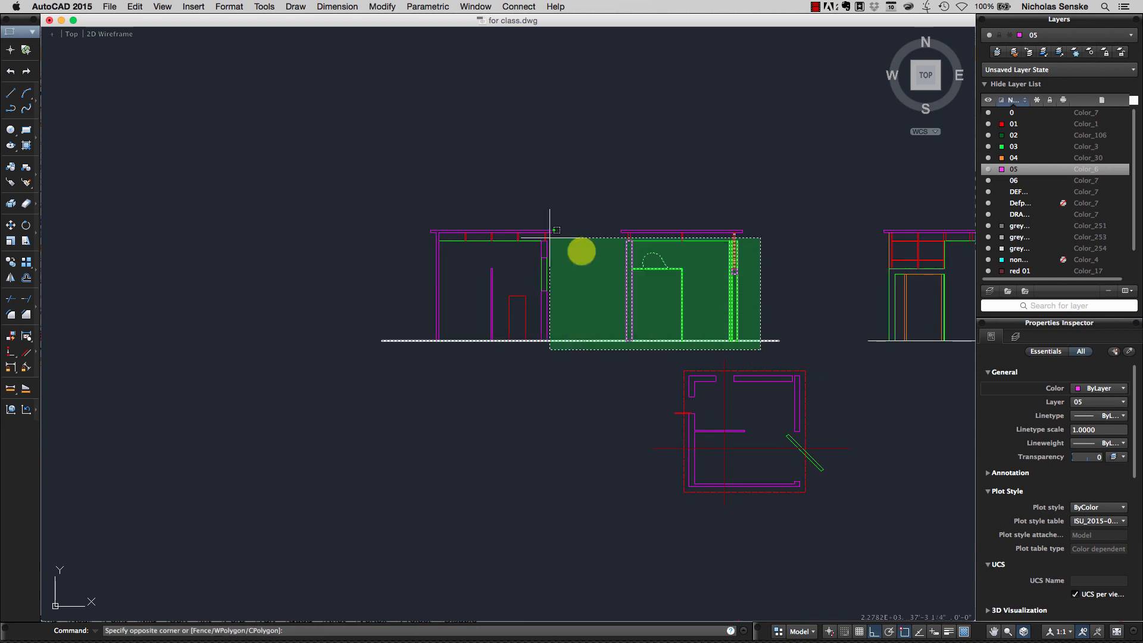
pyautogui.click(401, 204)
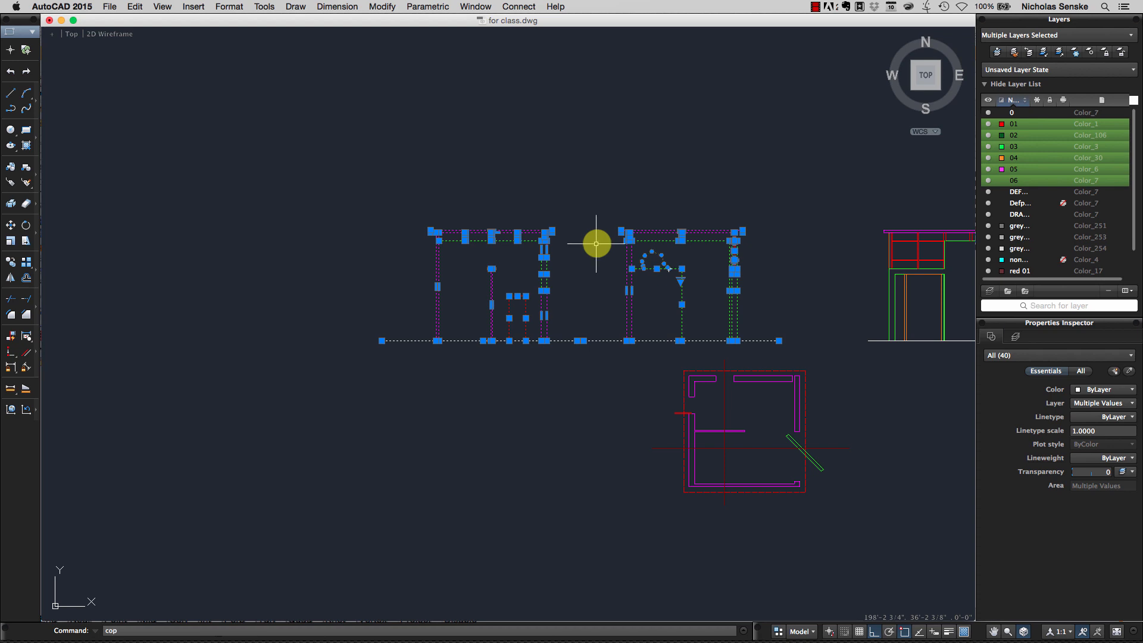
pyautogui.press('Return')
pyautogui.click(588, 430)
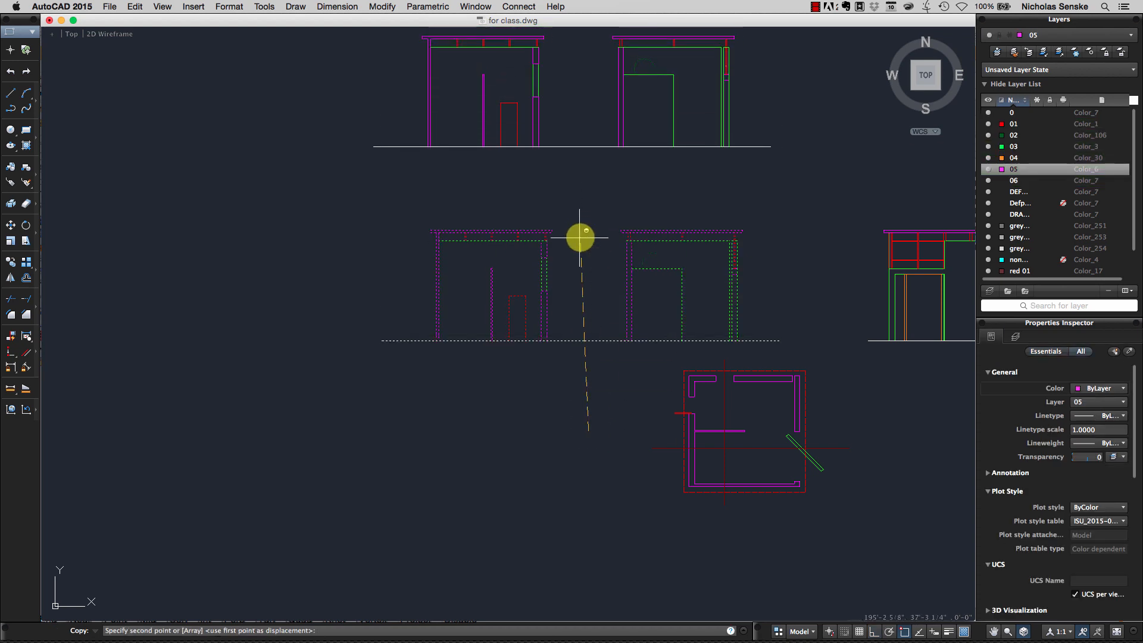
pyautogui.click(589, 260)
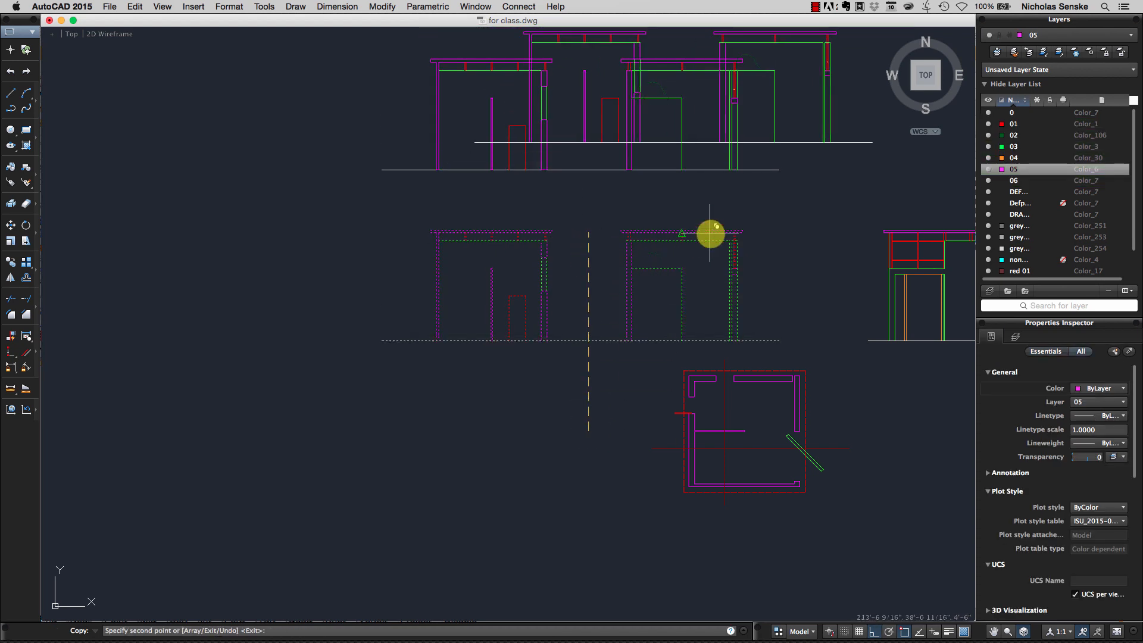
pyautogui.press('Escape')
pyautogui.moveTo(698, 207)
pyautogui.mouseDown(button='middle')
pyautogui.moveTo(672, 290)
pyautogui.moveTo(710, 345)
pyautogui.moveTo(752, 321)
pyautogui.mouseUp(button='middle')
pyautogui.scroll(2, 655, 265)
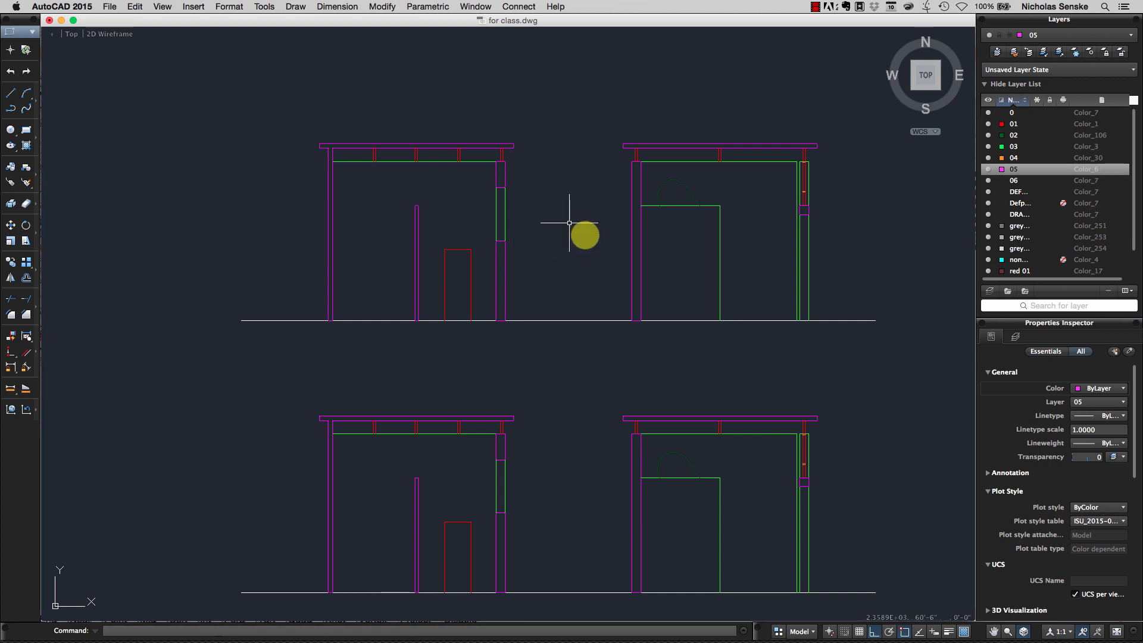
# - Turn off layers 01, 02, 03, 04 and 06 to isolate the magenta cut outlines of the sections
pyautogui.click(988, 147)
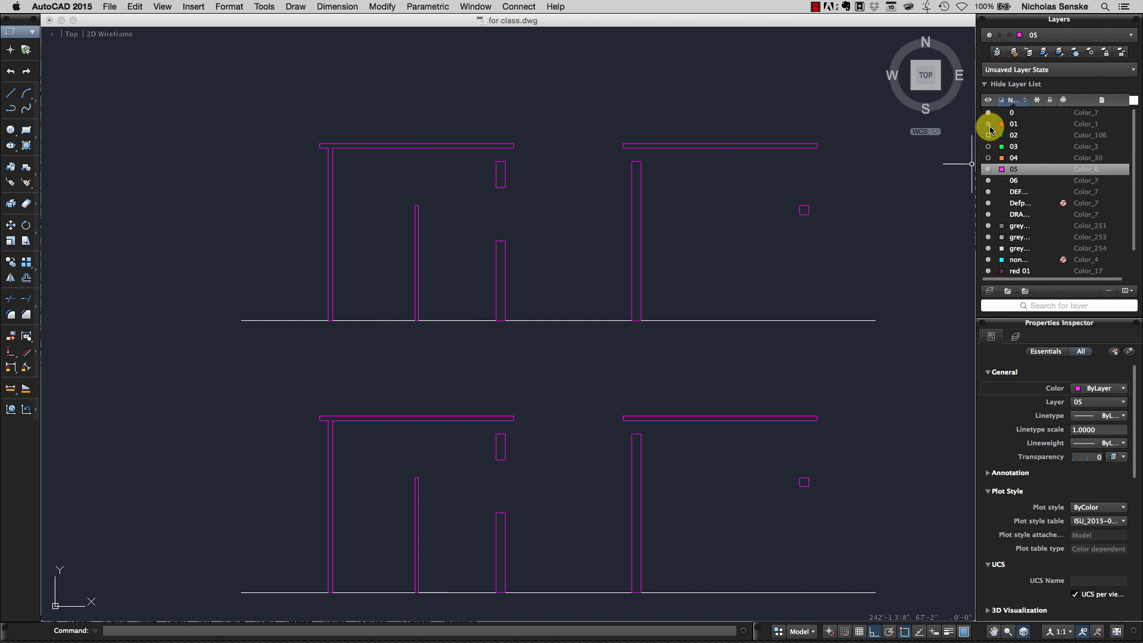
pyautogui.moveTo(883, 291); pyautogui.dragTo(860, 293, button='middle')
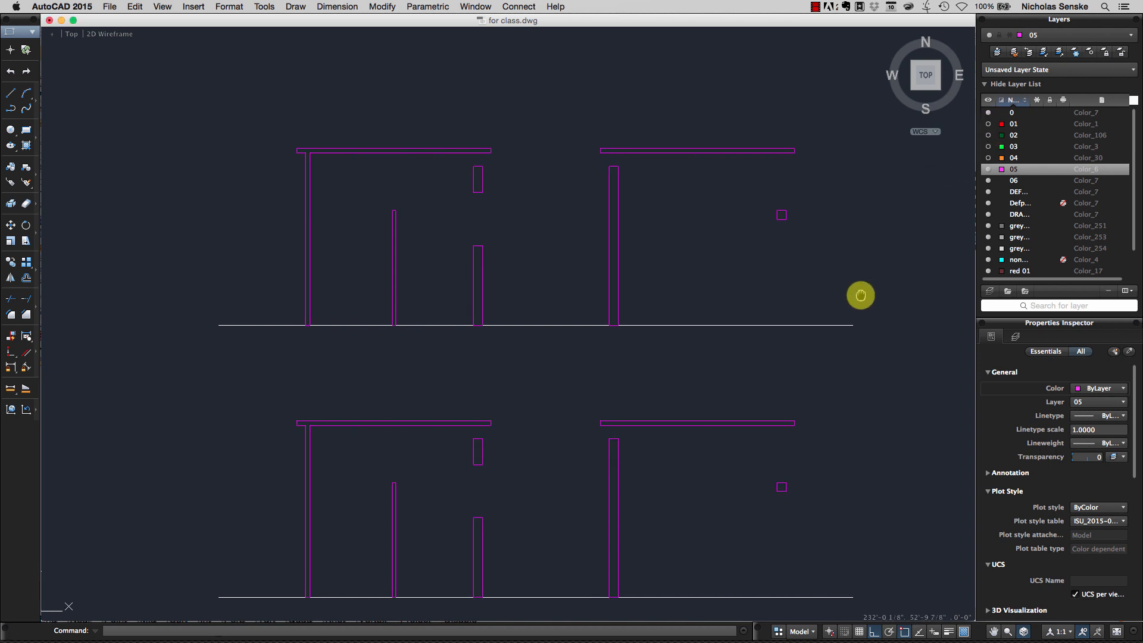
pyautogui.click(989, 181)
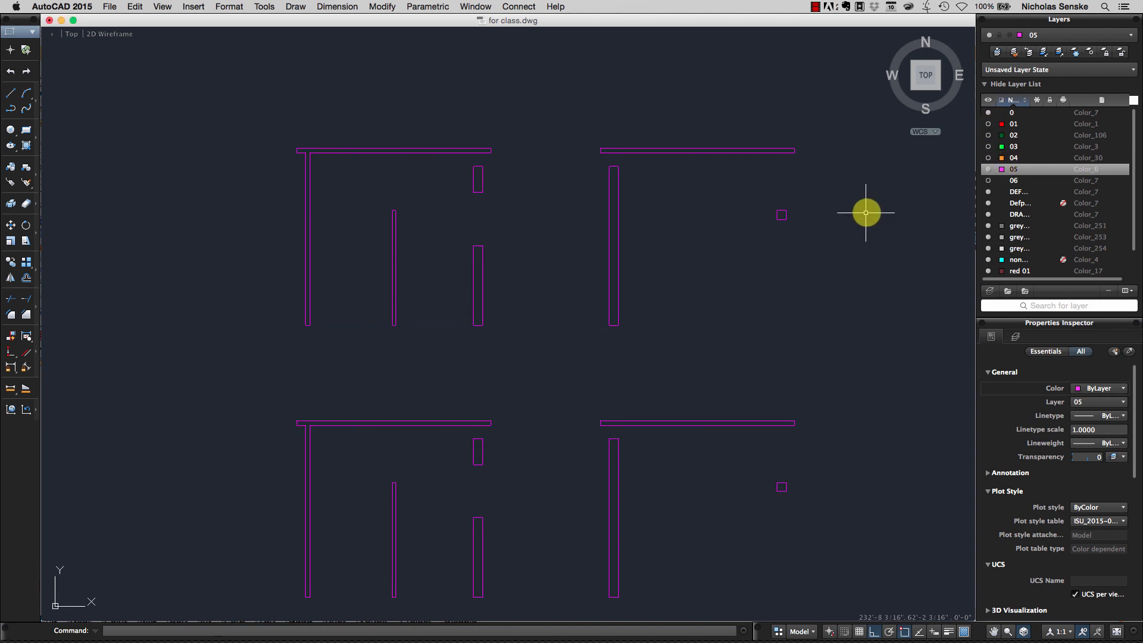
pyautogui.moveTo(838, 256); pyautogui.dragTo(841, 256, button='middle')
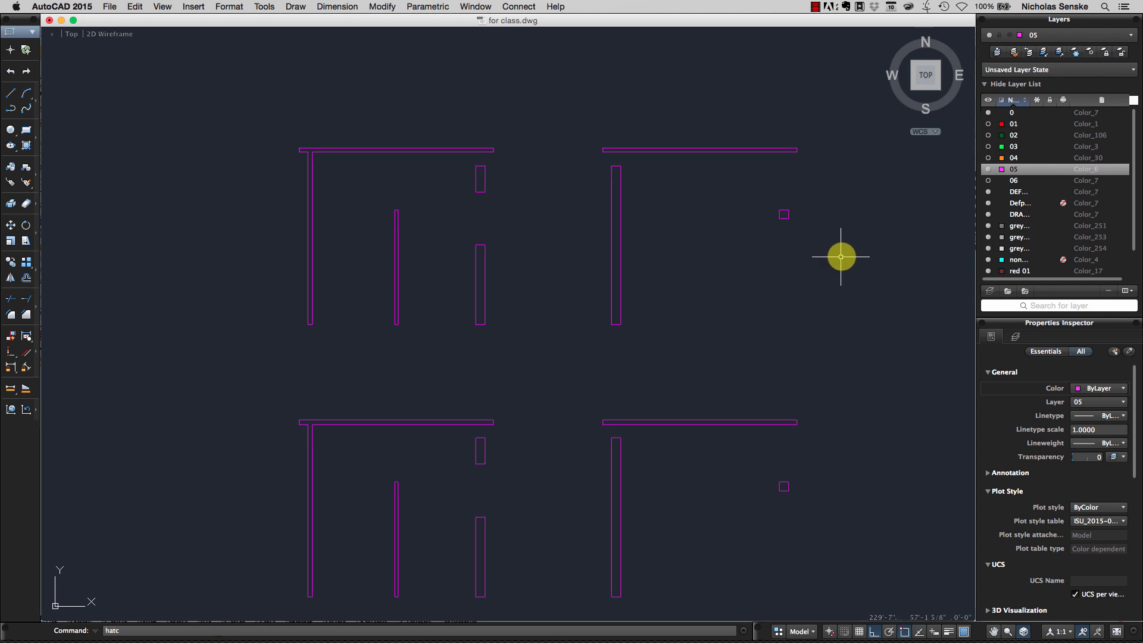
# - Hatch the cut walls, roof slab and thin partition of the left section in the upper copy with solid fill
pyautogui.press('Return')
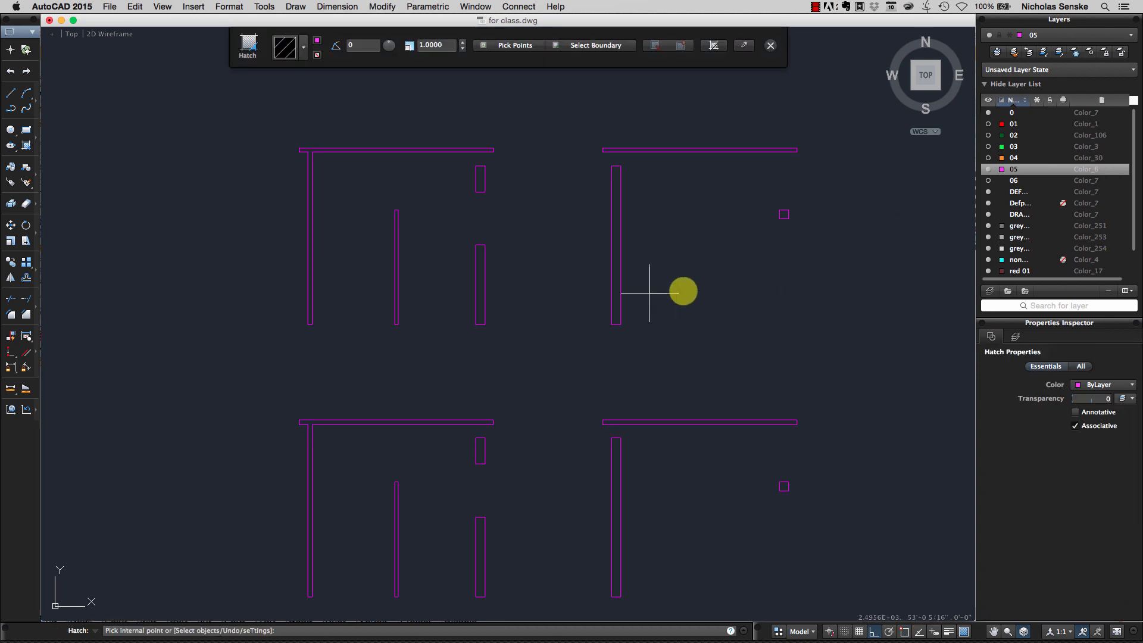
pyautogui.click(480, 266)
pyautogui.click(480, 178)
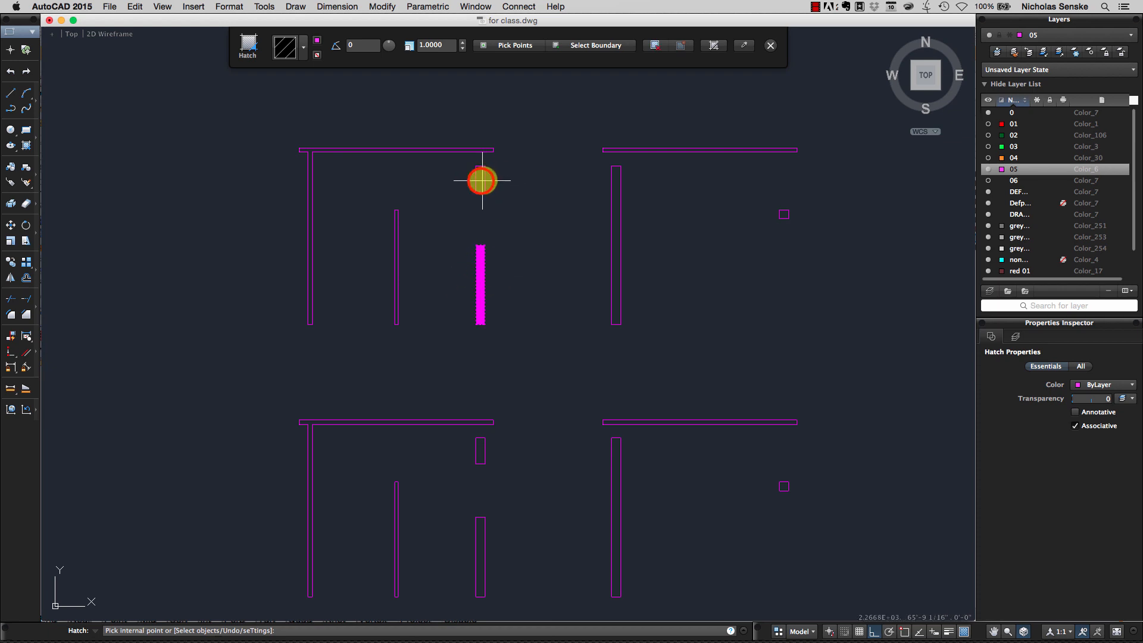
pyautogui.click(467, 149)
pyautogui.click(630, 215)
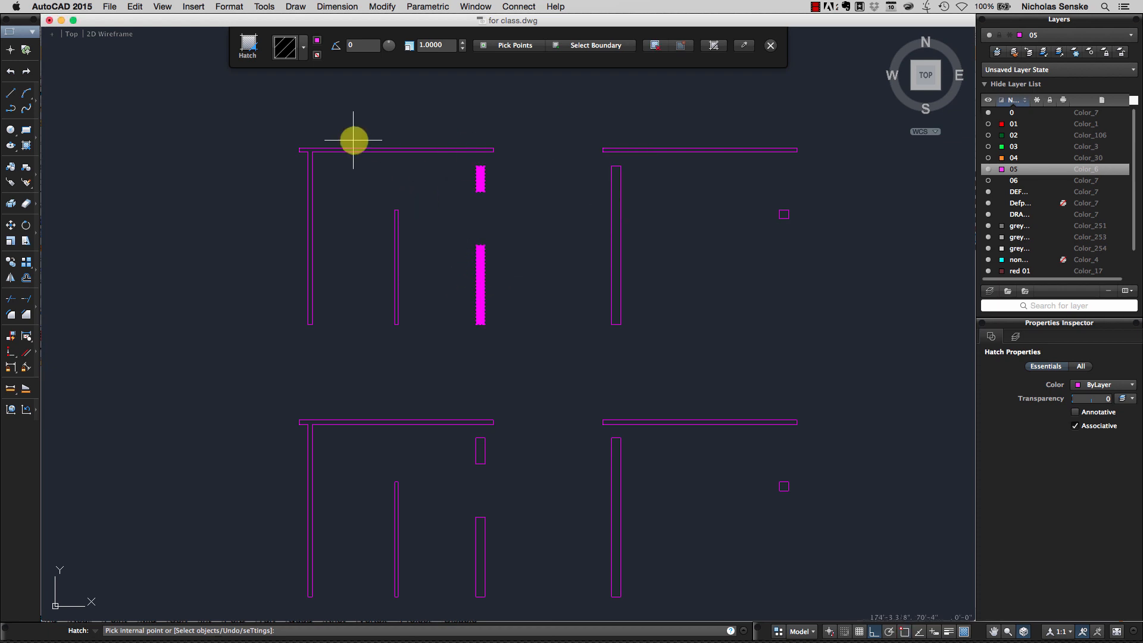
pyautogui.scroll(4, 357, 143)
pyautogui.click(391, 157)
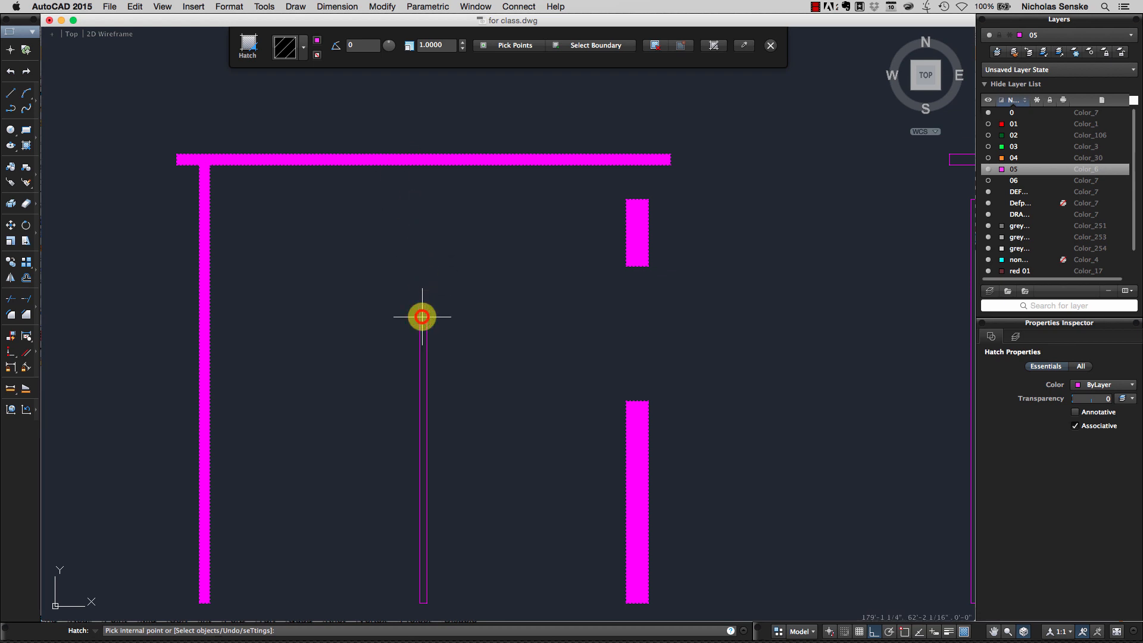
pyautogui.click(423, 316)
# - Hatch the wall, roof slab and small square of the right section in the upper copy with solid fill
pyautogui.scroll(-6, 513, 324)
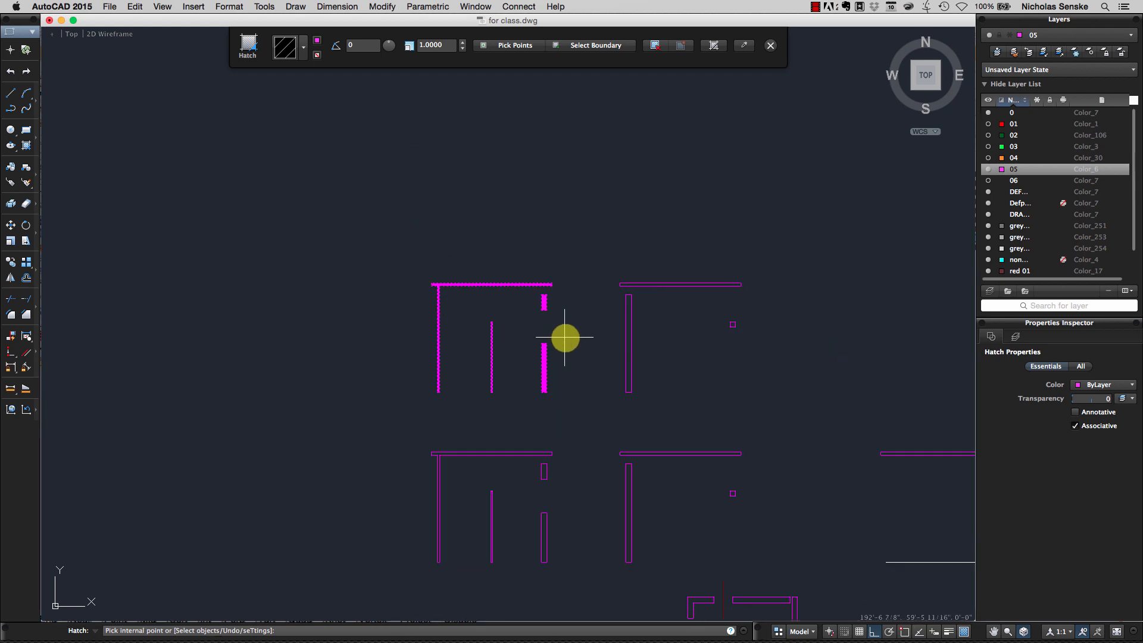
pyautogui.click(629, 316)
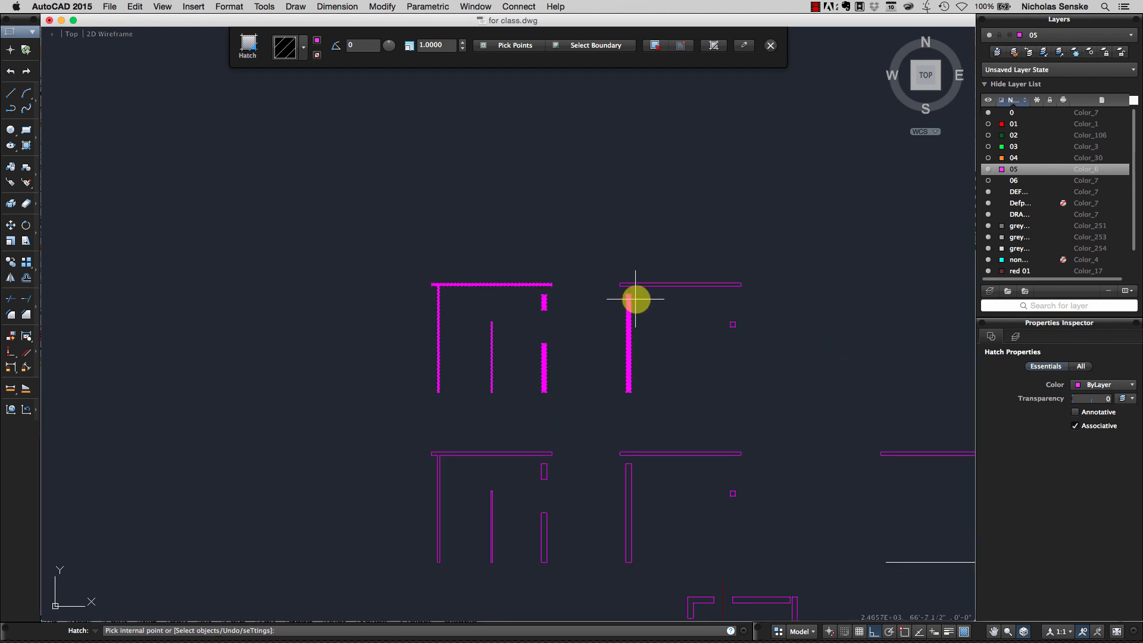
pyautogui.scroll(2, 643, 286)
pyautogui.click(648, 282)
pyautogui.click(784, 345)
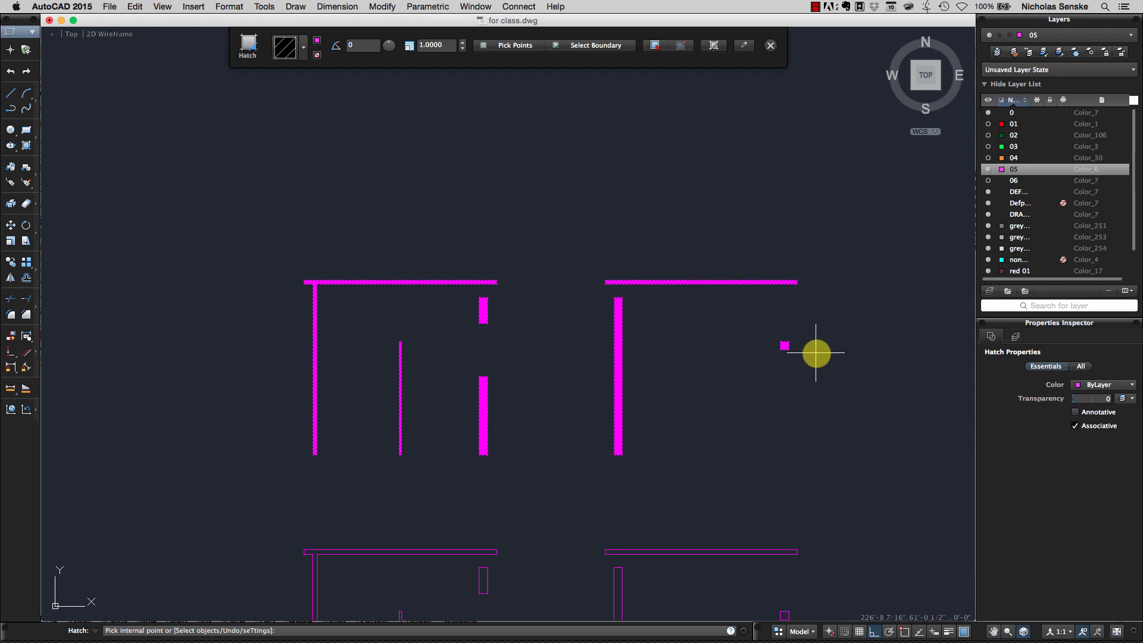
pyautogui.press('Return')
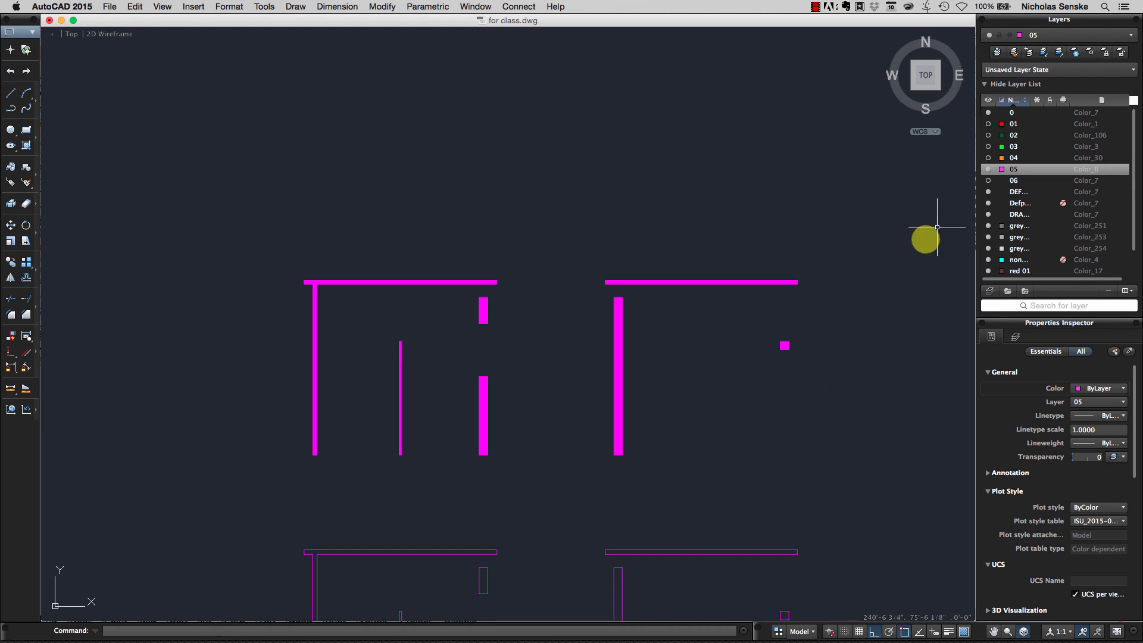
# - Turn layers 06, 04, 03, 02 and 01 back on
pyautogui.click(989, 181)
pyautogui.click(988, 159)
pyautogui.click(989, 148)
pyautogui.click(988, 136)
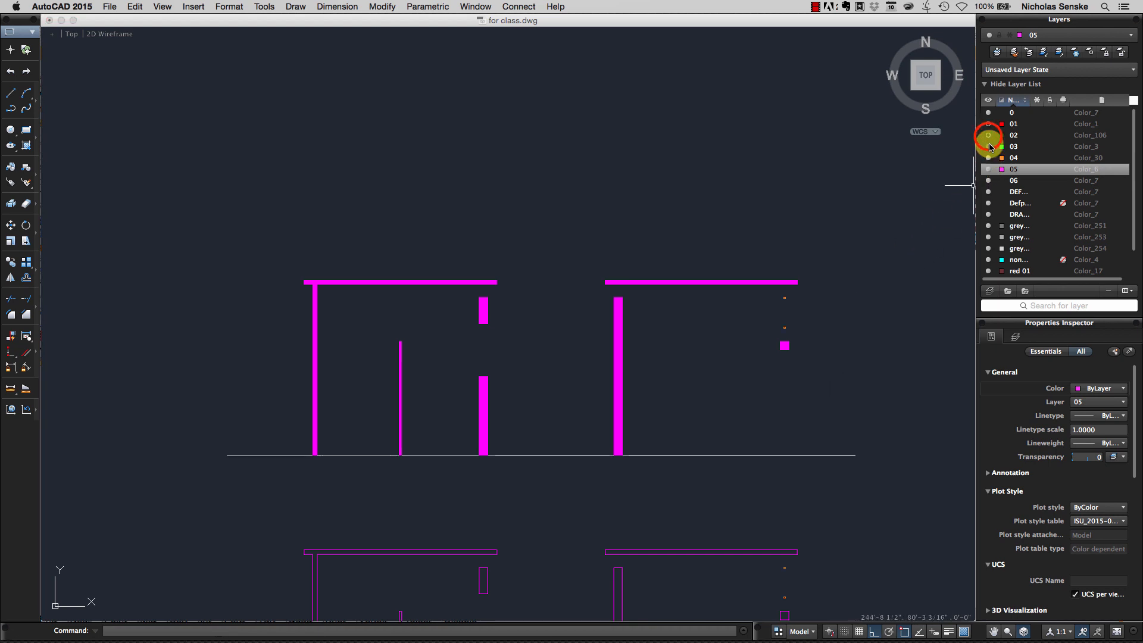
pyautogui.click(988, 124)
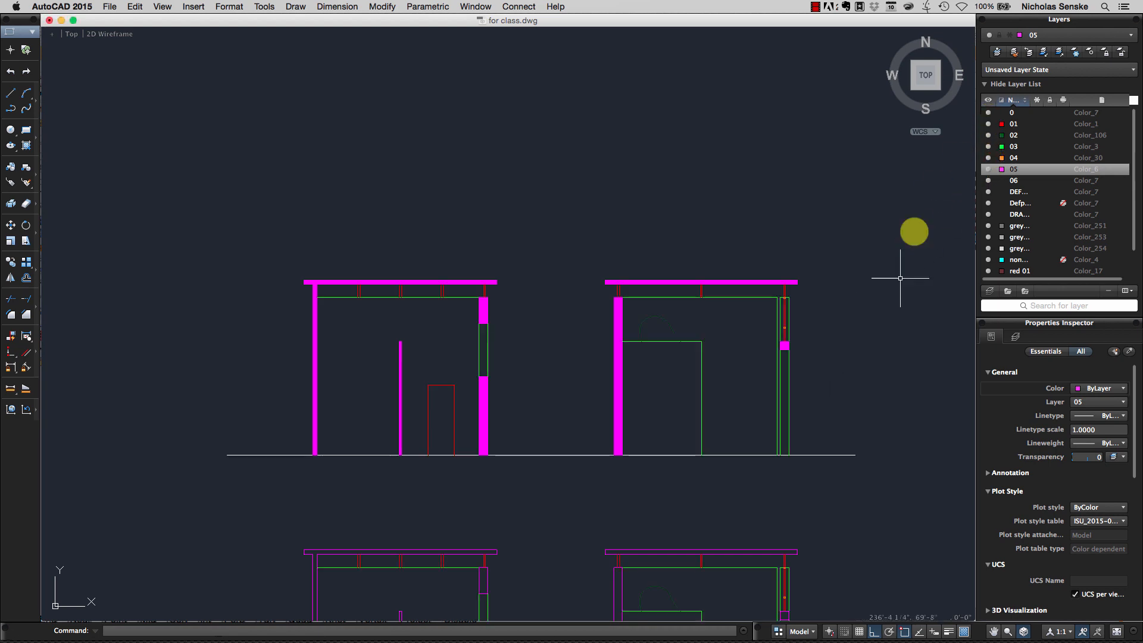
pyautogui.moveTo(908, 259); pyautogui.dragTo(871, 194, button='middle')
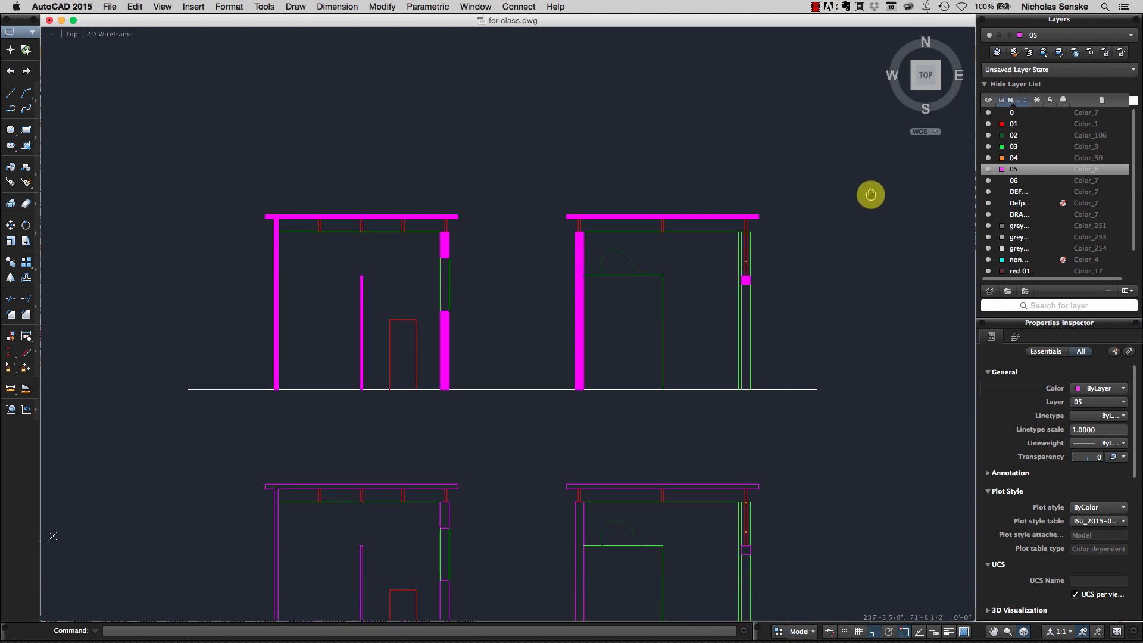
pyautogui.press('Return')
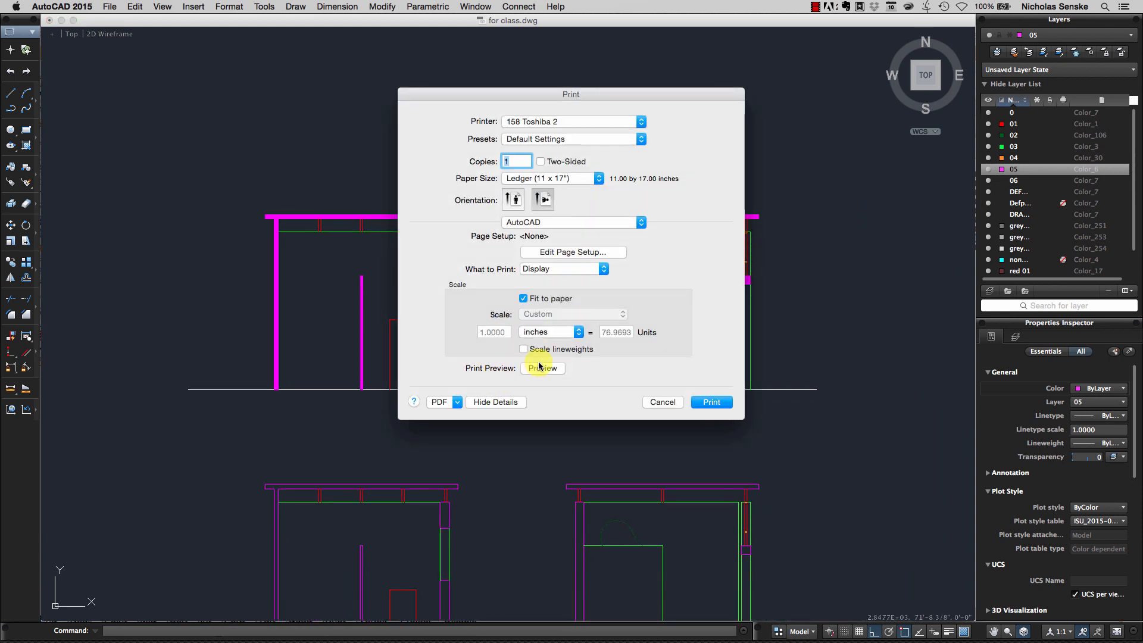
pyautogui.click(665, 402)
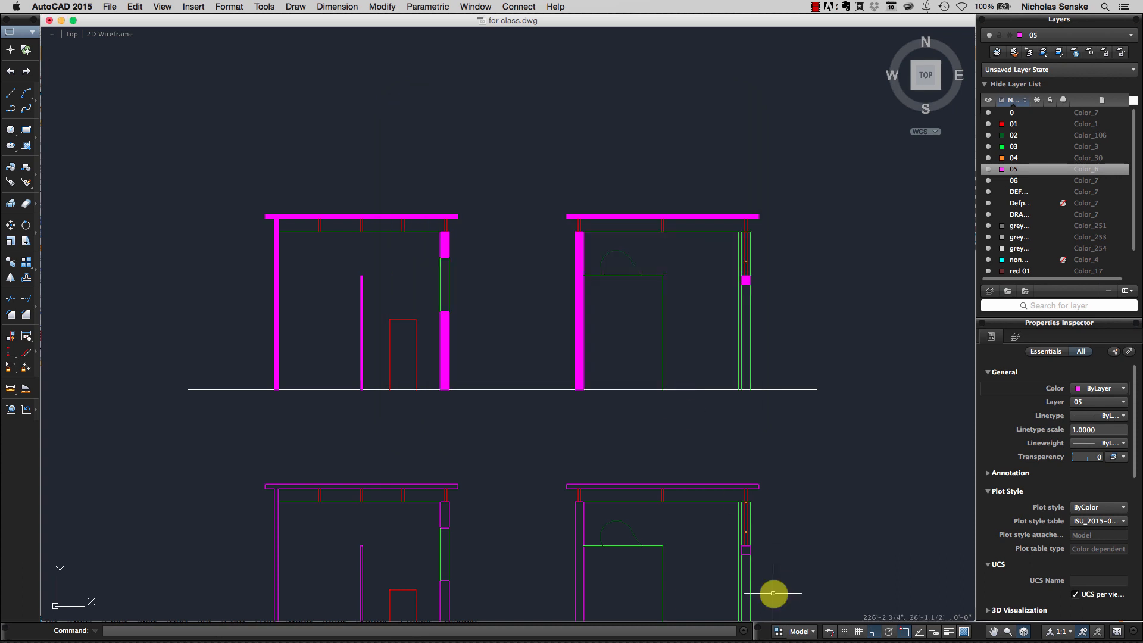
# - Open the 11x17 layout and shift the drawing within its viewport to frame the hatched sections, returning to paper space
pyautogui.click(779, 630)
pyautogui.click(462, 178)
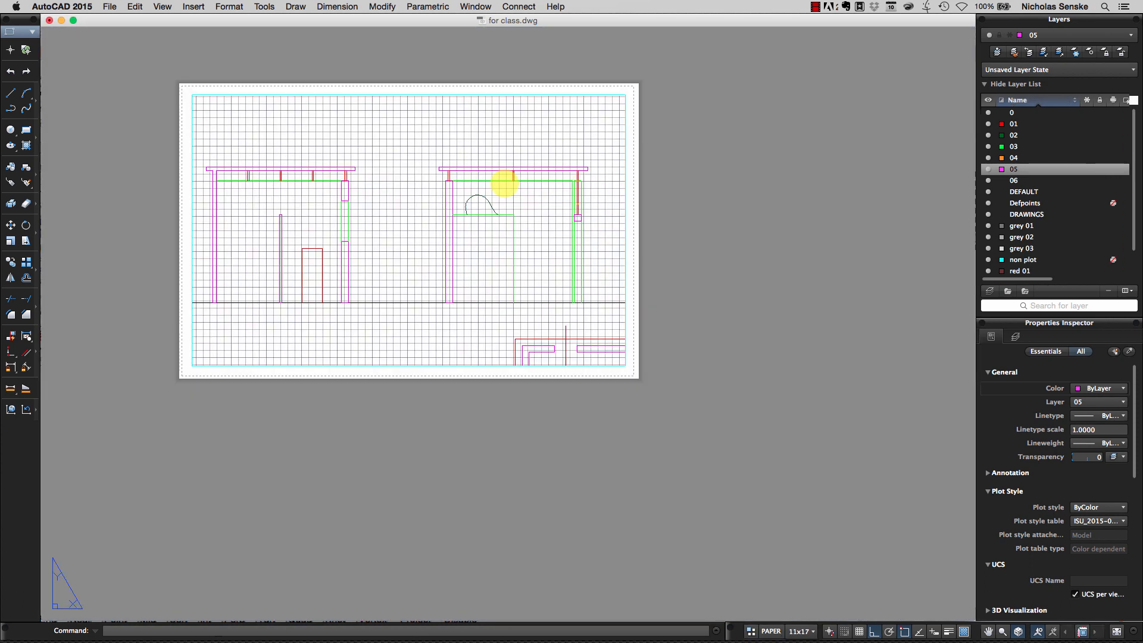
pyautogui.doubleClick(455, 148)
pyautogui.moveTo(428, 143); pyautogui.dragTo(436, 280, button='middle')
pyautogui.moveTo(442, 174); pyautogui.dragTo(444, 234, button='middle')
pyautogui.doubleClick(731, 220)
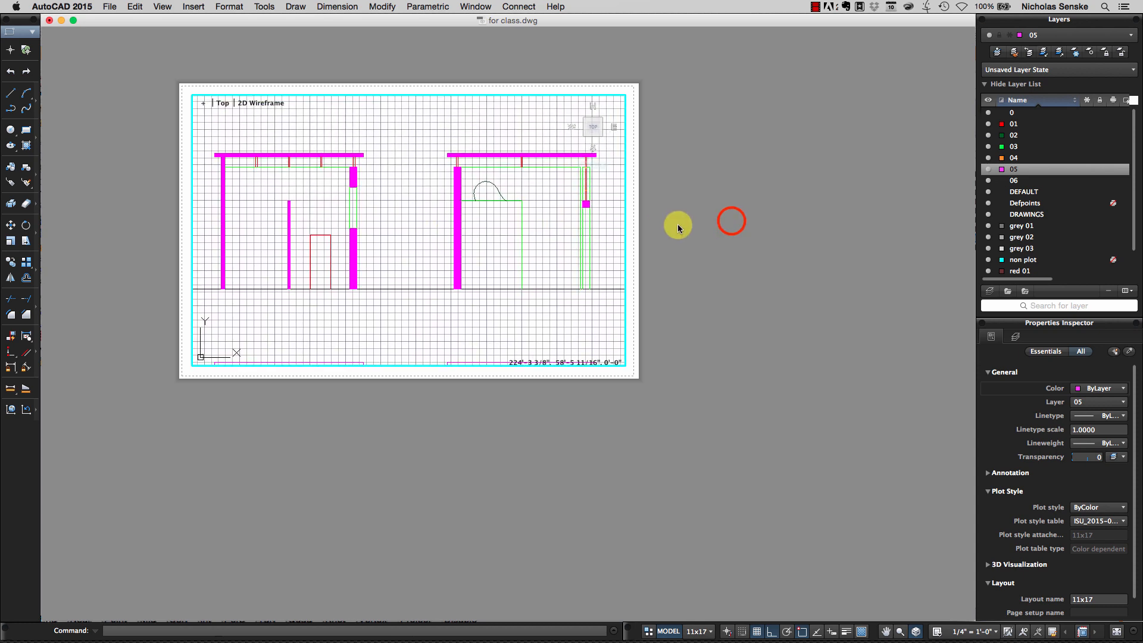
# - Set the layout's plot to Ledger (11 x 17") paper and preview it as a PDF
pyautogui.write('plot')
pyautogui.press('Return')
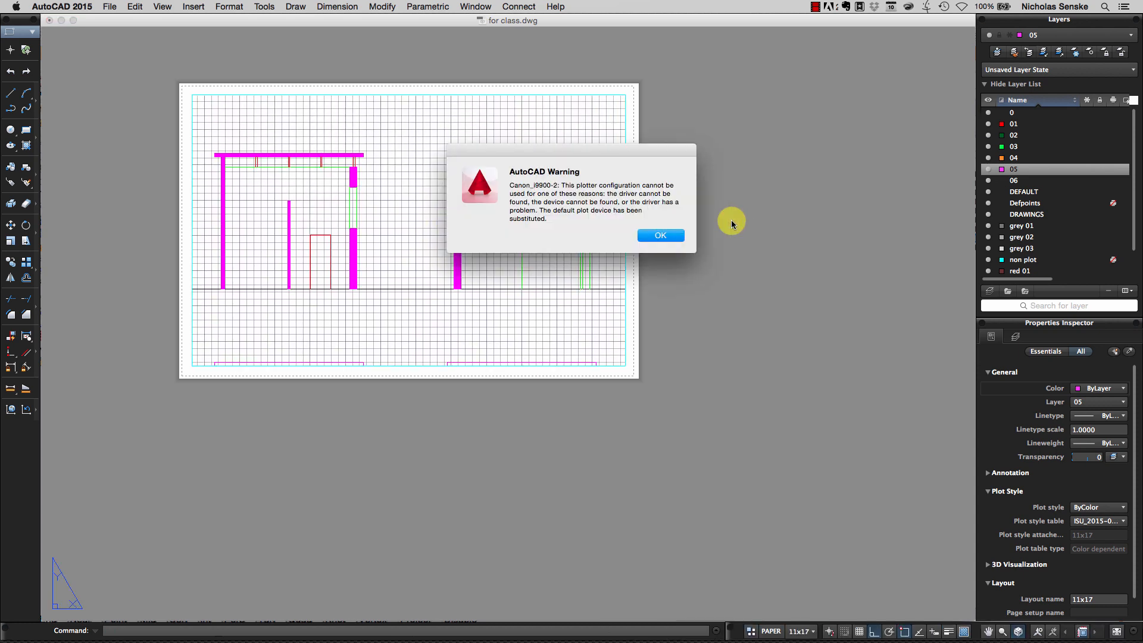
pyautogui.click(666, 237)
pyautogui.click(560, 178)
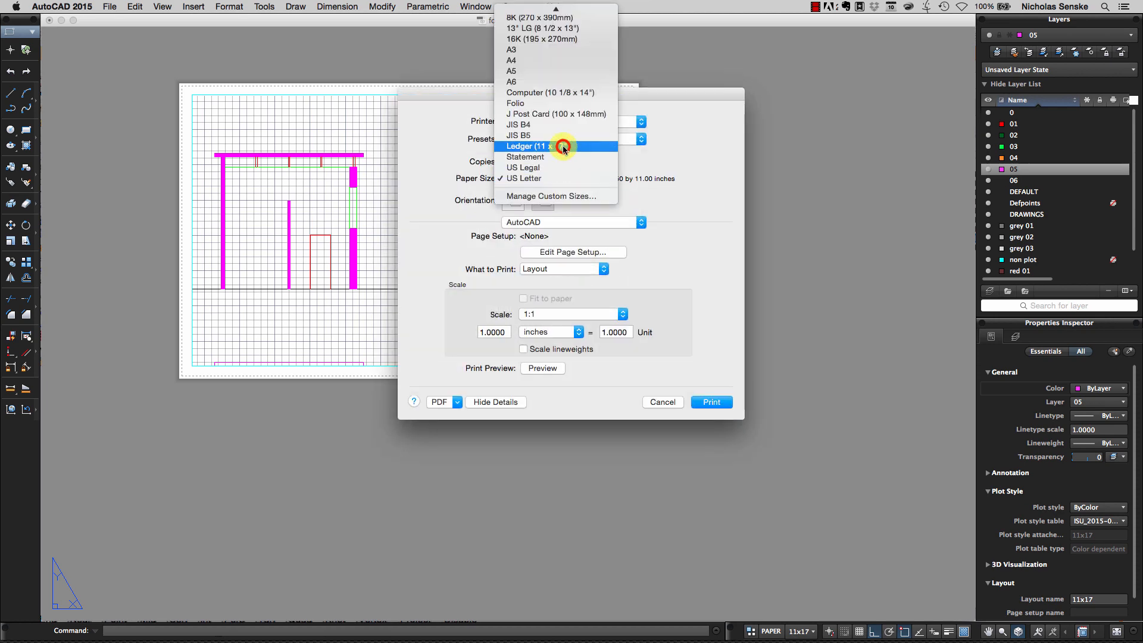
pyautogui.click(545, 146)
pyautogui.click(535, 368)
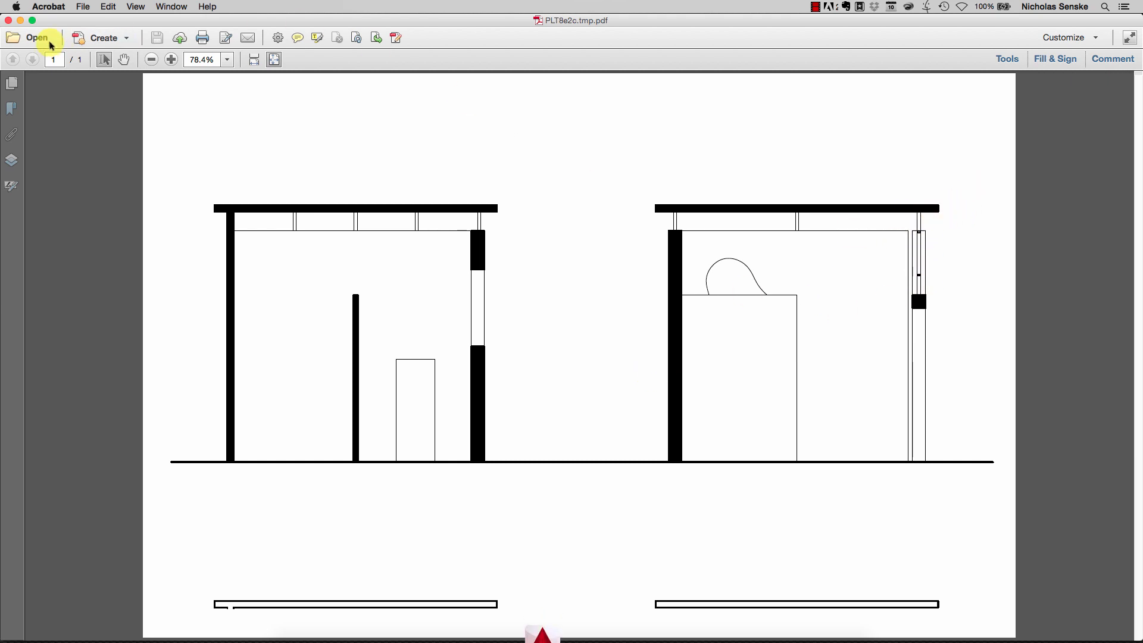
# - Close the PDF preview, cancel the print setup and go back to model space
pyautogui.click(9, 22)
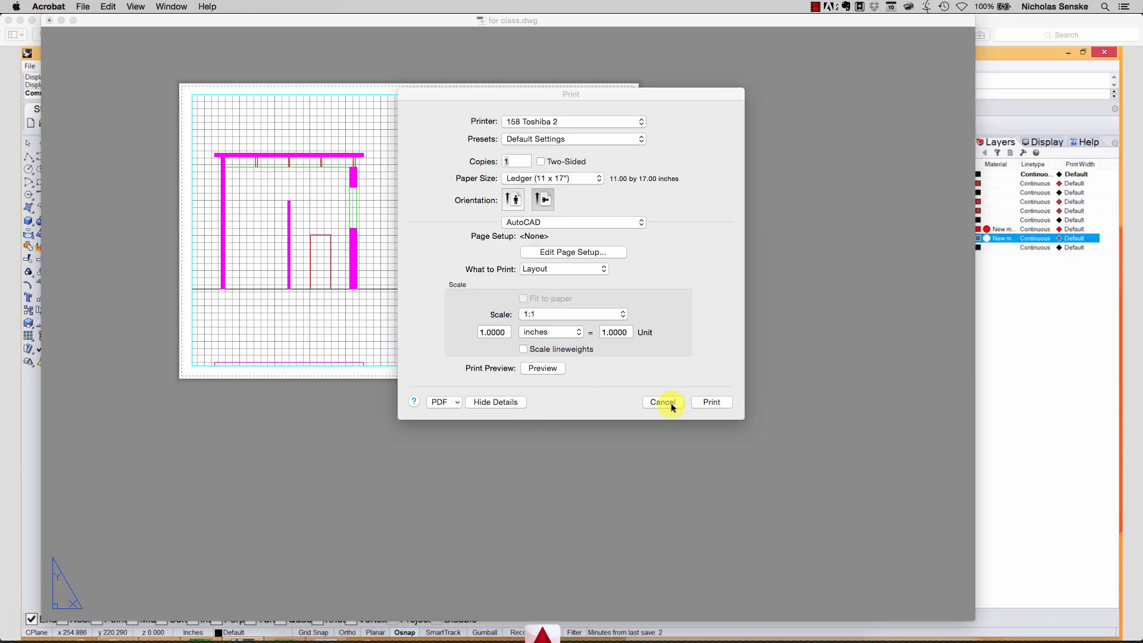
pyautogui.click(663, 403)
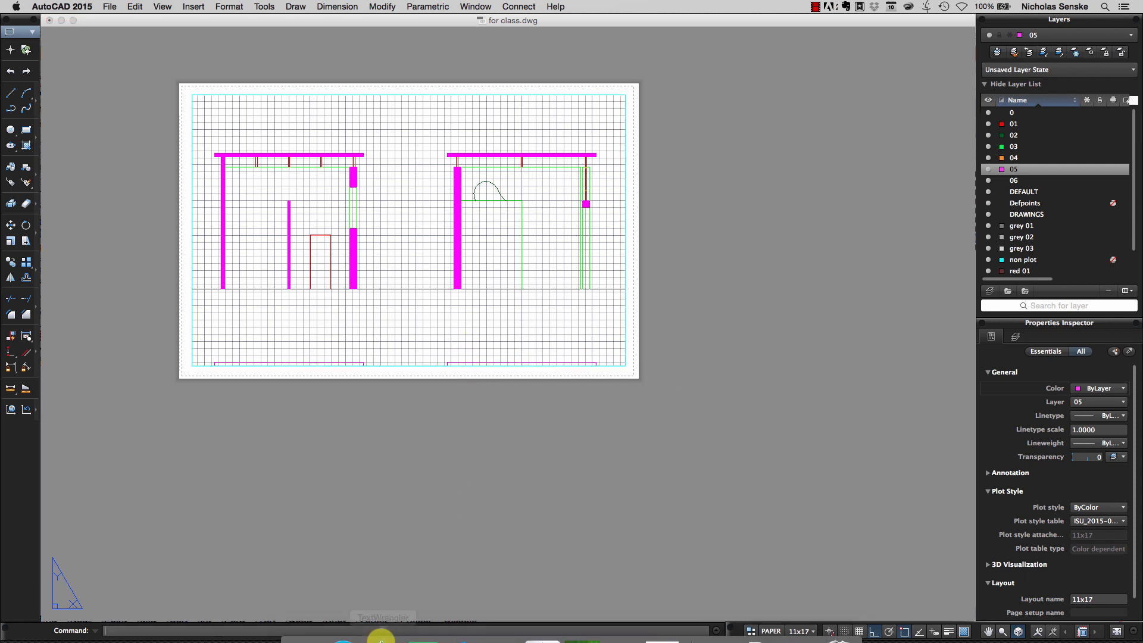
pyautogui.click(751, 631)
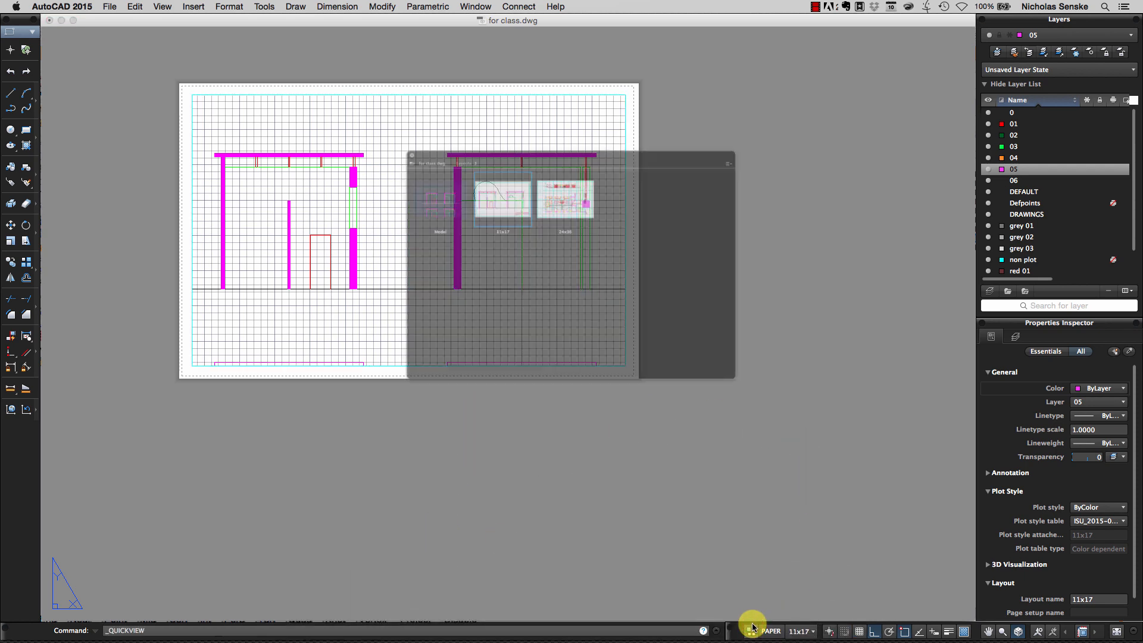
pyautogui.click(392, 156)
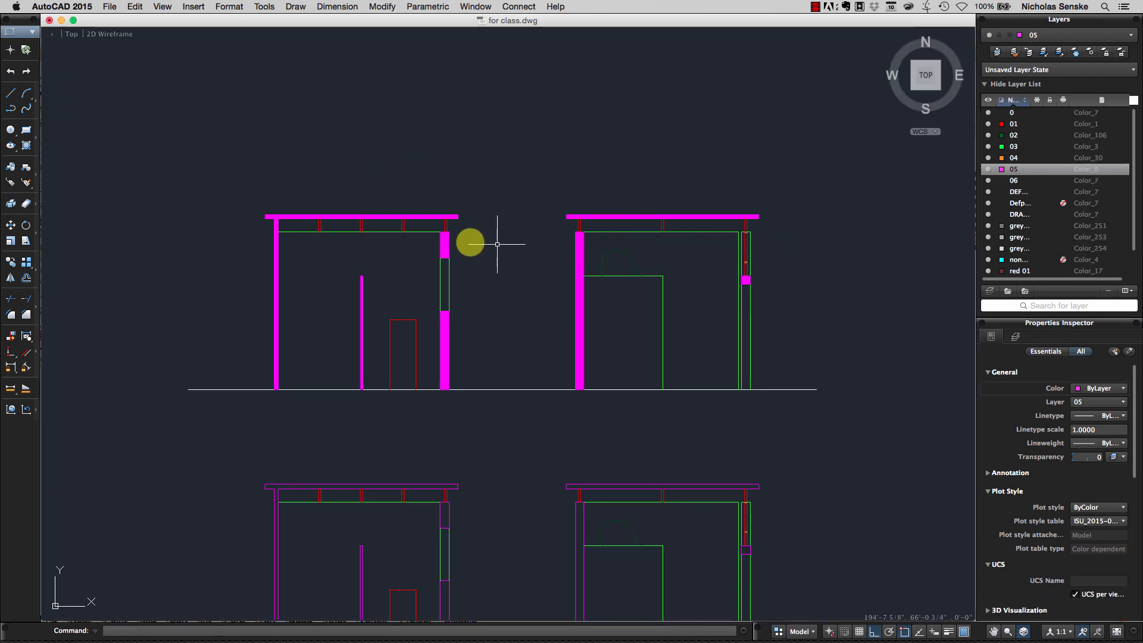
# - Turn off layers 05, 03, 02, 01 and 0 to isolate the orange layer 04 outlines in the right section
pyautogui.scroll(5, 763, 247)
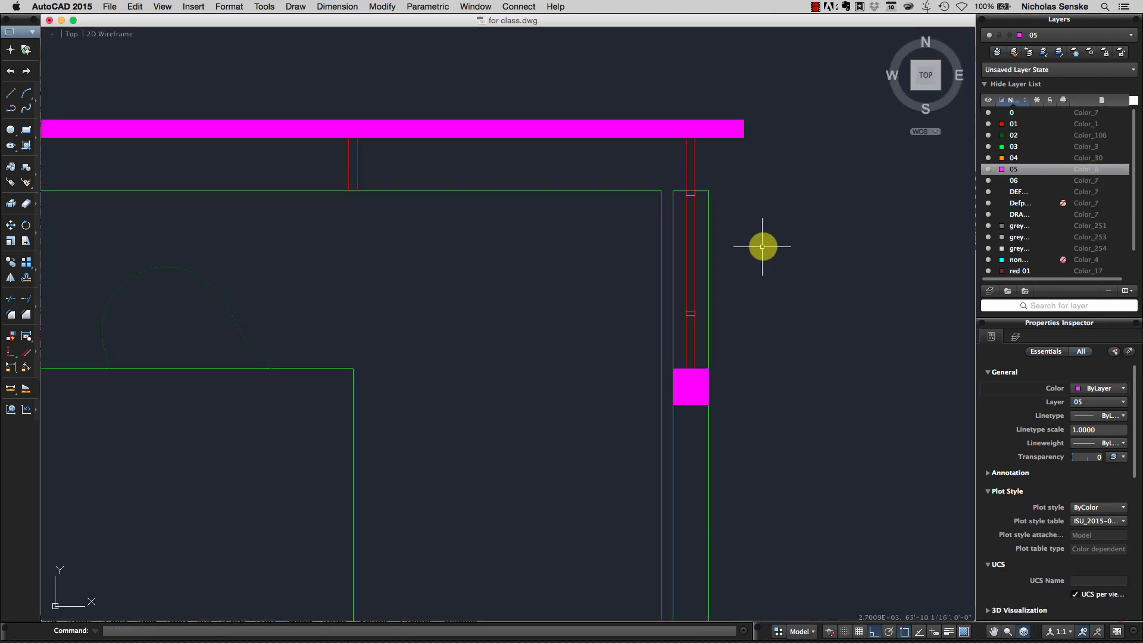
pyautogui.click(990, 172)
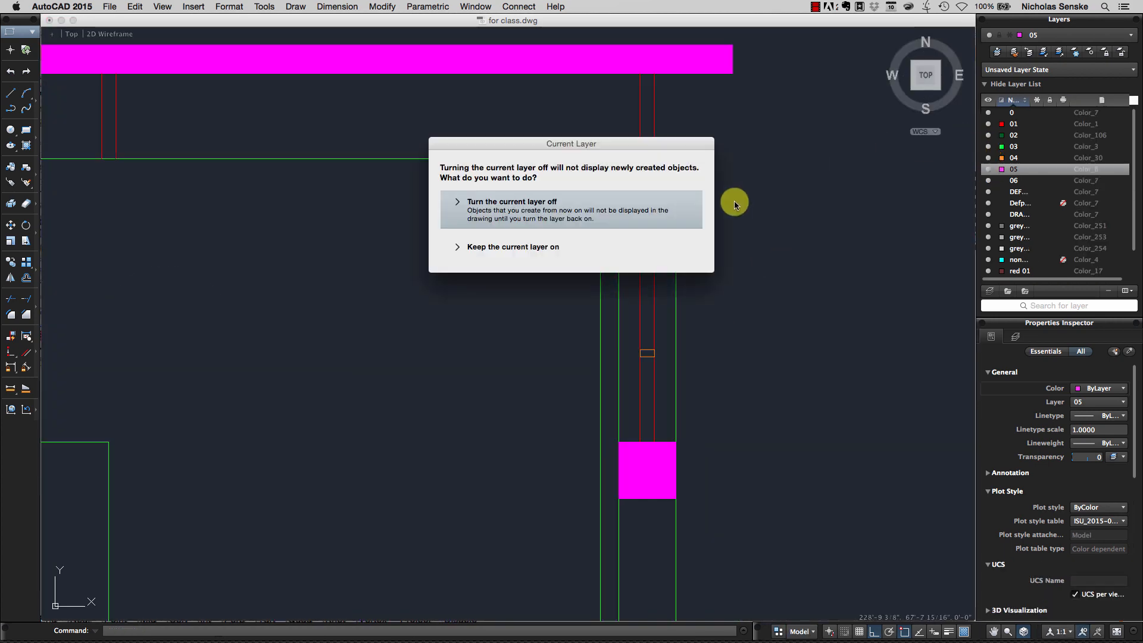
pyautogui.click(627, 217)
pyautogui.click(988, 135)
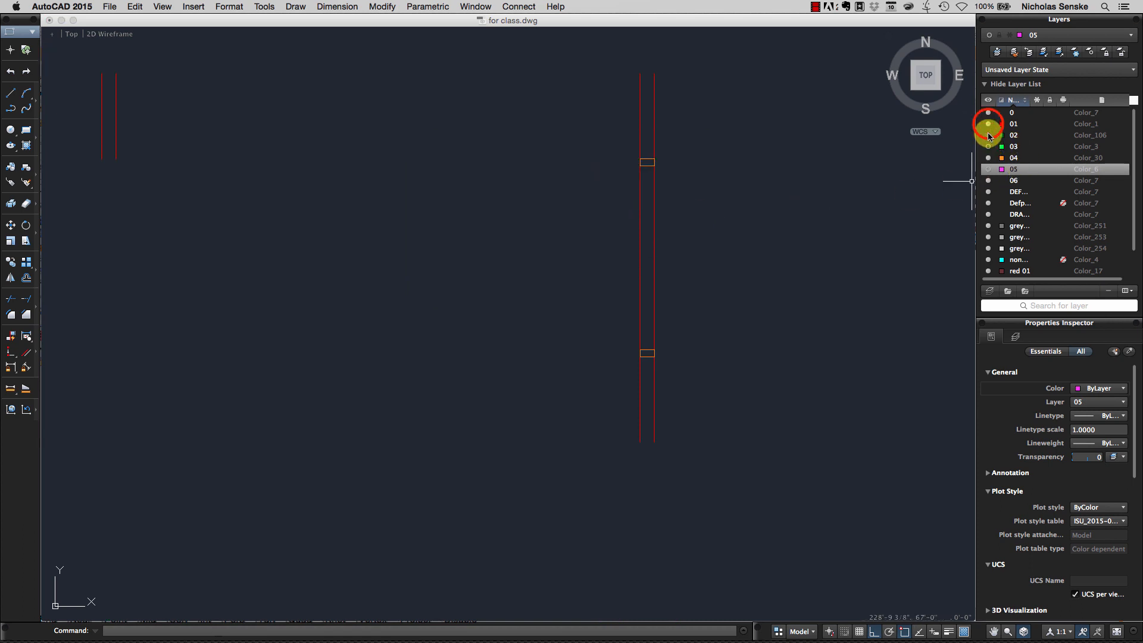
# - Hatch the two small orange rectangles of the upper right section, selecting them as boundary objects
pyautogui.scroll(-5, 866, 257)
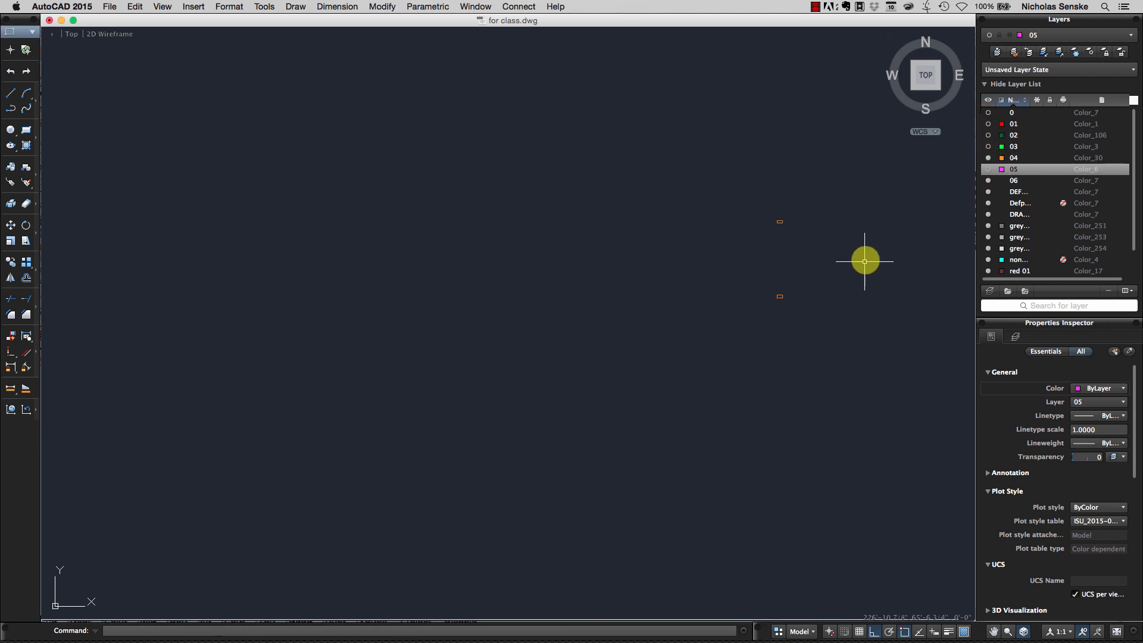
pyautogui.moveTo(866, 258); pyautogui.dragTo(706, 269, button='middle')
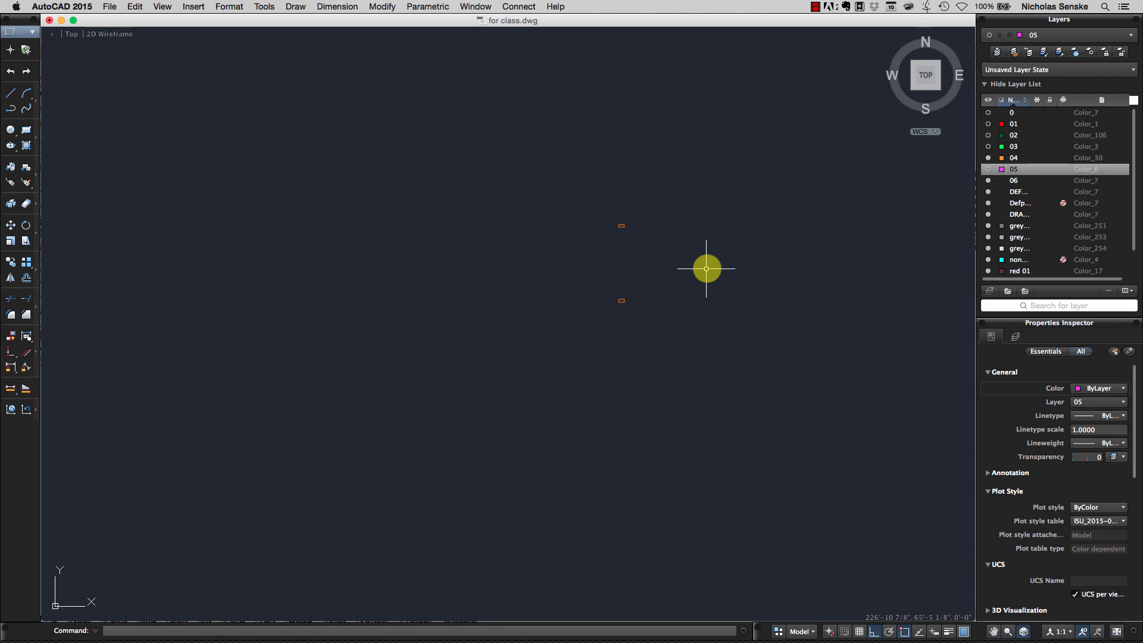
pyautogui.press('Return')
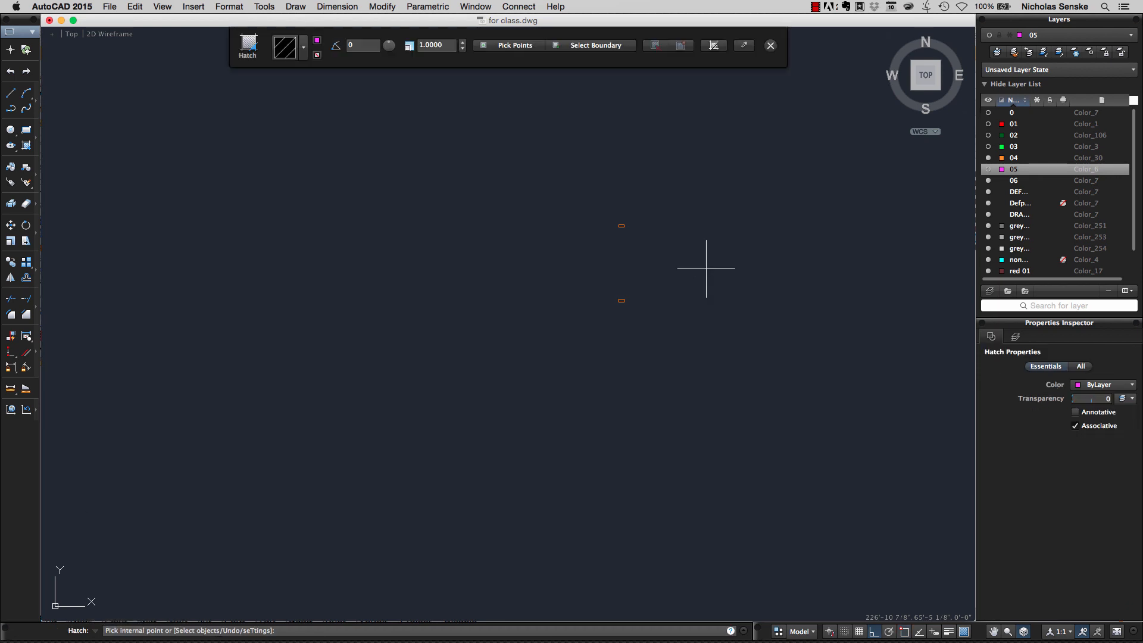
pyautogui.click(672, 368)
pyautogui.click(676, 255)
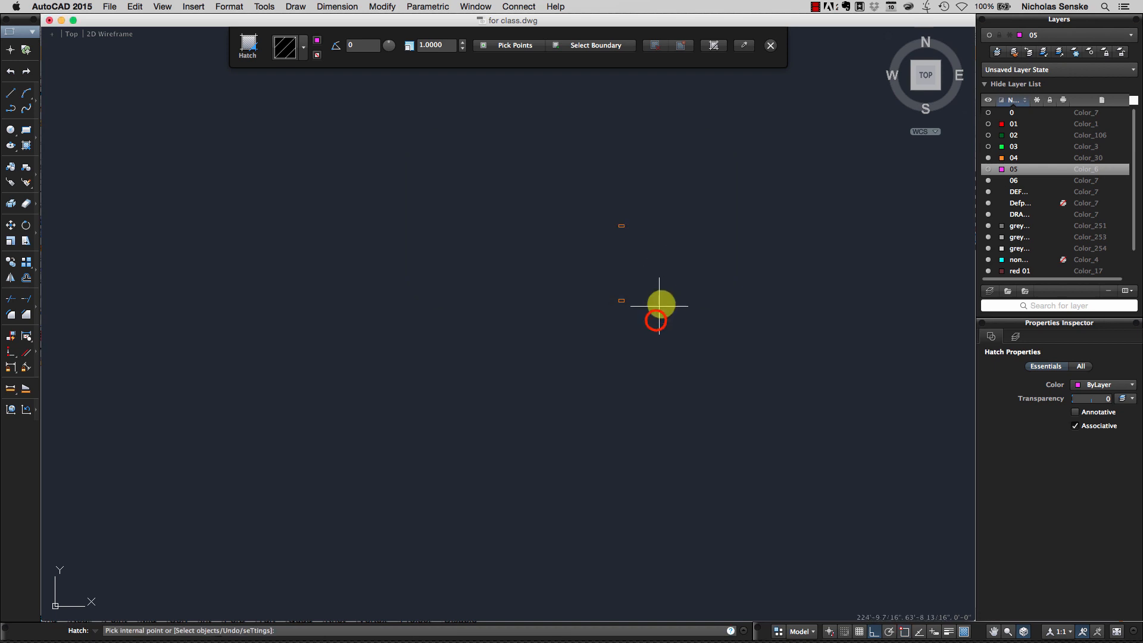
pyautogui.click(658, 301)
pyautogui.click(675, 255)
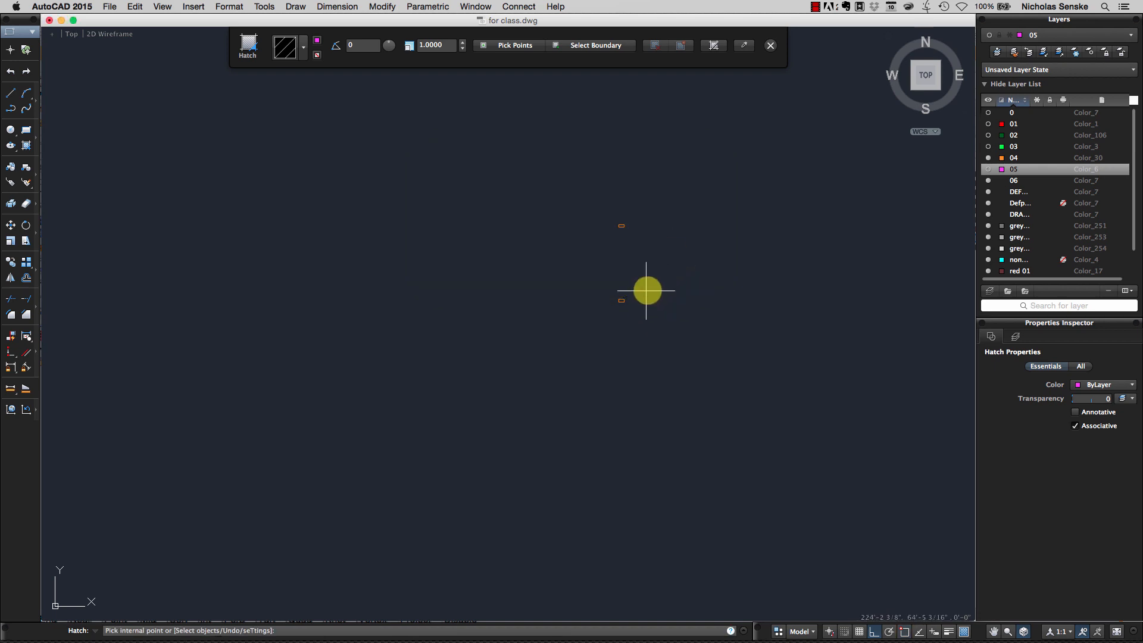
pyautogui.click(614, 298)
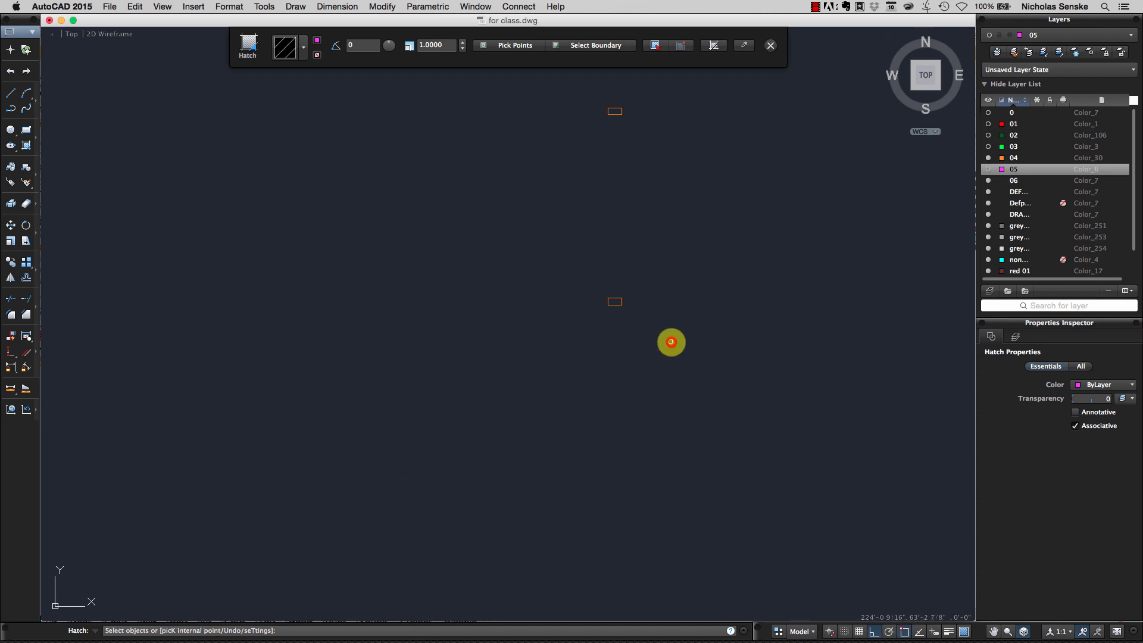
pyautogui.click(671, 340)
pyautogui.click(569, 77)
pyautogui.rightClick(534, 129)
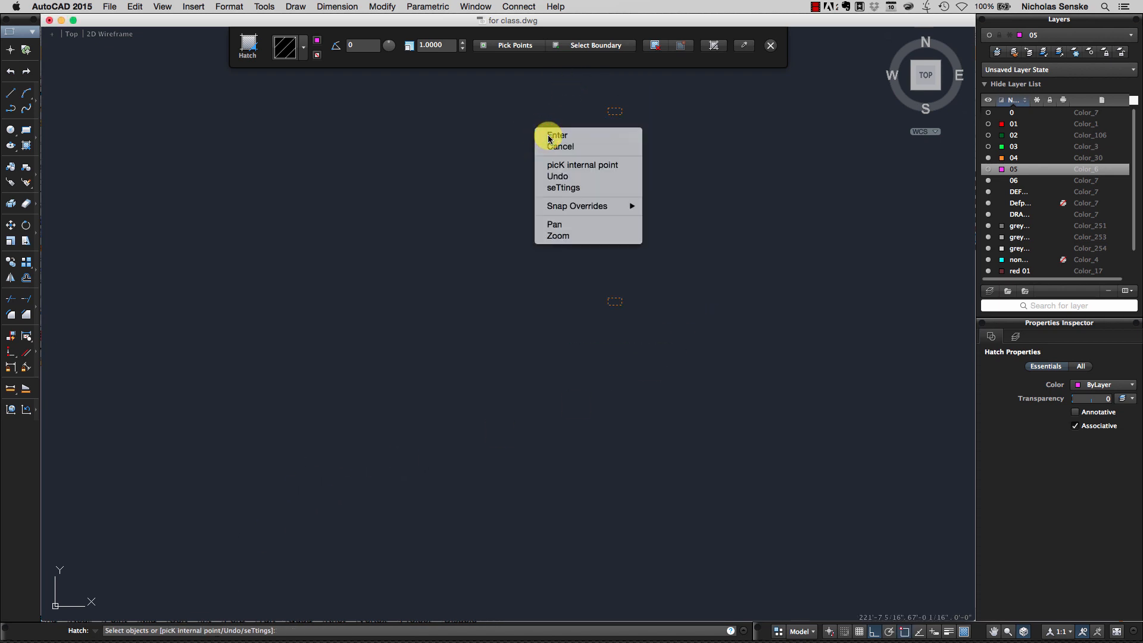
pyautogui.click(558, 137)
# - Repeat the hatch on the two small orange rectangles in the right-hand upper section, picking each one as a boundary object
pyautogui.scroll(-3, 610, 130)
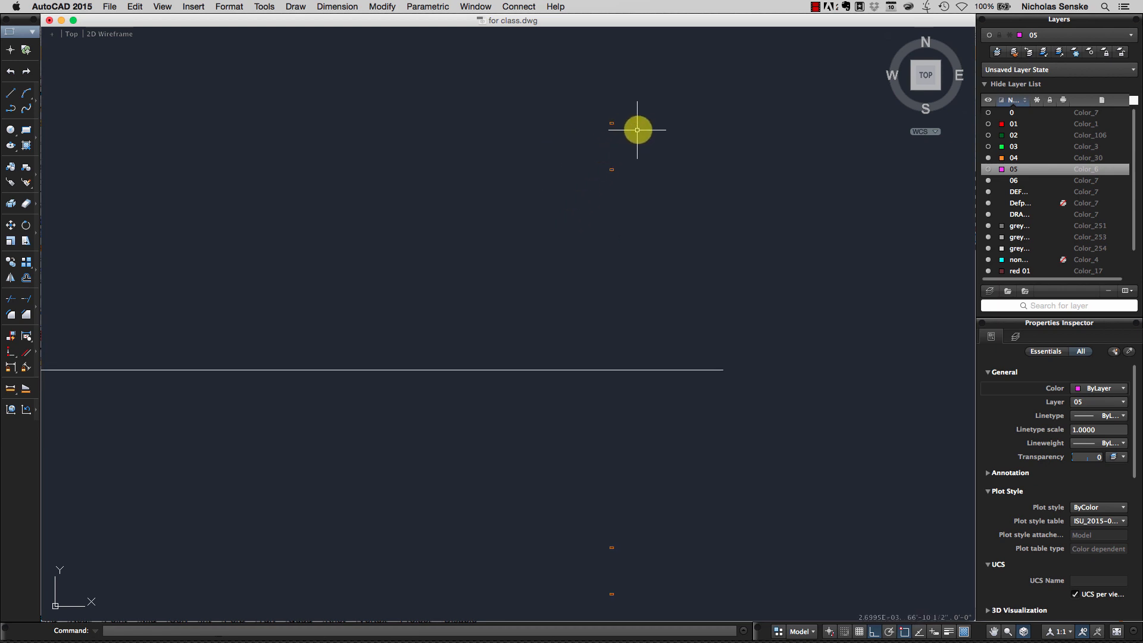
pyautogui.moveTo(637, 129); pyautogui.dragTo(616, 229, button='middle')
pyautogui.scroll(1, 616, 230)
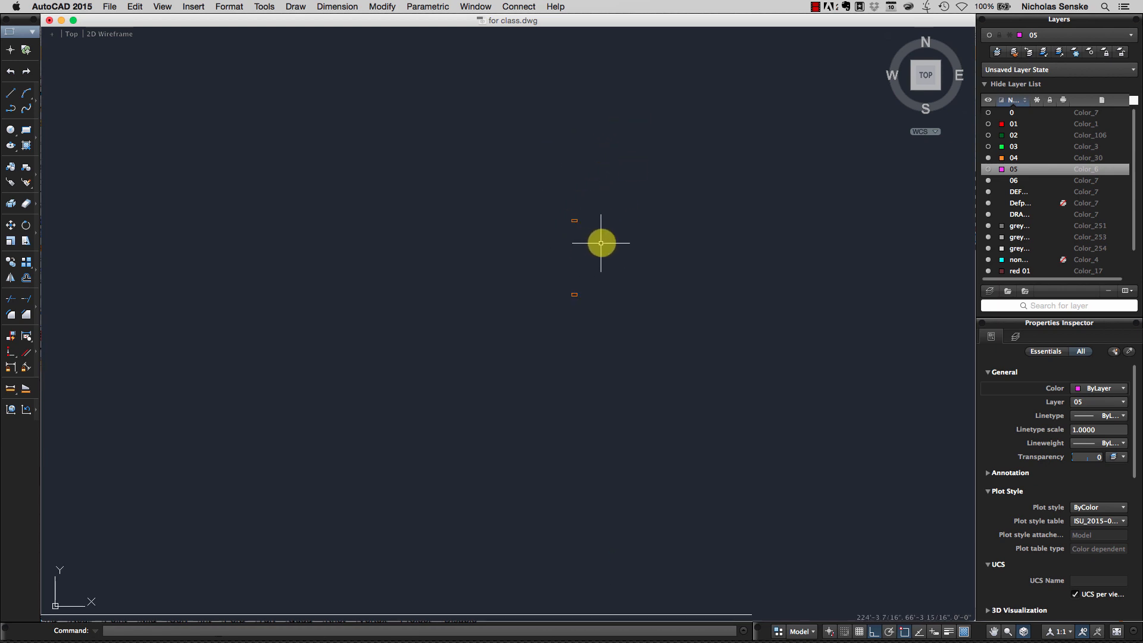
pyautogui.press('Return')
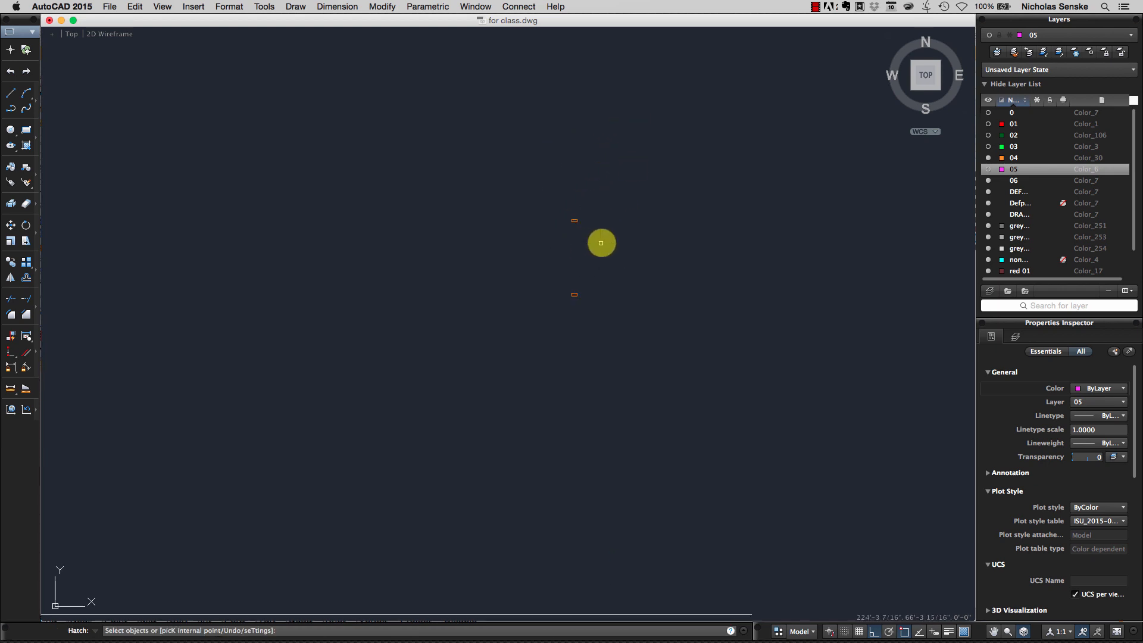
pyautogui.click(577, 48)
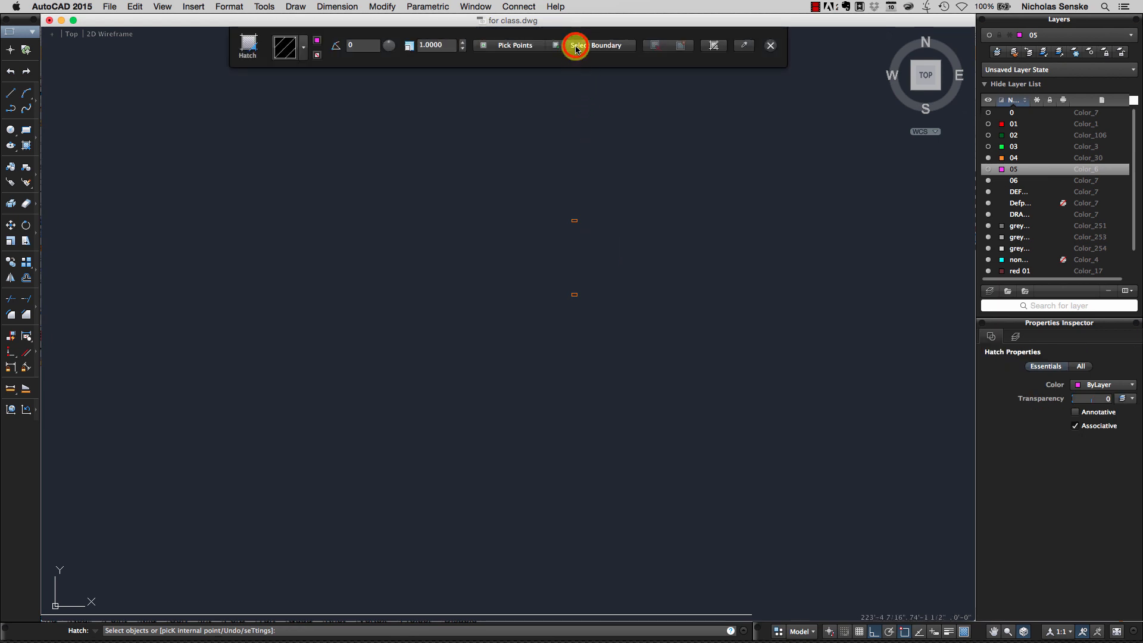
pyautogui.click(575, 220)
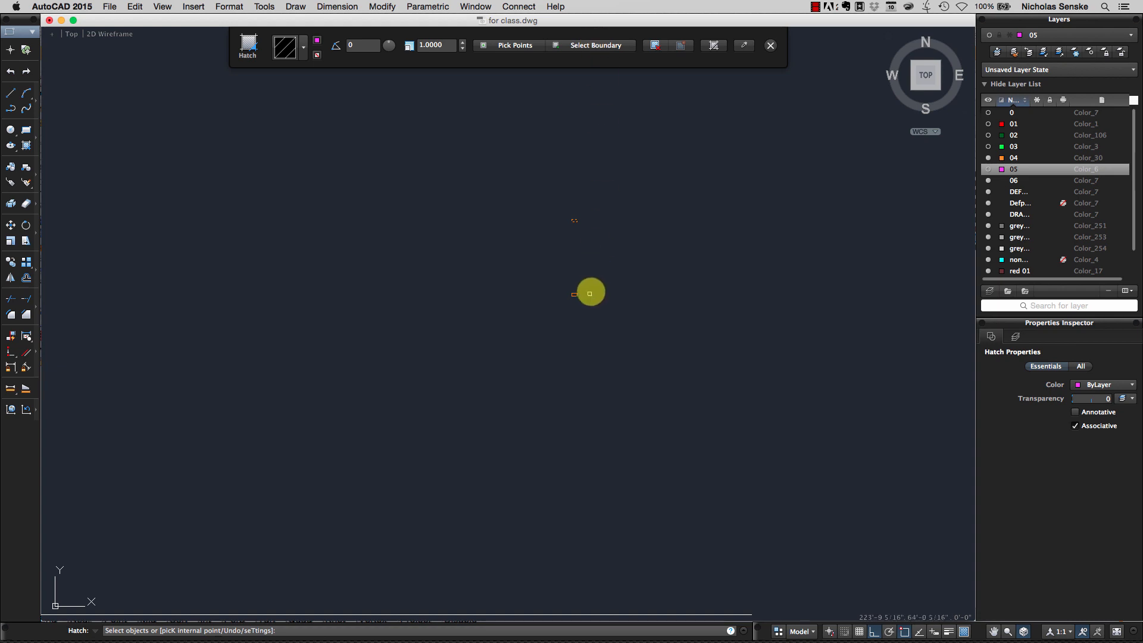
pyautogui.click(575, 296)
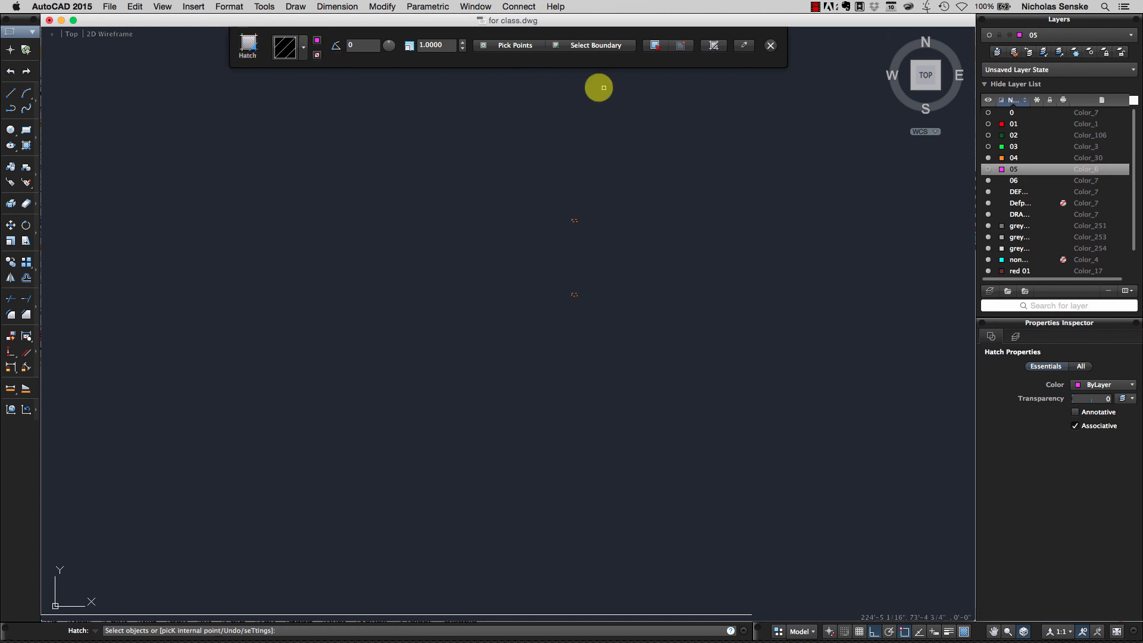
pyautogui.press('Return')
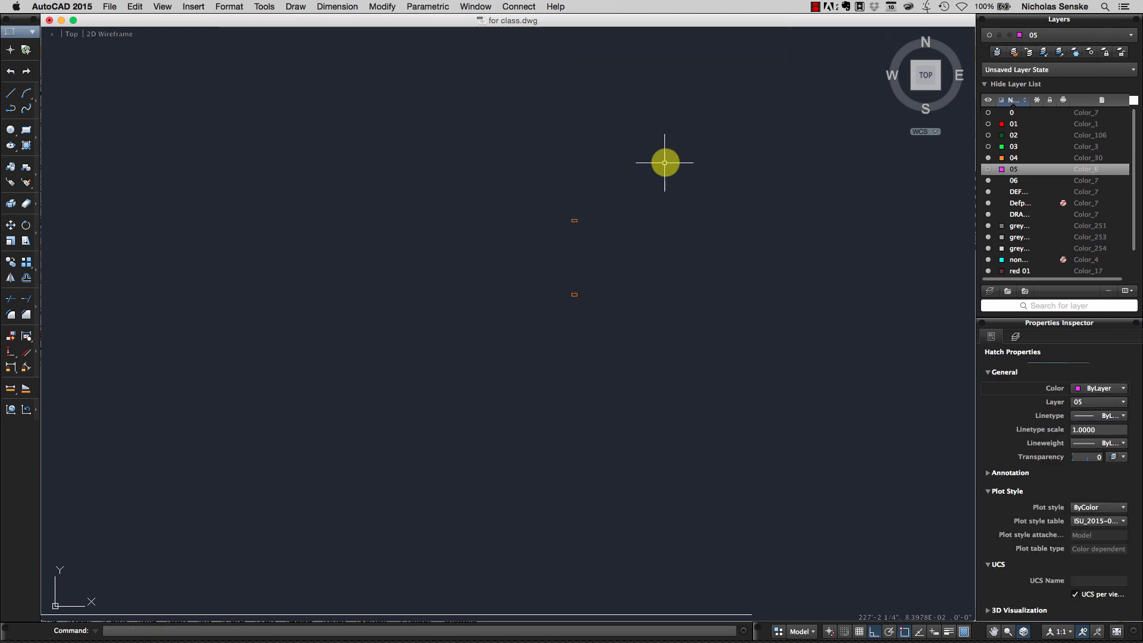
# - Turn layer 05 back on and examine the hatch in the small rectangles and in the square below them
pyautogui.click(989, 171)
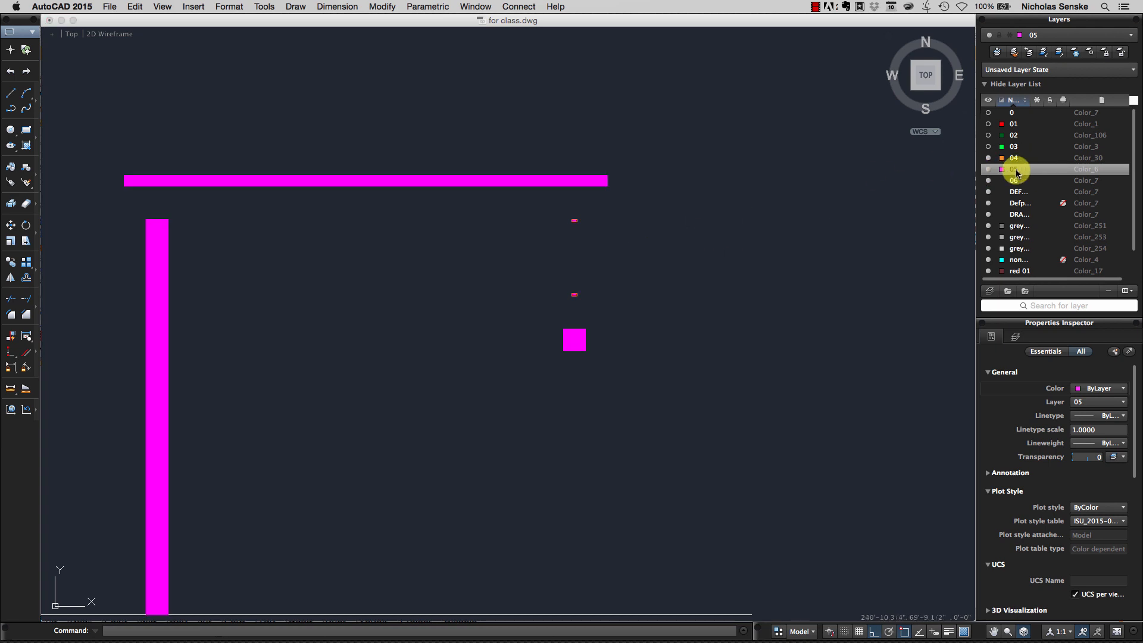
pyautogui.scroll(9, 589, 222)
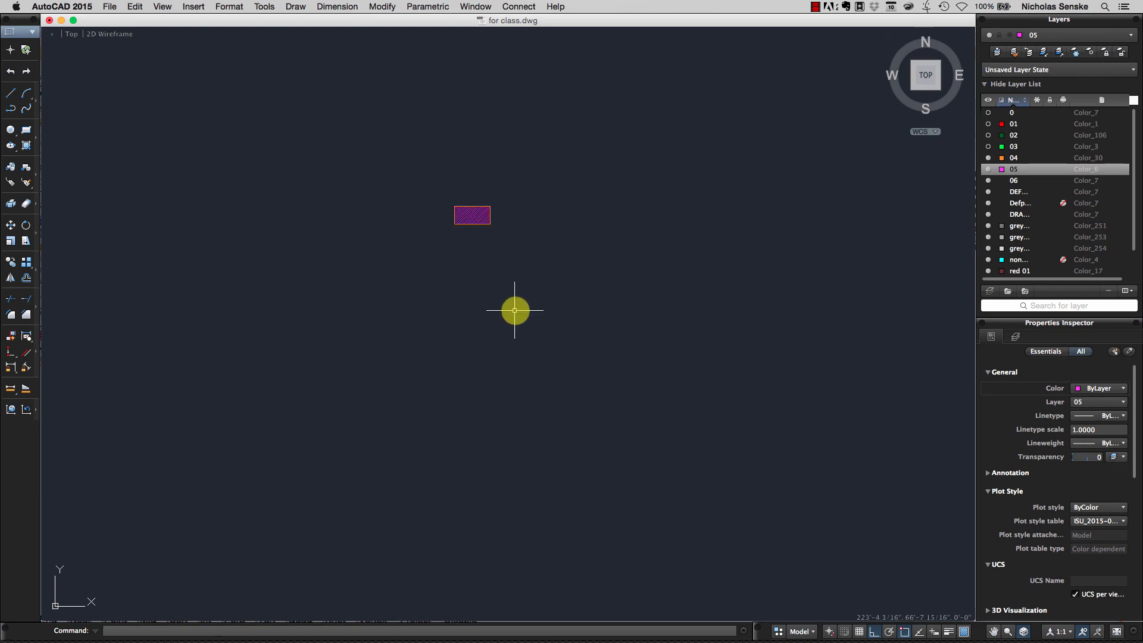
pyautogui.scroll(8, 477, 223)
pyautogui.scroll(-12, 546, 280)
pyautogui.scroll(8, 536, 438)
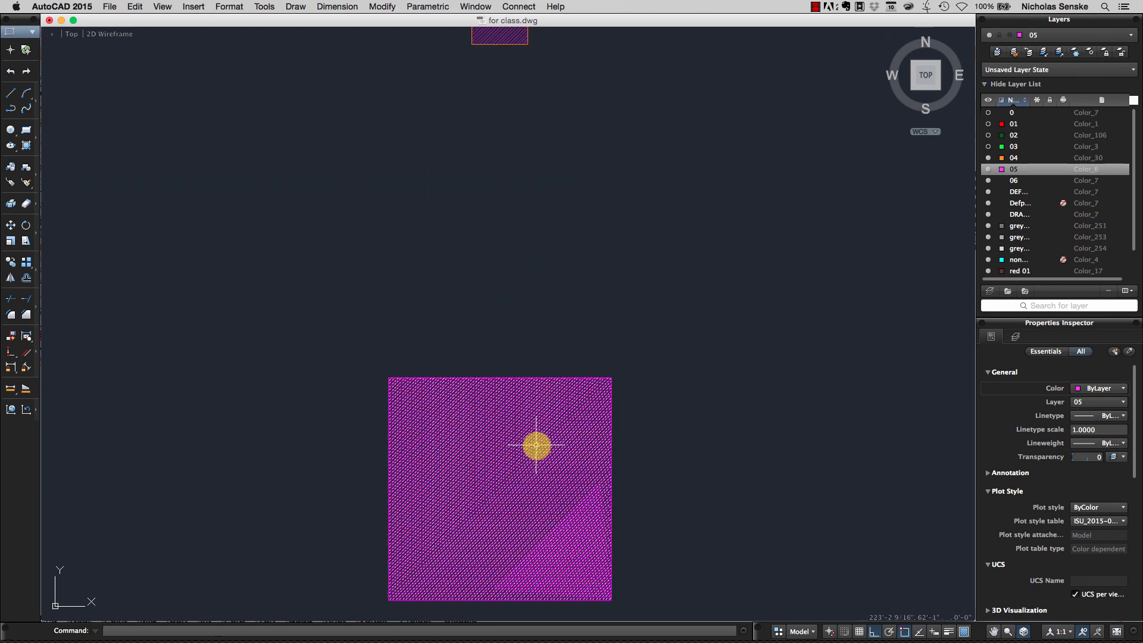
pyautogui.scroll(3, 536, 440)
pyautogui.scroll(-15, 630, 286)
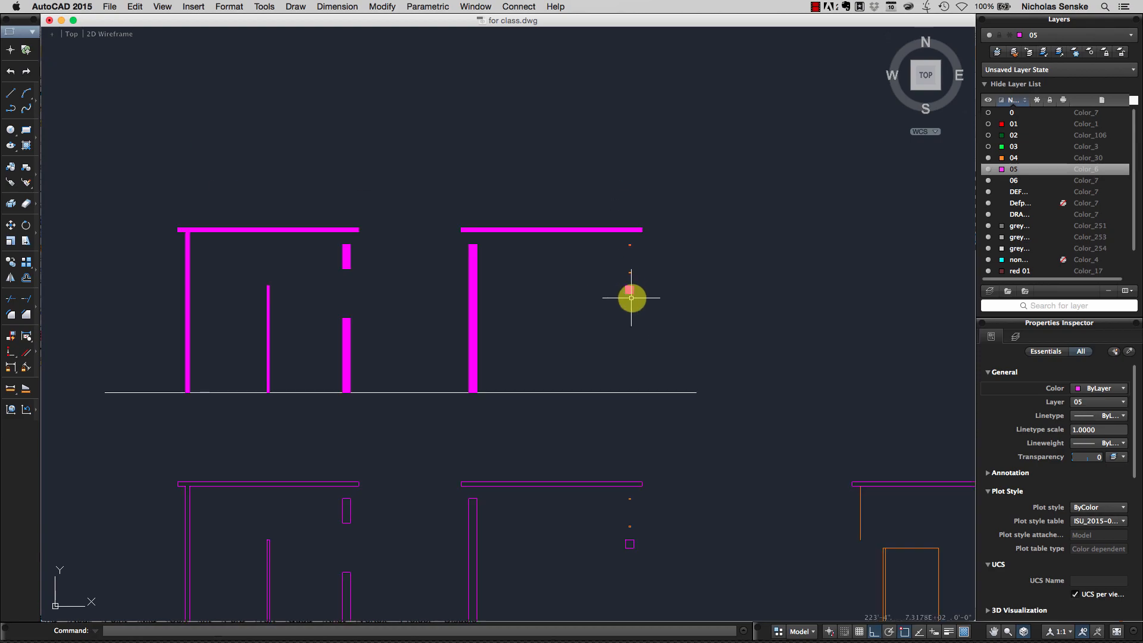
pyautogui.scroll(12, 631, 298)
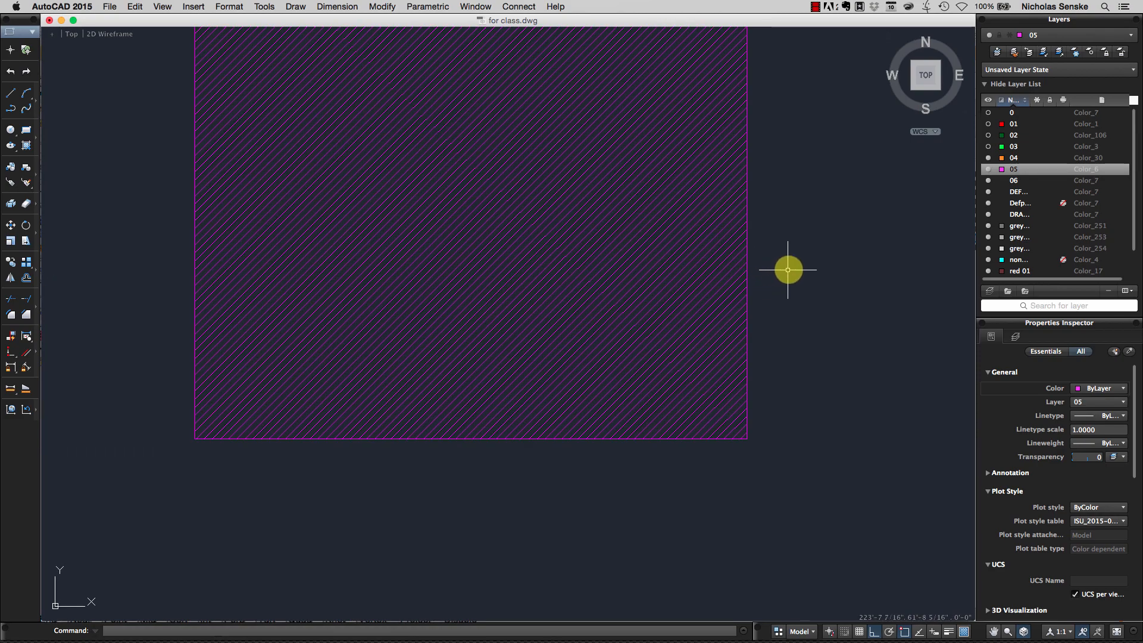
pyautogui.scroll(-8, 749, 402)
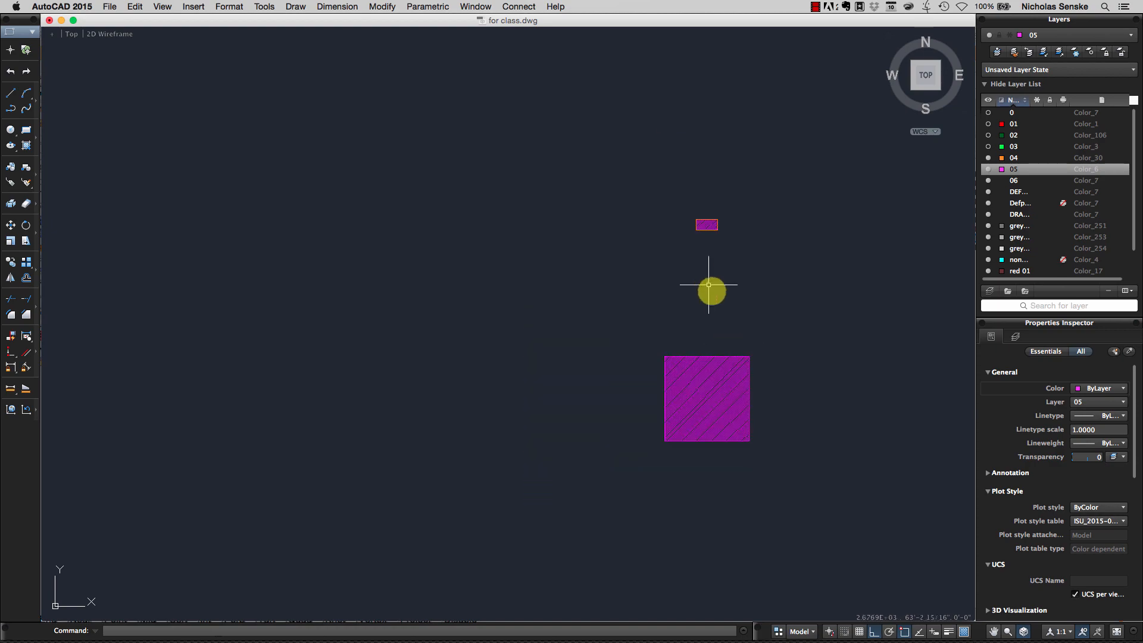
pyautogui.scroll(5, 706, 236)
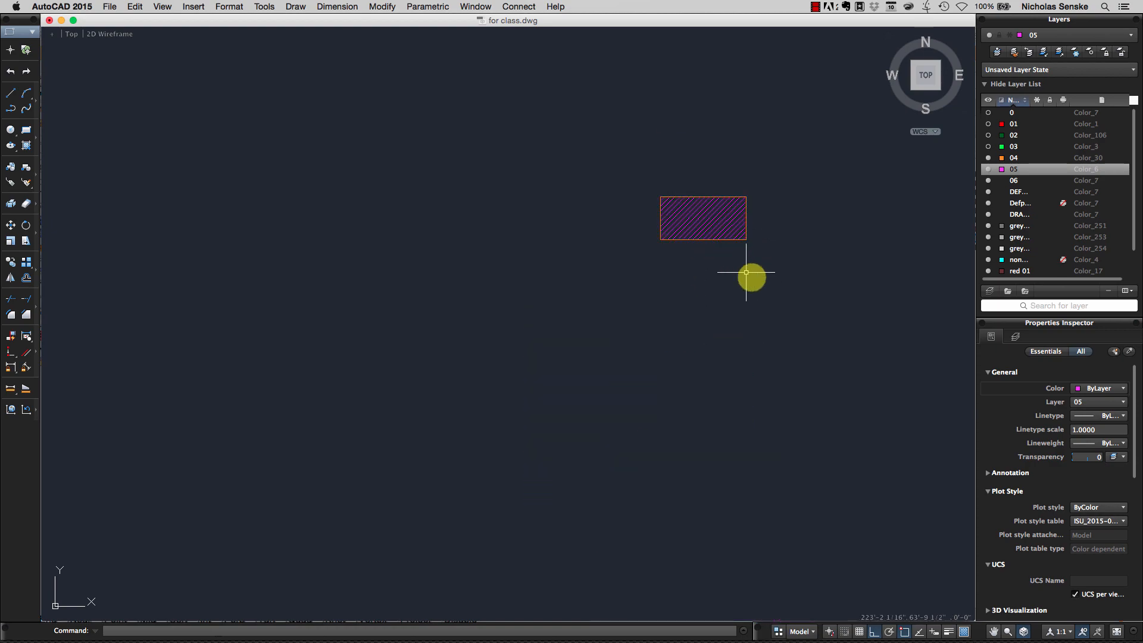
pyautogui.scroll(8, 727, 205)
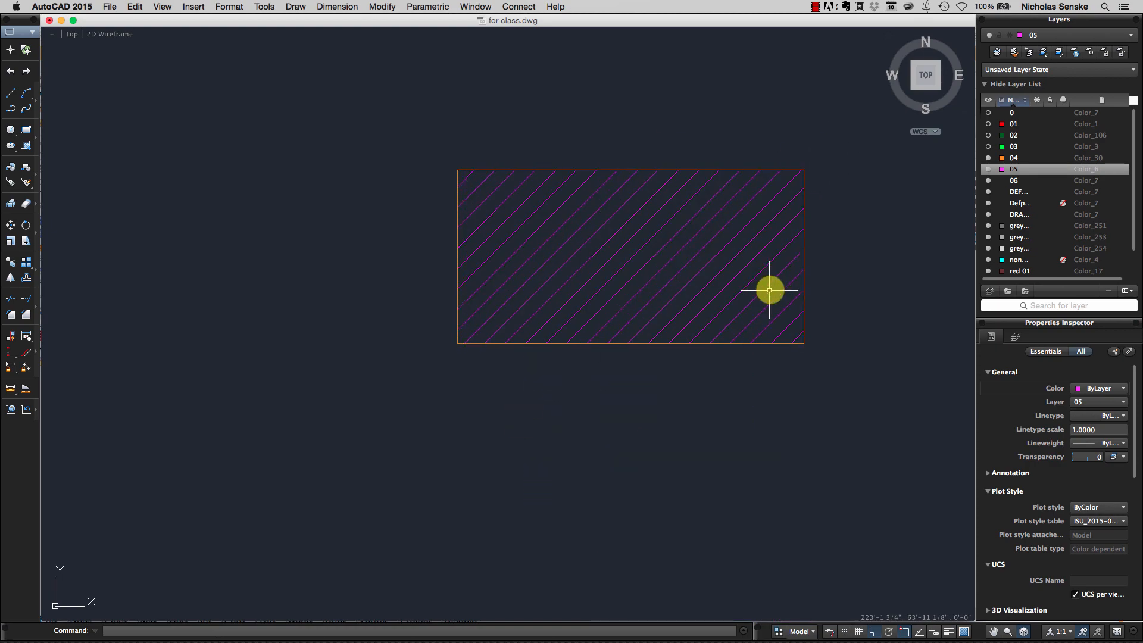
pyautogui.scroll(-8, 766, 256)
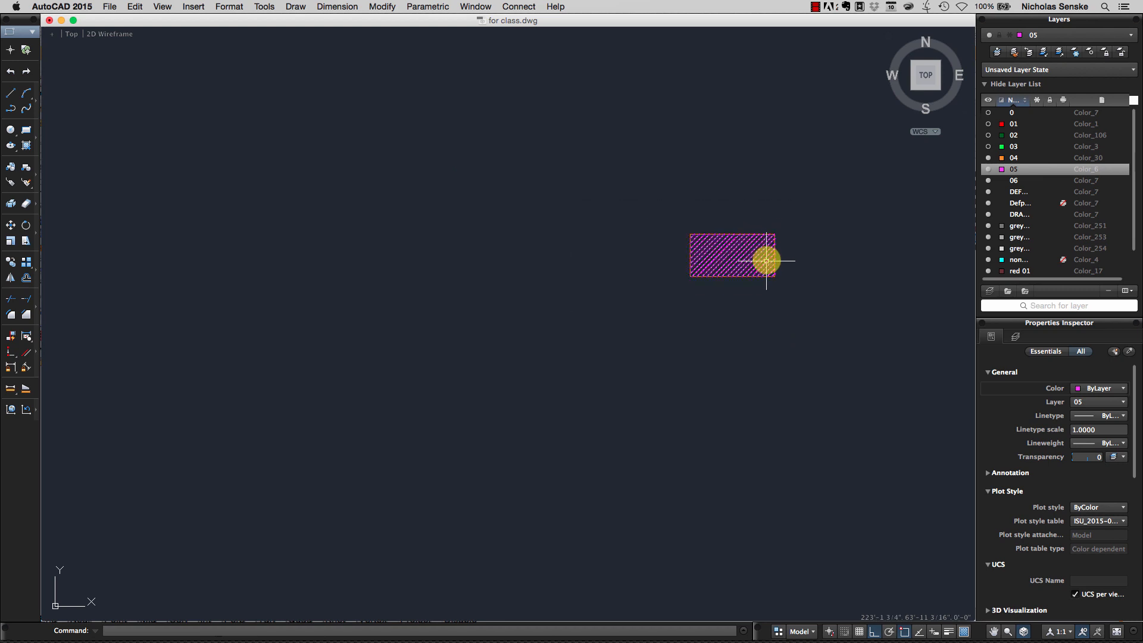
pyautogui.scroll(-15, 804, 266)
pyautogui.moveTo(846, 288); pyautogui.dragTo(748, 263, button='middle')
pyautogui.scroll(10, 749, 263)
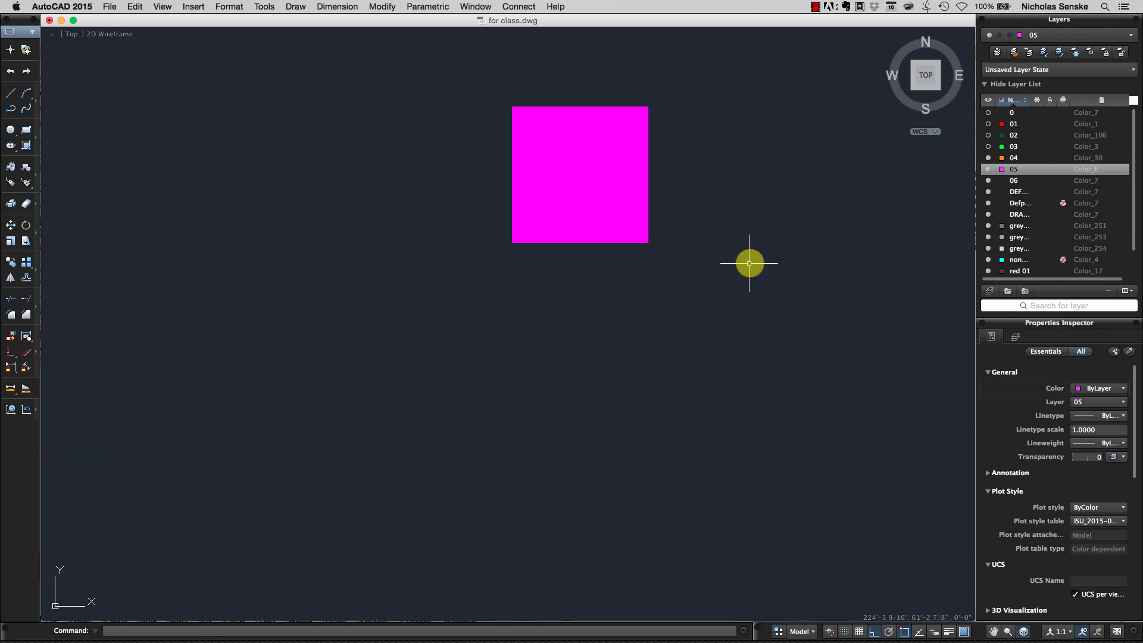
# - Undo the rectangle hatching and the layer visibility changes, back to the 11x17 layout
pyautogui.scroll(-10, 749, 263)
pyautogui.scroll(12, 750, 263)
pyautogui.scroll(-6, 749, 263)
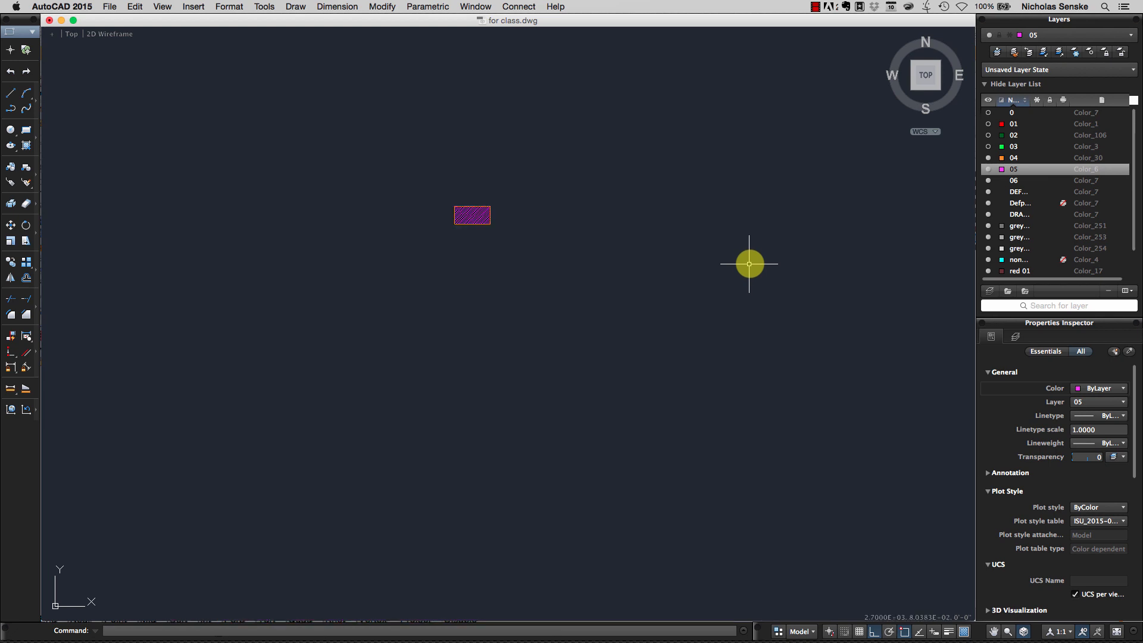
pyautogui.scroll(5, 749, 263)
pyautogui.scroll(3, 750, 264)
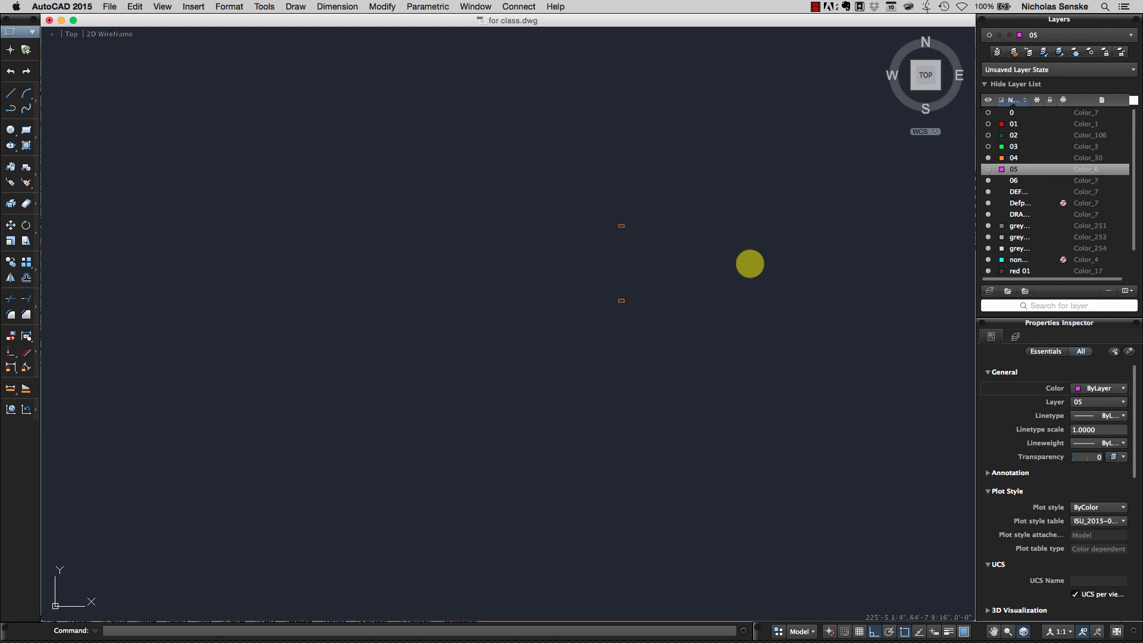
pyautogui.scroll(-8, 749, 264)
pyautogui.hotkey('ctrl', 'pagedown')
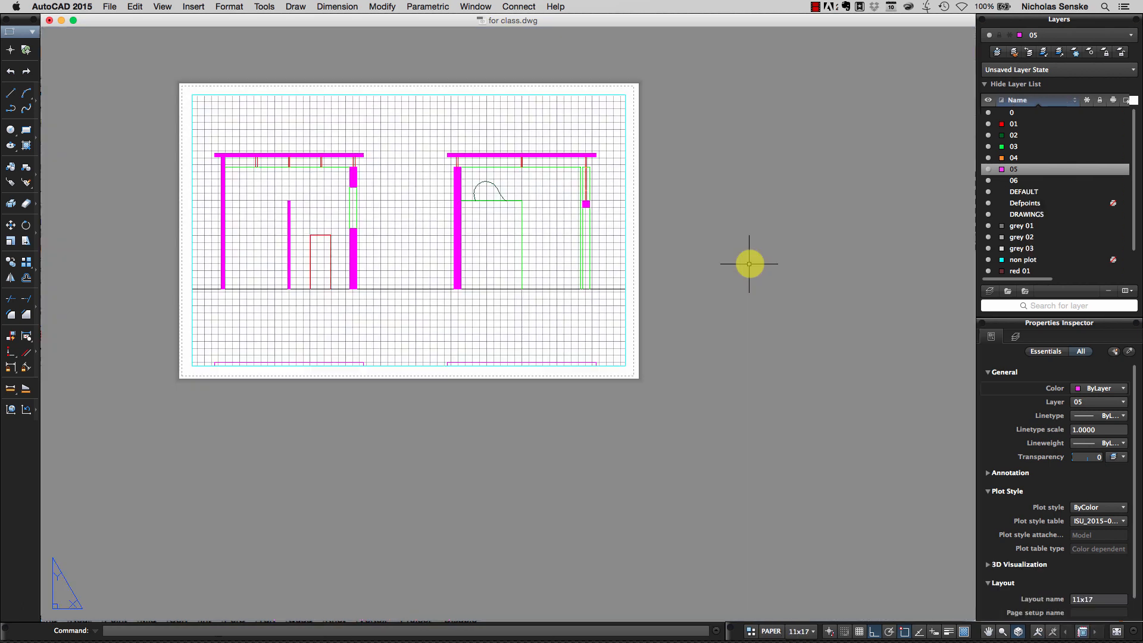
# - Return to model space and turn off layers 04, 03, 02, 01 and 0
pyautogui.click(751, 631)
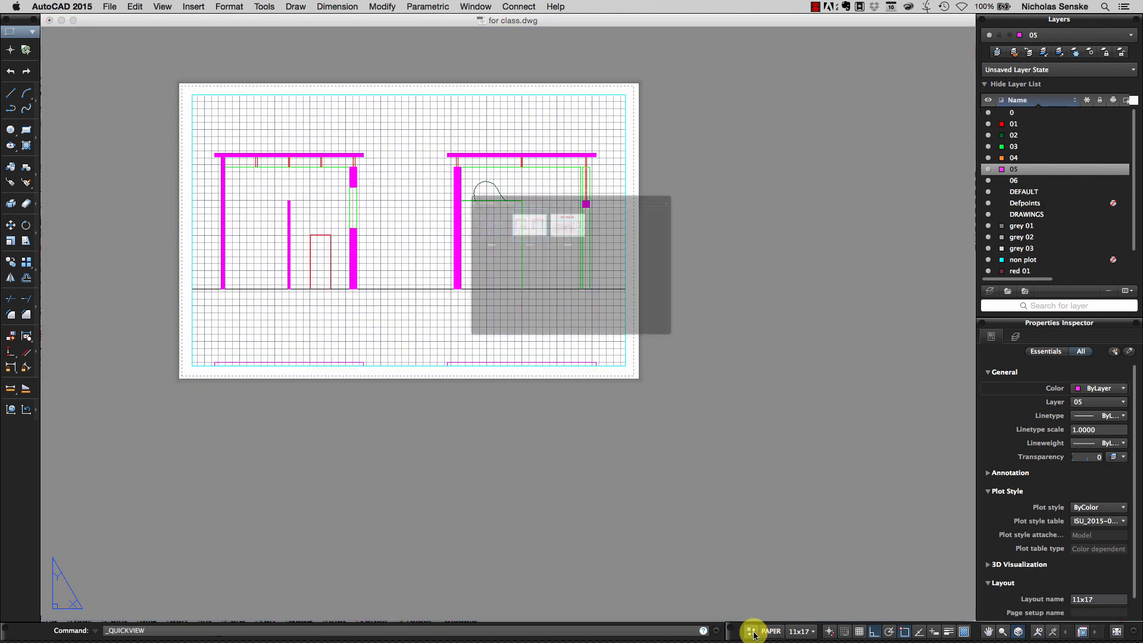
pyautogui.click(396, 189)
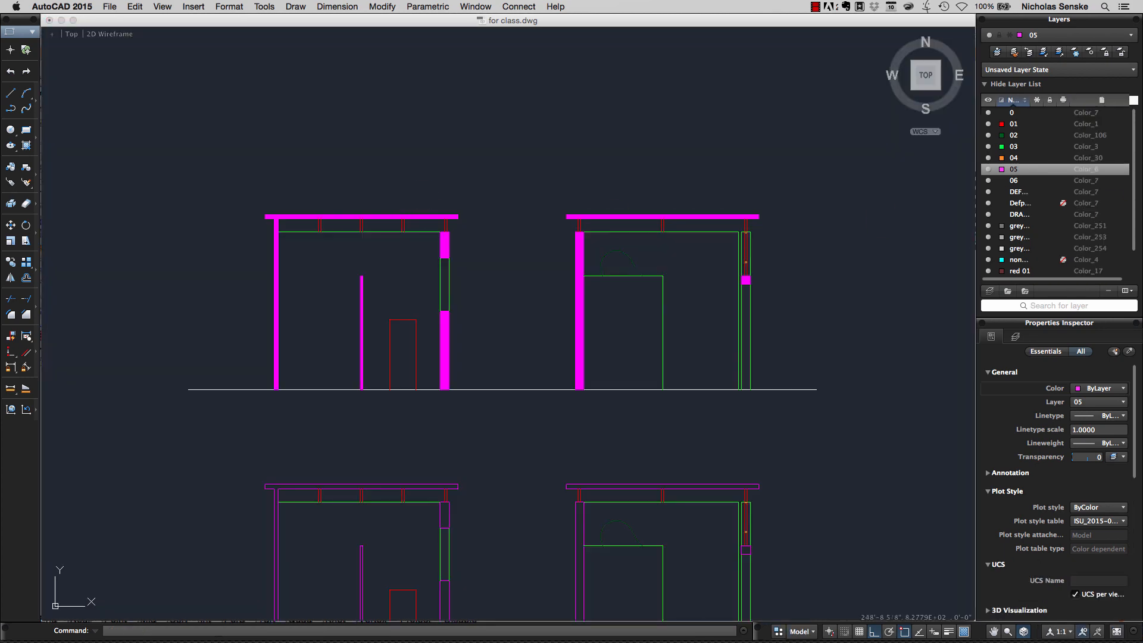
pyautogui.click(988, 158)
pyautogui.click(988, 146)
pyautogui.click(989, 135)
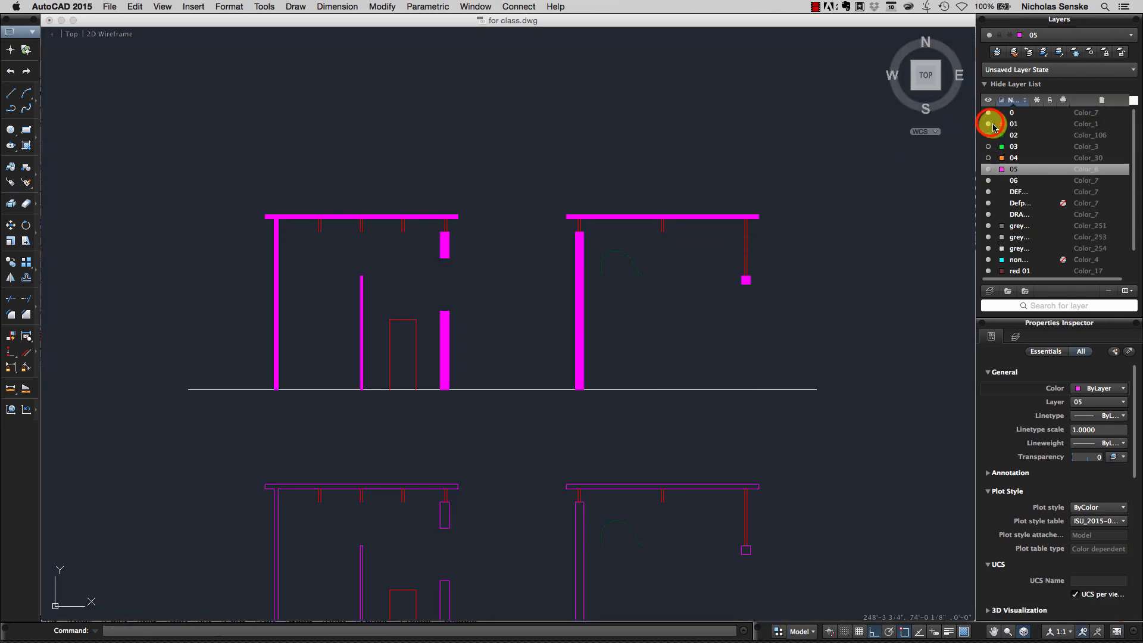
pyautogui.click(988, 124)
pyautogui.click(989, 113)
# - Select the line-pattern hatch filling the cut elements of both upper sections and delete it
pyautogui.scroll(5, 770, 267)
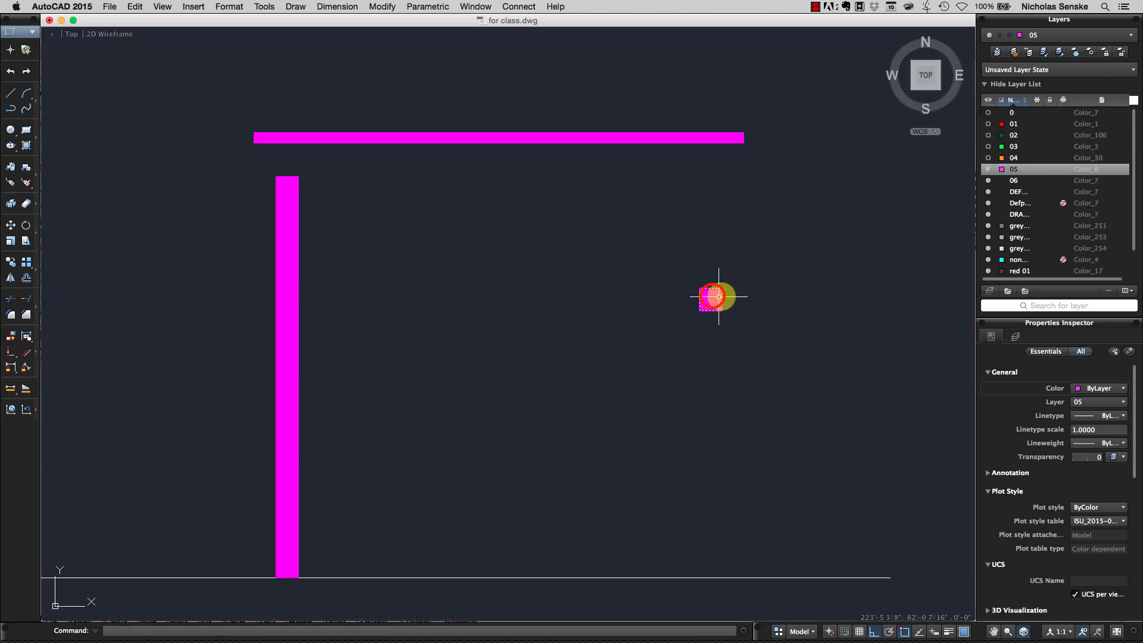
pyautogui.click(704, 293)
pyautogui.click(702, 298)
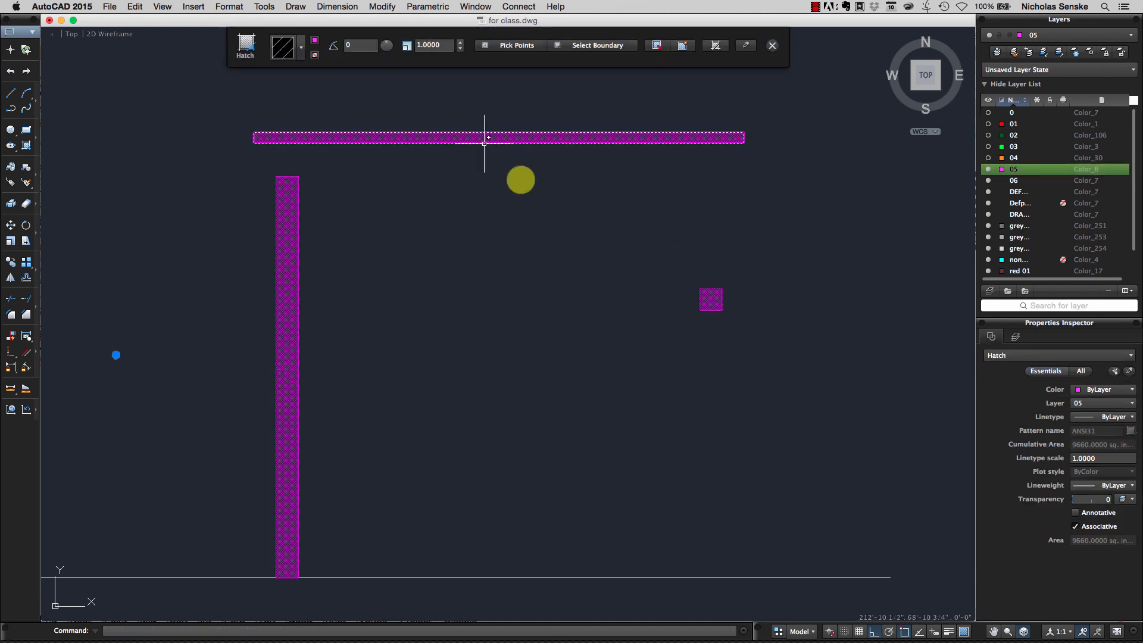
pyautogui.scroll(-4, 512, 283)
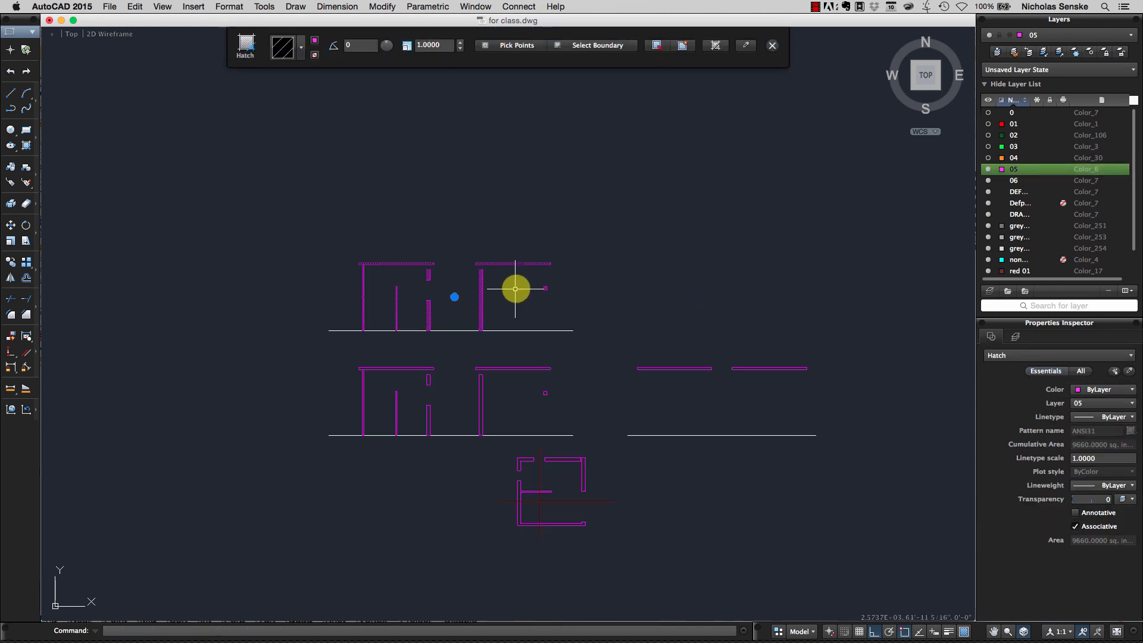
pyautogui.scroll(3, 499, 296)
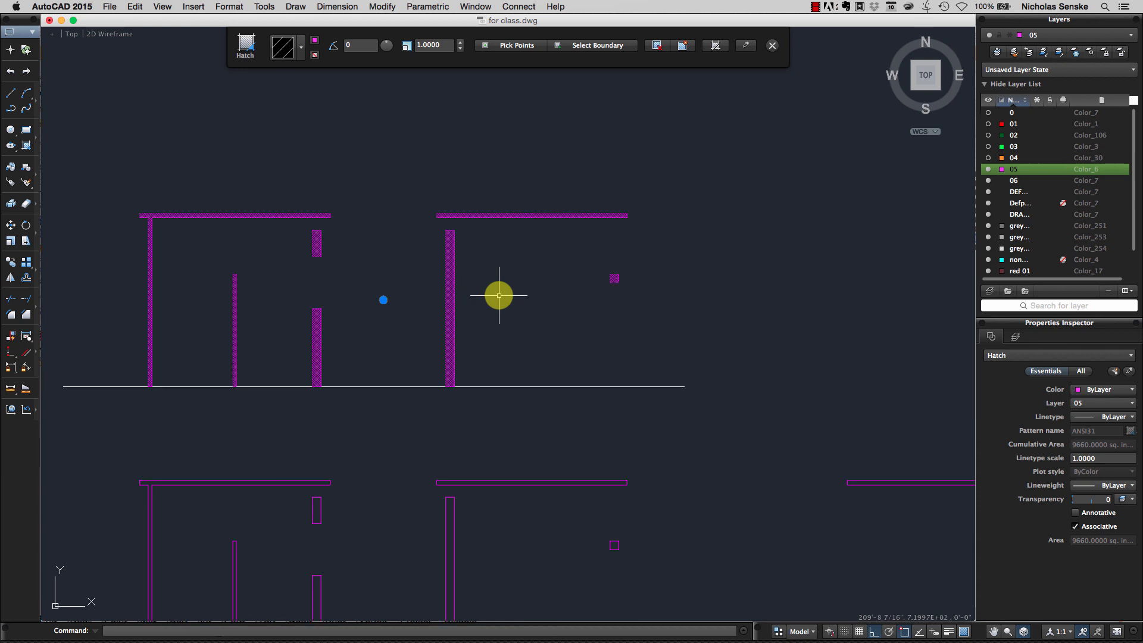
pyautogui.press('Escape')
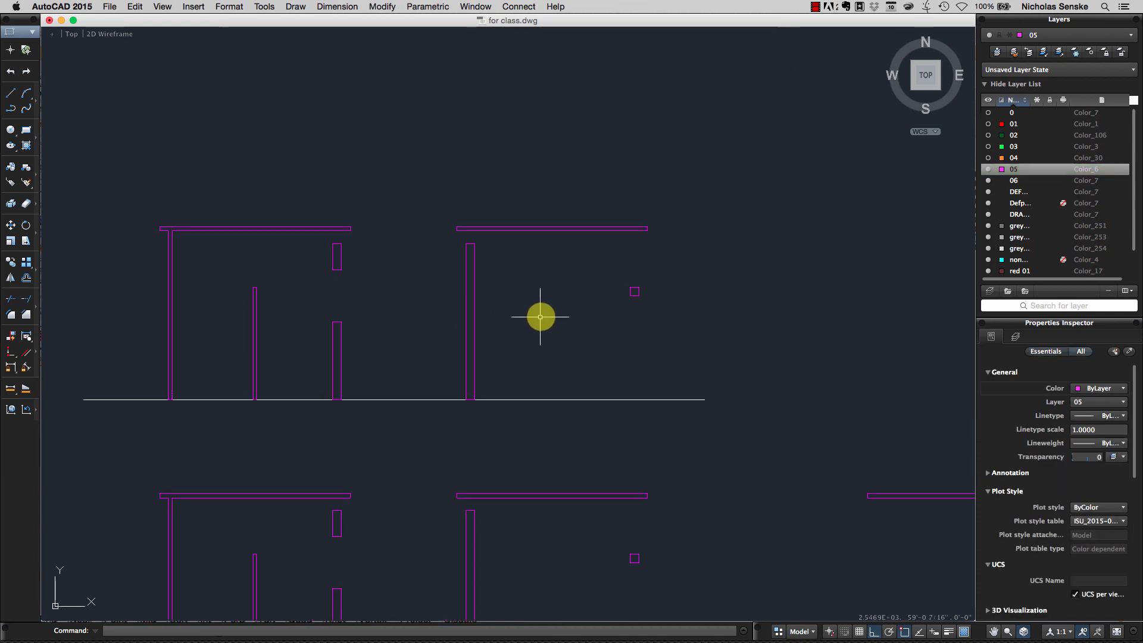
# - Turn on layer 04 and move the two small orange rectangles of the right-hand upper section to layer 05
pyautogui.moveTo(546, 318)
pyautogui.mouseDown(button='middle')
pyautogui.moveTo(584, 331)
pyautogui.moveTo(579, 322)
pyautogui.mouseUp(button='middle')
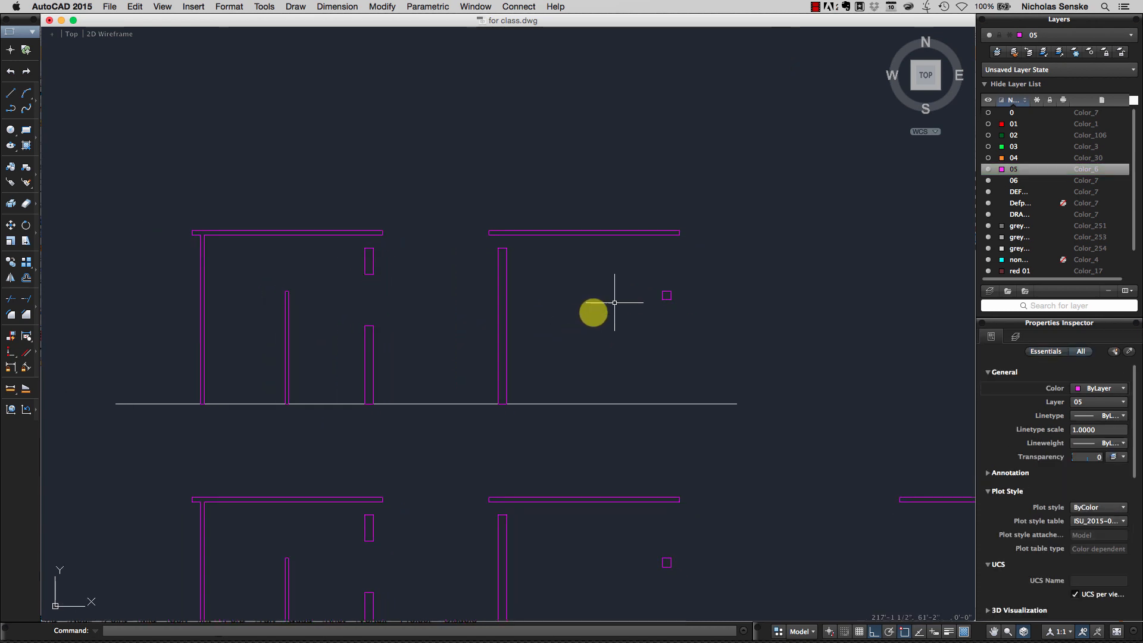
pyautogui.click(988, 158)
pyautogui.scroll(5, 655, 372)
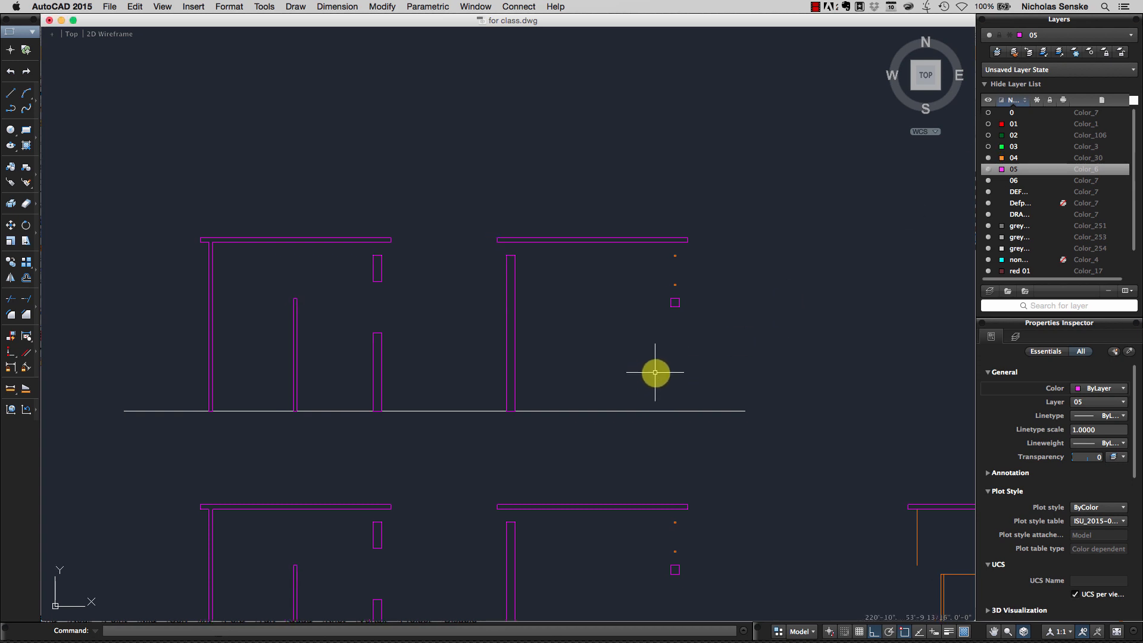
pyautogui.moveTo(683, 288); pyautogui.dragTo(666, 237)
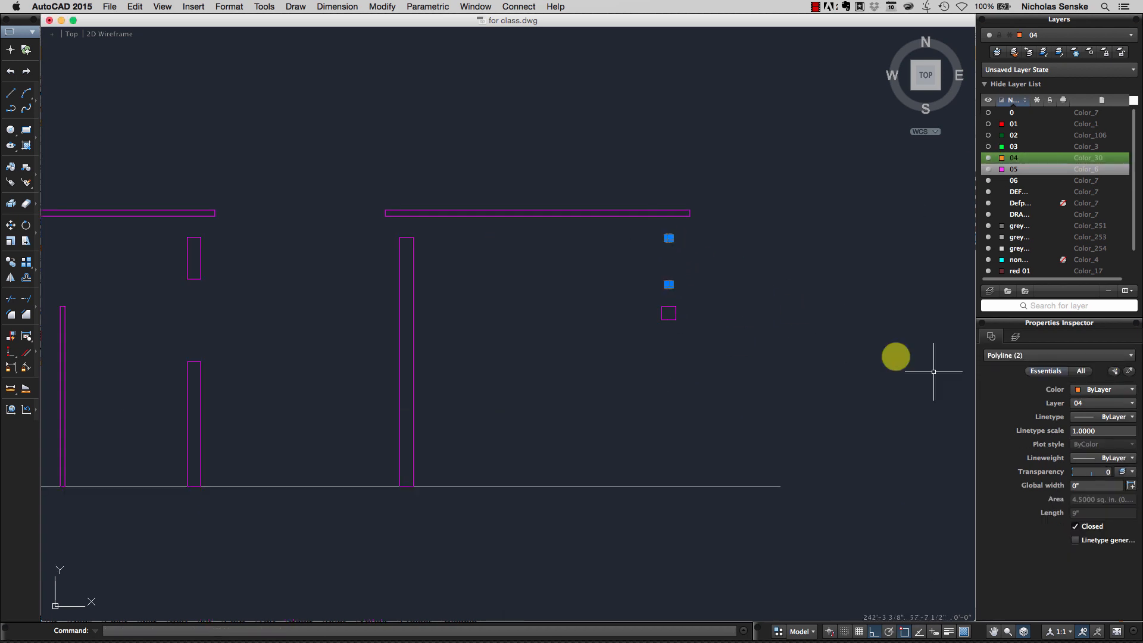
pyautogui.click(1076, 404)
pyautogui.click(1082, 479)
pyautogui.press('Escape')
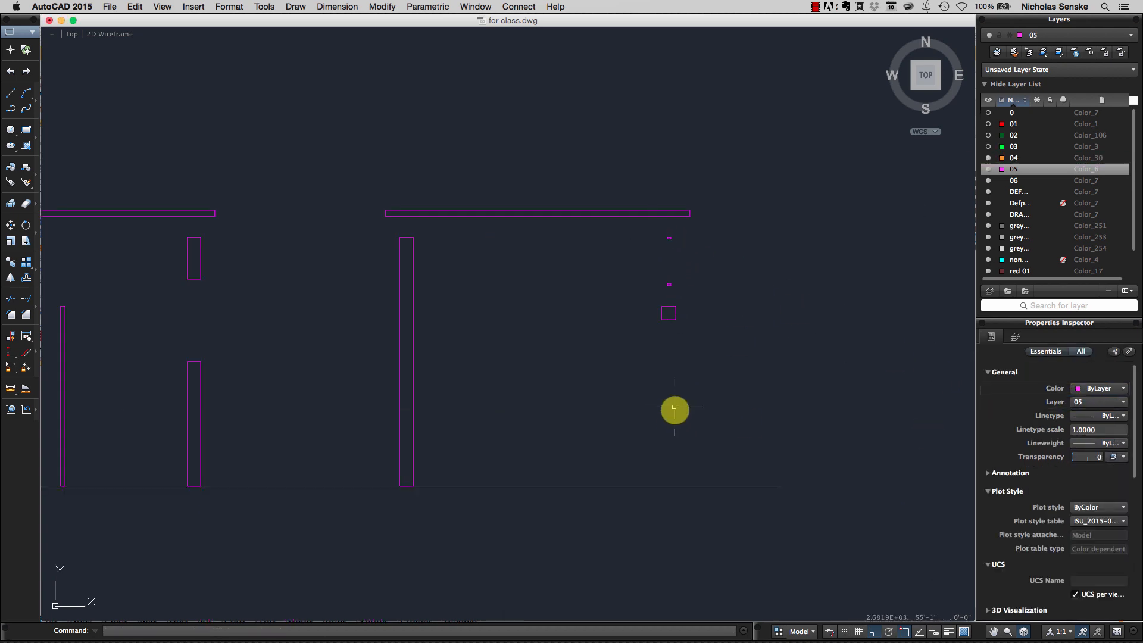
# - Solid-hatch the roof, left wall, inner partition and both right wall pieces of the upper left section on layer 05
pyautogui.scroll(-3, 788, 406)
pyautogui.scroll(-2, 787, 406)
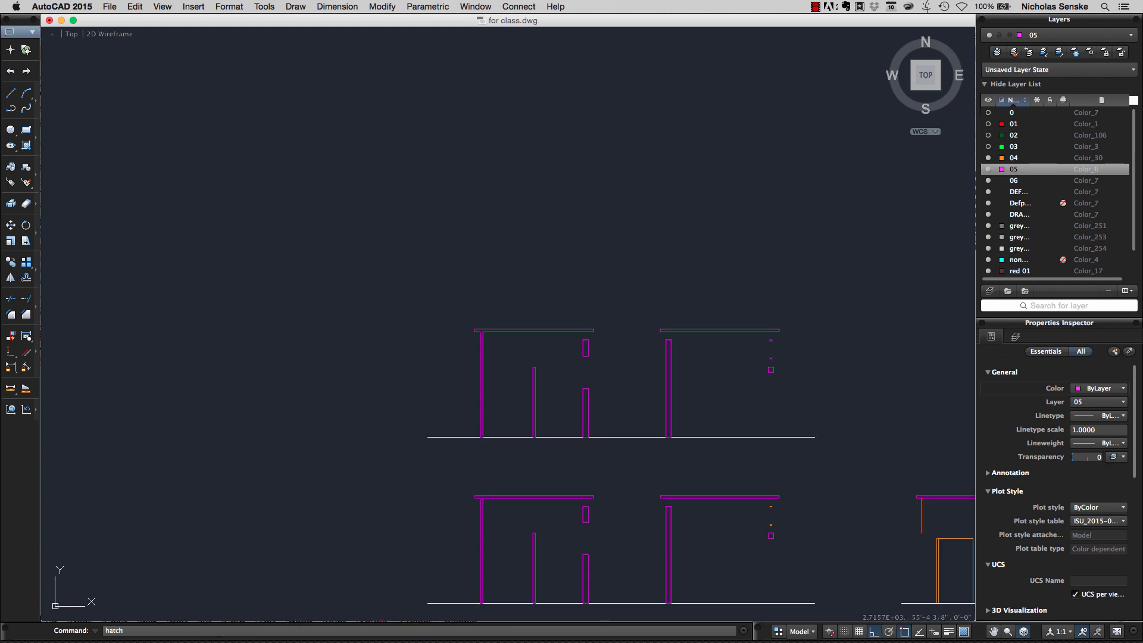
pyautogui.press('Return')
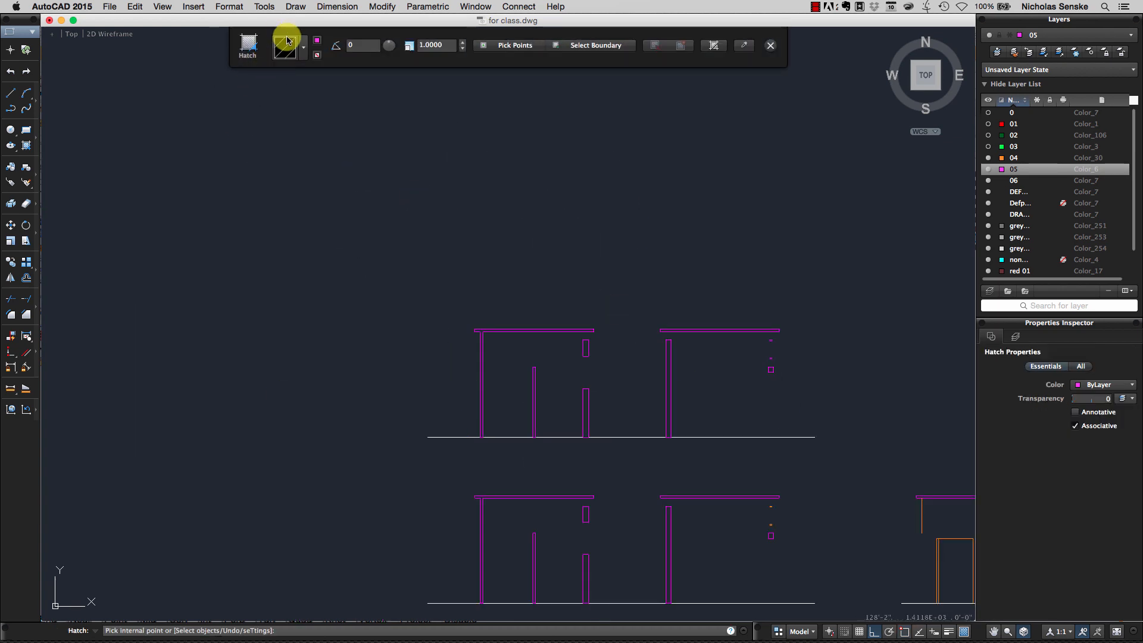
pyautogui.click(302, 52)
pyautogui.click(289, 94)
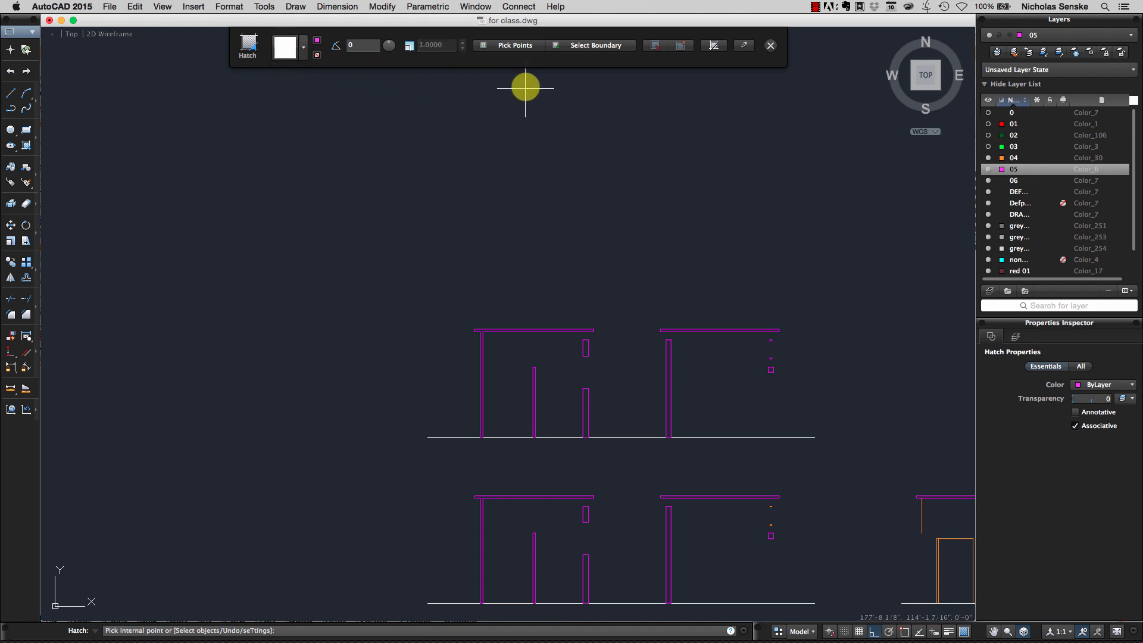
pyautogui.click(513, 45)
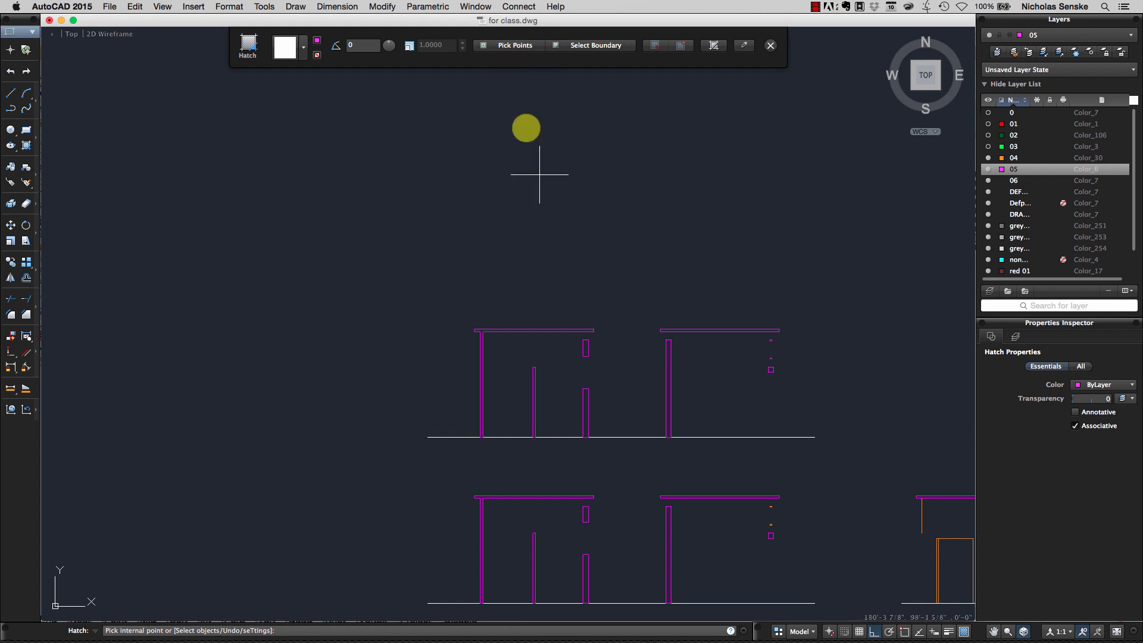
pyautogui.click(543, 331)
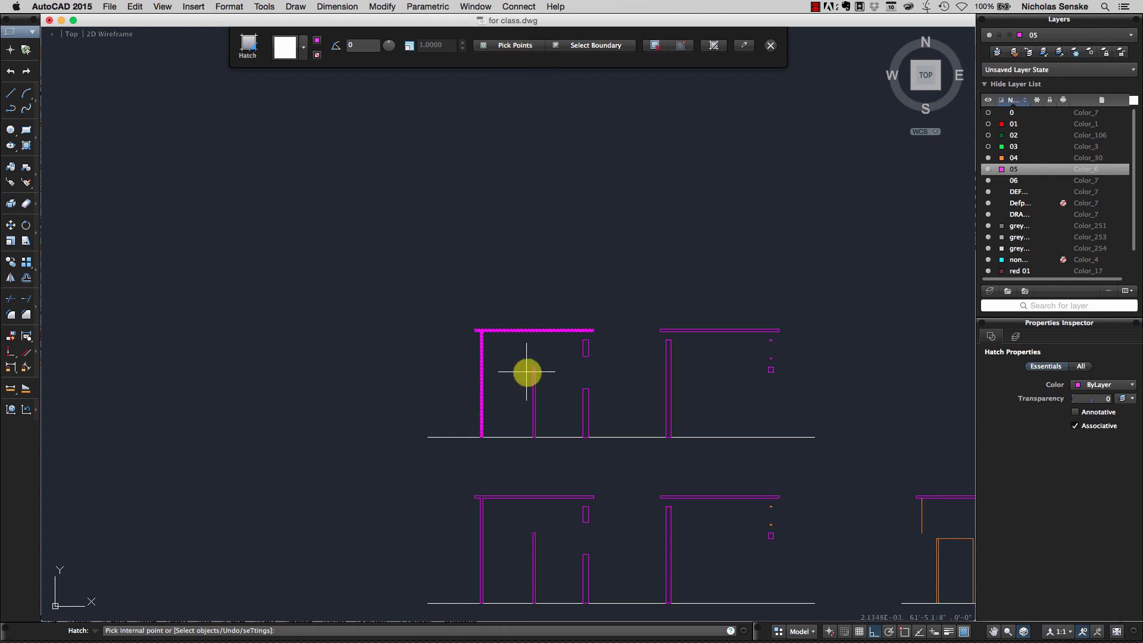
pyautogui.scroll(4, 527, 372)
pyautogui.click(544, 369)
pyautogui.click(679, 309)
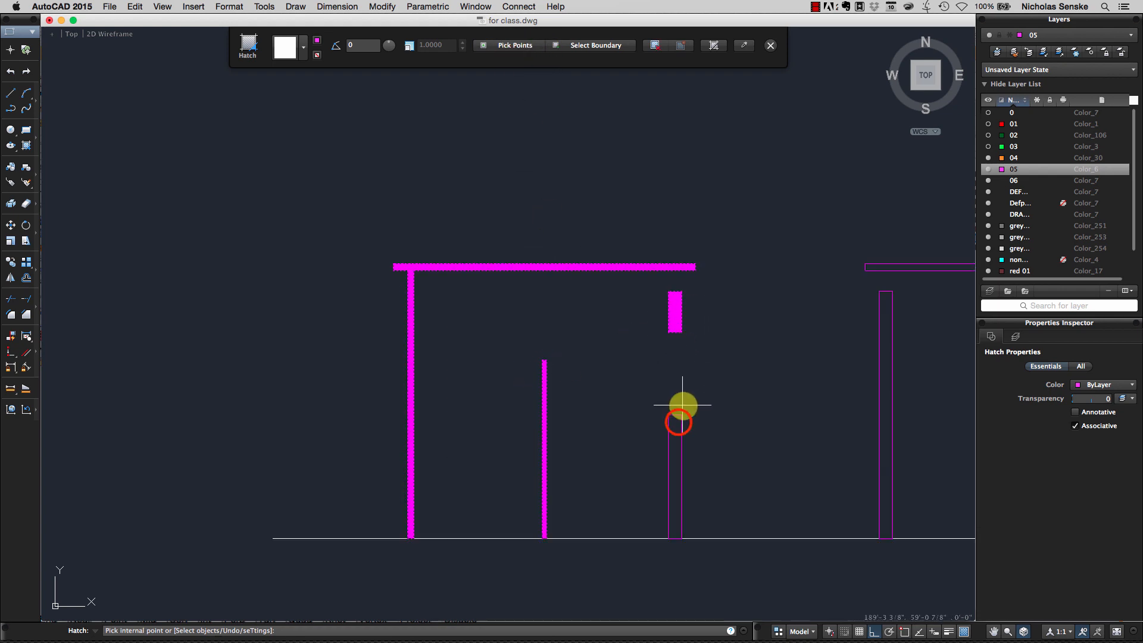
pyautogui.click(677, 420)
# - Solid-hatch the tall wall, roof, square and two small rectangles of the upper right section on layer 05, and finish the hatch
pyautogui.hscroll(5, 709, 393)
pyautogui.click(748, 351)
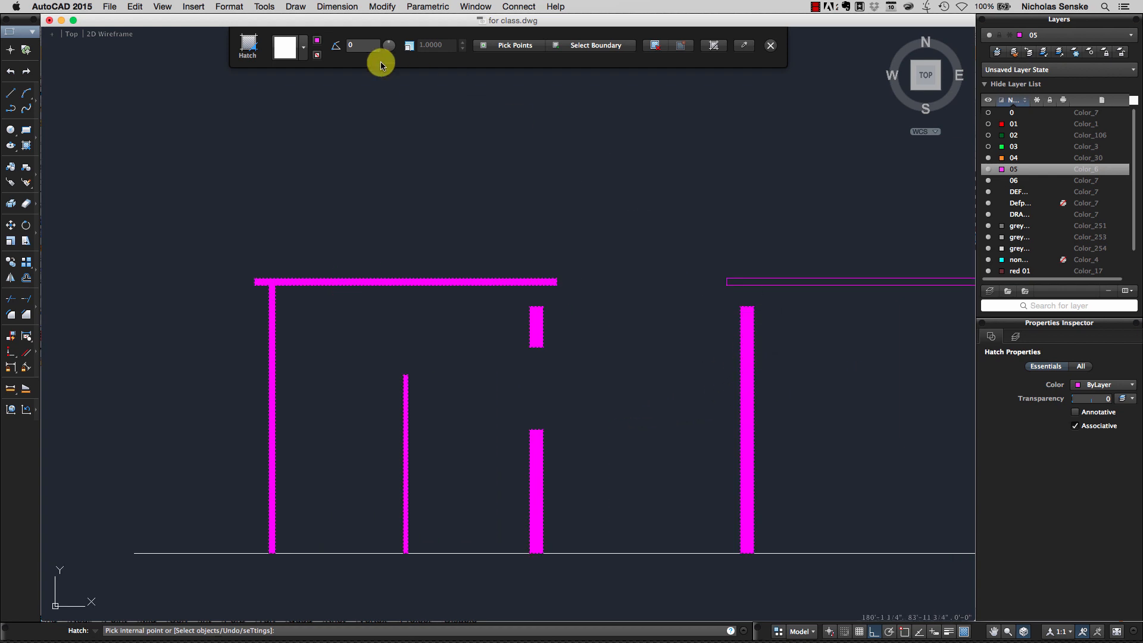
pyautogui.hscroll(5, 609, 266)
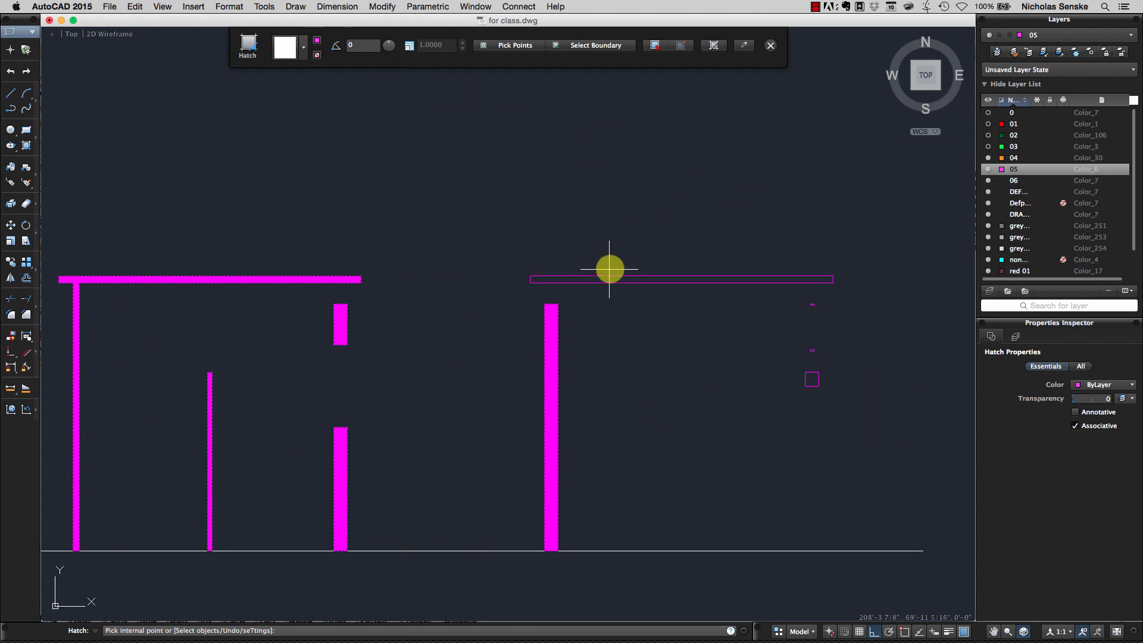
pyautogui.click(610, 278)
pyautogui.click(812, 380)
pyautogui.scroll(8, 812, 357)
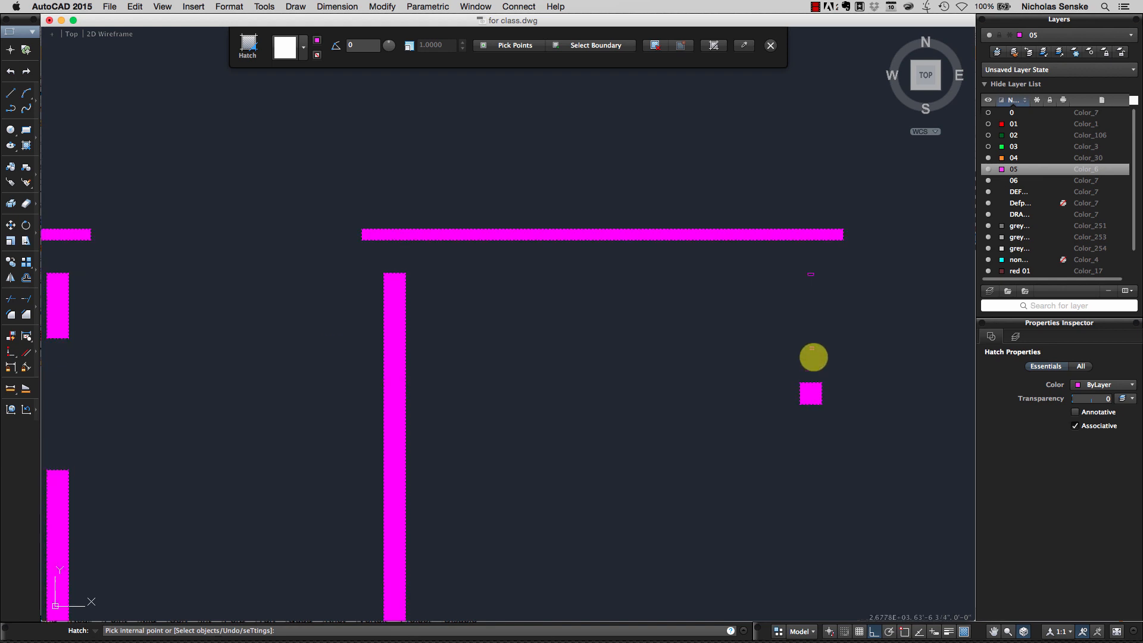
pyautogui.moveTo(814, 243); pyautogui.dragTo(802, 514, button='middle')
pyautogui.click(787, 293)
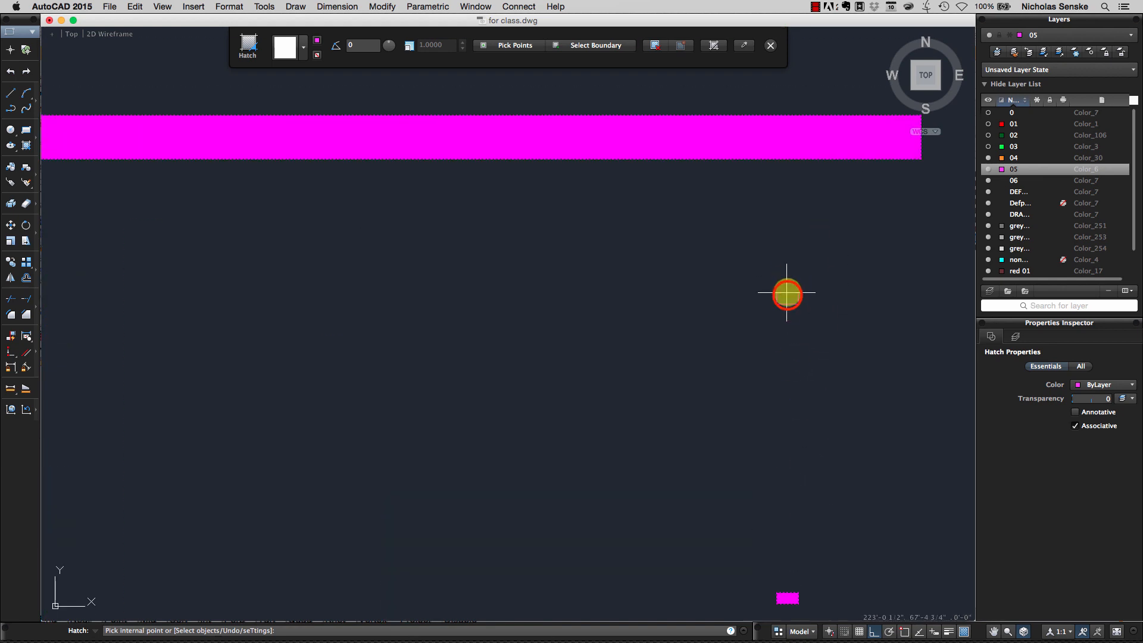
pyautogui.scroll(-10, 804, 335)
pyautogui.moveTo(822, 350); pyautogui.dragTo(762, 287, button='middle')
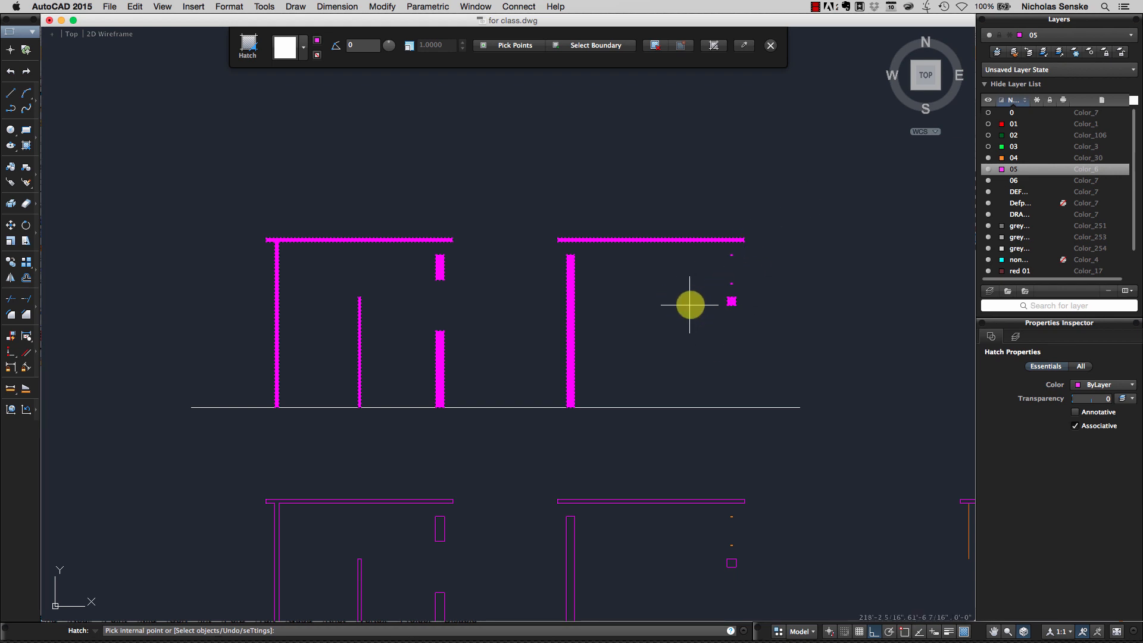
pyautogui.moveTo(689, 303); pyautogui.dragTo(735, 248, button='middle')
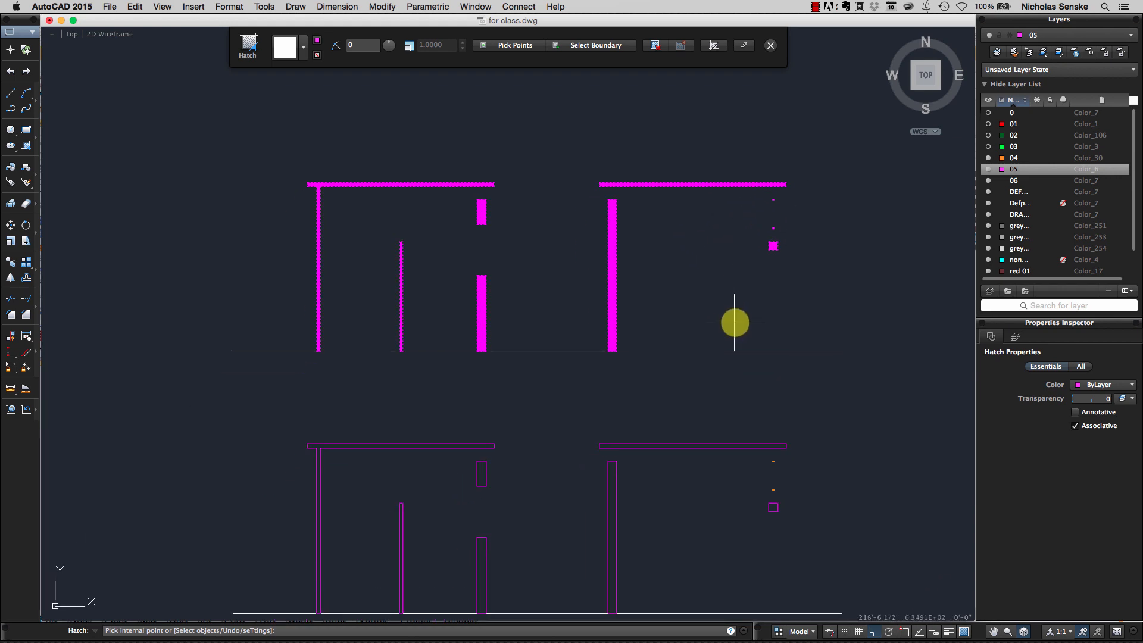
pyautogui.press('Return')
# - Show layers 0, 01, 02 and 03 to view the hatched sections, and turn off layers 0 through 04
pyautogui.click(982, 147)
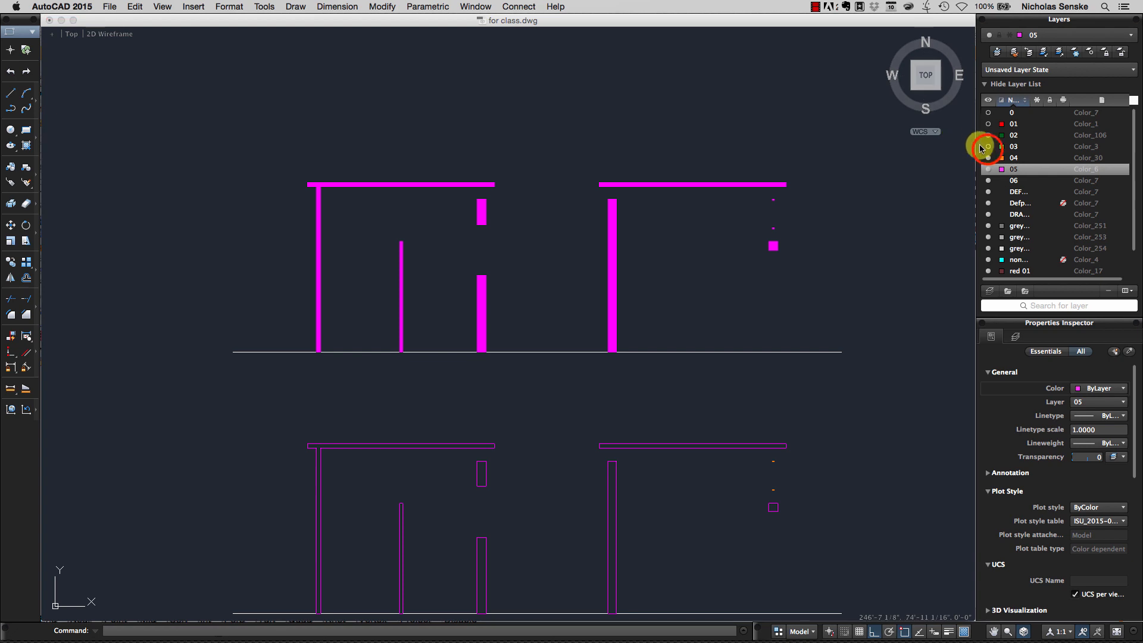
pyautogui.click(989, 114)
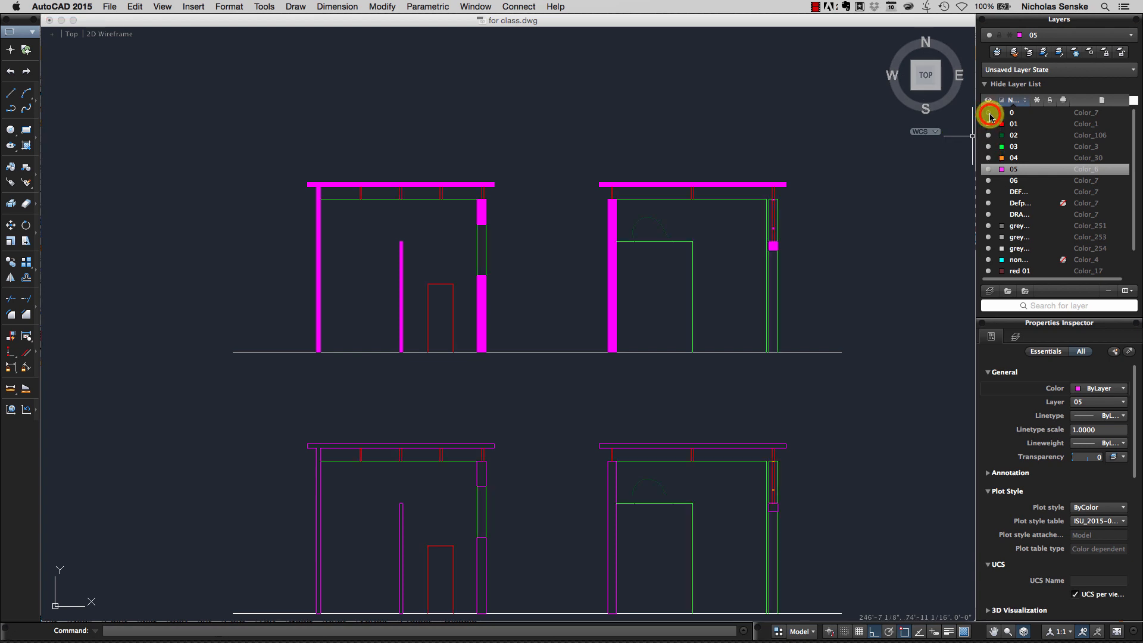
pyautogui.click(989, 125)
pyautogui.click(989, 136)
pyautogui.click(989, 149)
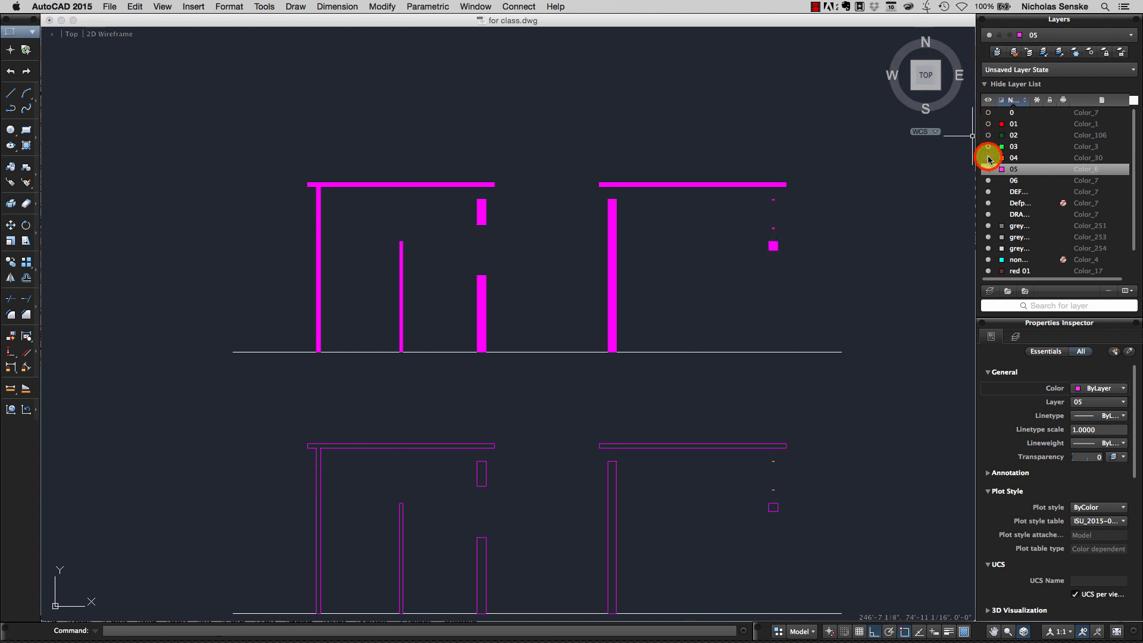
# - Select the solid hatch filling the cut elements of both upper sections and delete it
pyautogui.scroll(3, 745, 202)
pyautogui.click(748, 180)
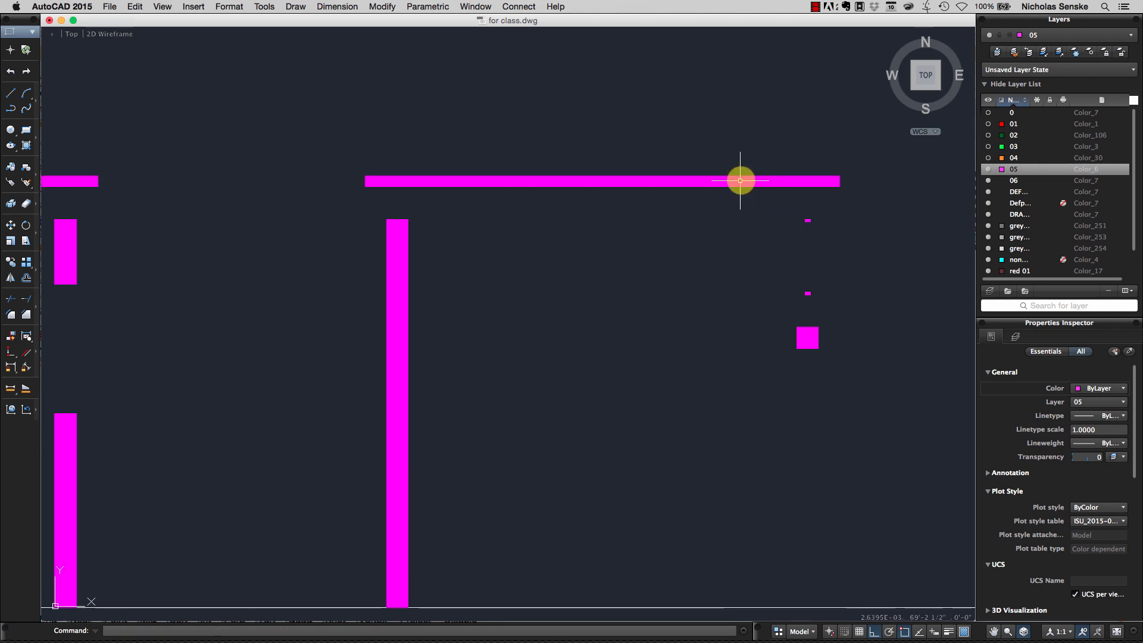
pyautogui.click(740, 183)
pyautogui.press('Escape')
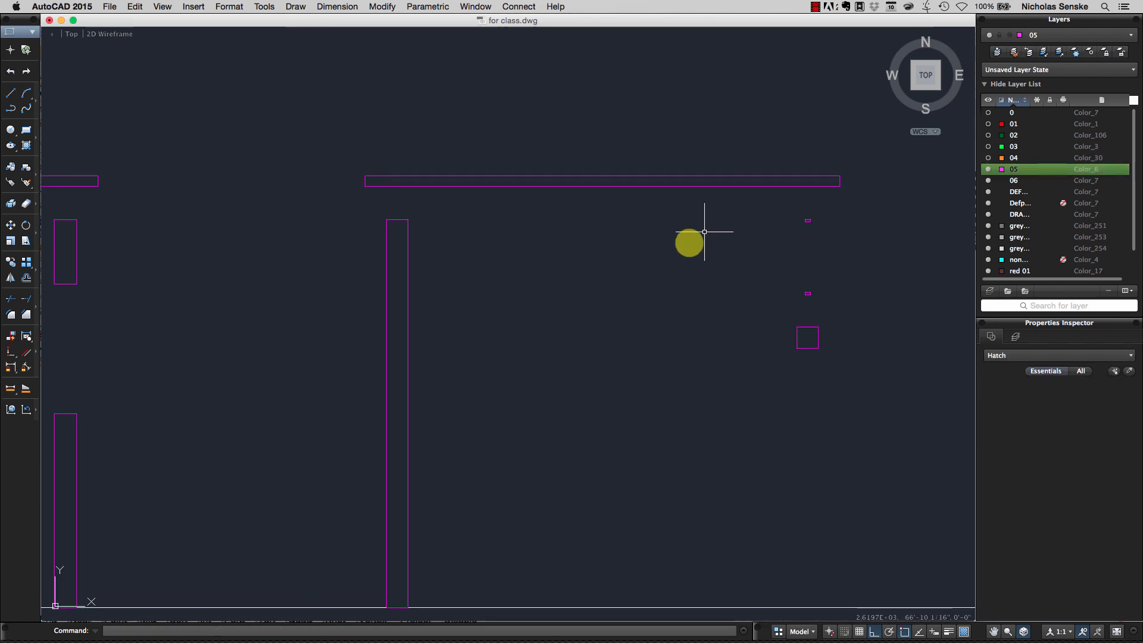
# - Start a new hatch for the upper sections and choose the ANSI31 line pattern
pyautogui.scroll(-6, 675, 244)
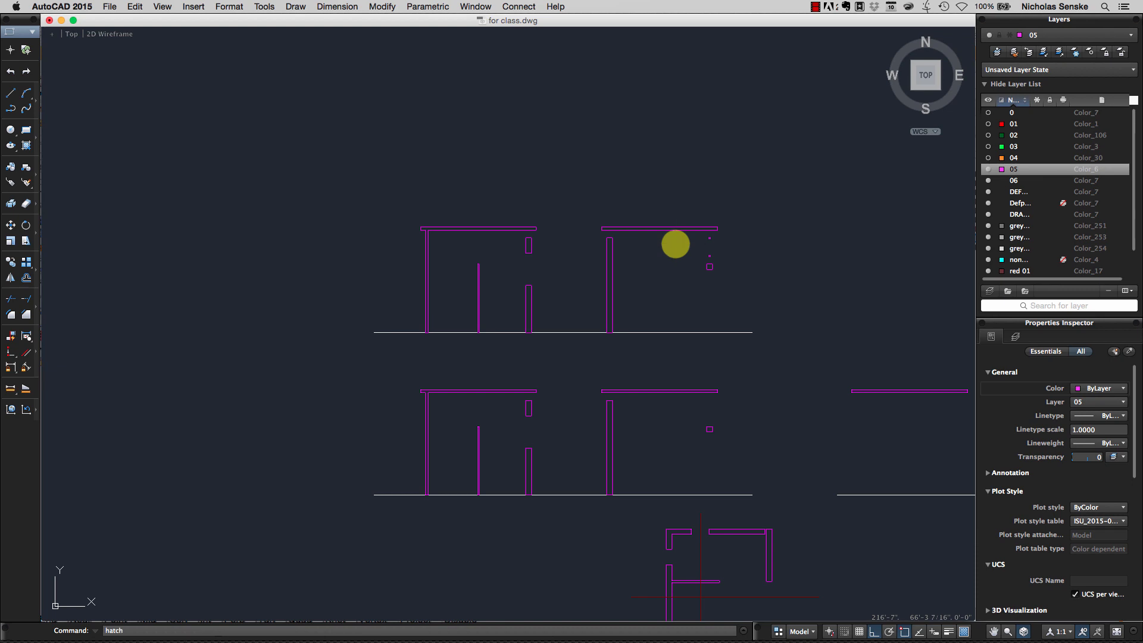
pyautogui.press('Return')
pyautogui.click(347, 59)
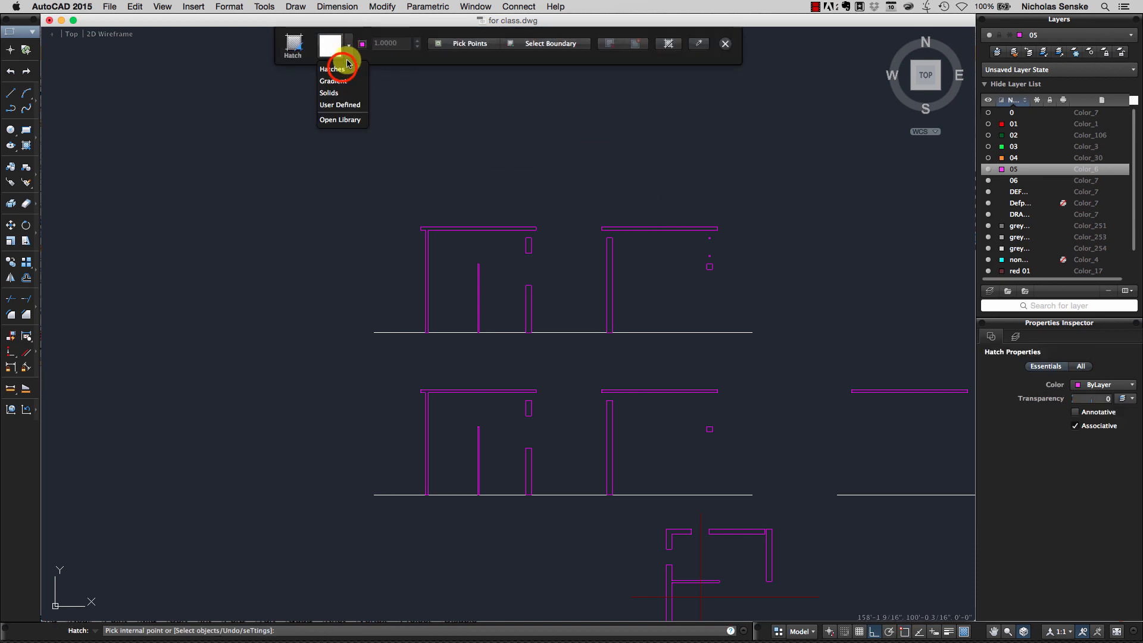
pyautogui.click(339, 68)
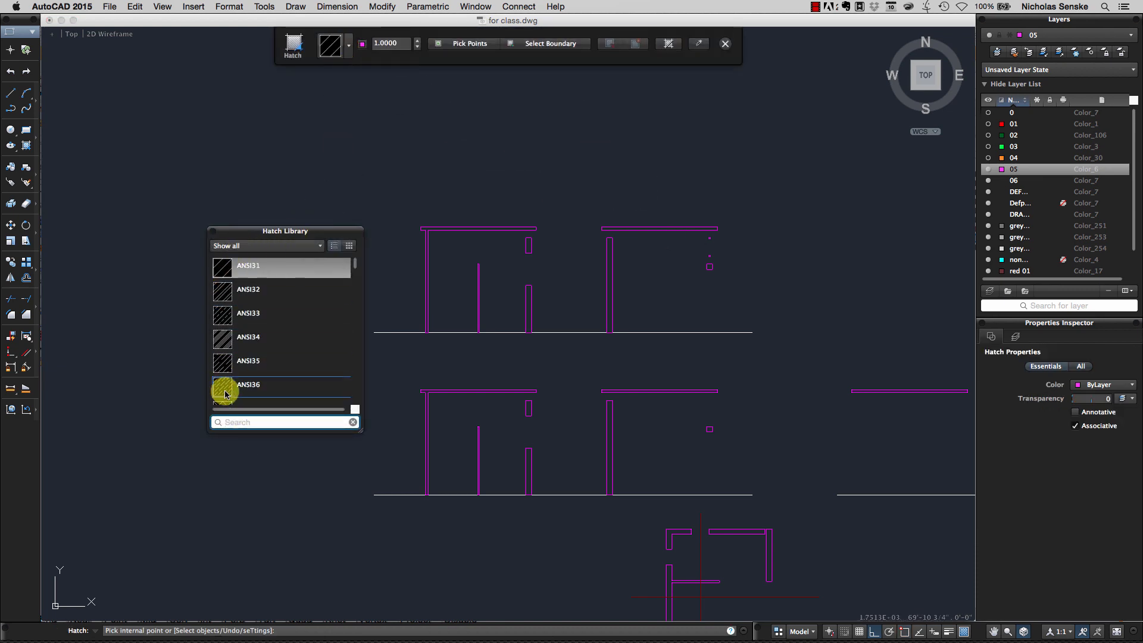
pyautogui.click(227, 271)
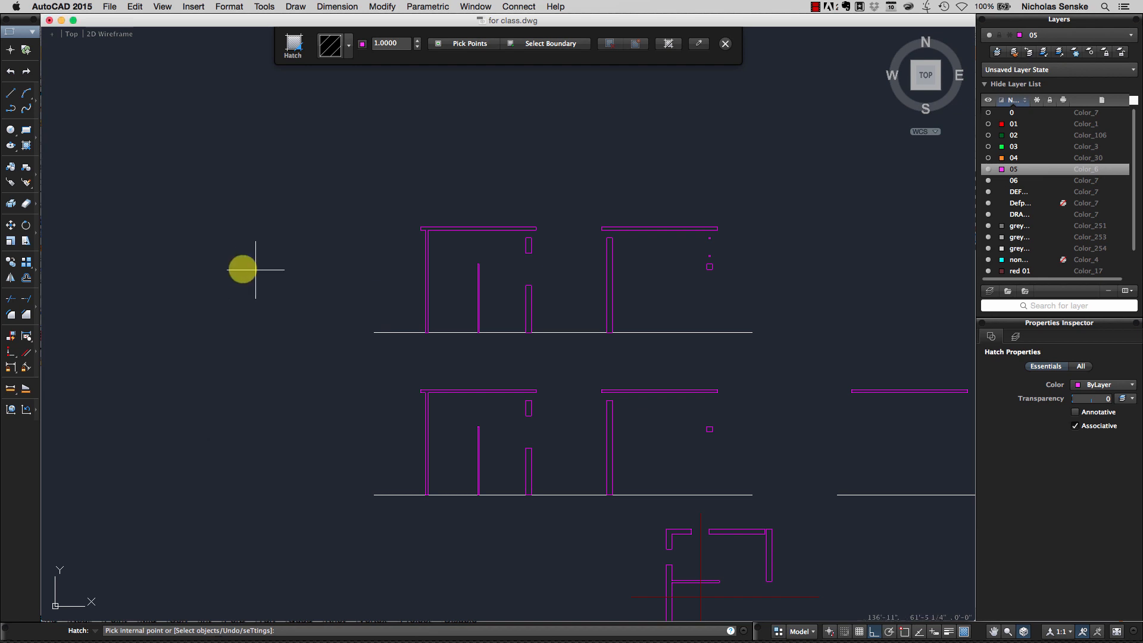
# - Make layer 03 current and turn it on, hiding layer 05 briefly to view the layer 03 lines alone
pyautogui.click(1019, 241)
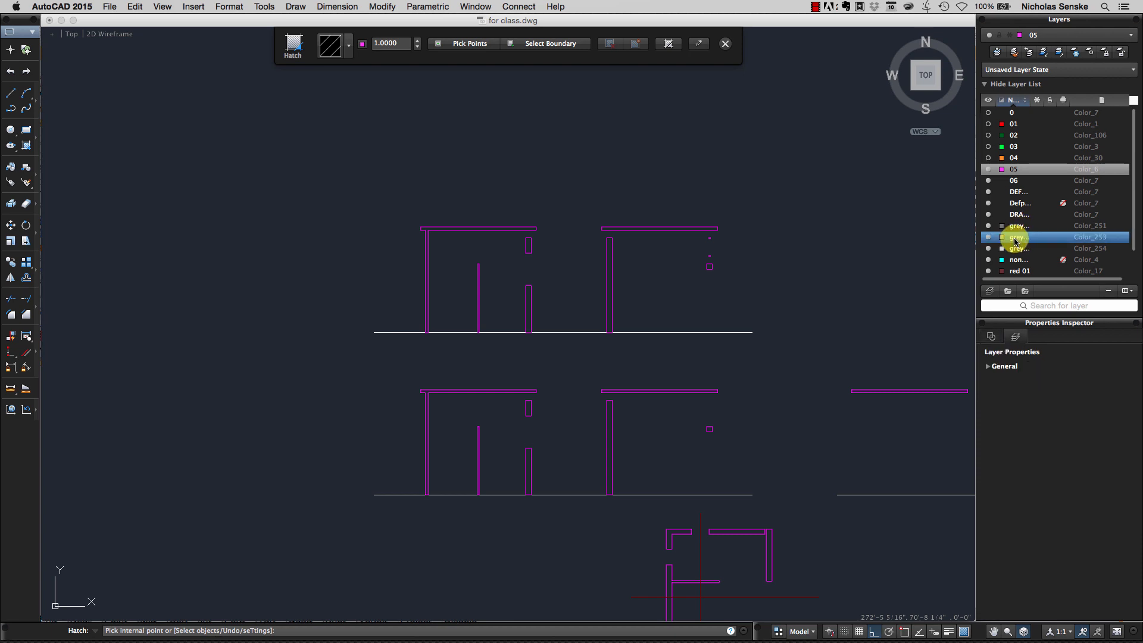
pyautogui.click(1014, 148)
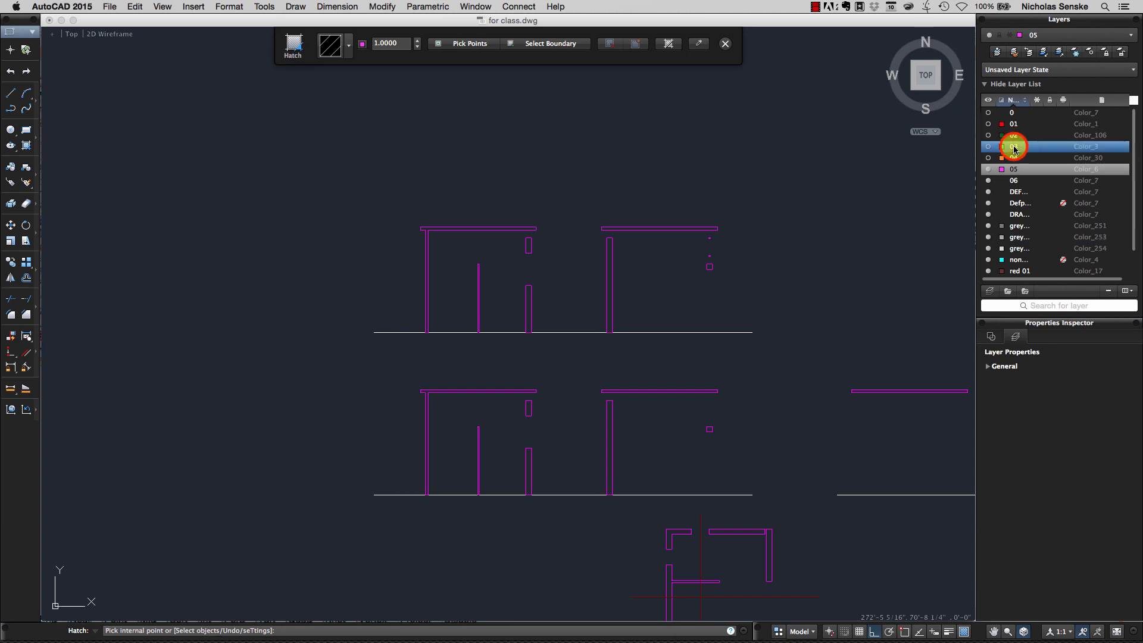
pyautogui.click(721, 243)
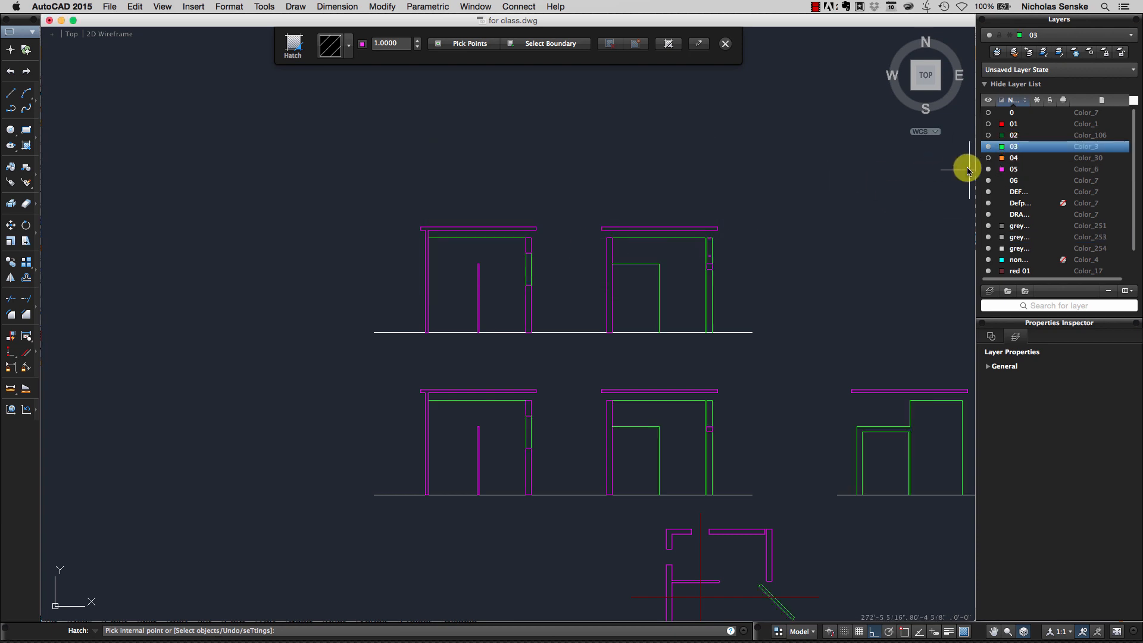
pyautogui.click(990, 170)
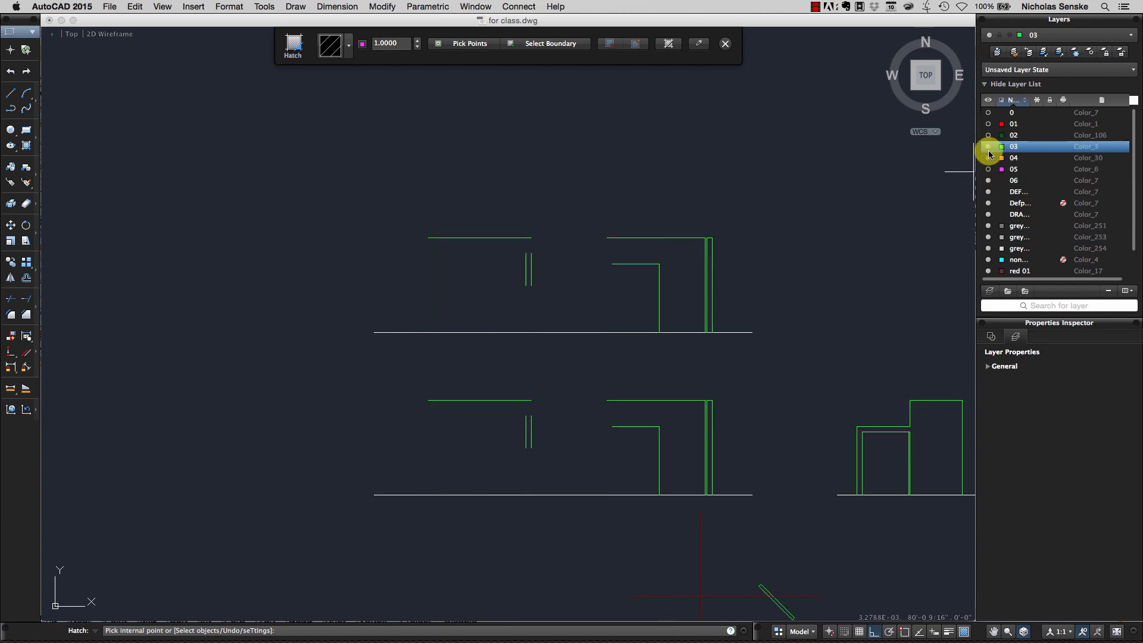
pyautogui.click(990, 170)
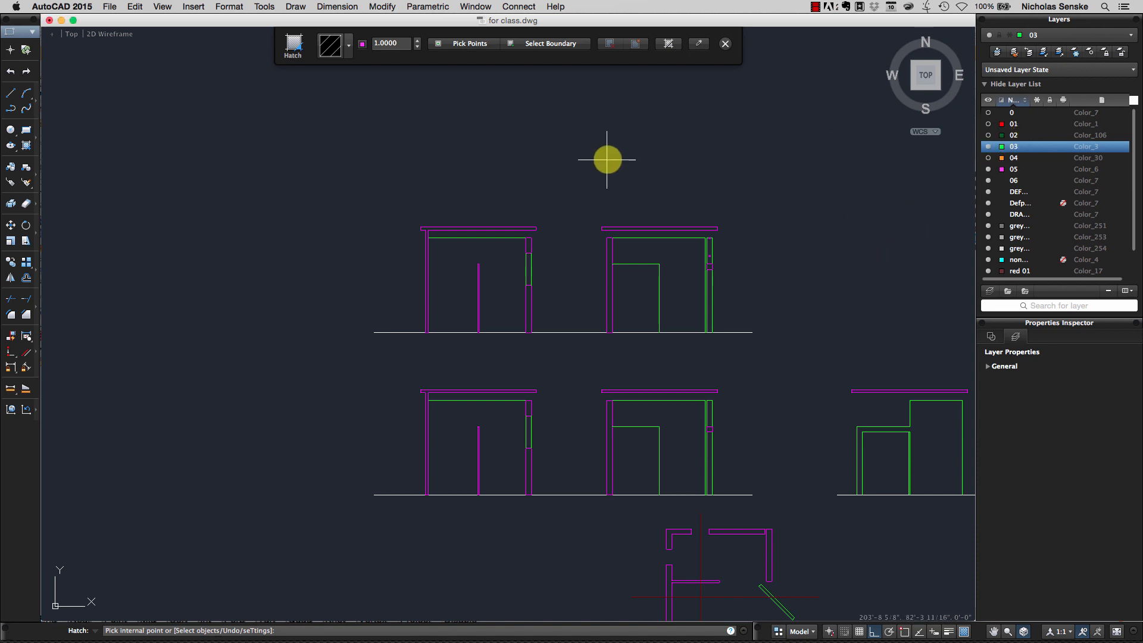
# - Try hatching the upper left section's roof and left wall with ANSI31 on layer 03, setting the pattern scale to 5 and finally 10
pyautogui.moveTo(607, 159); pyautogui.dragTo(457, 187, button='middle')
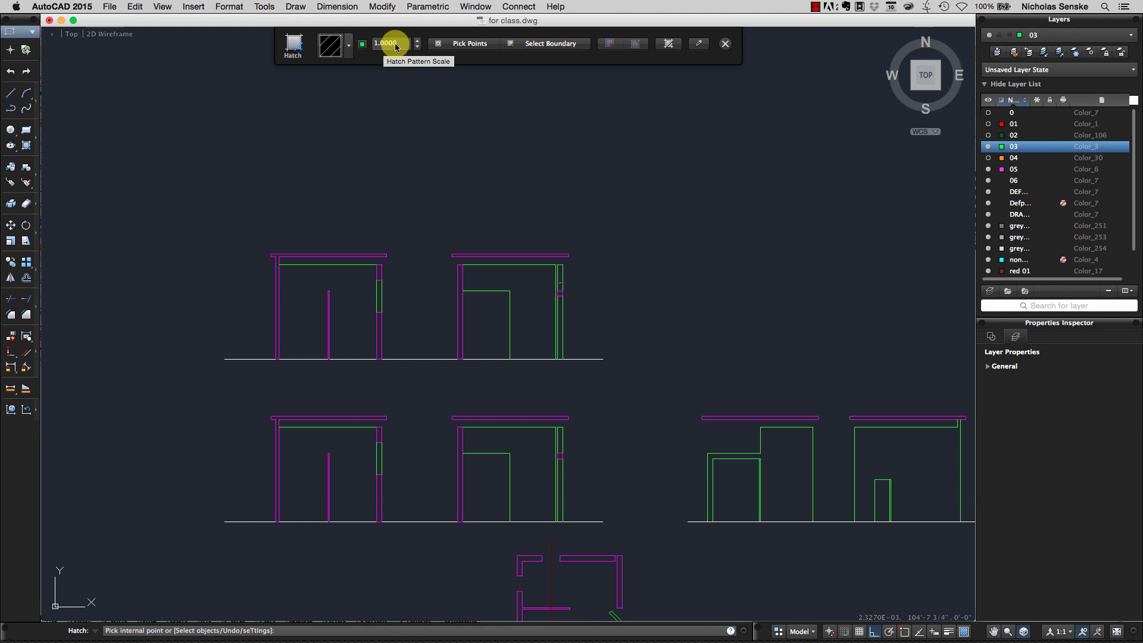
pyautogui.scroll(5, 310, 262)
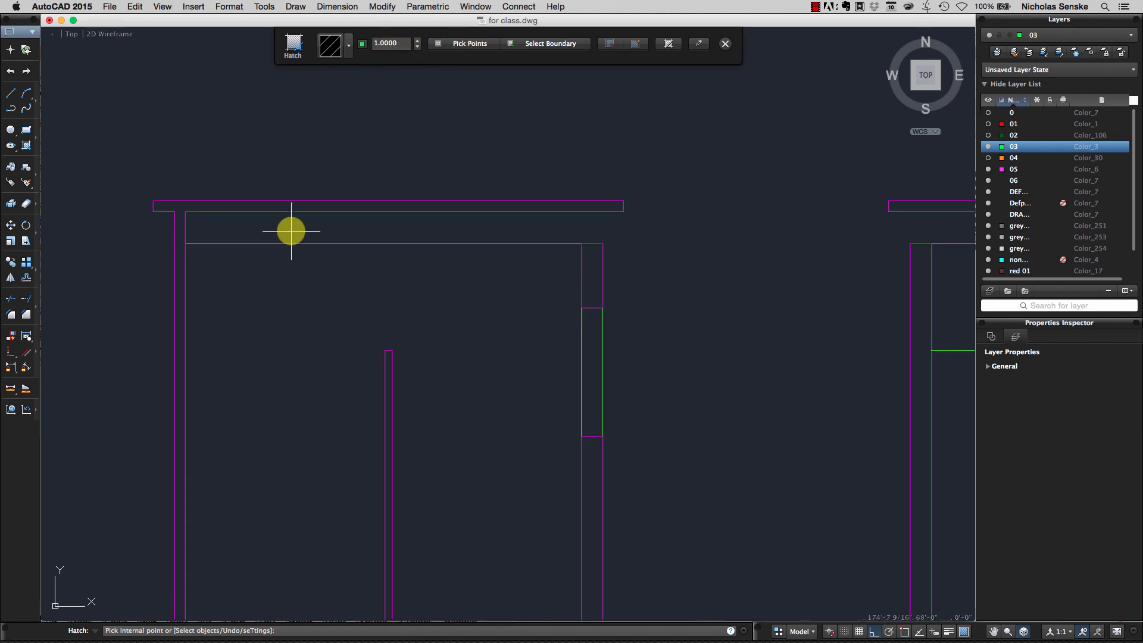
pyautogui.click(289, 206)
pyautogui.click(399, 48)
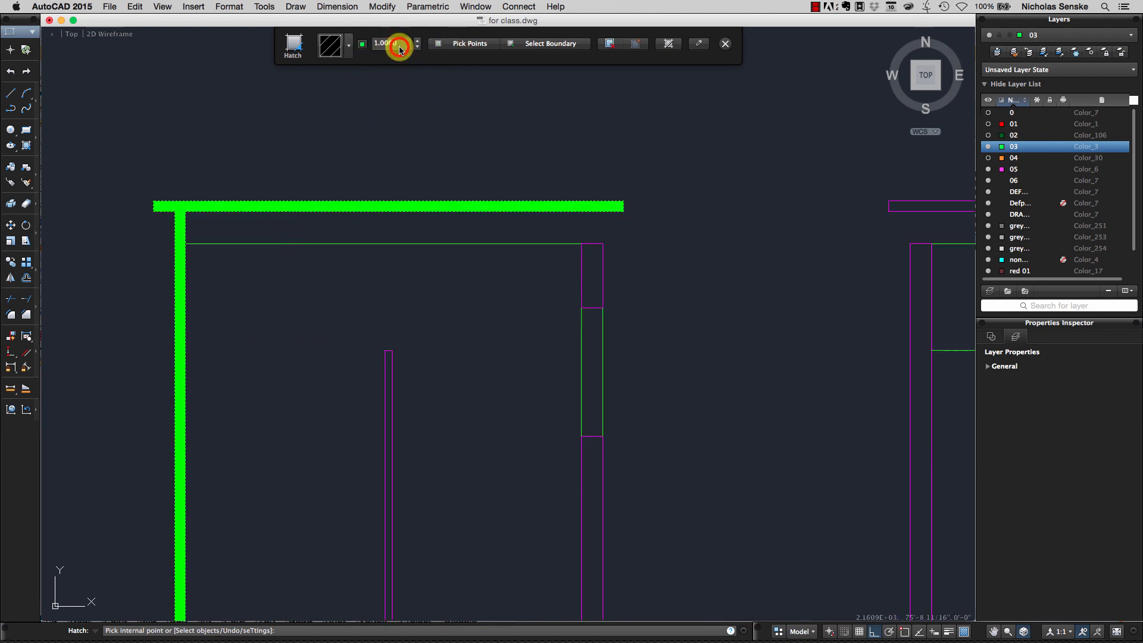
pyautogui.moveTo(399, 48); pyautogui.dragTo(370, 48)
pyautogui.write('5')
pyautogui.press('Return')
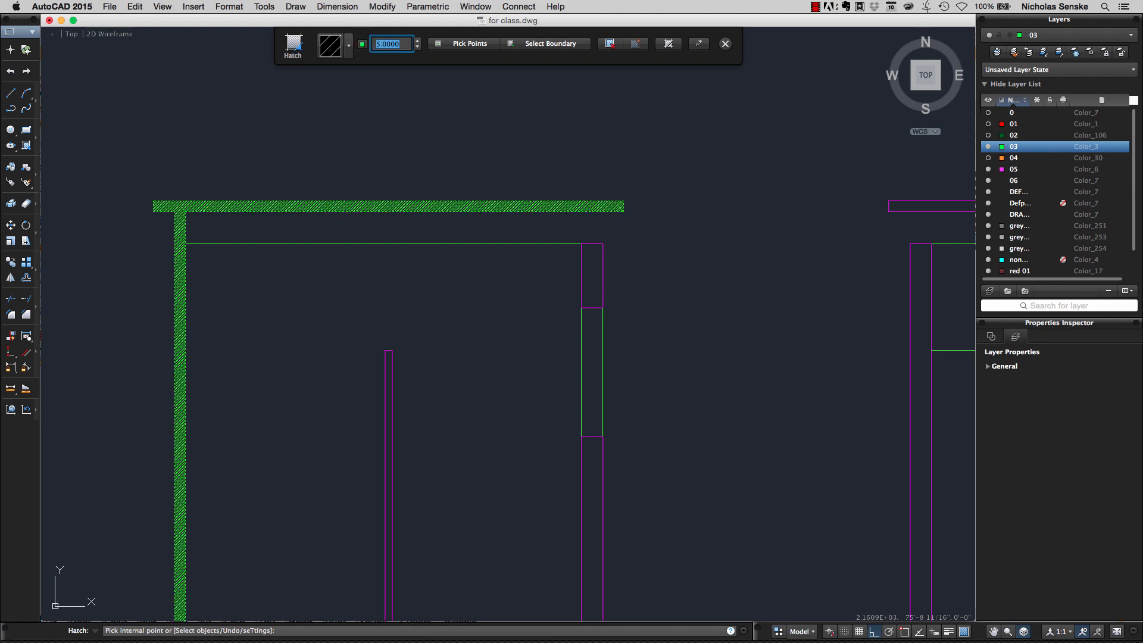
pyautogui.write('10')
pyautogui.press('Return')
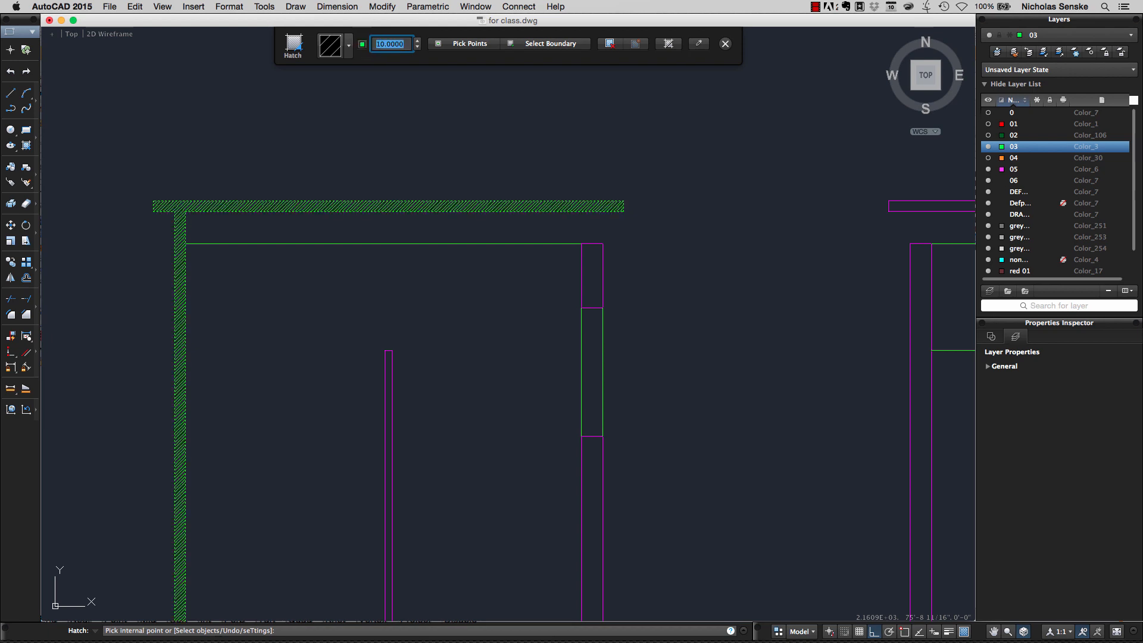
pyautogui.press('Return')
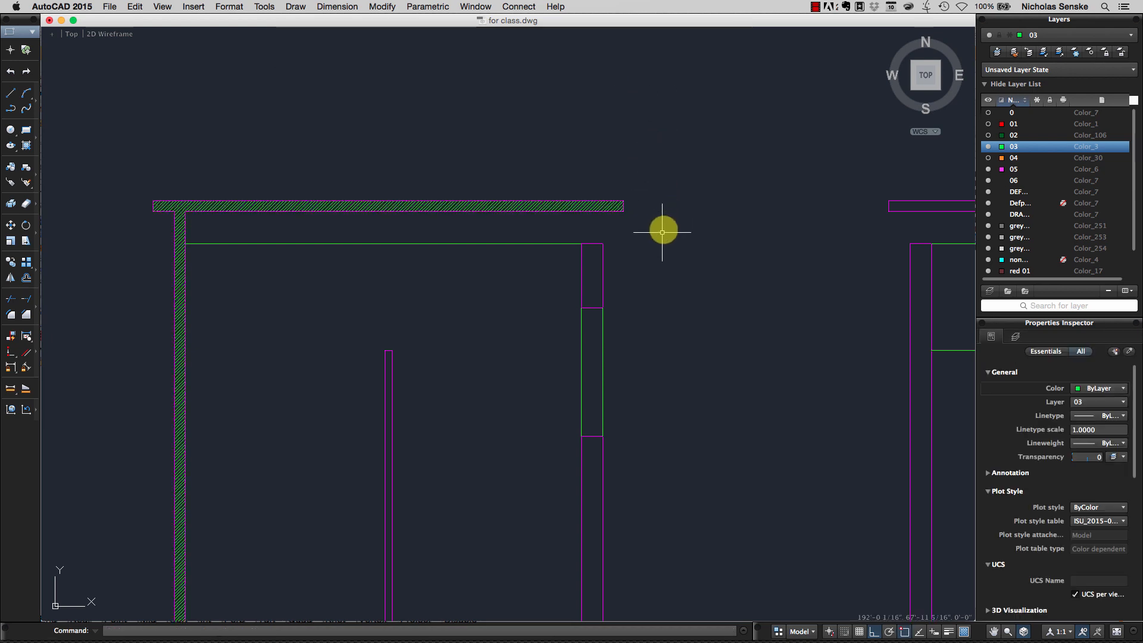
# - Examine the density of the trial hatch on the upper left section's roof and left wall, and undo that hatch
pyautogui.scroll(-4, 667, 253)
pyautogui.scroll(2, 597, 237)
pyautogui.scroll(3, 566, 242)
pyautogui.scroll(-2, 572, 248)
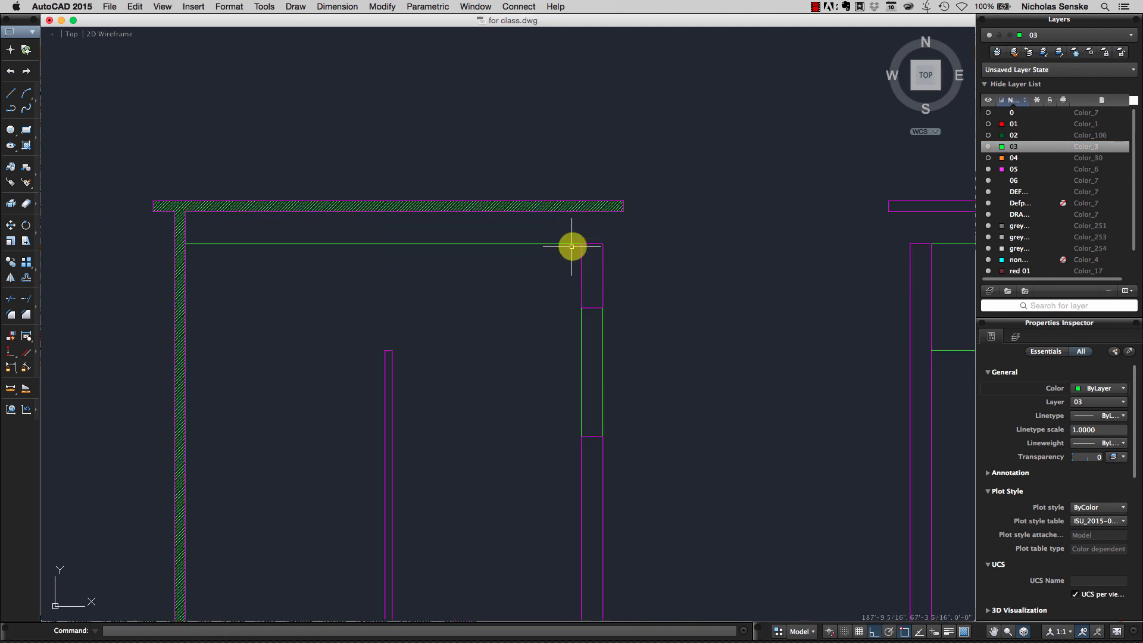
pyautogui.scroll(-4, 539, 222)
pyautogui.scroll(3, 518, 227)
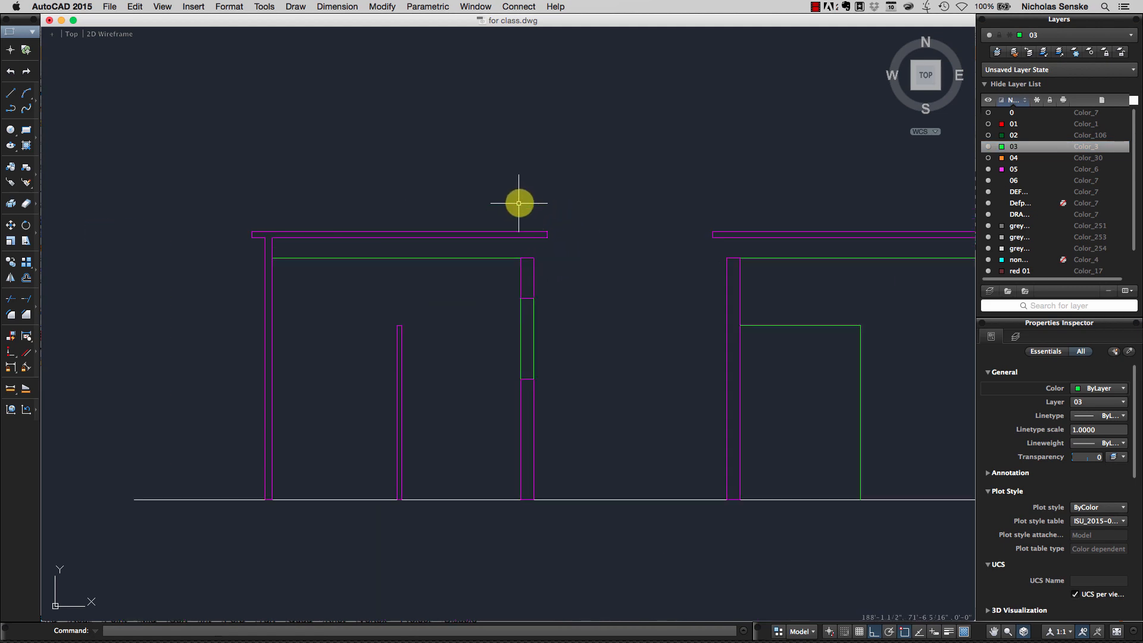
# - Hatch the upper left section's roof and left wall with the ANSI31 pattern at scale 20
pyautogui.write('hatch')
pyautogui.press('Return')
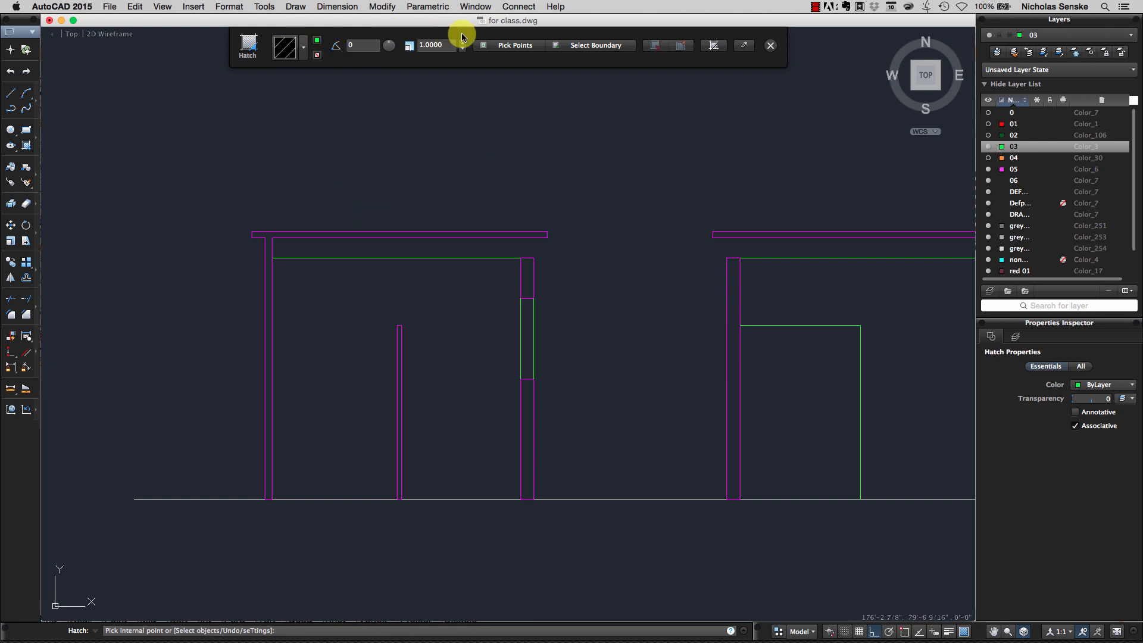
pyautogui.click(403, 234)
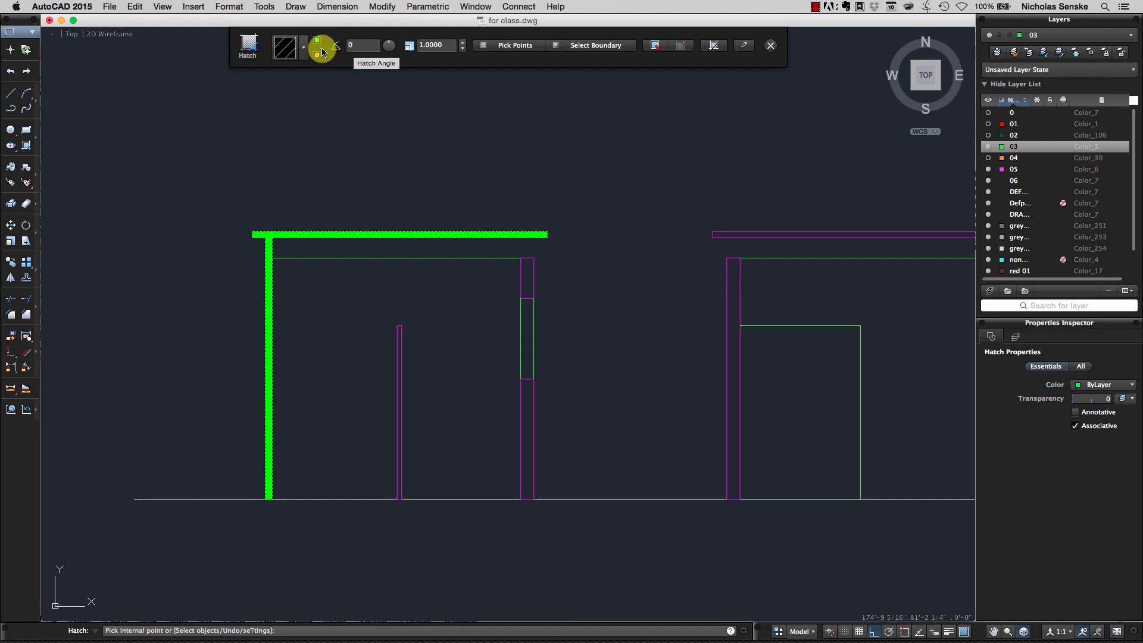
pyautogui.click(289, 50)
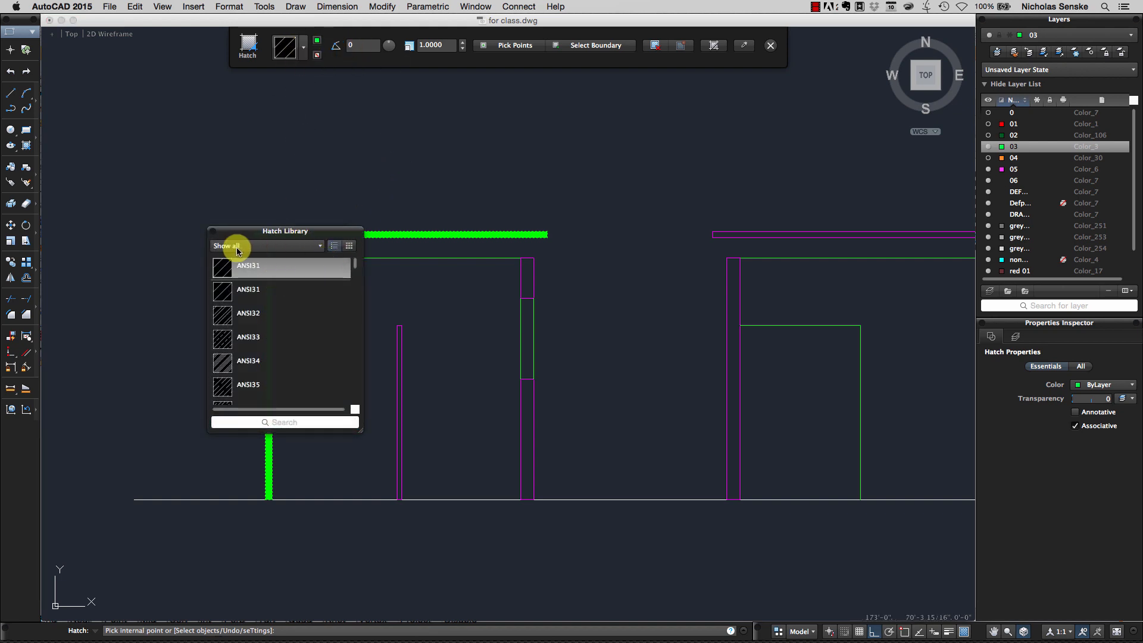
pyautogui.click(213, 231)
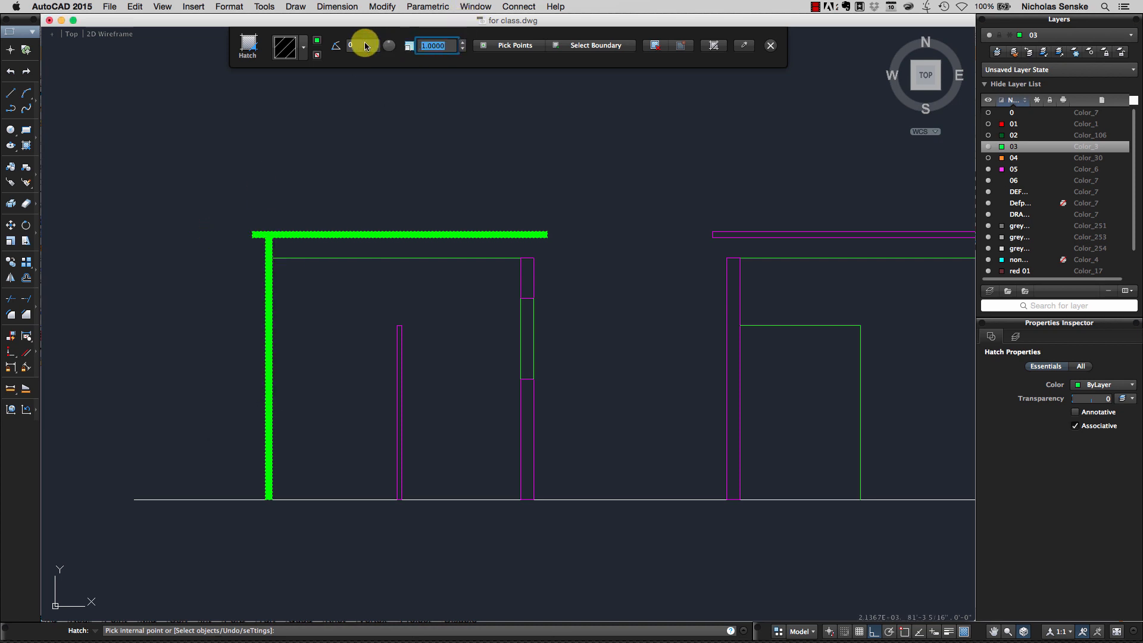
pyautogui.write('20')
pyautogui.press('Return')
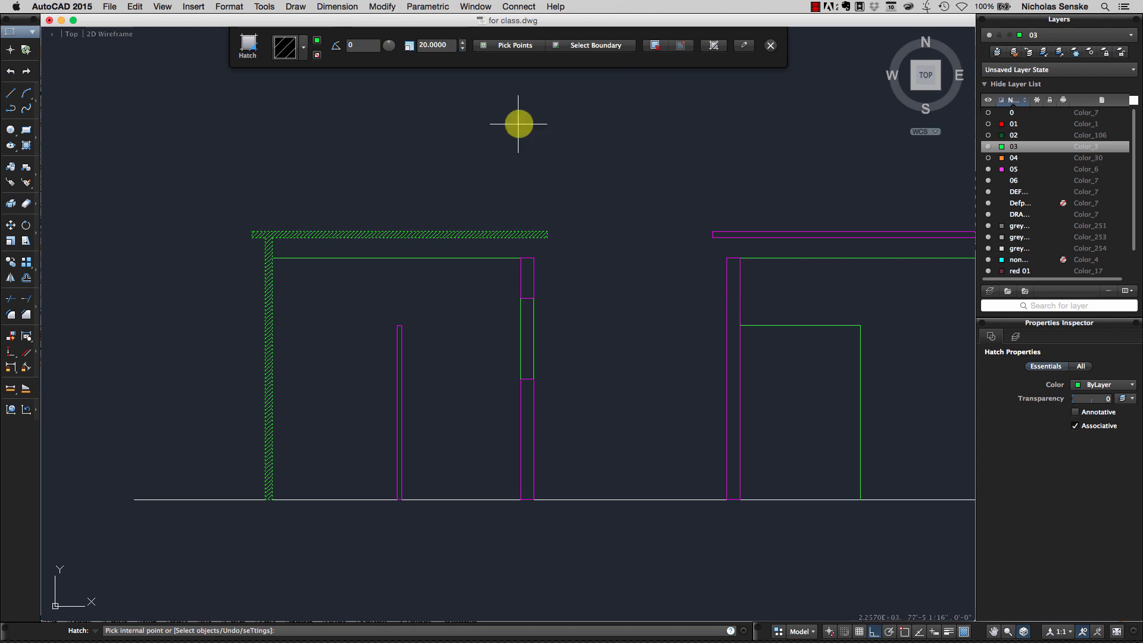
# - Add the upper left section's right wall segments and interior partition, plus the upper right section's left wall, to the hatch
pyautogui.click(518, 44)
pyautogui.click(528, 270)
pyautogui.click(531, 391)
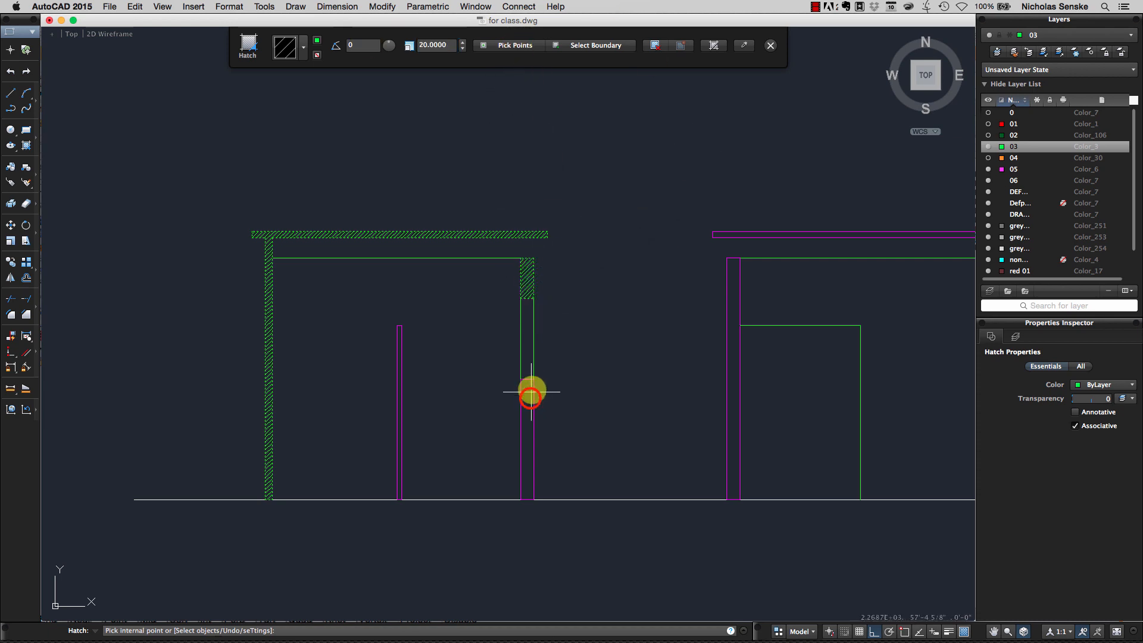
pyautogui.click(736, 328)
pyautogui.scroll(4, 396, 351)
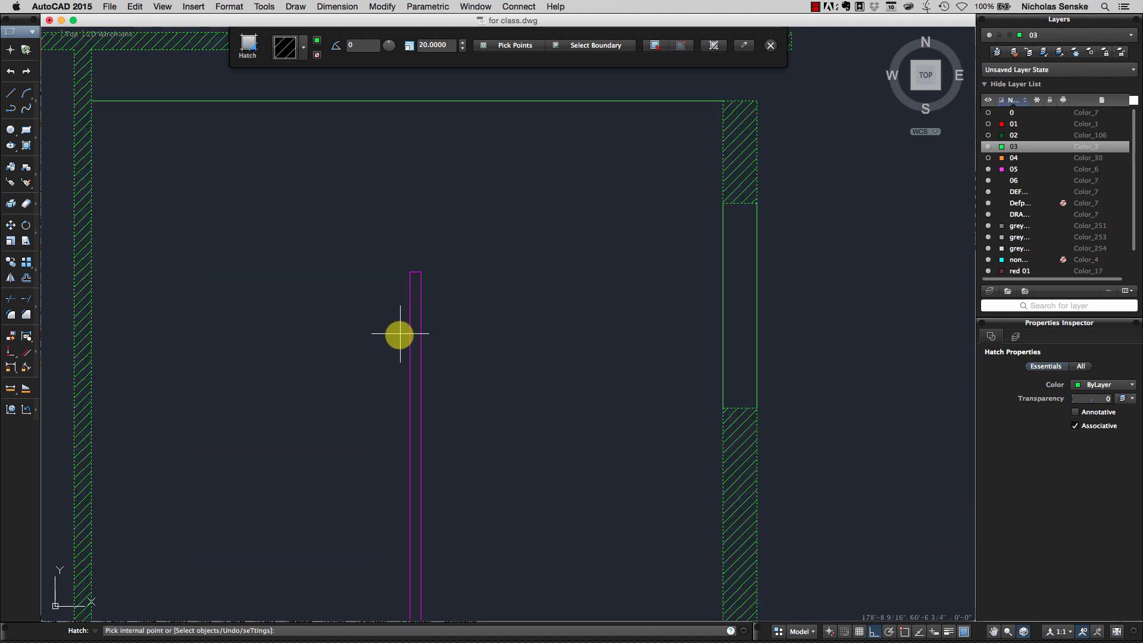
pyautogui.click(417, 322)
pyautogui.scroll(-4, 486, 319)
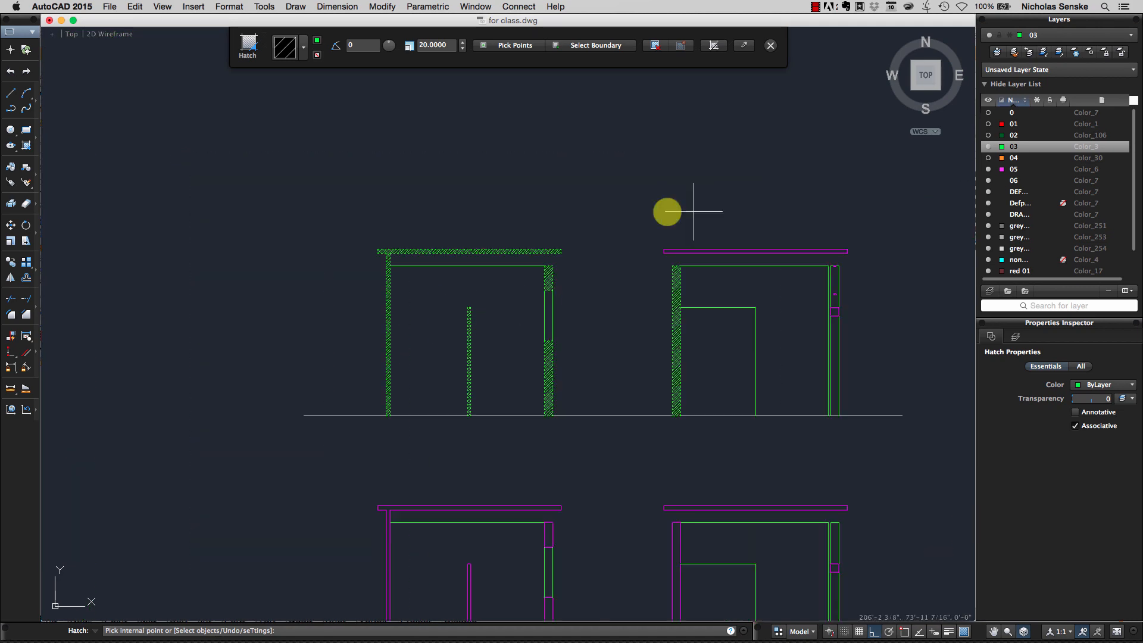
# - Add the upper right section's roof and the small cut pieces of its right wall to the hatch, and finish it
pyautogui.click(716, 252)
pyautogui.scroll(4, 831, 308)
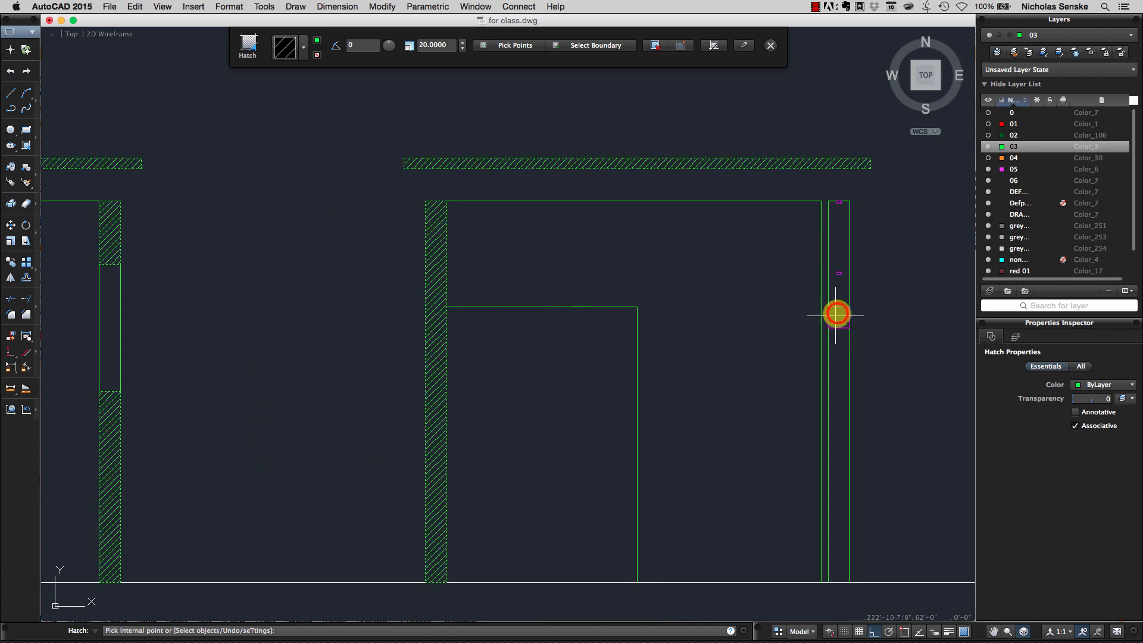
pyautogui.click(838, 316)
pyautogui.scroll(5, 837, 262)
pyautogui.scroll(-4, 860, 226)
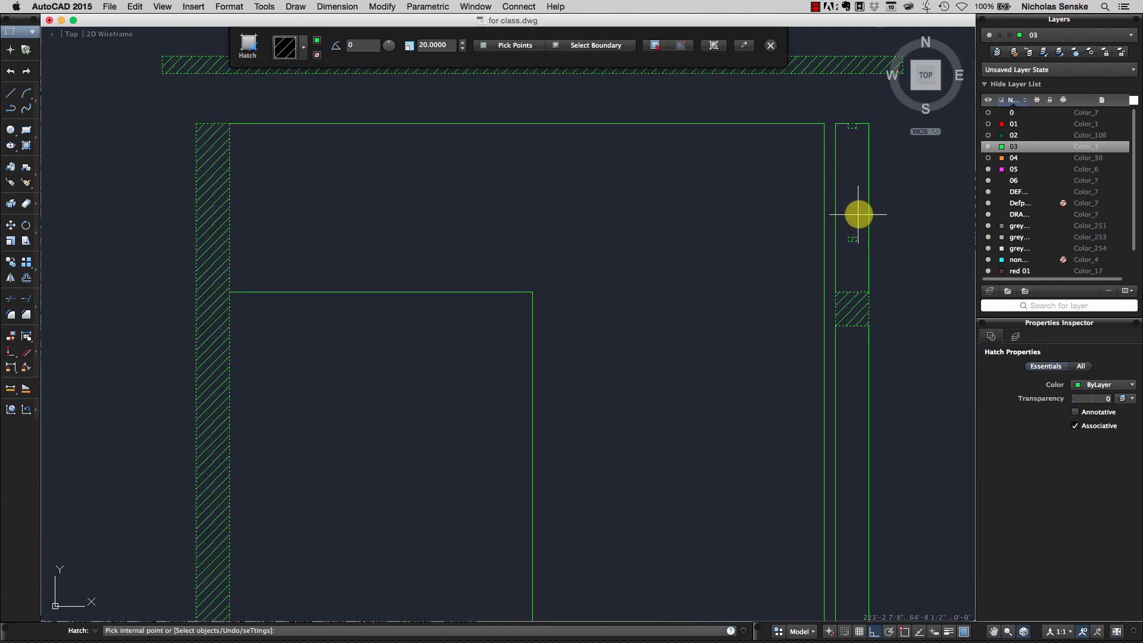
pyautogui.scroll(-3, 852, 221)
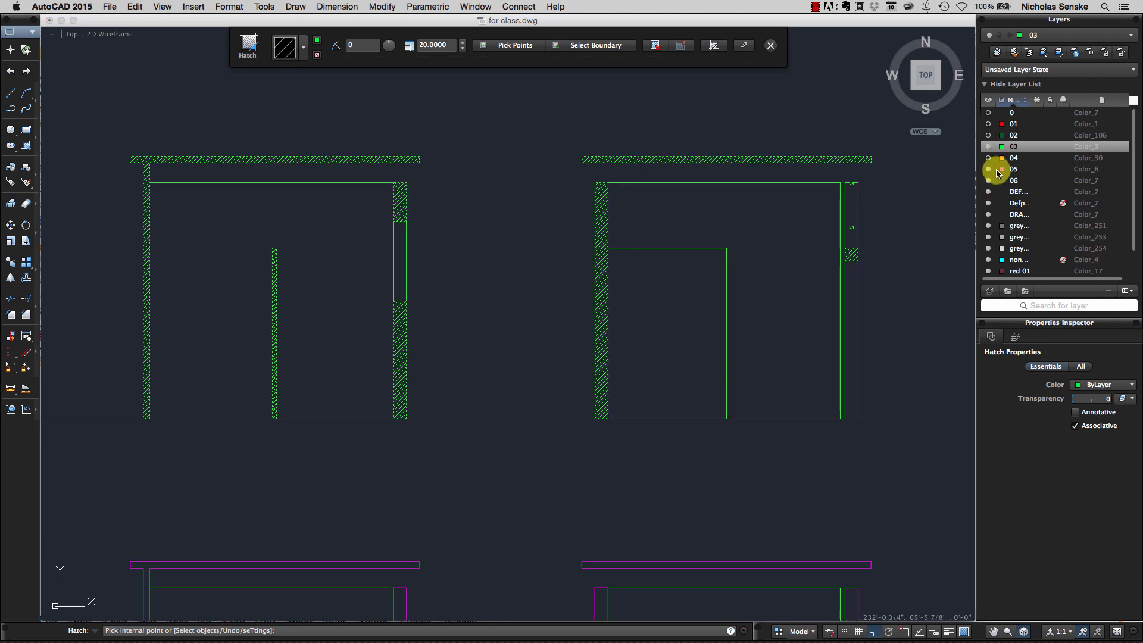
pyautogui.moveTo(545, 326); pyautogui.dragTo(602, 374, button='middle')
pyautogui.press('Return')
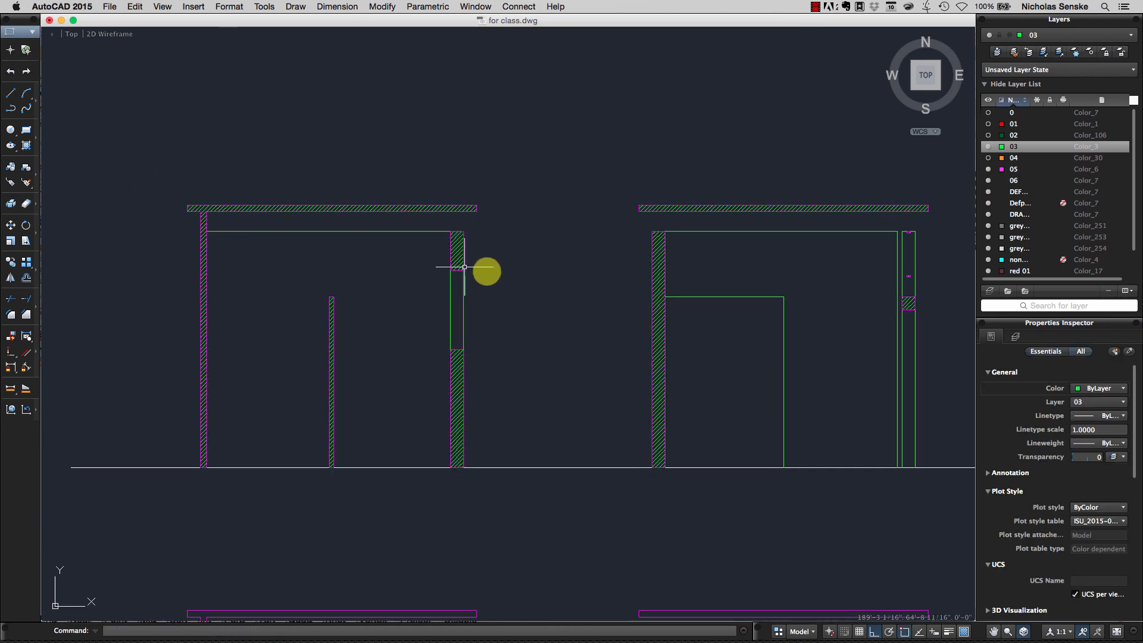
pyautogui.moveTo(589, 316); pyautogui.dragTo(569, 309, button='middle')
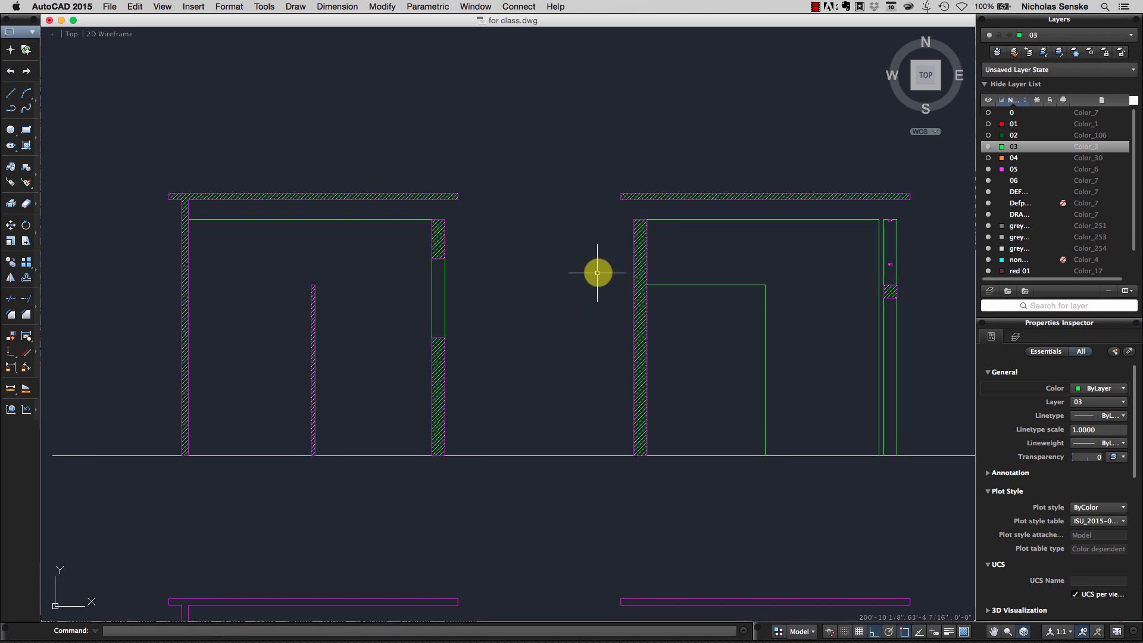
pyautogui.press('Escape')
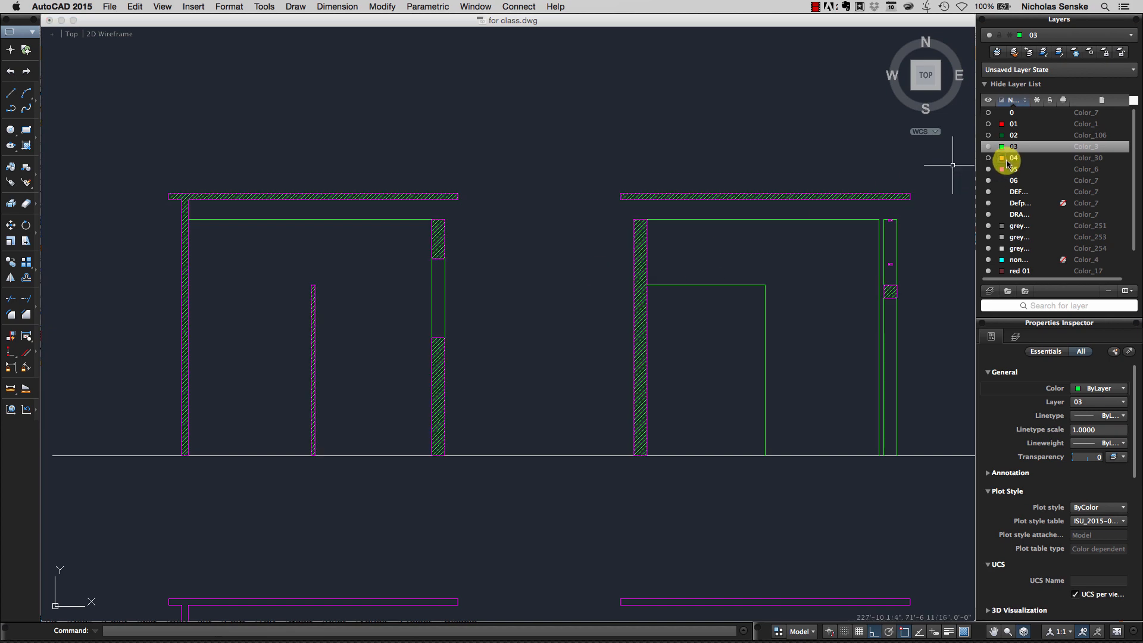
# - Turn the hidden layers 0, 01, 02 and 04 back on
pyautogui.click(988, 160)
pyautogui.click(988, 135)
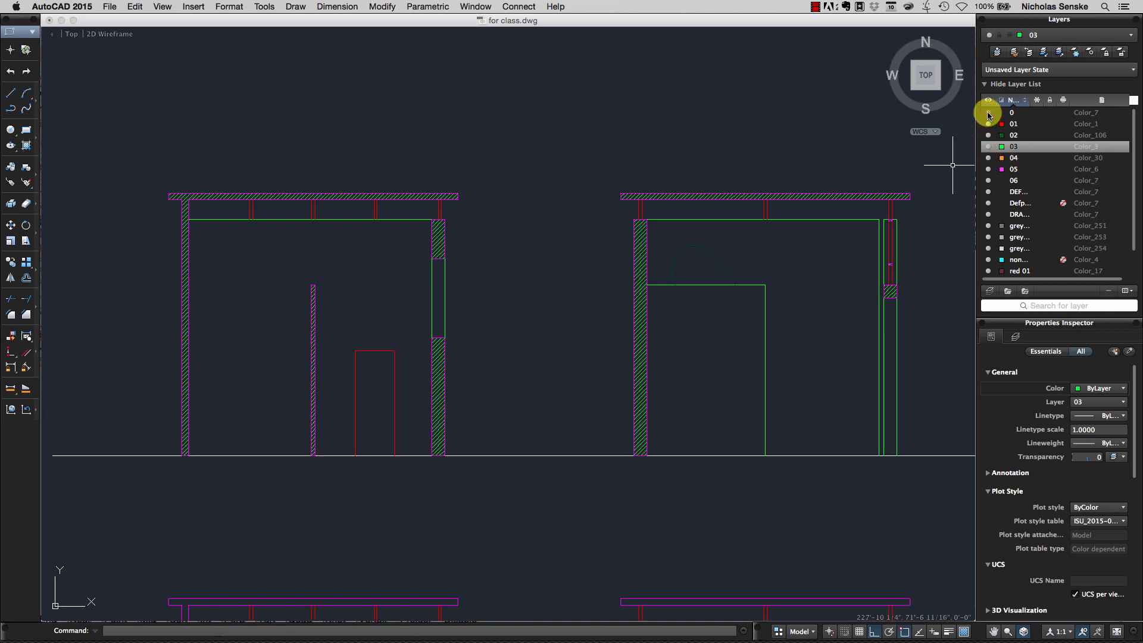
pyautogui.click(795, 125)
# - Preview the print of the hatched sections with the page setup checked, and cancel printing after viewing it
pyautogui.press('Return')
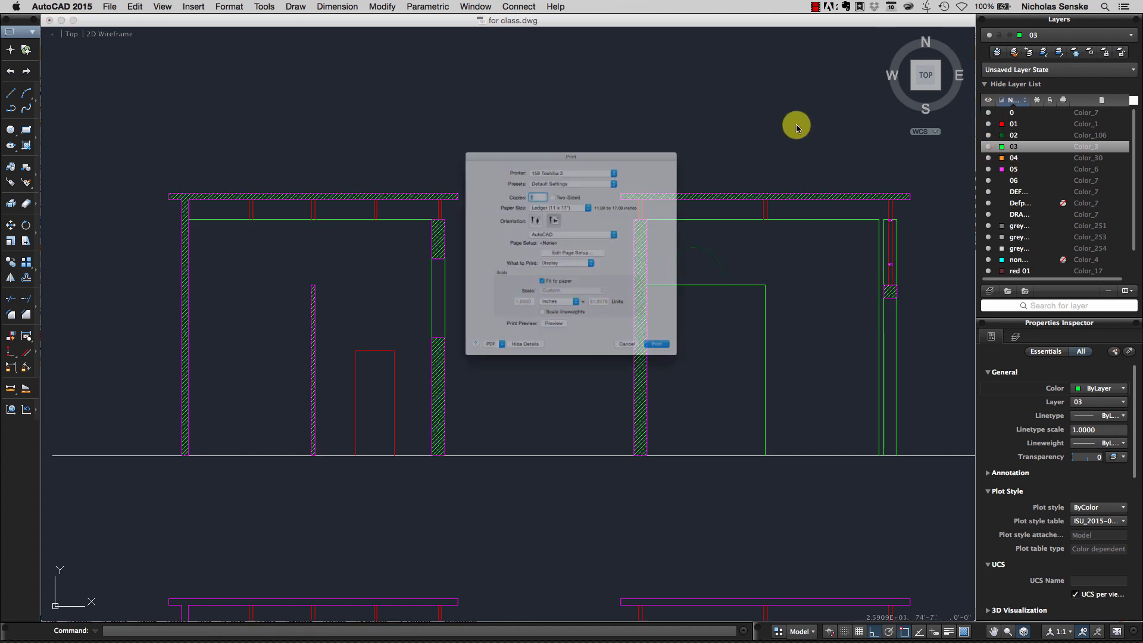
pyautogui.click(567, 253)
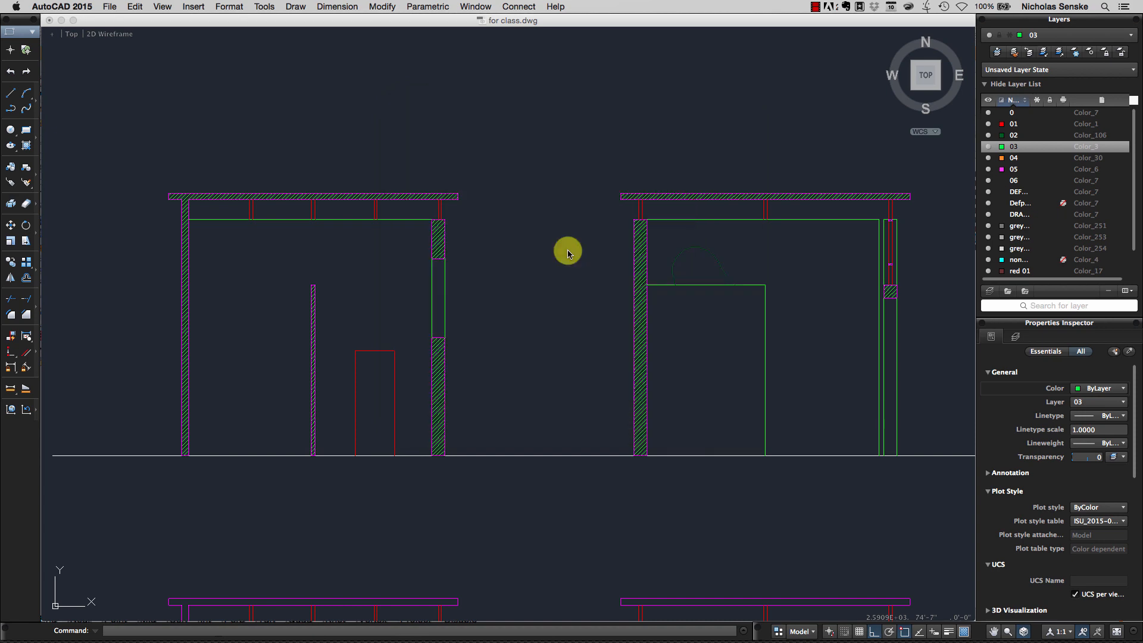
pyautogui.click(746, 473)
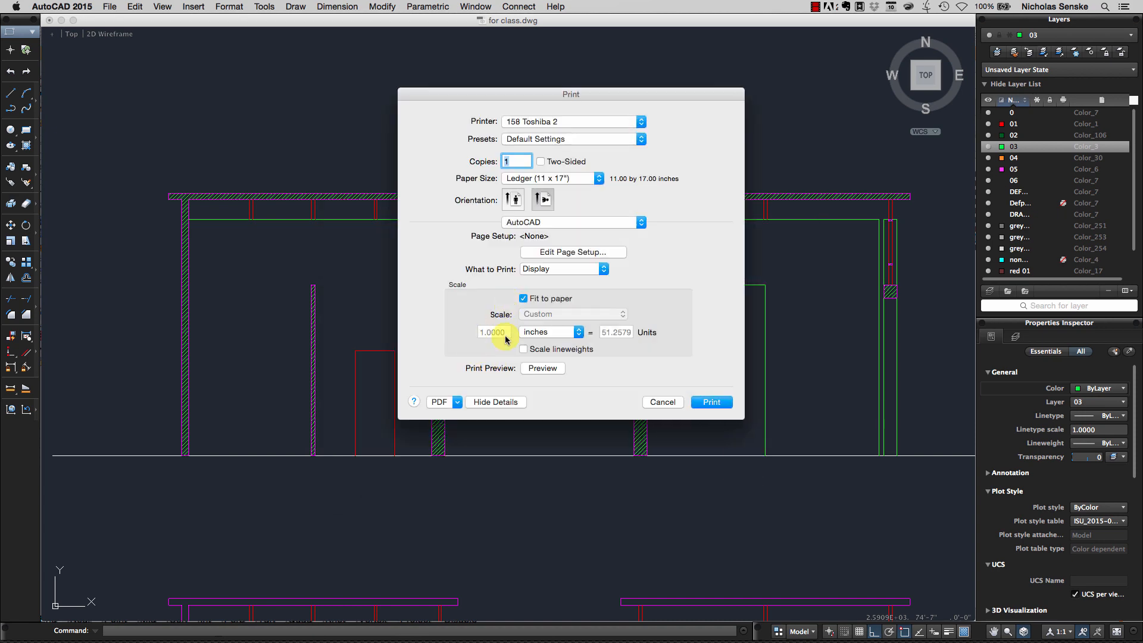
pyautogui.click(533, 367)
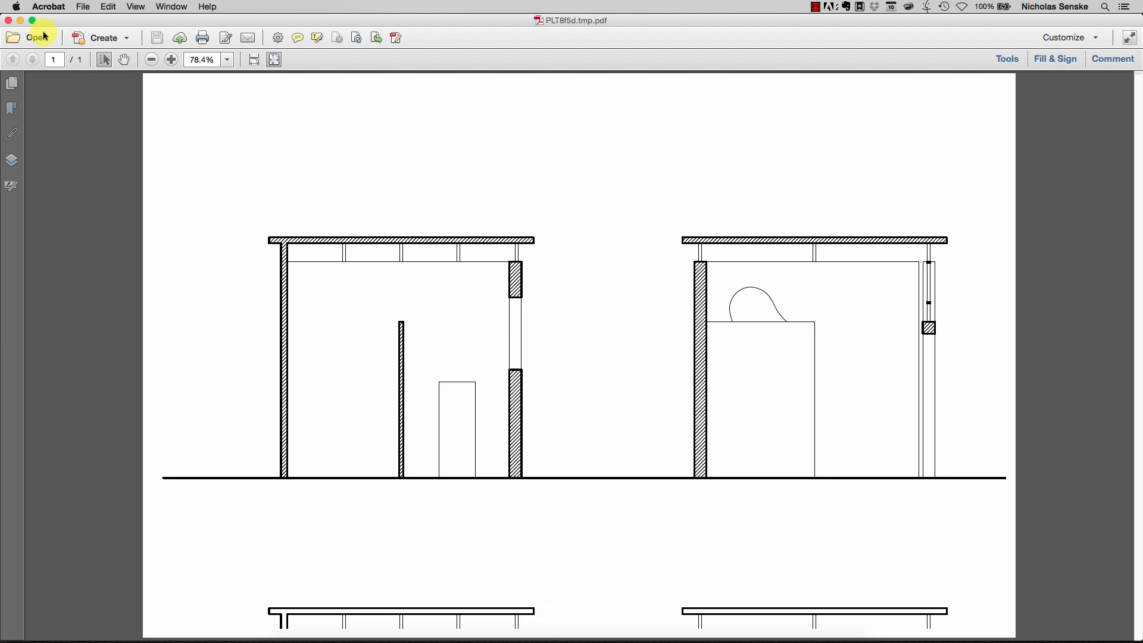
pyautogui.click(8, 21)
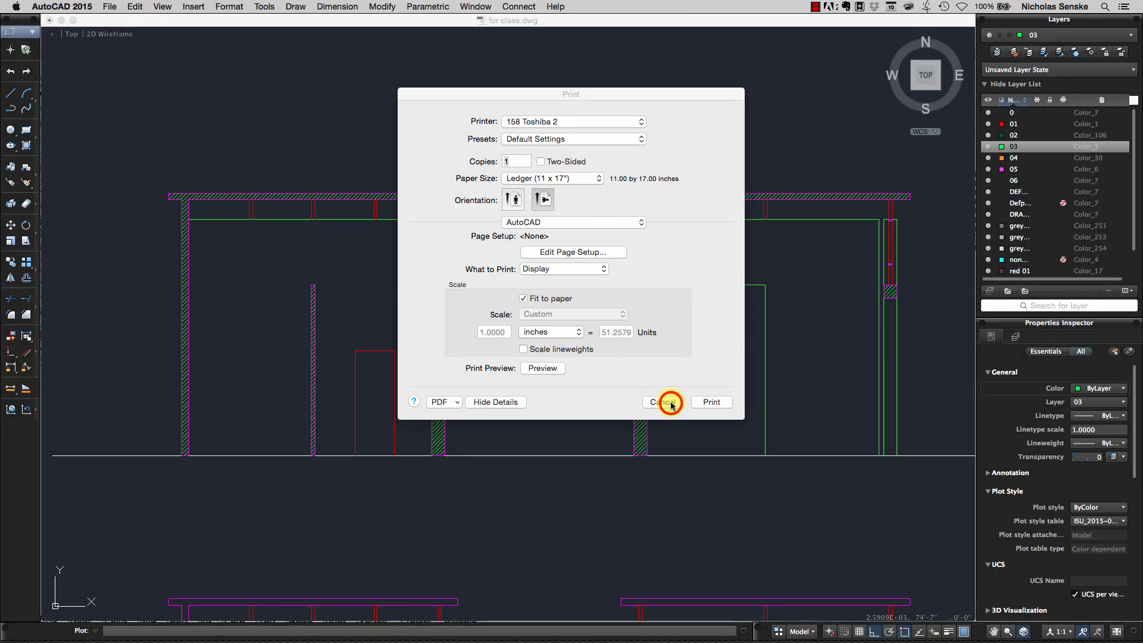
pyautogui.click(664, 402)
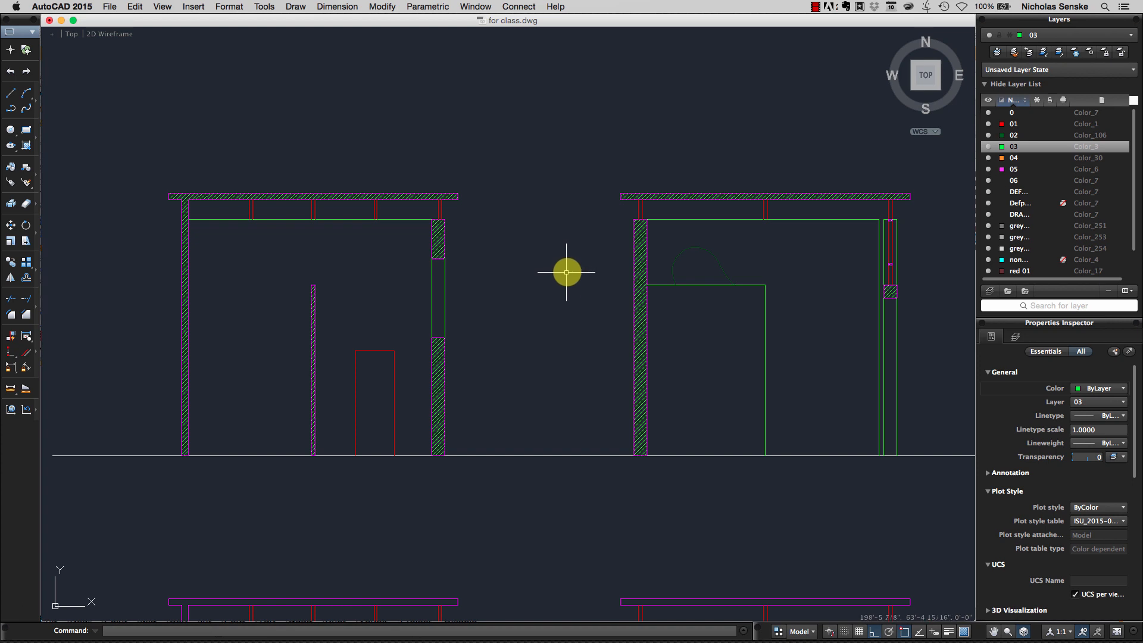
pyautogui.scroll(-4, 560, 271)
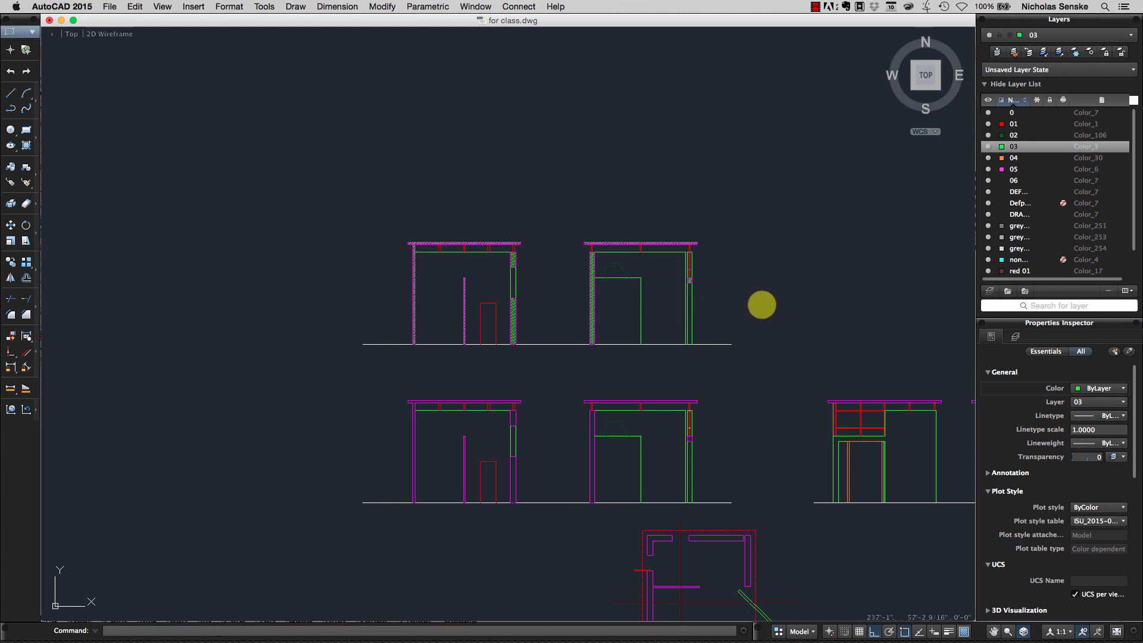
pyautogui.moveTo(763, 305); pyautogui.dragTo(657, 206, button='middle')
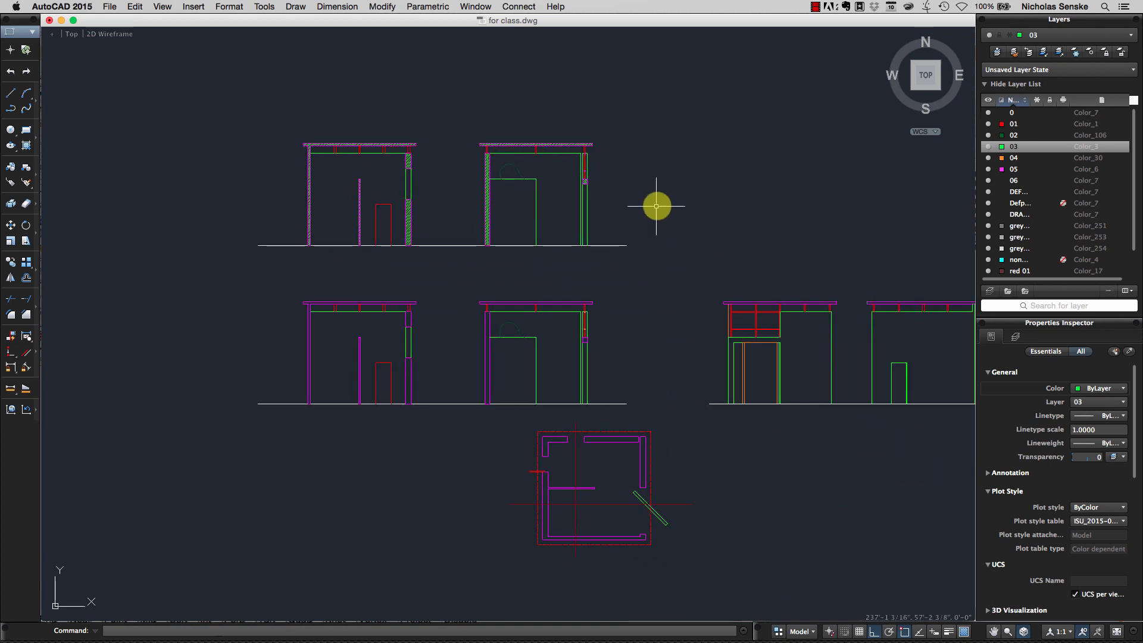
pyautogui.scroll(4, 537, 338)
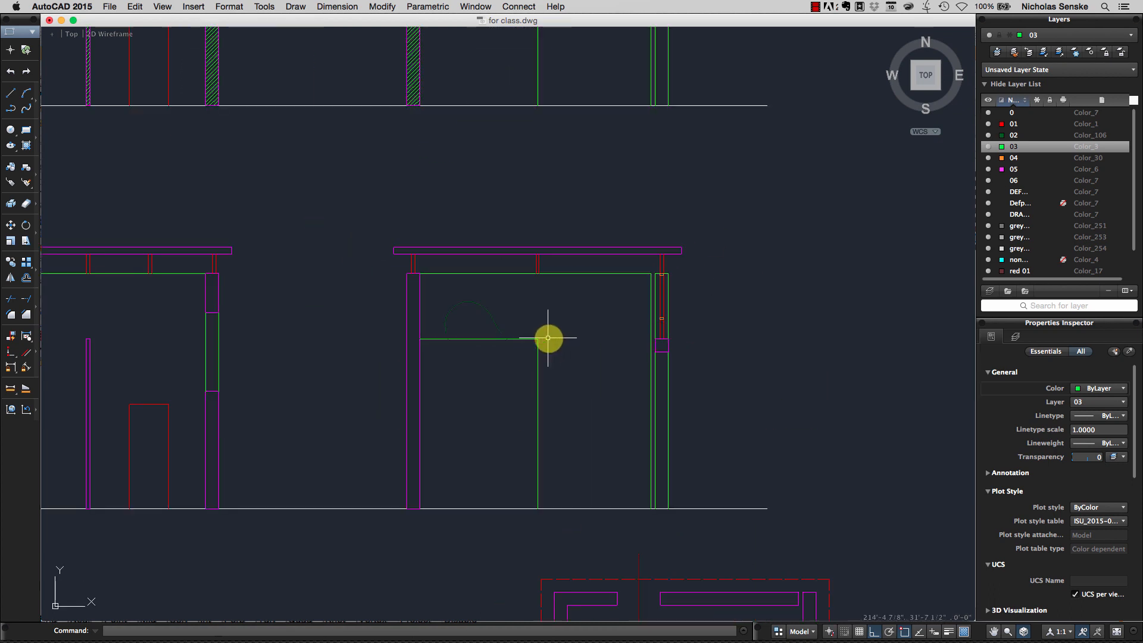
pyautogui.moveTo(548, 338); pyautogui.dragTo(639, 346, button='middle')
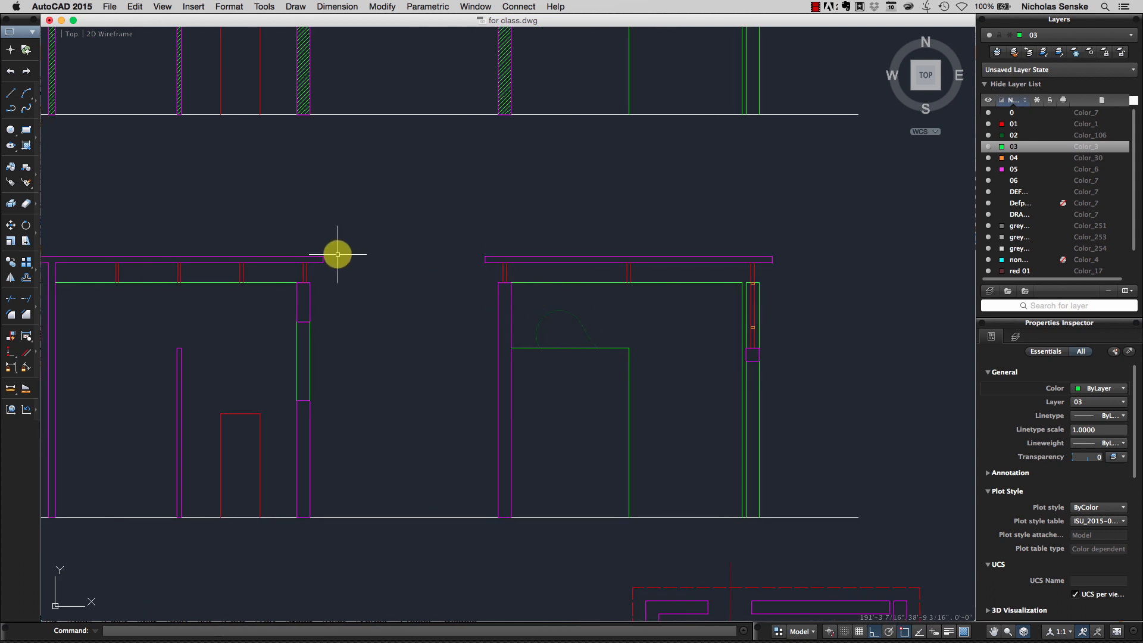
pyautogui.scroll(-4, 452, 294)
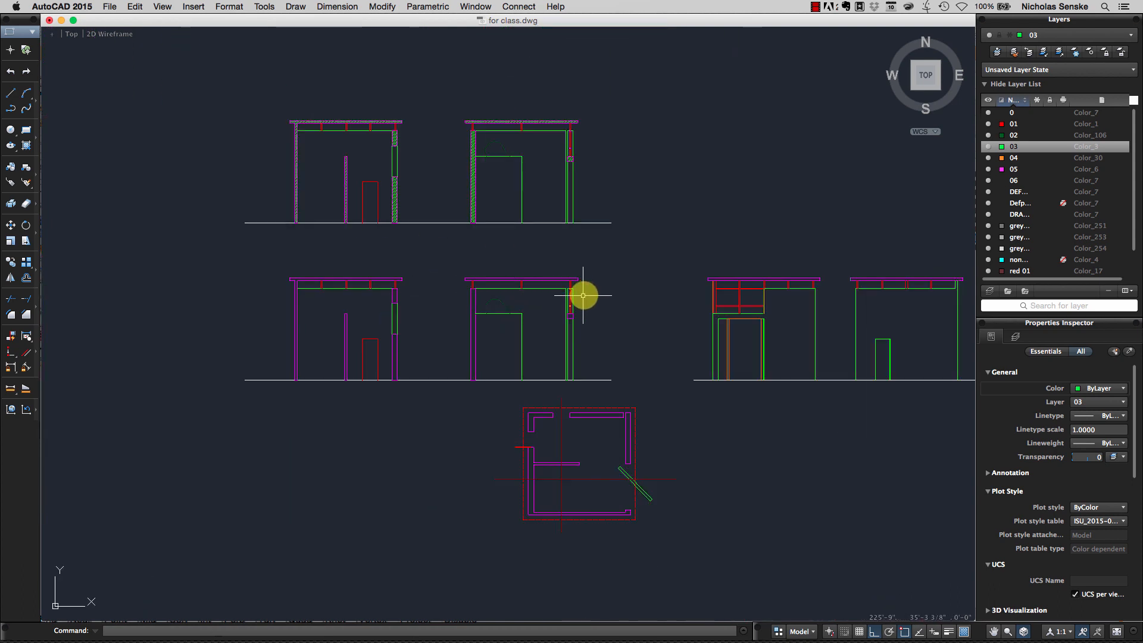
pyautogui.moveTo(619, 292); pyautogui.dragTo(626, 349, button='middle')
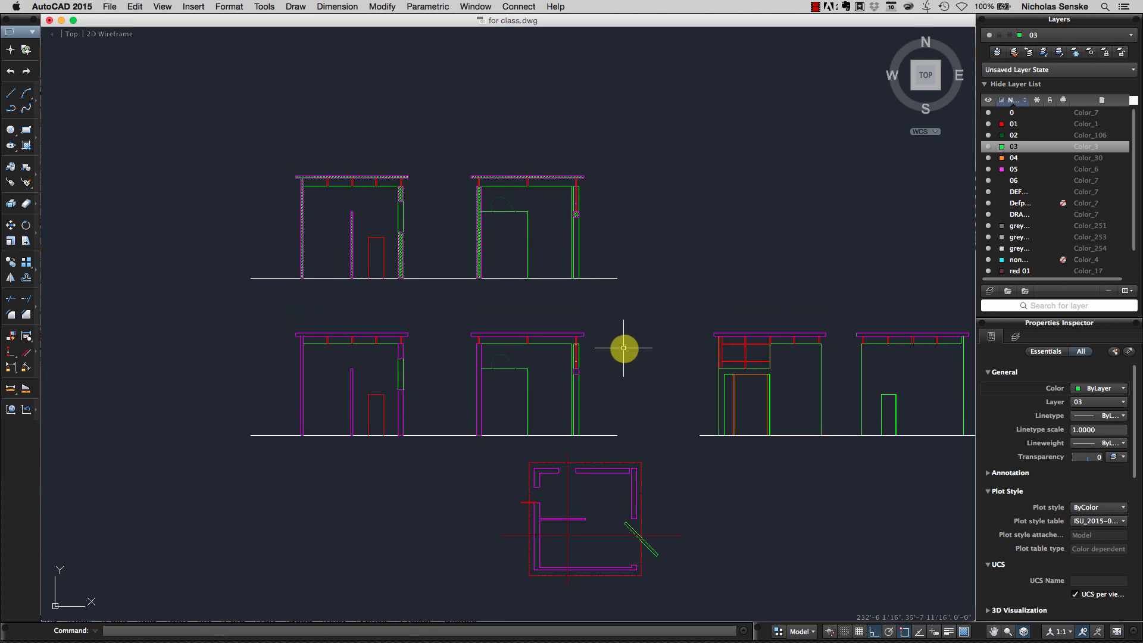